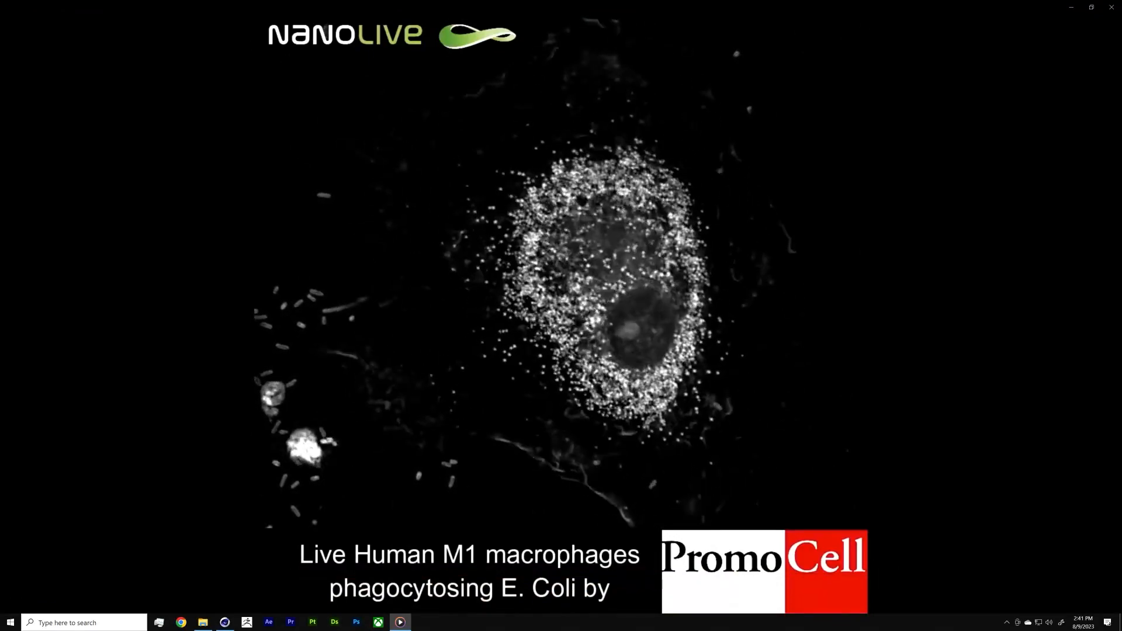
Step: Play the Pyro cell video from the project folder and switch back to Cinema 4D
mouse_move(641, 456)
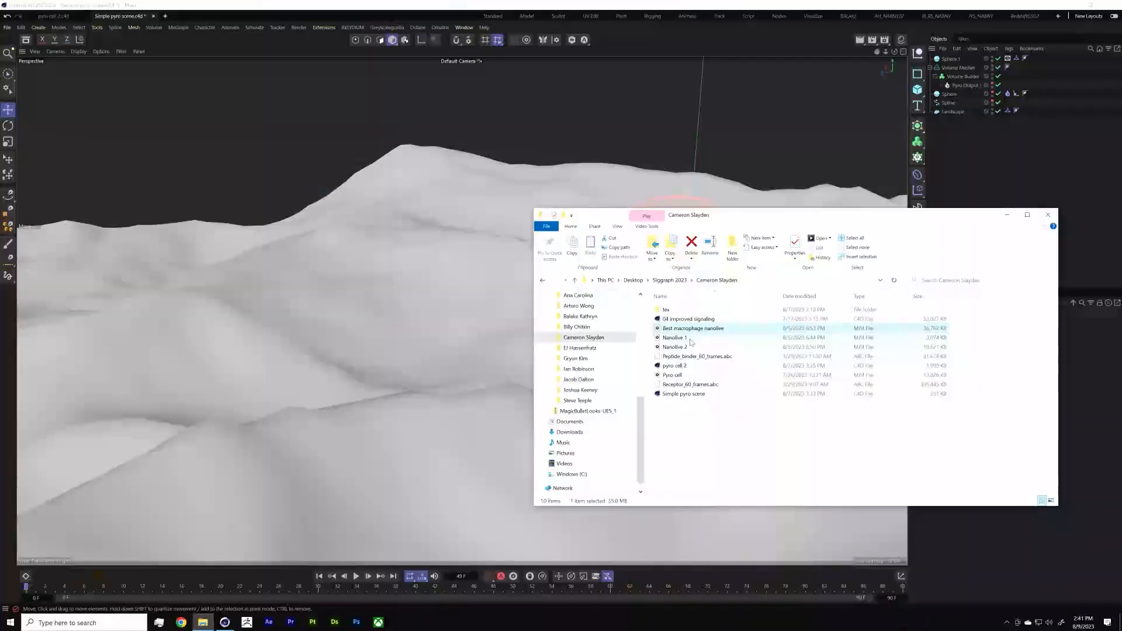
double_click(690, 377)
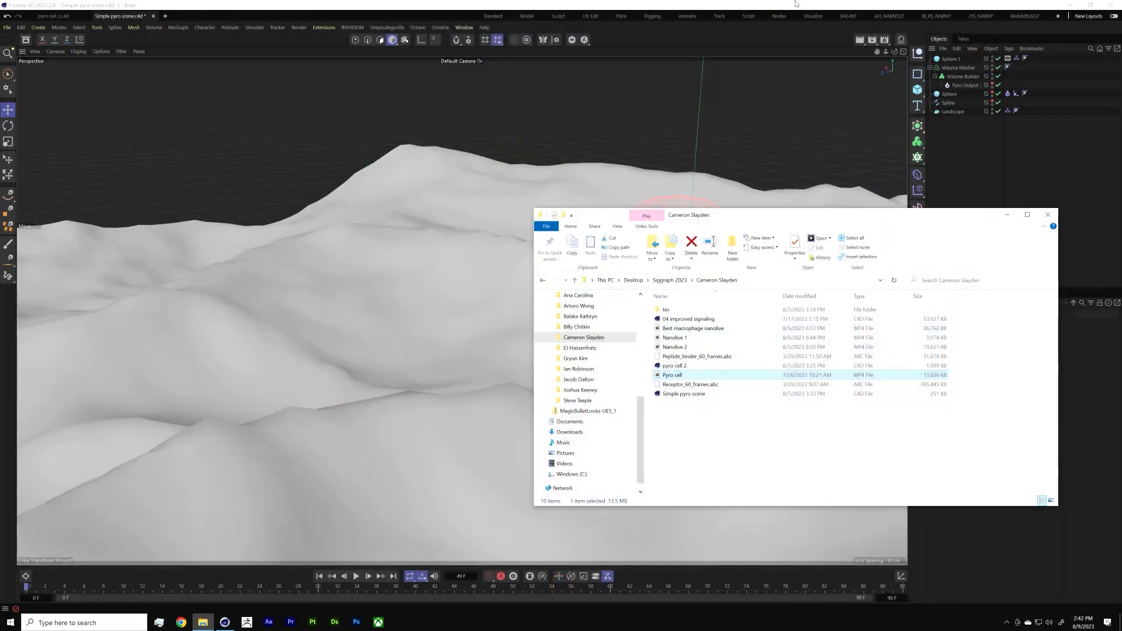
click(795, 5)
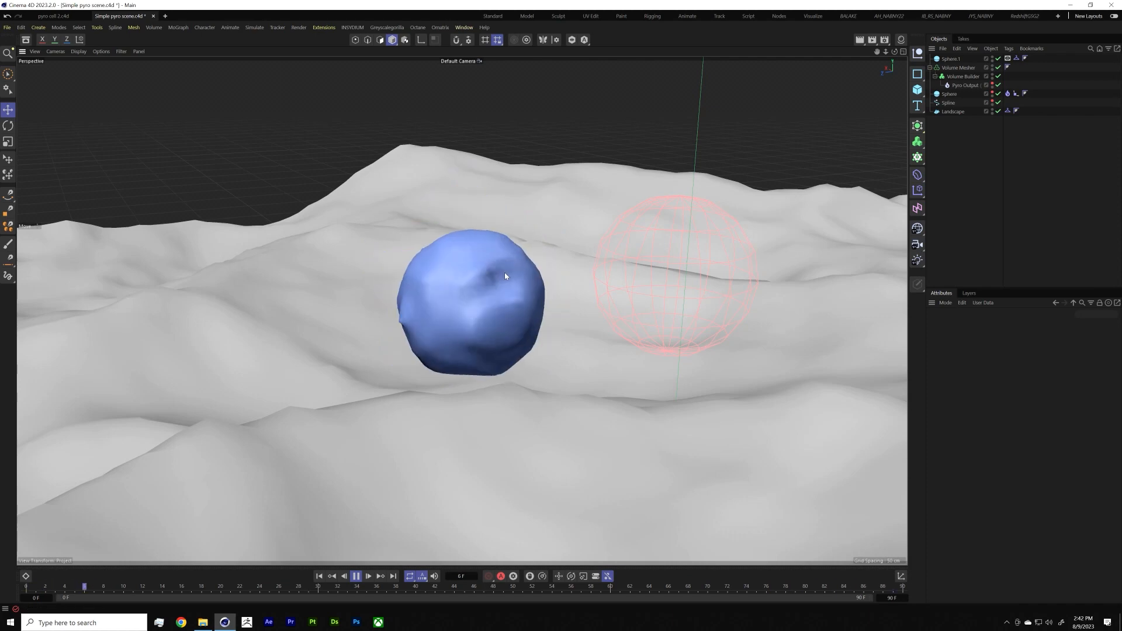
Step: Set the project's maximum time to 630 frames in the simple pyro scene
mouse_move(501, 275)
alt+mouse_down()
mouse_move(546, 286)
mouse_move(520, 273)
alt+mouse_up()
click(1064, 95)
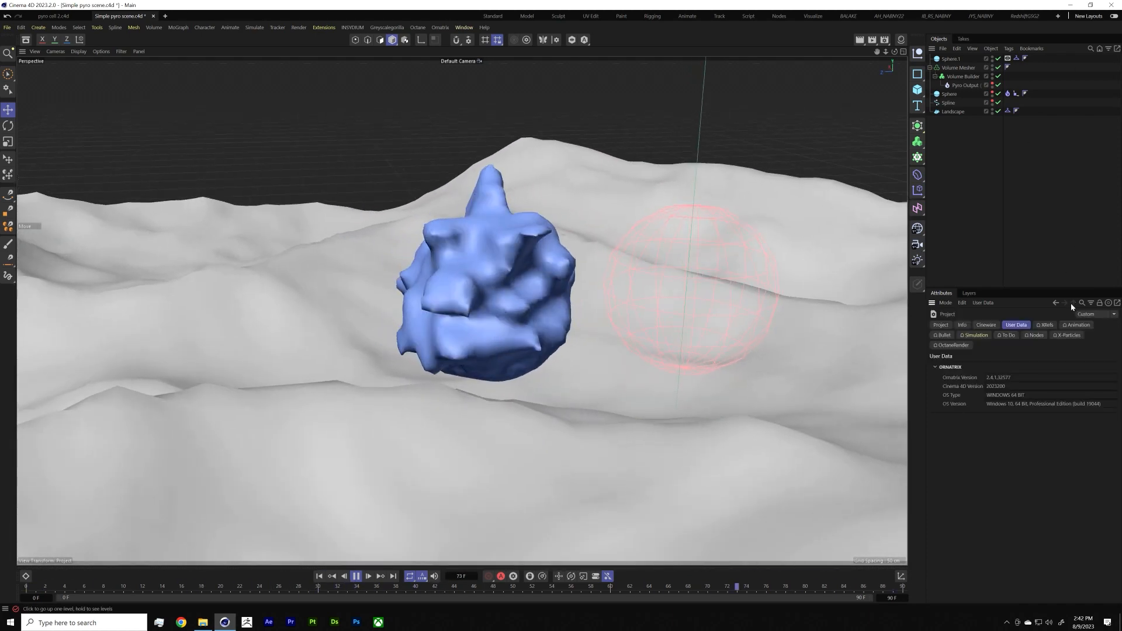
click(941, 325)
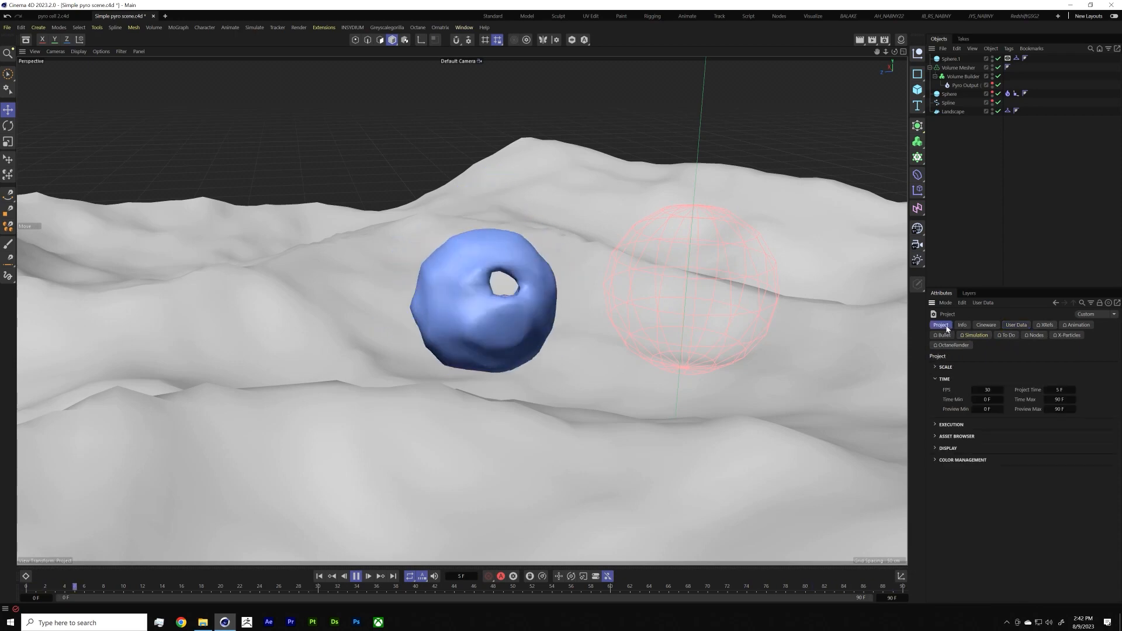
click(1058, 398)
text(630)
key(Return)
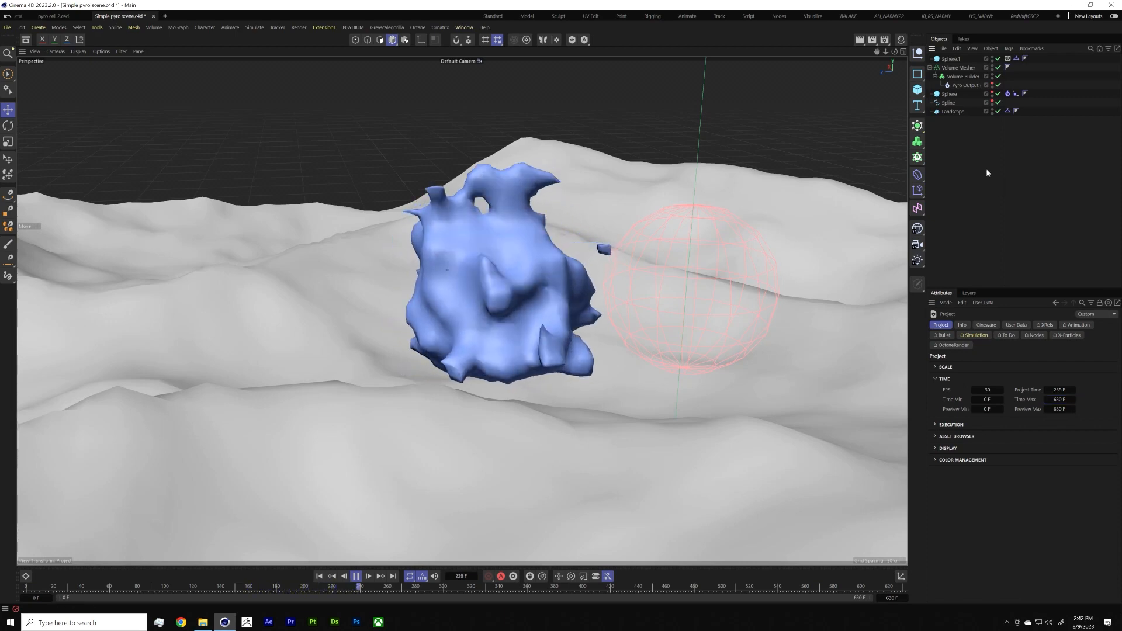
Step: Move the pink Sphere.1 collider up against the blue pyro cell while the simulation plays
click(951, 59)
drag(718, 278, 603, 176)
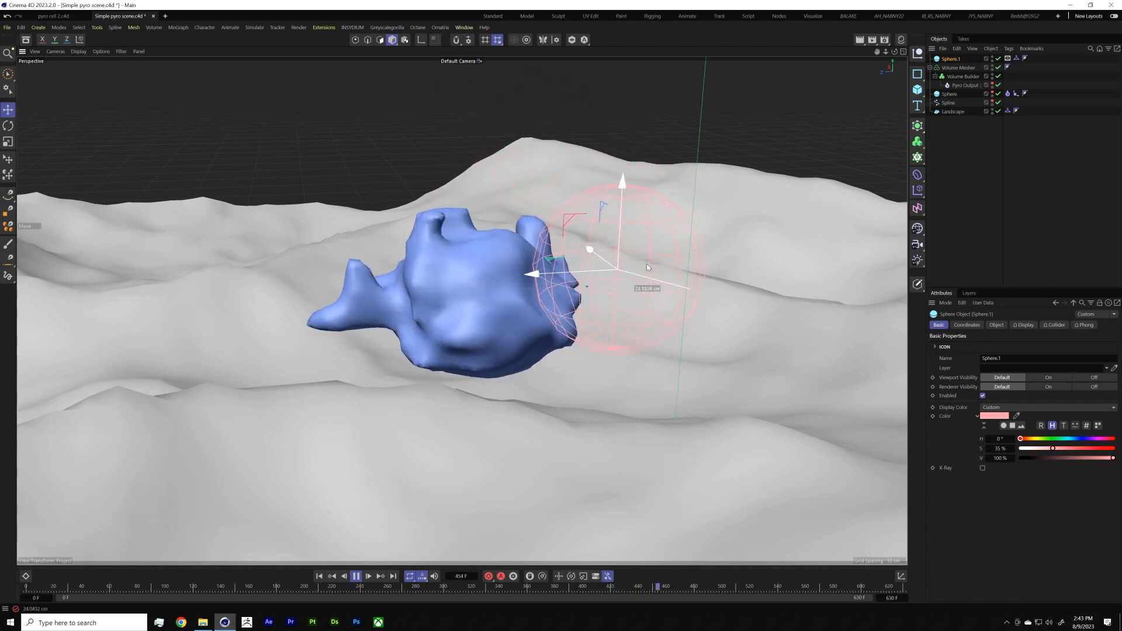
click(1013, 156)
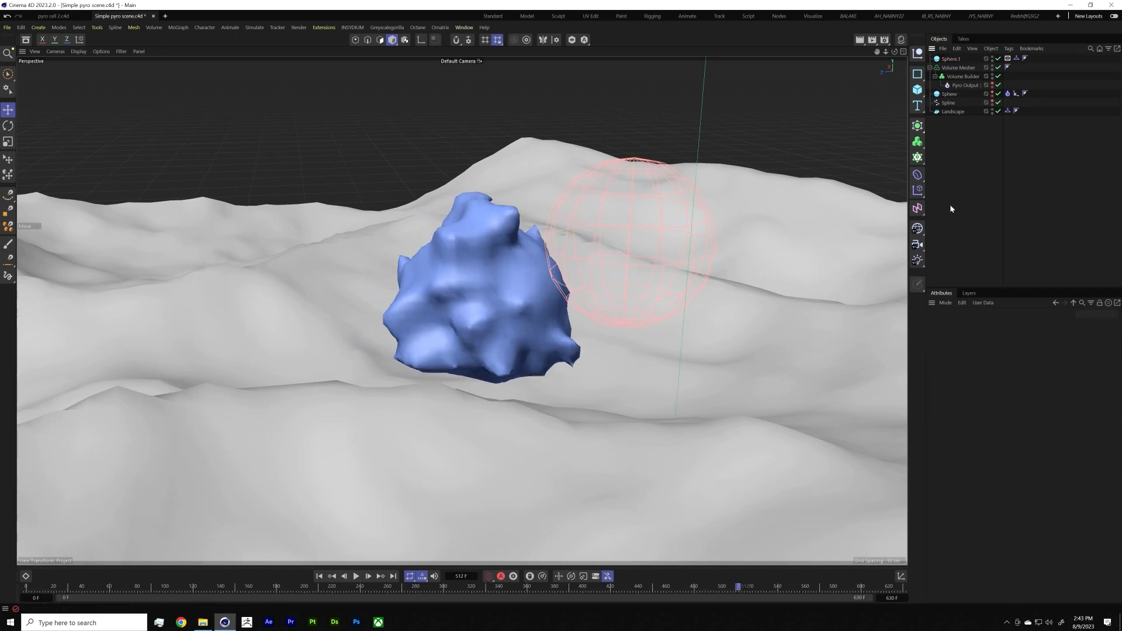
Step: Create a new project and add a Landscape primitive
key(ctrl+n)
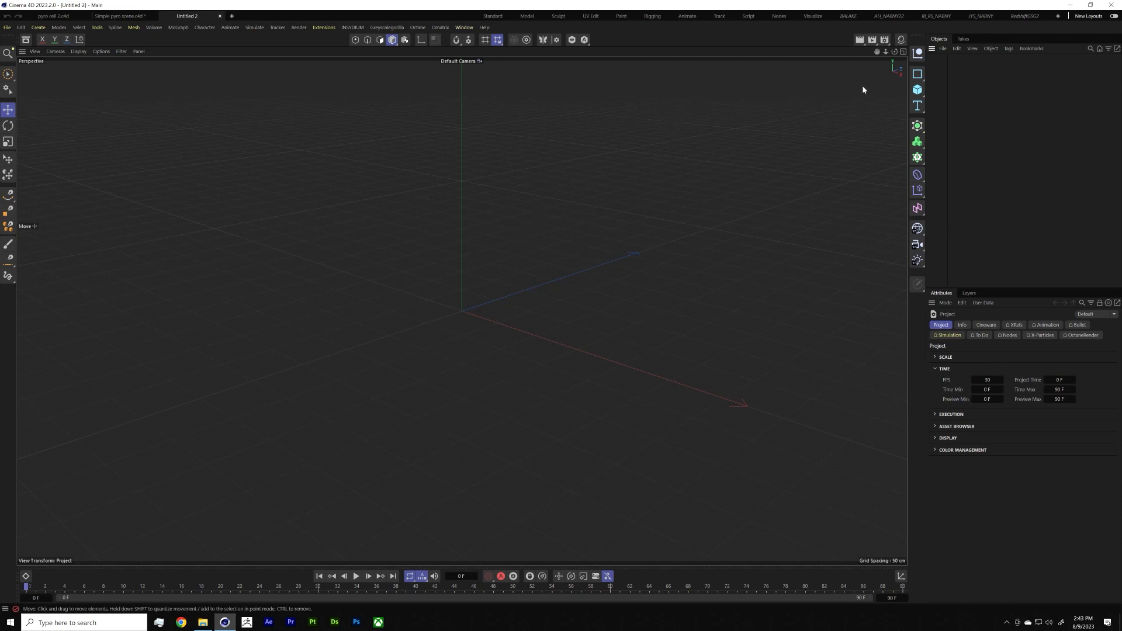
click(919, 92)
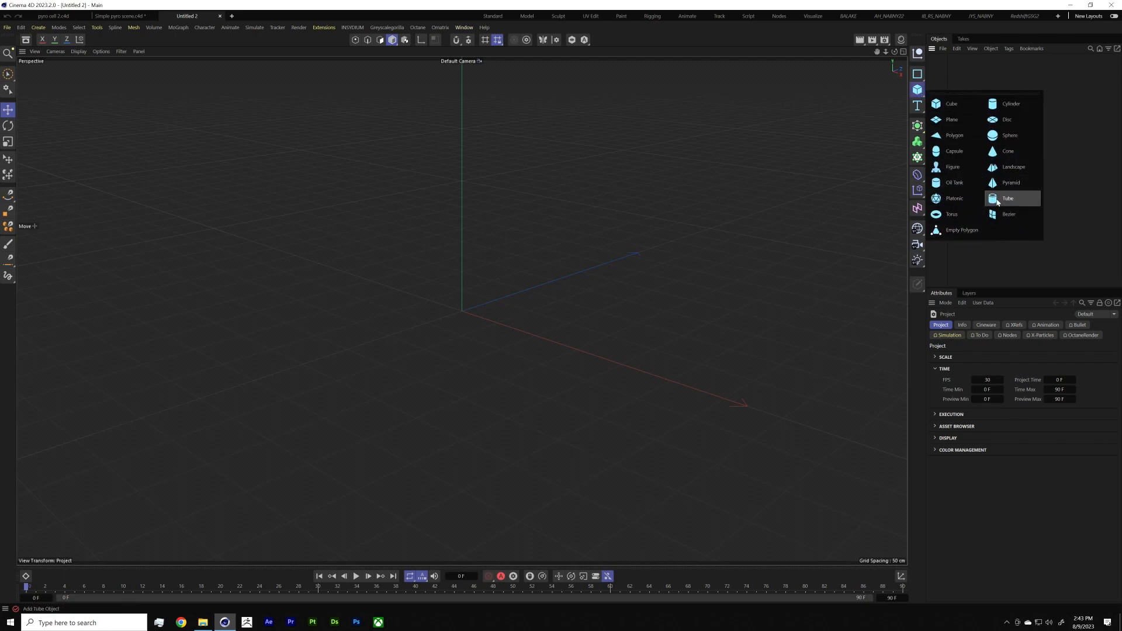
click(1008, 169)
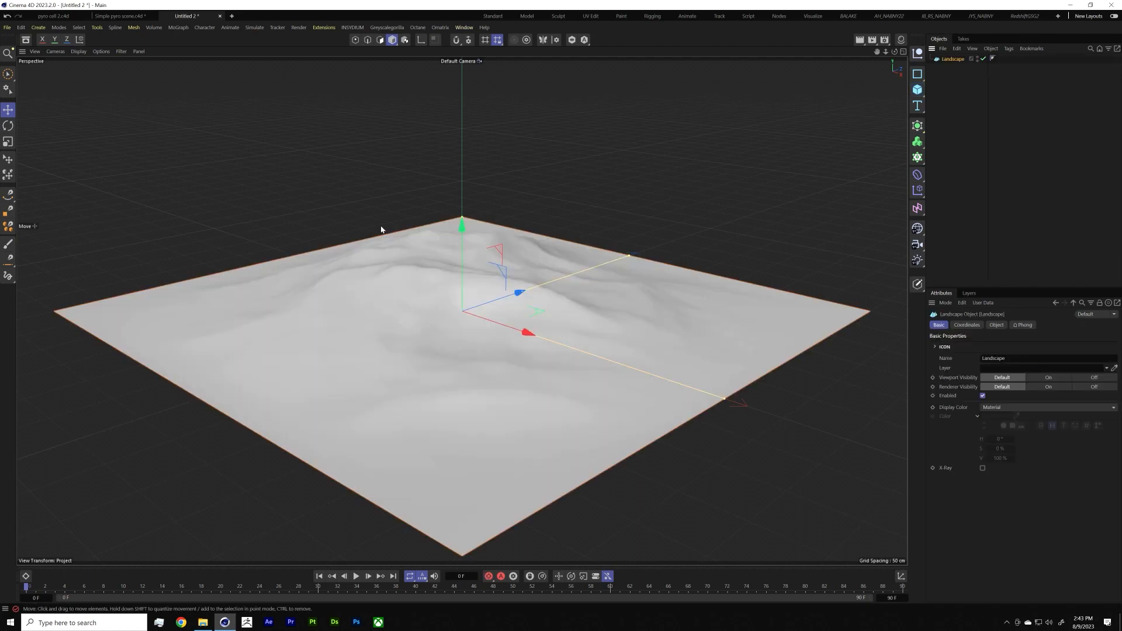
Step: Raise the landscape's height to about 131 cm and turn off Borders At Sea Level
alt+drag(436, 286, 488, 296)
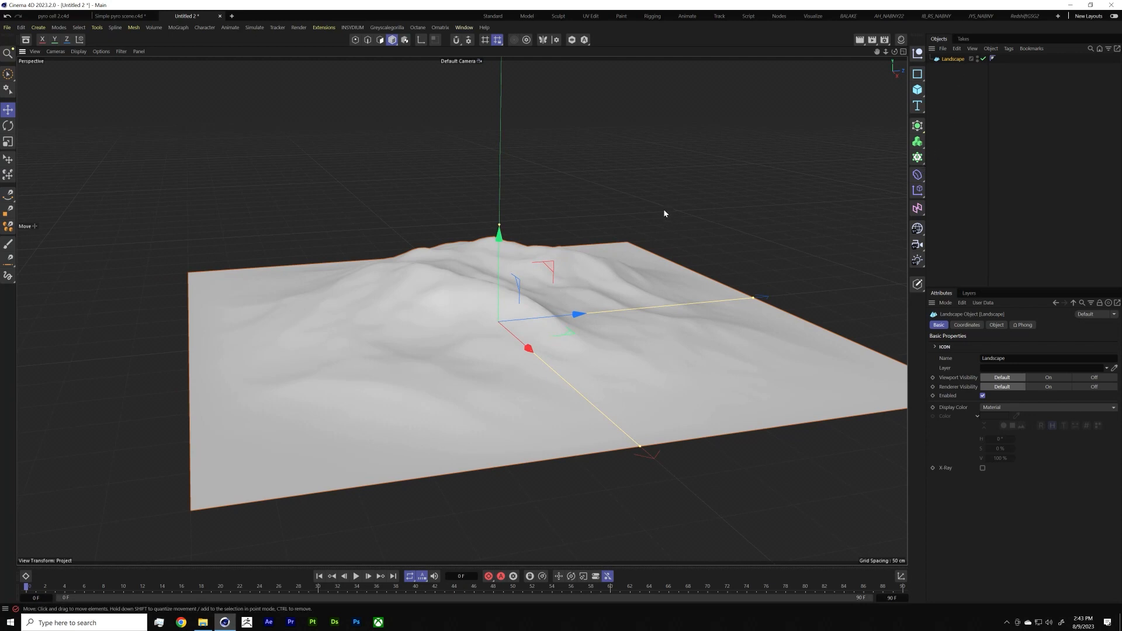
alt+middle_drag(587, 323, 570, 290)
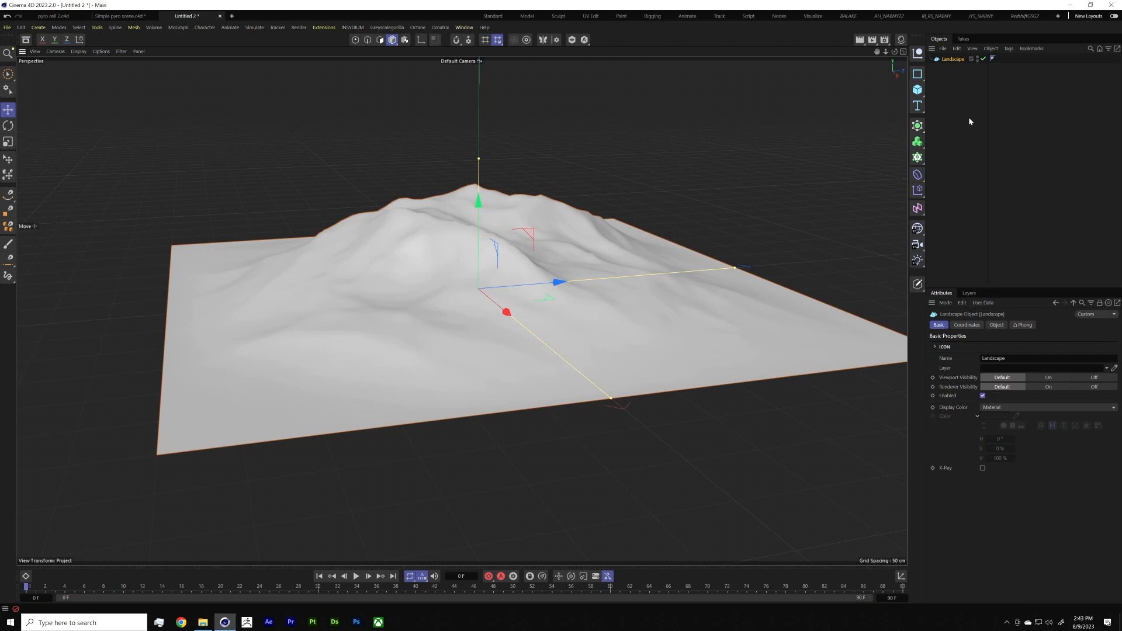
click(956, 48)
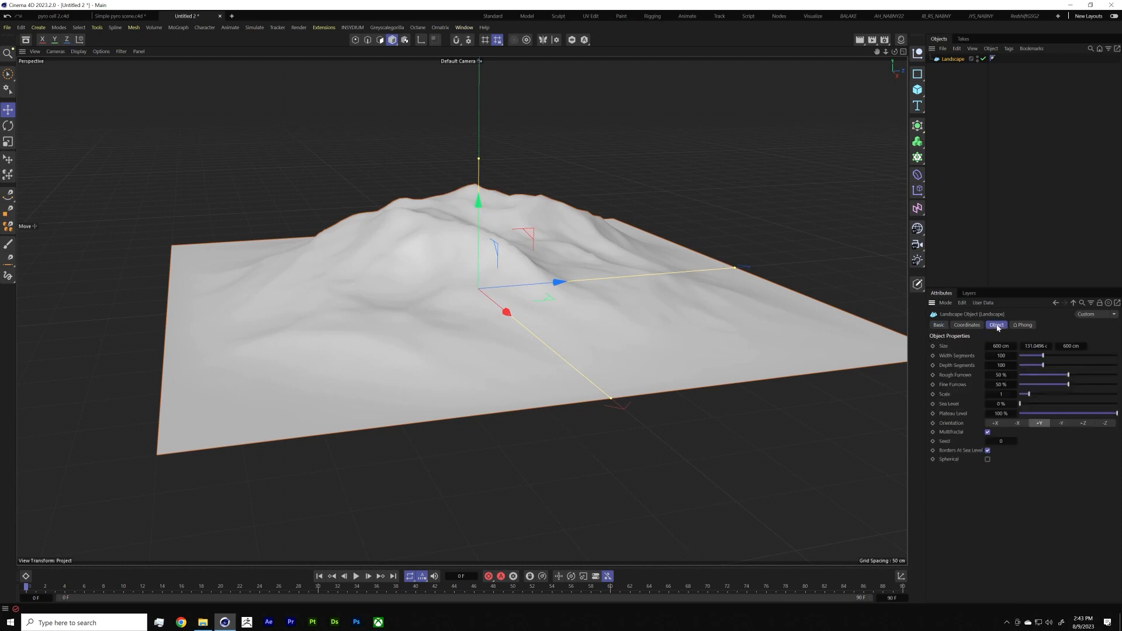
click(988, 451)
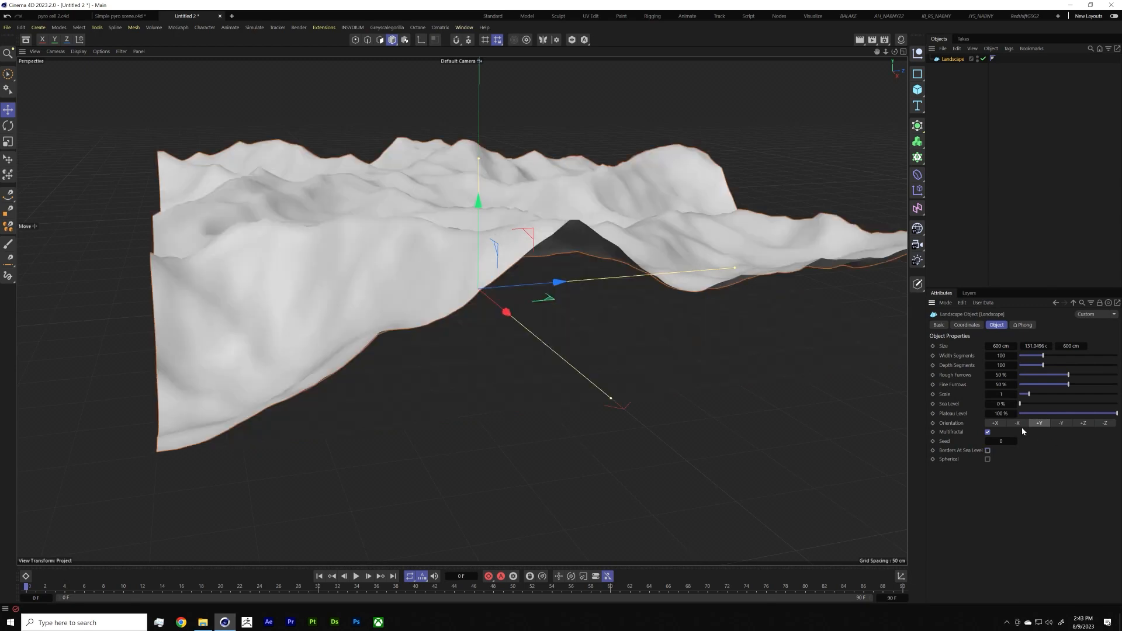
Step: Add a Sphere primitive, scale it down to a tiny ball and move it over the landscape
alt+drag(607, 239, 534, 195)
alt+drag(578, 190, 629, 253)
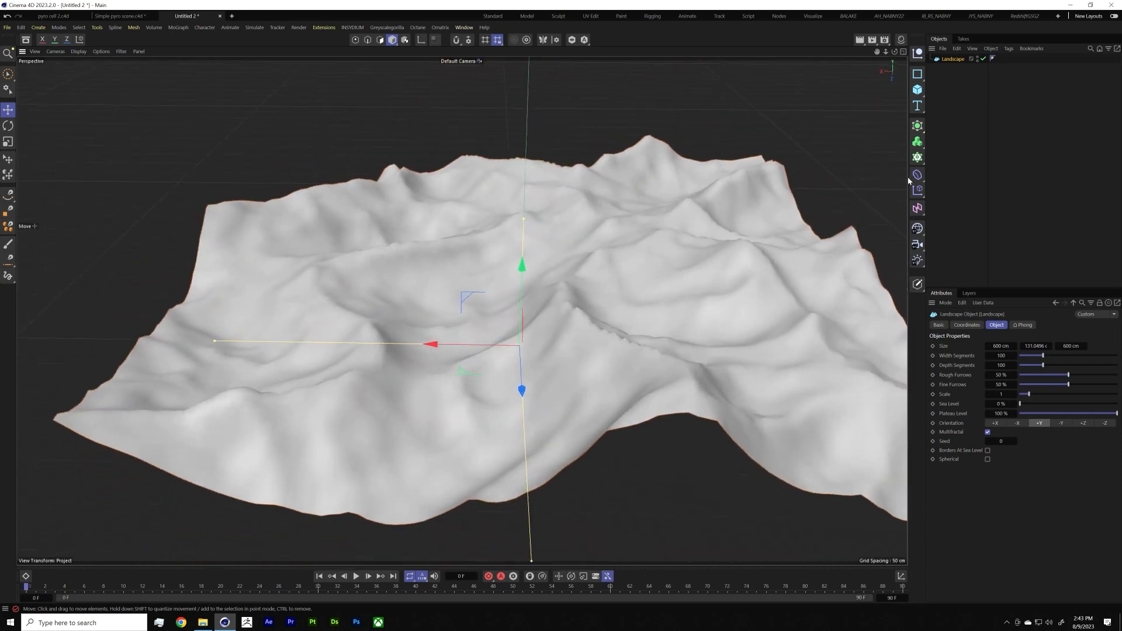
click(918, 90)
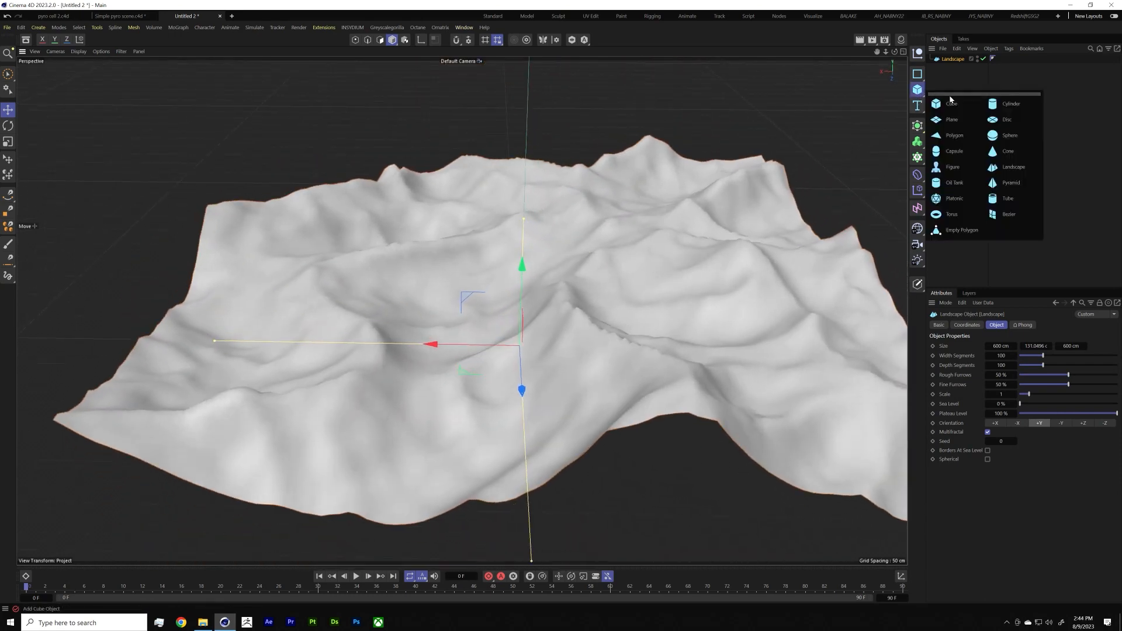
click(1012, 135)
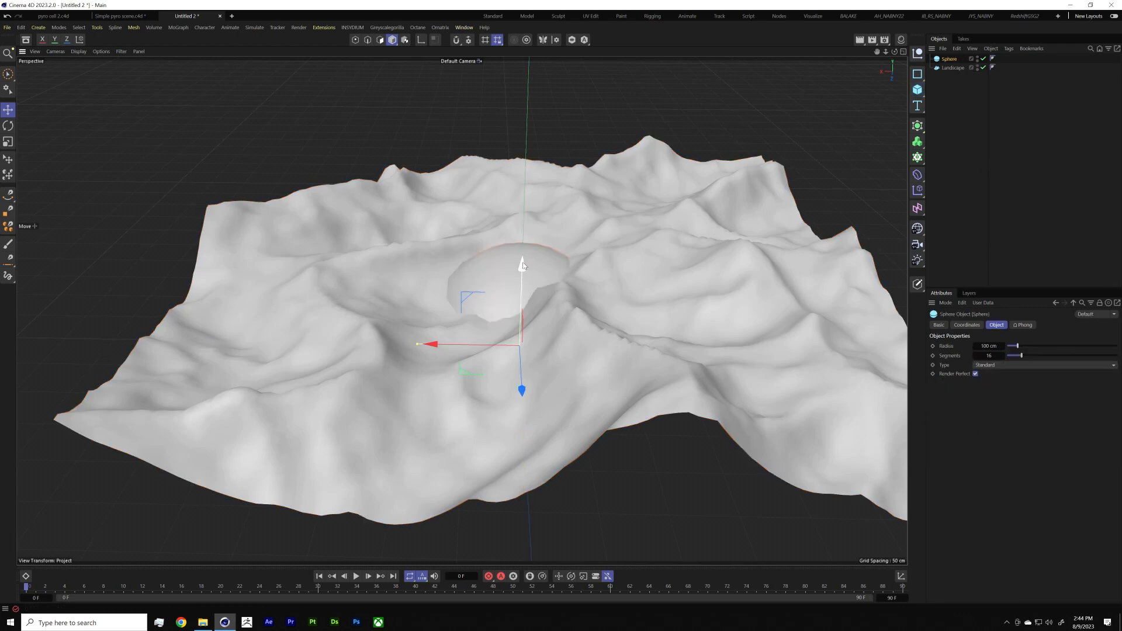
drag(523, 266, 561, 148)
key(t)
drag(602, 215, 358, 337)
key(e)
drag(542, 242, 745, 190)
Step: Sketch a freehand U-shaped spline across the landscape surface with snapping enabled for polygons
alt+drag(661, 254, 627, 225)
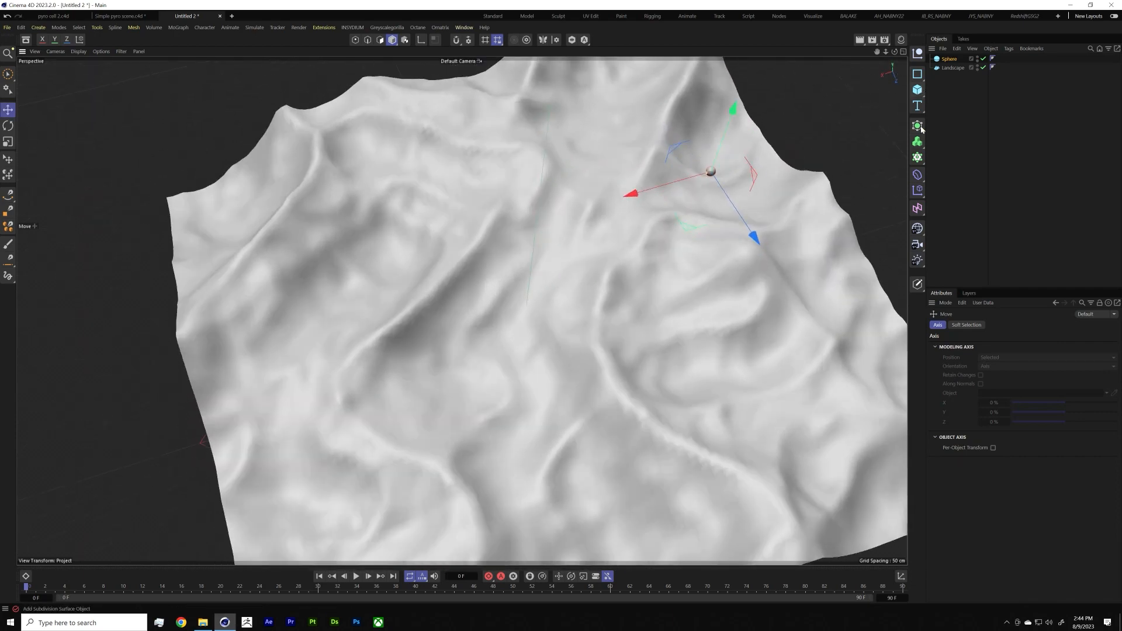
key(shift+c)
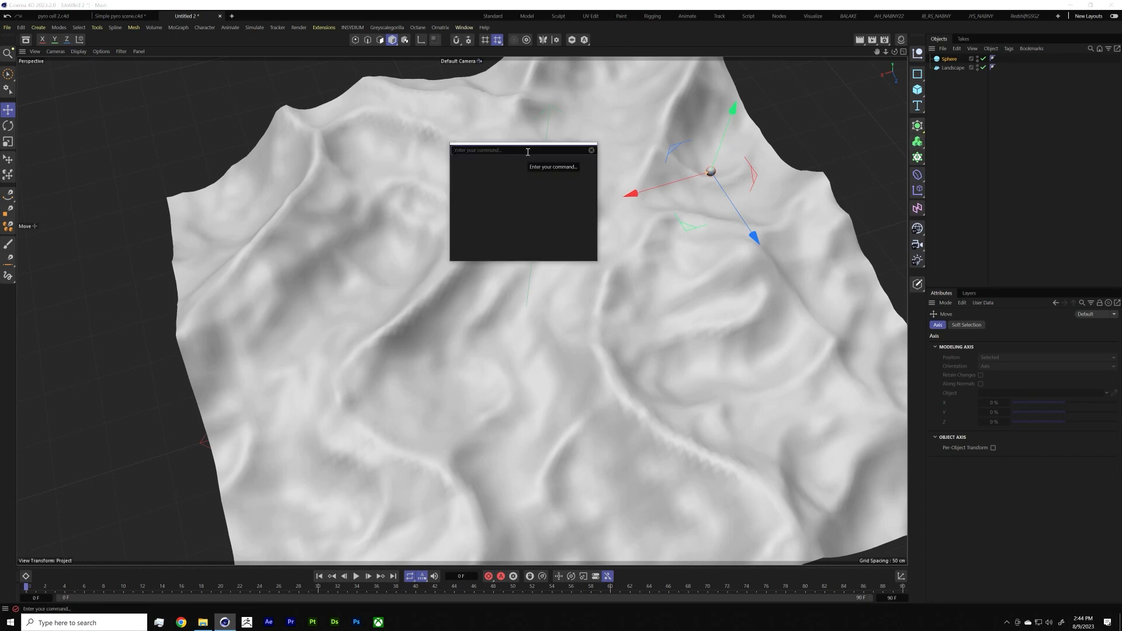
text(sket)
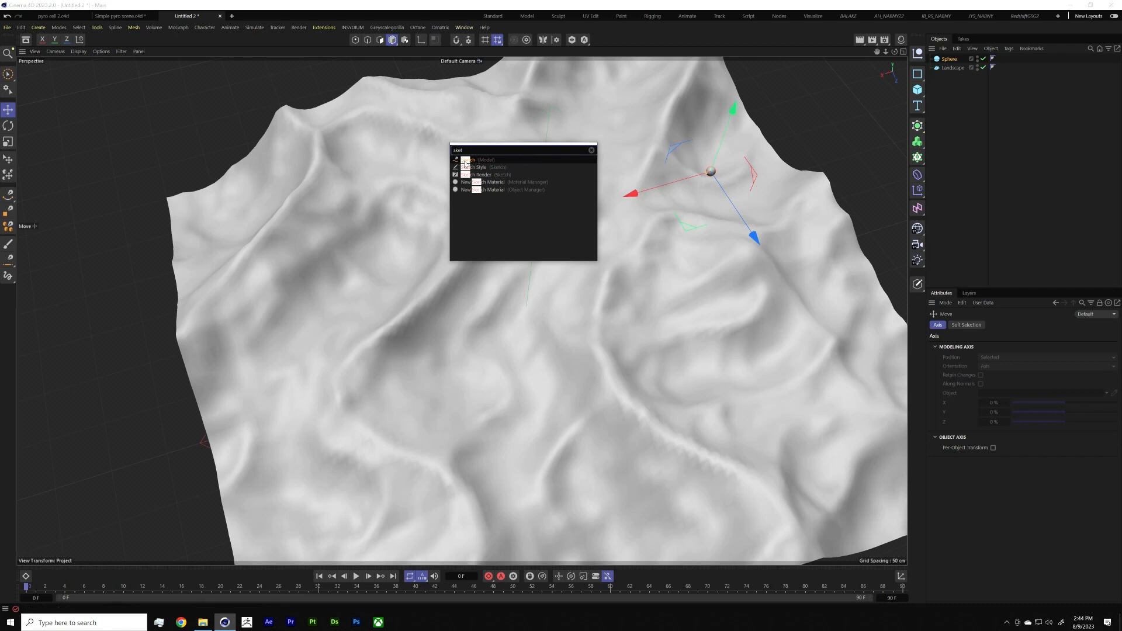
click(465, 162)
click(456, 40)
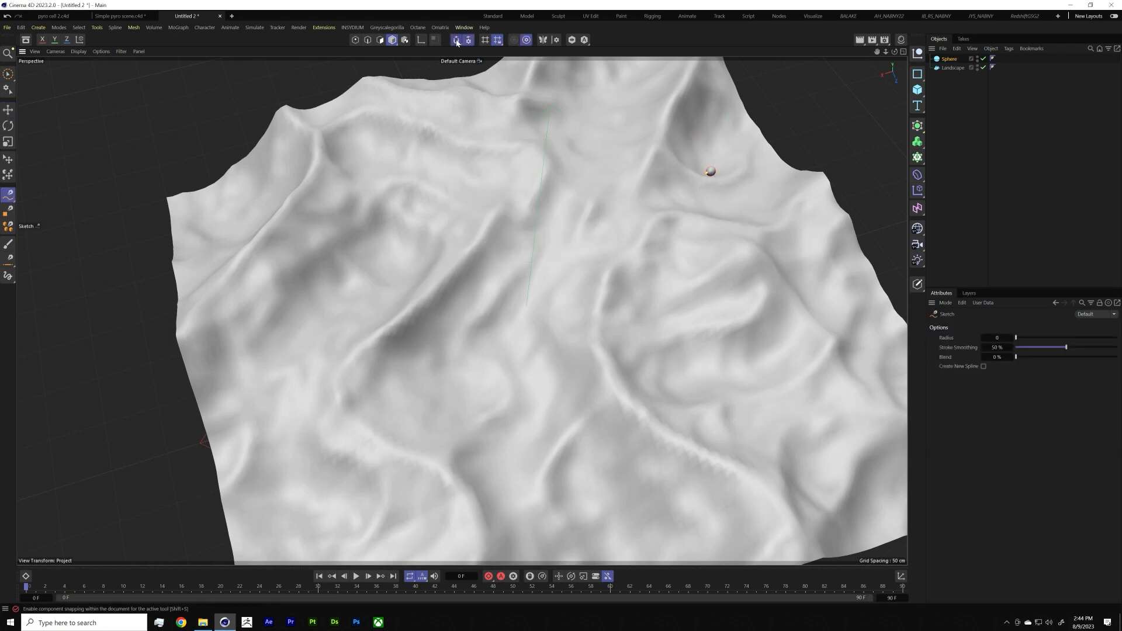
click(469, 39)
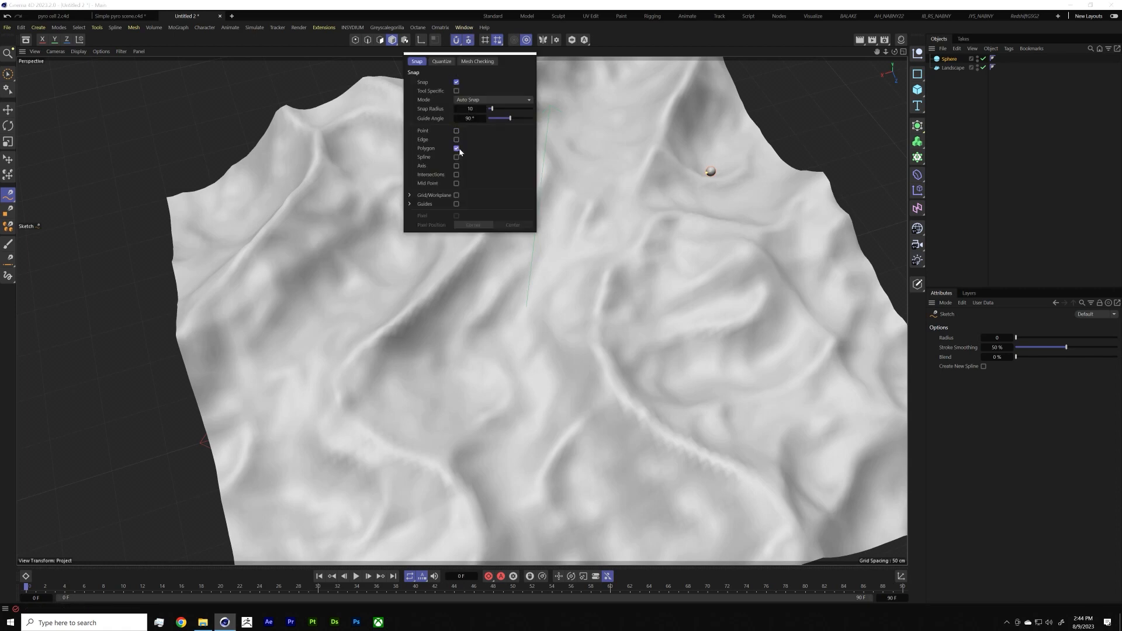
mouse_move(462, 162)
mouse_down()
mouse_move(436, 182)
mouse_move(402, 260)
mouse_move(398, 324)
mouse_move(455, 403)
mouse_move(517, 417)
mouse_move(727, 377)
mouse_move(763, 318)
mouse_move(716, 248)
mouse_up()
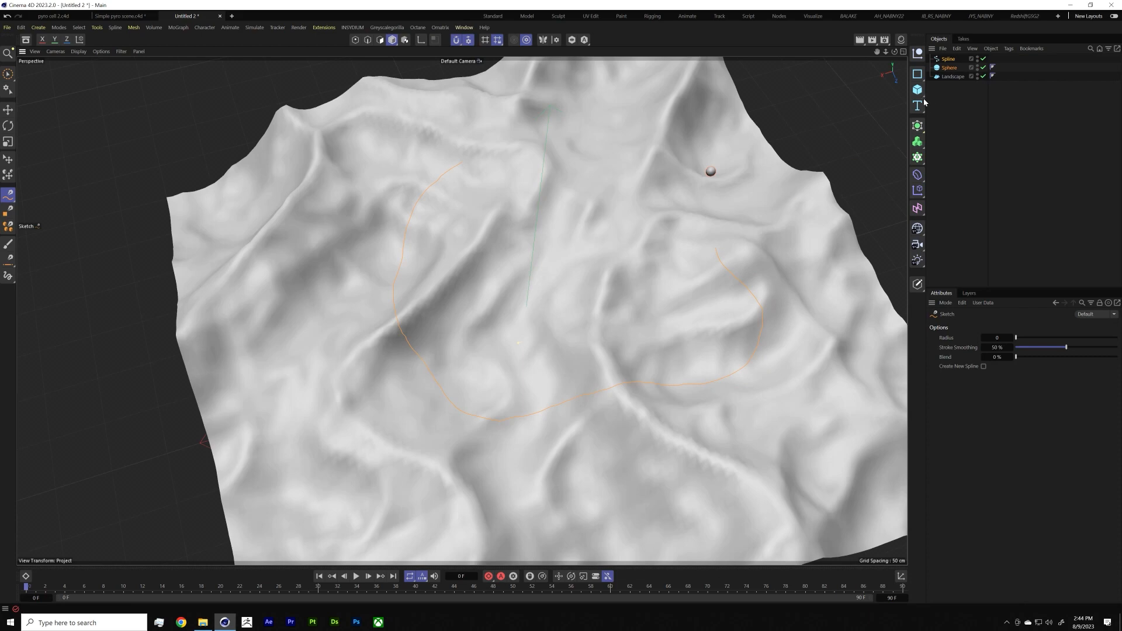
Step: Add an Align to Spline tag to the sphere and assign the sketched spline as its path
right_click(953, 68)
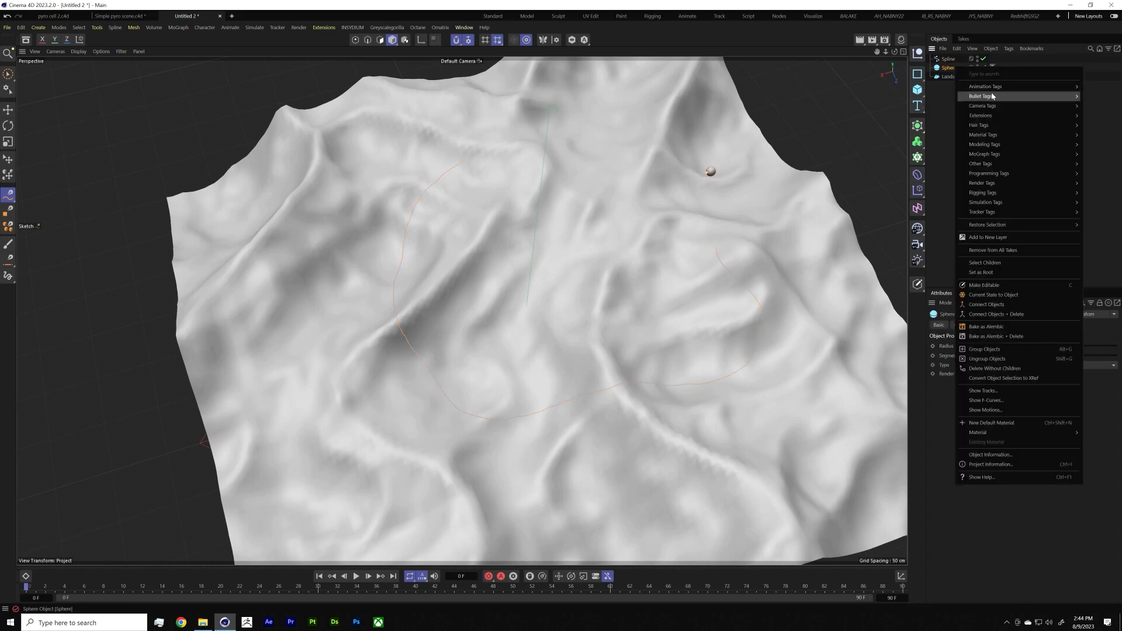
mouse_move(997, 88)
click(936, 101)
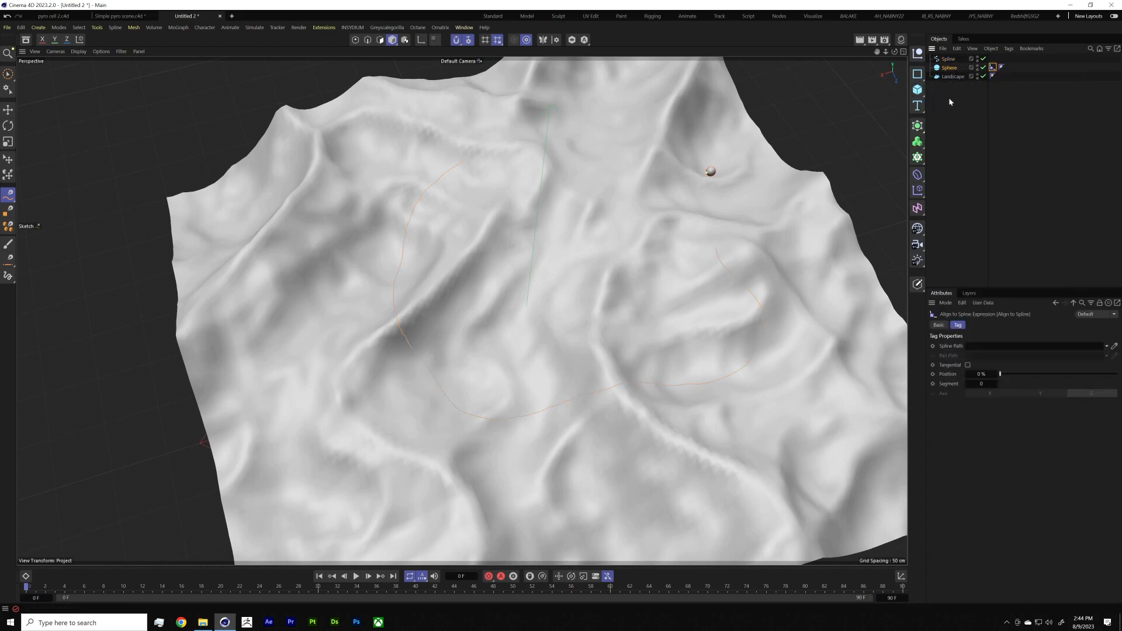
drag(947, 61, 996, 350)
Step: Give the spline a custom red display color with 100% saturation
click(948, 60)
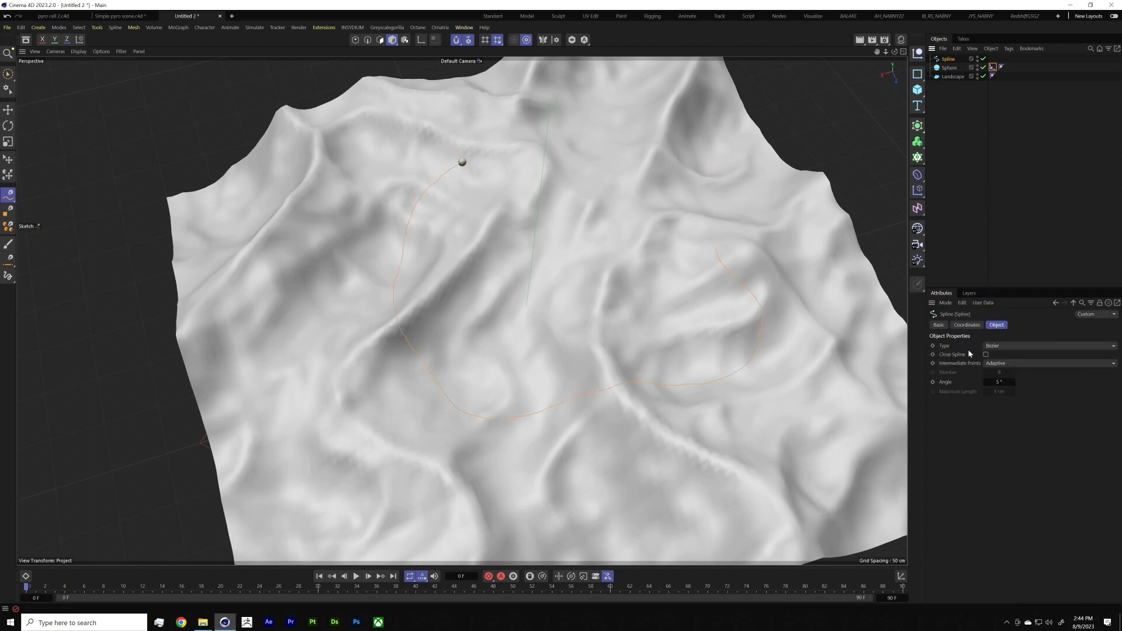
click(939, 325)
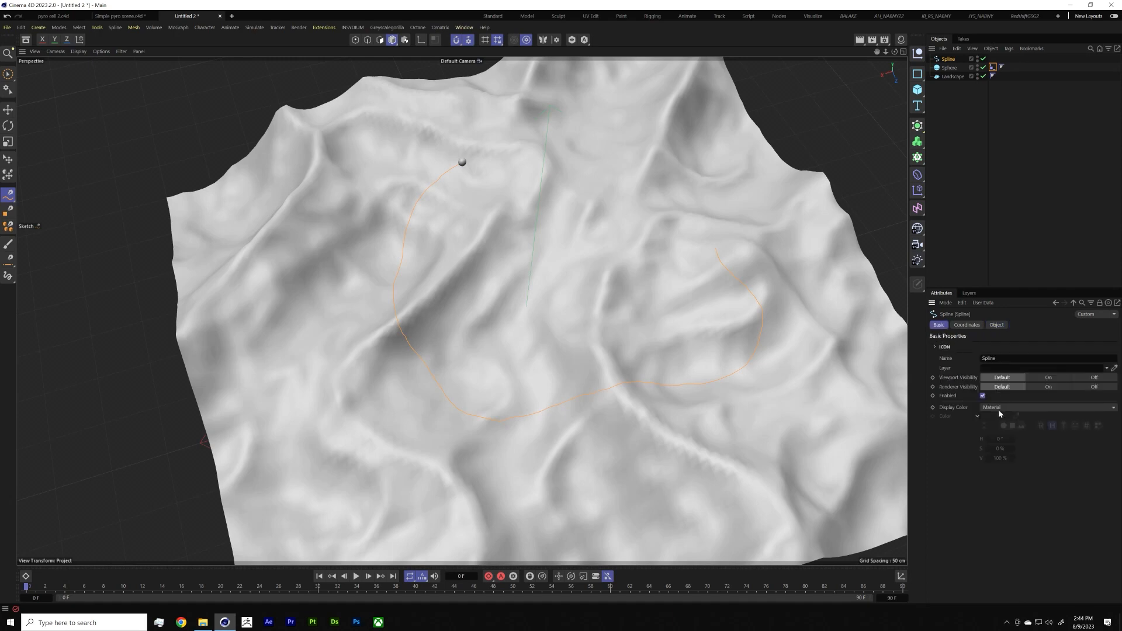
click(1000, 408)
click(1007, 448)
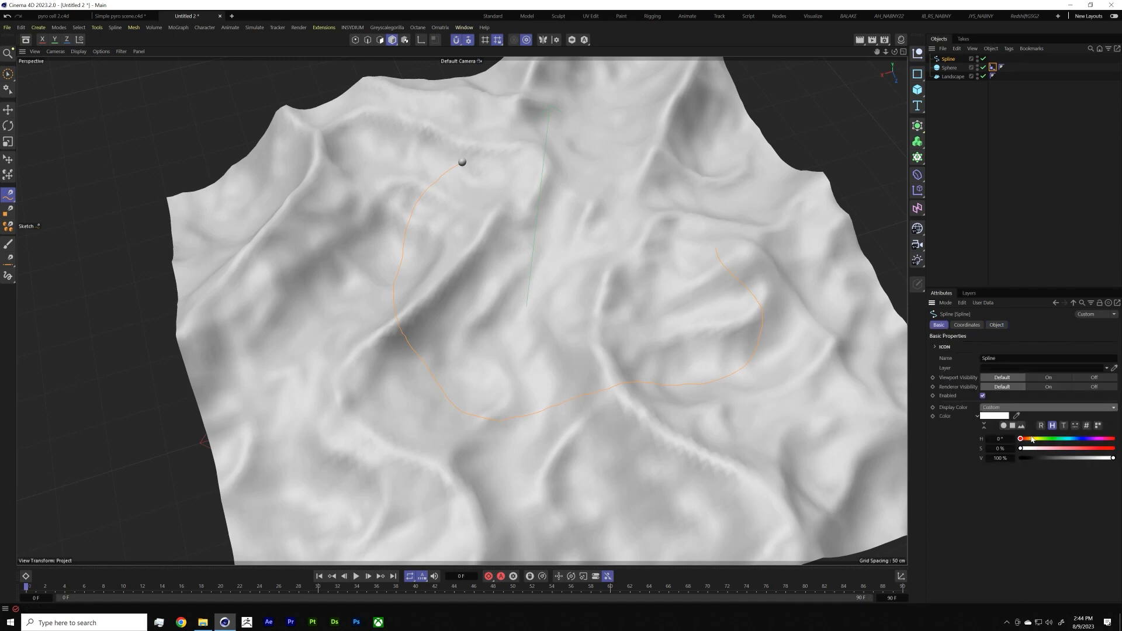
drag(1042, 452, 1114, 449)
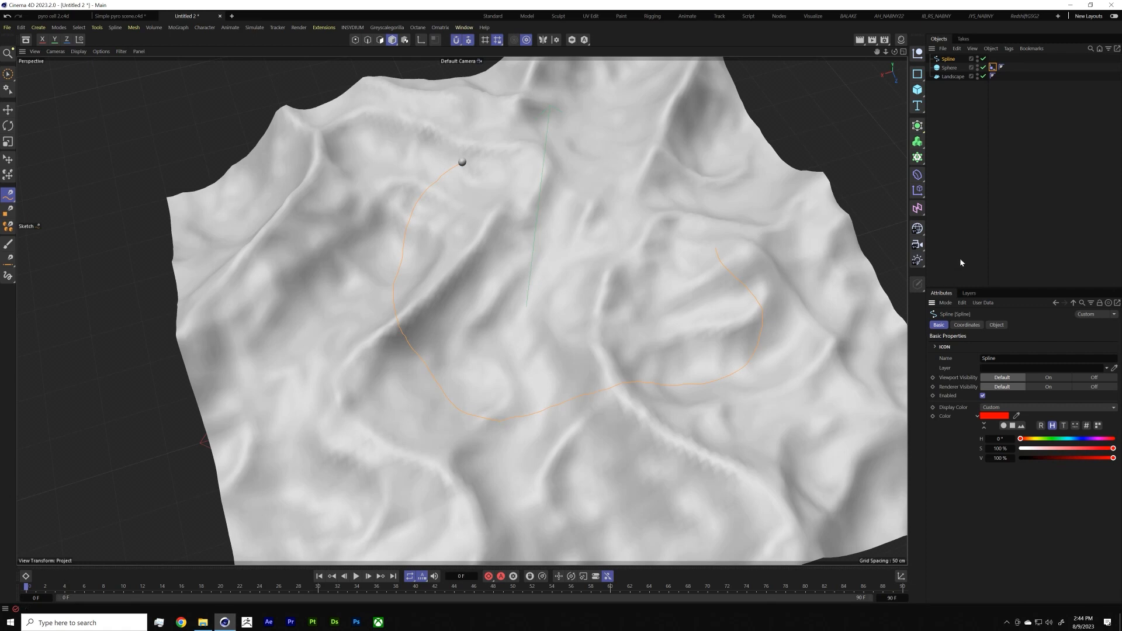
click(961, 263)
Step: Give the sphere a custom blue display color
click(463, 162)
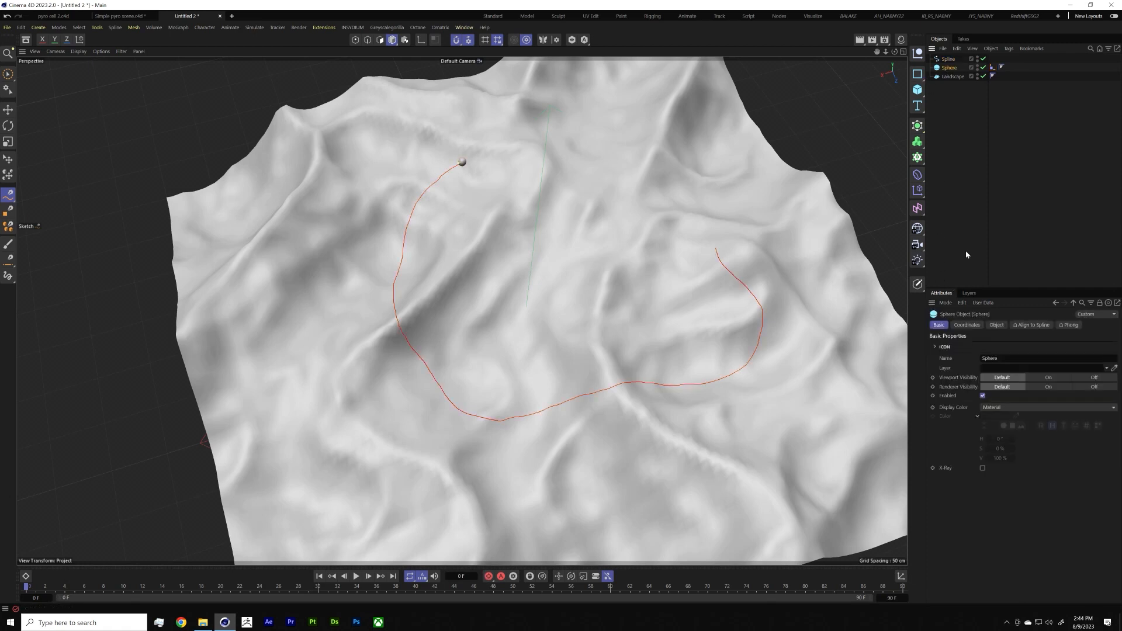
click(1006, 408)
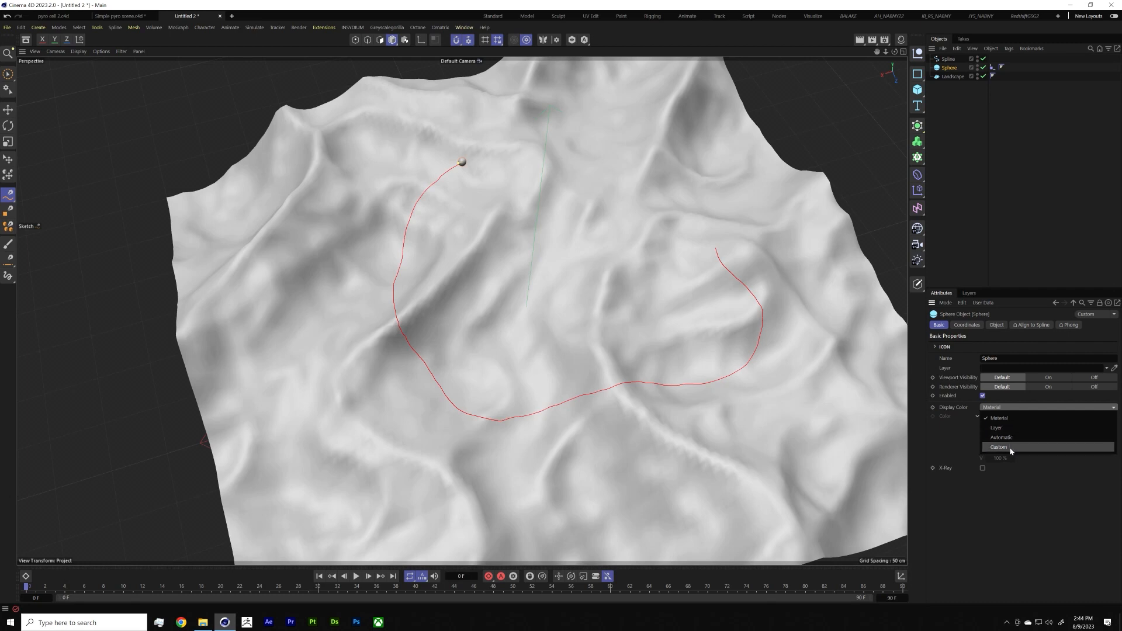
click(1044, 447)
drag(1045, 448, 1076, 440)
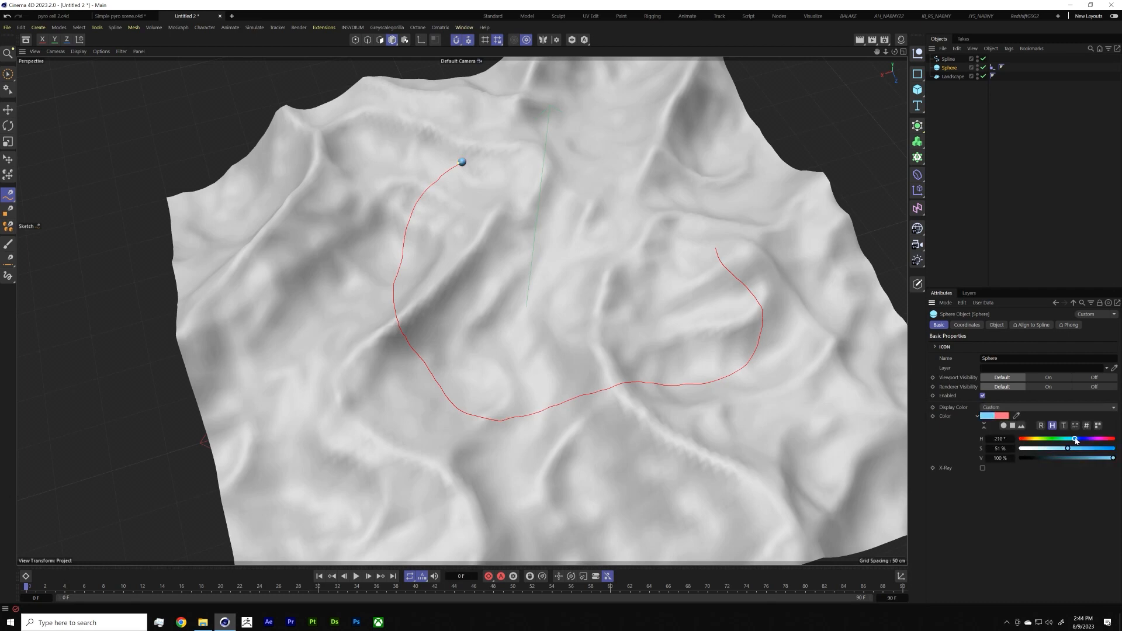
click(973, 199)
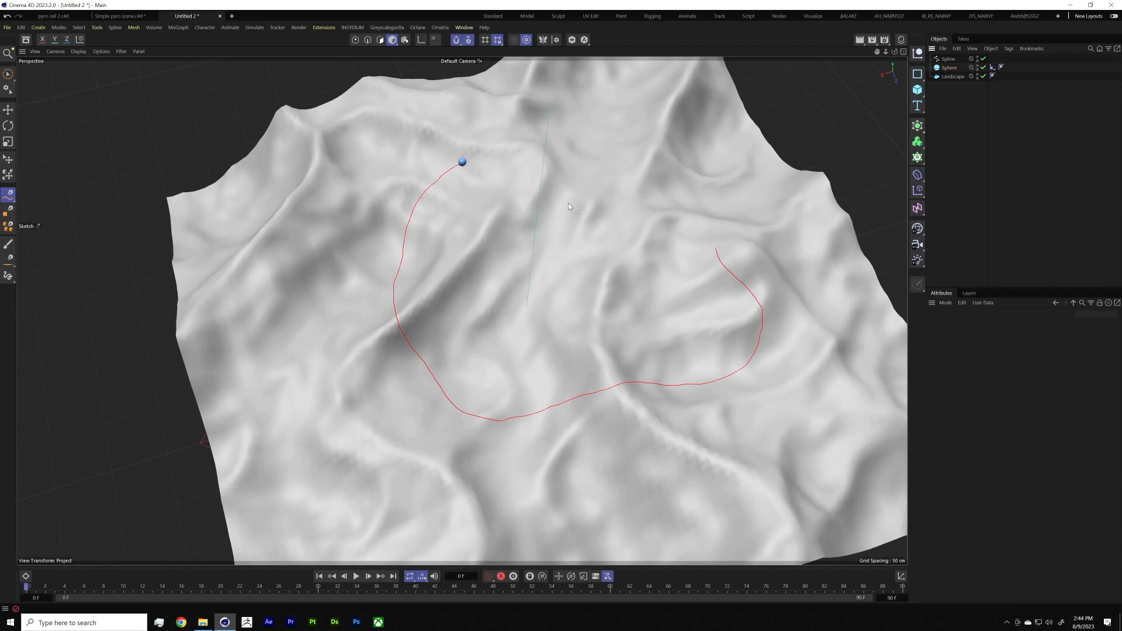
mouse_move(438, 197)
alt+mouse_down()
mouse_move(499, 207)
mouse_move(491, 182)
alt+mouse_up()
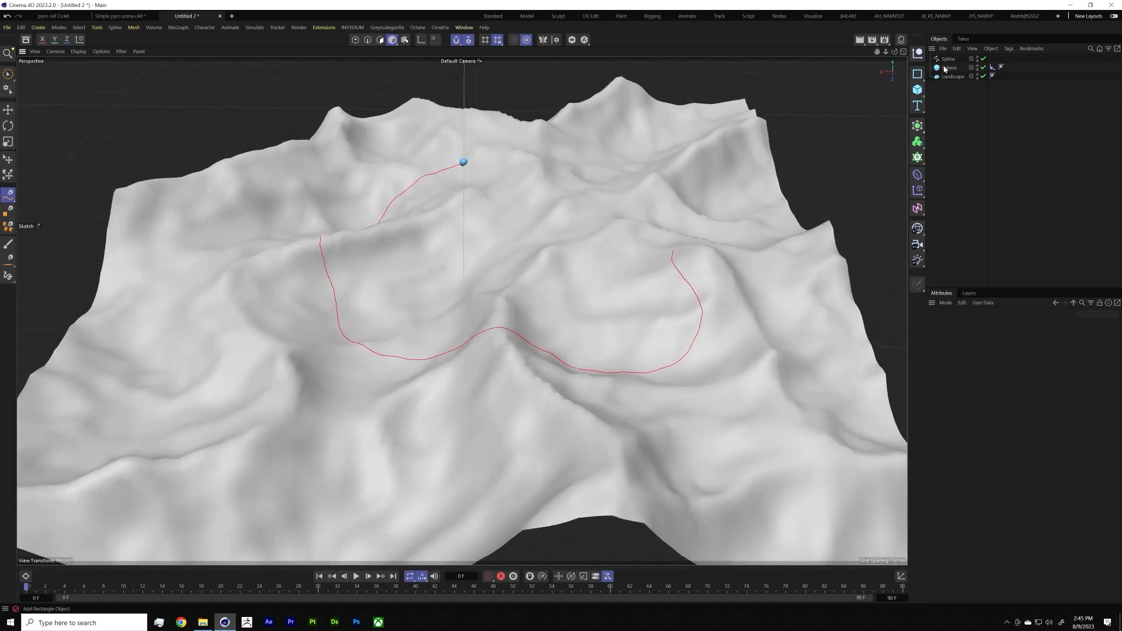
Step: Keyframe the sphere's Align to Spline position at 0% on frame 0 and roughly halfway along the spline on frame 90
click(993, 67)
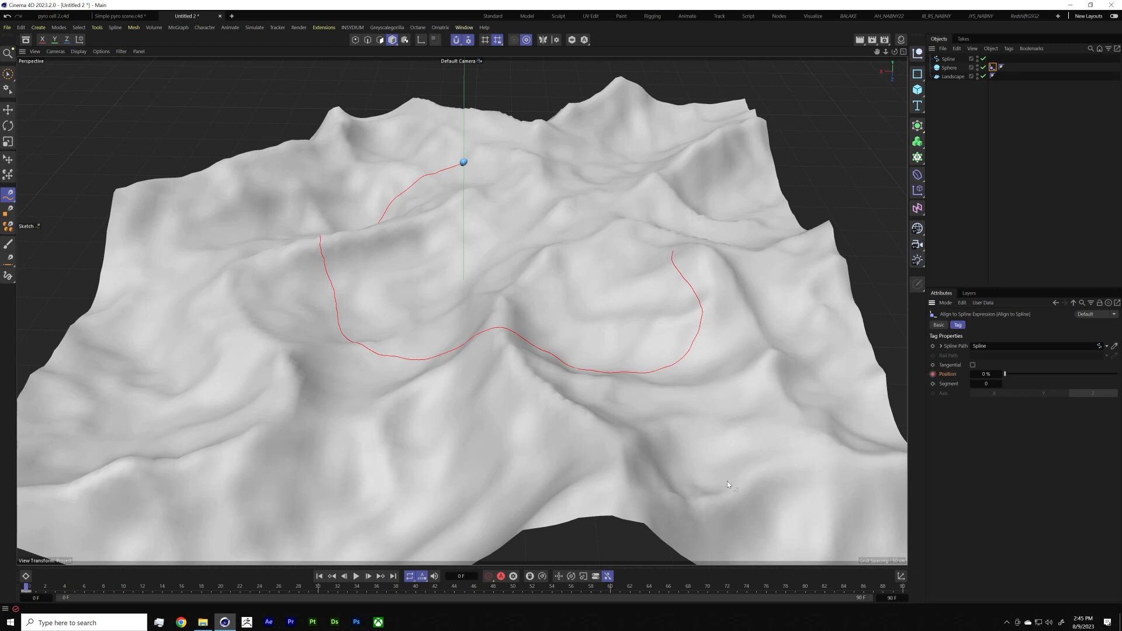
click(393, 577)
drag(1007, 376, 1064, 373)
Step: Hide the sketched spline in the viewport and play back the sphere's motion across the landscape
click(948, 59)
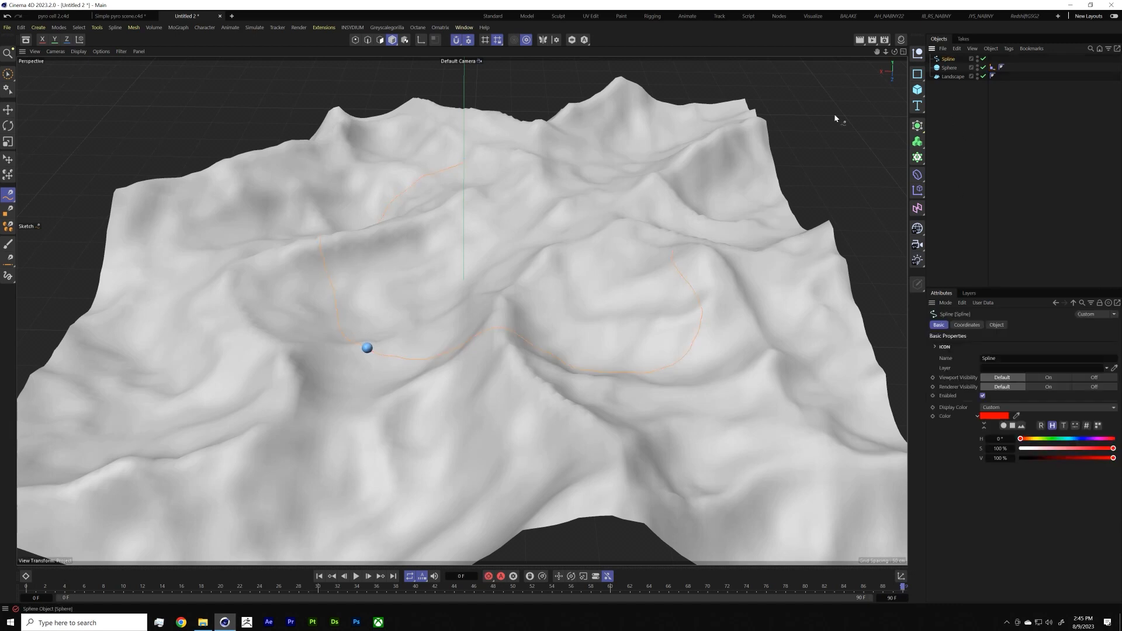
key(e)
alt+drag(363, 354, 485, 341)
drag(565, 319, 573, 304)
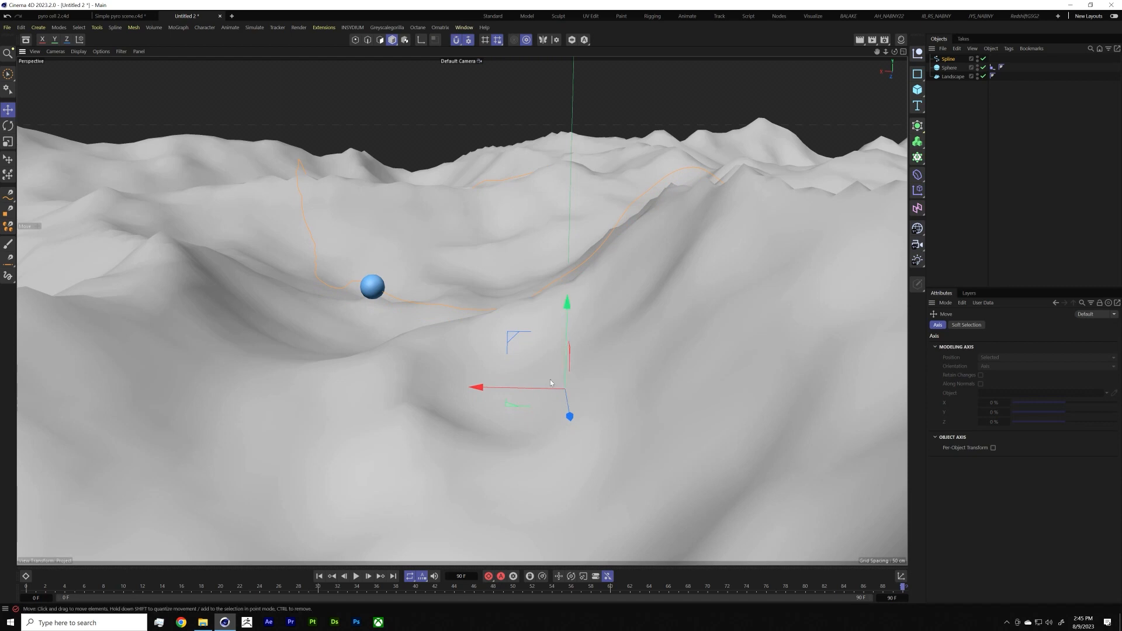
click(968, 128)
click(978, 58)
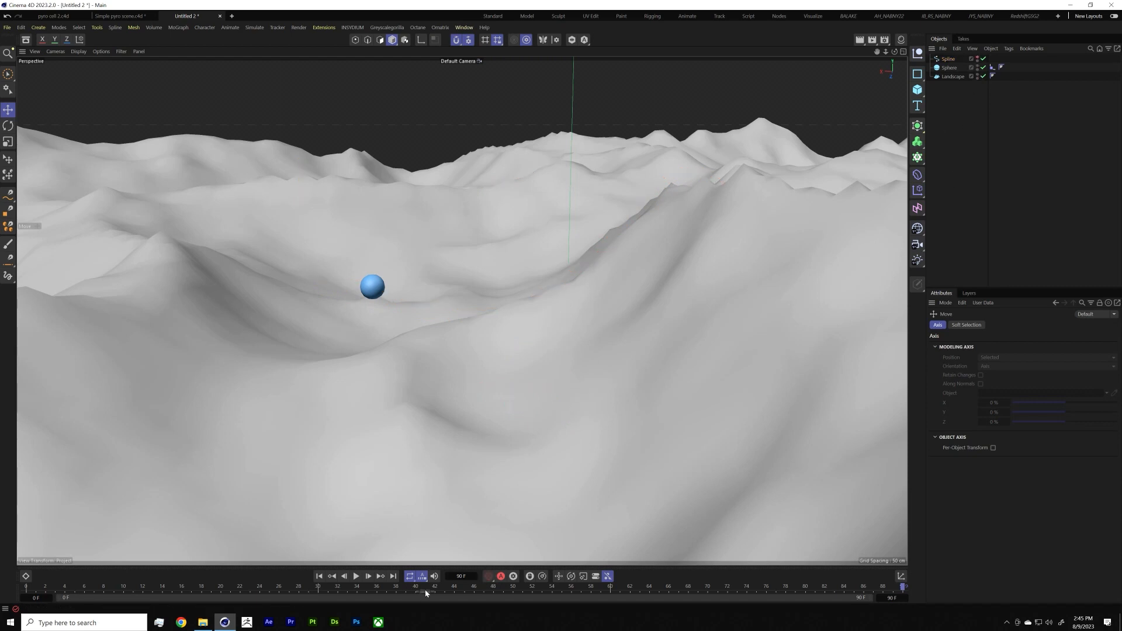
drag(403, 590, 562, 586)
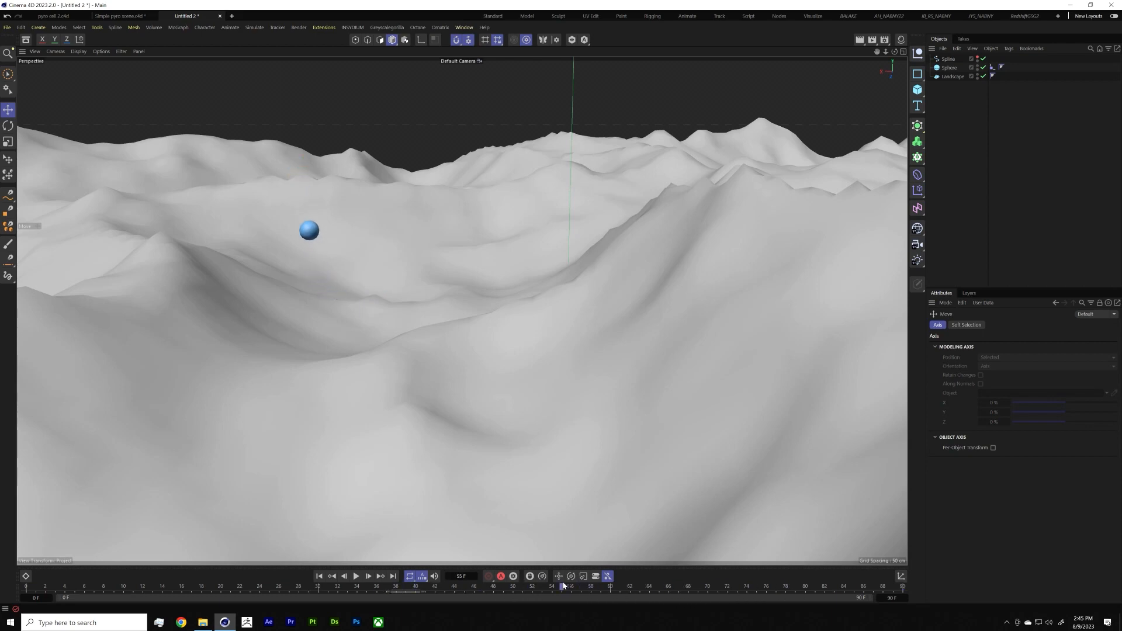
click(357, 577)
alt+drag(351, 274, 609, 247)
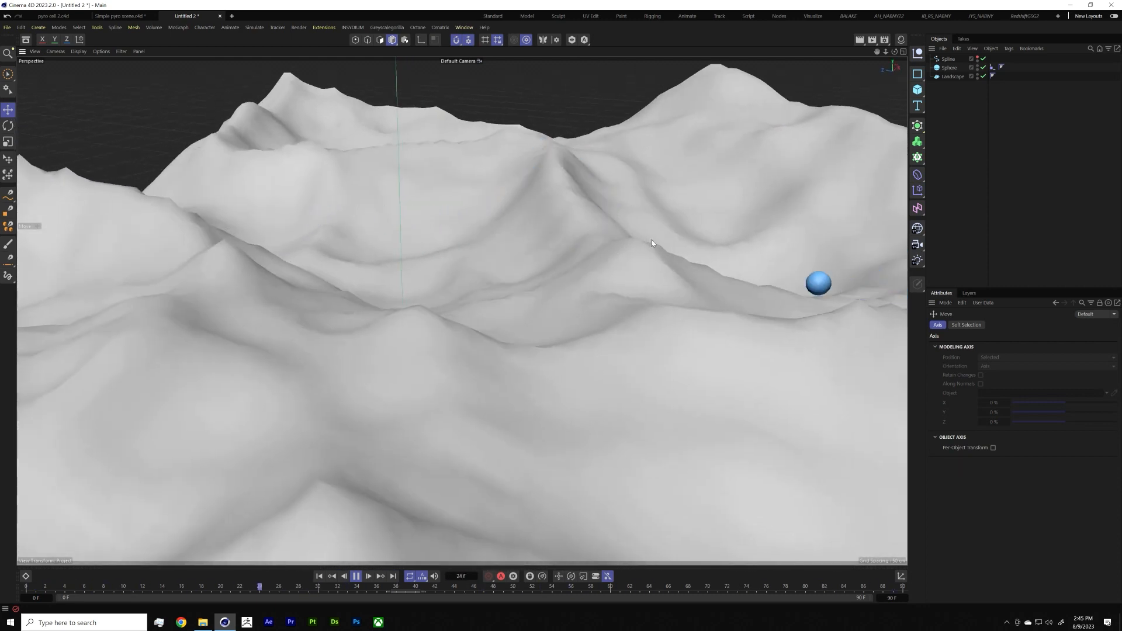
click(356, 577)
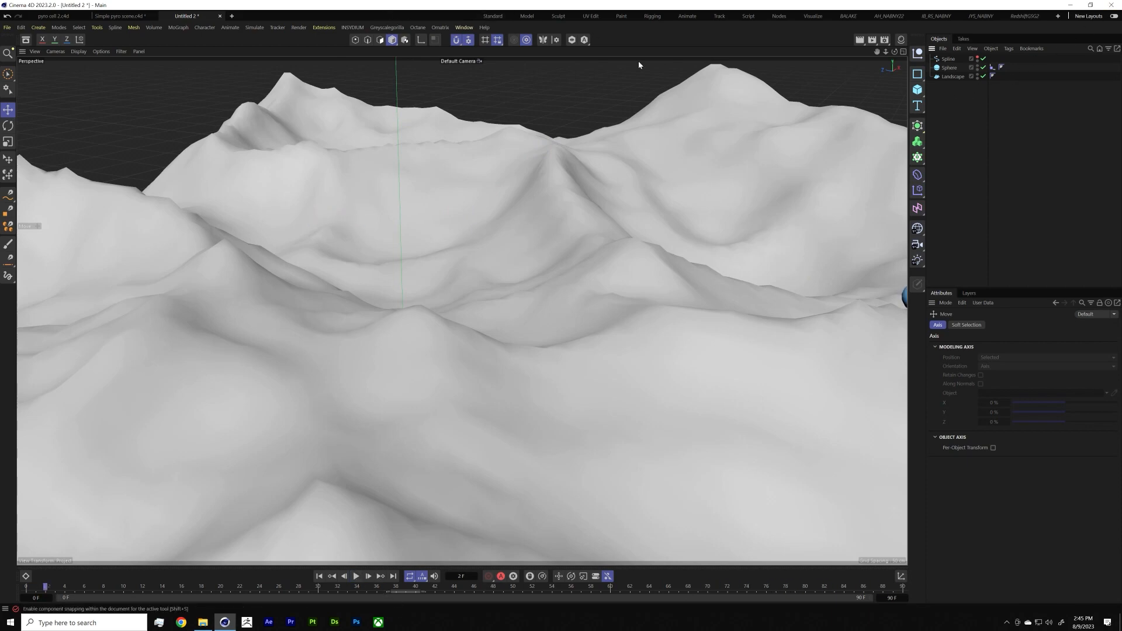
Step: Add a MoSpline object and set its mode to Spline
click(918, 129)
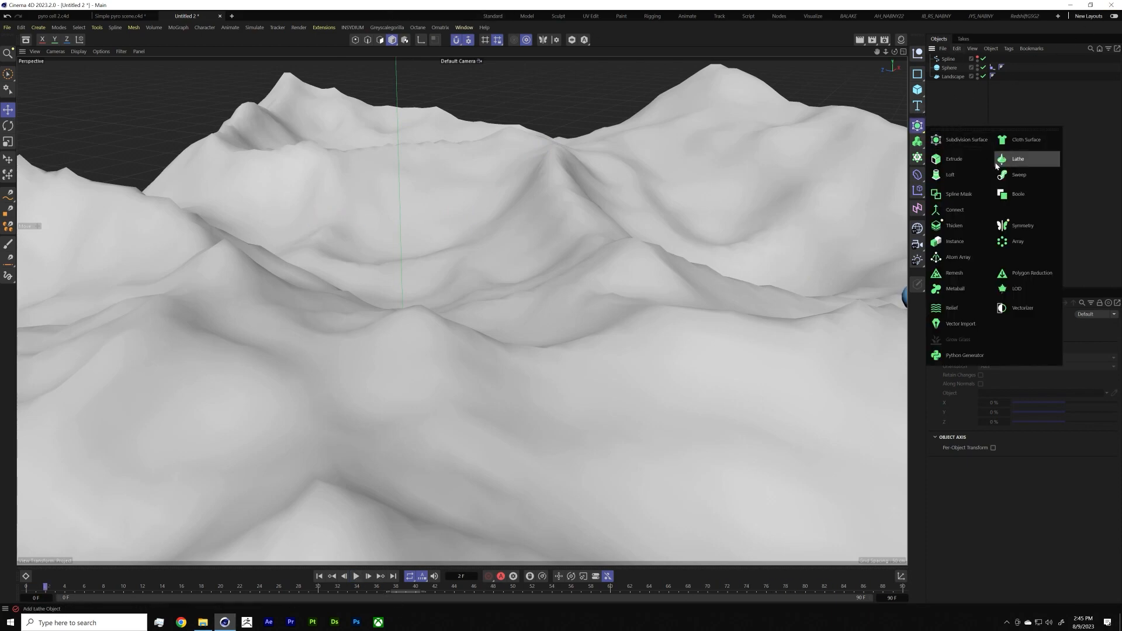
click(917, 157)
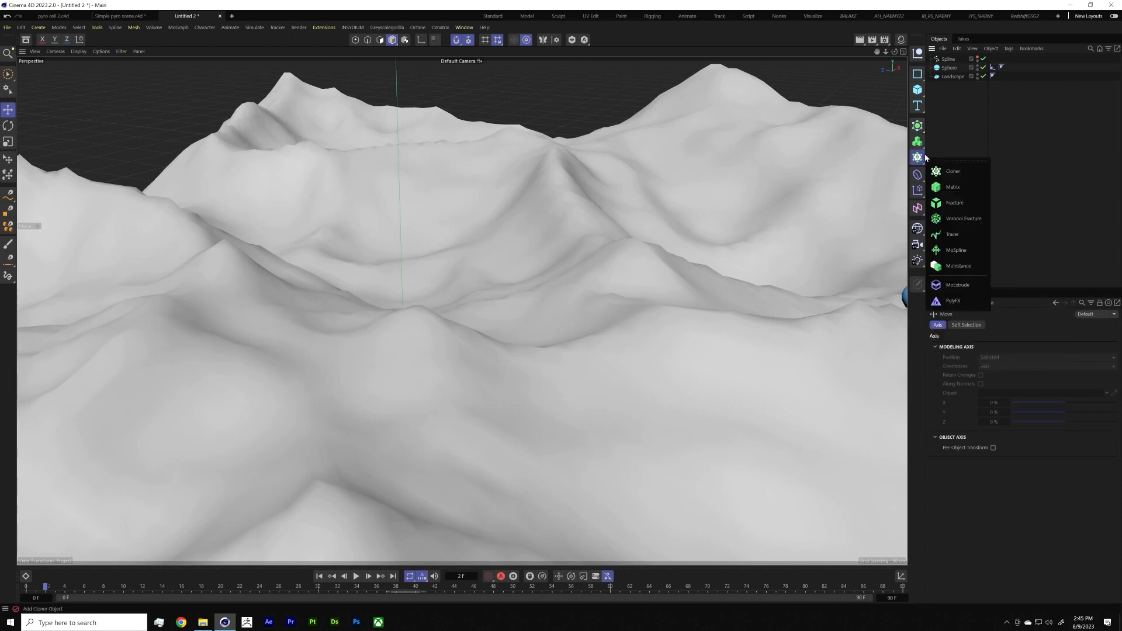
click(966, 253)
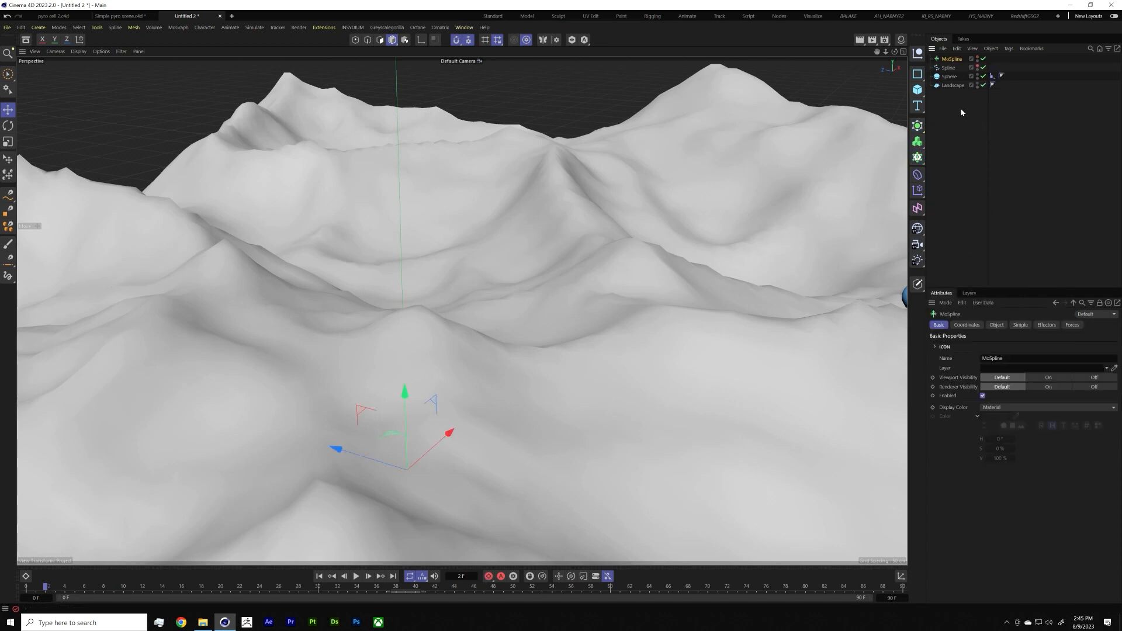
click(1020, 325)
click(996, 327)
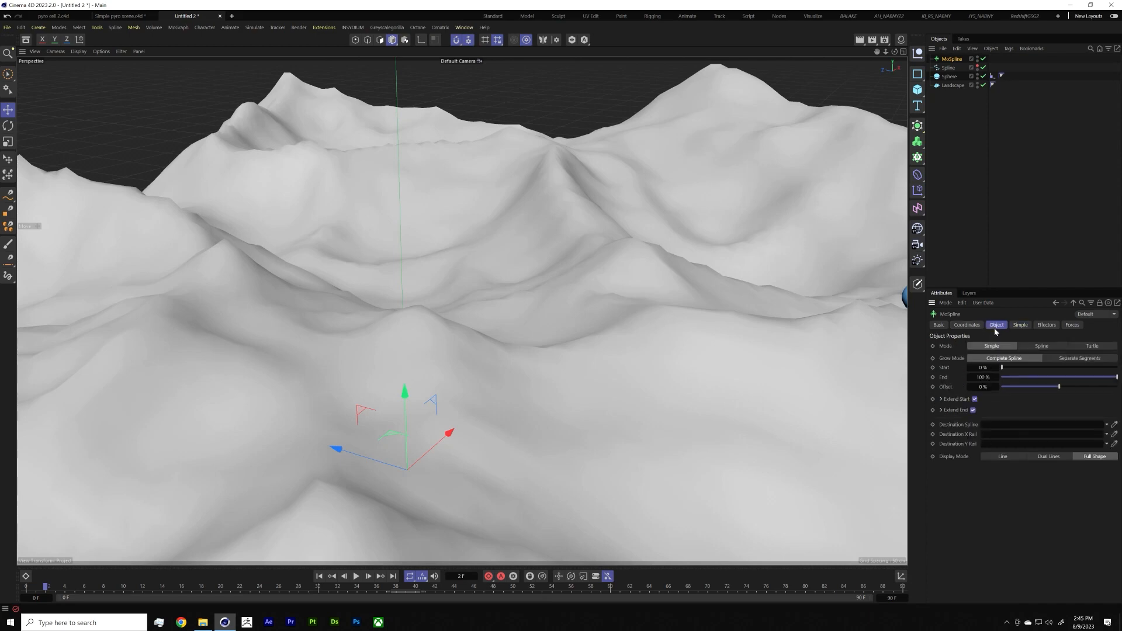
click(1035, 348)
Step: Assign the sketched spline as the MoSpline's source and set its generation mode to Step with a 1 cm step
click(1019, 325)
drag(948, 68, 998, 202)
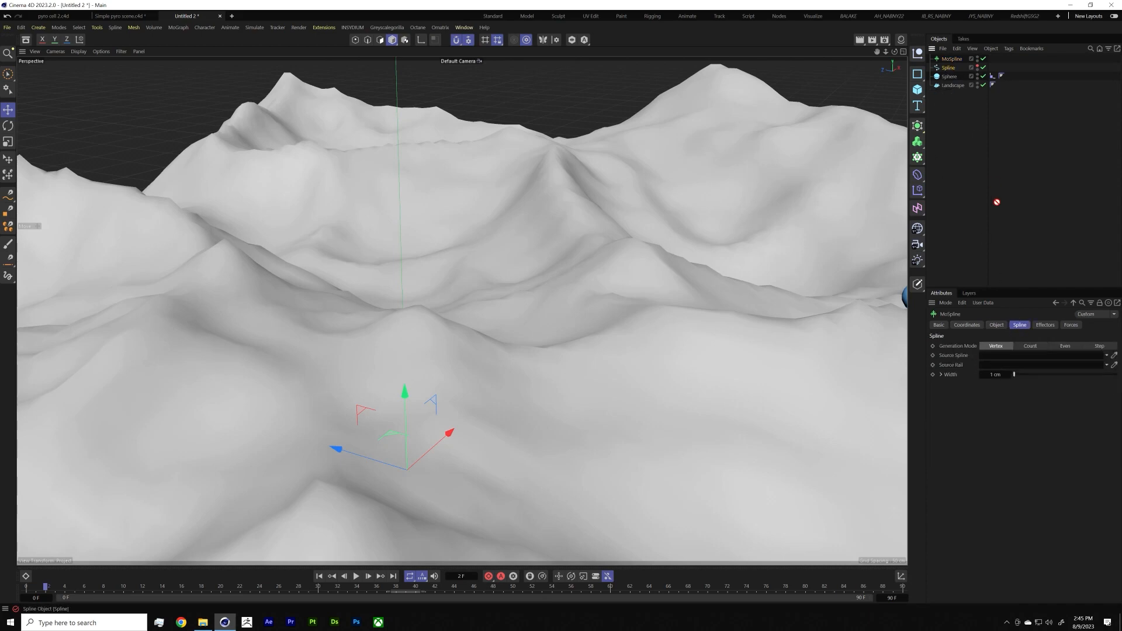
drag(1008, 361, 1008, 357)
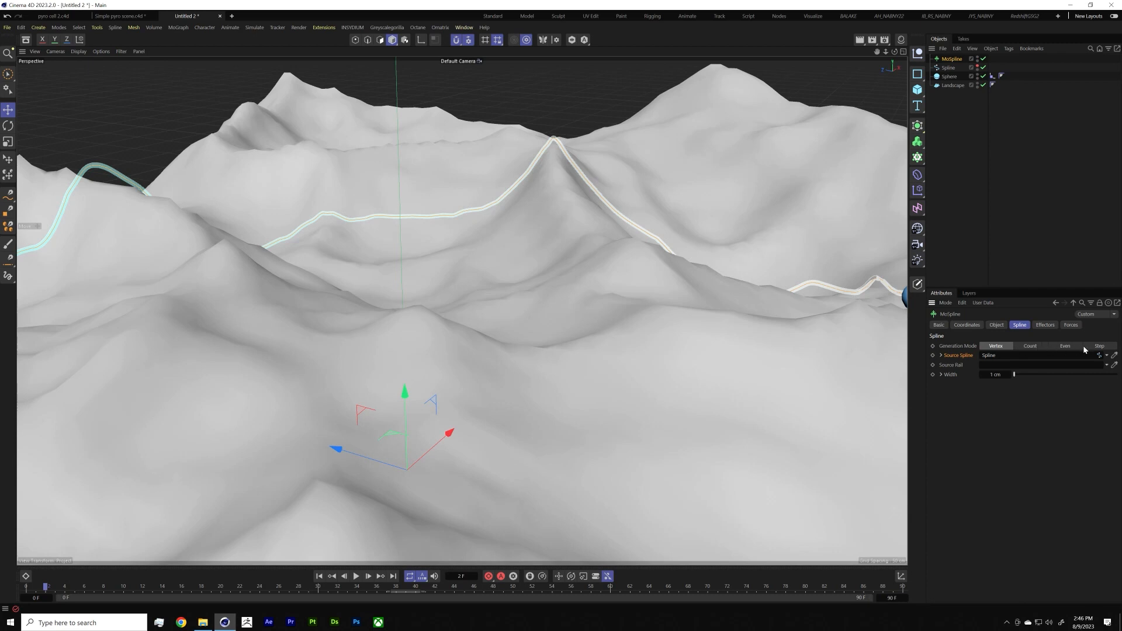
click(1099, 346)
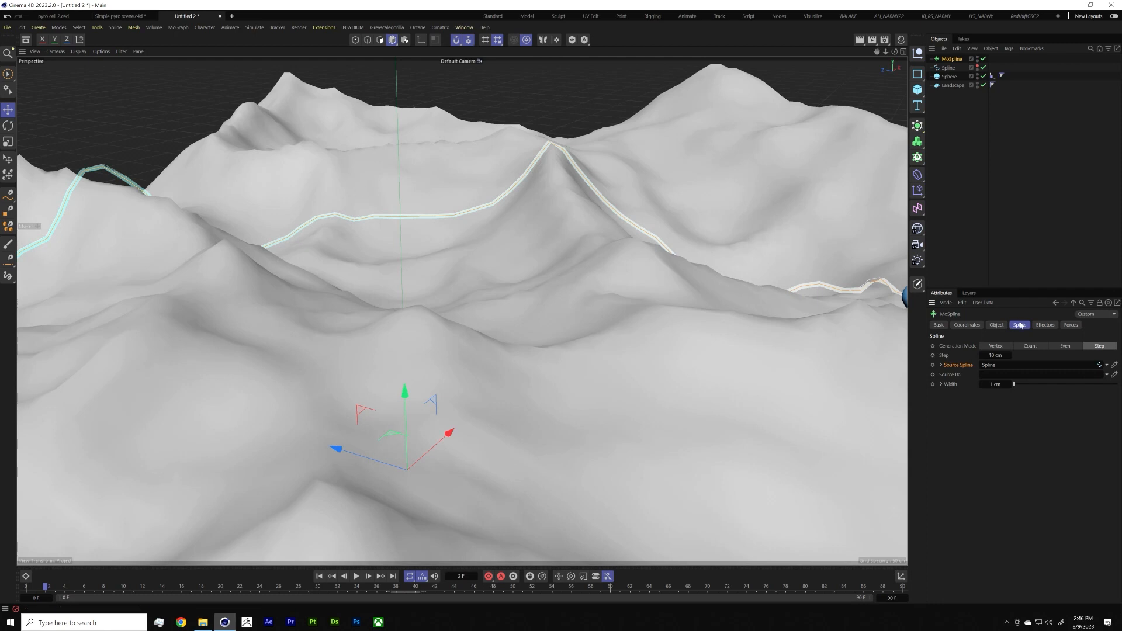
click(994, 355)
text(1)
key(Return)
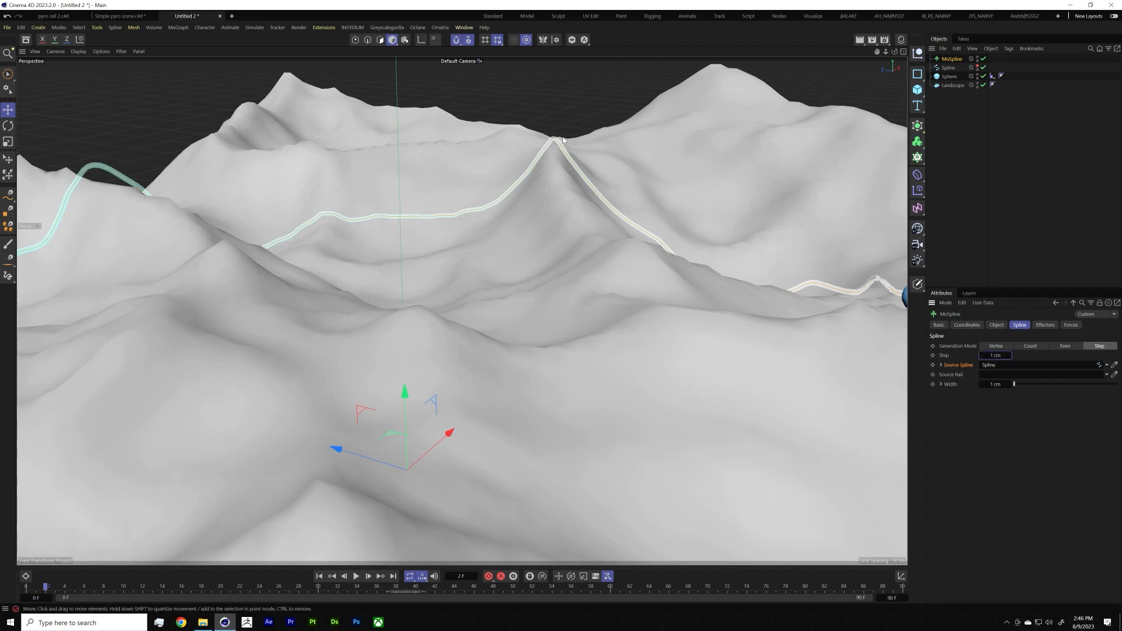
Step: Hide the MoSpline in the viewport and assign it as the path in the sphere's Align to Spline tag
click(959, 139)
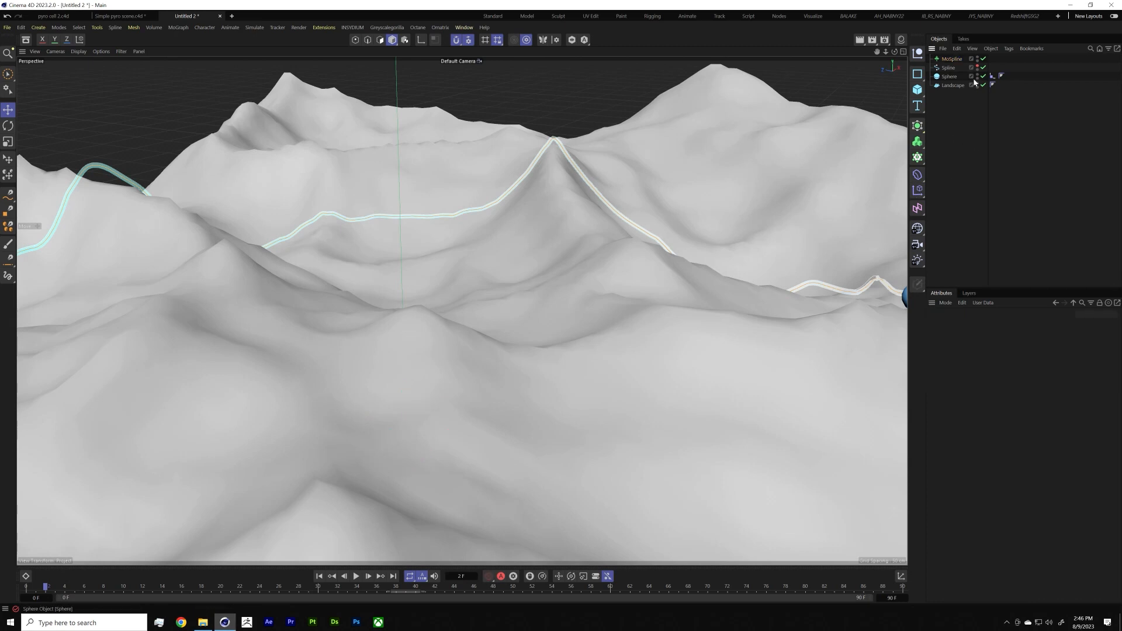
click(981, 59)
click(983, 59)
double_click(977, 58)
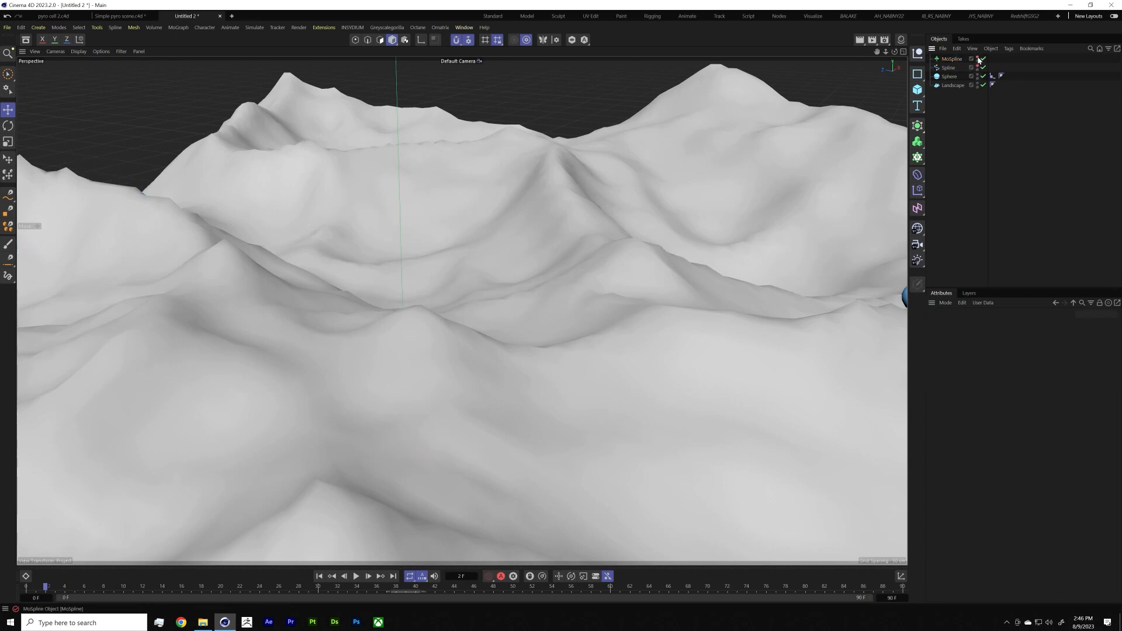
click(994, 76)
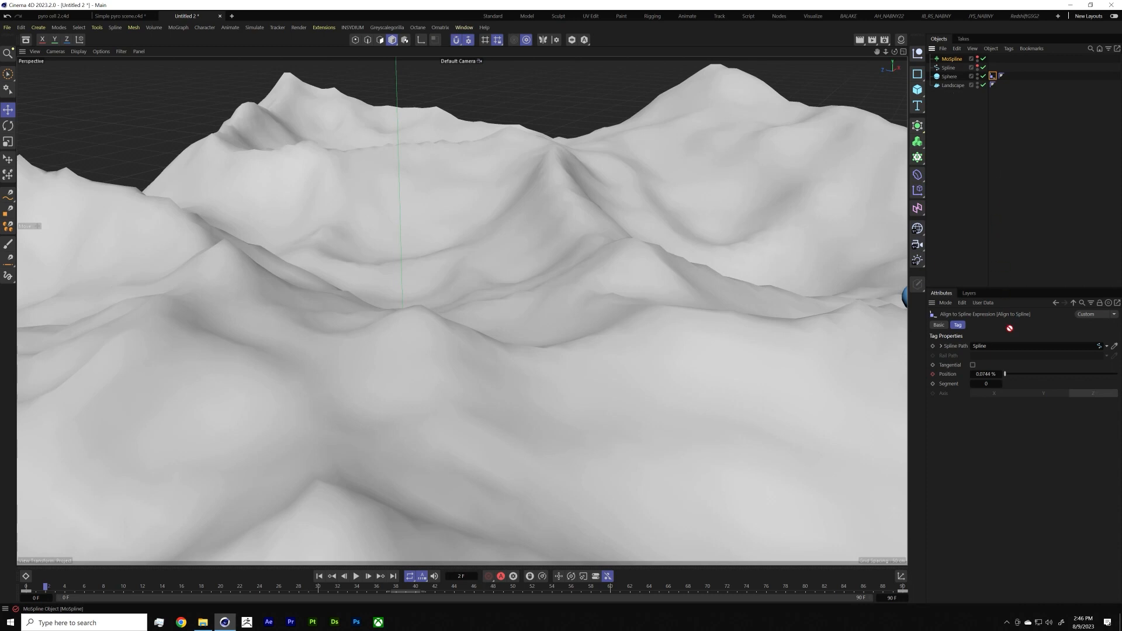
click(973, 217)
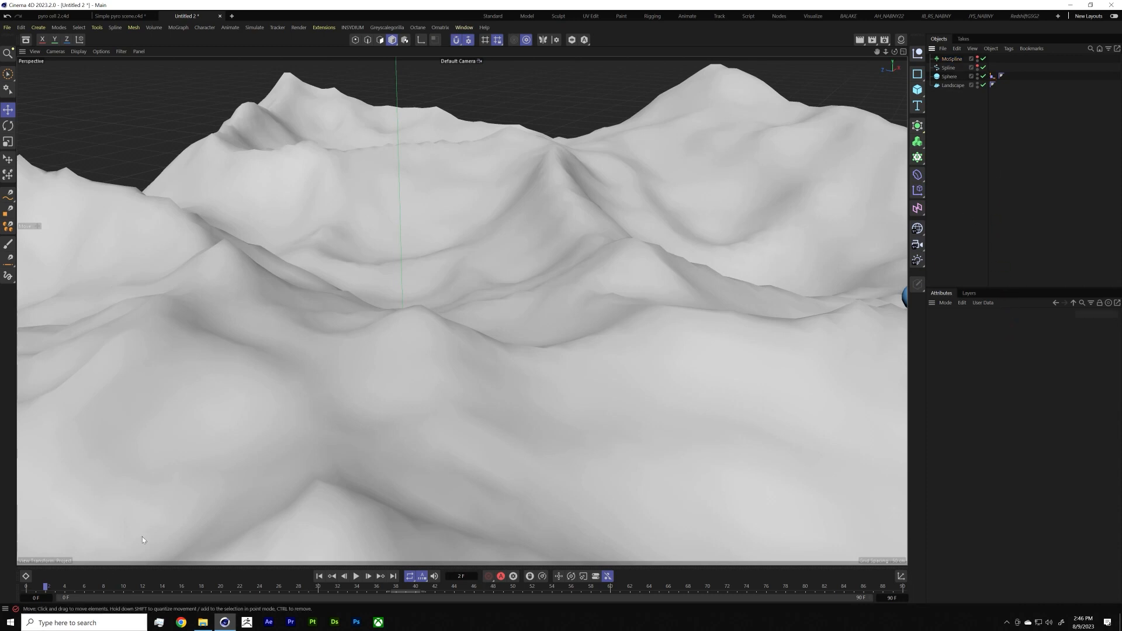
Step: Play back the sphere's motion and extend the project's maximum time to 600 frames
click(356, 576)
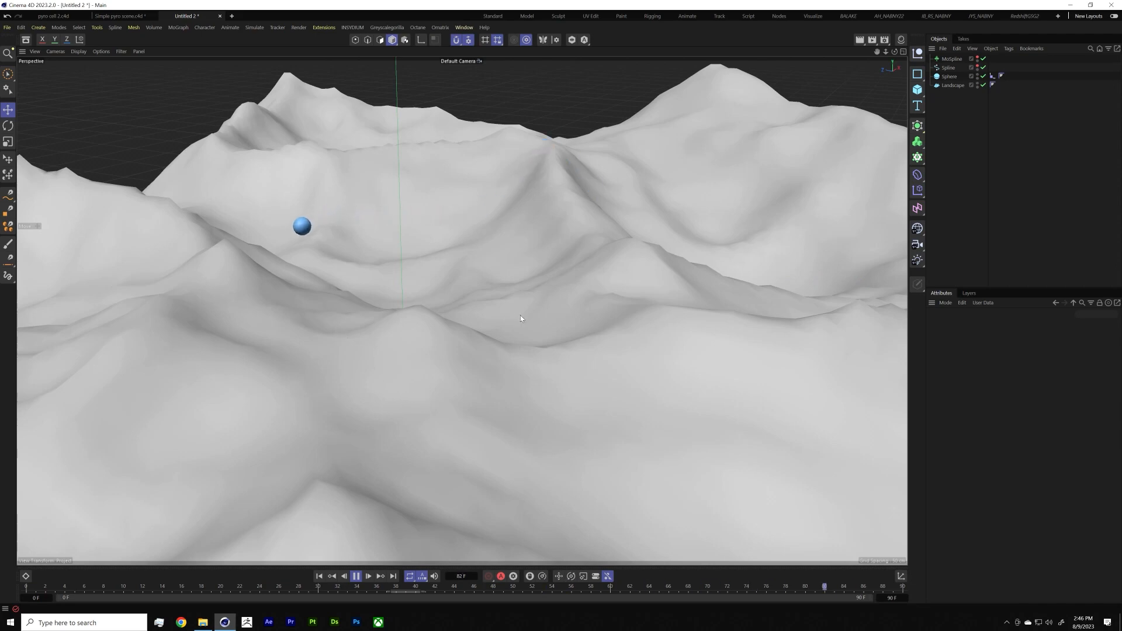
alt+drag(638, 241, 323, 329)
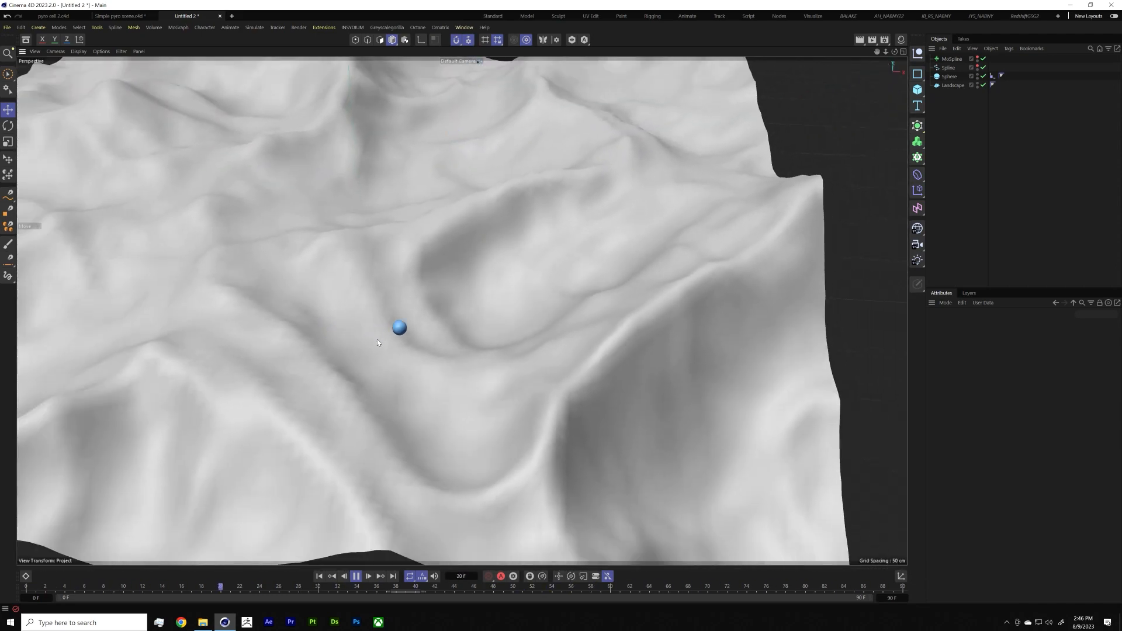
alt+drag(532, 261, 480, 289)
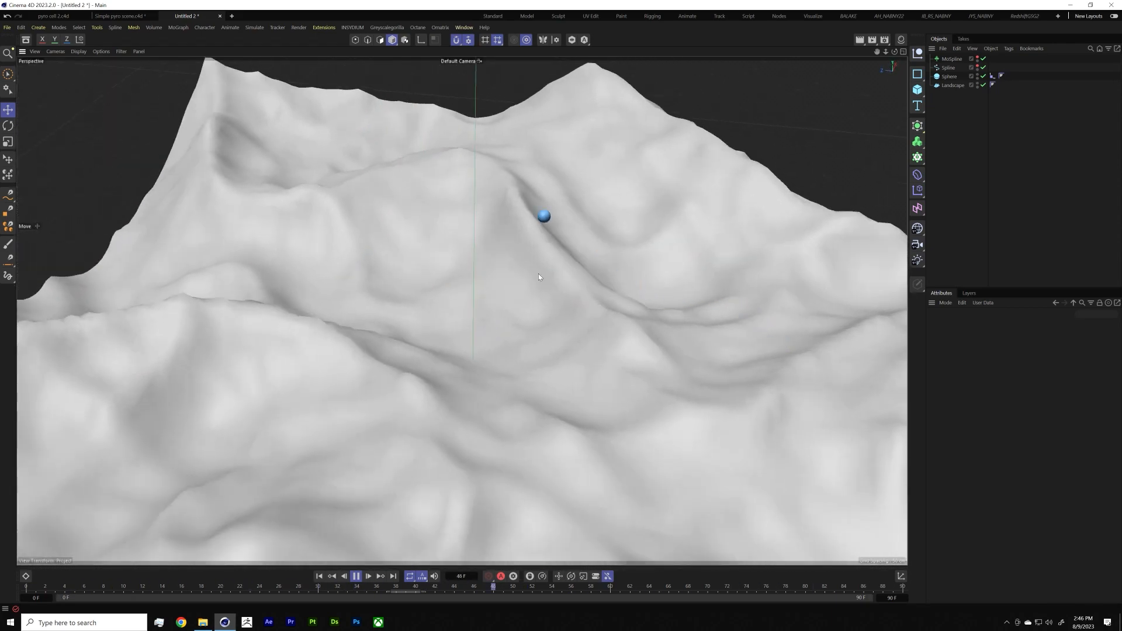
click(1015, 250)
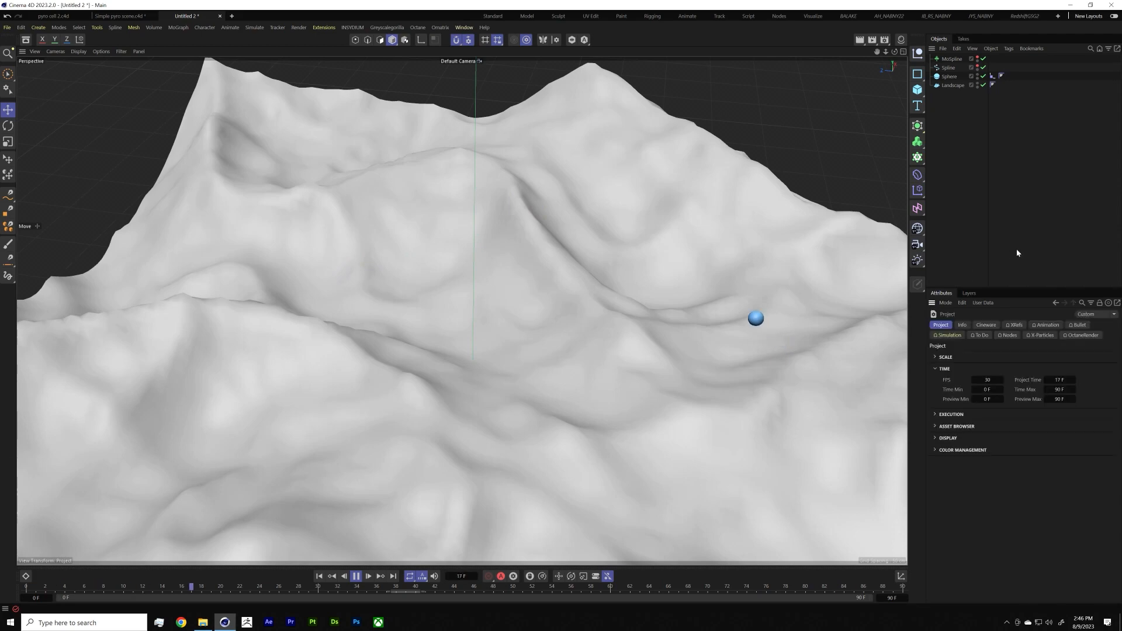
click(1057, 389)
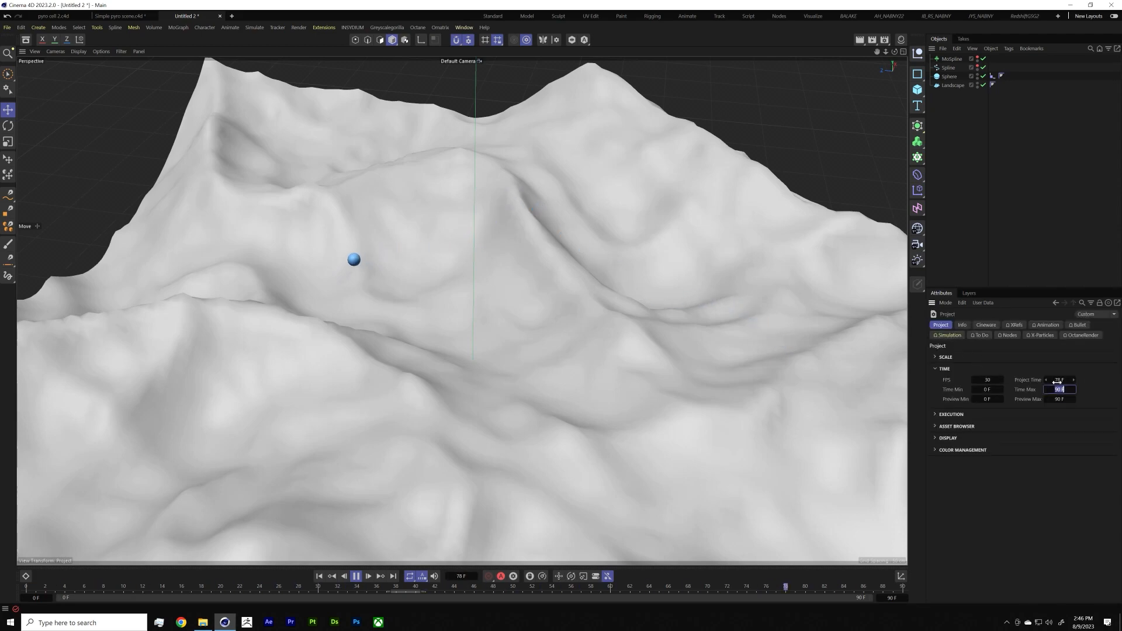
text(600)
key(Return)
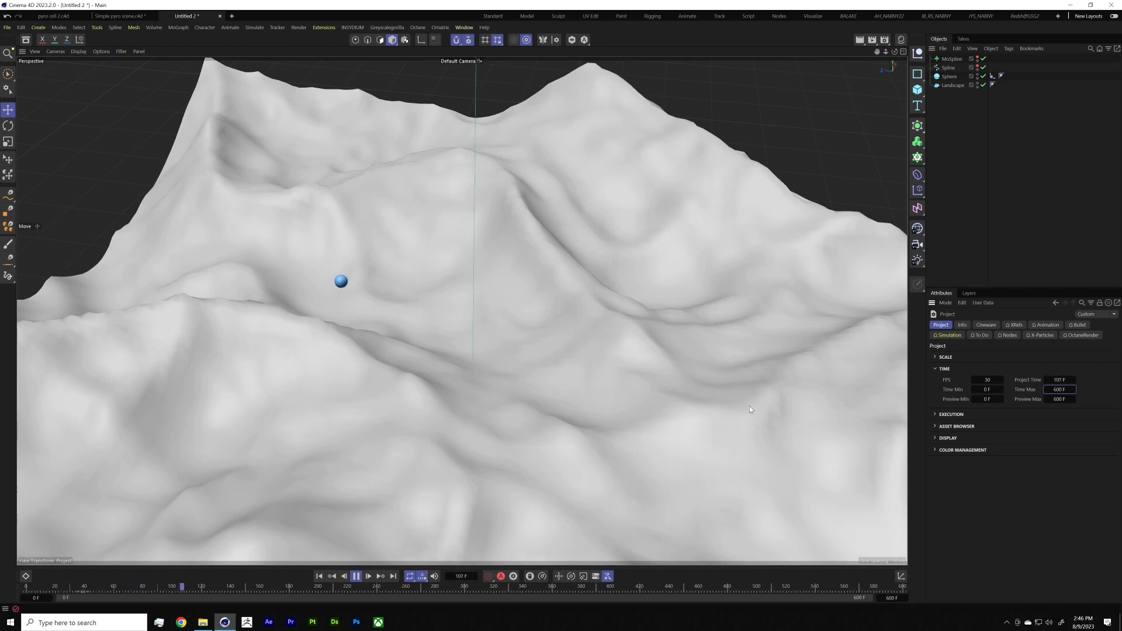
Step: Open the Dope Sheet timeline, stop playback and enlarge the timeline area
alt+middle_drag(620, 348, 490, 346)
alt+right_drag(516, 321, 421, 338)
key(shift+F3)
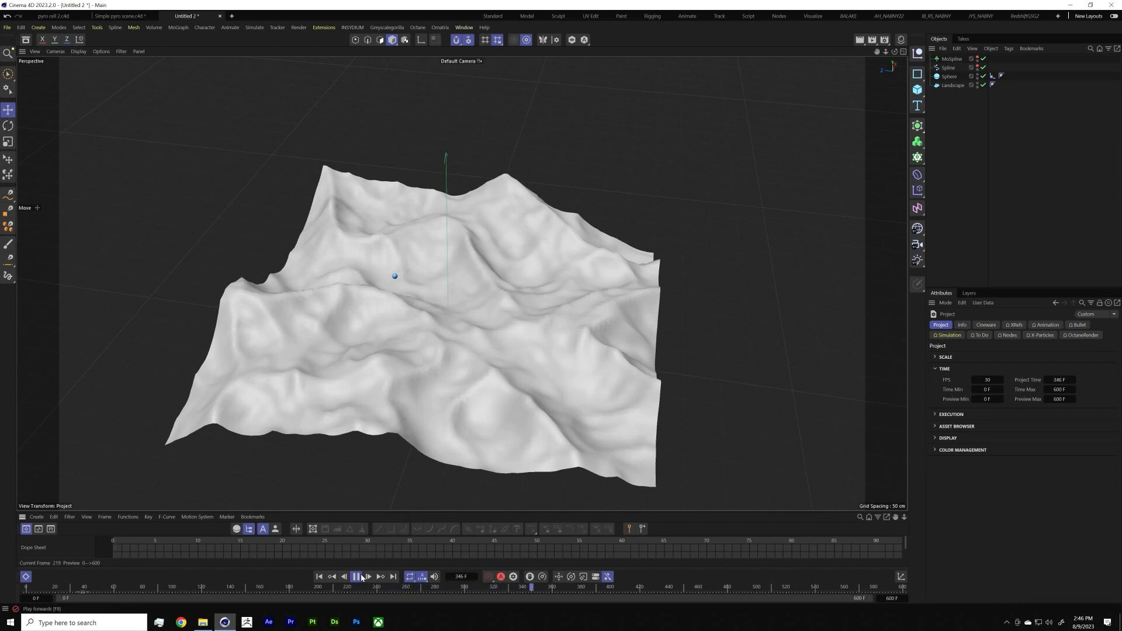
key(F8)
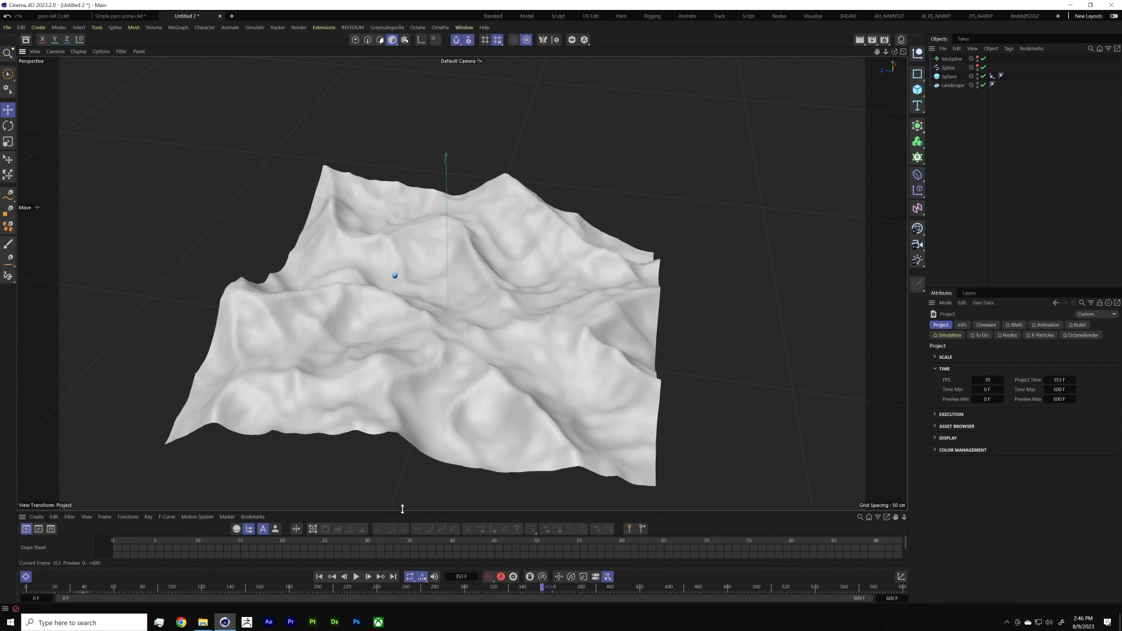
drag(402, 512, 408, 410)
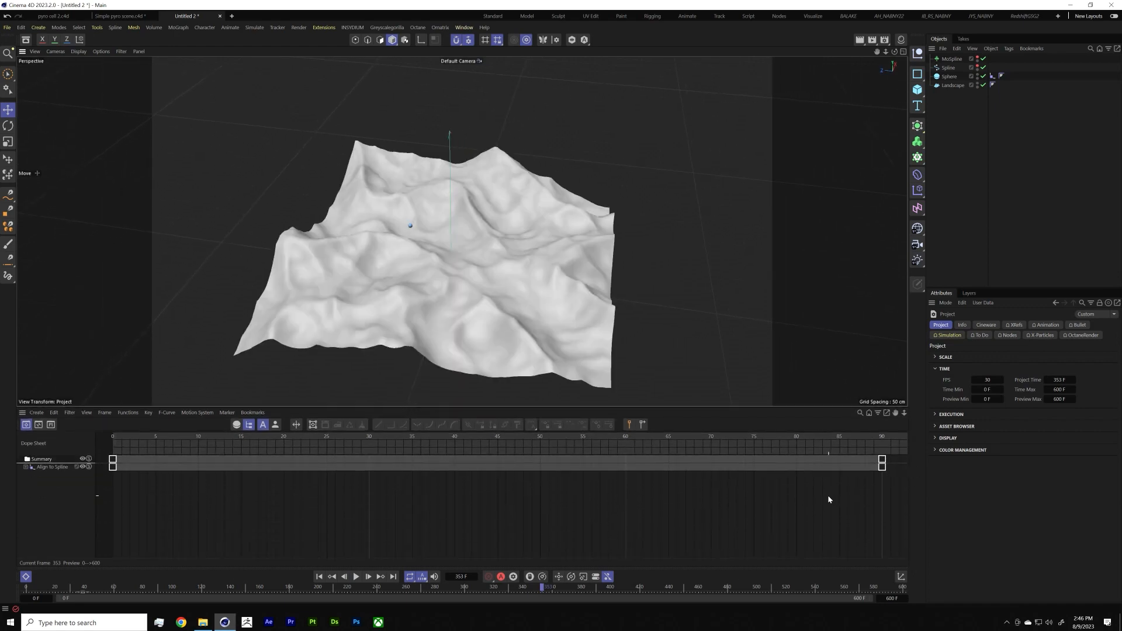
Step: Move the last Align to Spline keyframe to frame 599 in the Dope Sheet
alt+right_drag(828, 495, 432, 490)
alt+middle_drag(888, 496, 590, 485)
alt+right_drag(699, 494, 553, 490)
alt+middle_drag(699, 494, 600, 484)
alt+right_drag(720, 489, 460, 488)
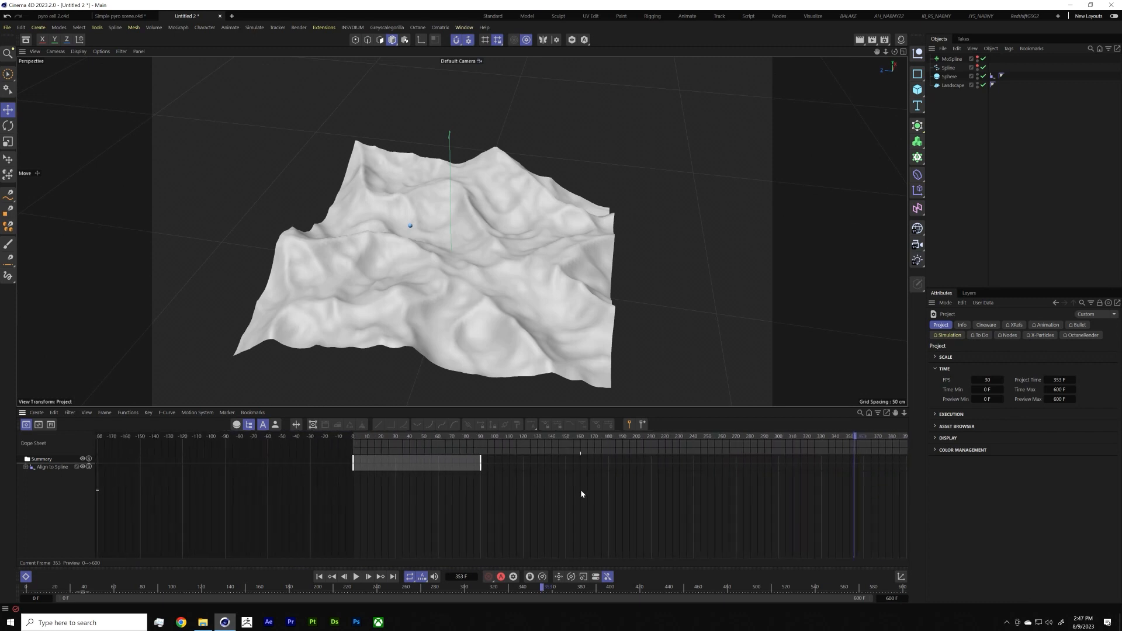
alt+middle_drag(701, 492, 488, 492)
alt+right_drag(584, 481, 462, 469)
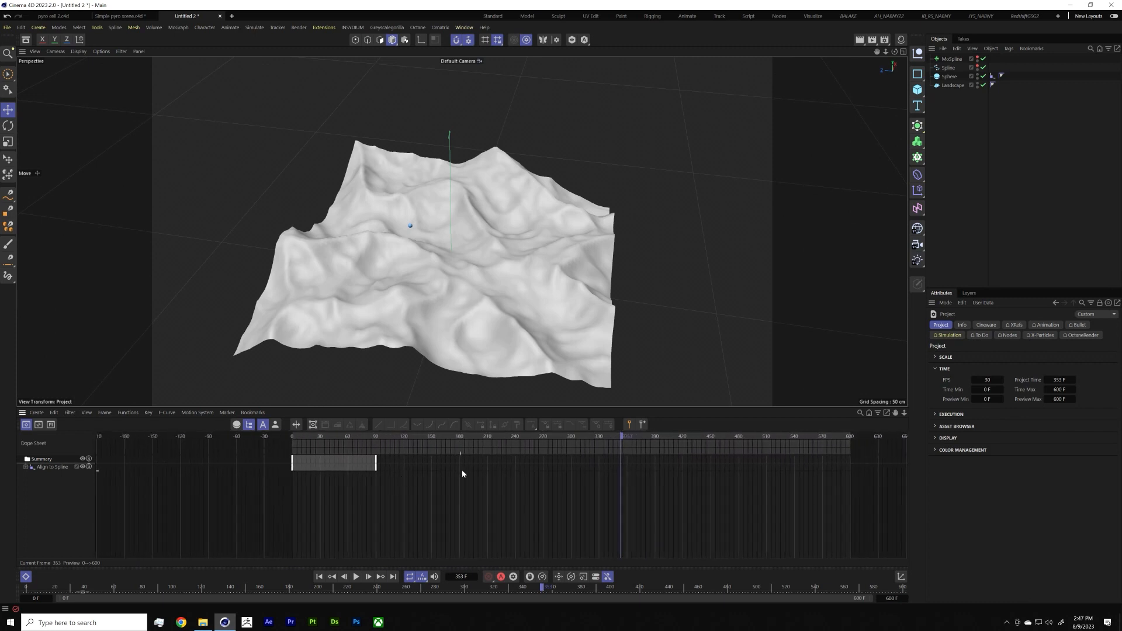
drag(377, 461, 849, 466)
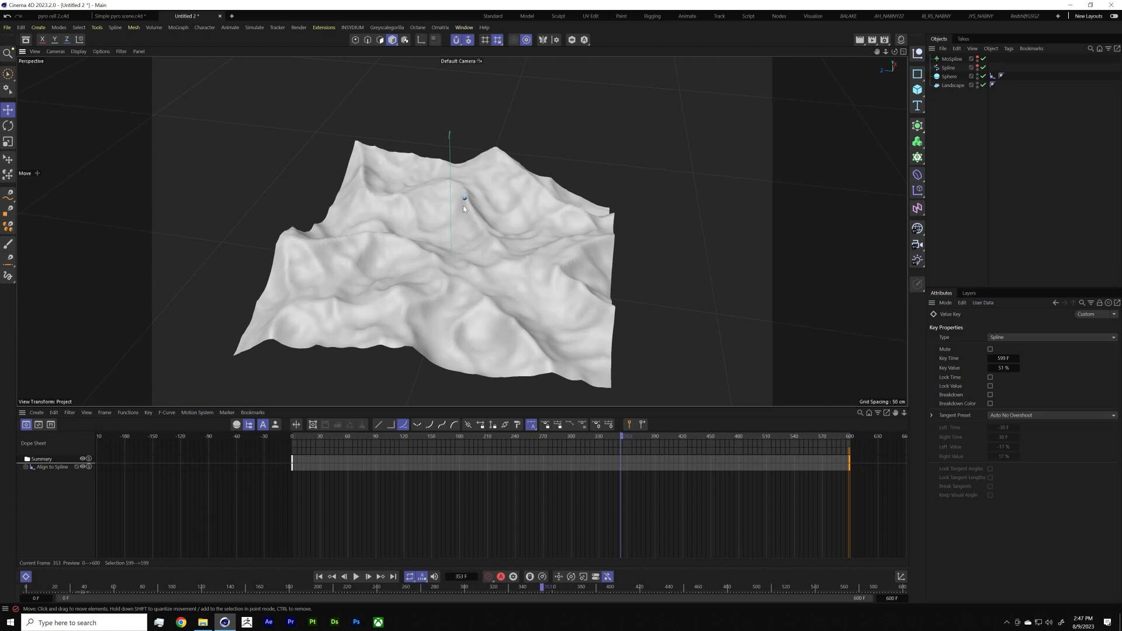
Step: Play back the 600-frame animation and inspect the sphere's travel across the landscape from several angles
alt+drag(464, 209, 483, 222)
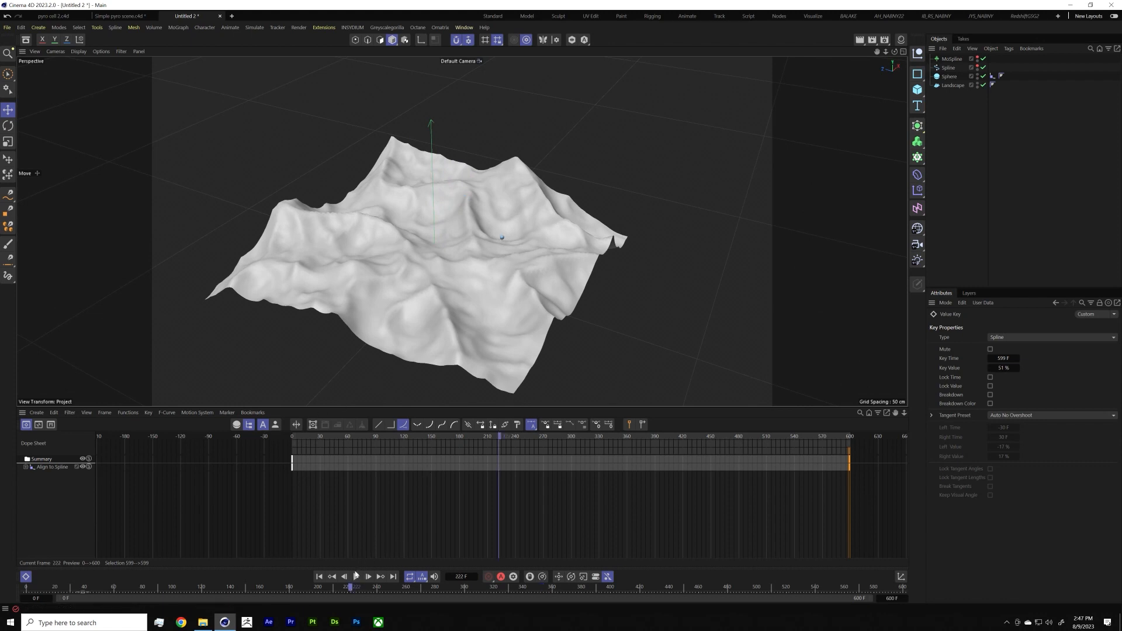
alt+drag(506, 260, 532, 234)
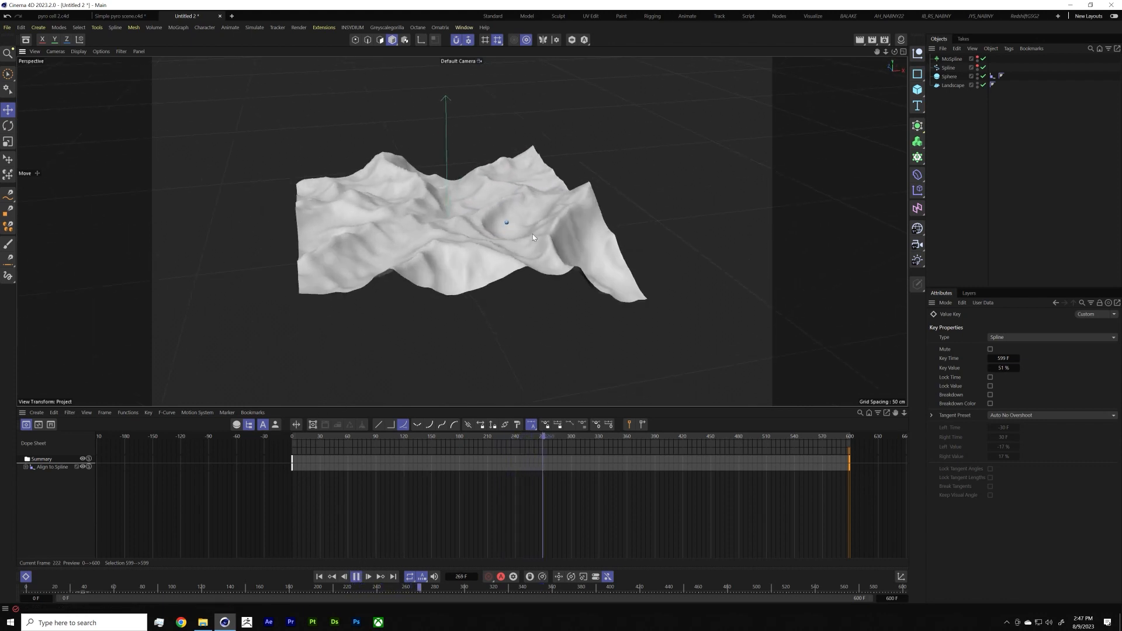
alt+right_drag(532, 234, 646, 188)
alt+drag(646, 191, 532, 261)
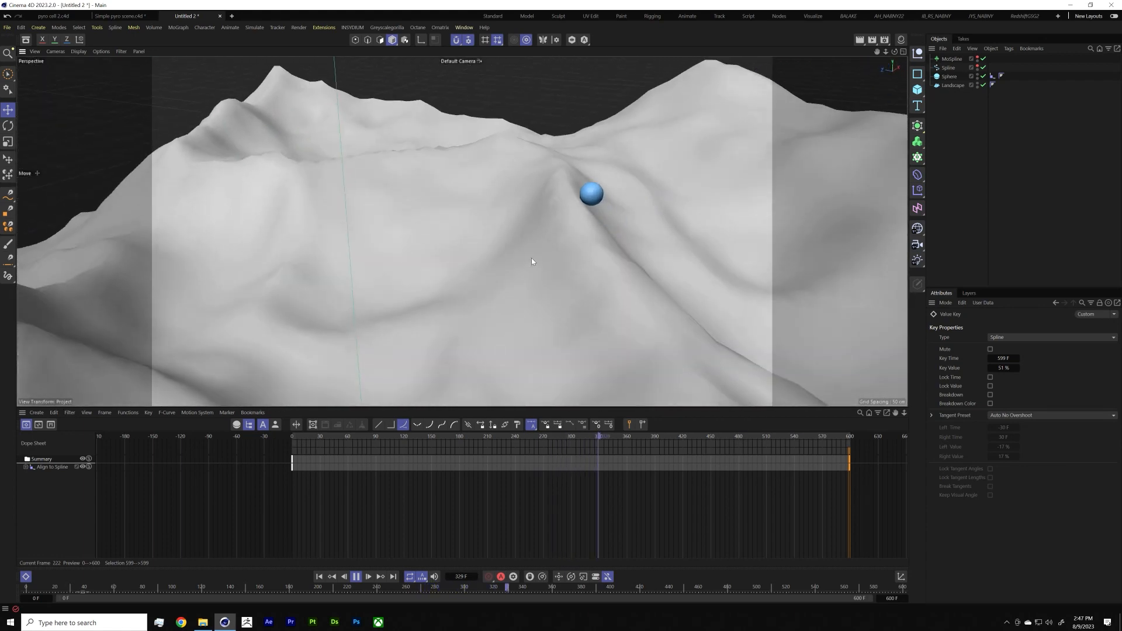
alt+drag(603, 203, 553, 193)
alt+right_drag(552, 192, 496, 199)
mouse_move(535, 178)
alt+mouse_down()
mouse_move(447, 220)
mouse_move(598, 184)
mouse_move(526, 185)
alt+mouse_up()
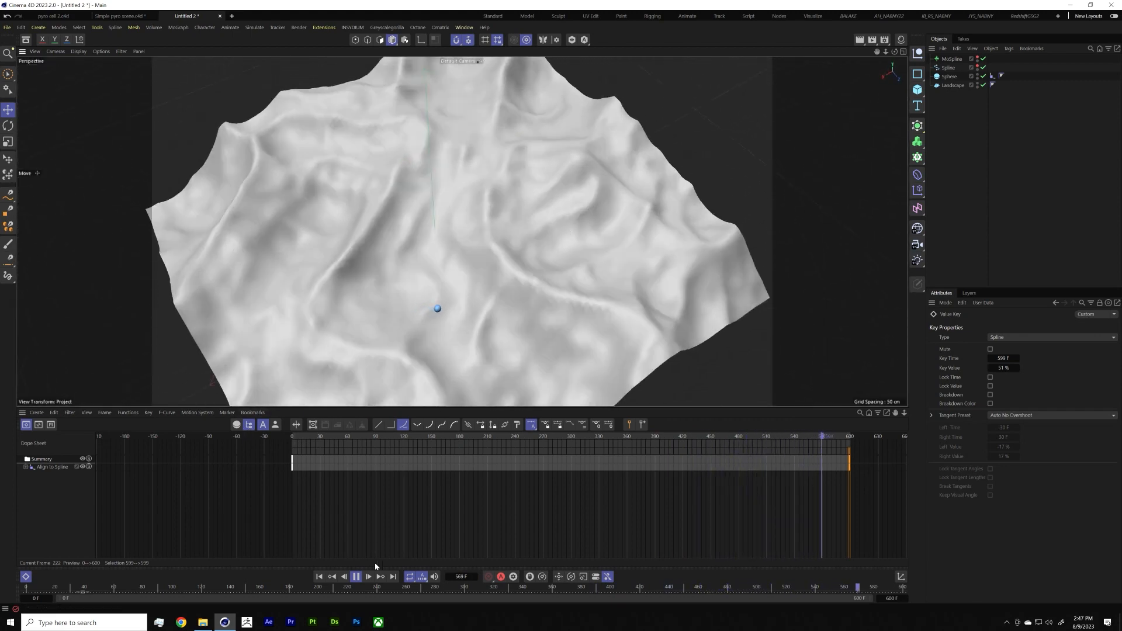
Step: Add a Pyro Emitter simulation tag to the sphere
click(948, 77)
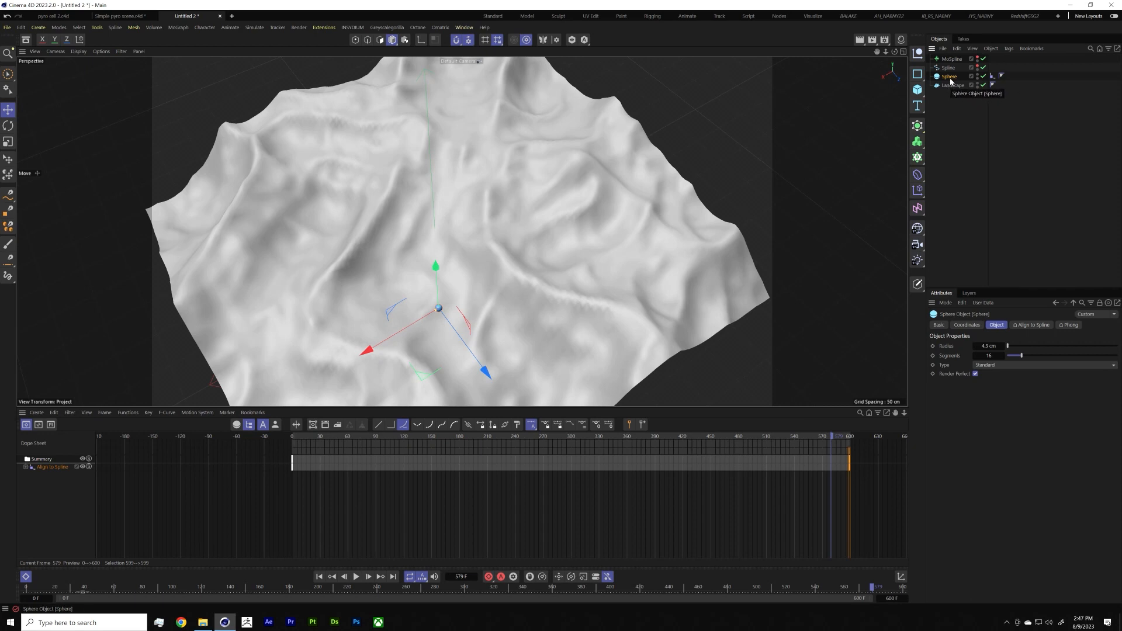
right_click(951, 79)
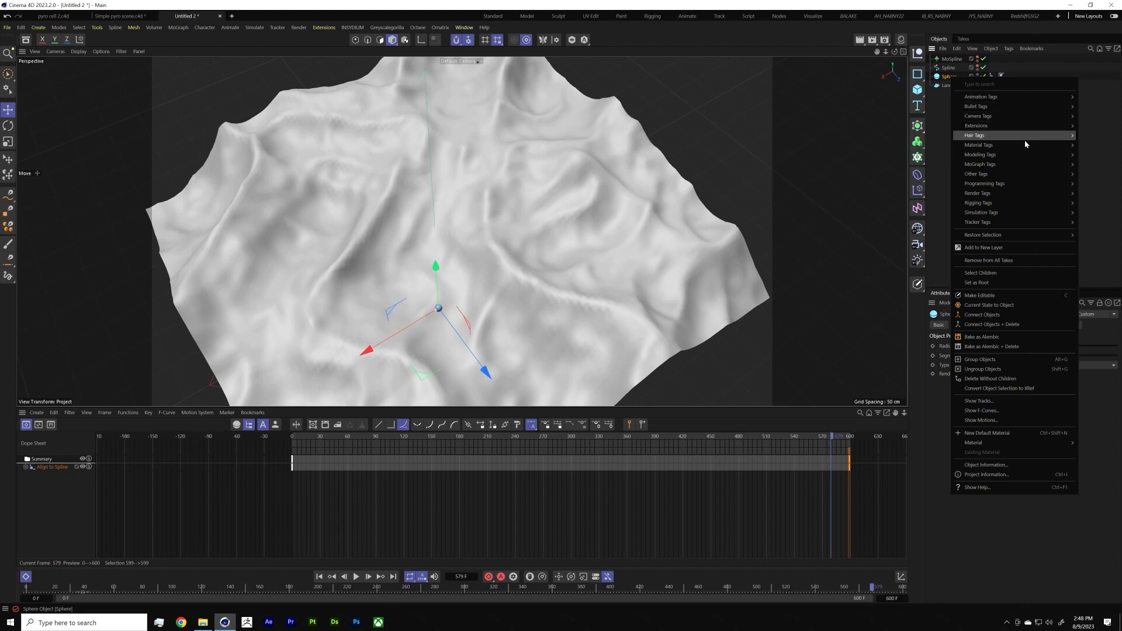
mouse_move(1018, 204)
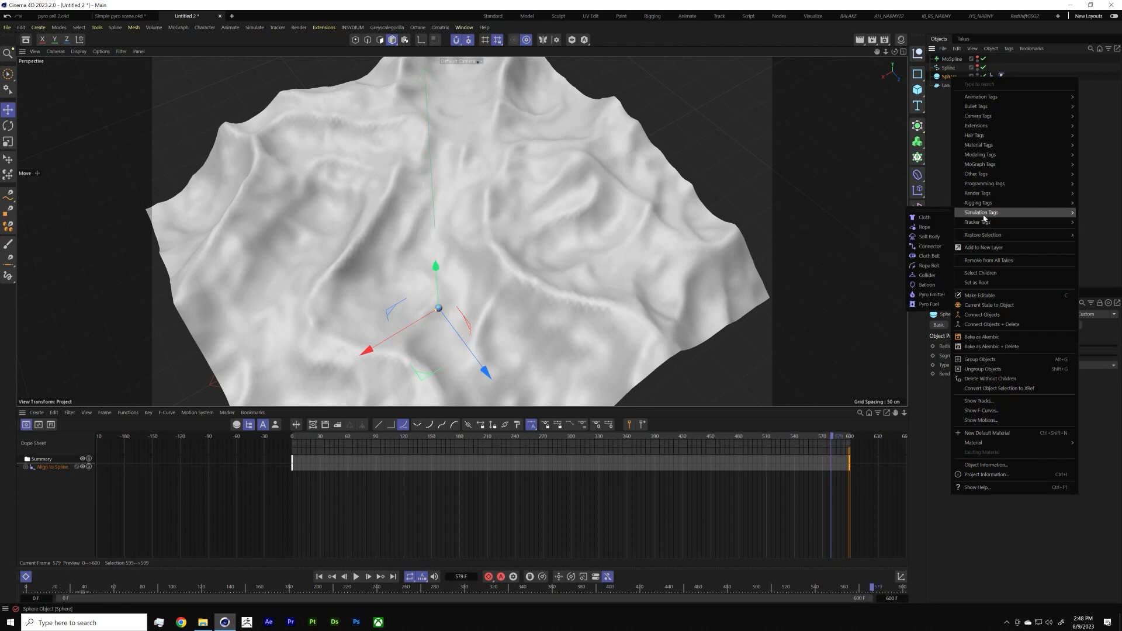
mouse_move(969, 216)
click(933, 295)
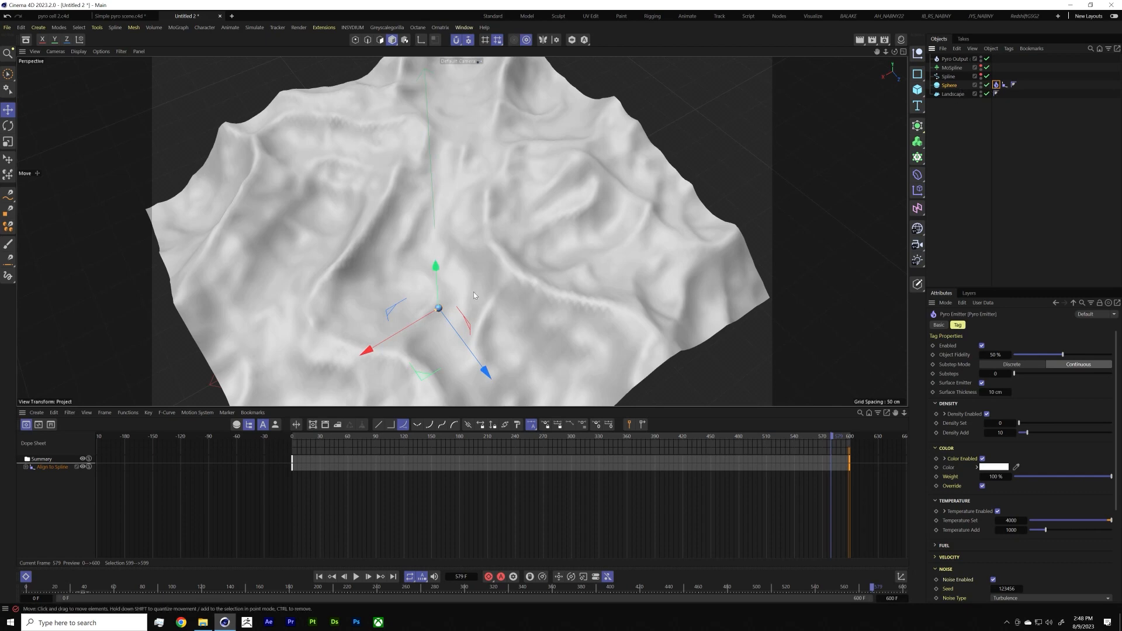
Step: Play the pyro simulation and examine the fire and smoke from several angles, including beneath the landscape
mouse_move(468, 298)
alt+mouse_down()
mouse_move(478, 289)
mouse_move(387, 318)
alt+mouse_up()
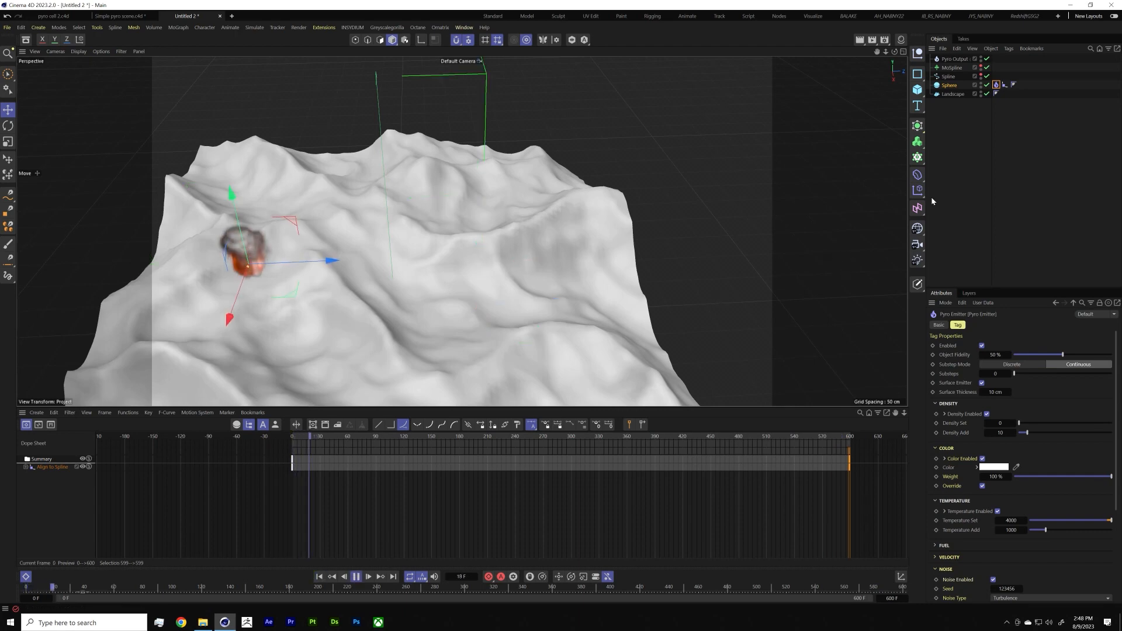
click(953, 177)
alt+drag(296, 245, 345, 248)
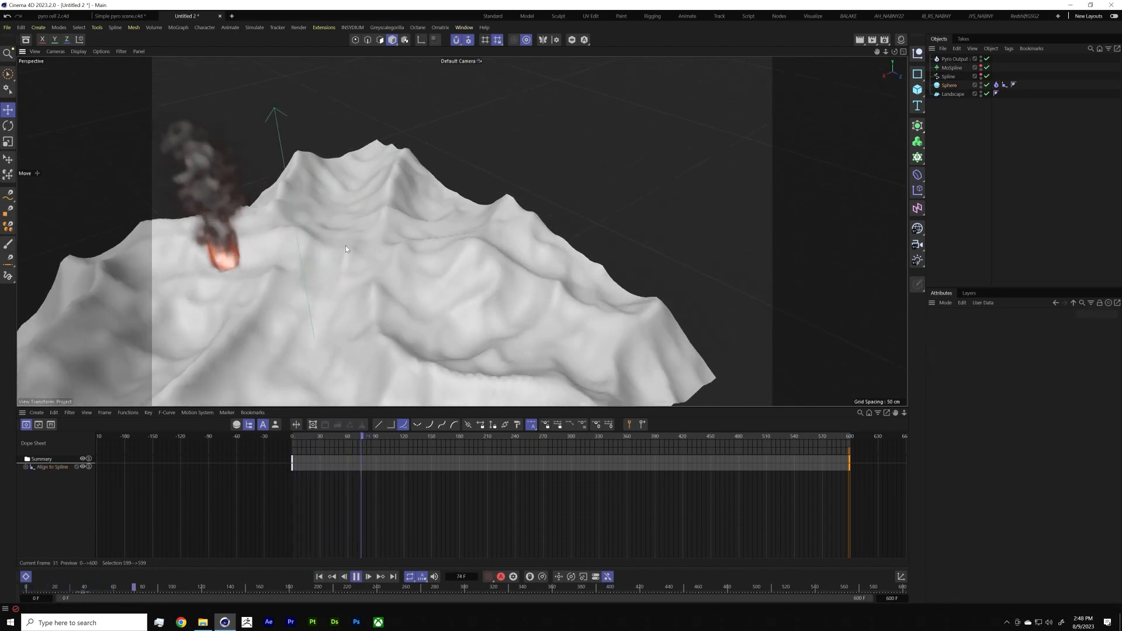
alt+right_drag(226, 256, 293, 234)
alt+drag(304, 236, 169, 244)
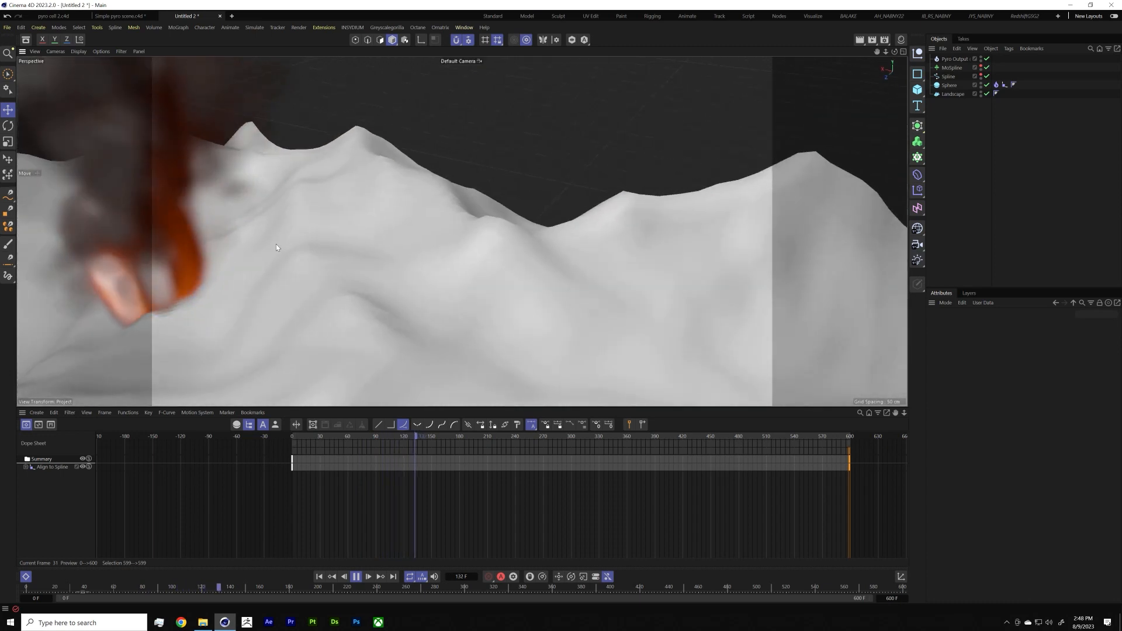
alt+middle_drag(276, 243, 501, 241)
alt+right_drag(501, 238, 425, 259)
alt+drag(426, 258, 518, 254)
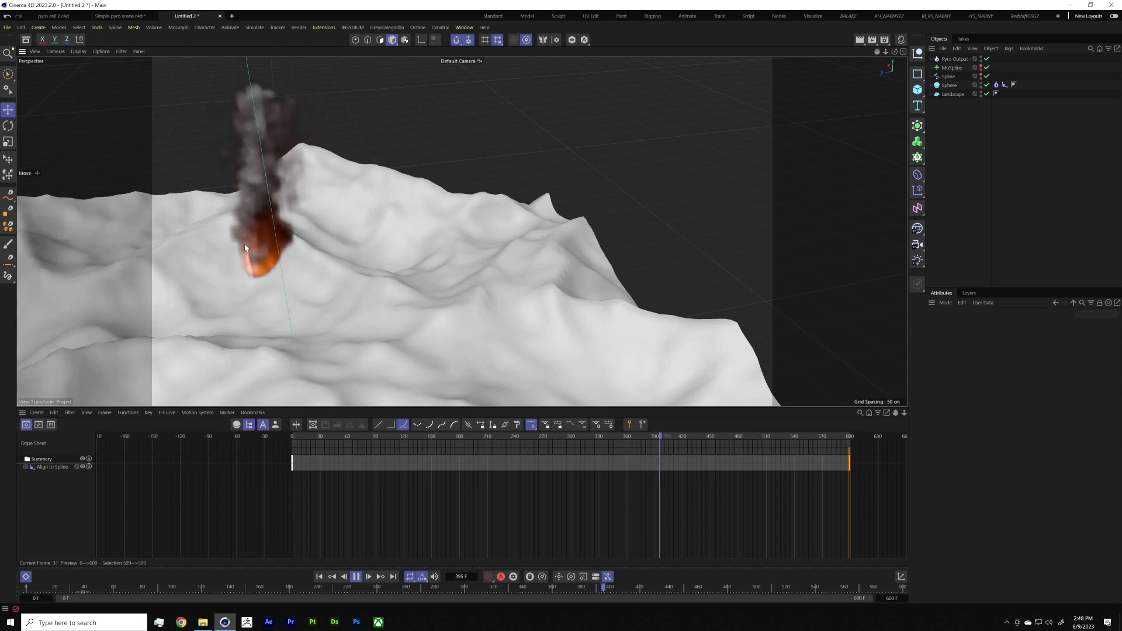
alt+drag(239, 261, 387, 248)
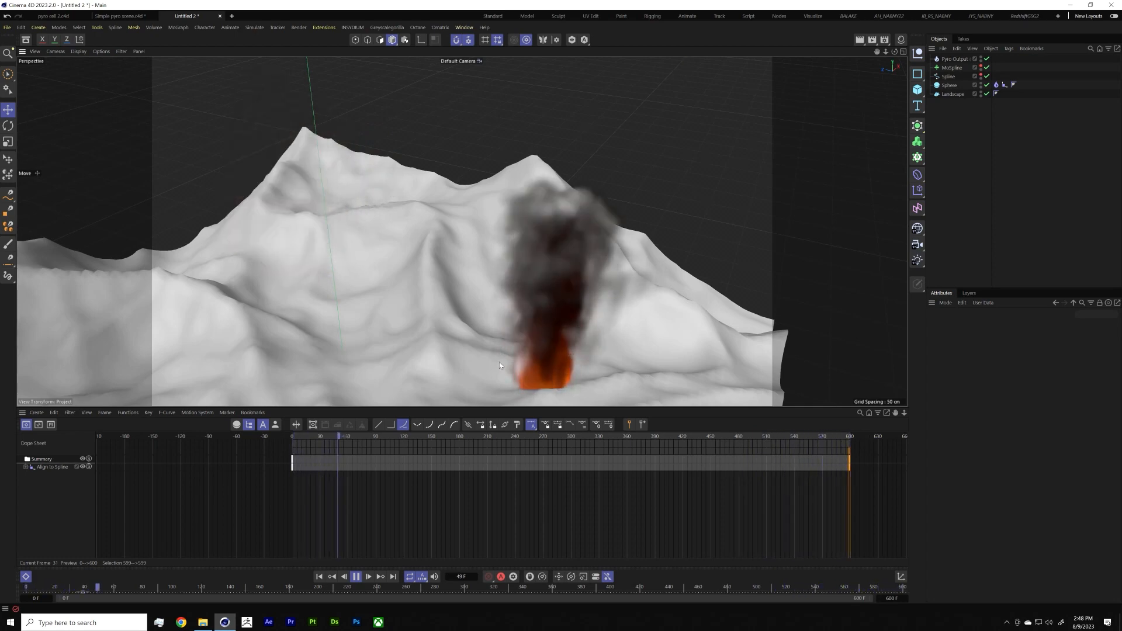
alt+drag(502, 365, 473, 279)
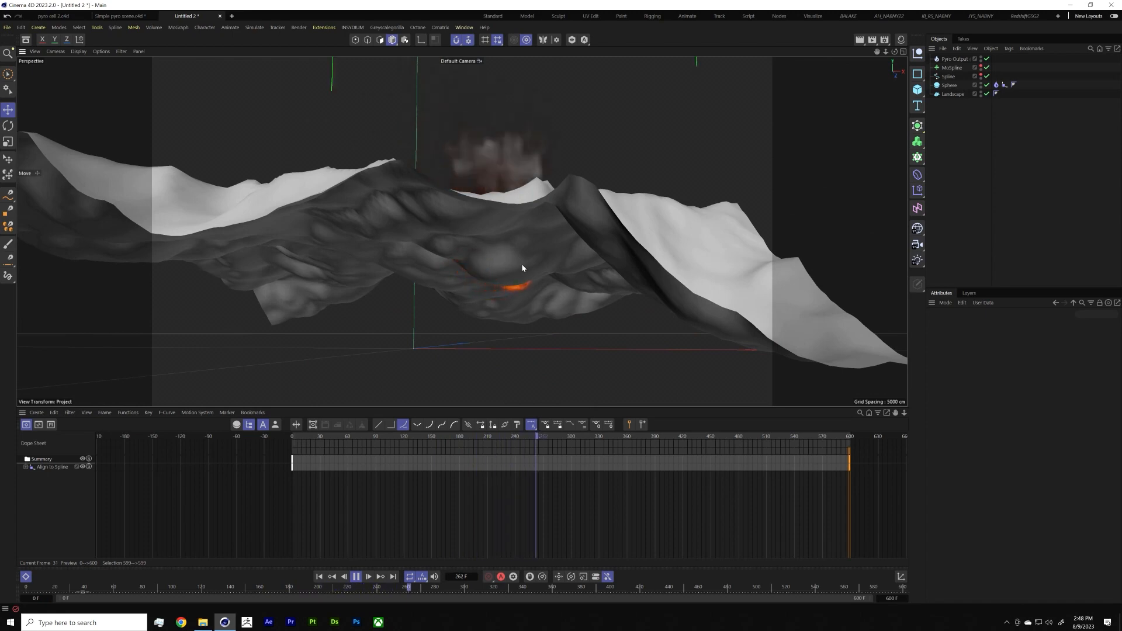
alt+drag(522, 264, 389, 163)
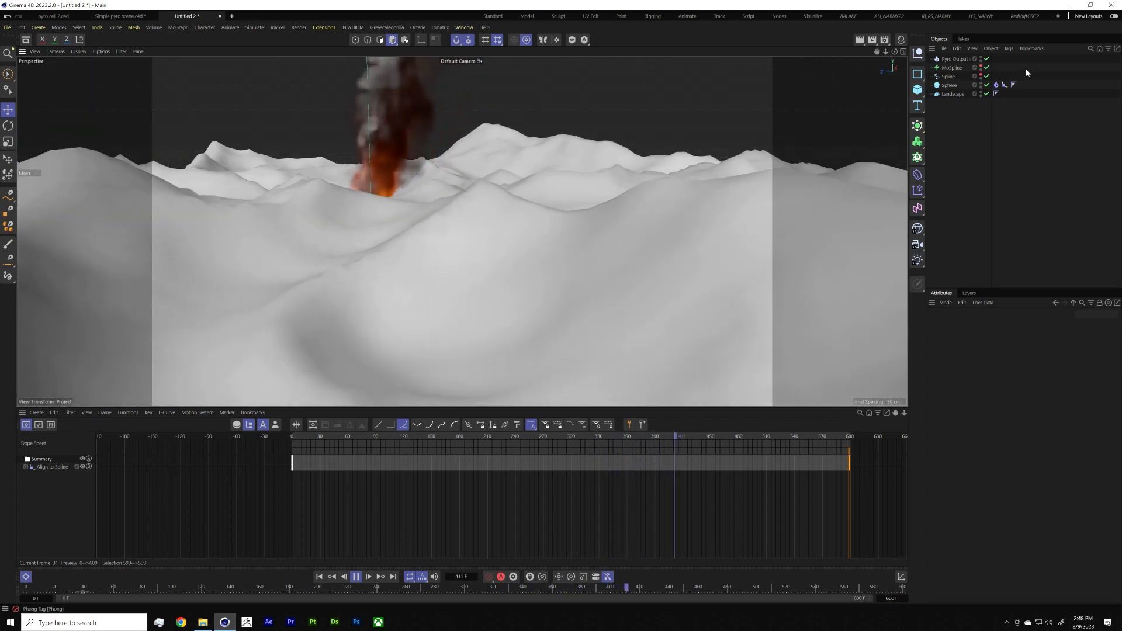
Step: Add a Collider simulation tag to the landscape and deselect it
click(958, 92)
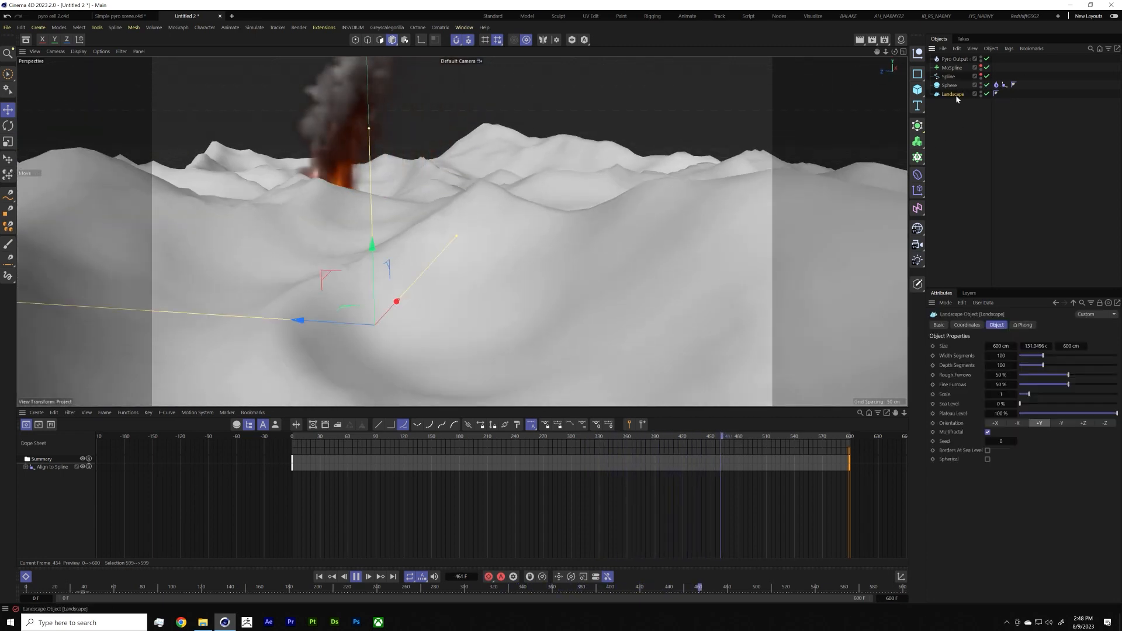
right_click(959, 94)
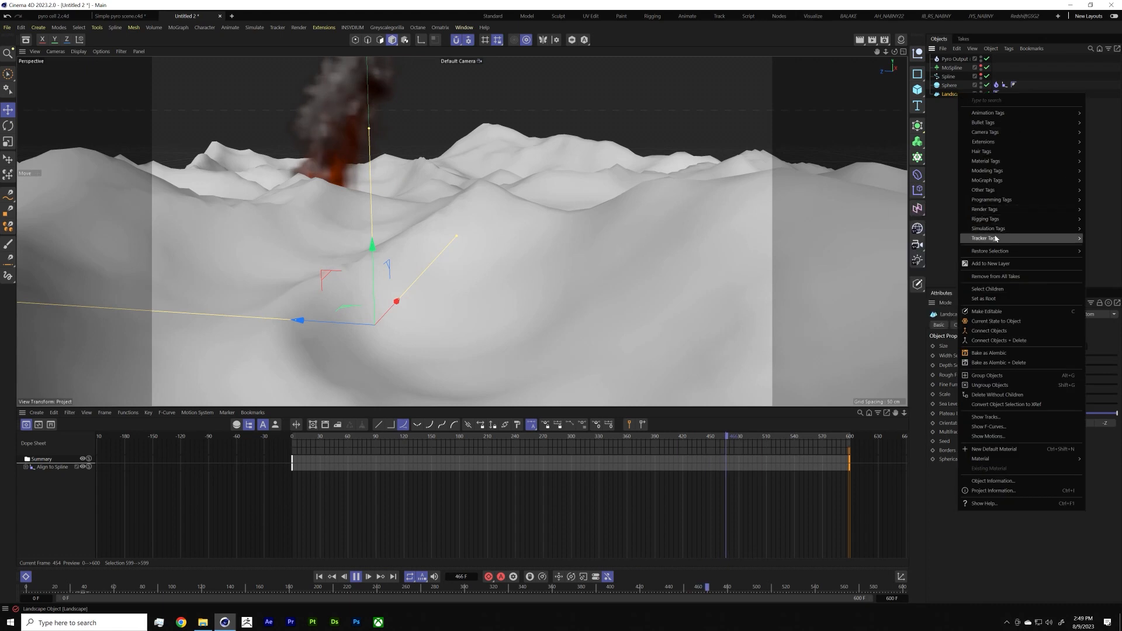
mouse_move(983, 234)
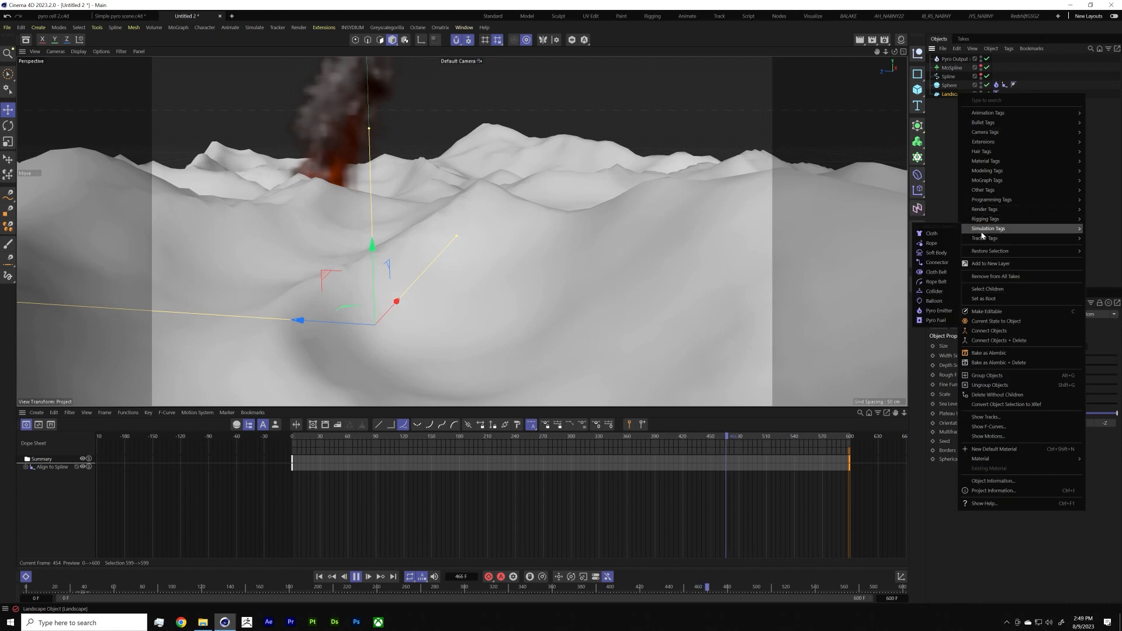
click(935, 291)
click(950, 185)
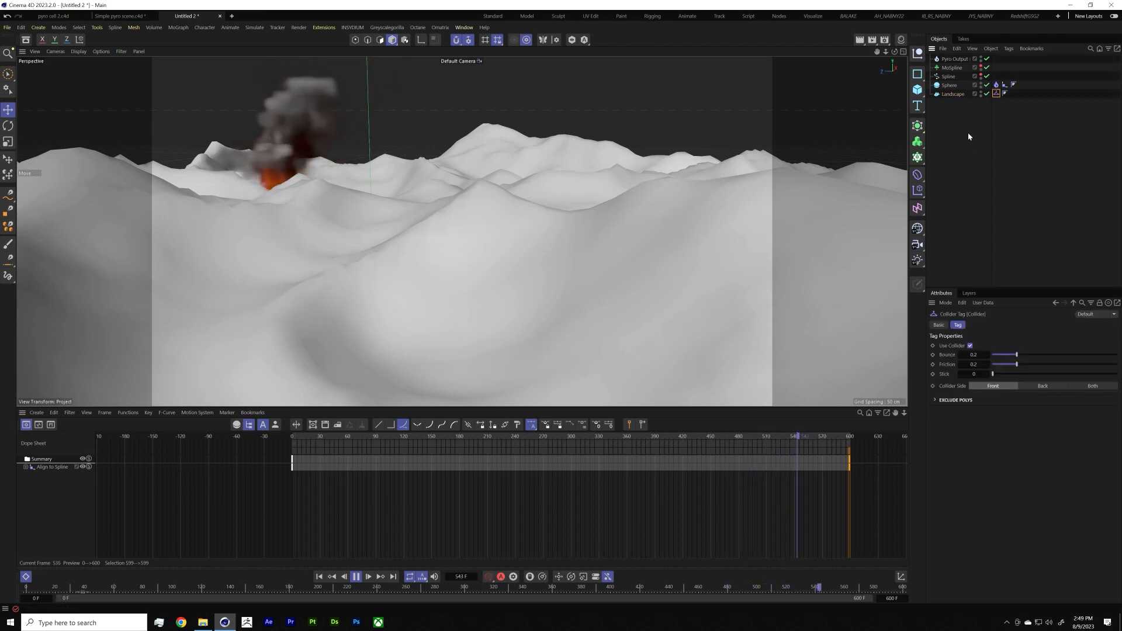
Step: Raise the sphere's path spline slightly along Y and check the fire's position against the landscape surface
alt+drag(514, 165, 576, 162)
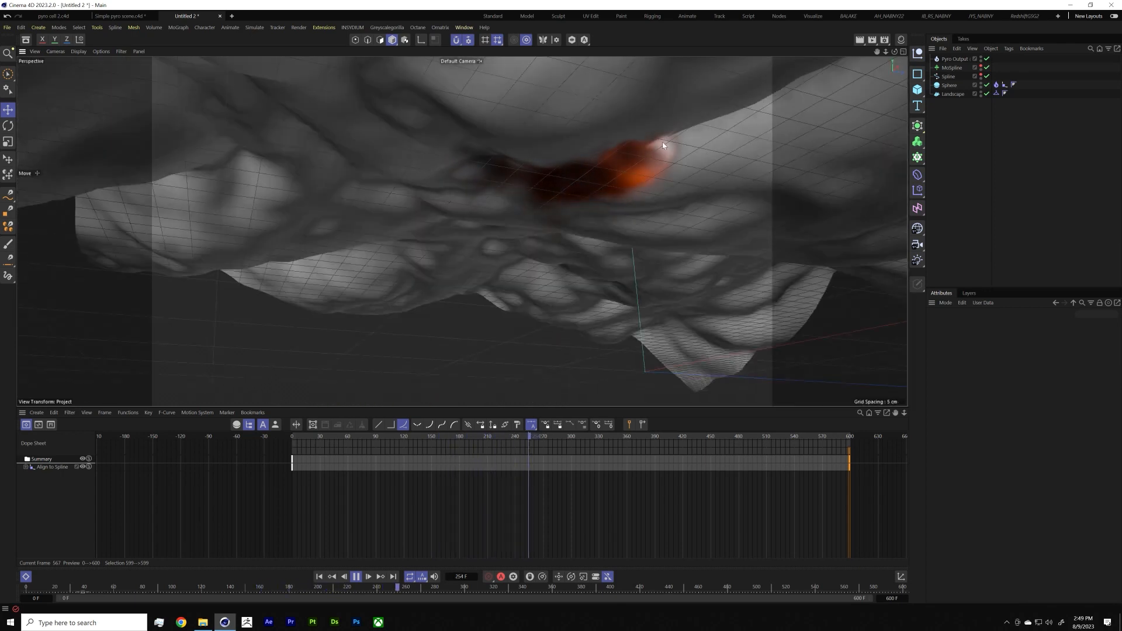
click(949, 76)
alt+drag(823, 119, 575, 243)
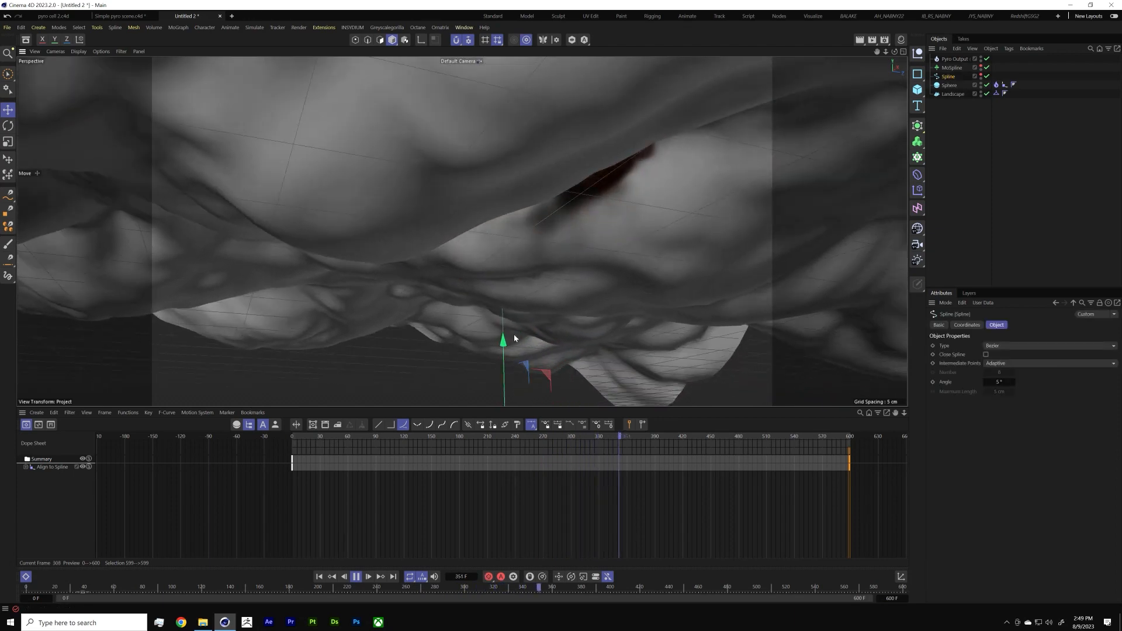
drag(503, 340, 504, 331)
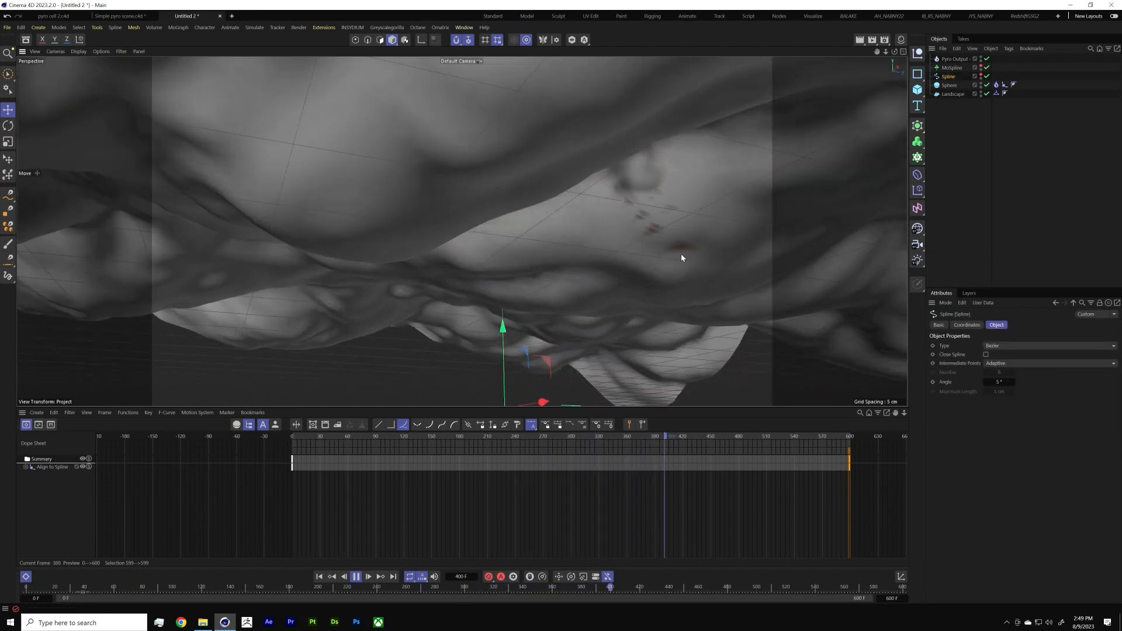
alt+drag(738, 235, 707, 265)
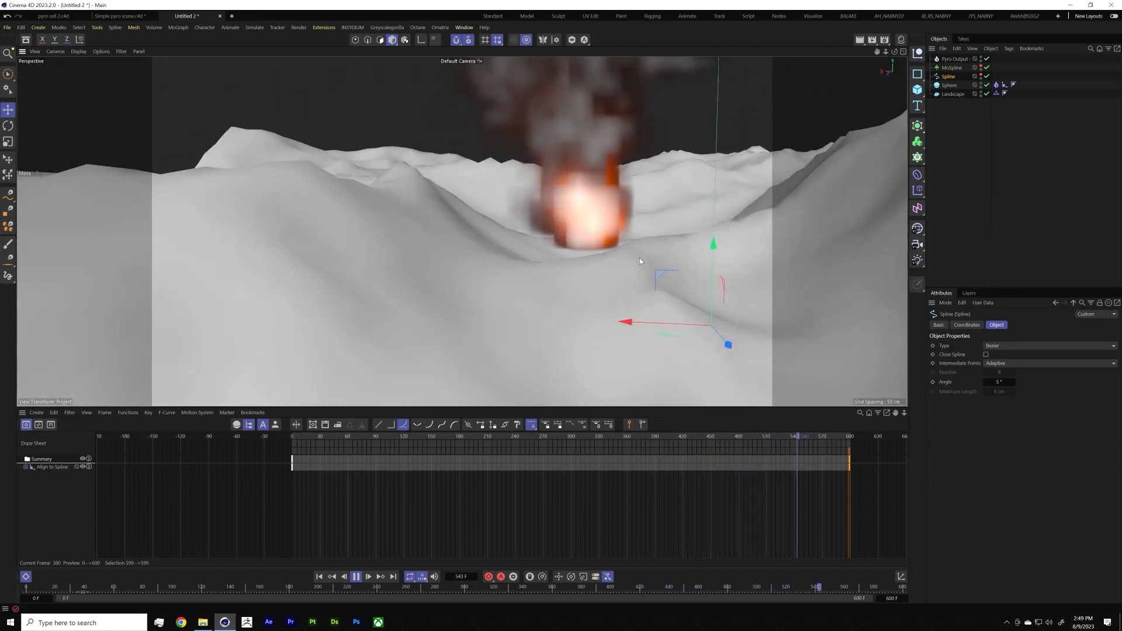
alt+drag(599, 221, 538, 230)
scroll(604, 241, down, 6)
scroll(535, 233, up, 3)
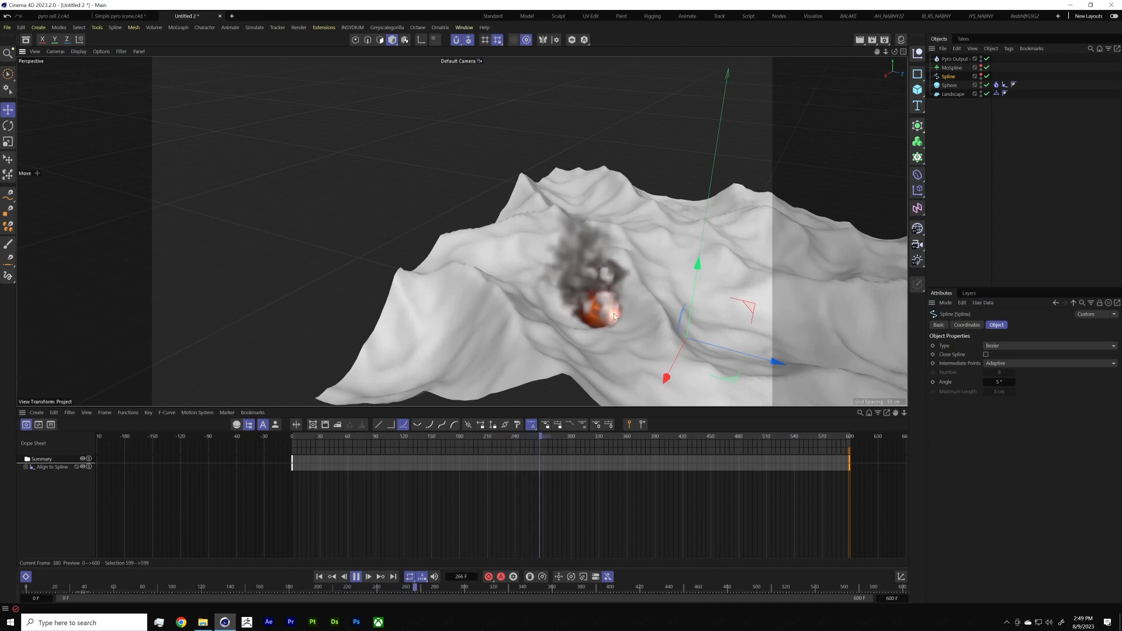
alt+middle_drag(592, 301, 524, 264)
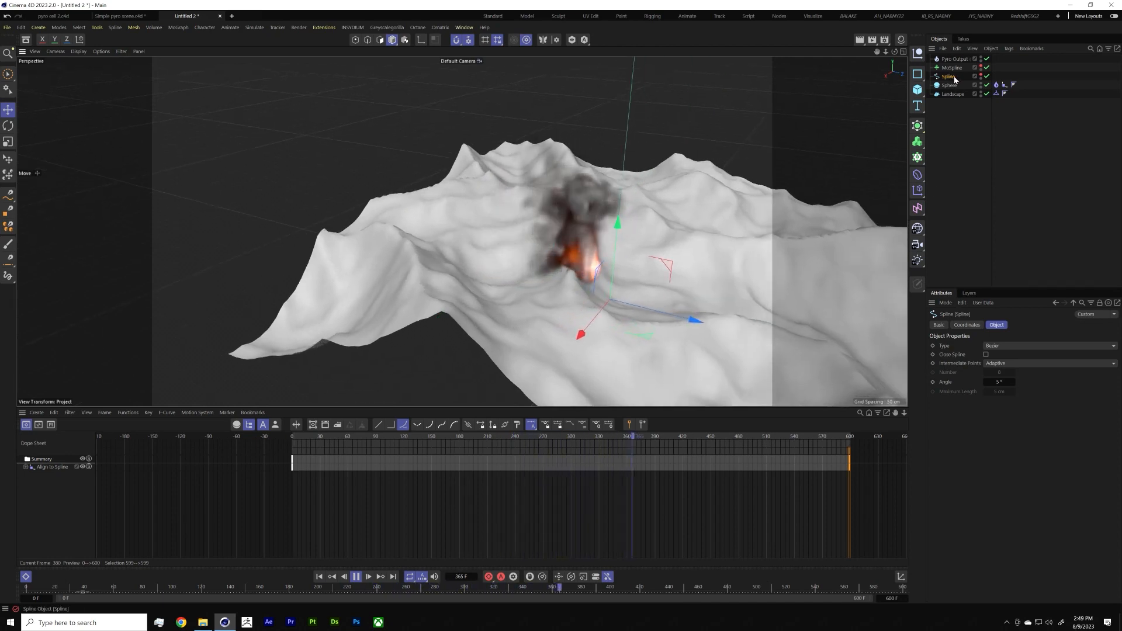
Step: Compare the sphere's Pyro Emitter tag settings with the Pyro Output's scene settings
click(997, 86)
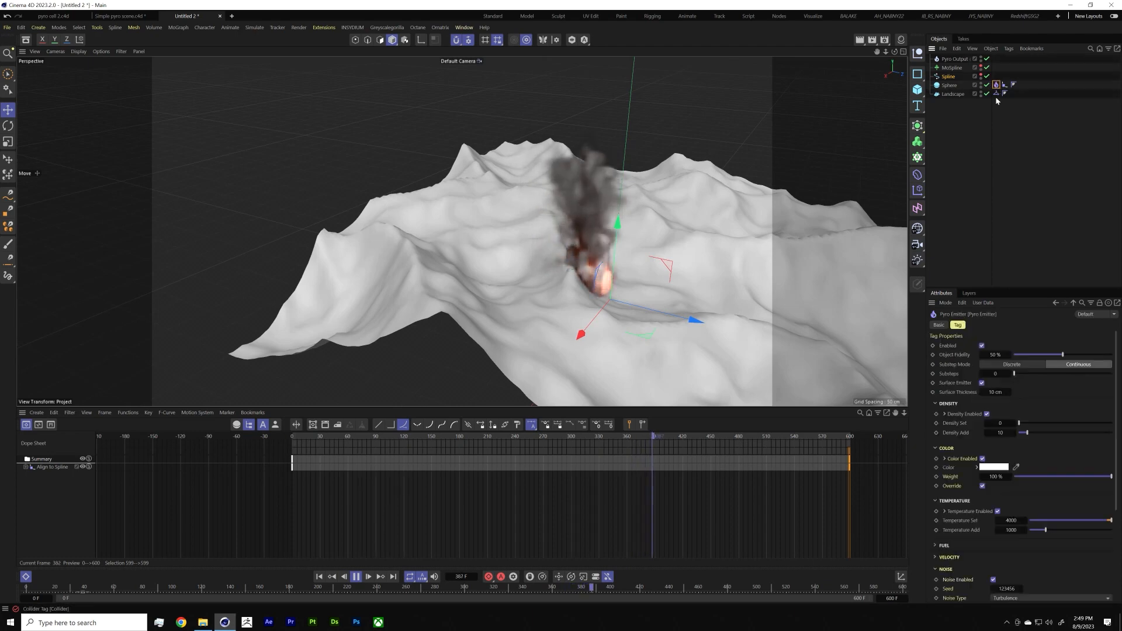
click(955, 60)
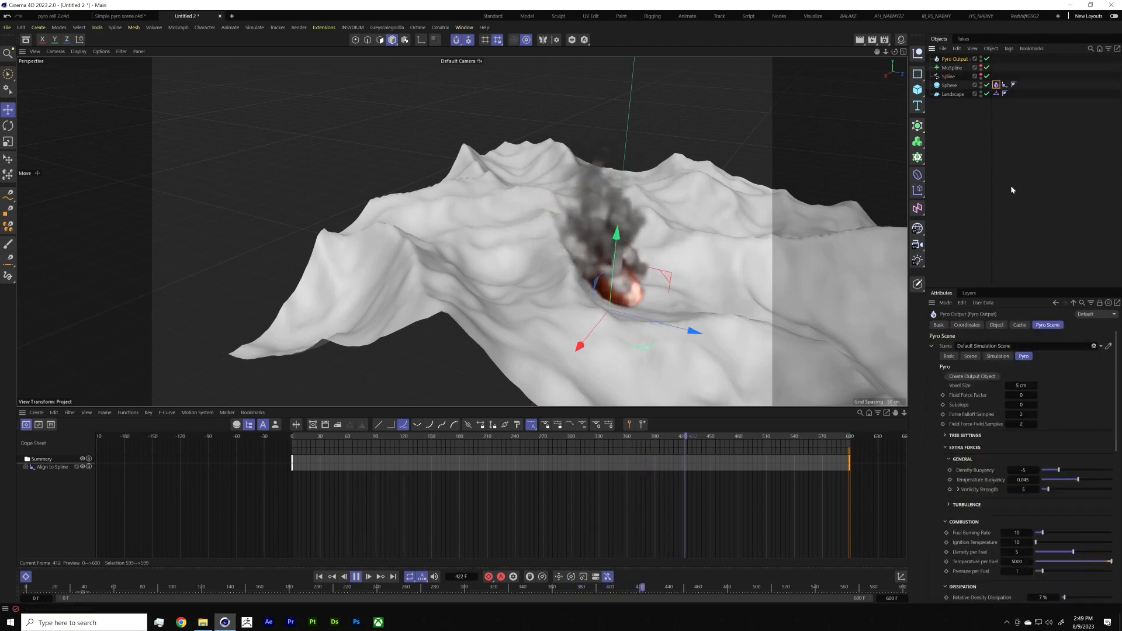
click(997, 85)
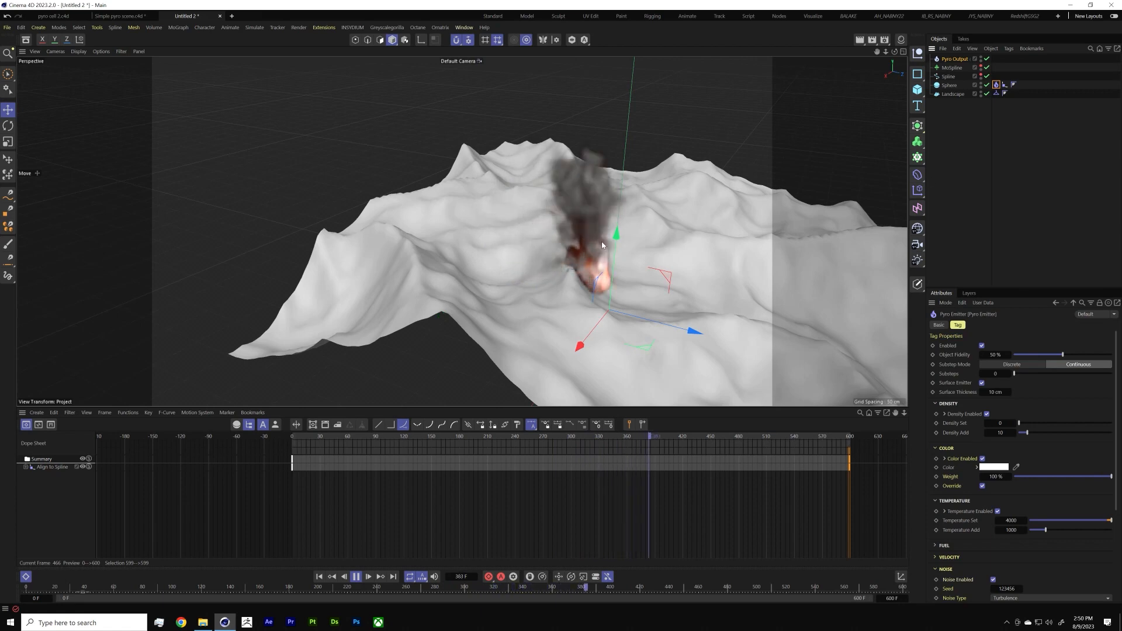
click(955, 60)
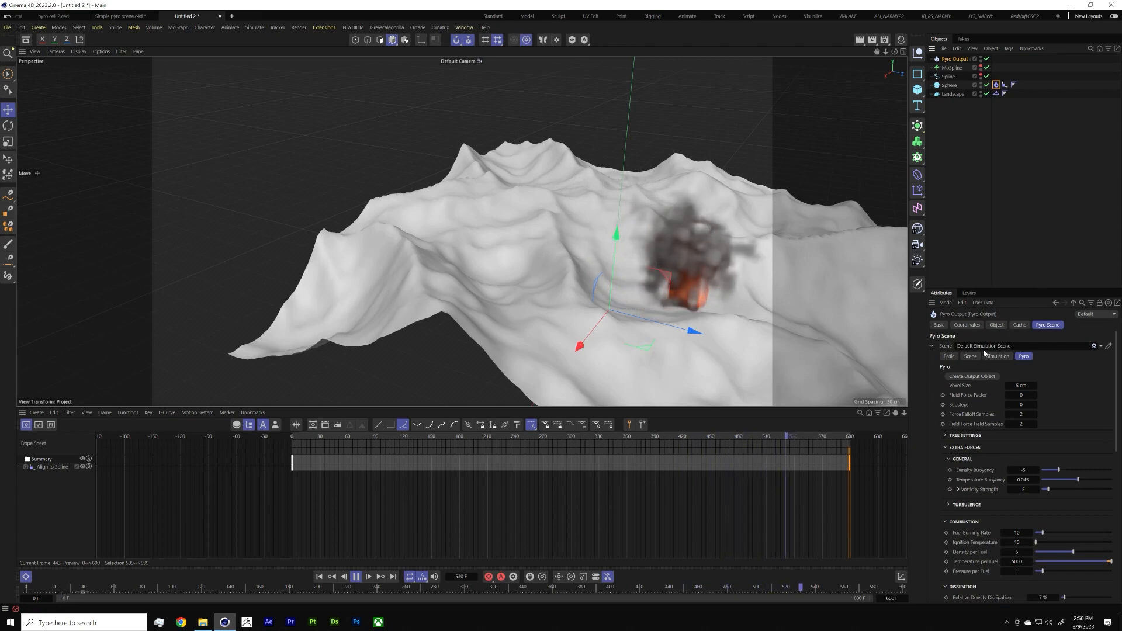
Step: Open the Pyro simulation settings in the project settings
click(960, 210)
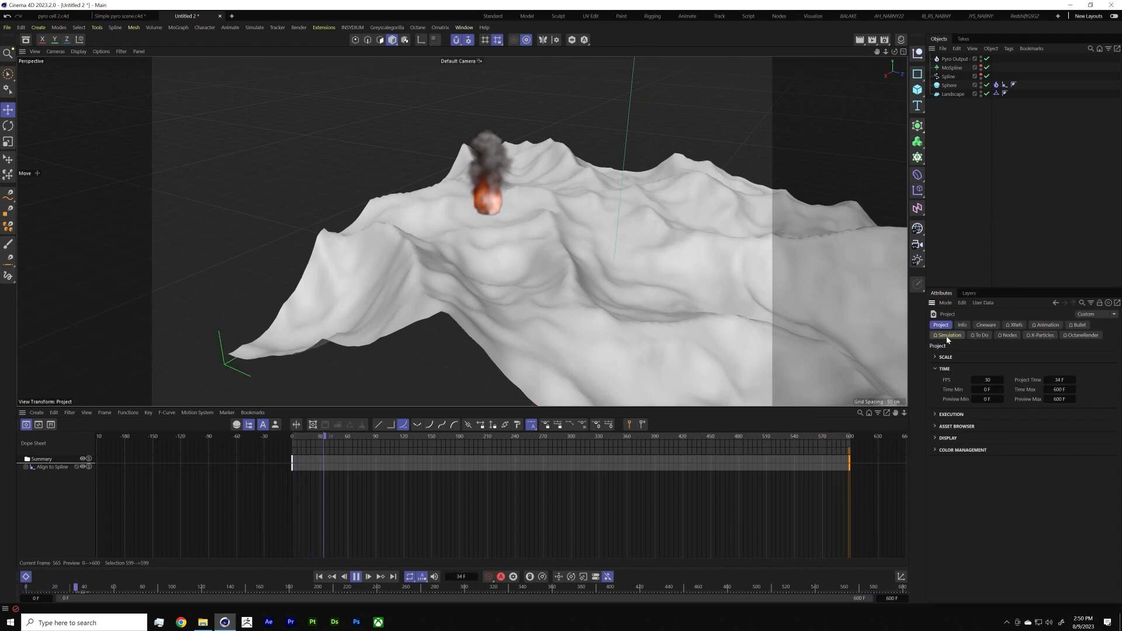
click(948, 336)
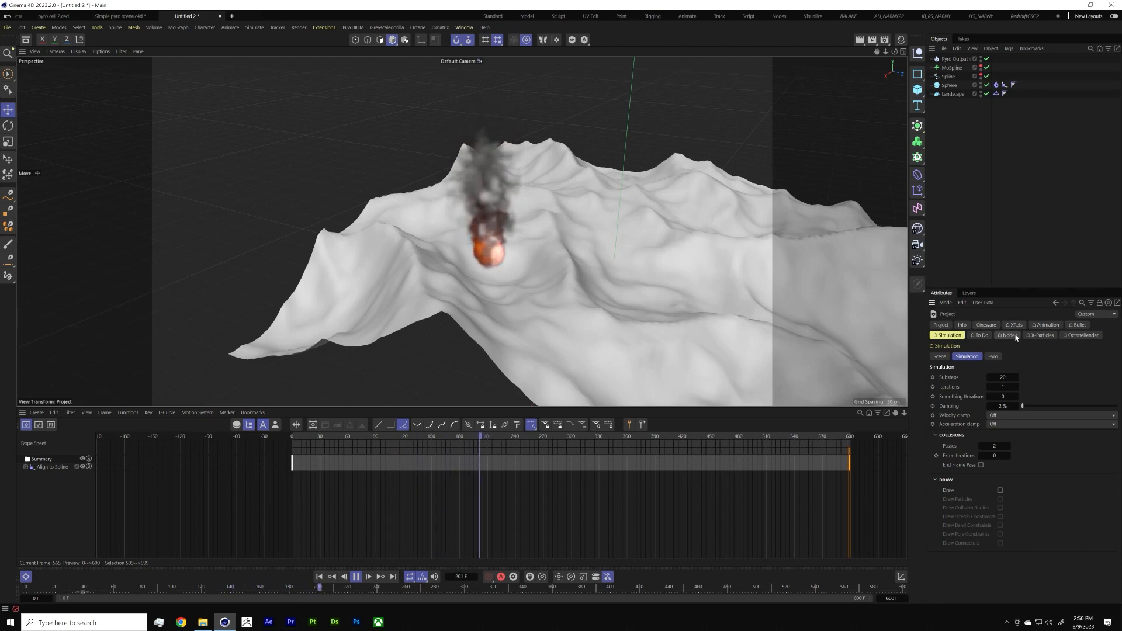
click(992, 357)
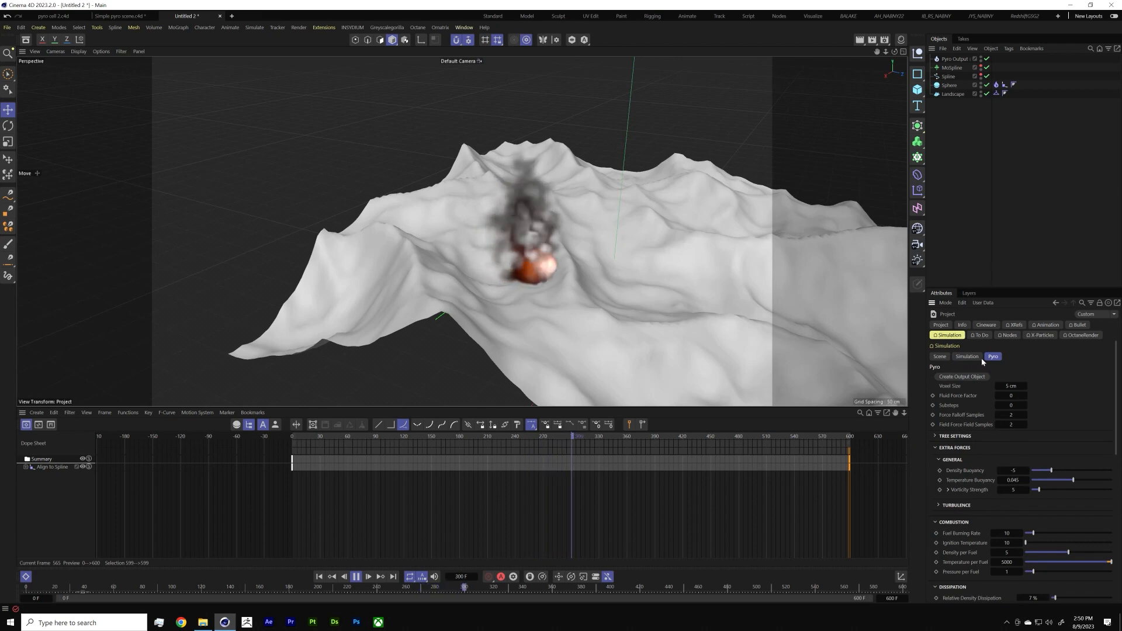
Step: Review the Pyro Output's scene settings, from voxel size and extra forces through combustion, dissipation and draw options
click(956, 59)
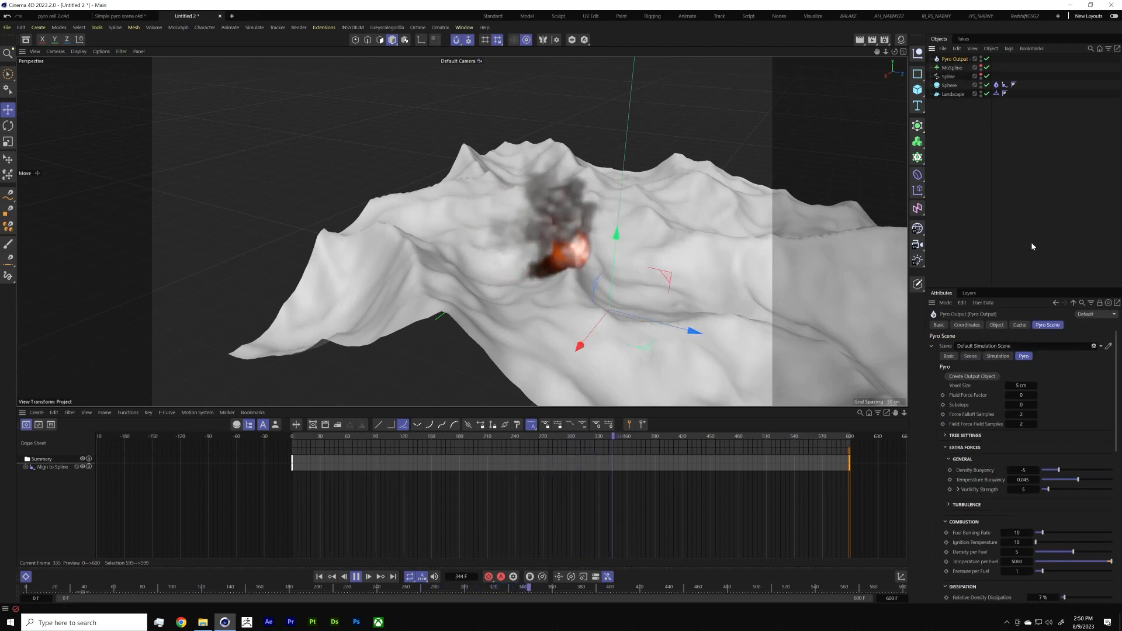
double_click(988, 346)
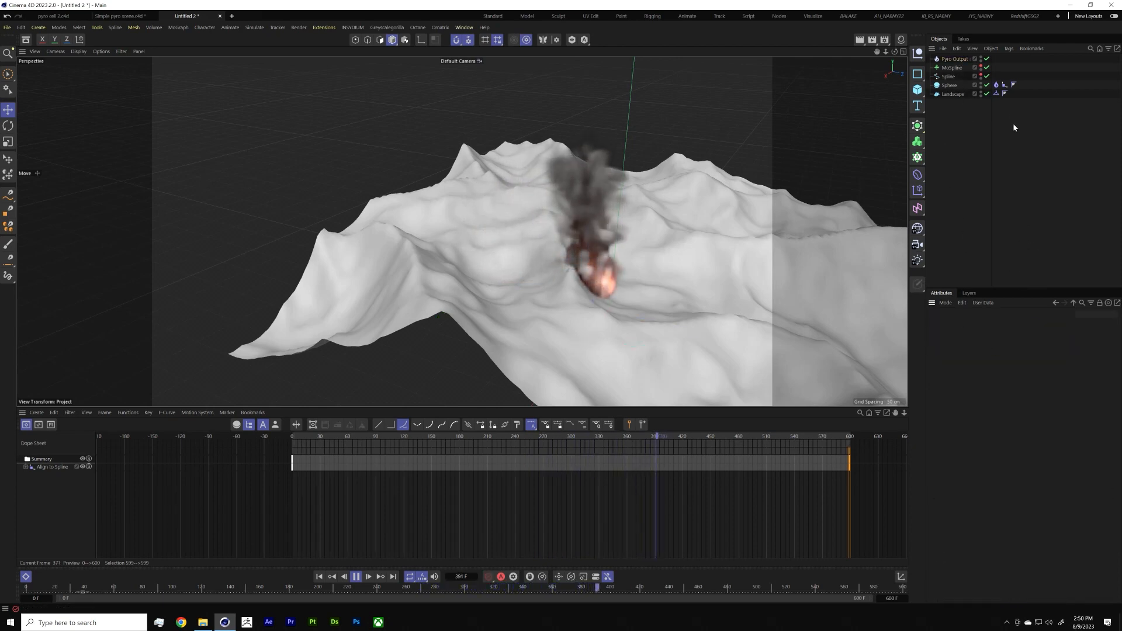
click(951, 59)
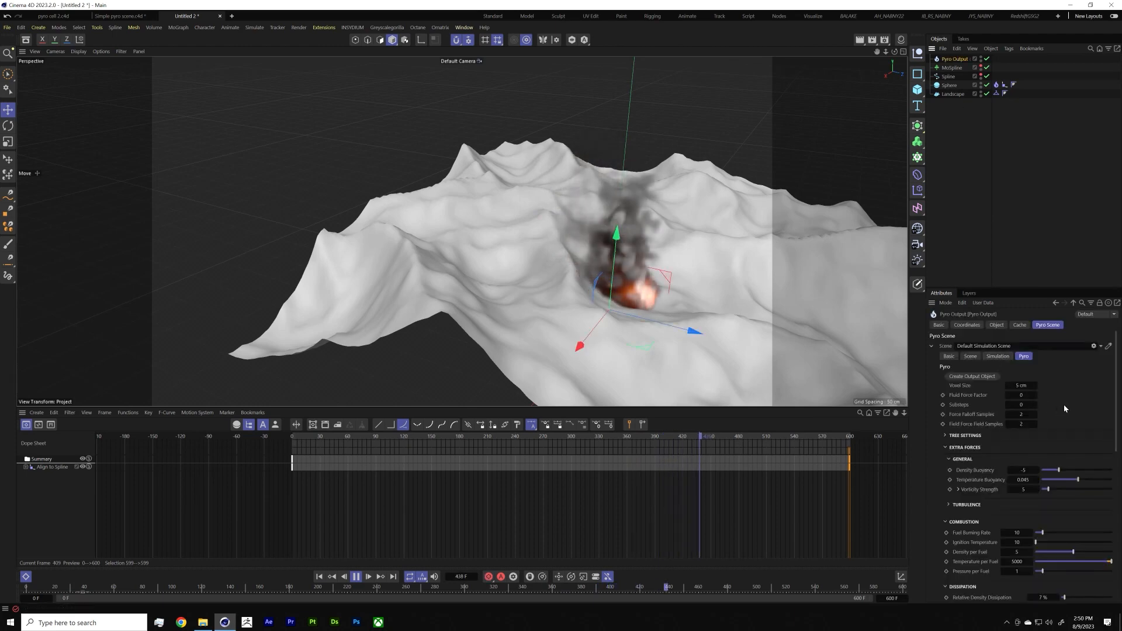
scroll(1060, 405, up, 3)
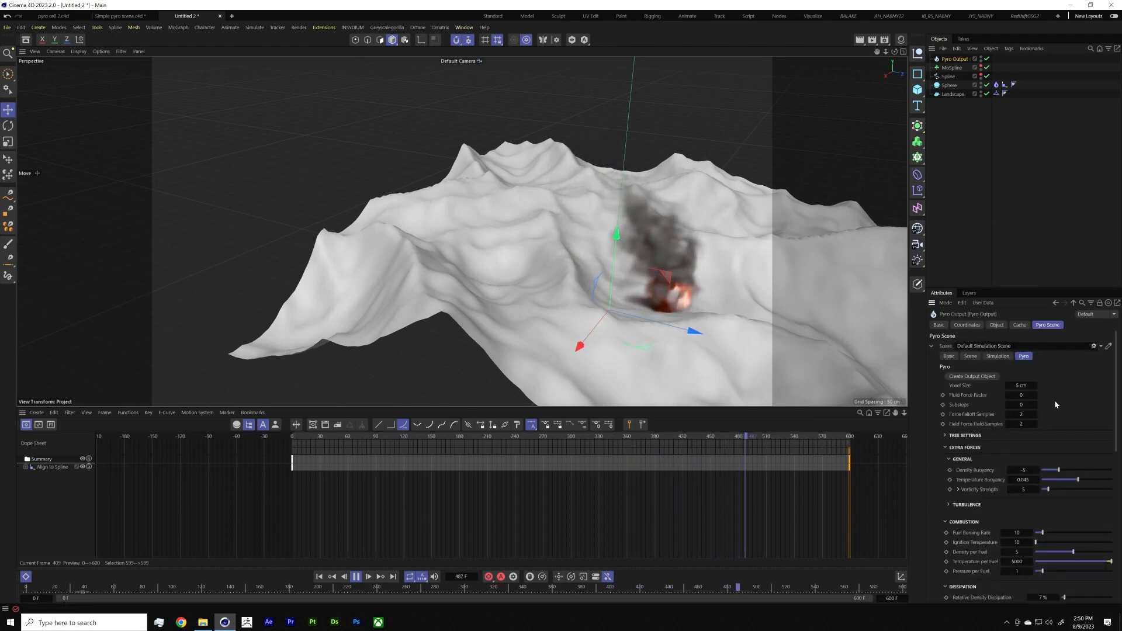
scroll(1065, 416, down, 6)
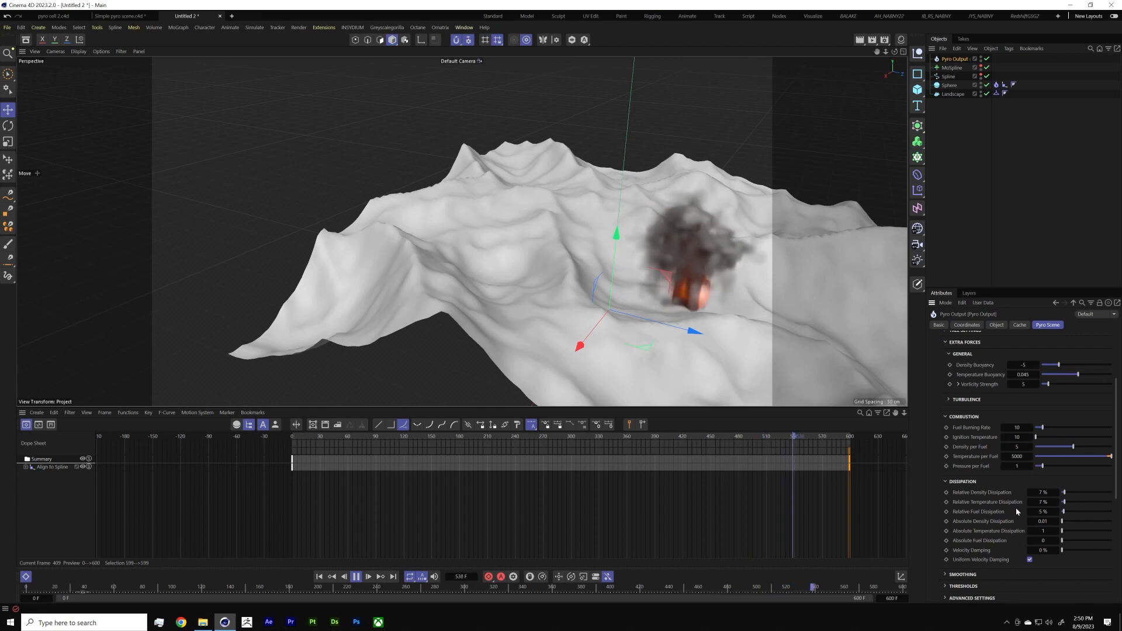
scroll(1010, 480, down, 6)
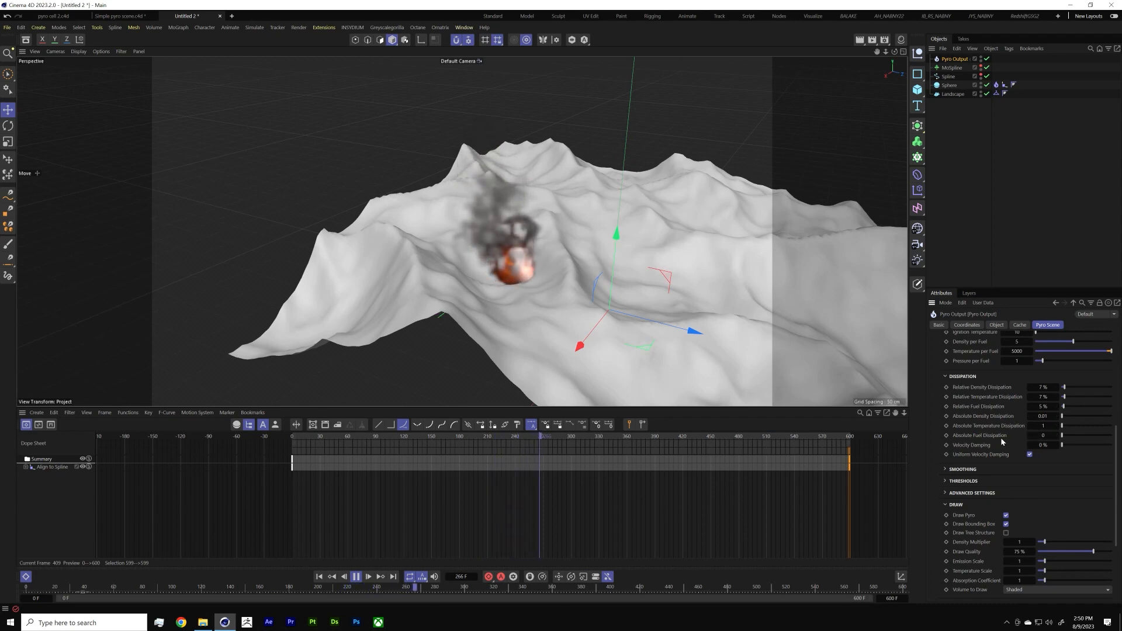
scroll(1001, 432, up, 6)
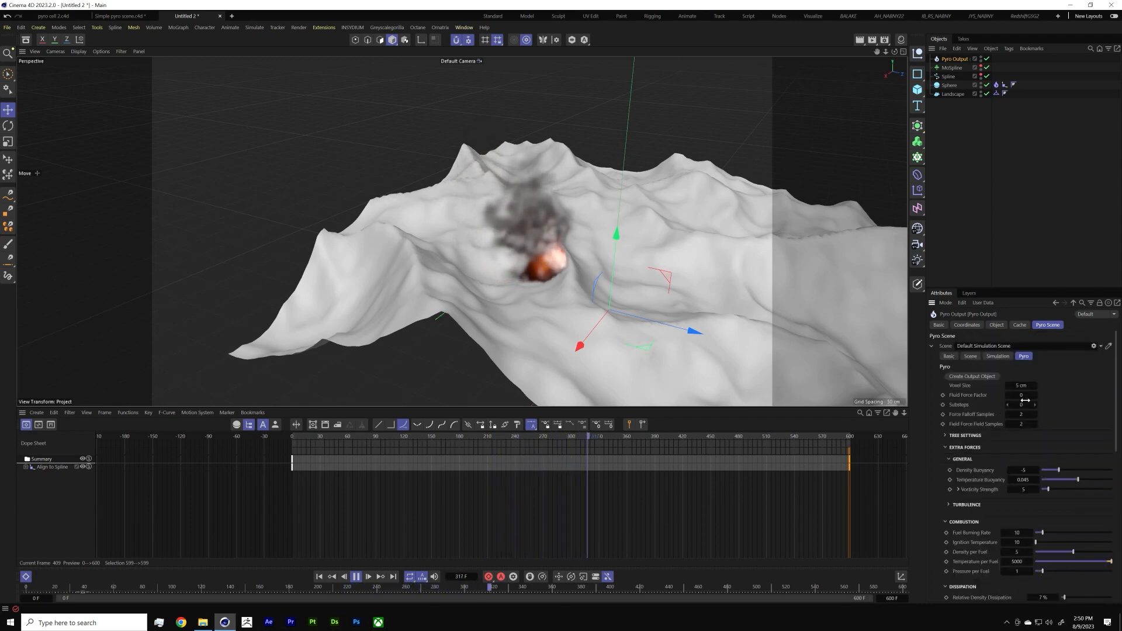
Step: Set the gravity of the Pyro Output's simulation scene to 0
click(998, 356)
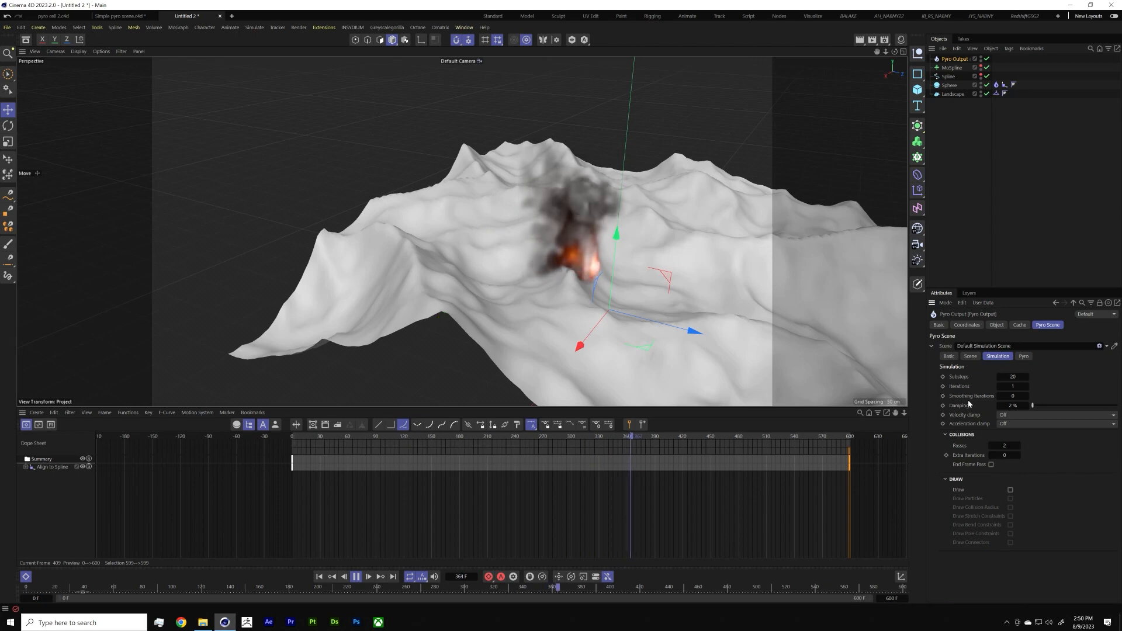
click(970, 356)
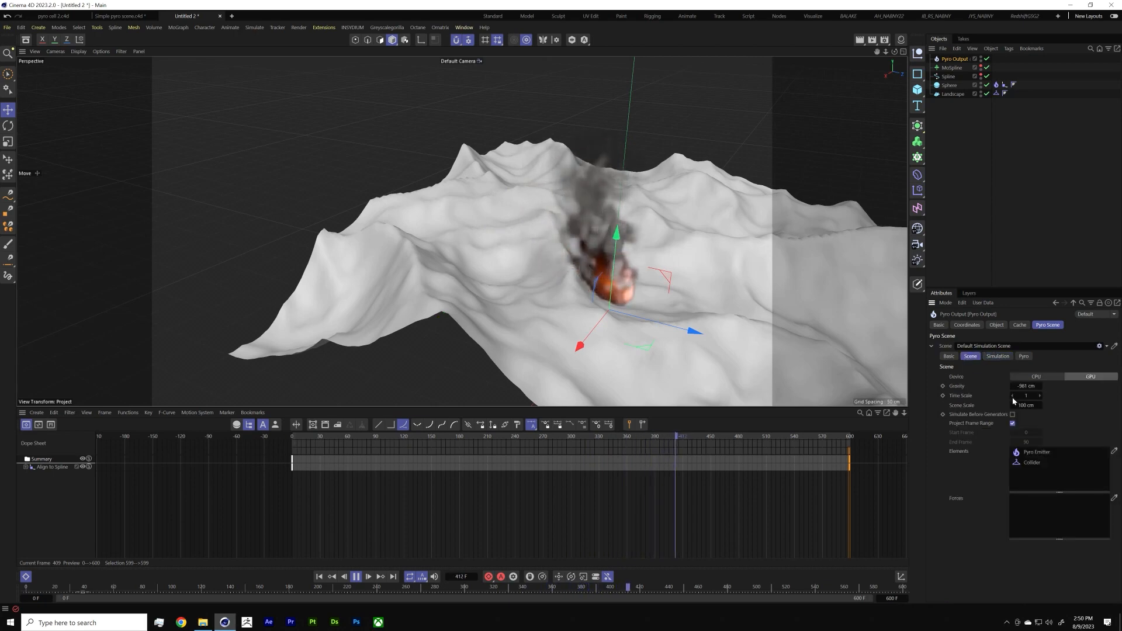
text(0)
key(Return)
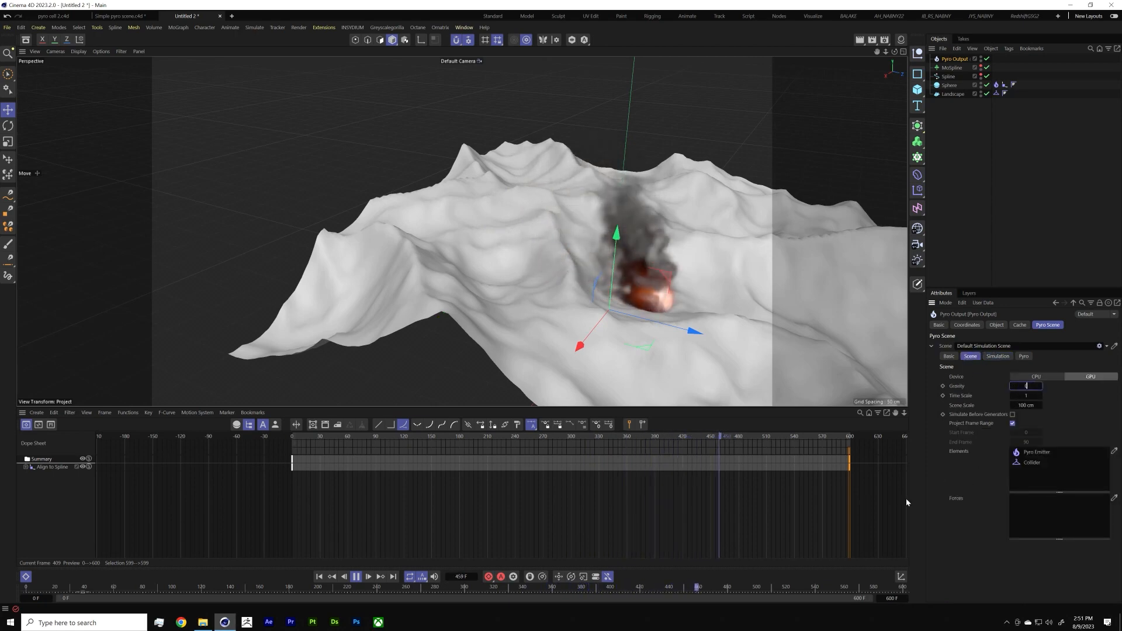
click(977, 255)
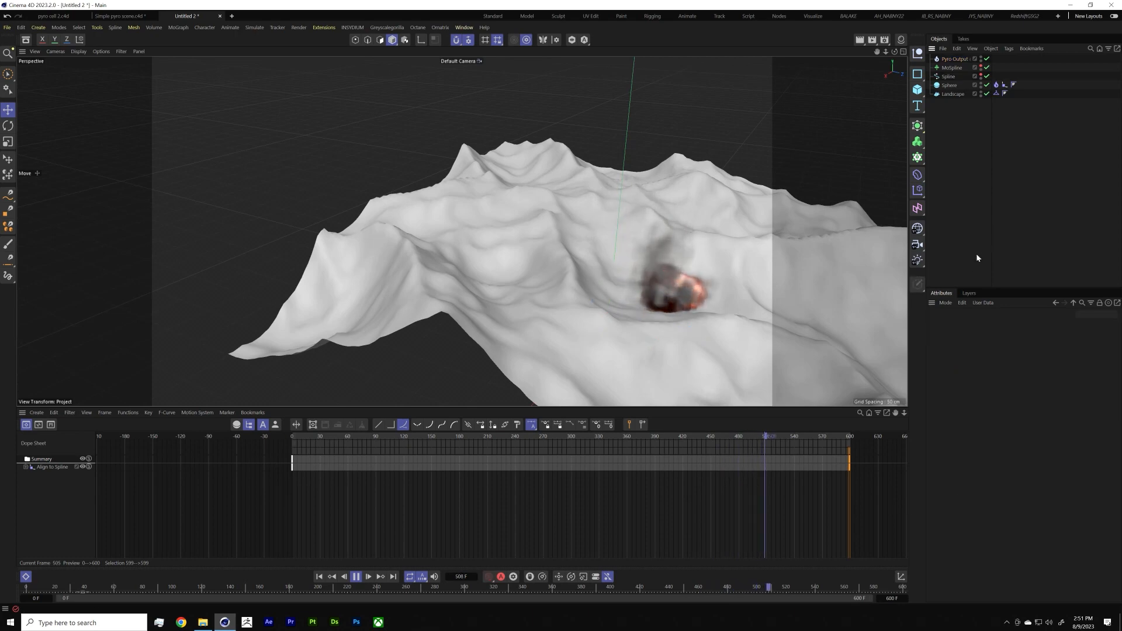
Step: Examine the burning sphere from several angles as it travels across the landscape during playback
alt+drag(629, 301, 681, 264)
alt+right_drag(682, 264, 725, 262)
mouse_move(681, 262)
alt+mouse_down()
mouse_move(718, 257)
mouse_move(682, 257)
alt+mouse_up()
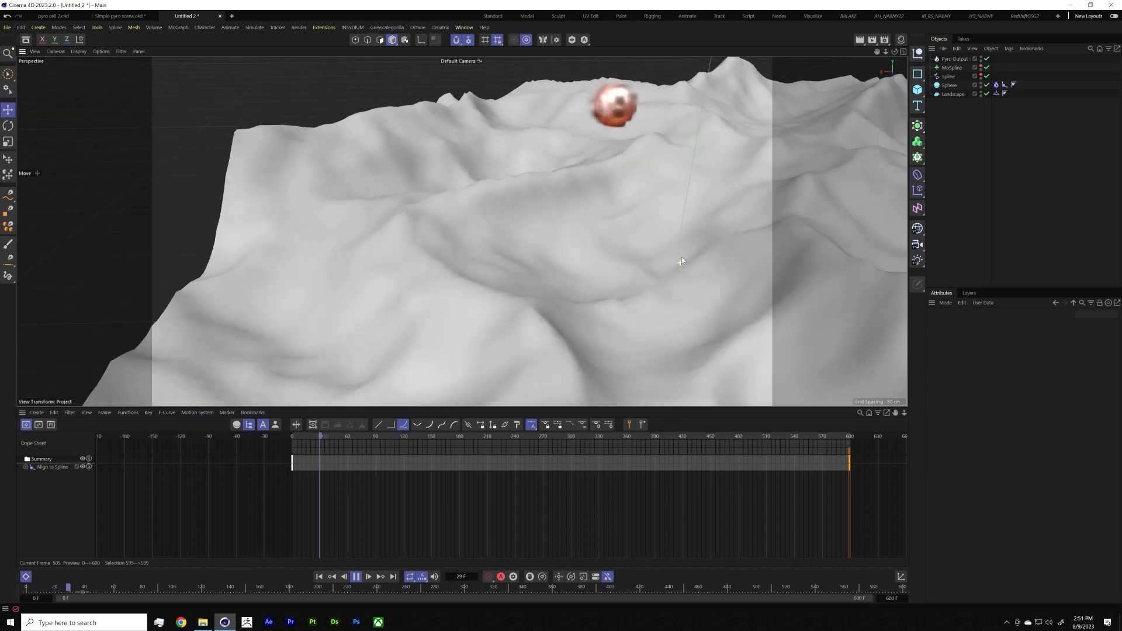
alt+middle_drag(682, 257, 687, 350)
alt+drag(628, 200, 703, 215)
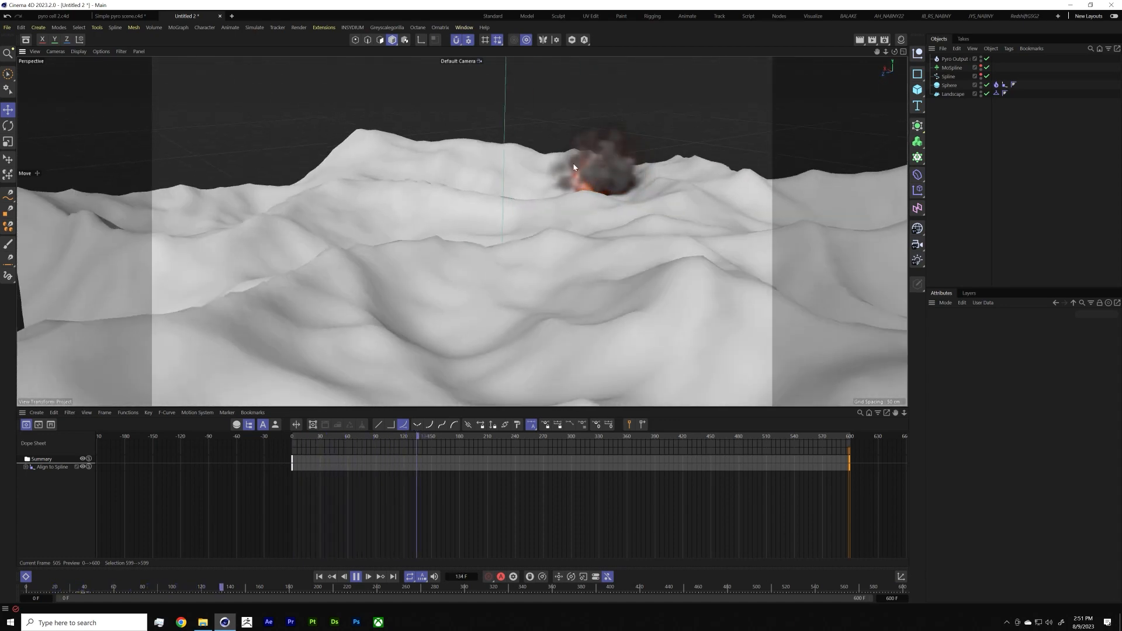
alt+drag(575, 173, 529, 229)
alt+right_drag(528, 230, 632, 219)
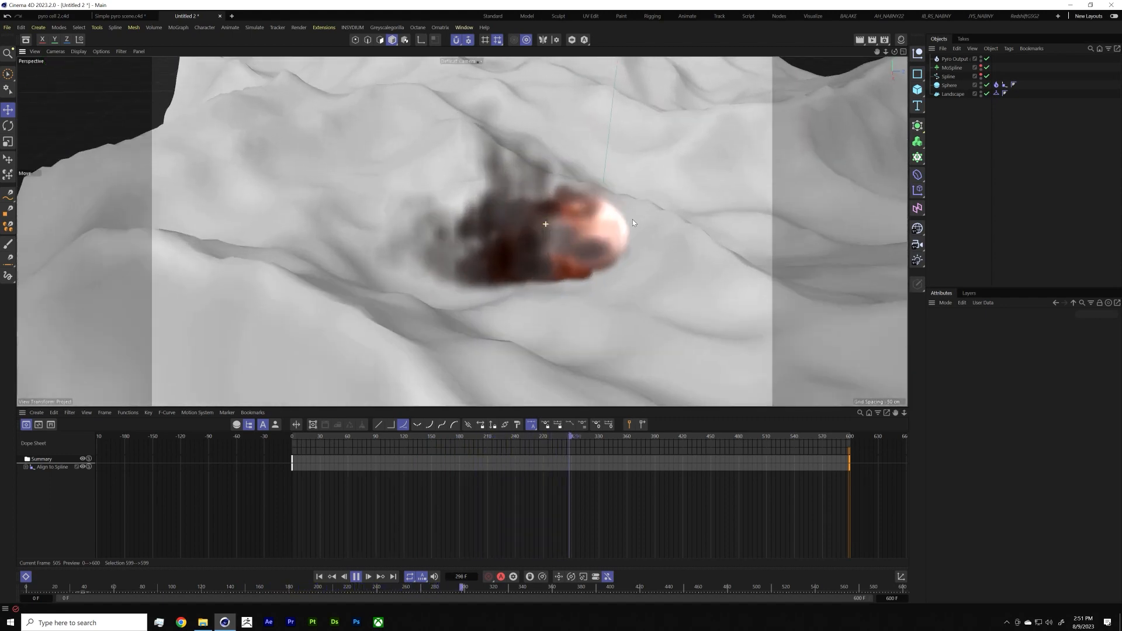
alt+drag(632, 219, 632, 199)
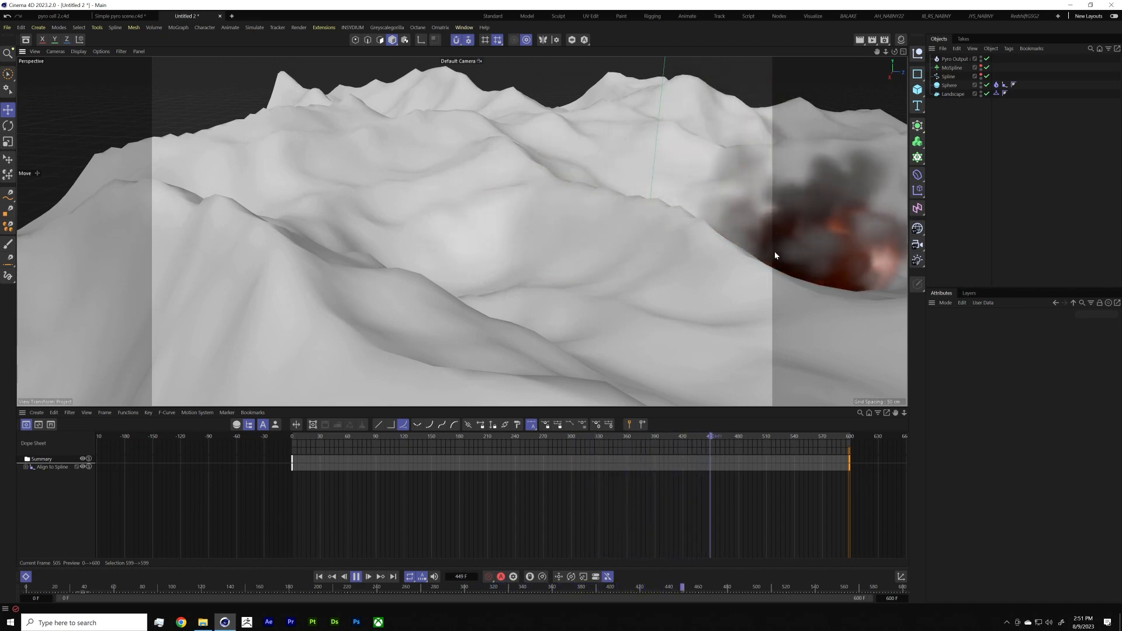
alt+middle_drag(725, 237, 461, 232)
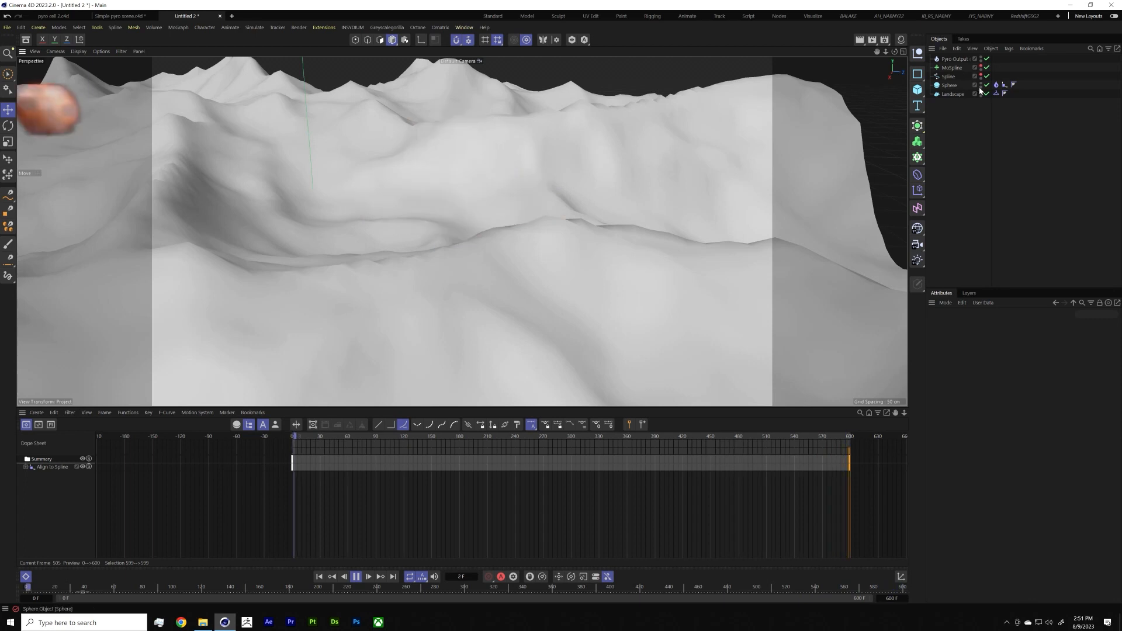
scroll(373, 216, down, 4)
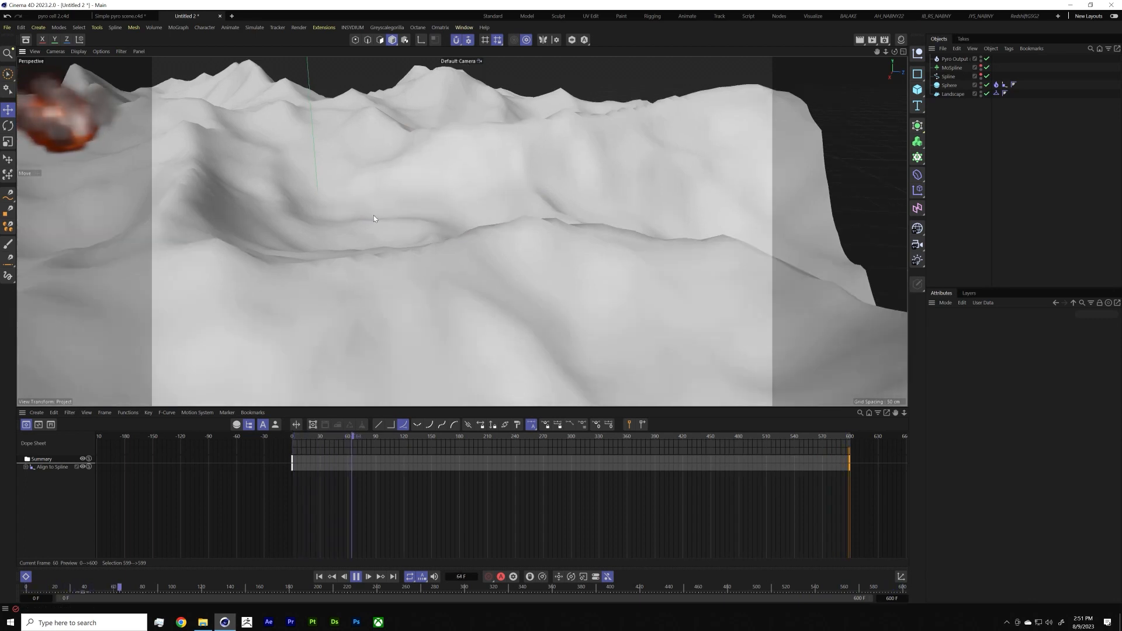
alt+drag(317, 196, 587, 240)
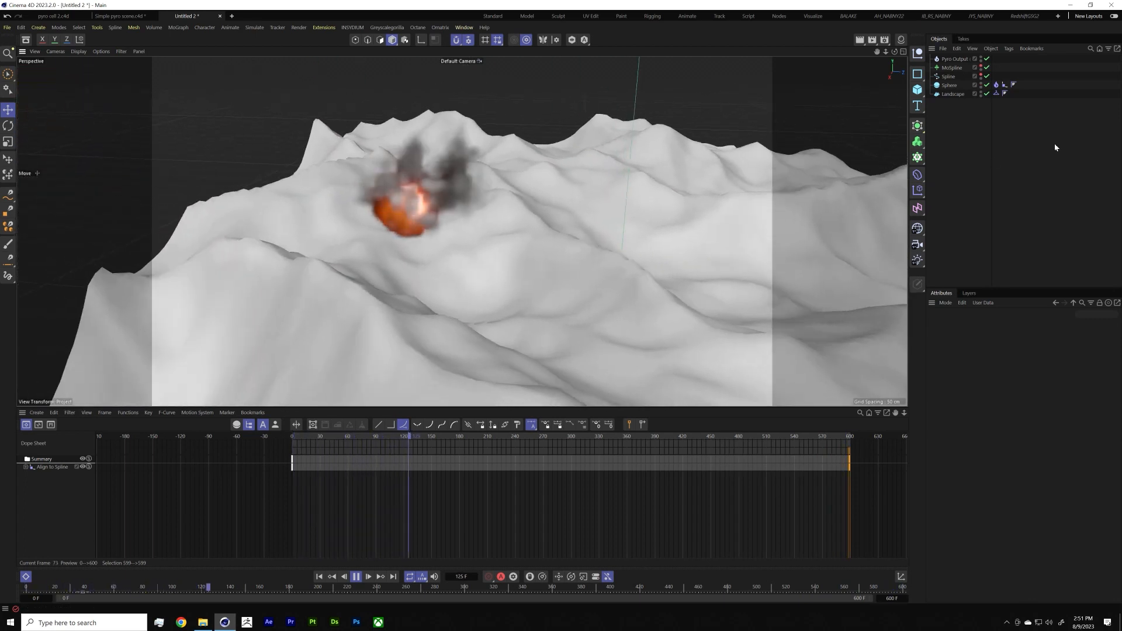
Step: Compare the sphere's Pyro Emitter tag settings with the Pyro Output's dissipation and draw settings
click(996, 84)
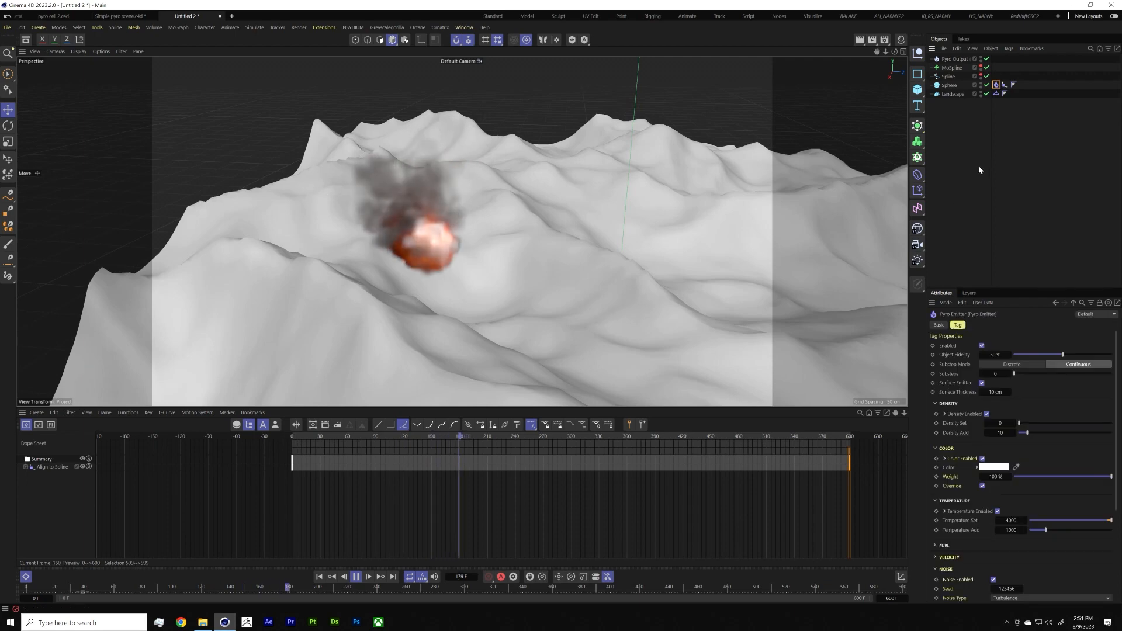
click(955, 59)
click(1003, 356)
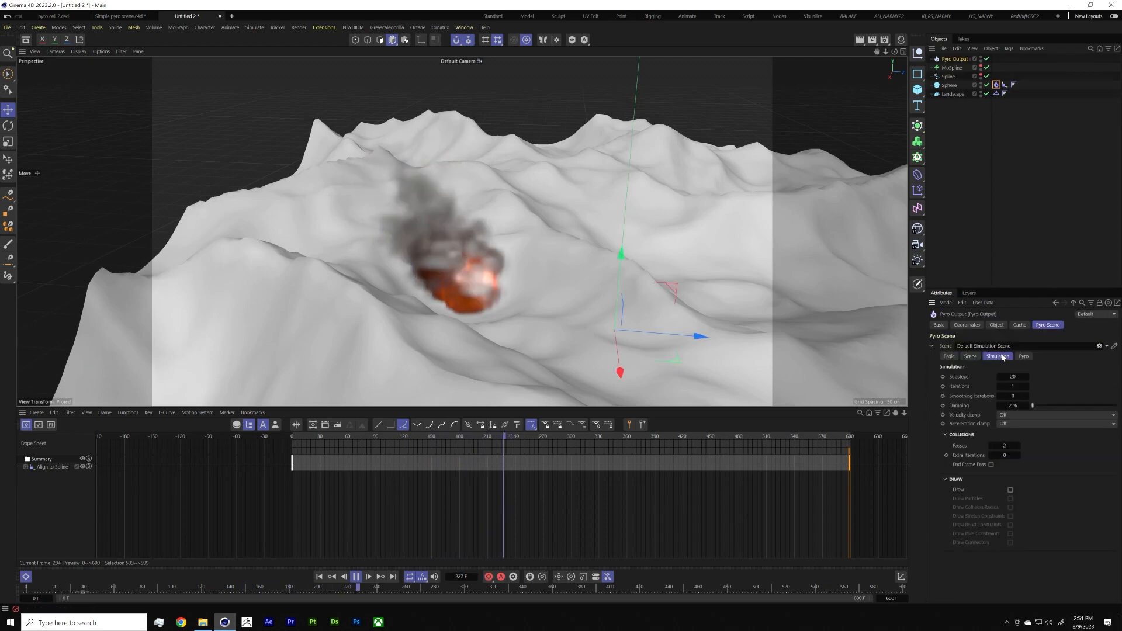
click(1024, 357)
scroll(1045, 390, down, 4)
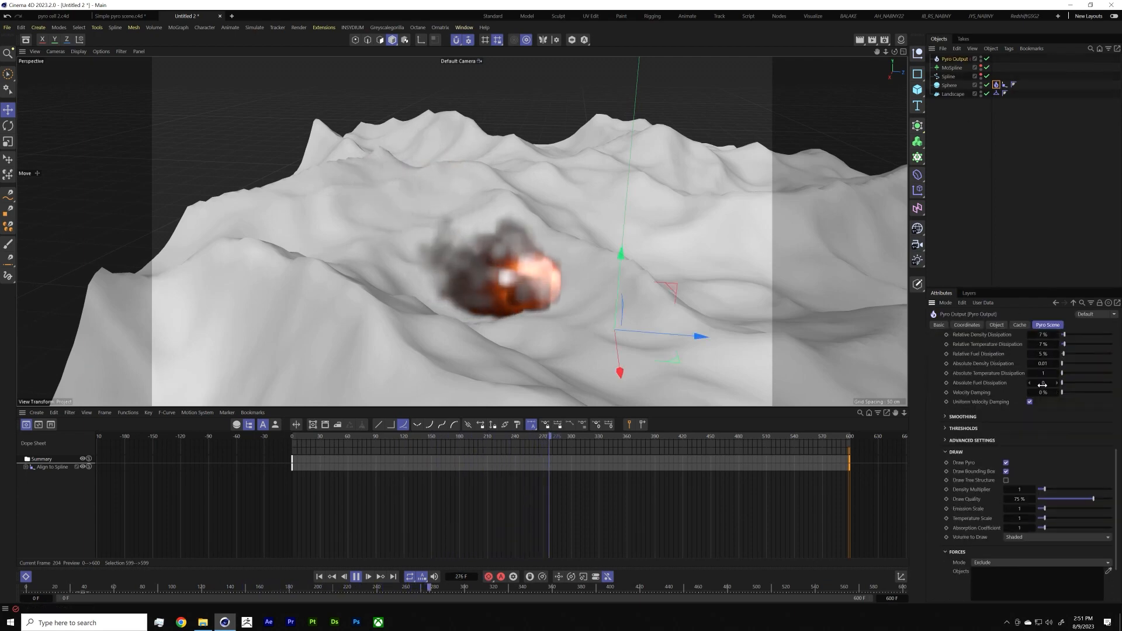
click(997, 85)
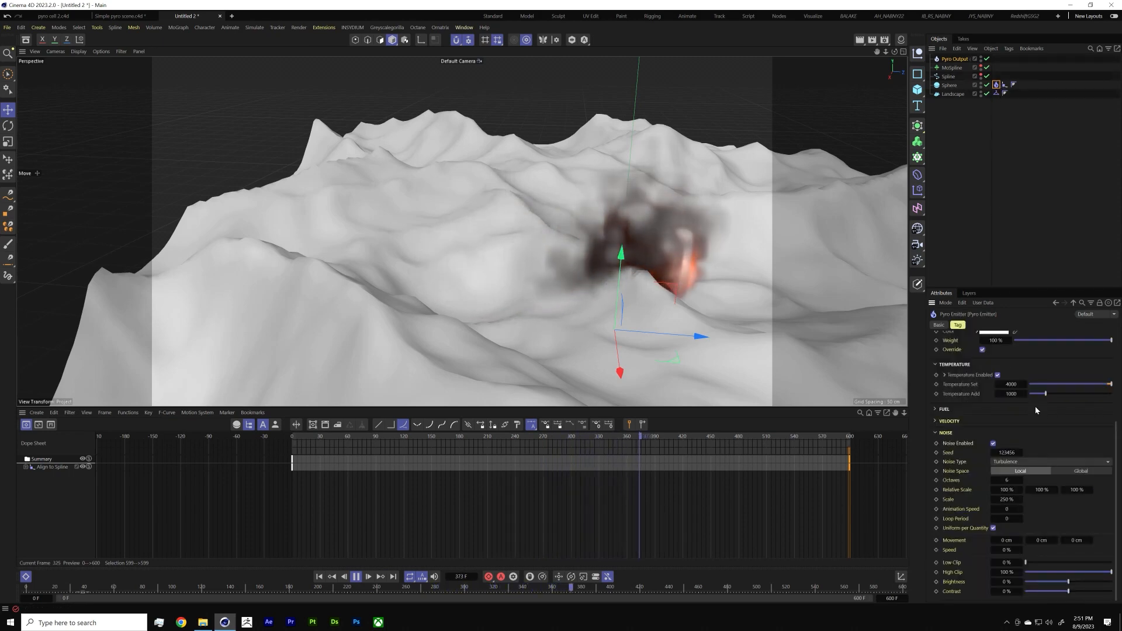
scroll(1035, 407, up, 3)
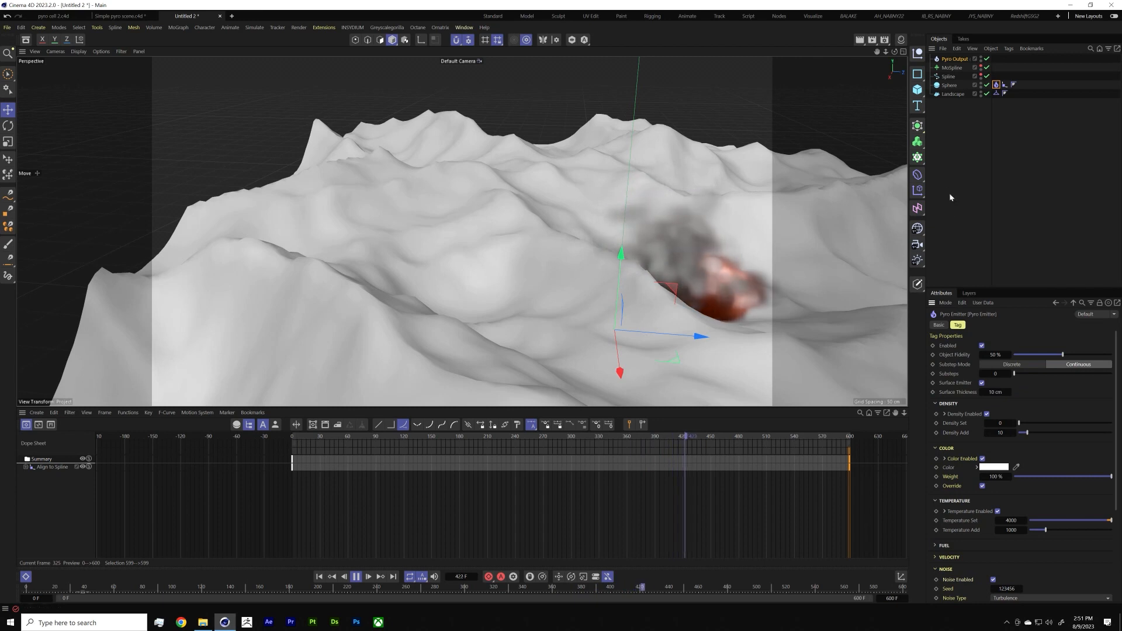
click(939, 325)
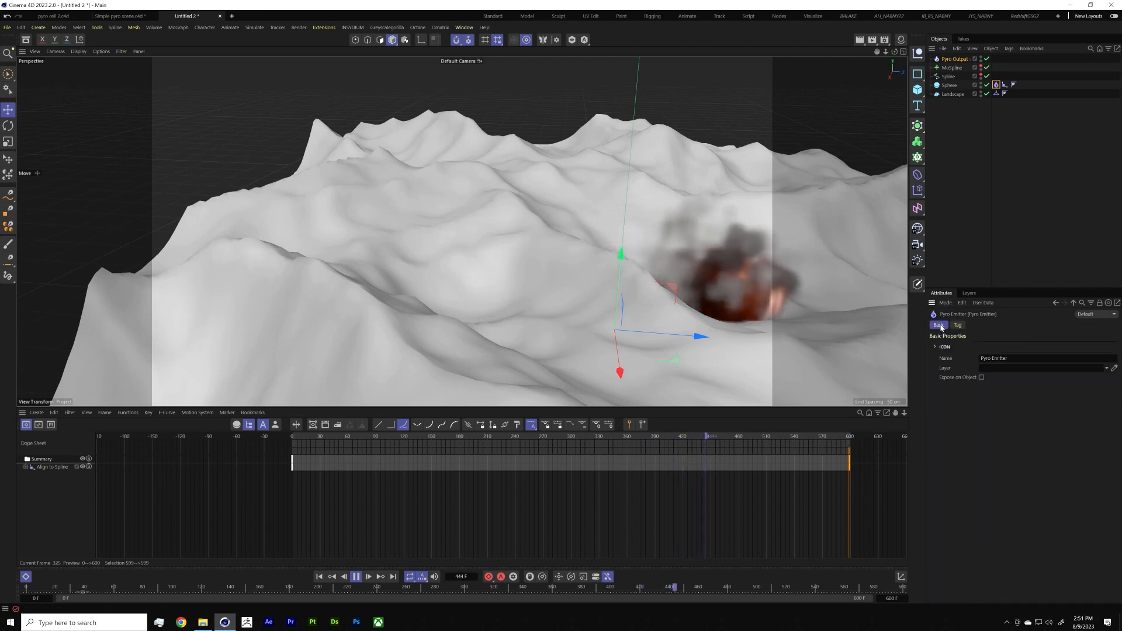
Step: Review the Pyro Output's simulation scene settings through to its pyro draw and forces options
click(954, 59)
click(1048, 325)
click(998, 356)
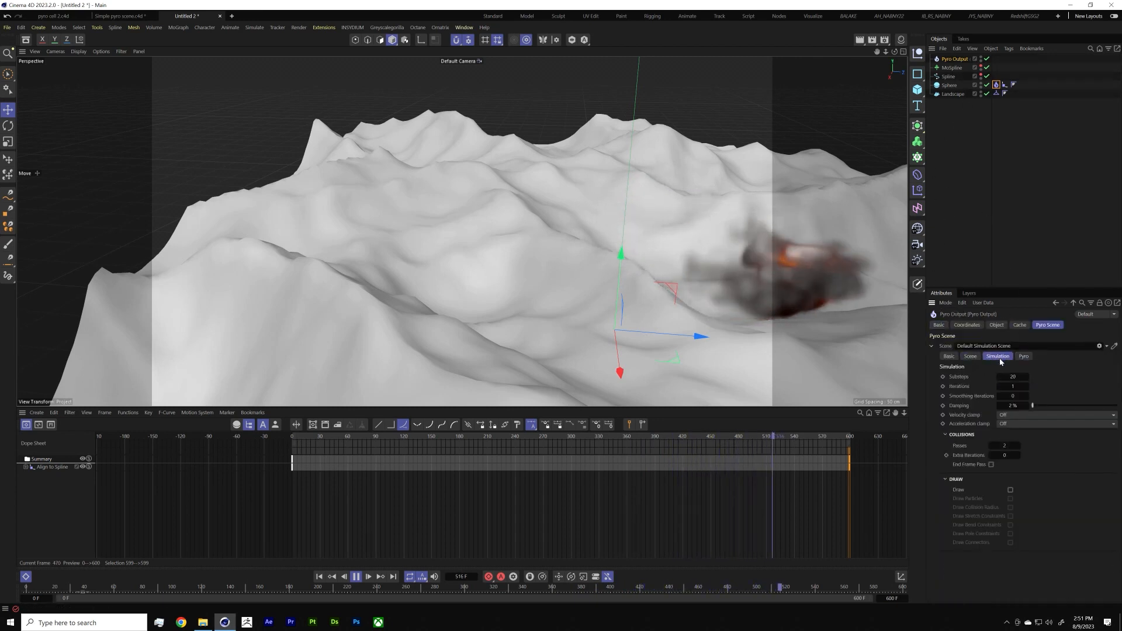
click(1025, 356)
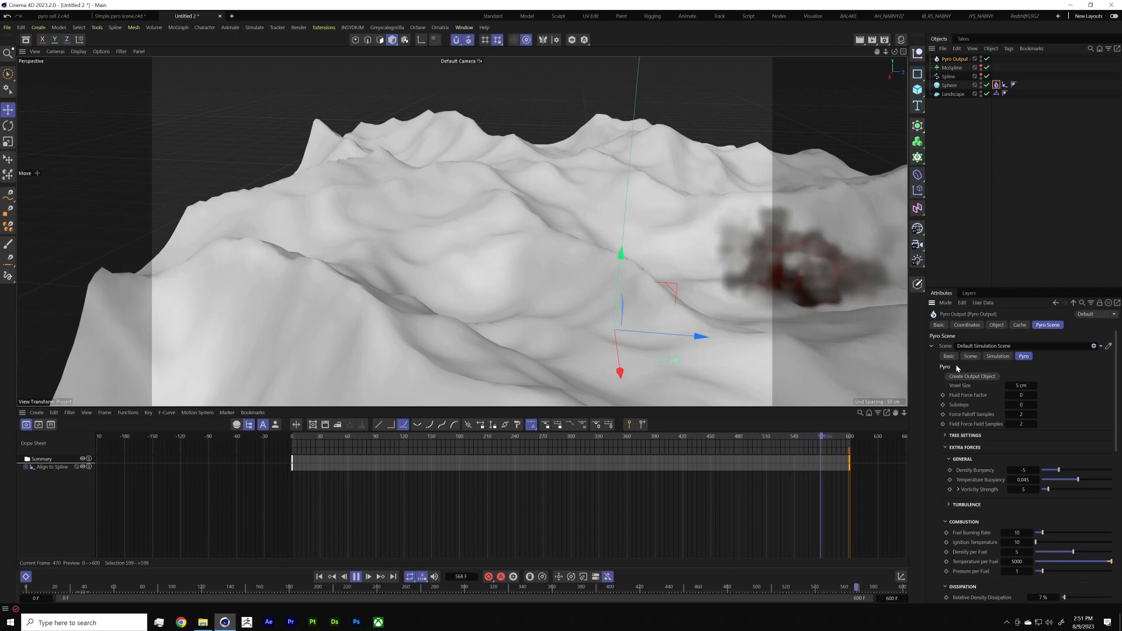
click(949, 356)
click(995, 358)
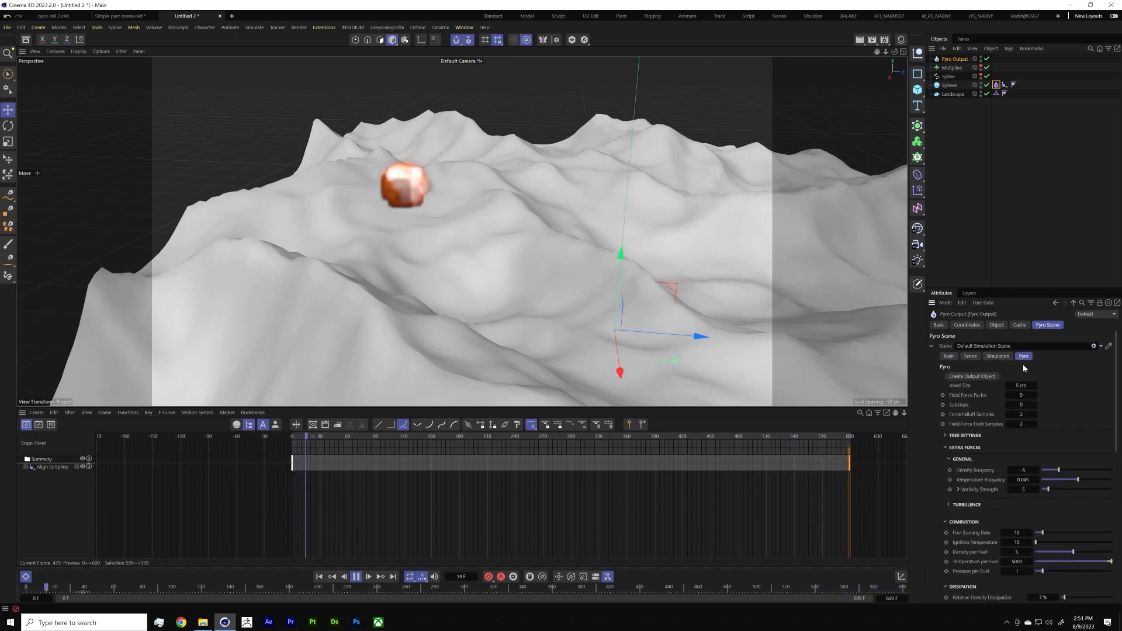
scroll(1043, 385, down, 5)
scroll(1043, 387, down, 10)
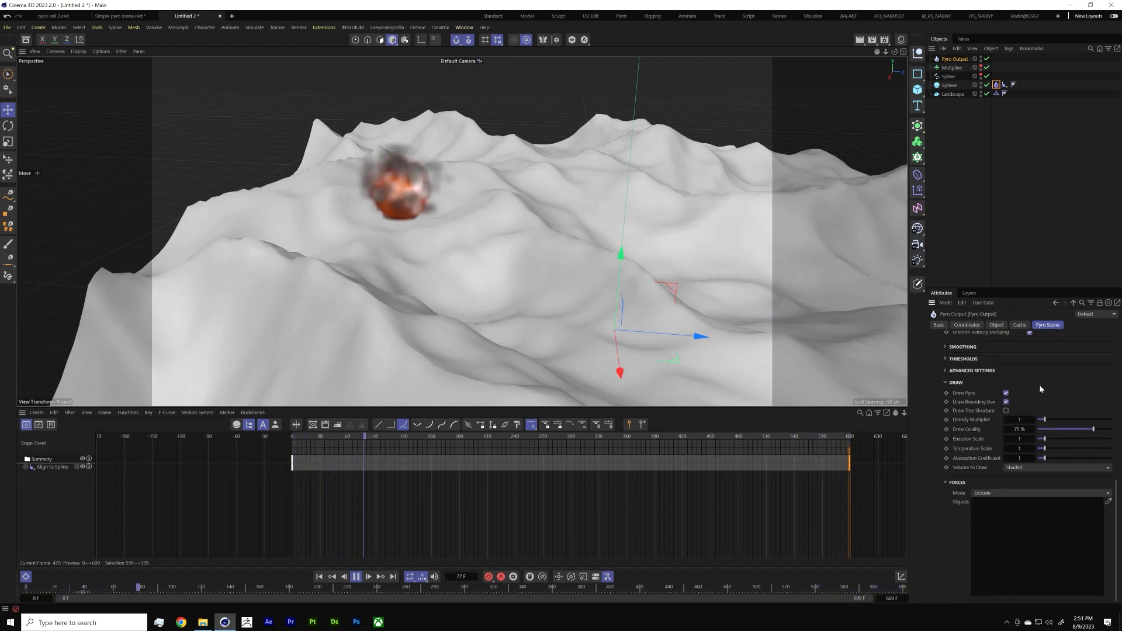
Step: Check the Pyro Emitter's tag and noise properties against the project's pyro and scene settings and the Pyro Output's simulation settings
click(983, 142)
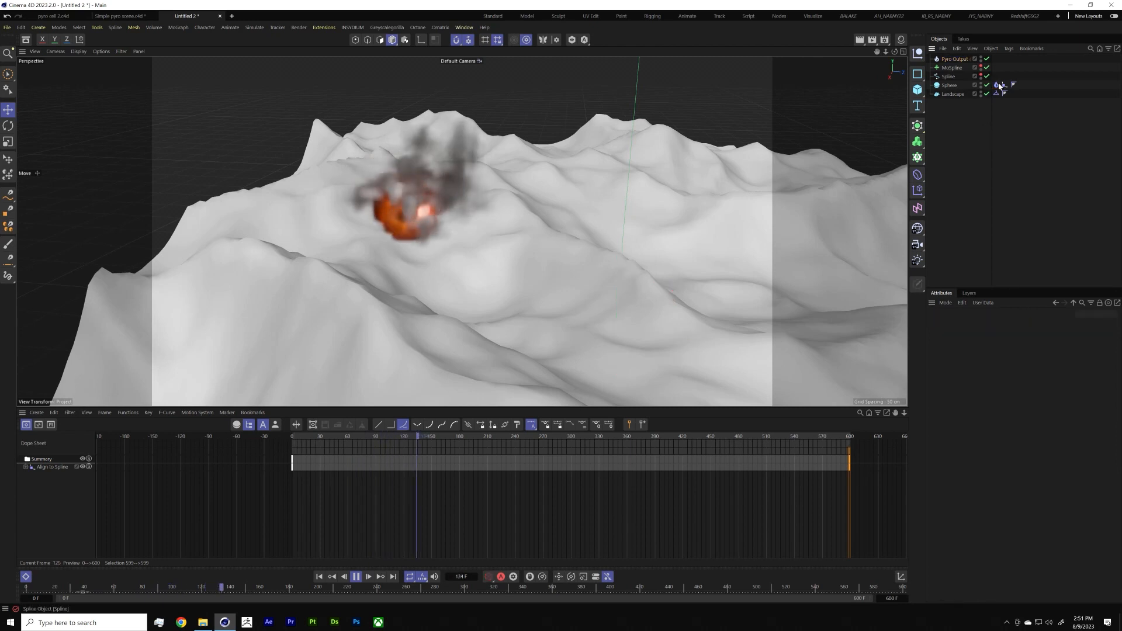
click(997, 85)
click(959, 325)
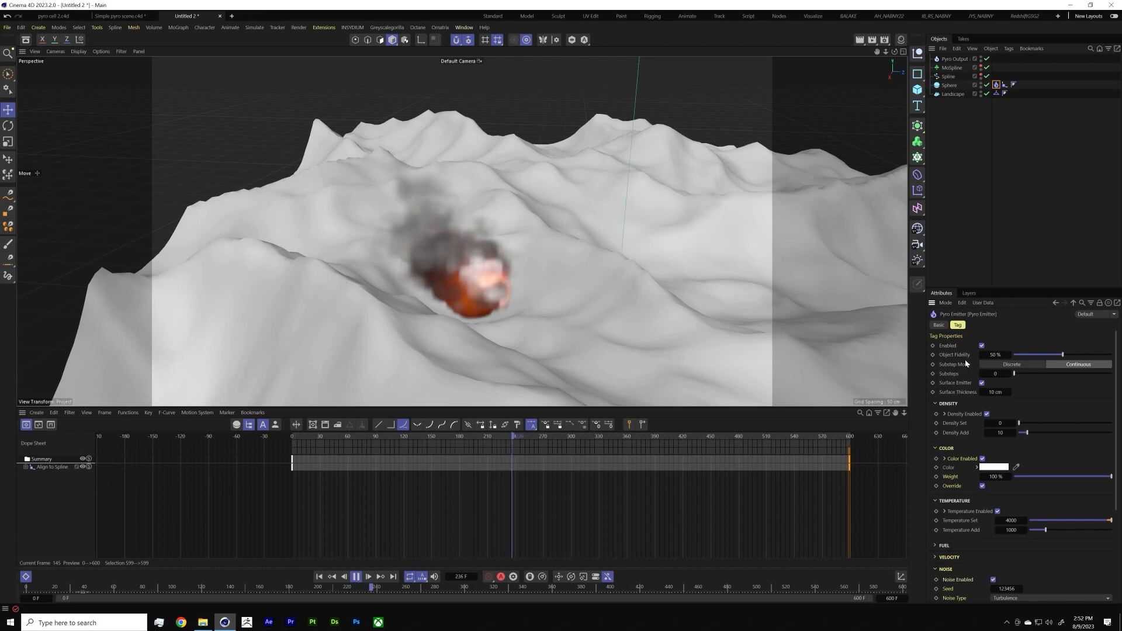
scroll(970, 398, down, 5)
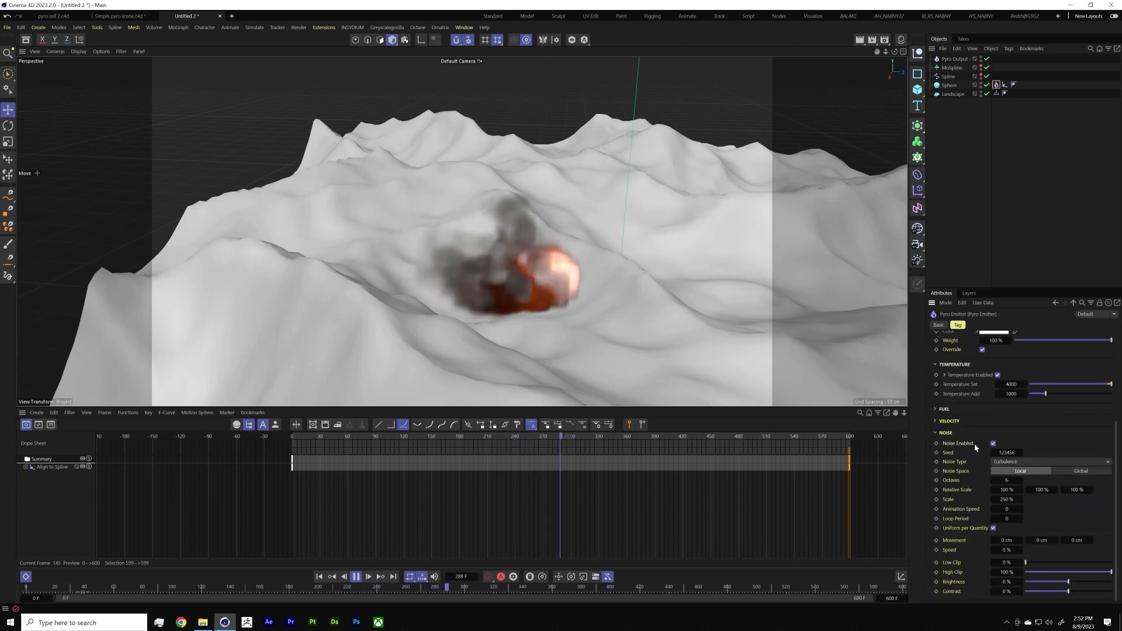
key(ctrl+d)
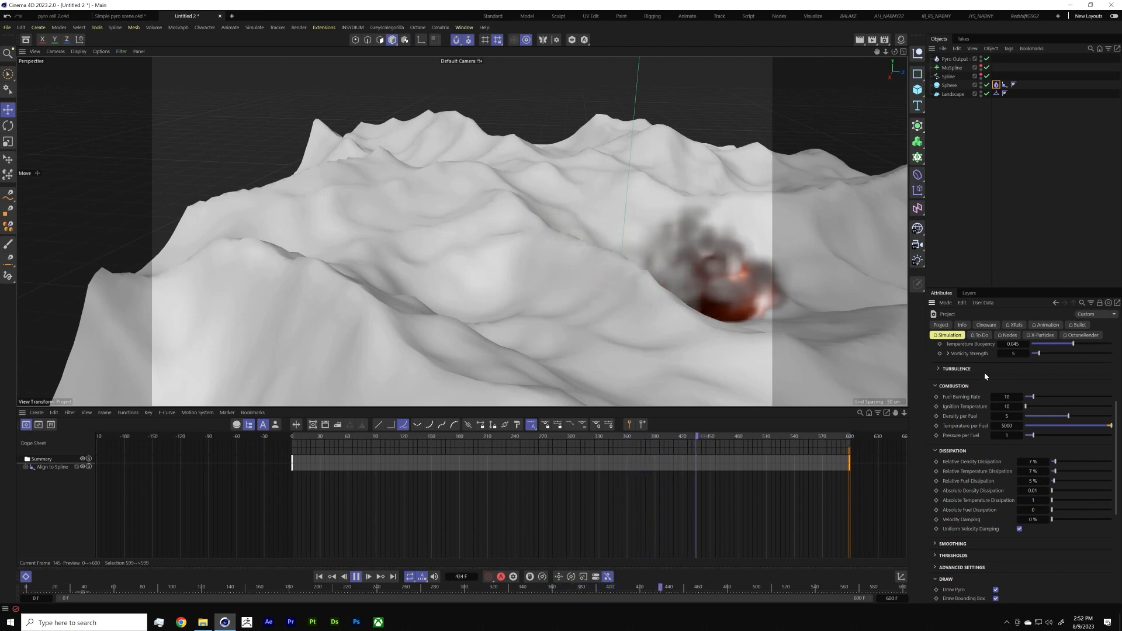
scroll(978, 370, up, 5)
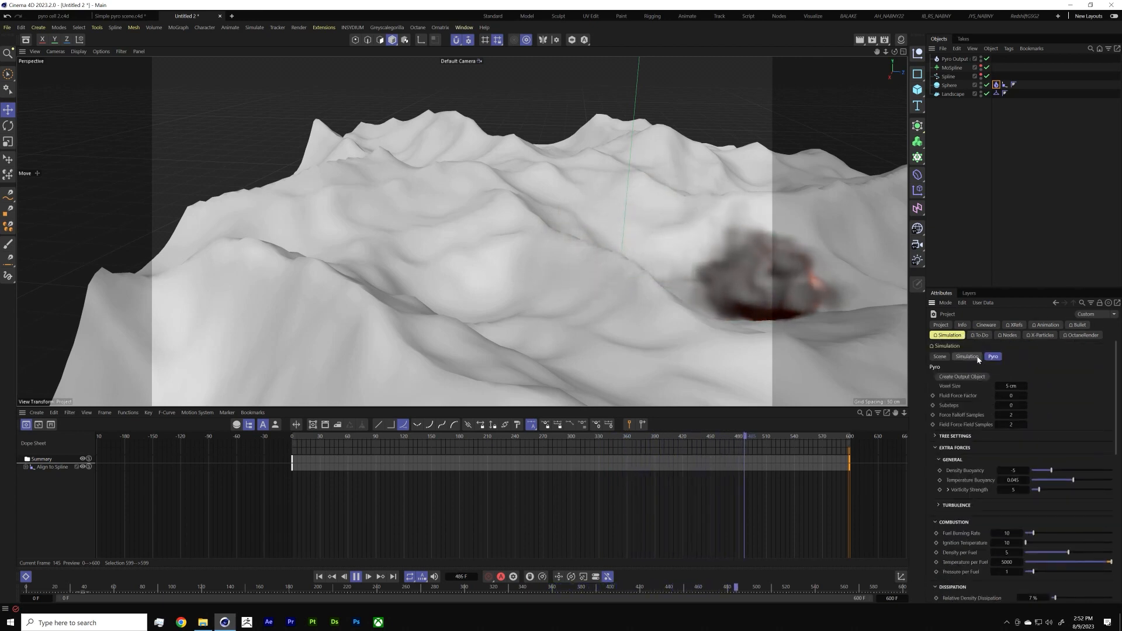
click(940, 356)
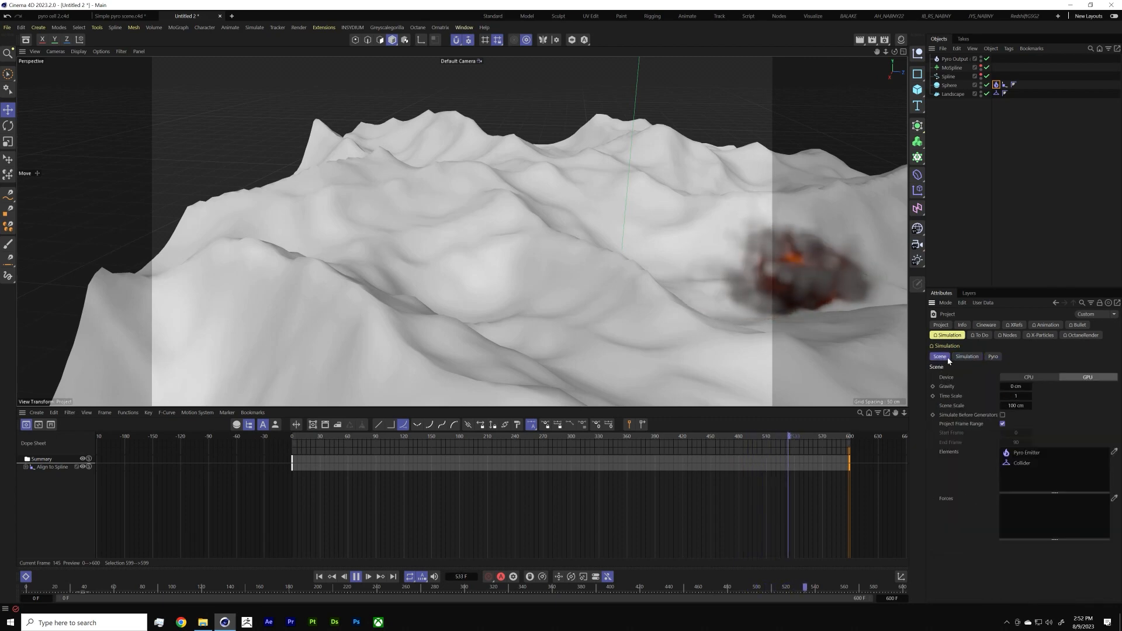
click(954, 60)
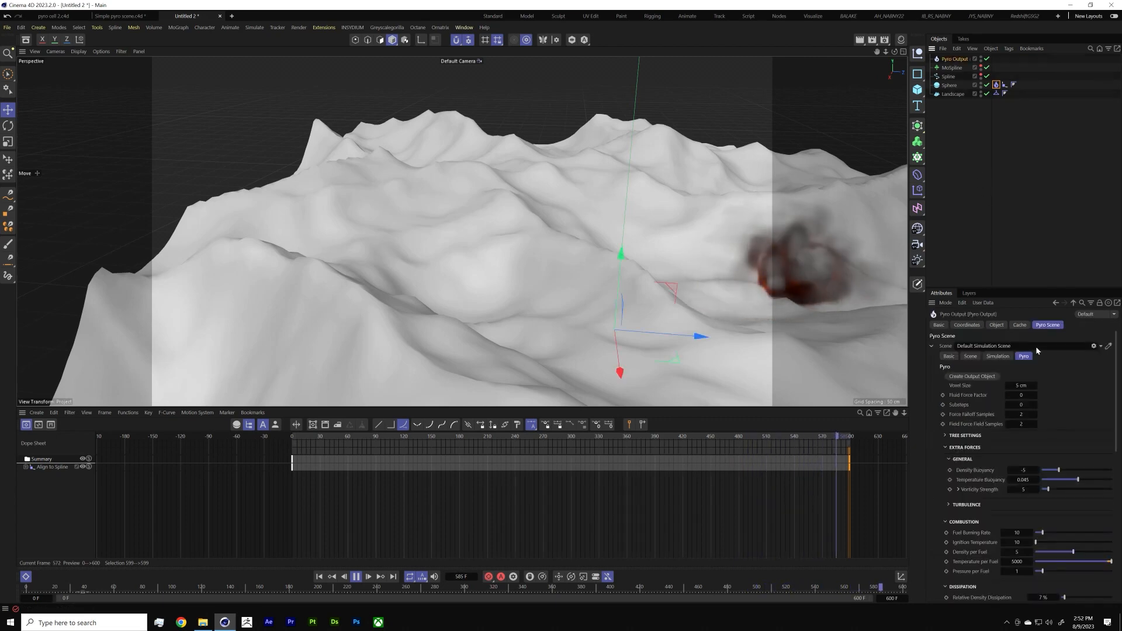
click(1001, 358)
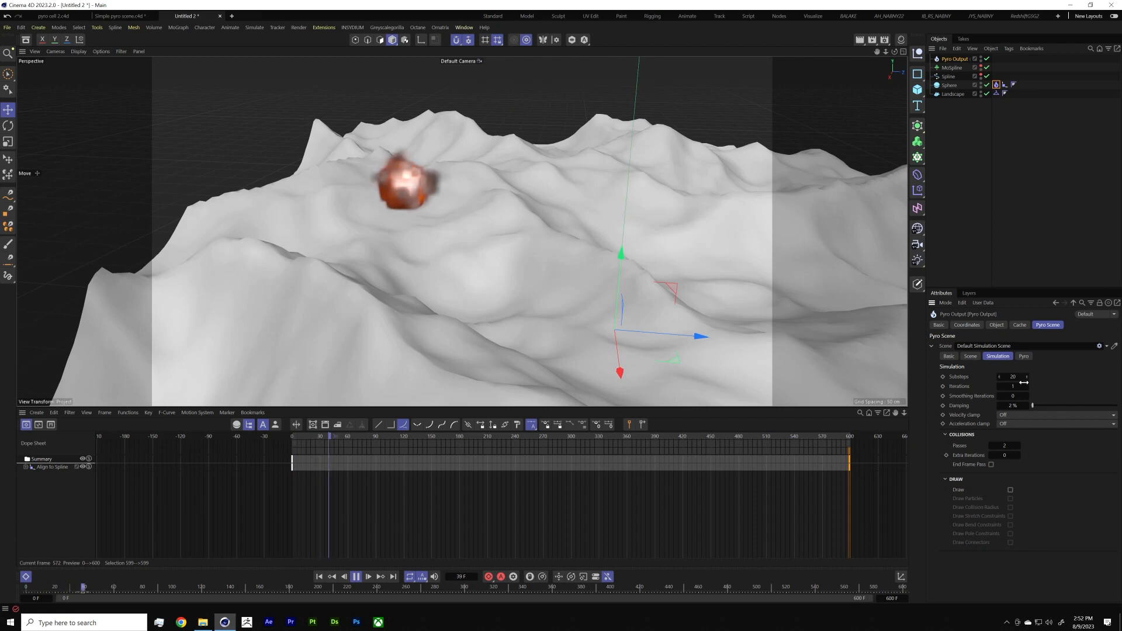
Step: Set the Density channel in the Pyro Output's object properties to On
click(1020, 325)
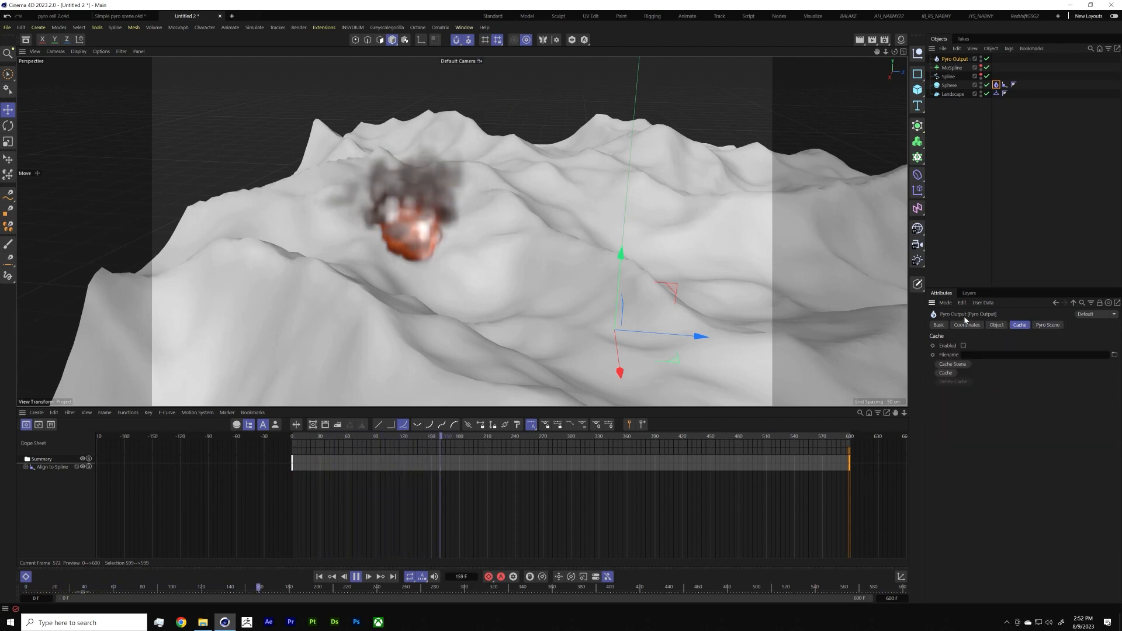
click(975, 326)
click(998, 326)
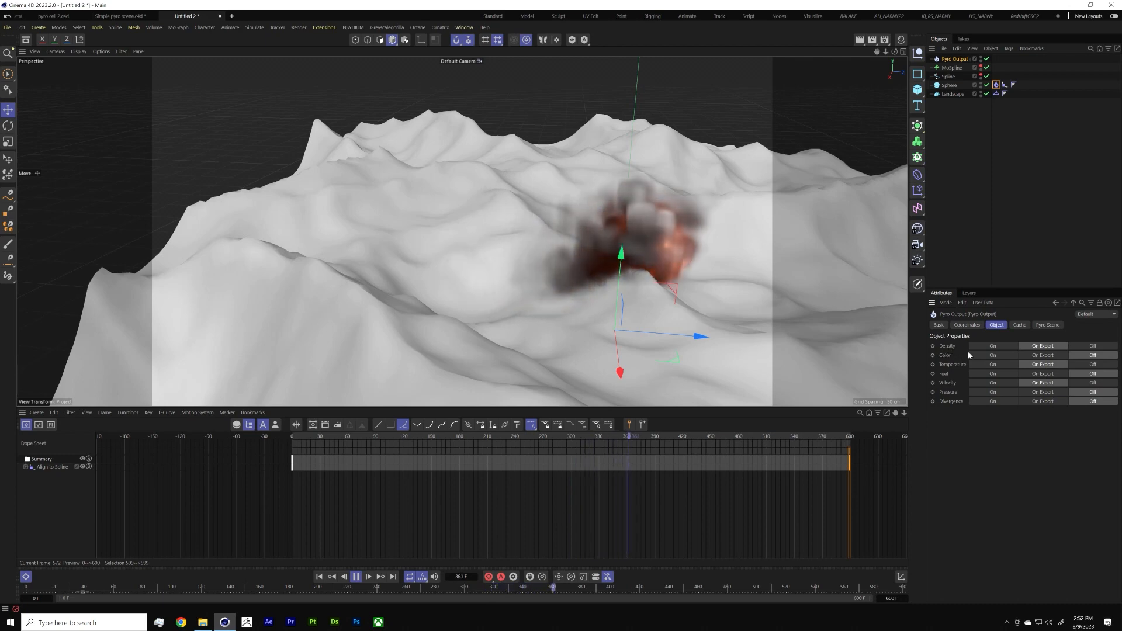
click(988, 346)
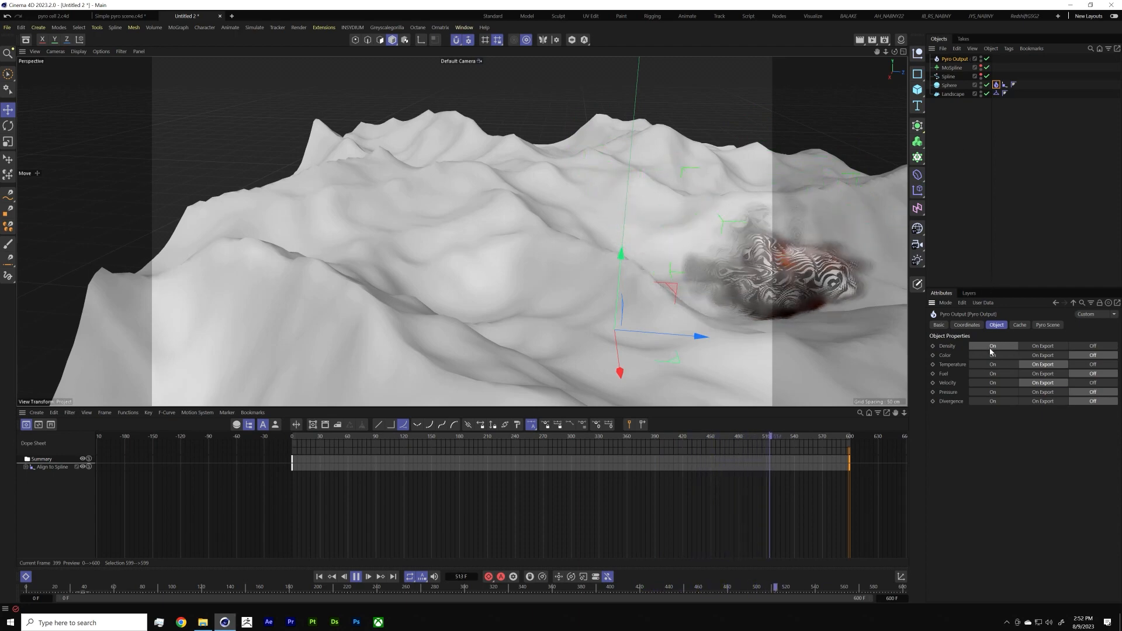
click(1037, 347)
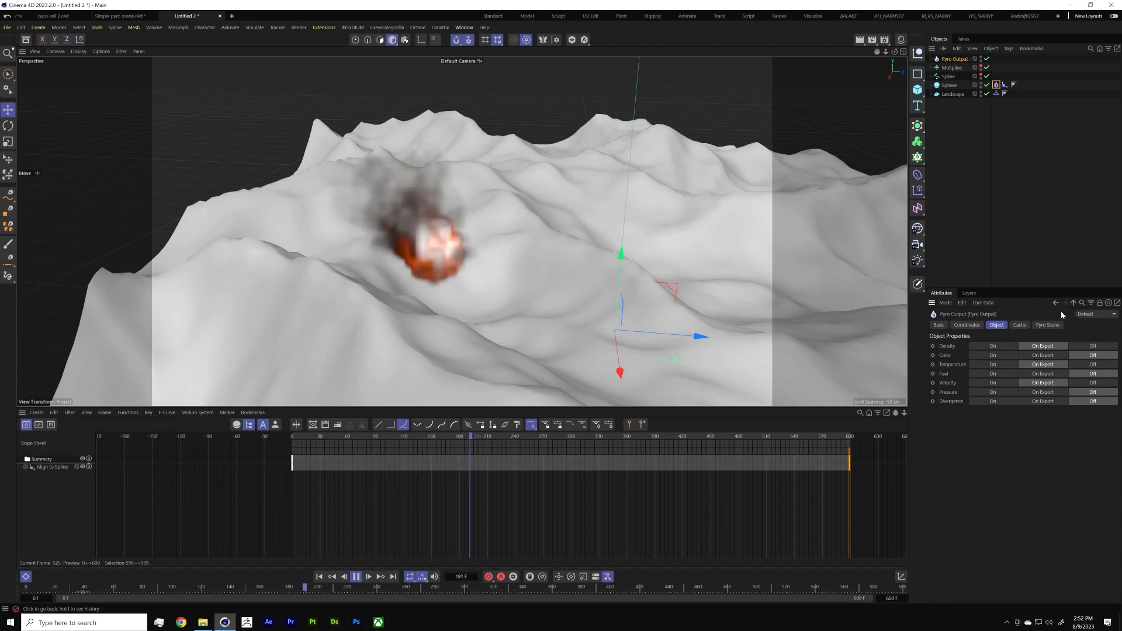
click(995, 346)
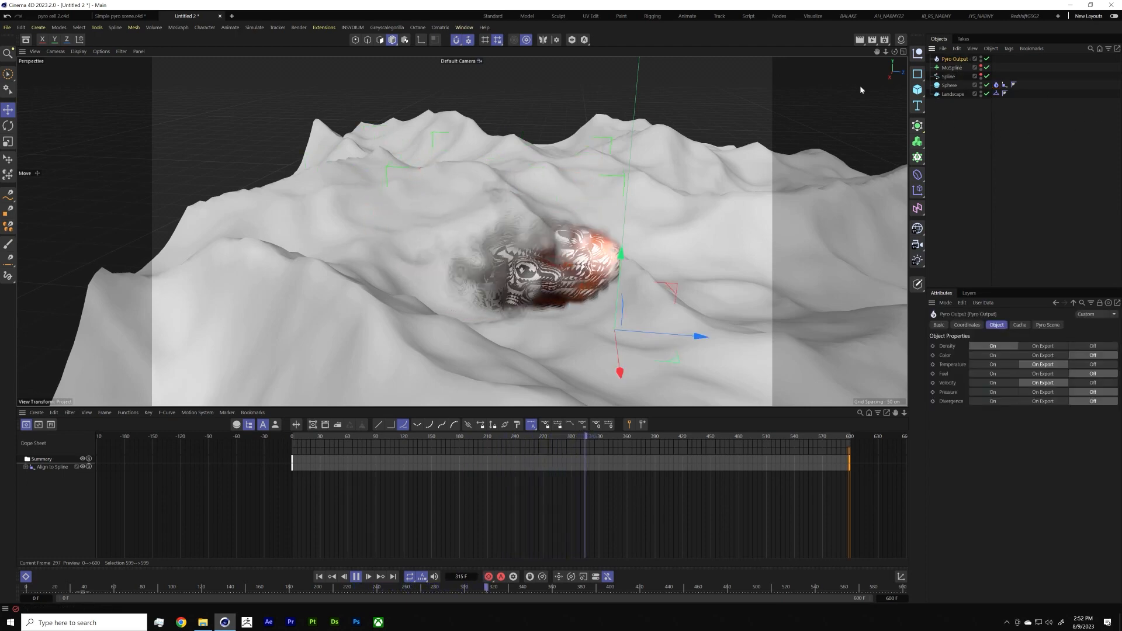
Step: Add a Volume Builder as the parent of the Pyro Output
click(919, 142)
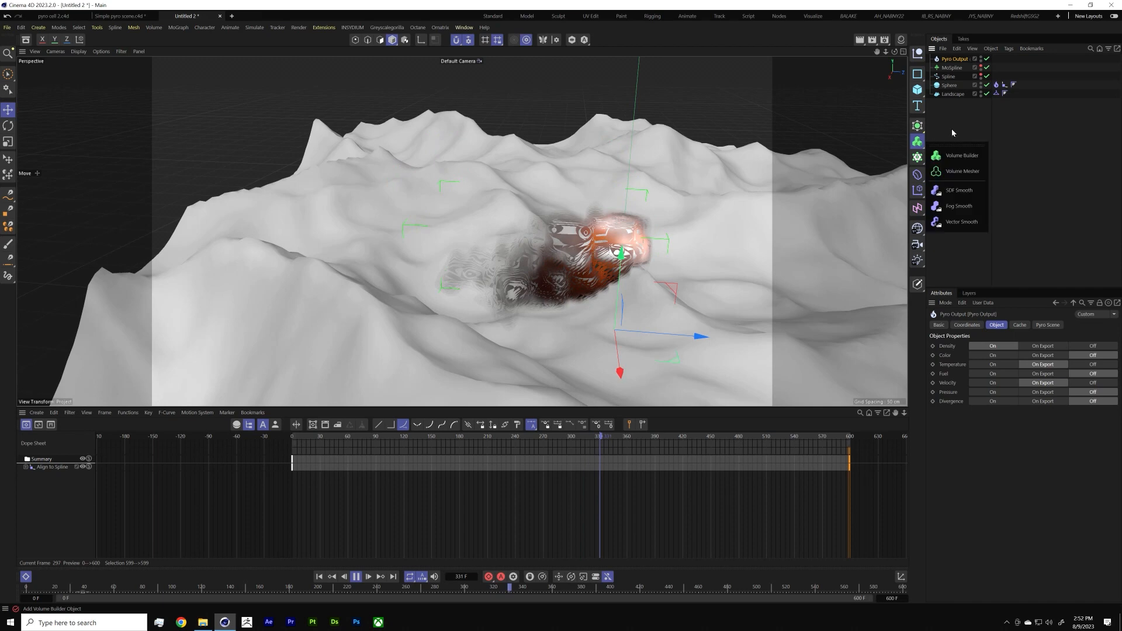
alt+click(968, 159)
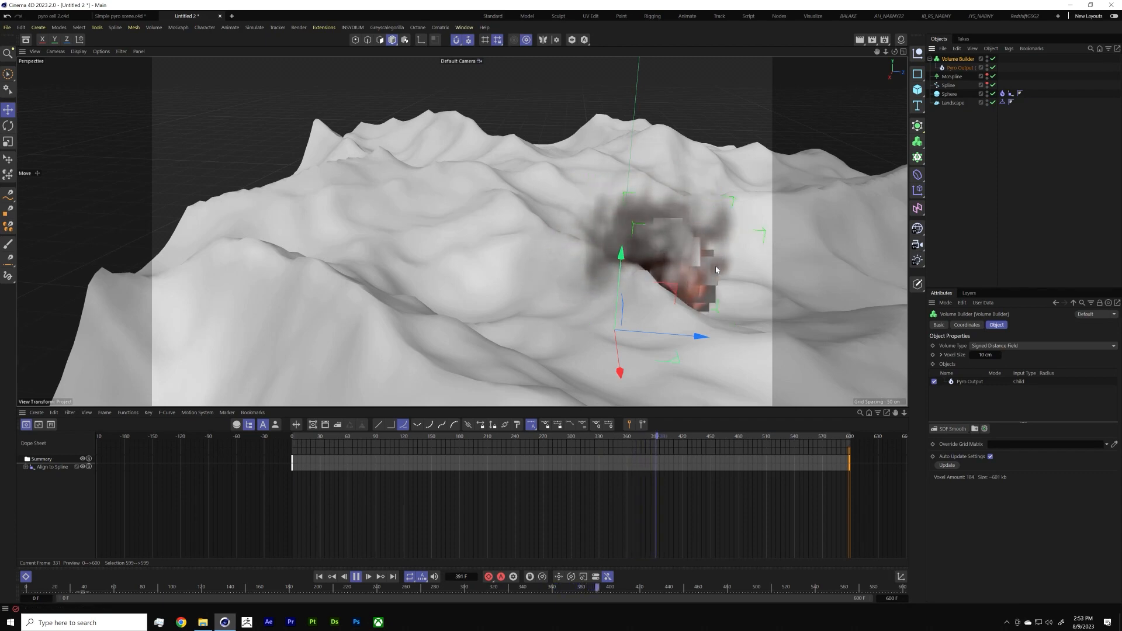
click(970, 128)
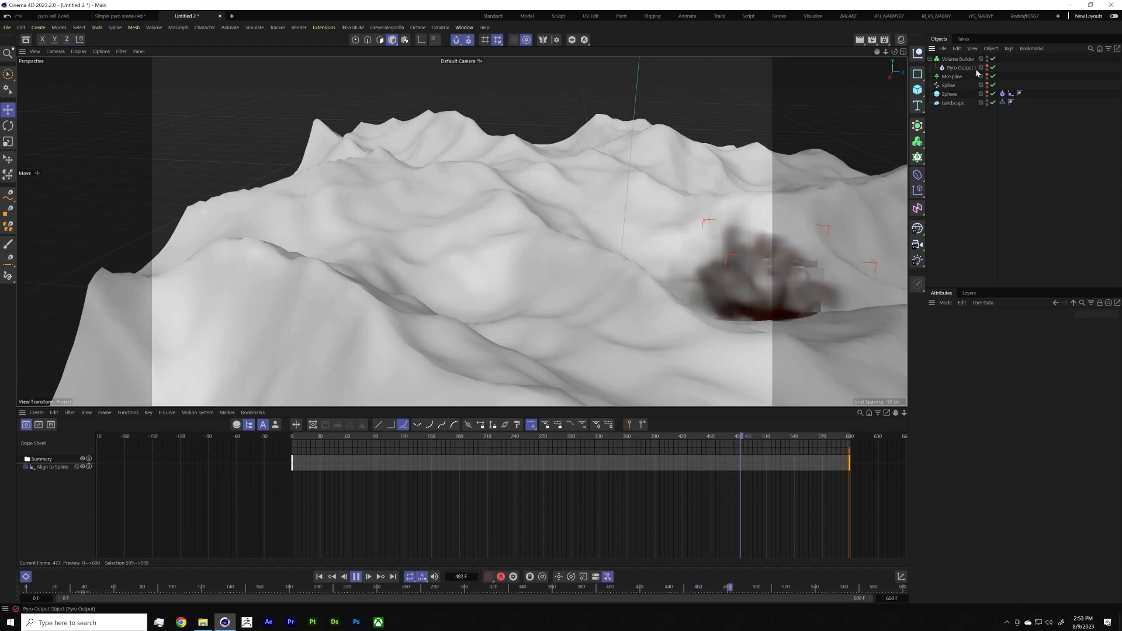
Step: Set the viewport visibility of the Pyro Output's Default Simulation Scene to Off
click(959, 68)
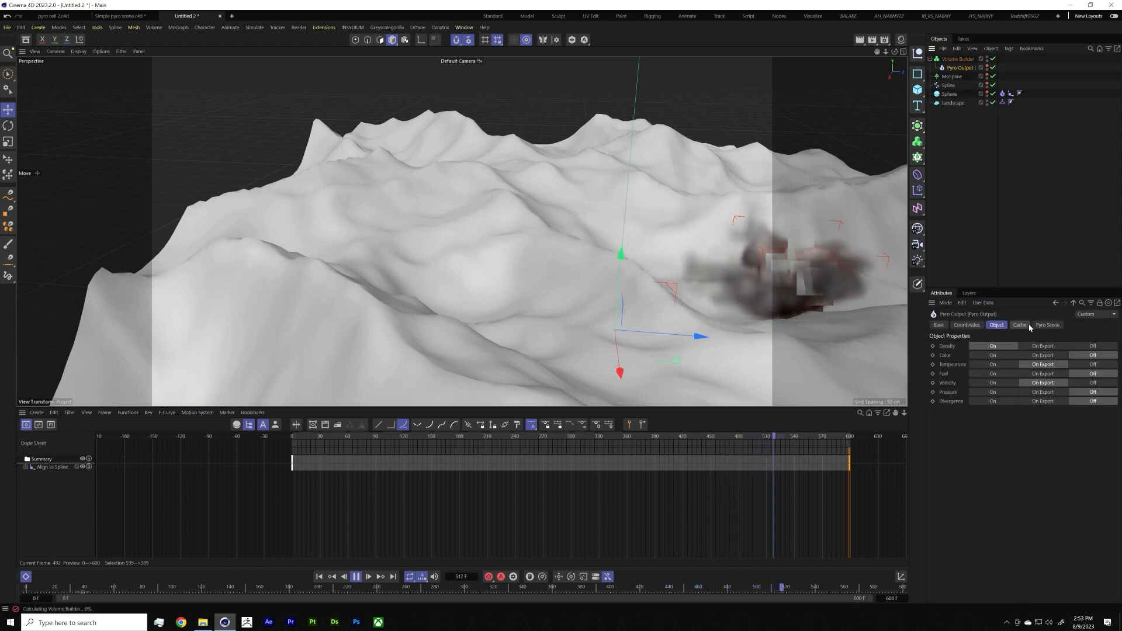
click(1047, 326)
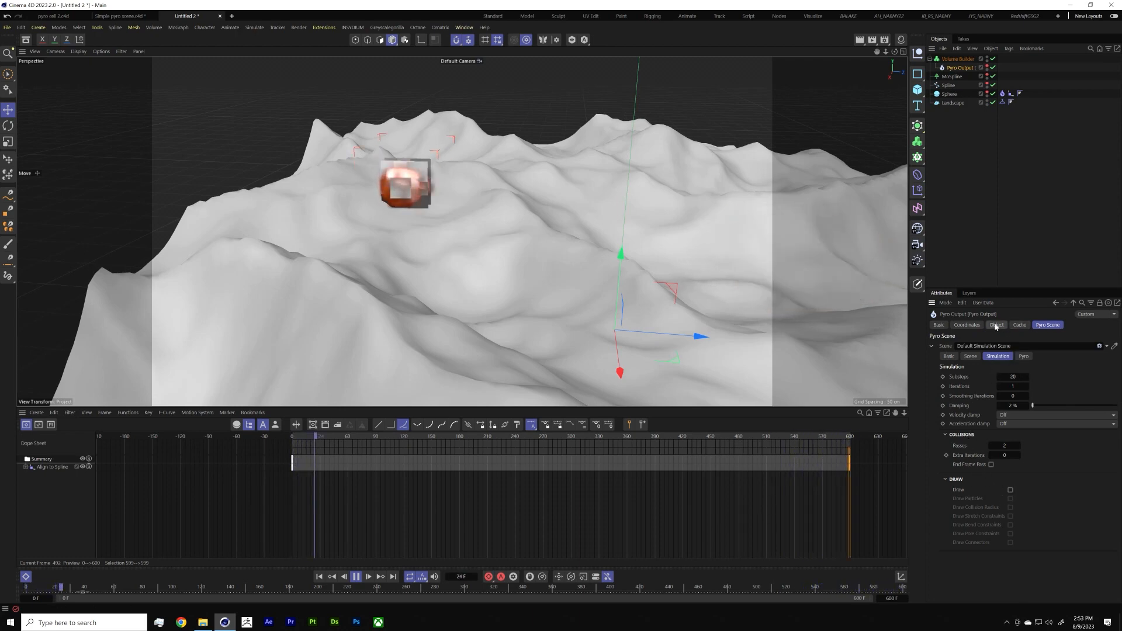
click(971, 357)
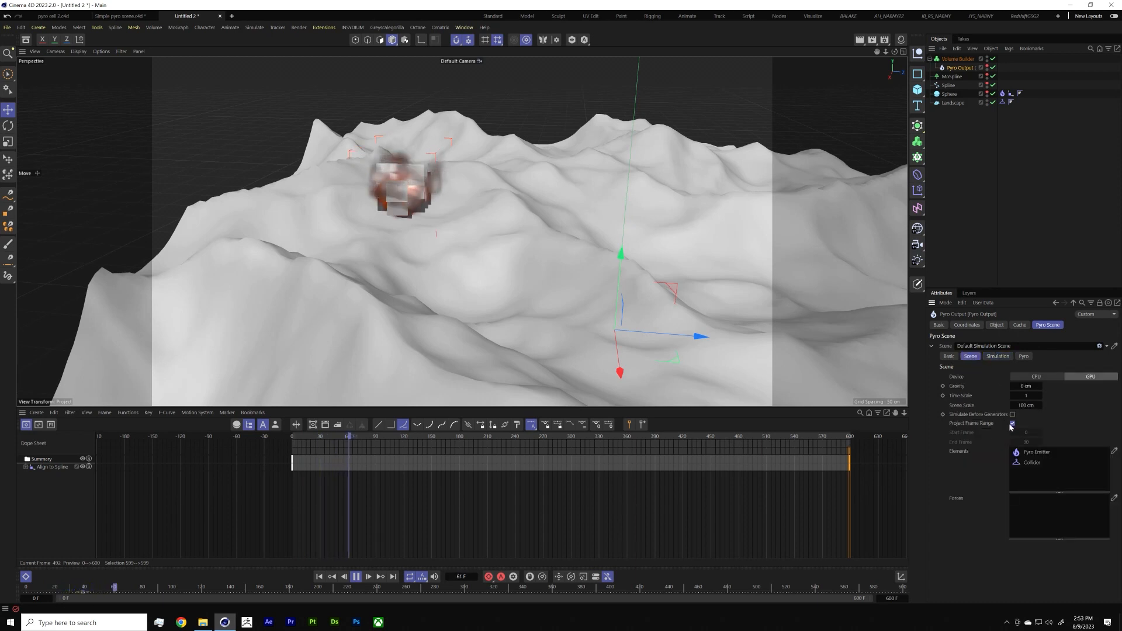
click(1025, 356)
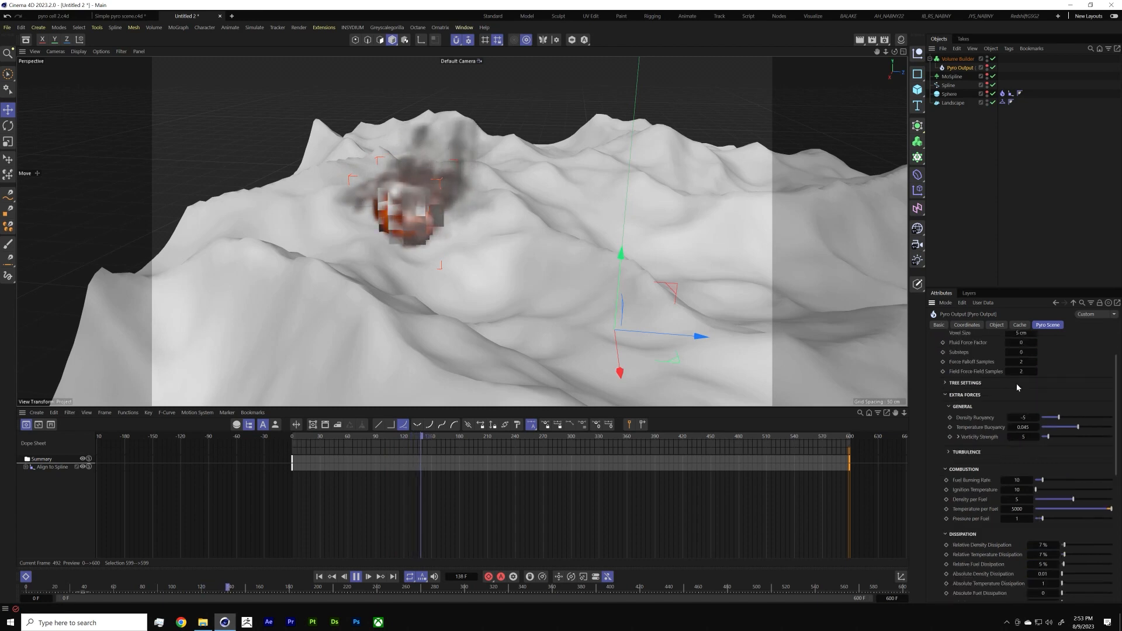
click(951, 356)
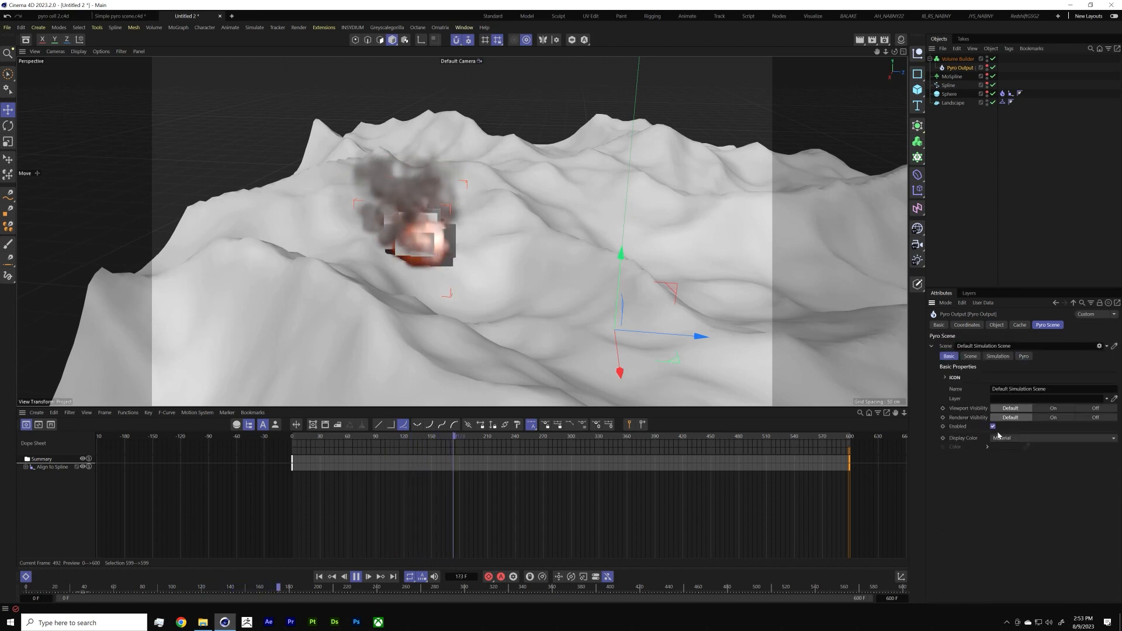
click(1094, 409)
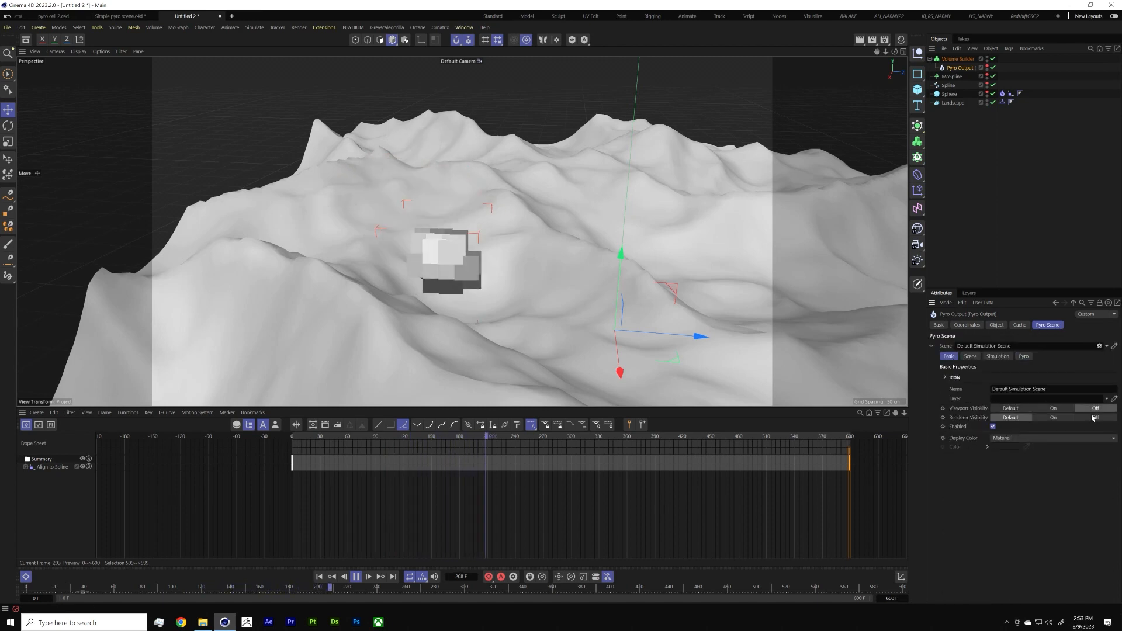
click(989, 161)
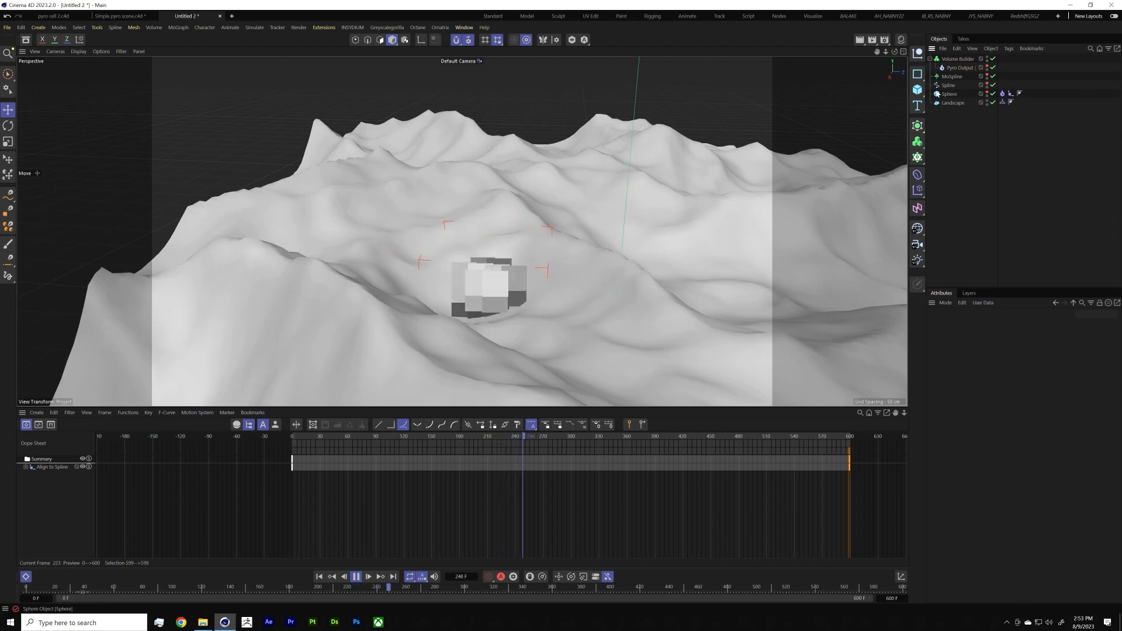
Step: Add a Volume Mesher as the parent of the Volume Builder and view the meshed shape on the landscape
click(956, 59)
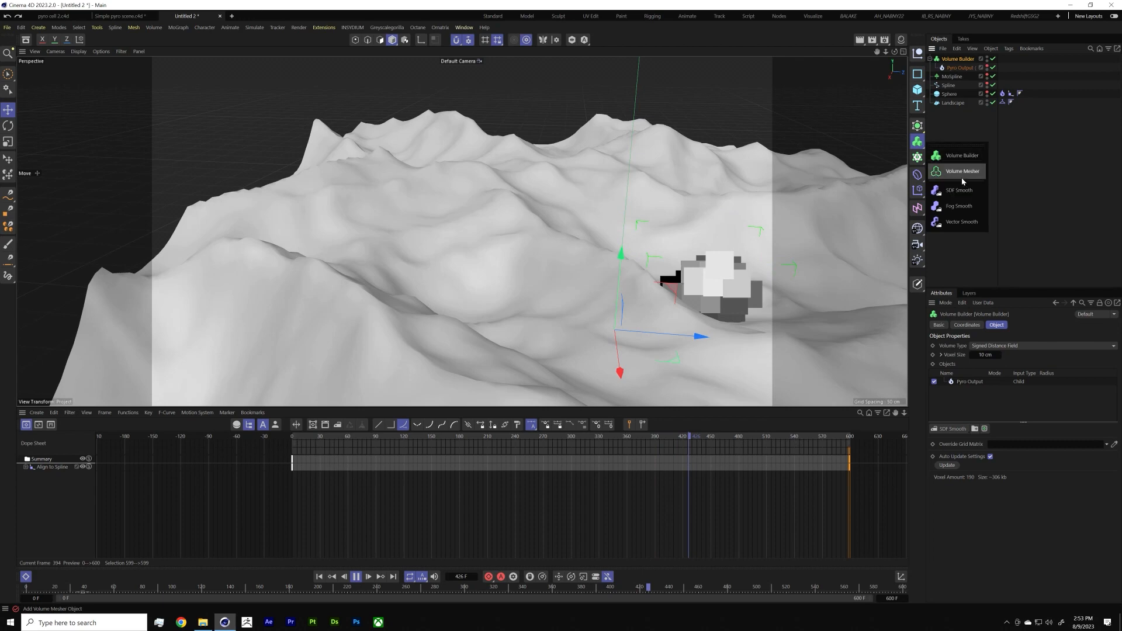
click(962, 182)
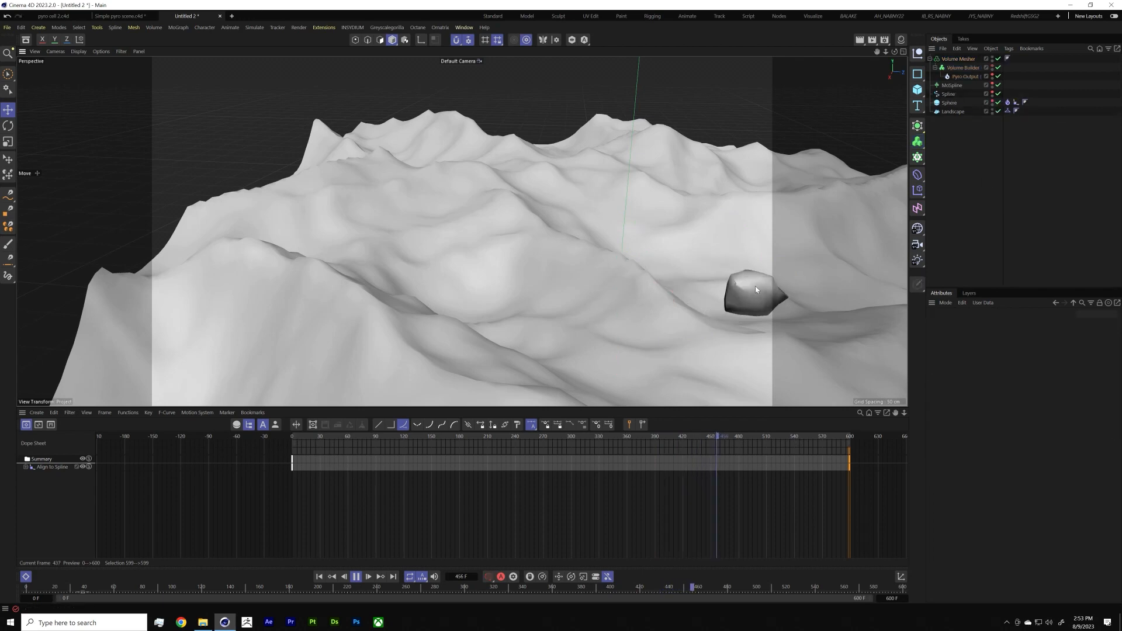
mouse_move(755, 286)
alt+mouse_down()
mouse_move(661, 258)
mouse_move(664, 250)
mouse_move(776, 227)
mouse_move(826, 250)
mouse_move(464, 230)
mouse_move(621, 264)
mouse_move(672, 220)
mouse_move(653, 237)
alt+mouse_up()
mouse_move(516, 265)
alt+mouse_down()
mouse_move(567, 254)
mouse_move(564, 284)
mouse_move(605, 288)
mouse_move(468, 273)
mouse_move(460, 261)
mouse_move(376, 282)
mouse_move(483, 289)
mouse_move(498, 305)
mouse_move(368, 299)
mouse_move(374, 309)
alt+mouse_up()
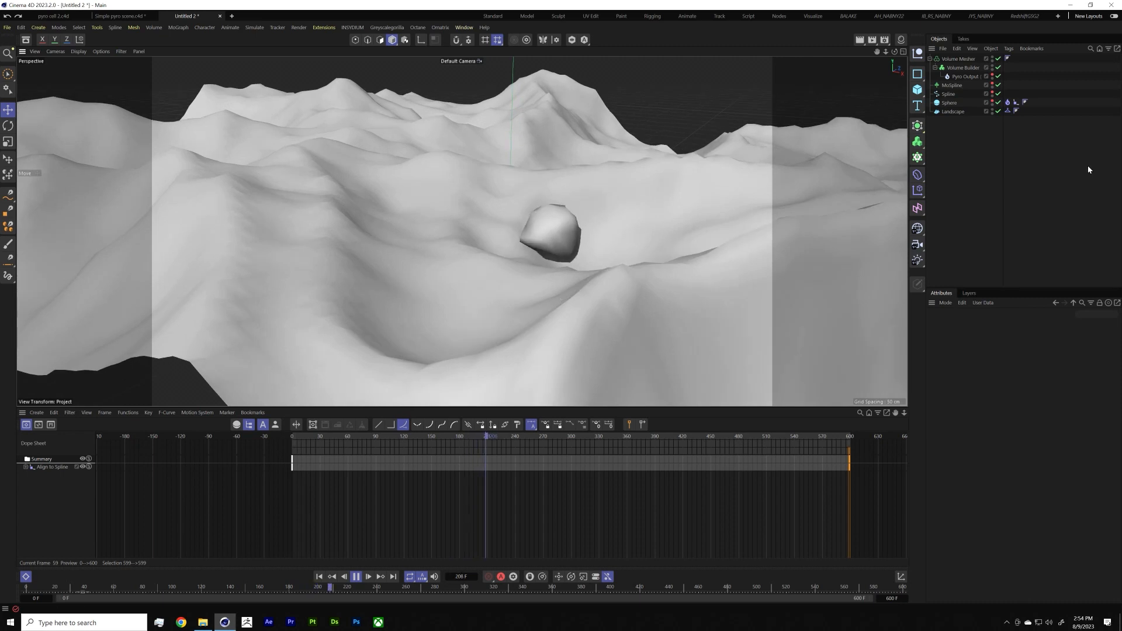
Step: Try a surface thickness of 0.001 cm on the sphere's Pyro Emitter tag
click(965, 77)
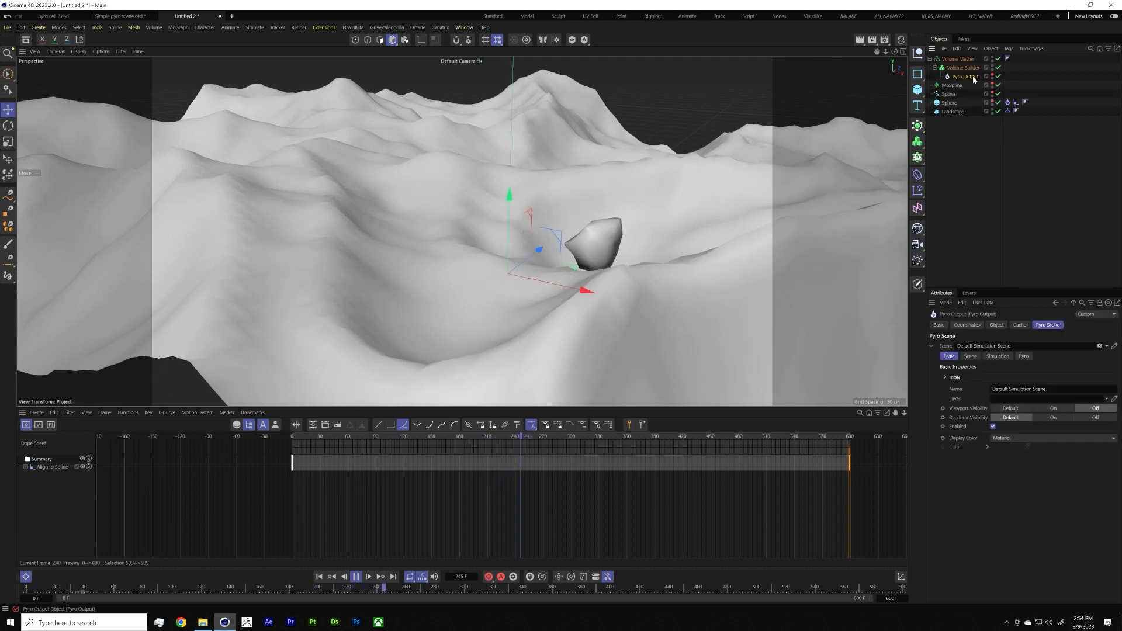
click(1018, 325)
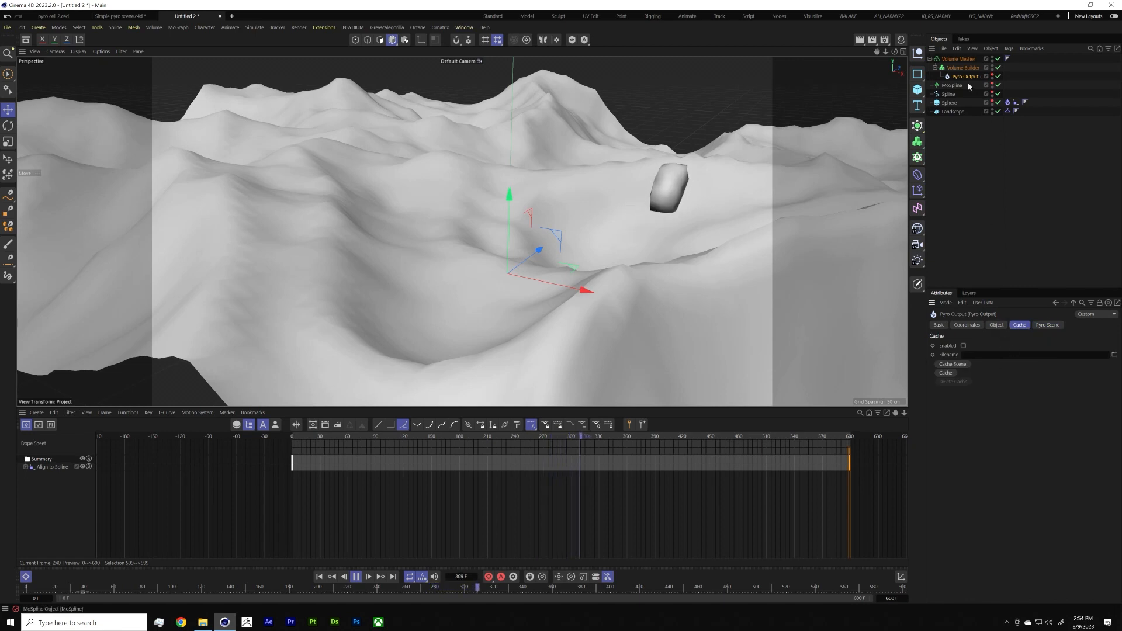
click(1008, 103)
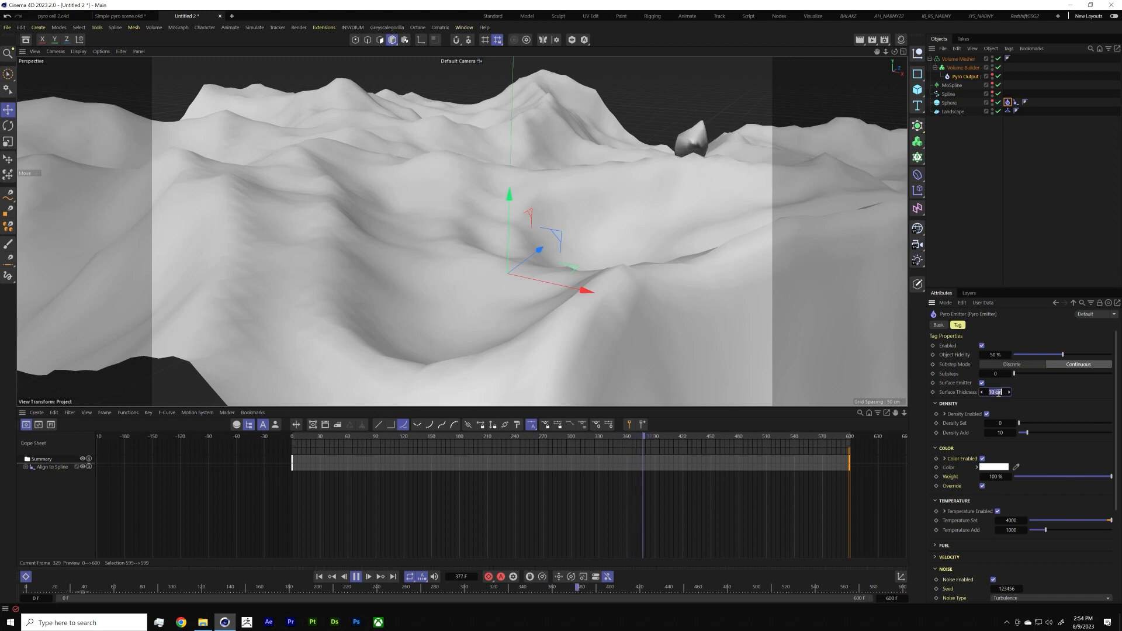
text(0.001)
key(Return)
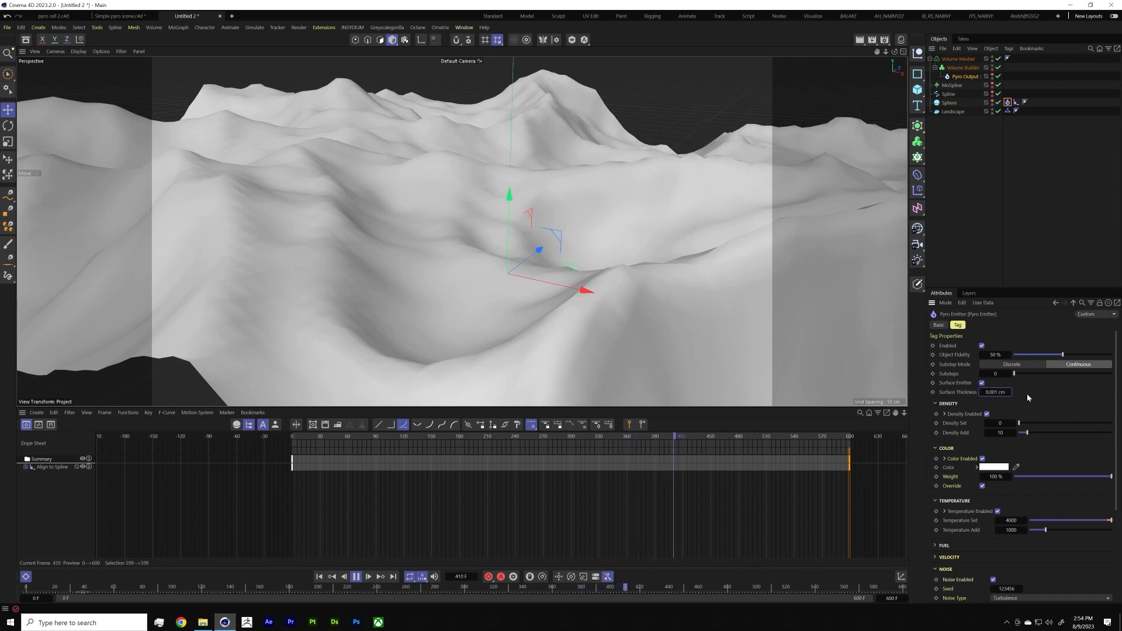
alt+drag(728, 264, 671, 184)
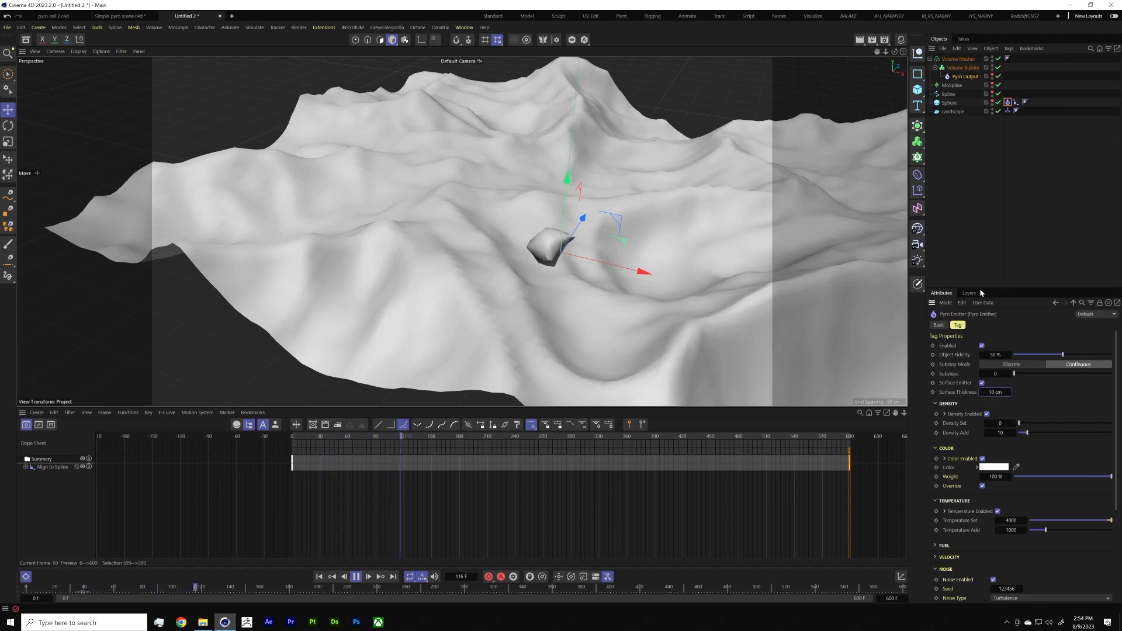
Step: Compare the sphere's Pyro Emitter tag and noise properties with the Pyro Output's cache, object and basic scene settings
click(970, 77)
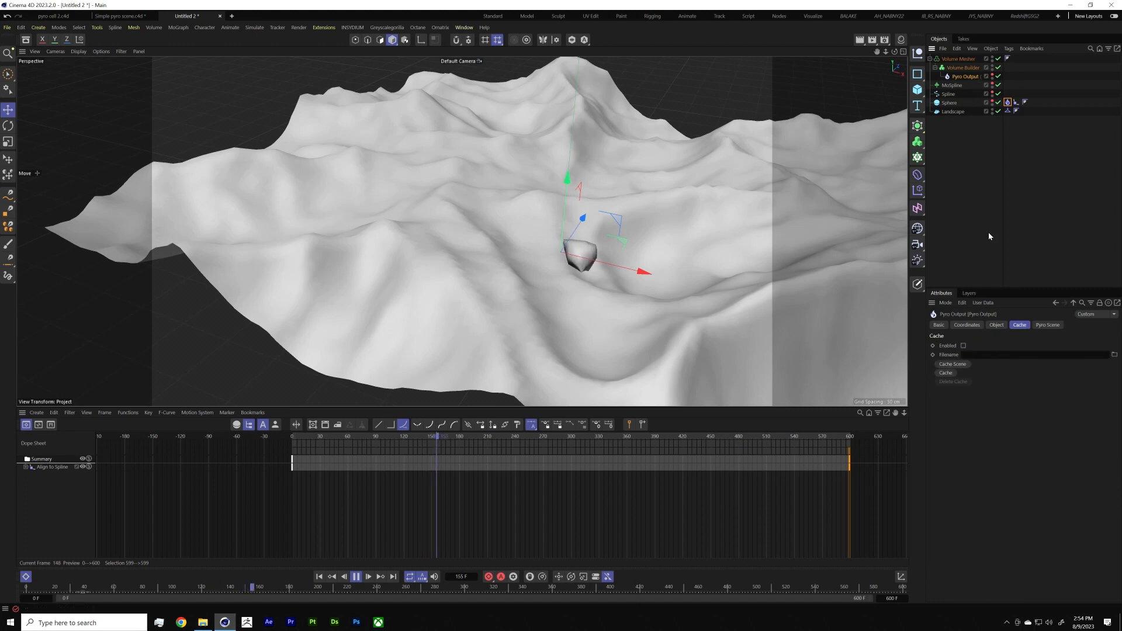
click(1007, 103)
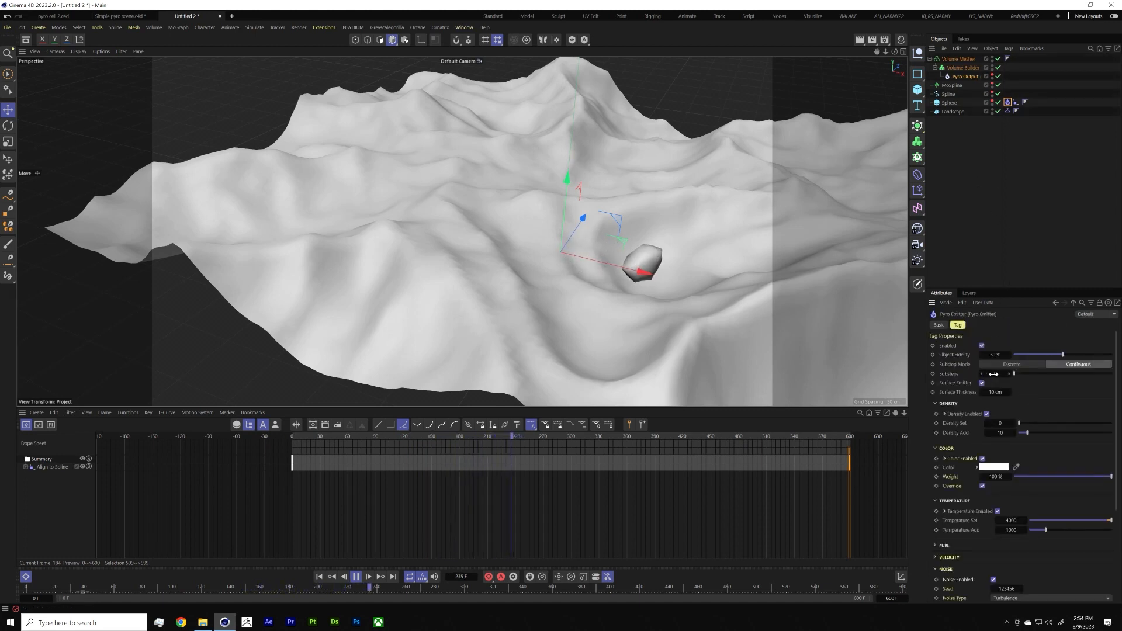
scroll(1029, 462, down, 3)
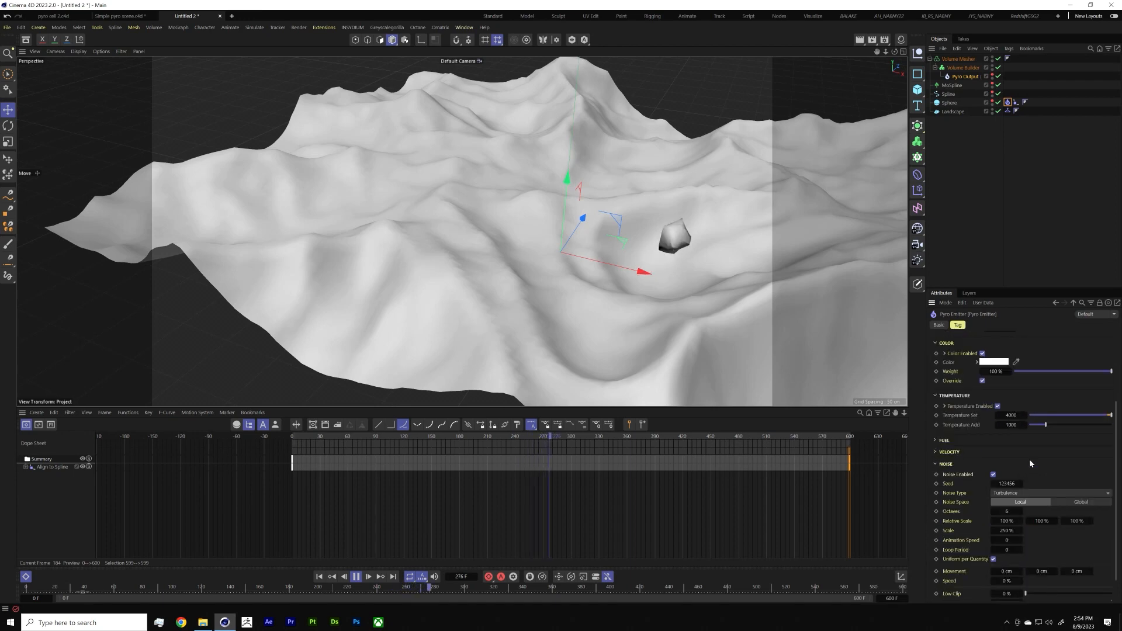
scroll(1033, 461, down, 1)
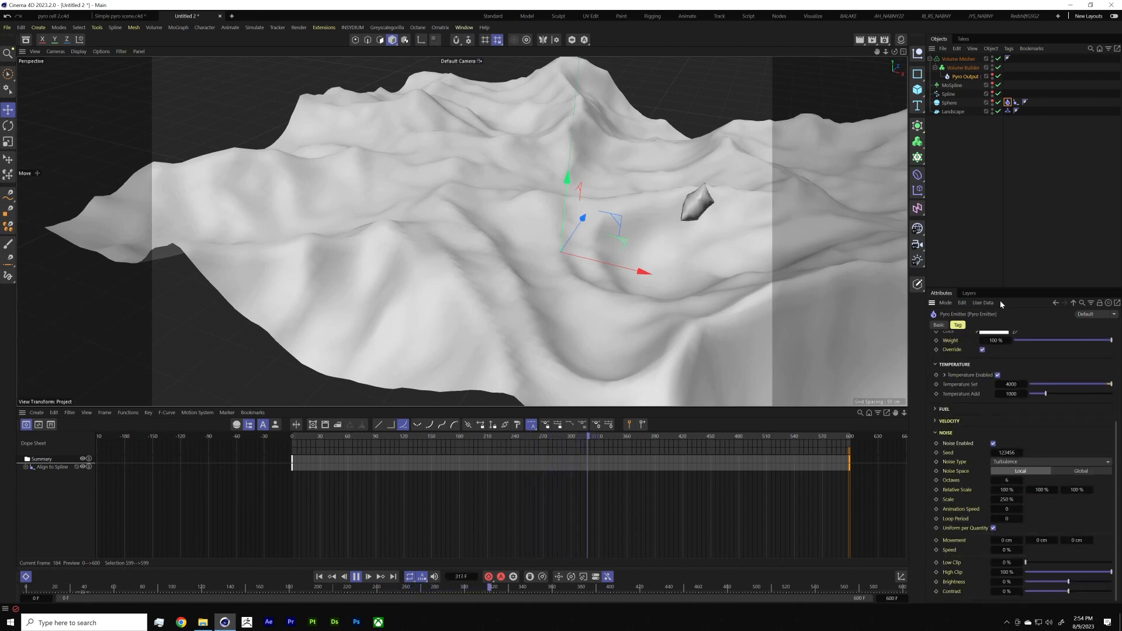
click(967, 77)
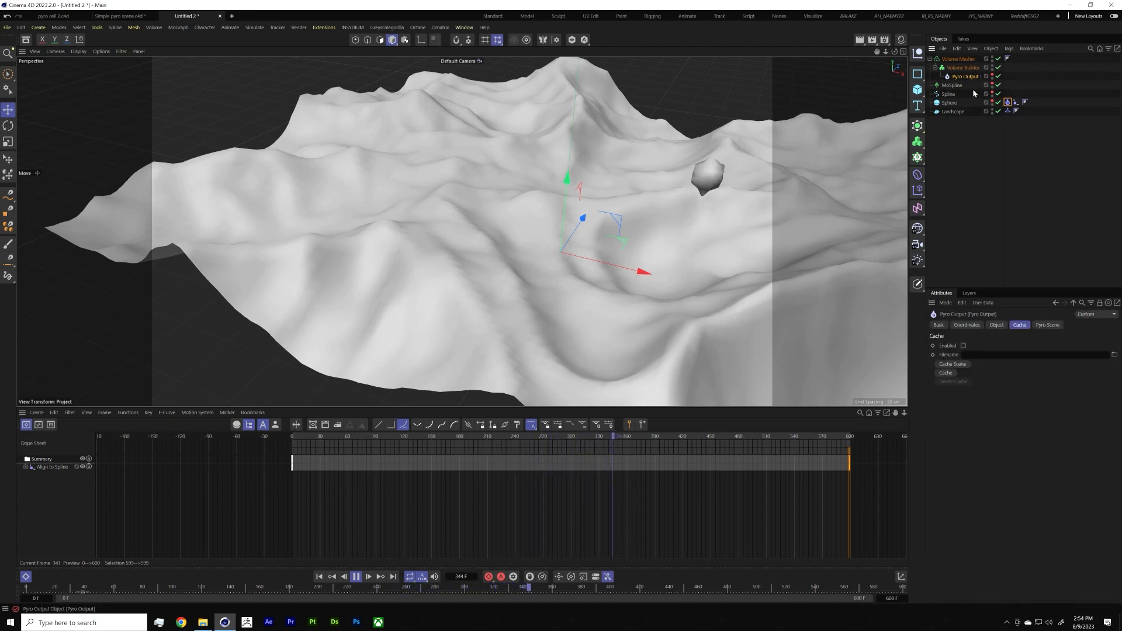
click(997, 325)
click(1049, 325)
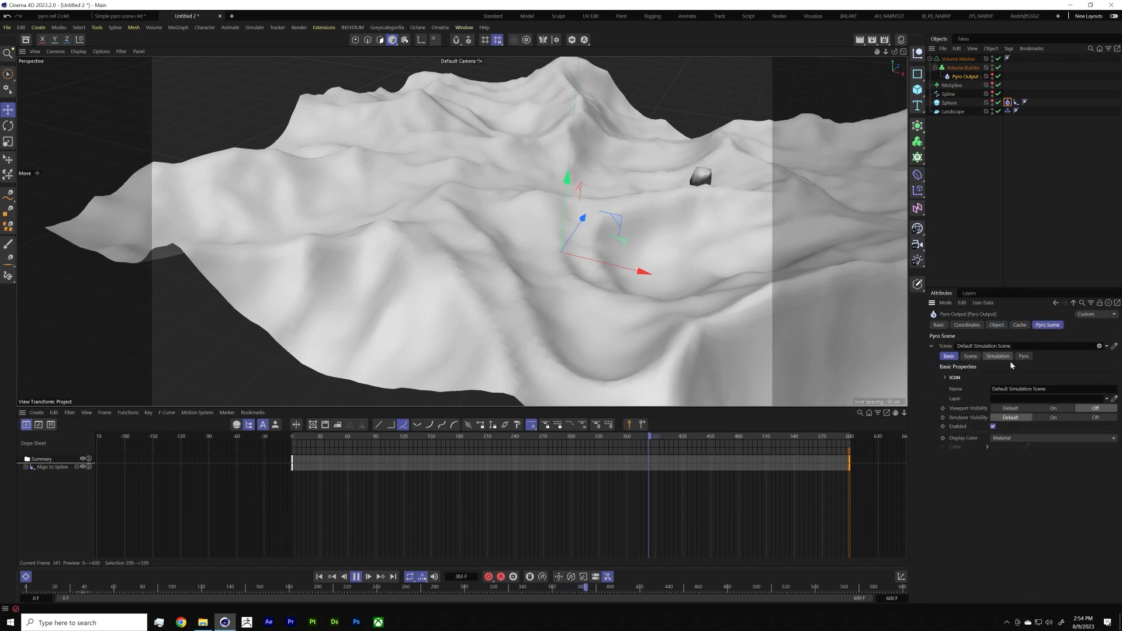
click(1008, 104)
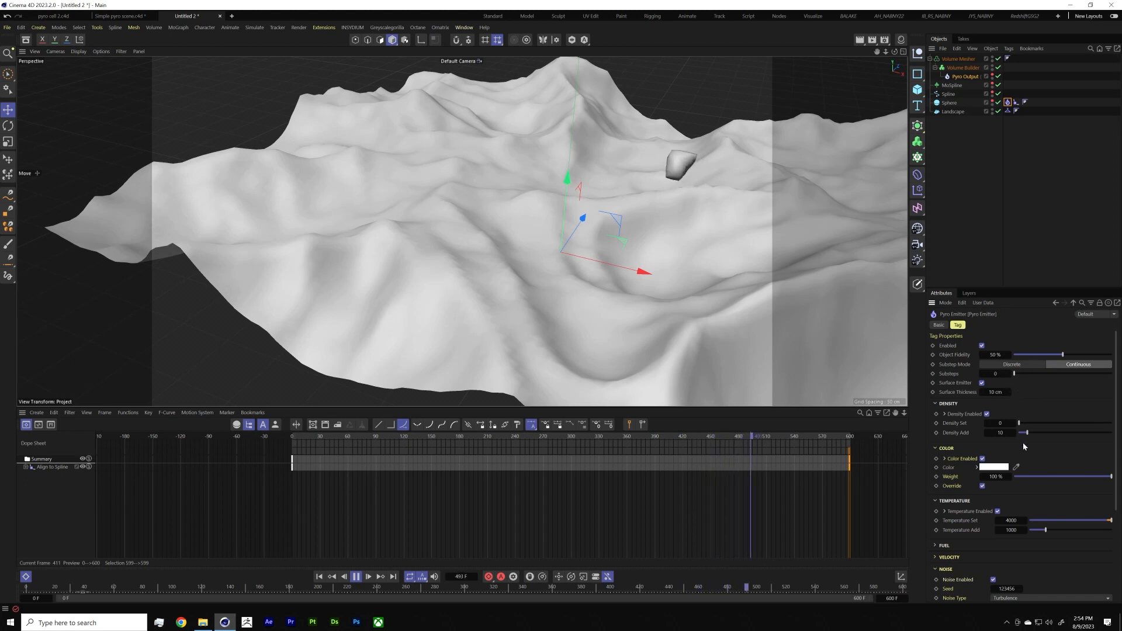
scroll(1024, 446, down, 2)
scroll(1036, 453, down, 3)
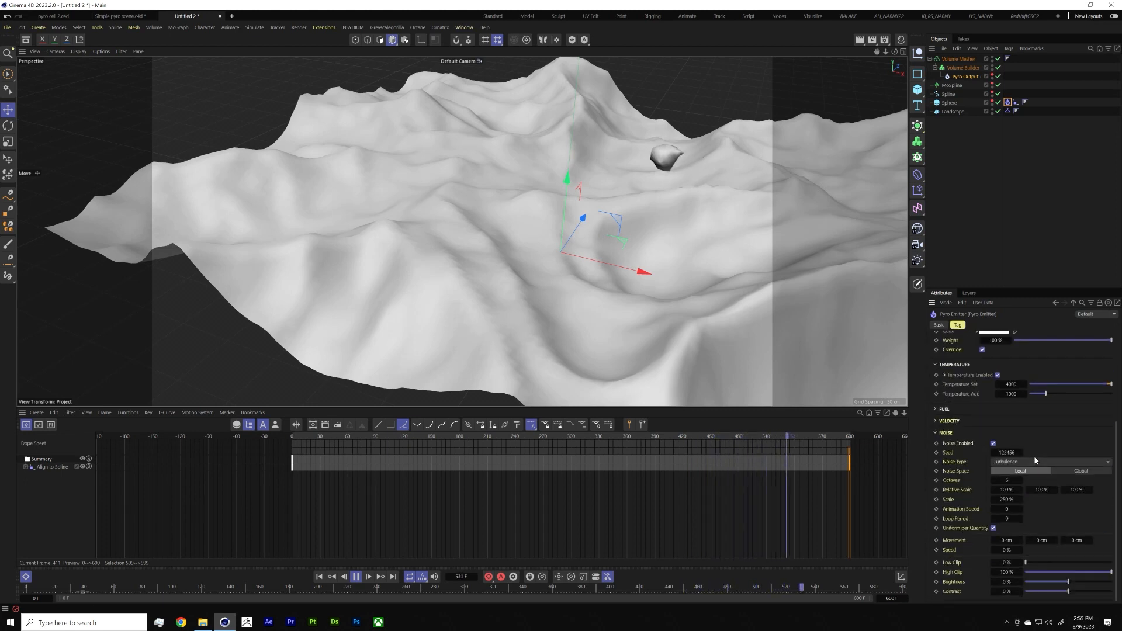
scroll(1050, 506, up, 5)
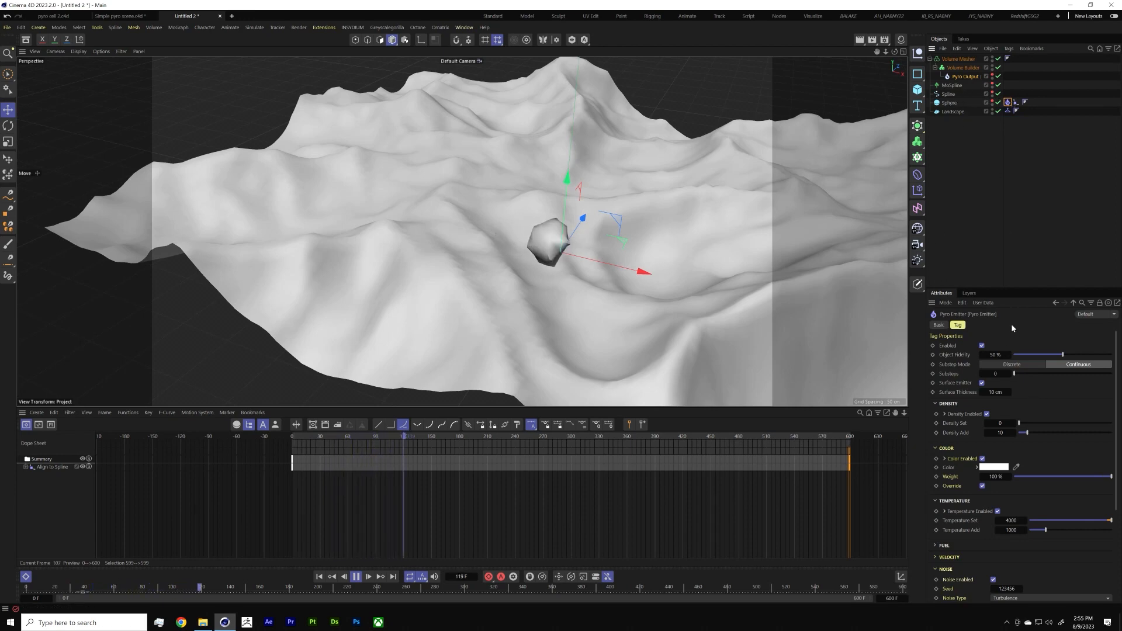
click(950, 104)
click(1008, 102)
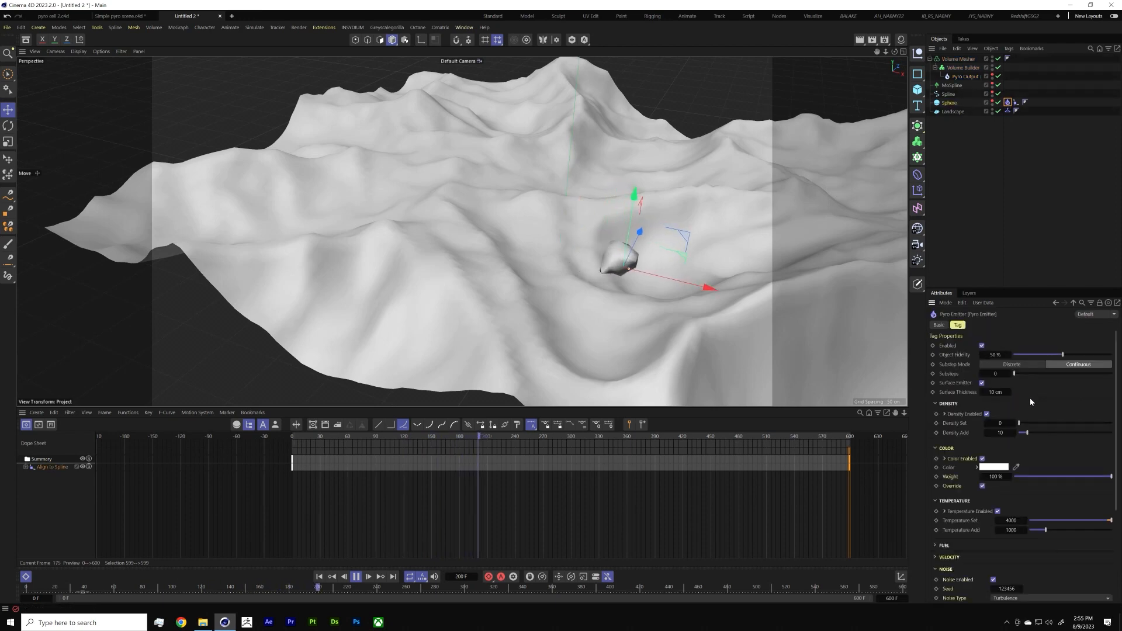
Step: Set the voxel size in the Pyro Output's pyro scene settings to 1 cm
click(966, 76)
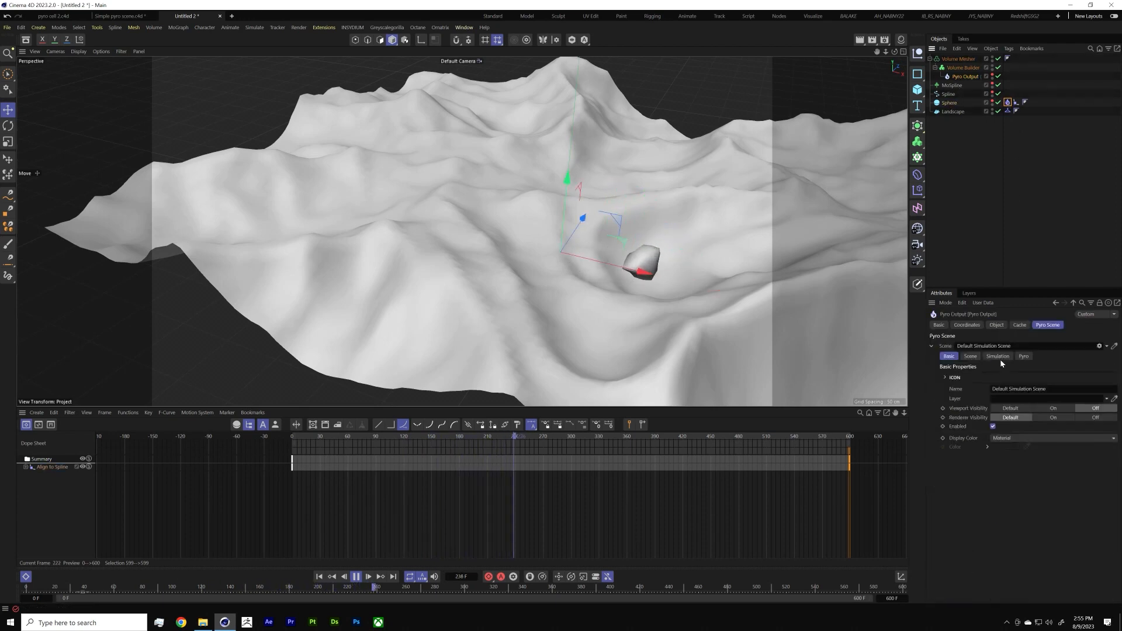
click(1000, 325)
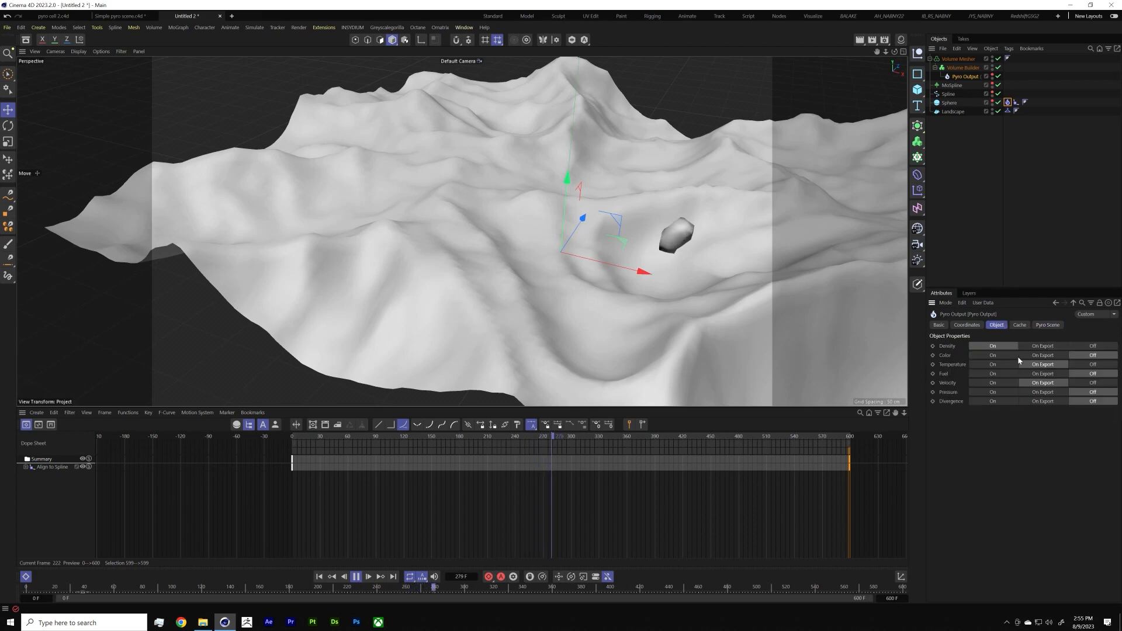
click(1023, 326)
click(1042, 327)
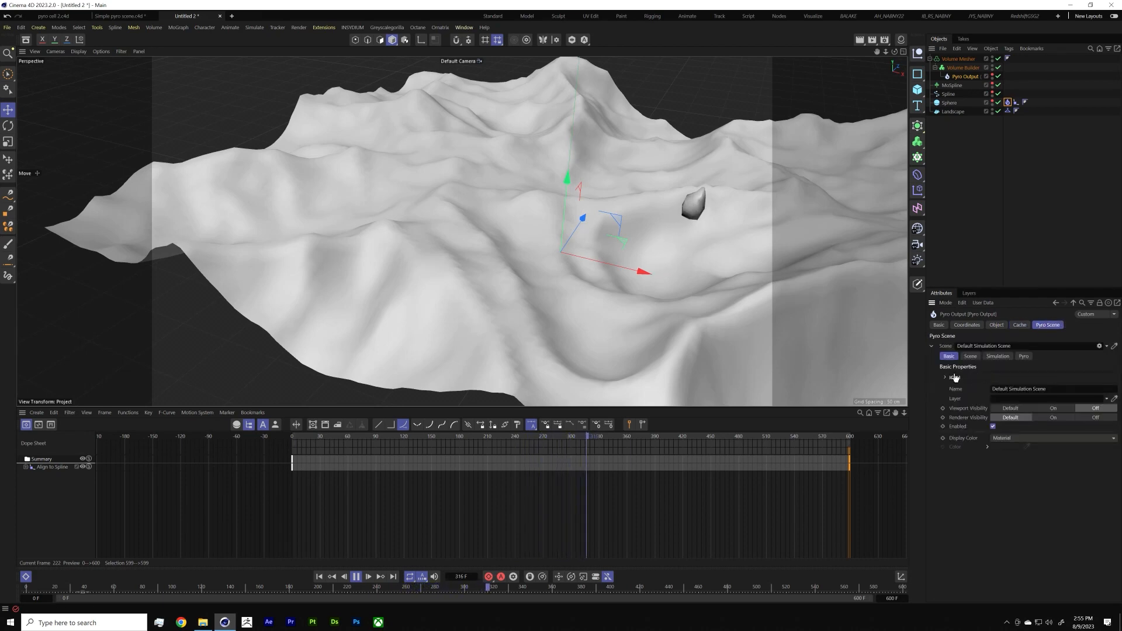
click(970, 357)
click(999, 357)
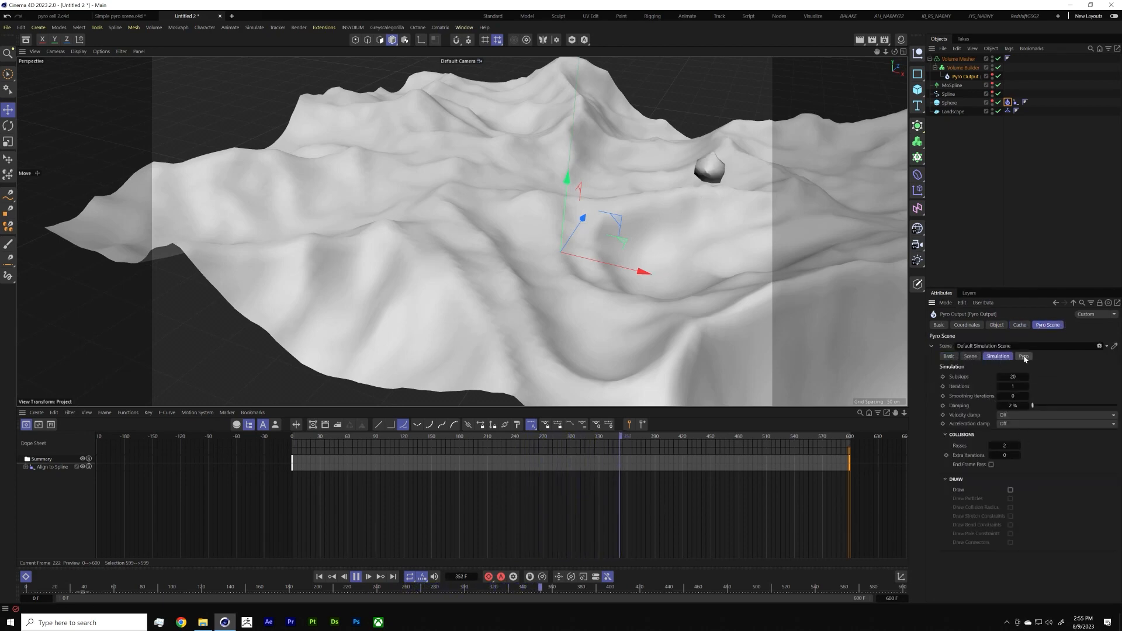
click(1023, 356)
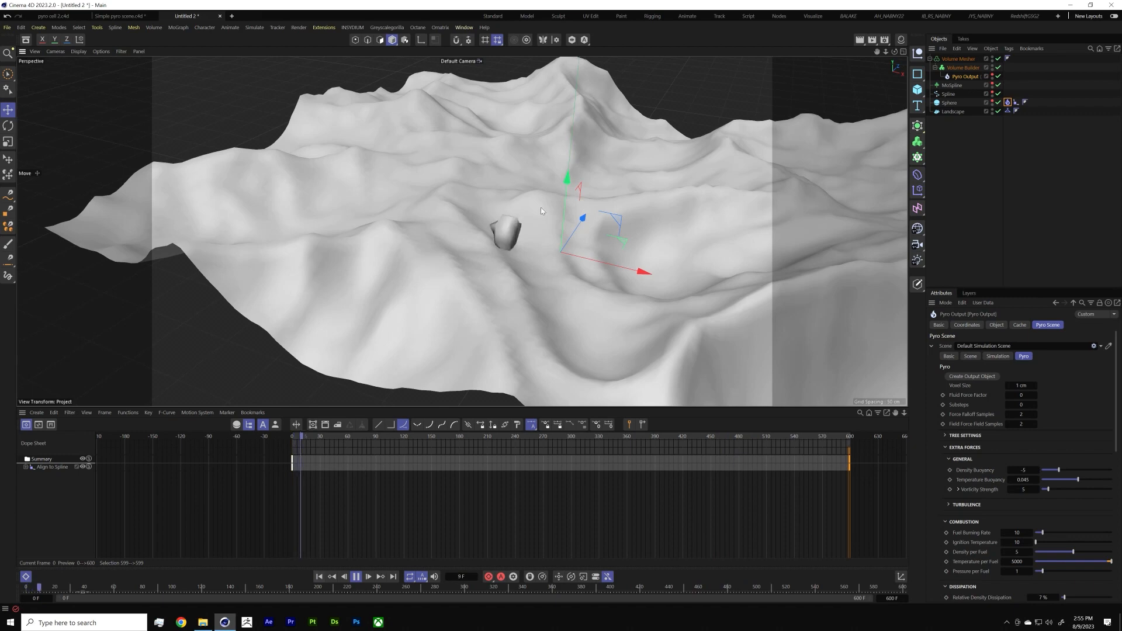
mouse_move(509, 237)
alt+mouse_down()
mouse_move(485, 245)
mouse_move(547, 233)
mouse_move(519, 238)
alt+mouse_up()
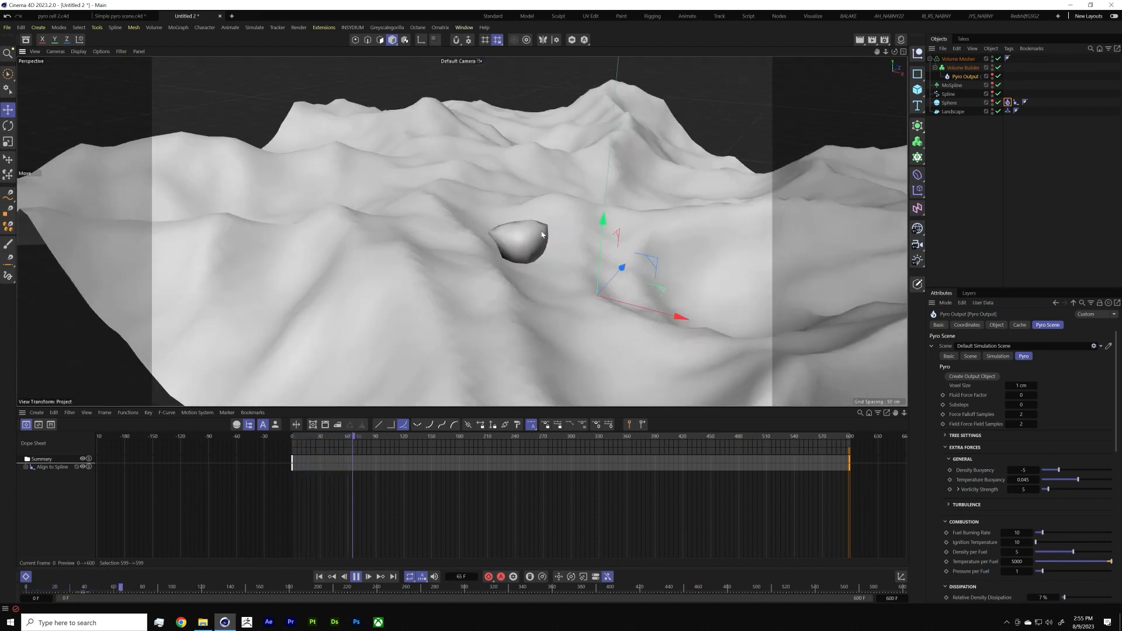
Step: Try a Volume Builder voxel size of 3 cm and examine the resulting mesh up close
click(964, 68)
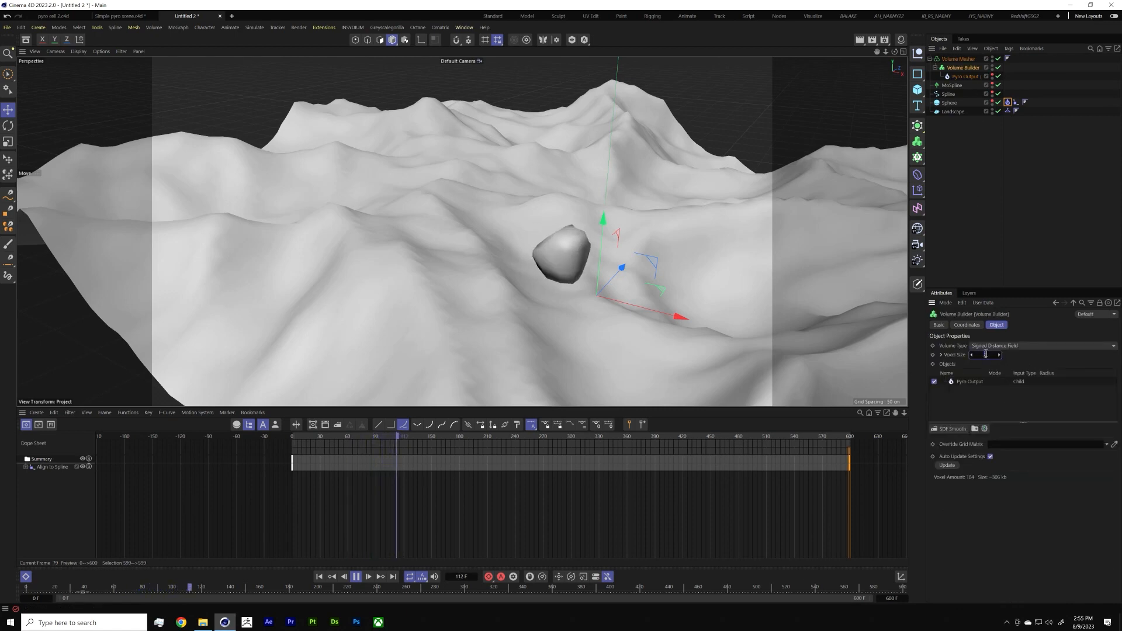
text(3)
key(Return)
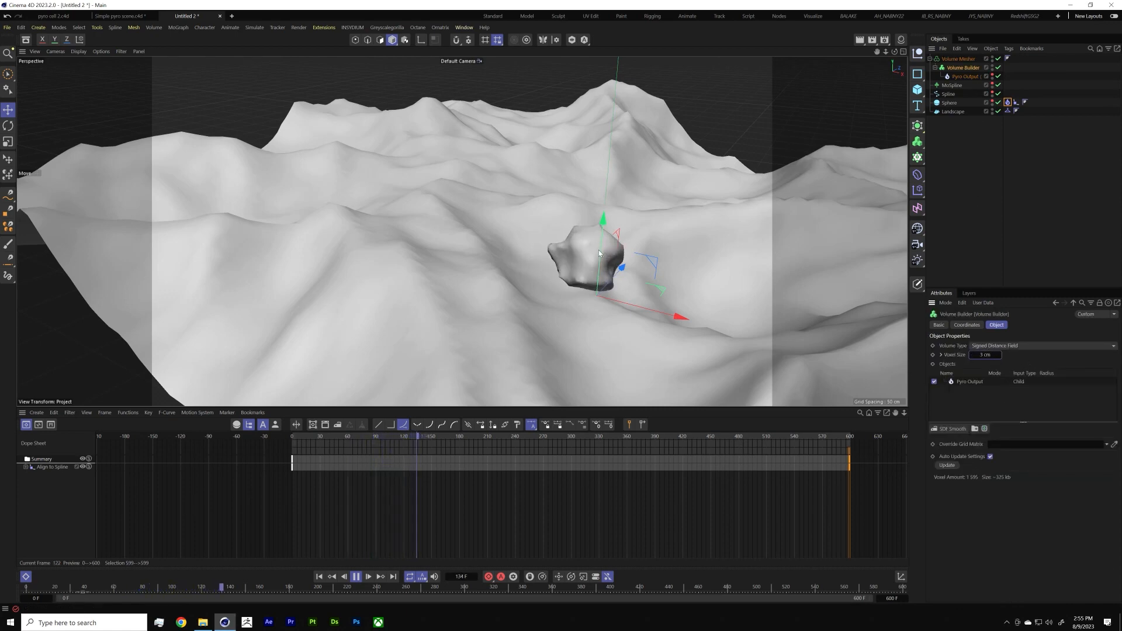
mouse_move(599, 253)
alt+mouse_down()
mouse_move(673, 276)
mouse_move(721, 262)
mouse_move(678, 280)
mouse_move(598, 262)
alt+mouse_up()
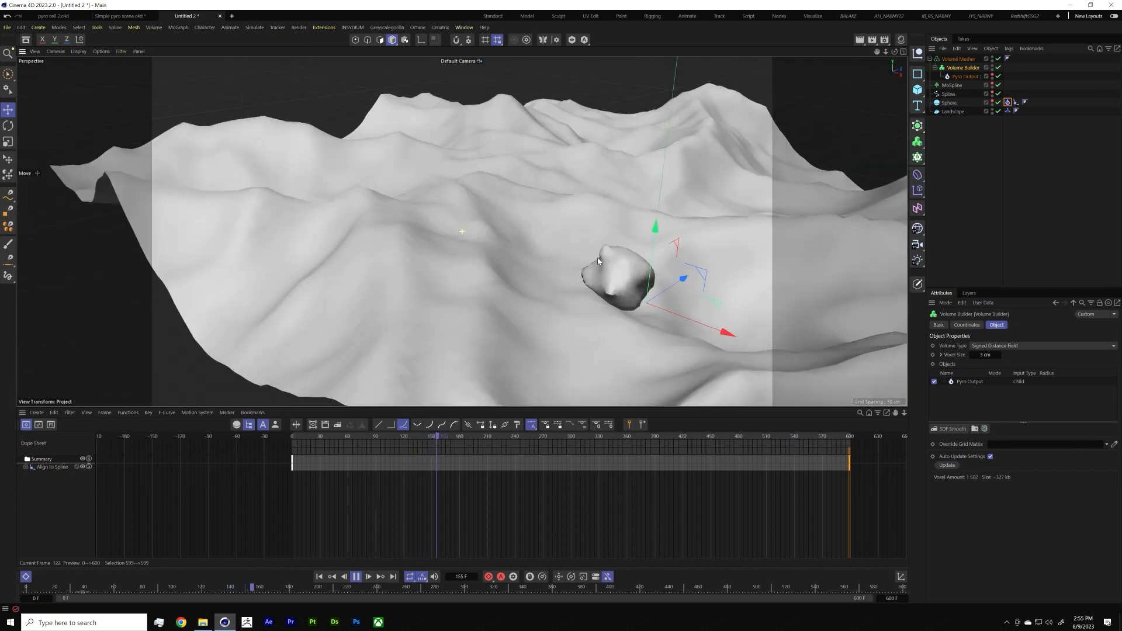
alt+middle_drag(599, 262, 521, 234)
alt+right_drag(521, 234, 673, 316)
alt+drag(690, 351, 717, 318)
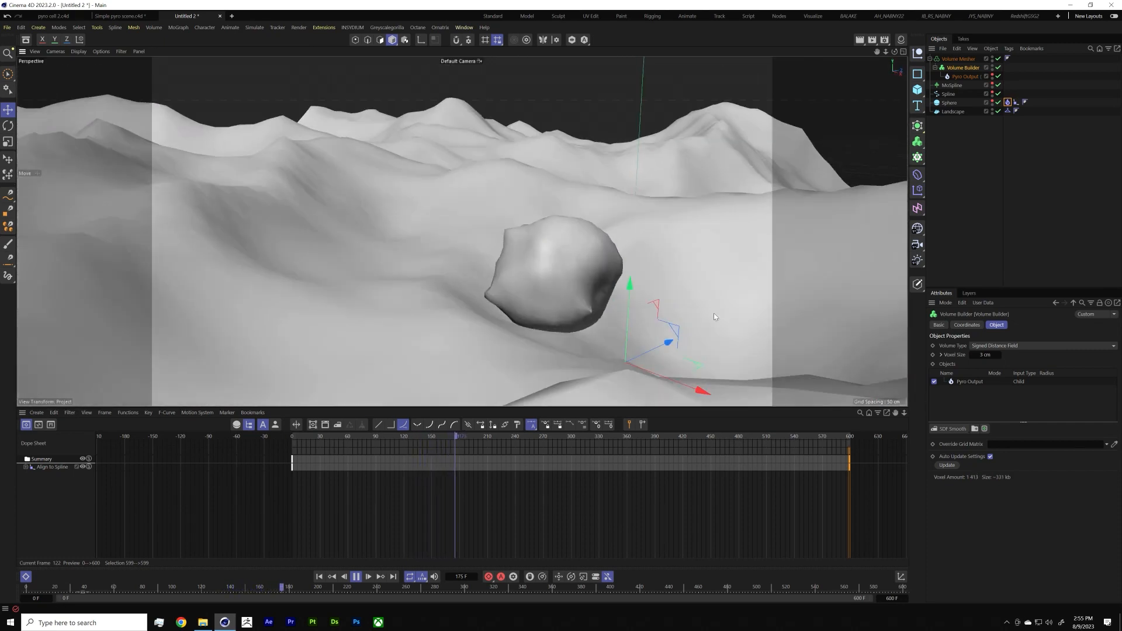
Step: Set the Volume Builder's voxel size to 2 cm
double_click(986, 356)
text(2)
key(Return)
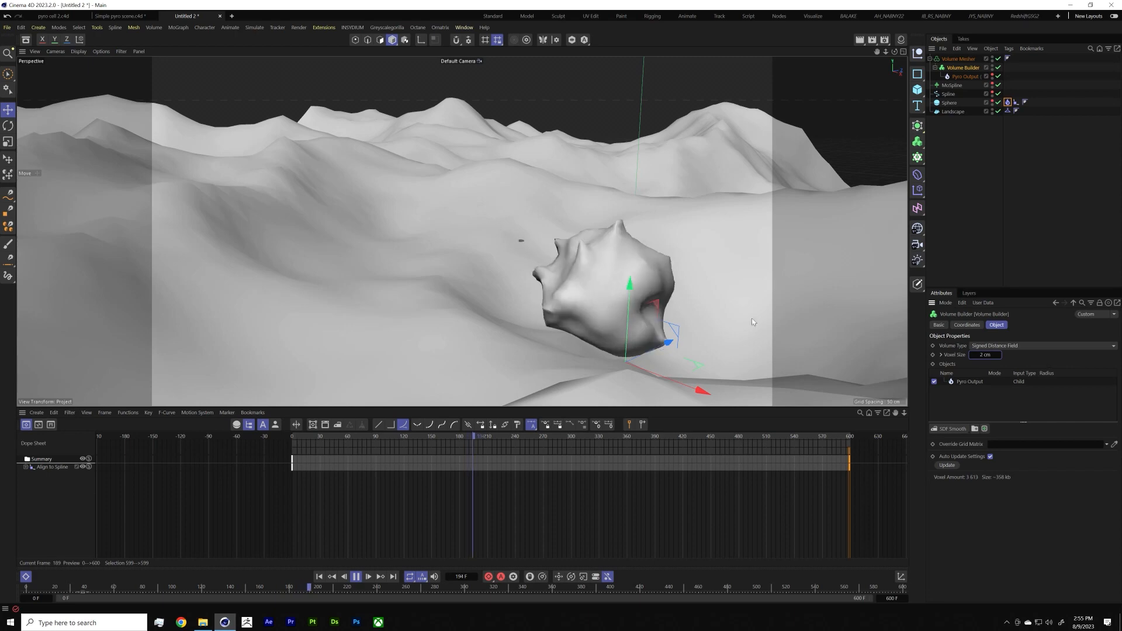
Step: Examine the refined cell mesh from several sides as it crawls across the landscape
alt+drag(753, 322, 655, 269)
alt+drag(586, 293, 642, 298)
alt+drag(462, 231, 663, 229)
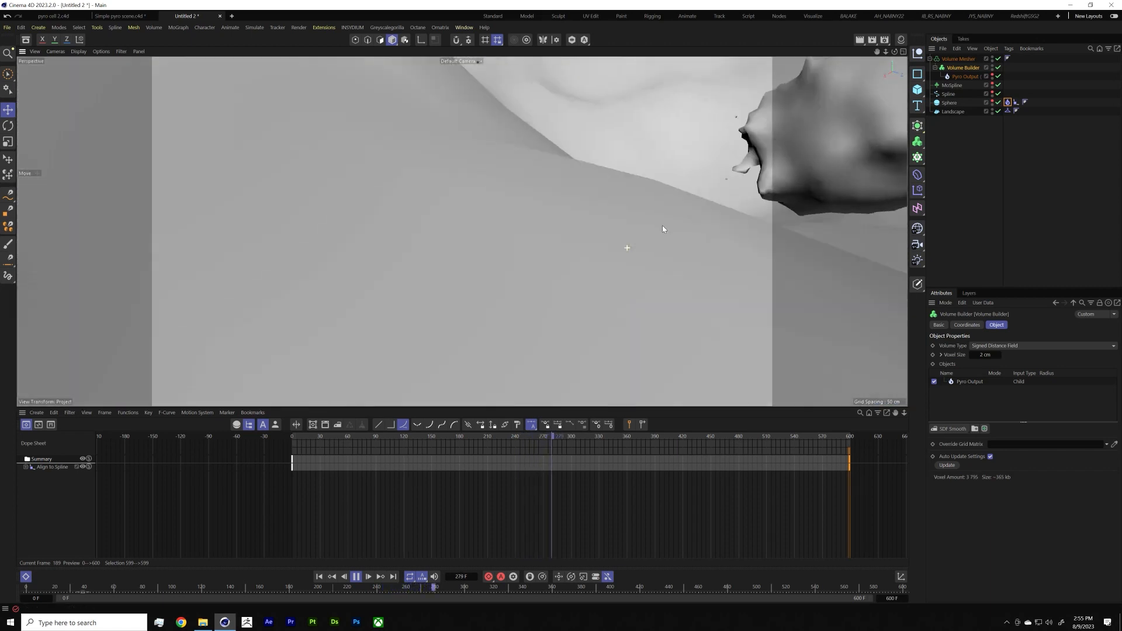
alt+right_drag(663, 229, 887, 230)
alt+drag(462, 230, 520, 182)
alt+drag(674, 177, 744, 198)
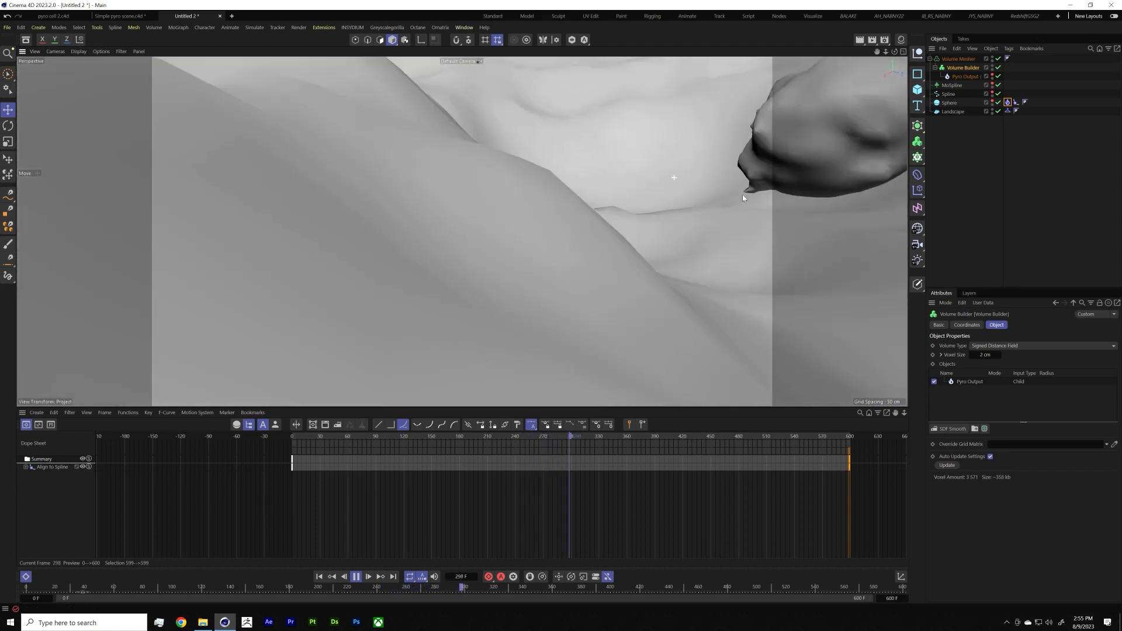
alt+middle_drag(717, 170, 271, 243)
mouse_move(271, 212)
alt+mouse_down()
mouse_move(273, 249)
mouse_move(420, 201)
mouse_move(433, 177)
mouse_move(514, 169)
alt+mouse_up()
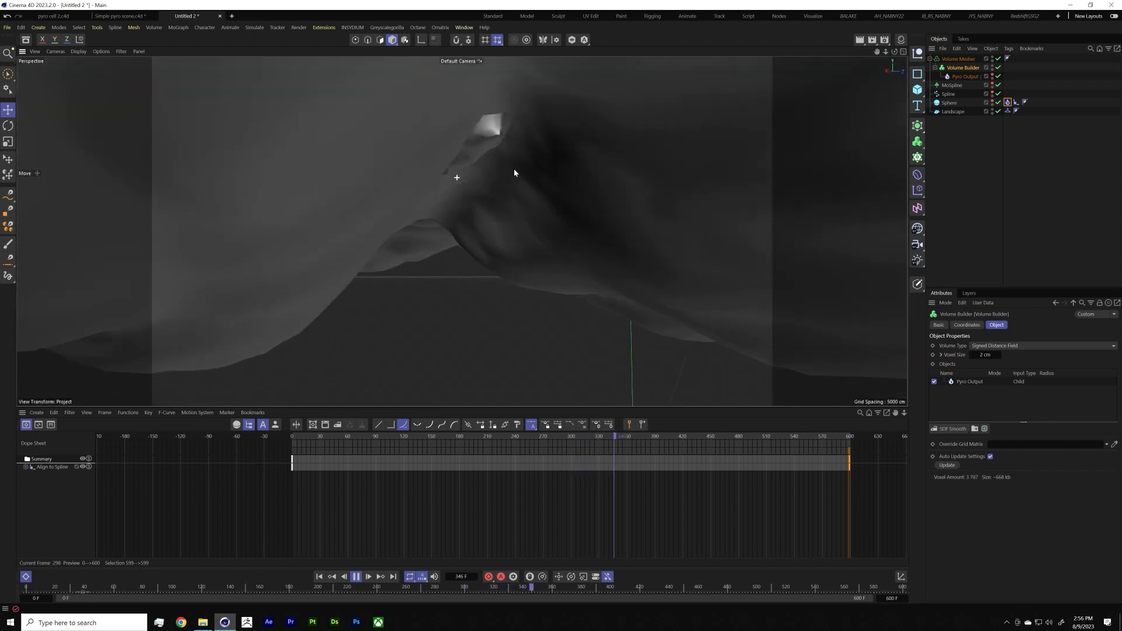
click(955, 92)
key(e)
drag(634, 380, 641, 369)
alt+drag(680, 252, 723, 225)
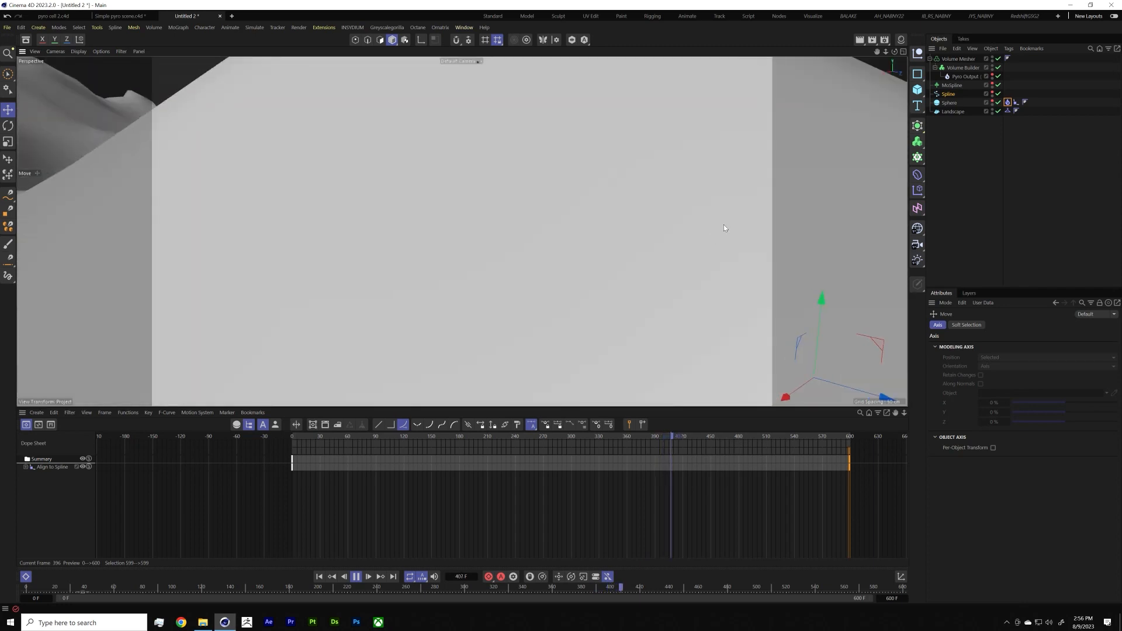
alt+right_drag(724, 225, 464, 233)
alt+right_drag(613, 226, 659, 237)
alt+drag(658, 236, 479, 280)
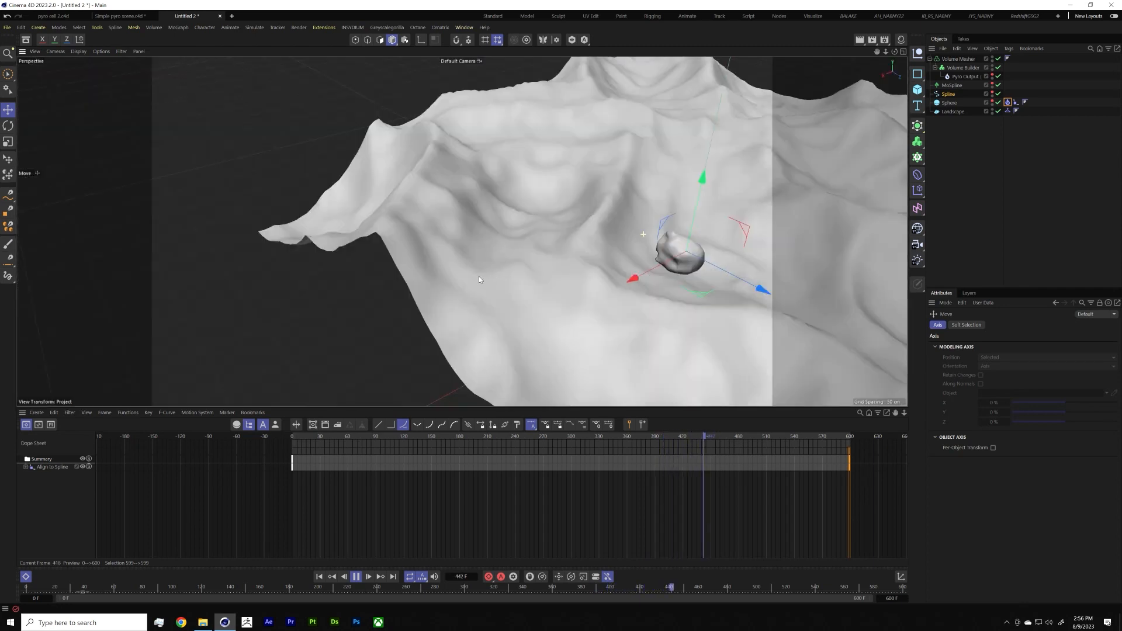
alt+right_drag(479, 279, 619, 272)
alt+drag(709, 234, 707, 209)
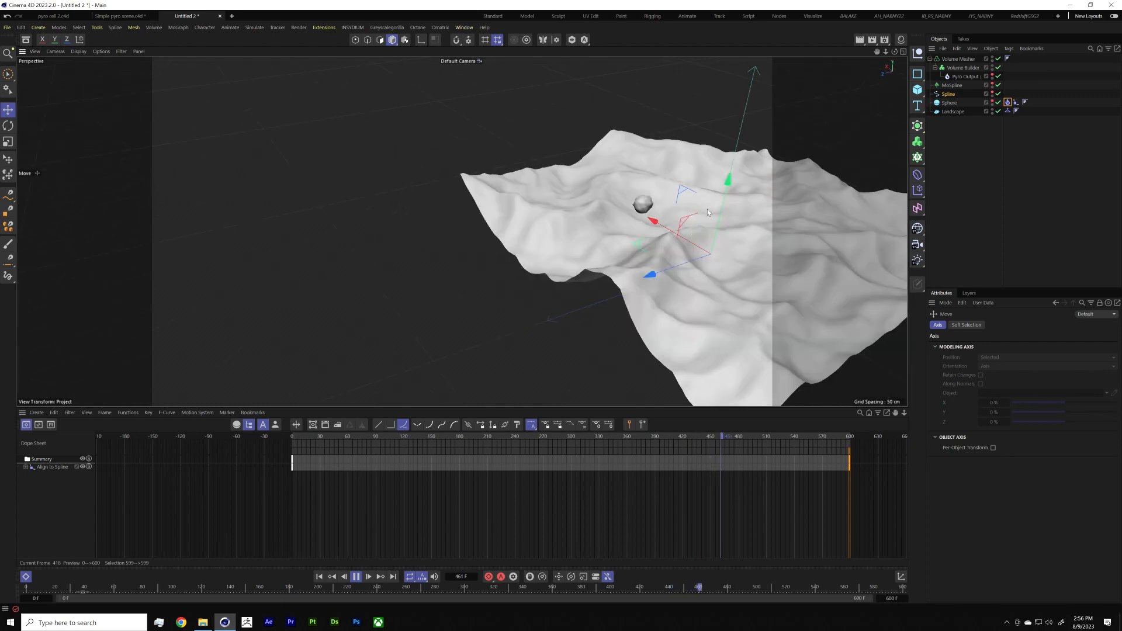
mouse_move(675, 198)
alt+right_down()
mouse_move(733, 194)
mouse_move(696, 197)
alt+right_up()
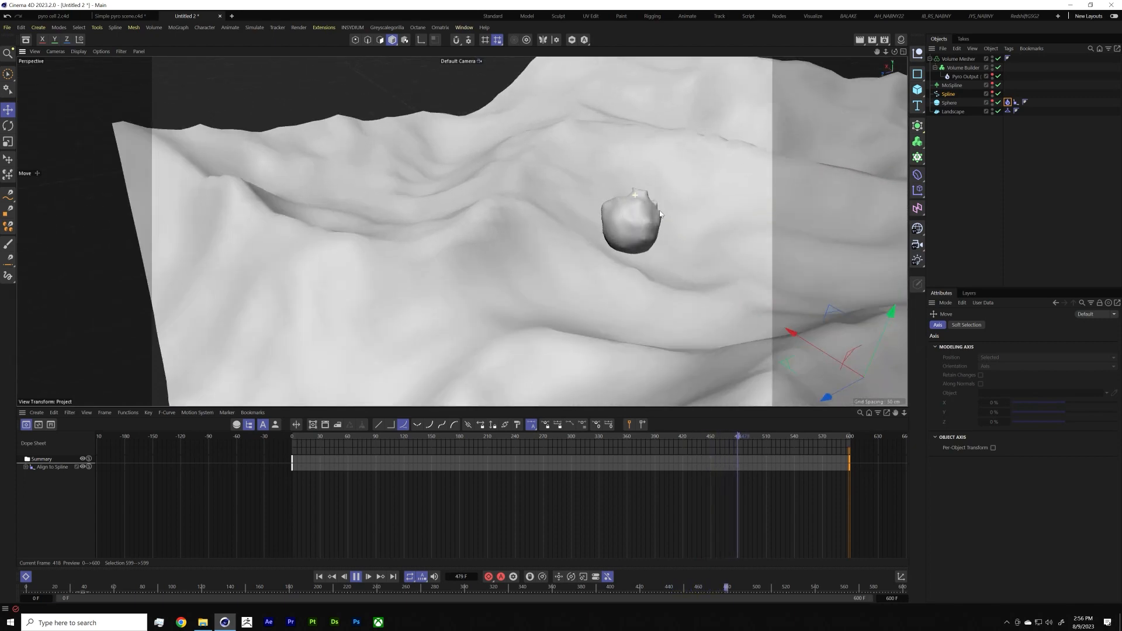
alt+drag(661, 214, 537, 184)
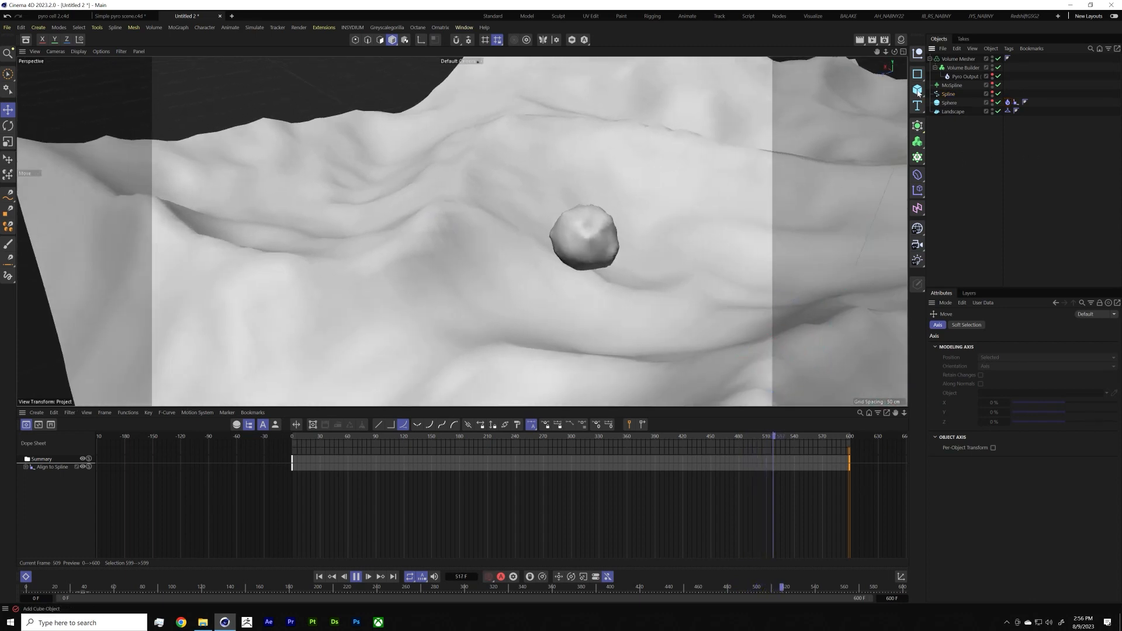
Step: Add a sphere, scale it down to a radius of about 16.1 cm and place it above the crawling cell mesh
click(918, 92)
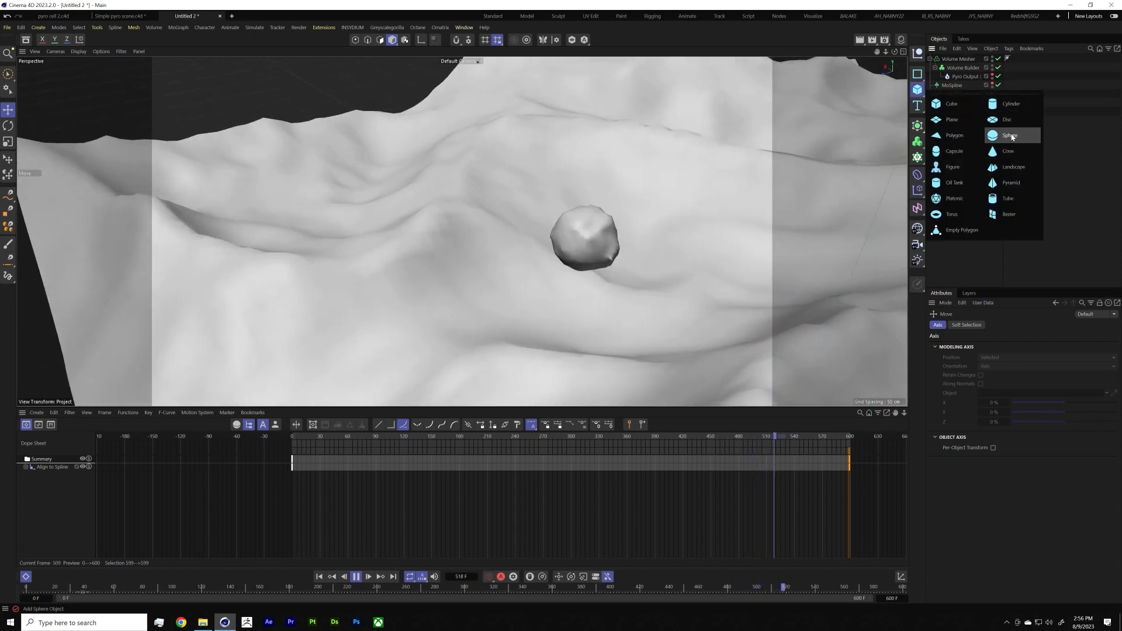
click(1011, 135)
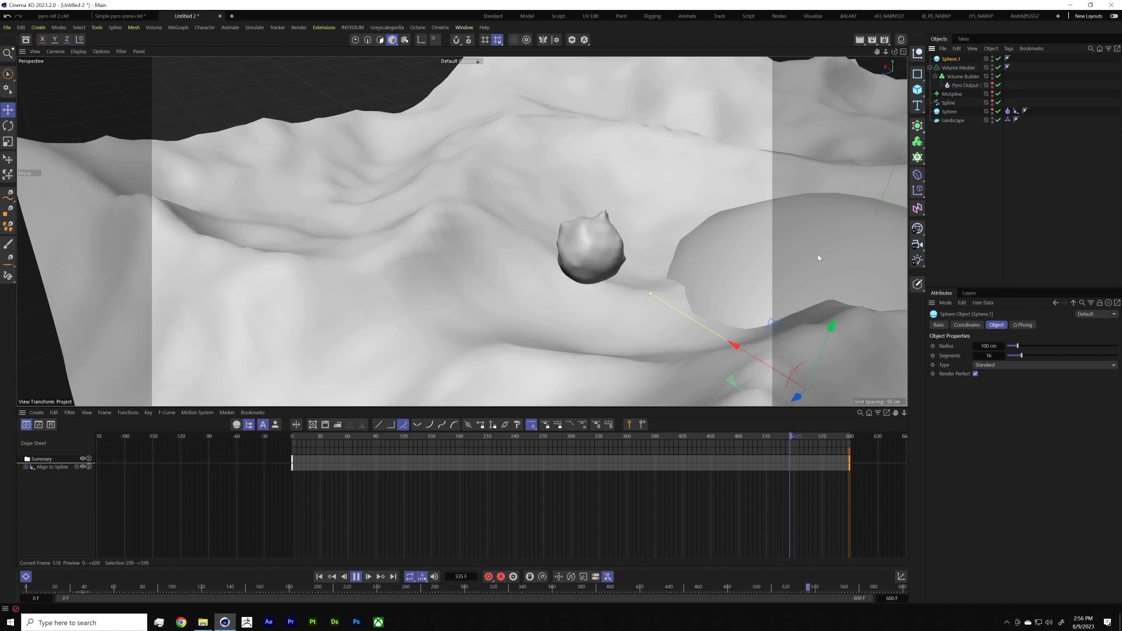
key(t)
drag(622, 283, 535, 323)
key(e)
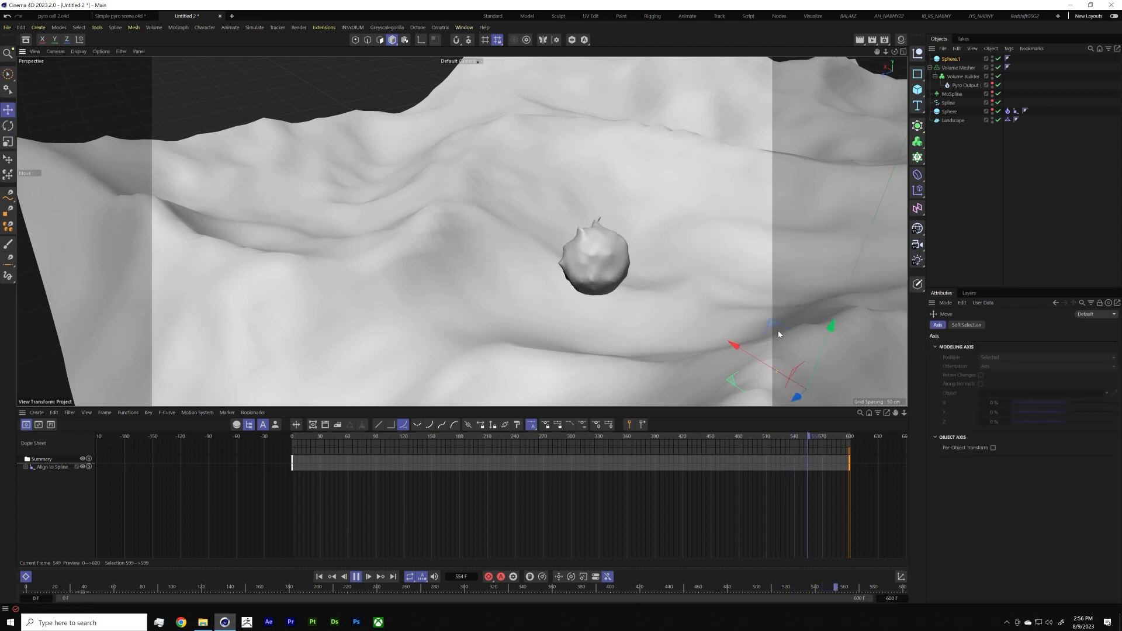
drag(830, 327, 643, 140)
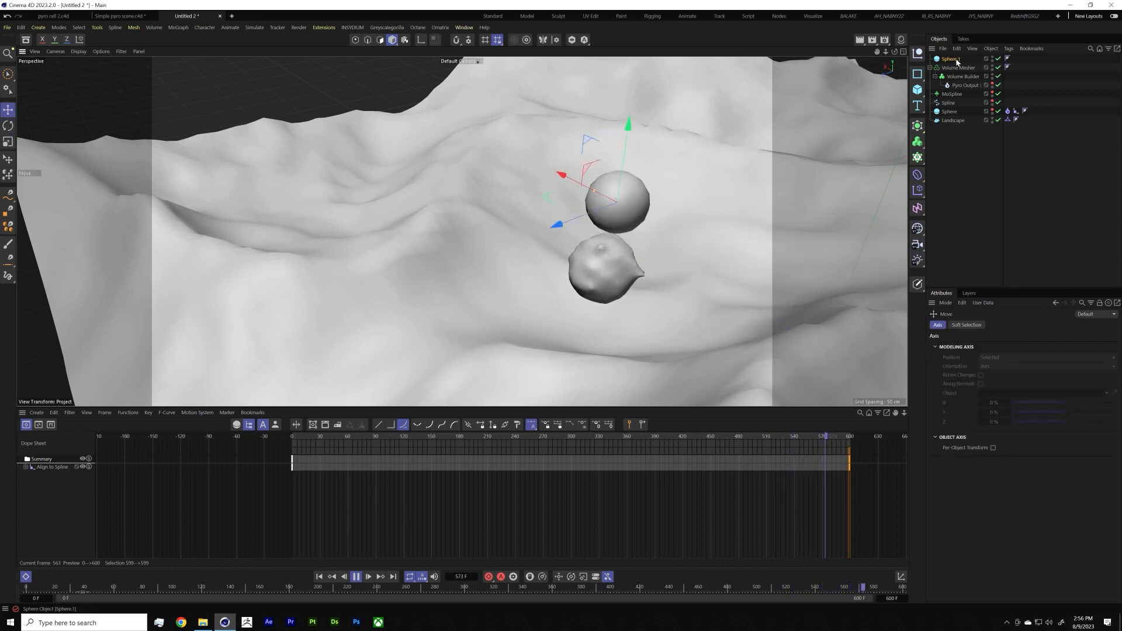
Step: Add a Collider simulation tag to the new small sphere and deselect it
right_click(952, 59)
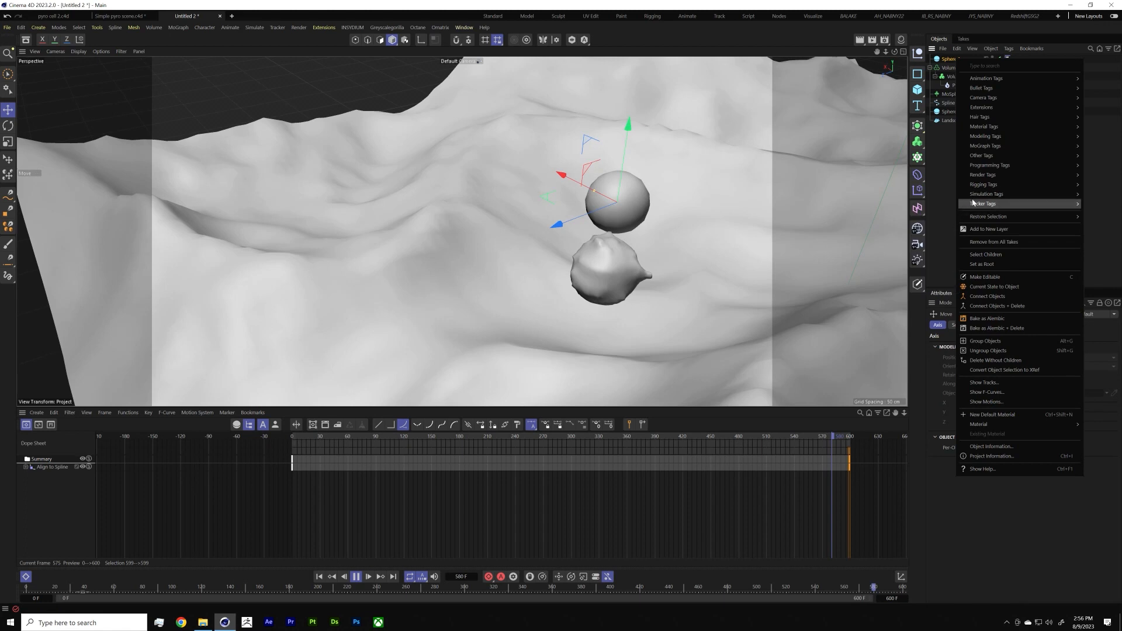
mouse_move(994, 194)
click(933, 257)
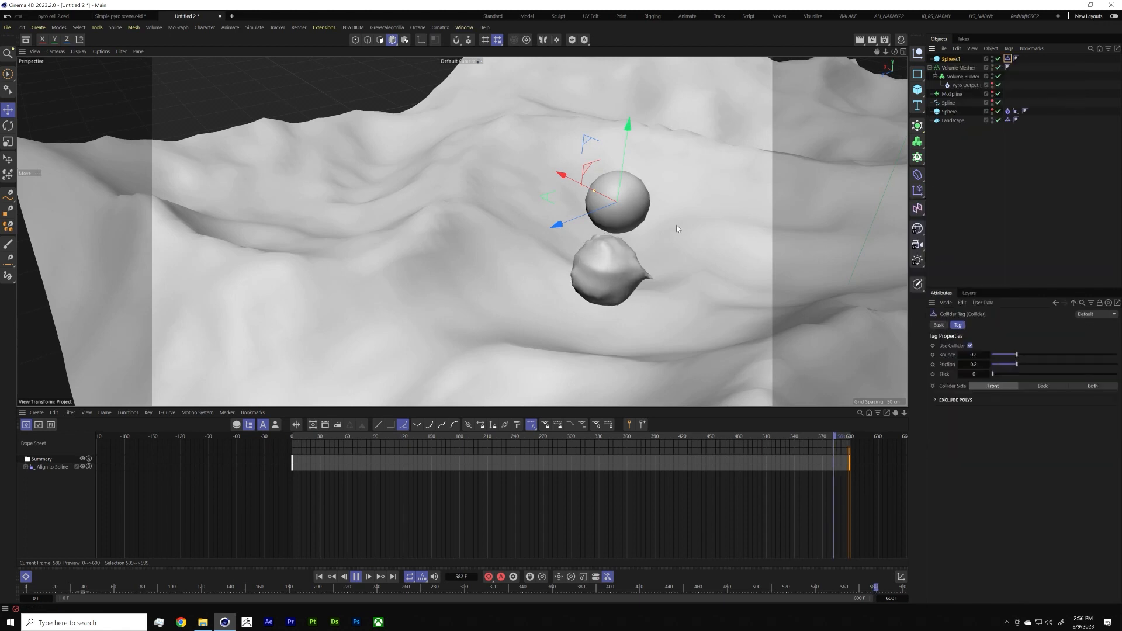
click(954, 179)
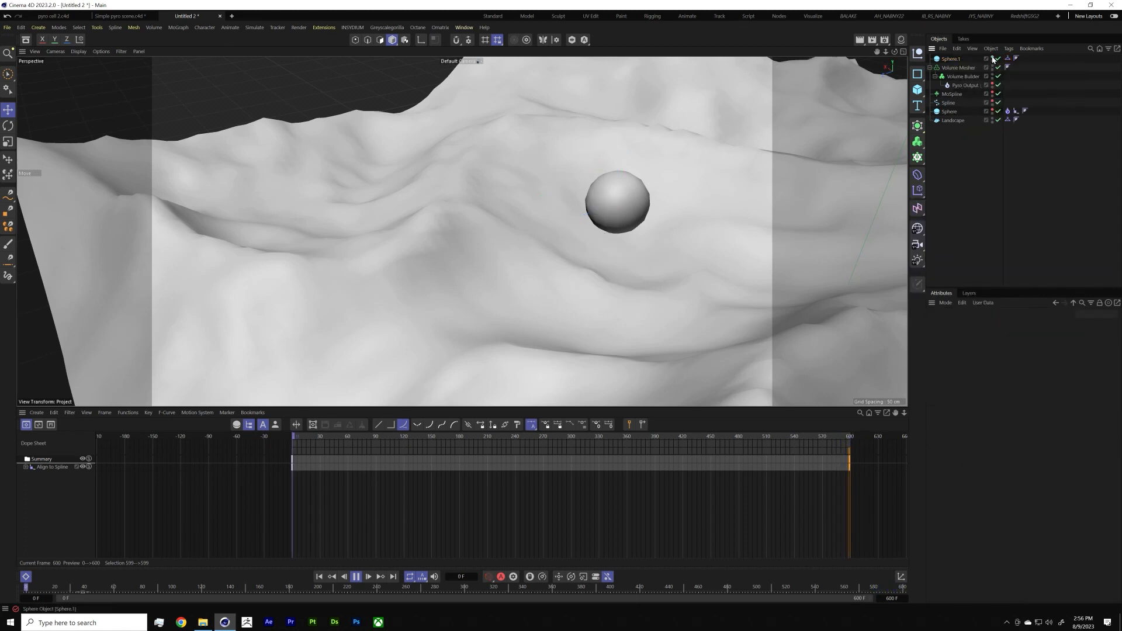
Step: Toggle the collider sphere's viewport visibility off and on, and examine how the cell behaves around it from several angles
click(952, 59)
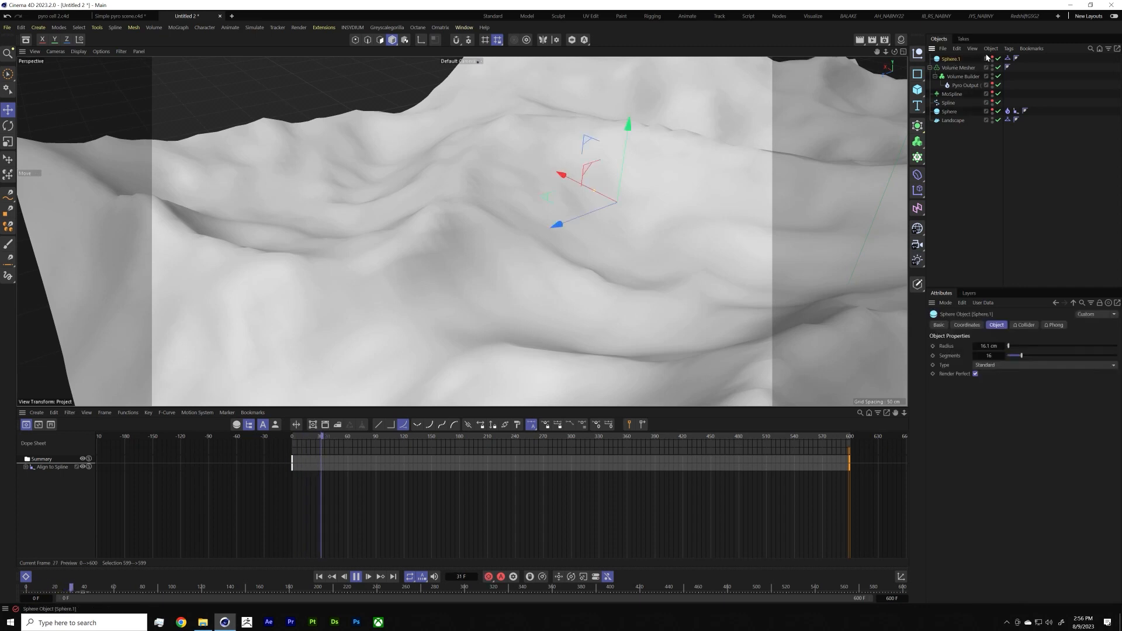
click(993, 57)
alt+middle_drag(707, 177, 468, 271)
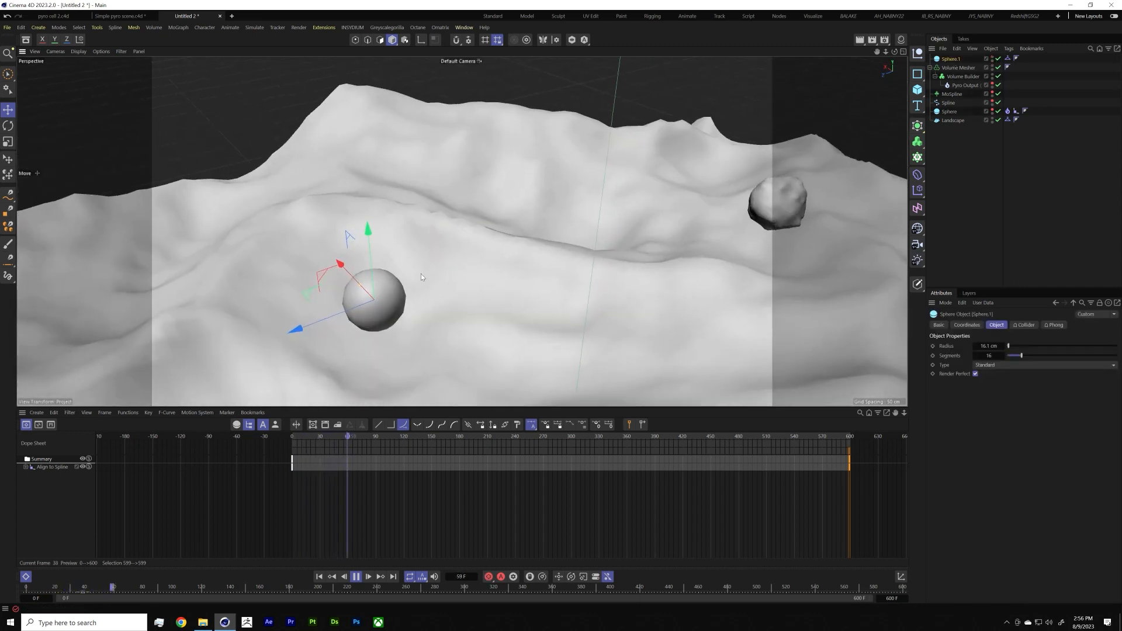
mouse_move(583, 261)
mouse_down()
mouse_move(690, 222)
mouse_move(629, 198)
mouse_move(587, 259)
mouse_move(589, 249)
mouse_up()
drag(745, 222, 610, 246)
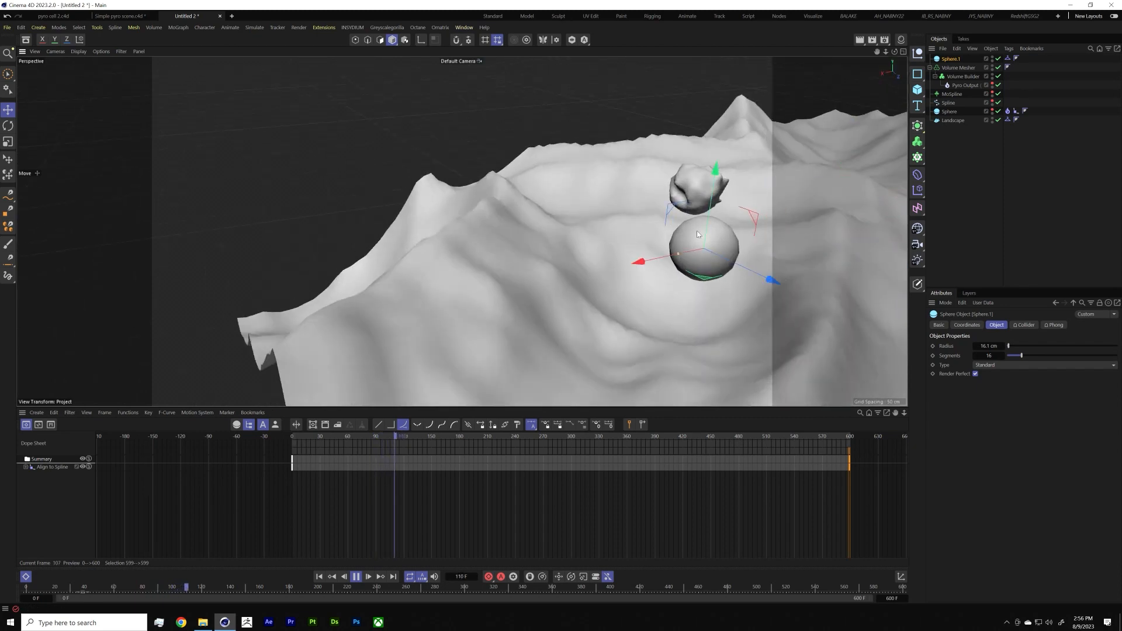
alt+drag(687, 233, 857, 223)
alt+middle_drag(746, 261, 639, 240)
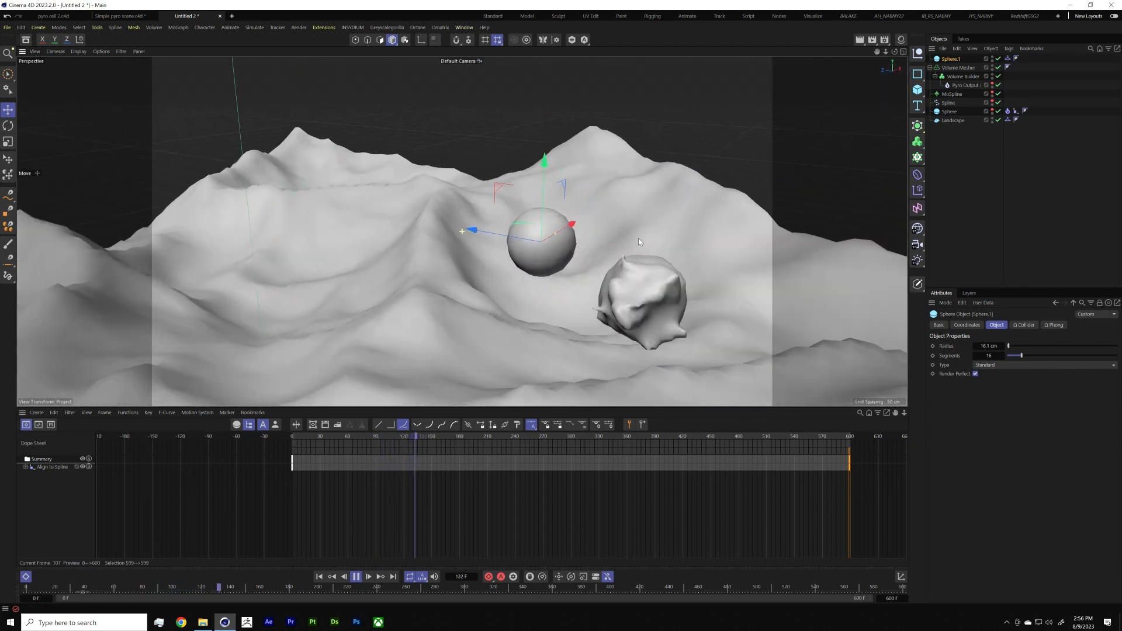
mouse_move(589, 248)
mouse_down()
mouse_move(592, 264)
mouse_move(632, 283)
mouse_move(616, 289)
mouse_move(632, 313)
mouse_move(595, 261)
mouse_move(647, 176)
mouse_move(618, 154)
mouse_move(639, 141)
mouse_move(576, 169)
mouse_move(489, 170)
mouse_move(458, 210)
mouse_move(486, 201)
mouse_move(430, 193)
mouse_move(464, 155)
mouse_move(464, 233)
mouse_move(535, 149)
mouse_move(506, 136)
mouse_move(566, 168)
mouse_move(700, 83)
mouse_move(558, 182)
mouse_move(538, 170)
mouse_move(661, 117)
mouse_move(632, 145)
mouse_move(626, 129)
mouse_move(644, 164)
mouse_move(713, 122)
mouse_move(772, 127)
mouse_move(745, 110)
mouse_move(706, 136)
mouse_up()
drag(684, 179, 718, 185)
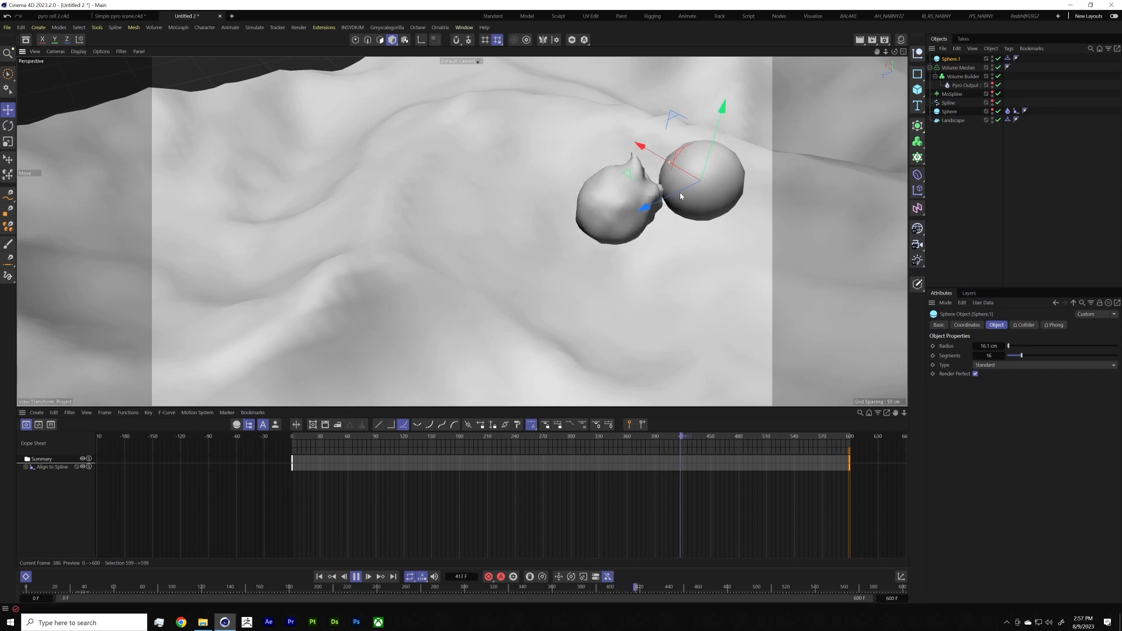
Step: Stop playback, return to frame 0 and open the project's simulation scene settings
click(358, 577)
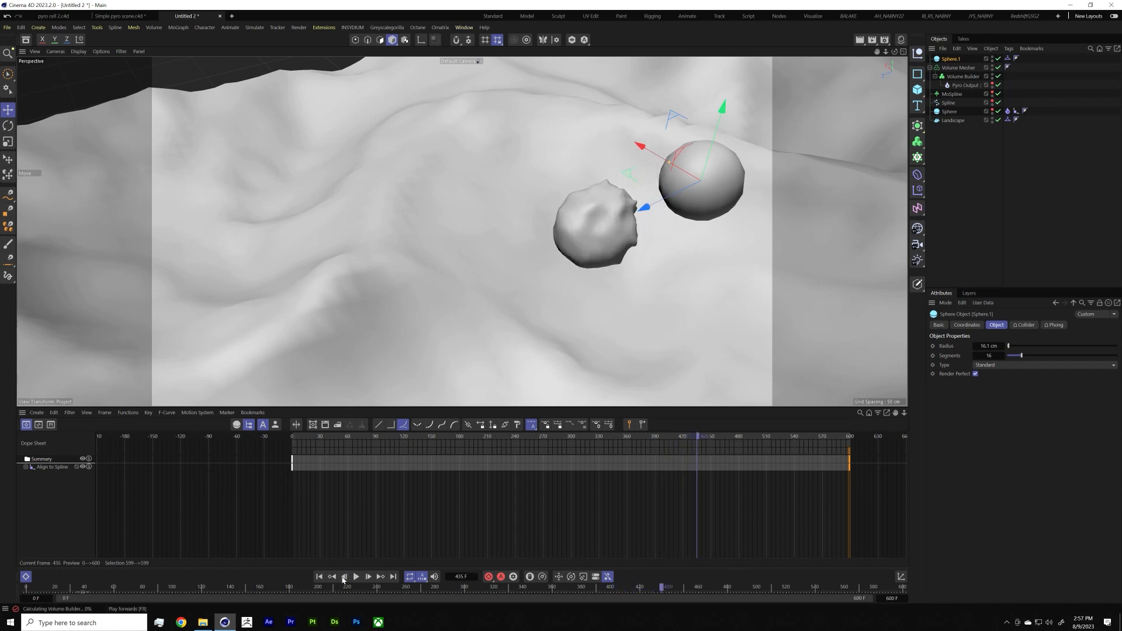
click(319, 577)
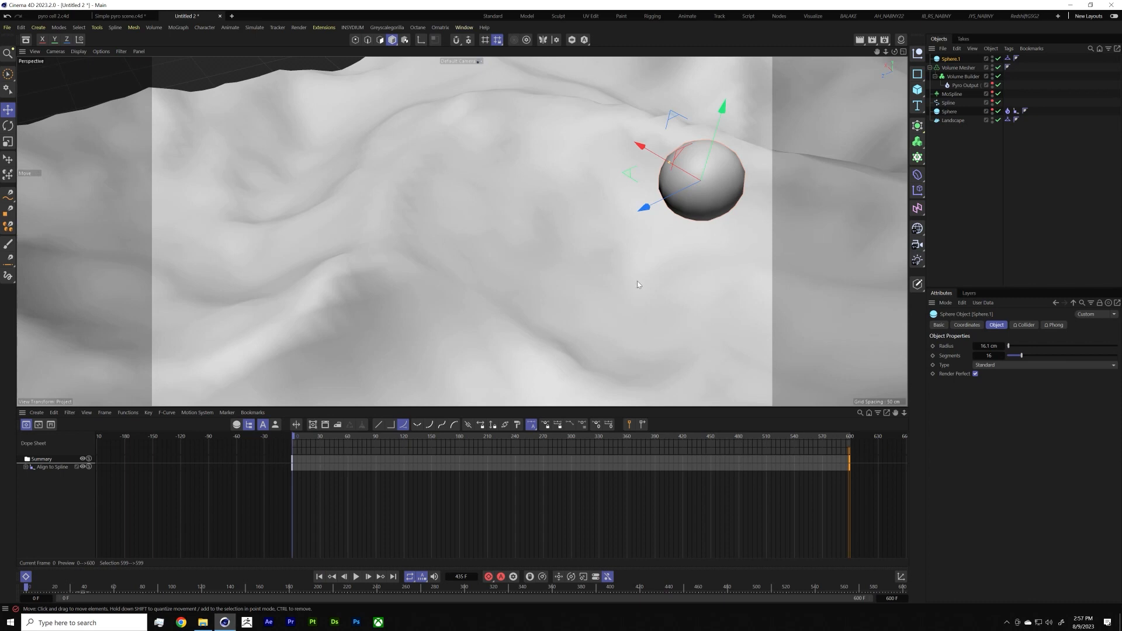
alt+middle_drag(669, 260, 497, 292)
alt+right_drag(637, 226, 577, 229)
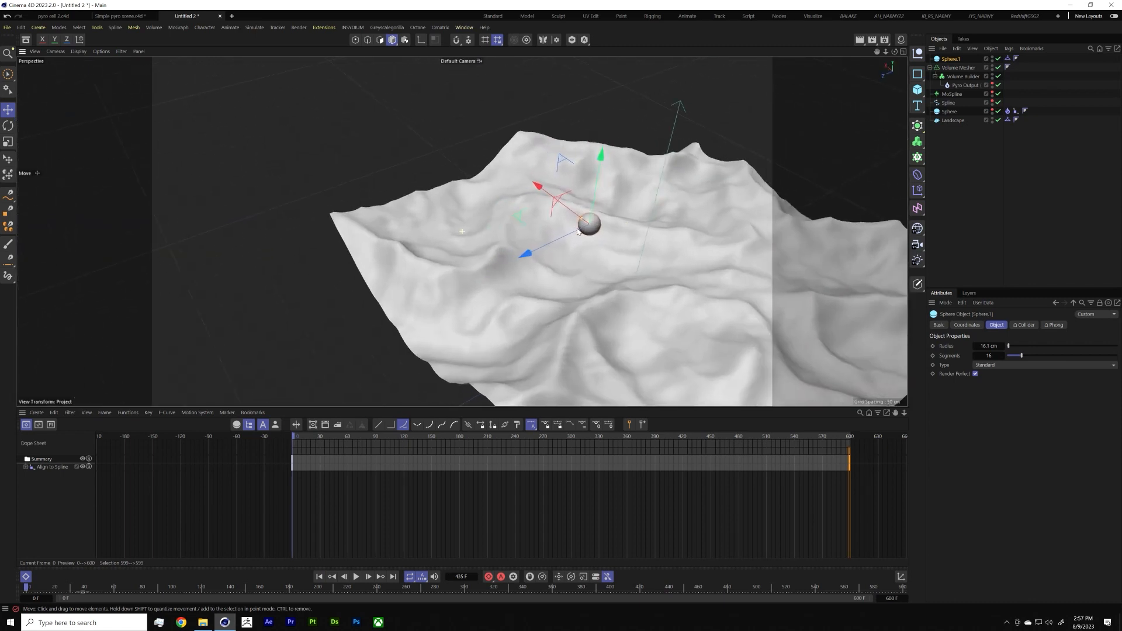
alt+middle_drag(577, 228, 529, 243)
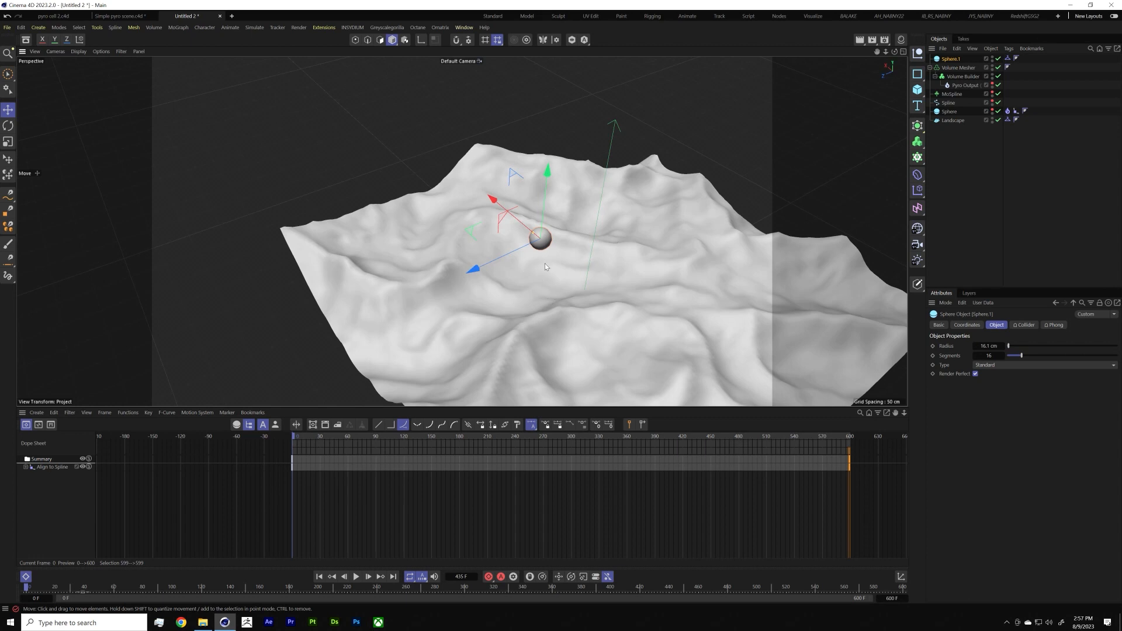
key(ctrl+d)
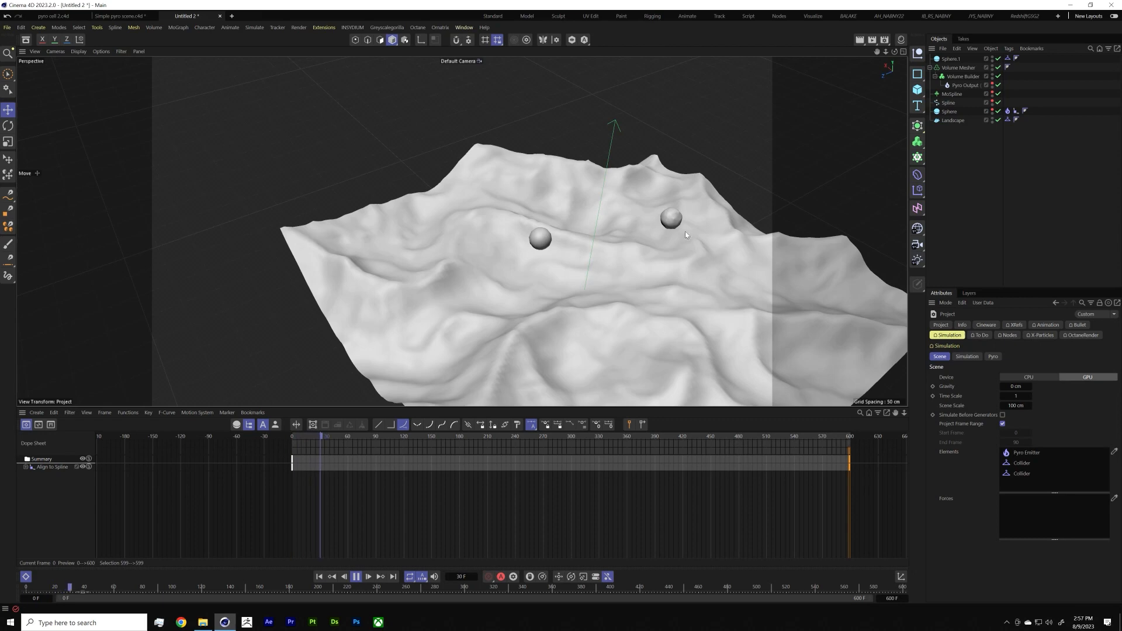
Step: Examine the moving cell up close and review the emitter sphere's Align to Spline and Pyro Emitter tag settings
scroll(667, 219, up, 8)
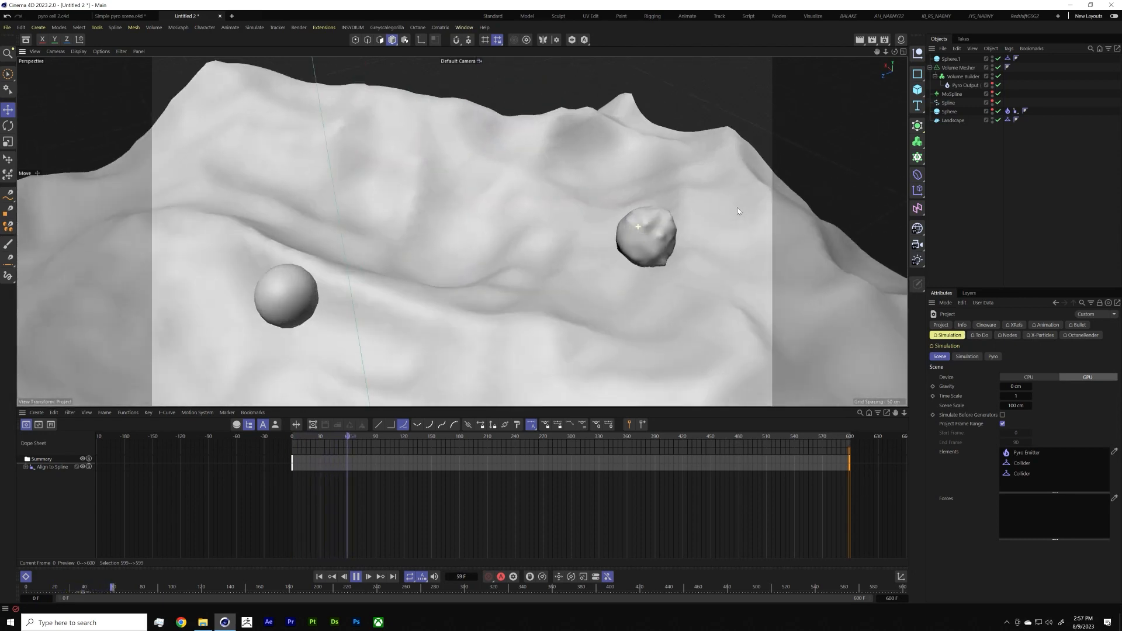
alt+drag(676, 227, 661, 205)
scroll(685, 227, up, 6)
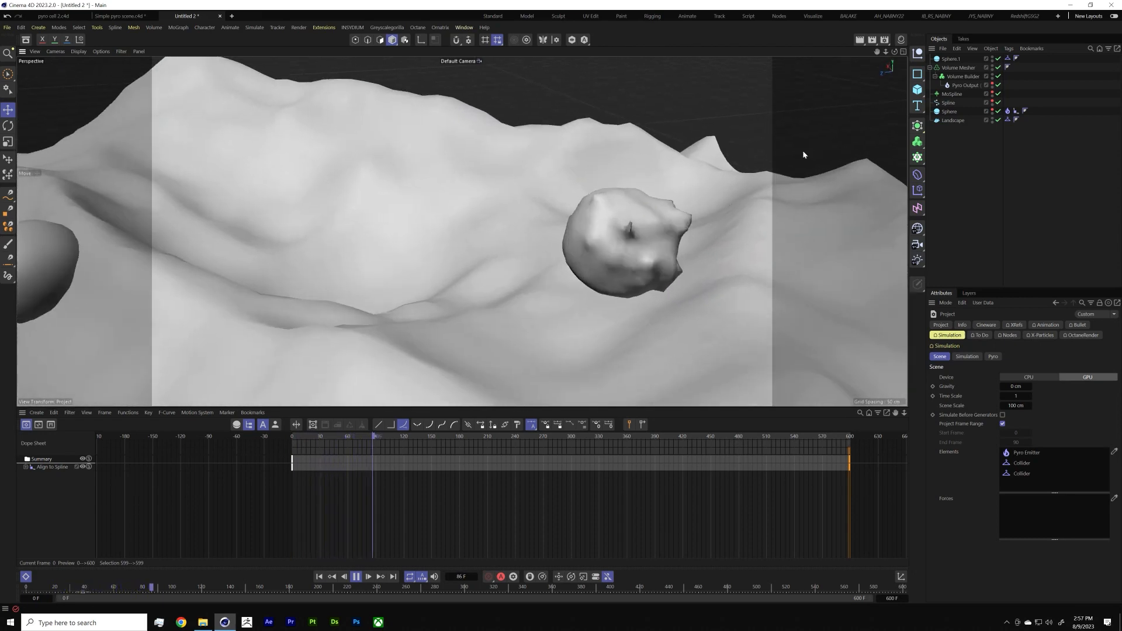
click(1016, 113)
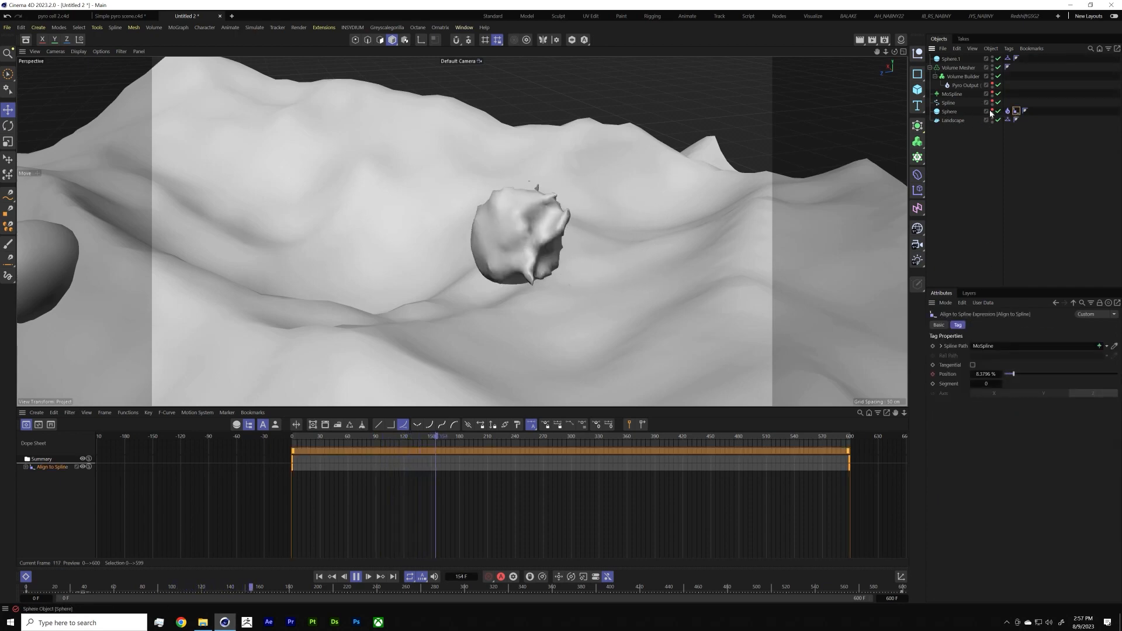
click(1009, 112)
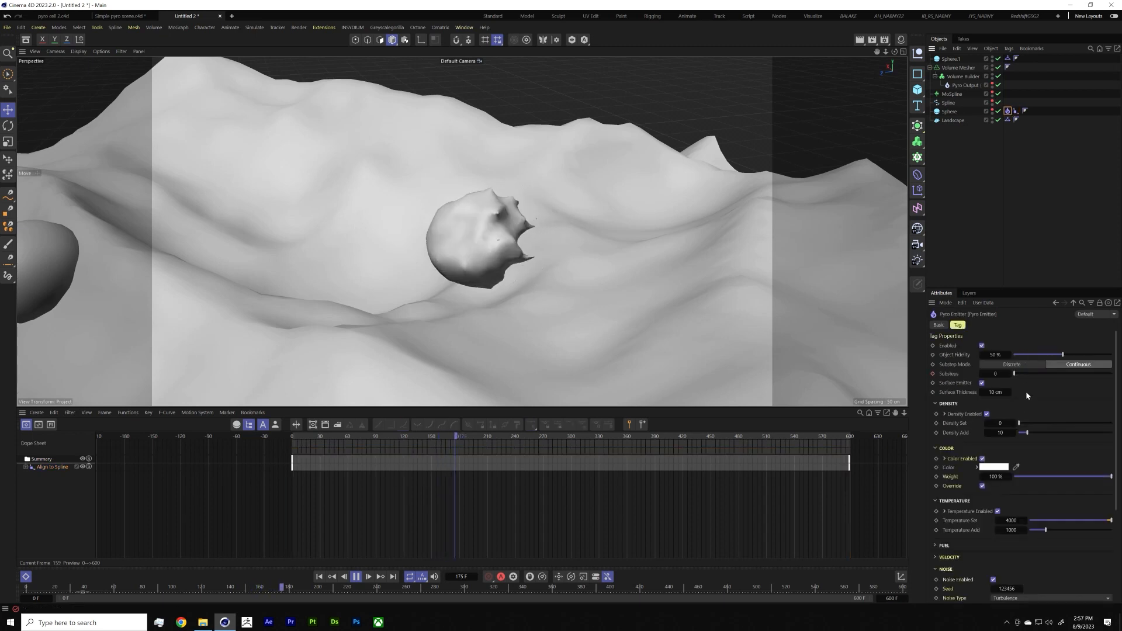
scroll(1026, 393, down, 3)
scroll(1020, 441, down, 5)
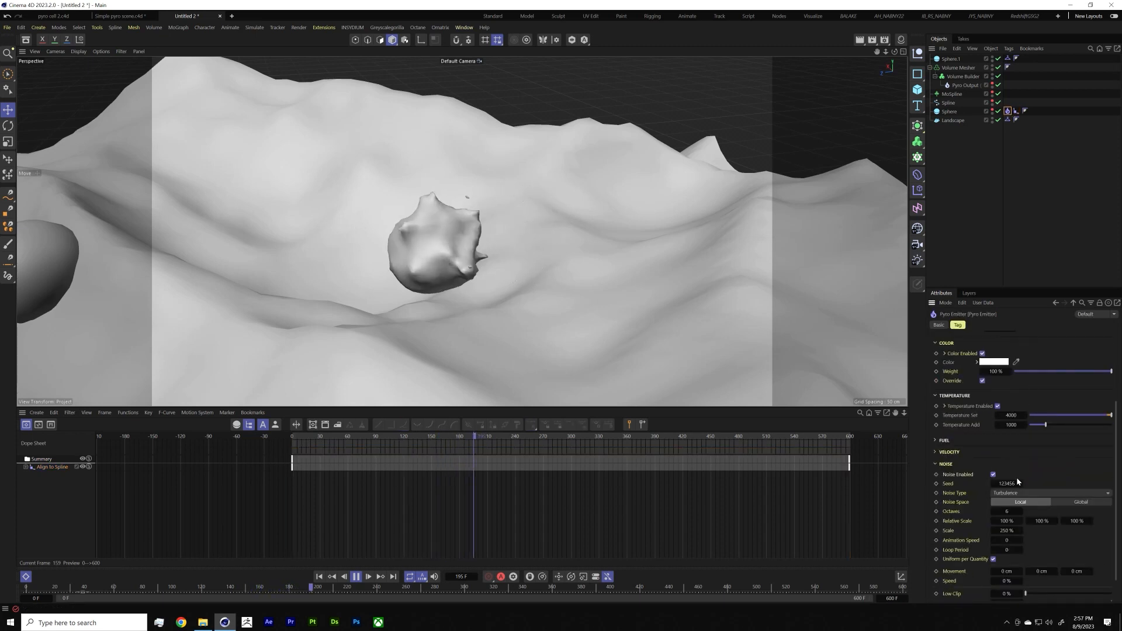
scroll(1054, 392, up, 6)
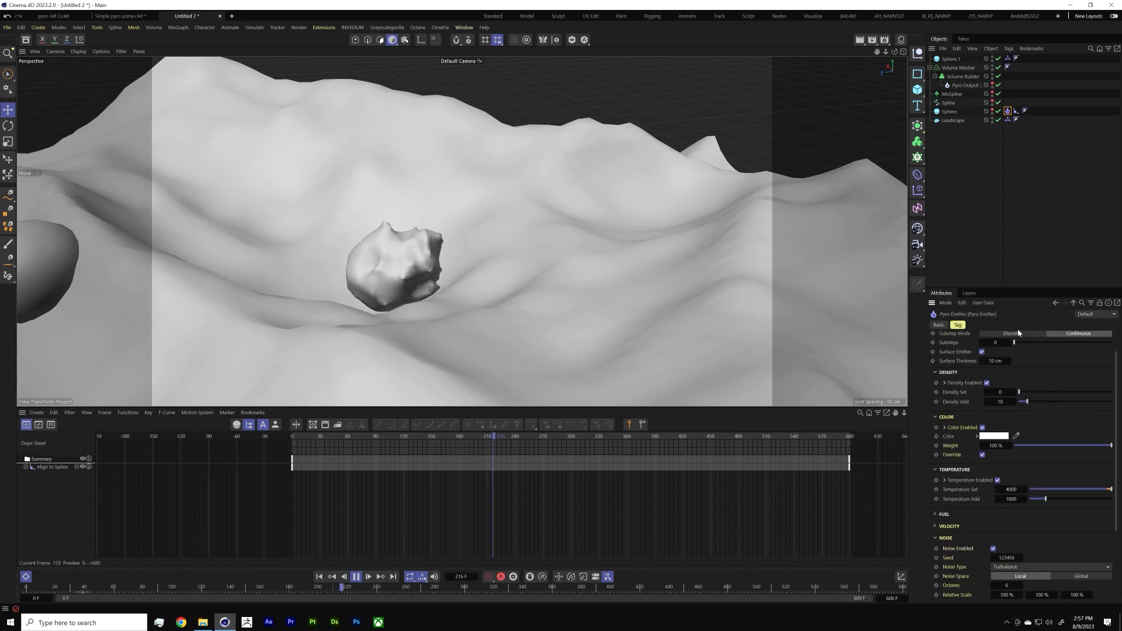
Step: Set the Pyro Output's Fuel Burning Rate in the pyro scene's combustion settings to about 32.1
click(968, 85)
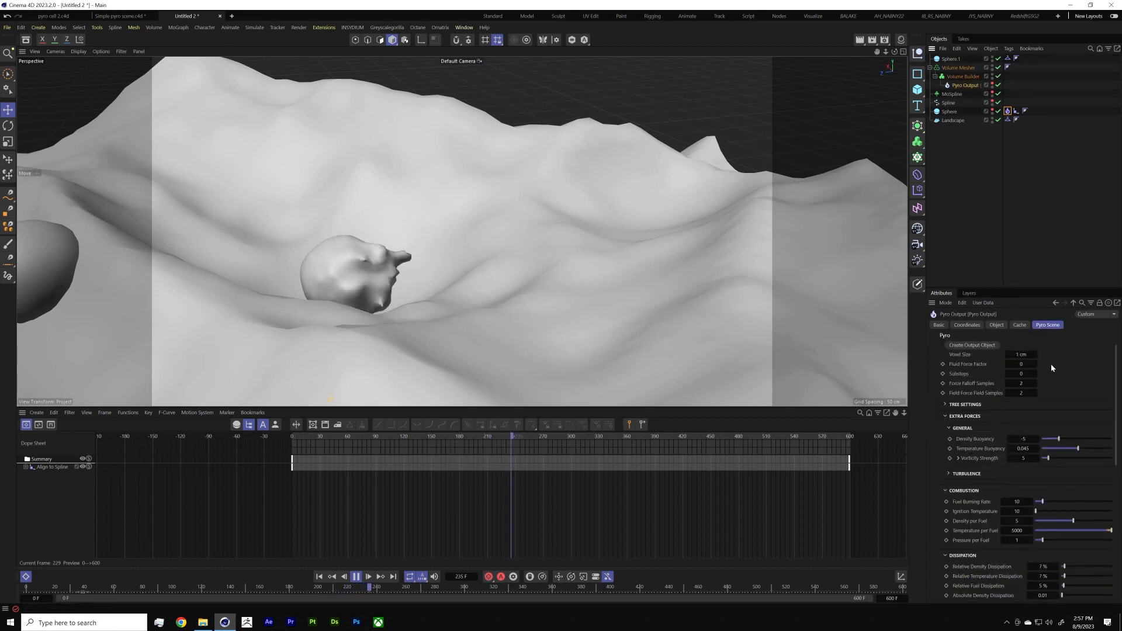
scroll(1055, 374, down, 3)
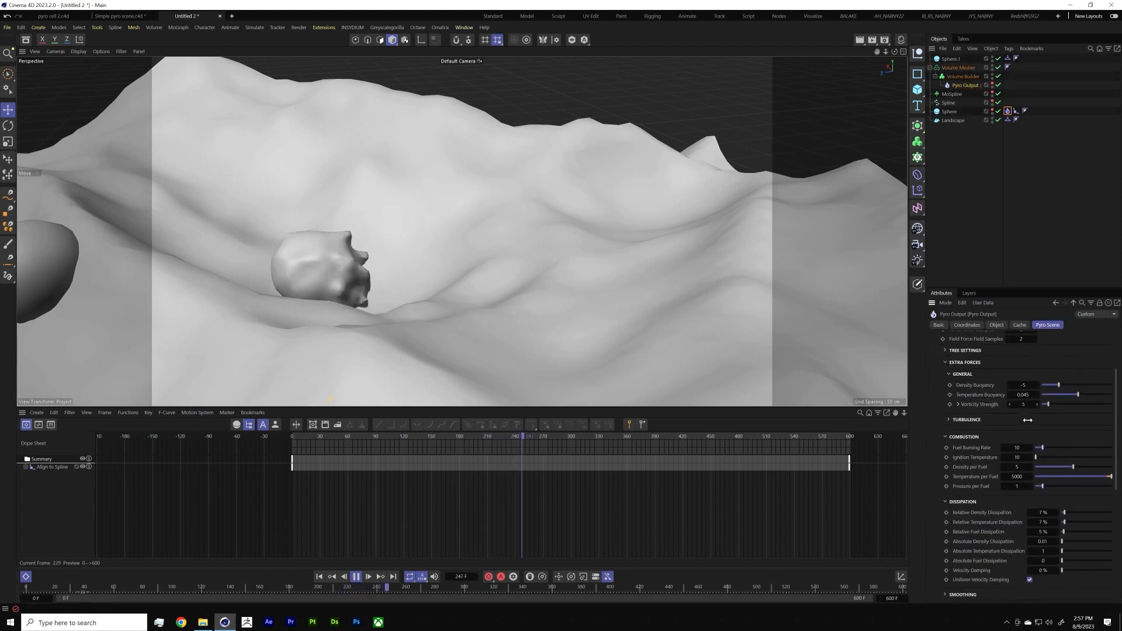
click(1019, 449)
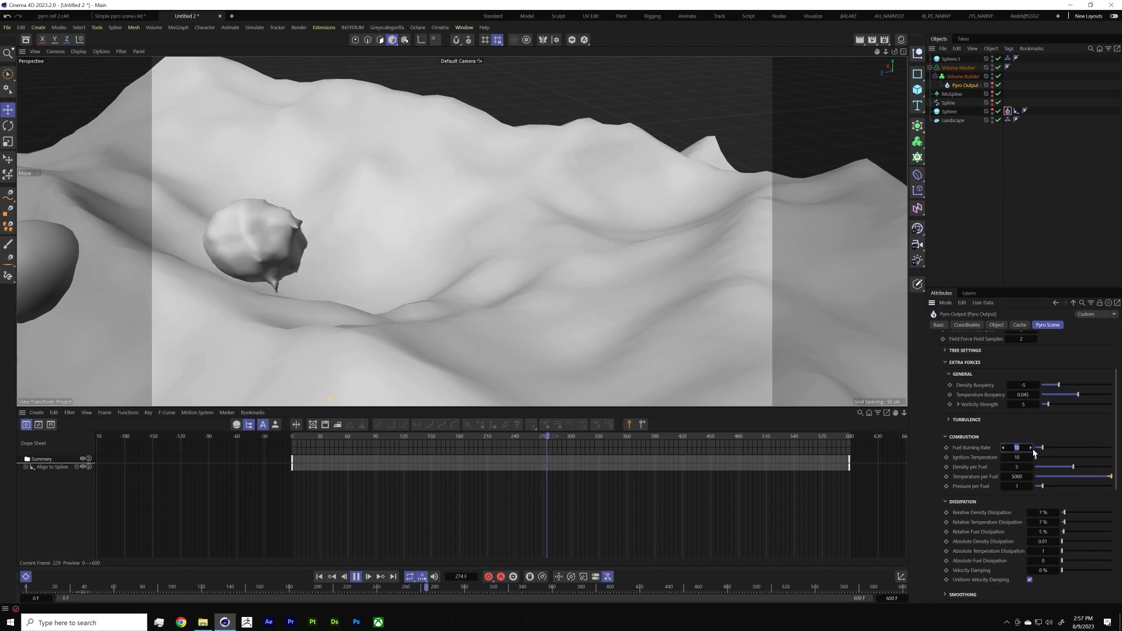
click(1031, 448)
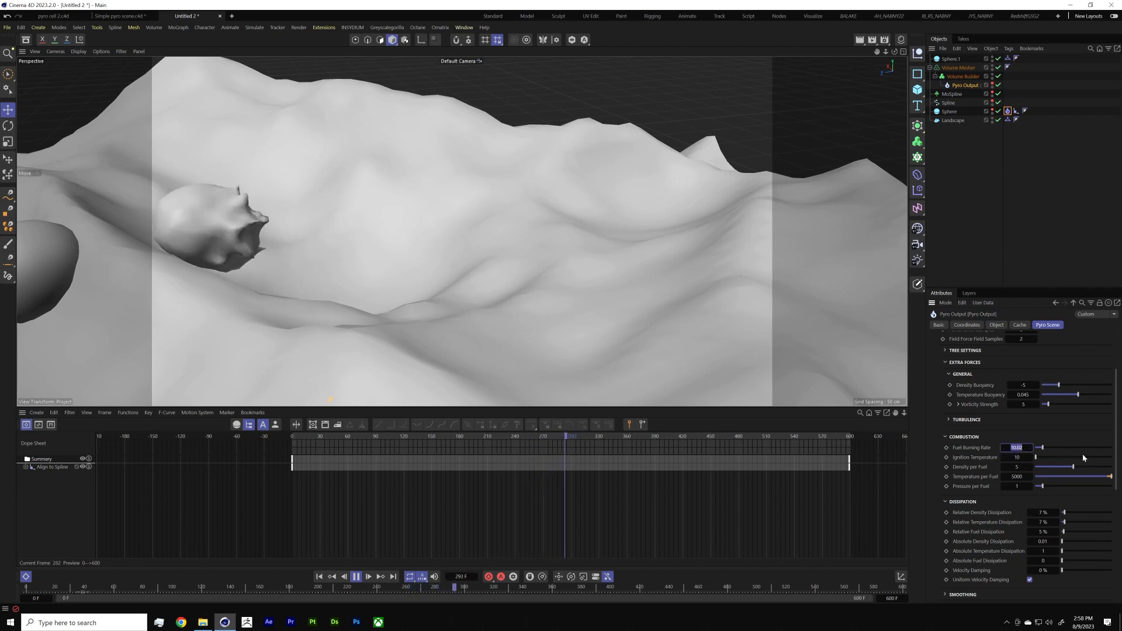
drag(1044, 449, 1054, 450)
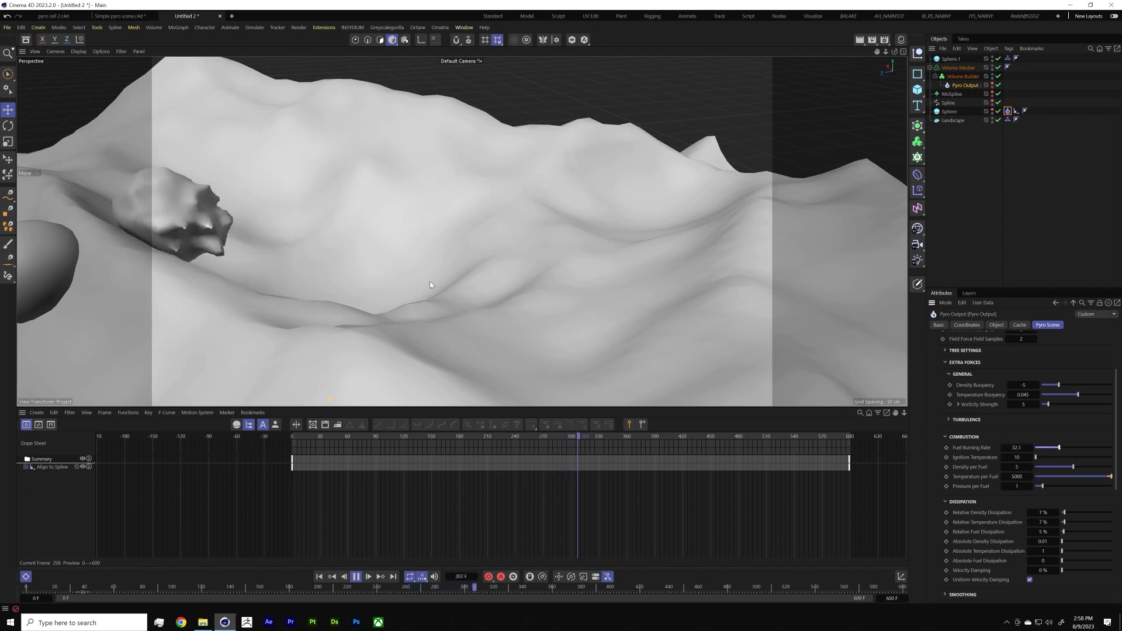
Step: Raise the combustion's Pressure per Fuel to about 2.9 and Density per Fuel to about 8.1, and check the cell beside the collider sphere
alt+middle_drag(288, 257, 511, 324)
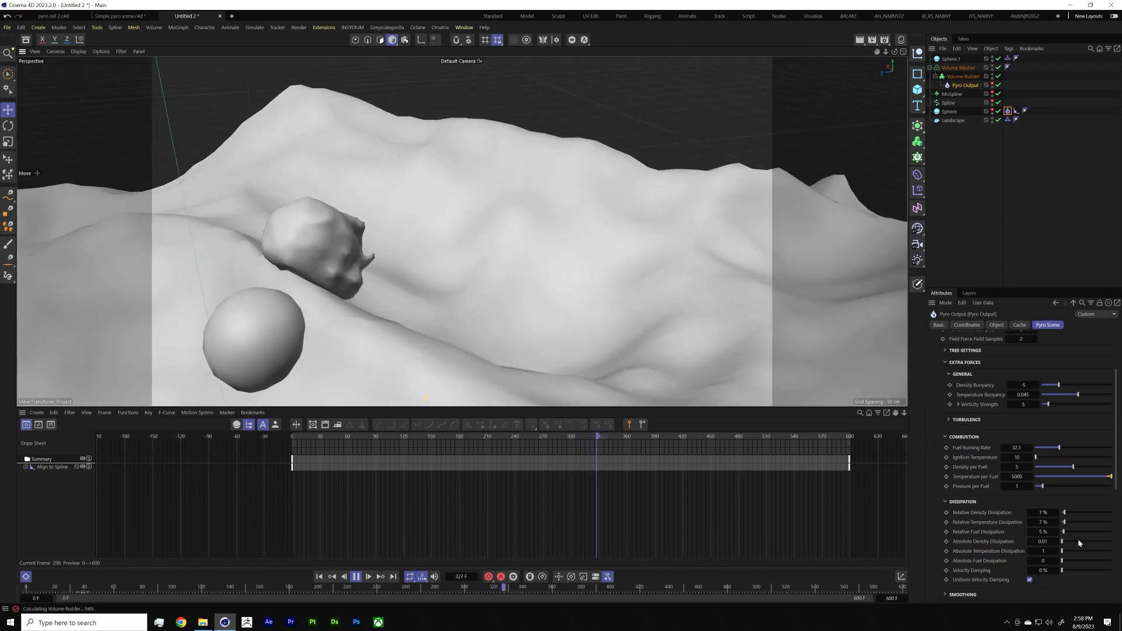
drag(1045, 489, 1047, 490)
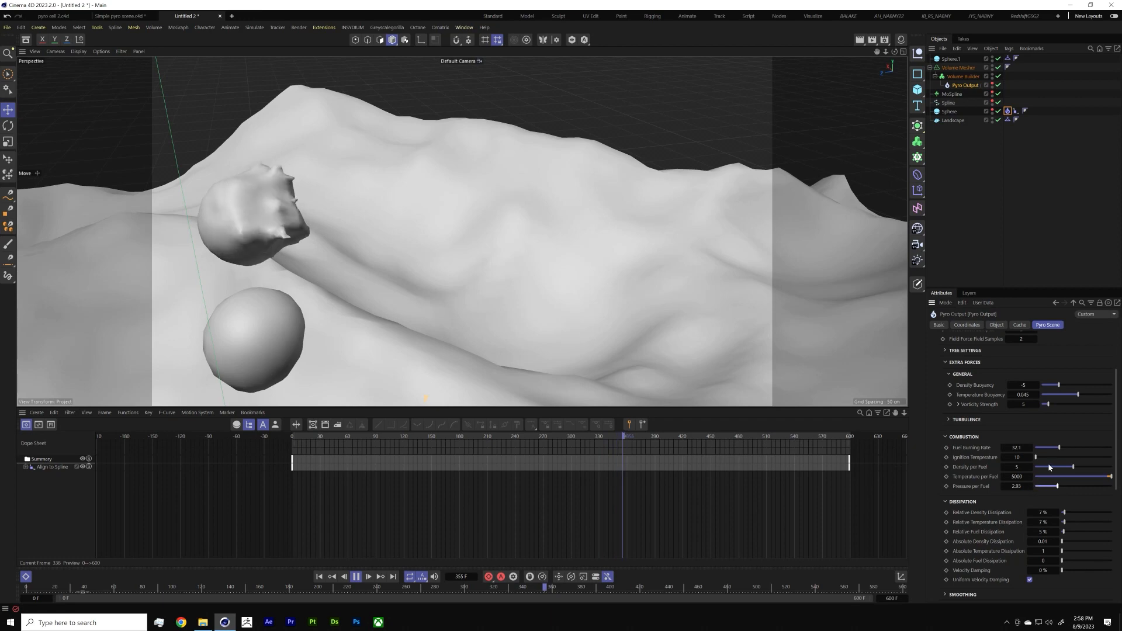
drag(1049, 468, 1094, 469)
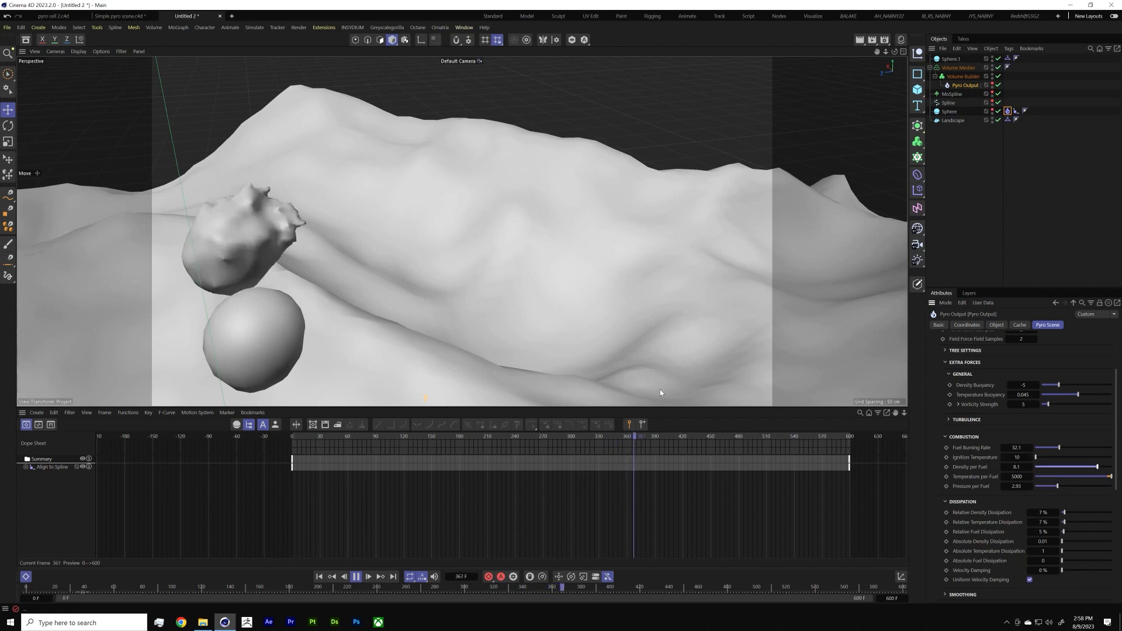
alt+middle_drag(289, 247, 470, 256)
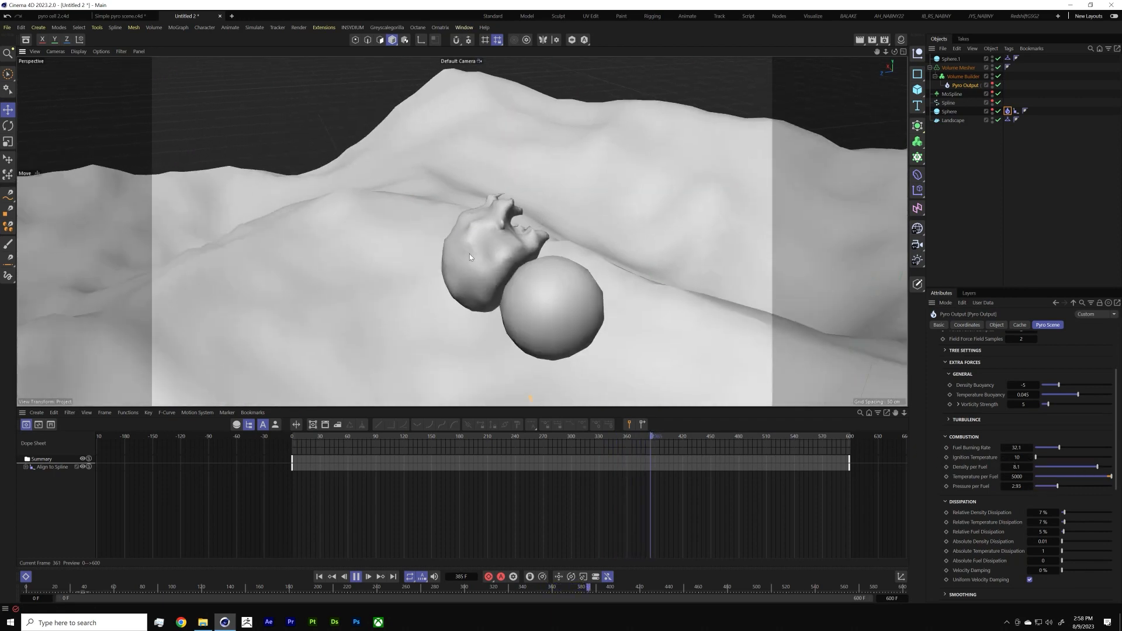
mouse_move(470, 255)
alt+mouse_down()
mouse_move(458, 254)
mouse_move(483, 254)
alt+mouse_up()
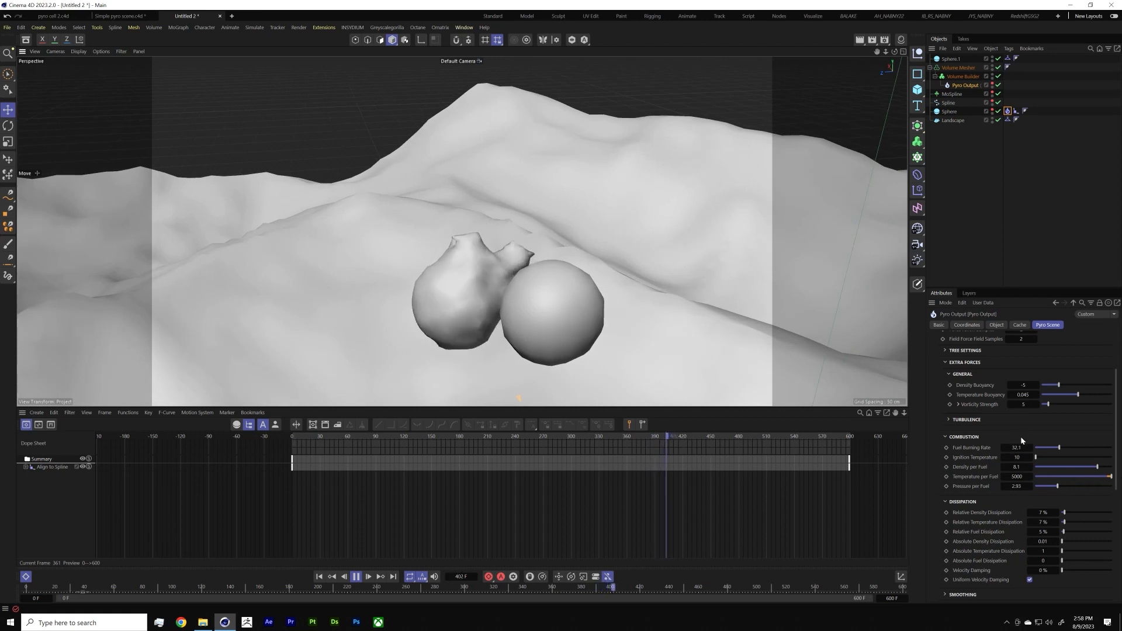
Step: Set the pyro scene's Relative Density Dissipation to 3 %, deselect the Pyro Output and stop playback after viewing the cell
middle_drag(1024, 425, 1049, 328)
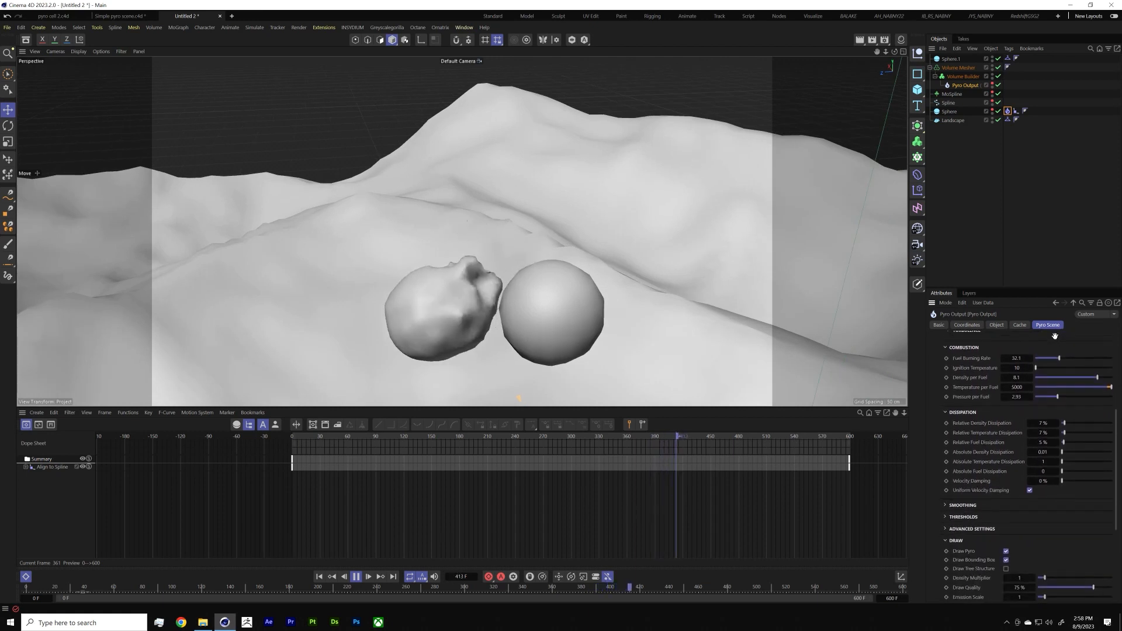
click(1064, 417)
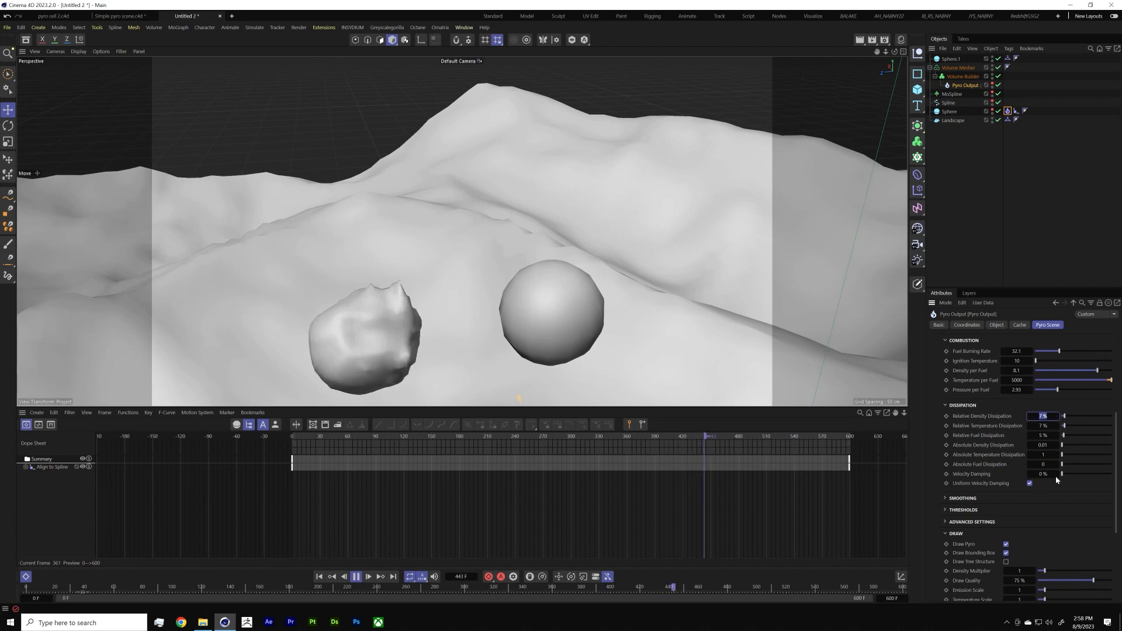
click(981, 243)
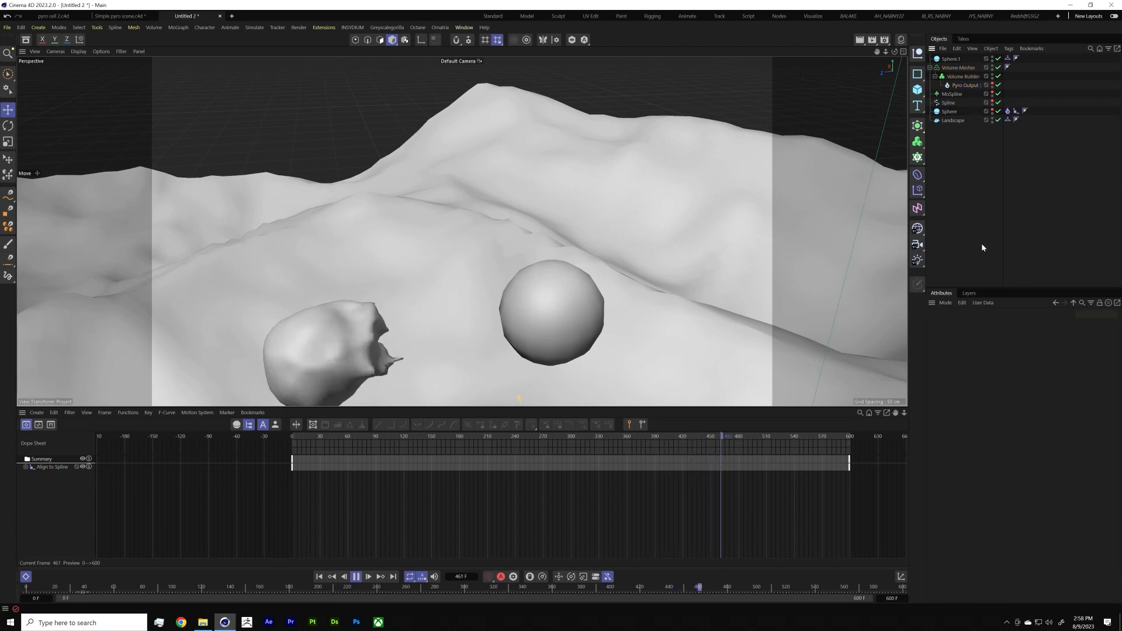
alt+drag(394, 294, 494, 327)
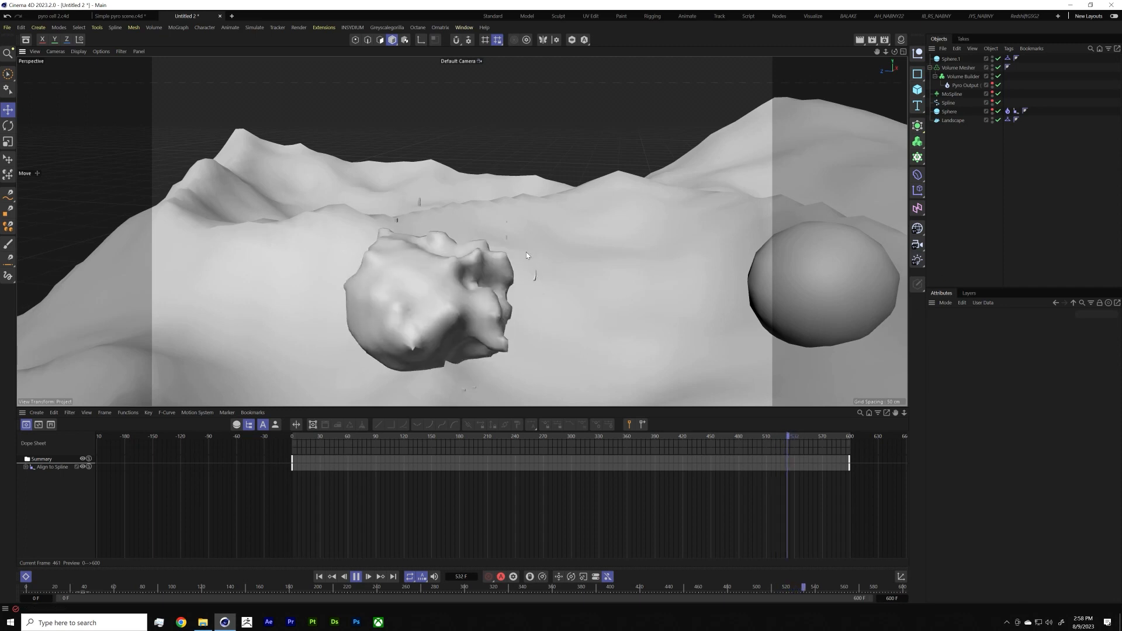
click(355, 578)
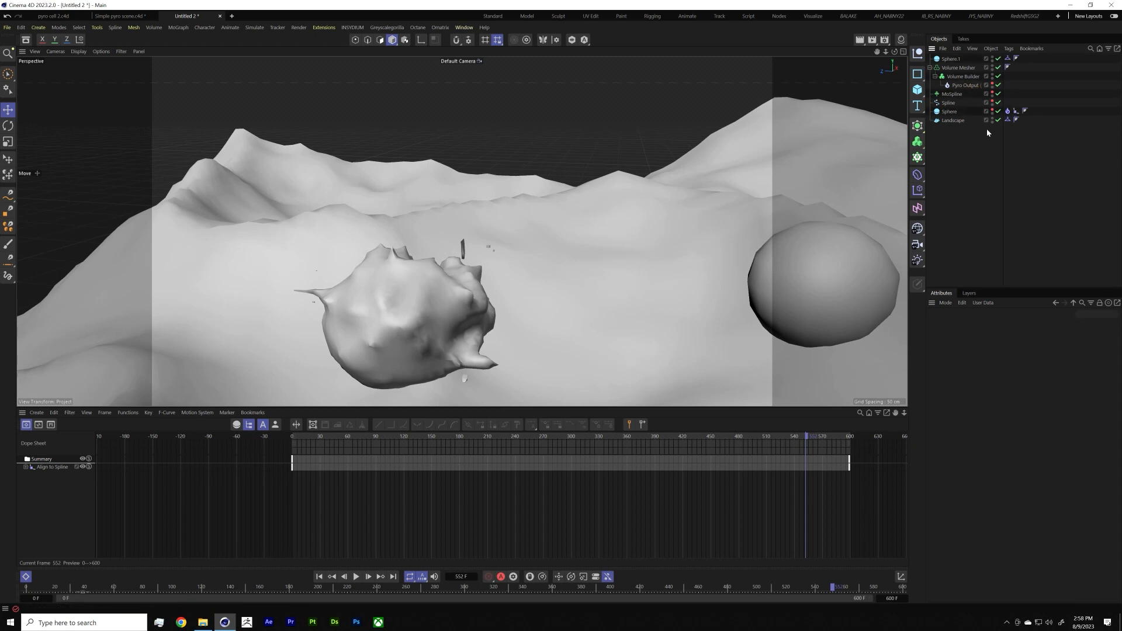
Step: Set the Volume Builder's voxel size to 1 cm
click(968, 86)
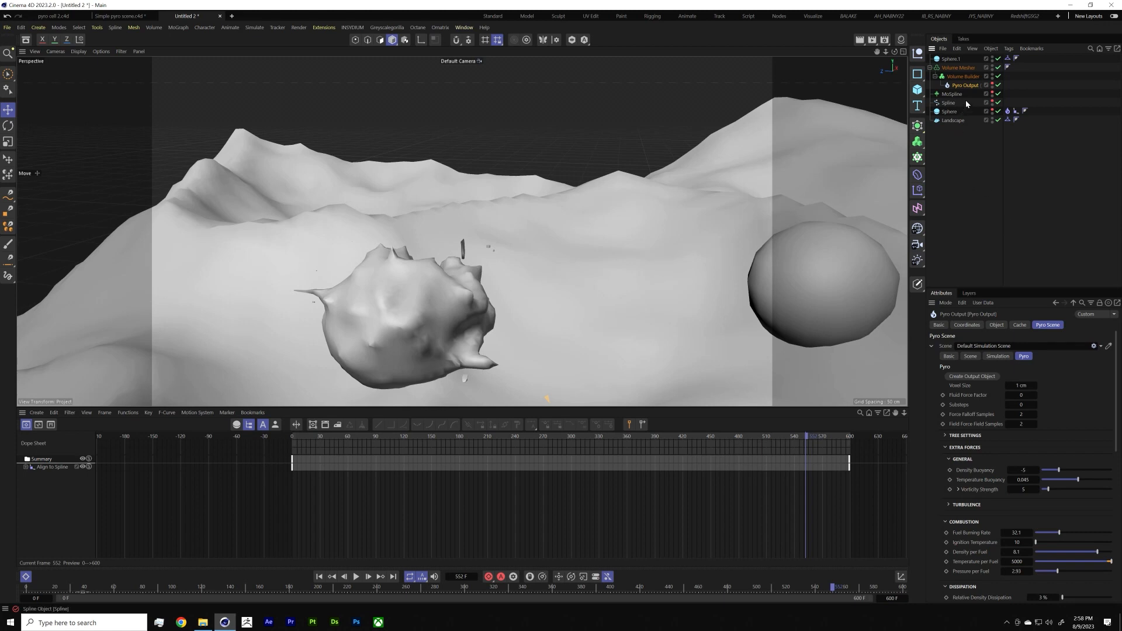
click(971, 77)
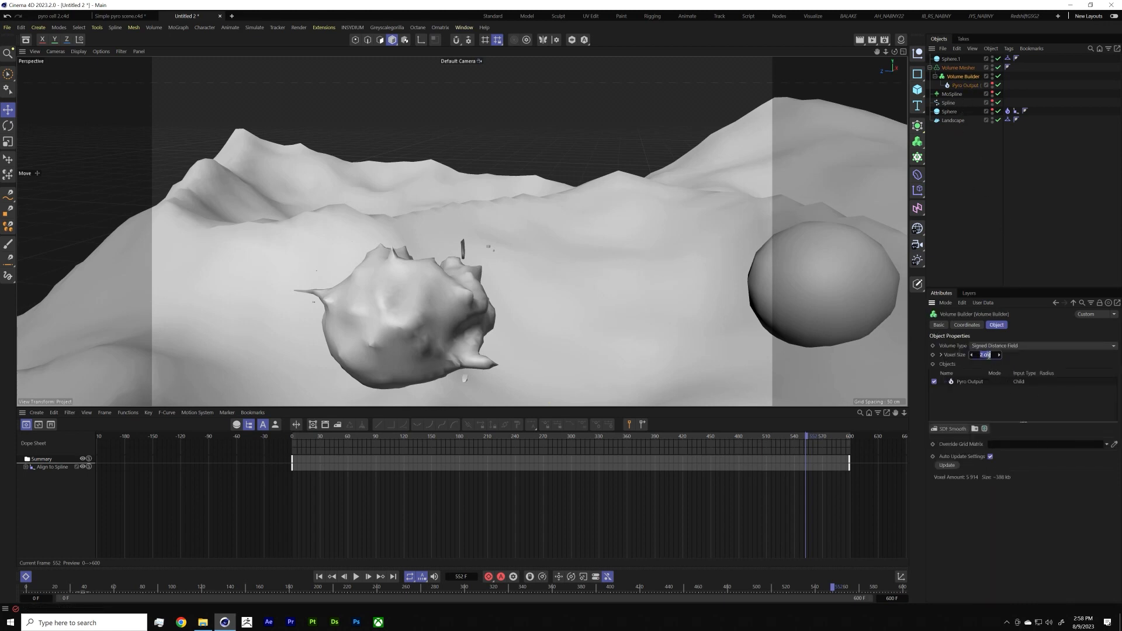
text(2)
key(Return)
text(1)
key(Return)
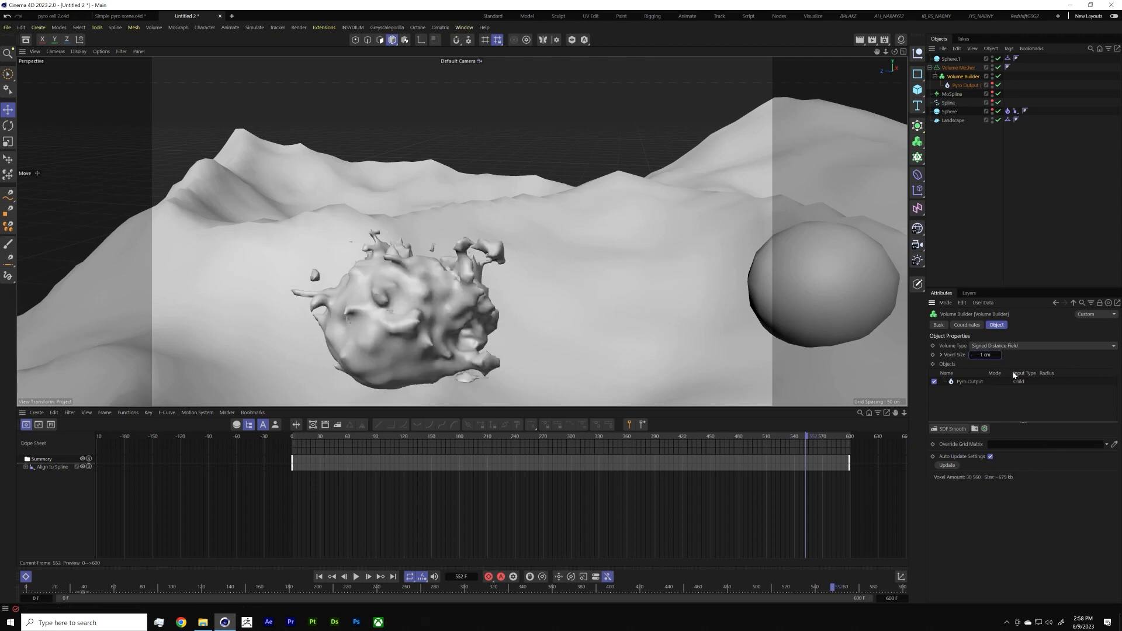
Step: Play the simulation briefly, stop it at frame 576 and inspect the finer cell mesh from another angle
click(975, 200)
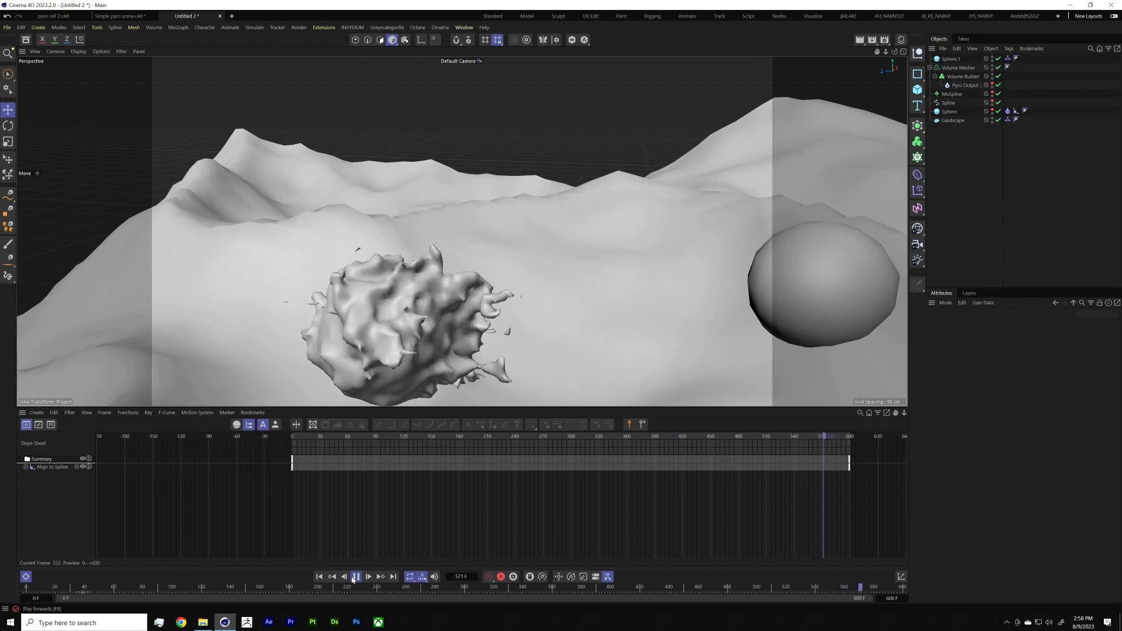
click(354, 578)
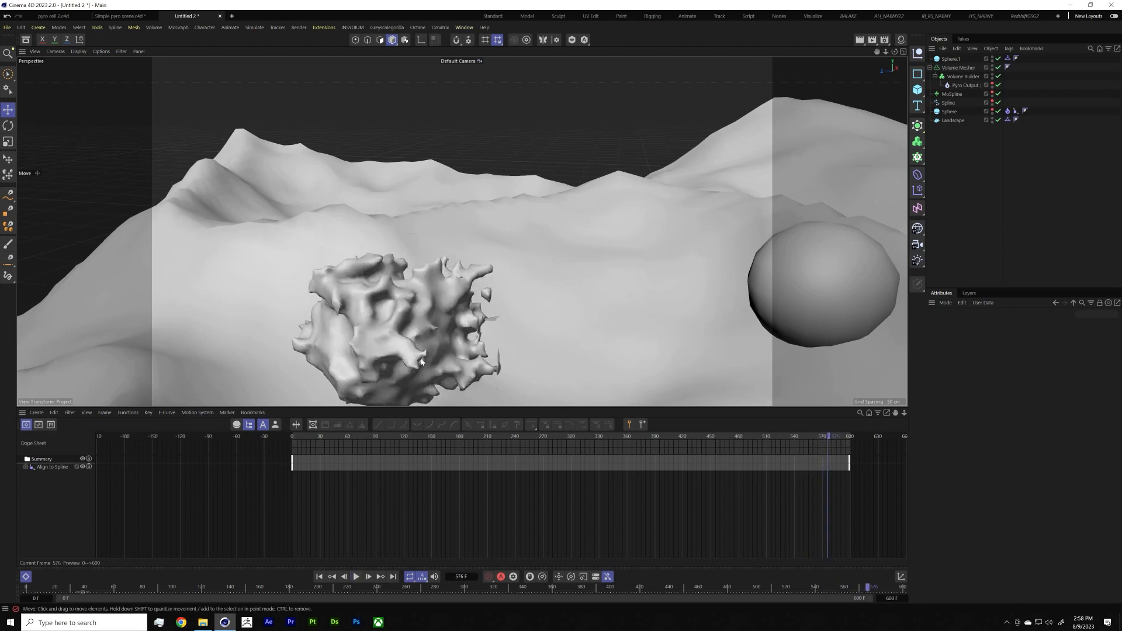
alt+drag(425, 358, 647, 220)
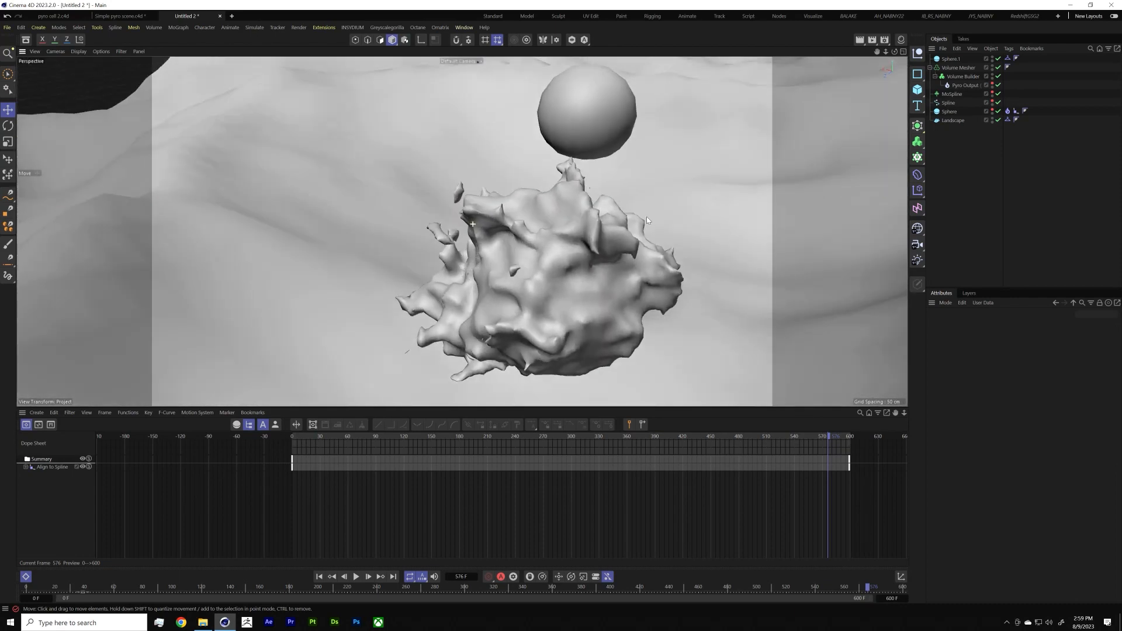
Step: Add an SDF Smooth filter to the Volume Builder and set its strength to 24 %
click(963, 77)
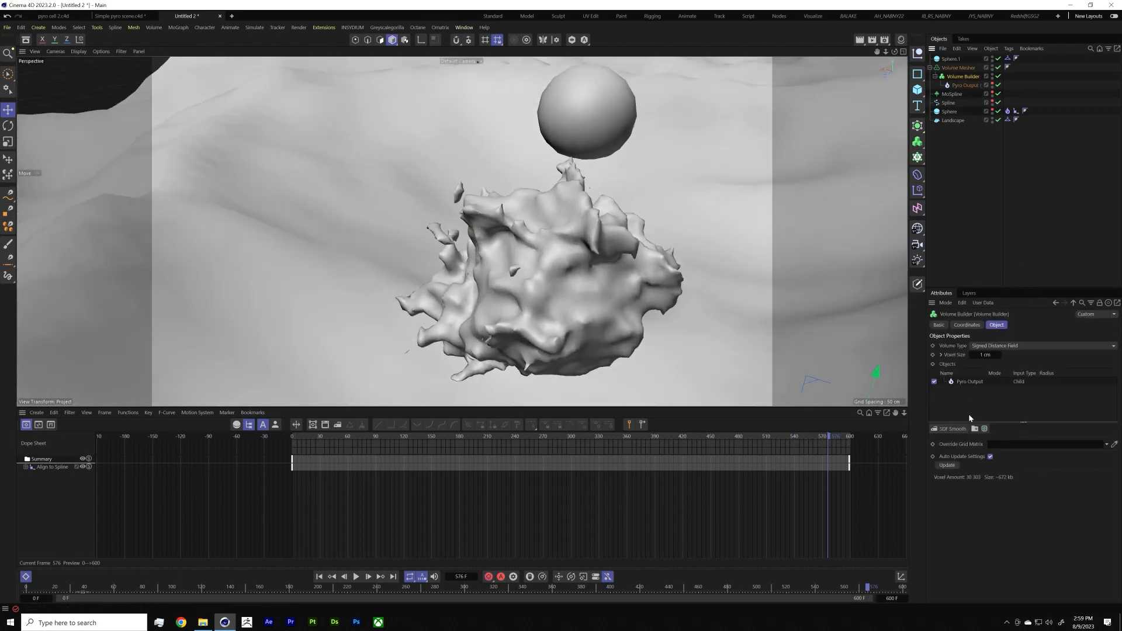
click(952, 430)
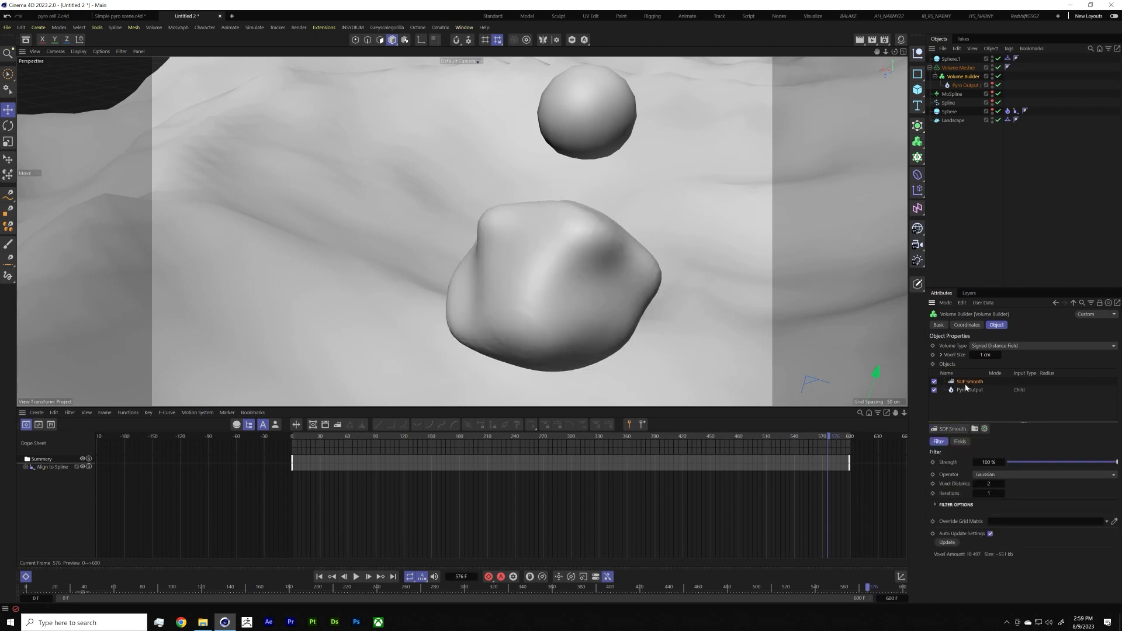
drag(1106, 462, 1018, 477)
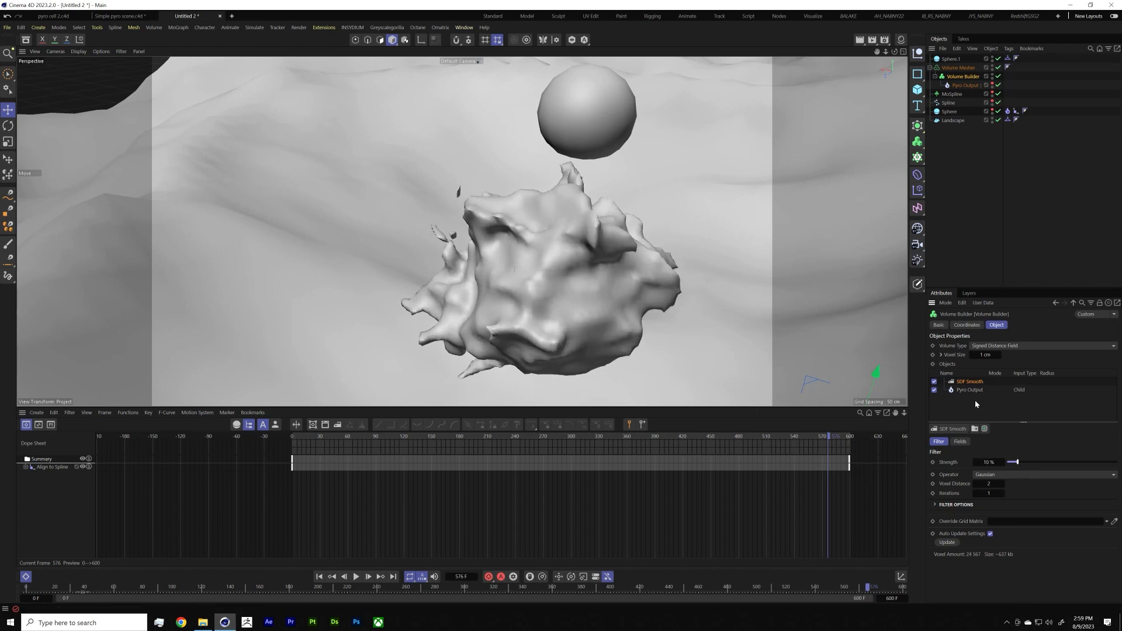
drag(1020, 466, 1032, 468)
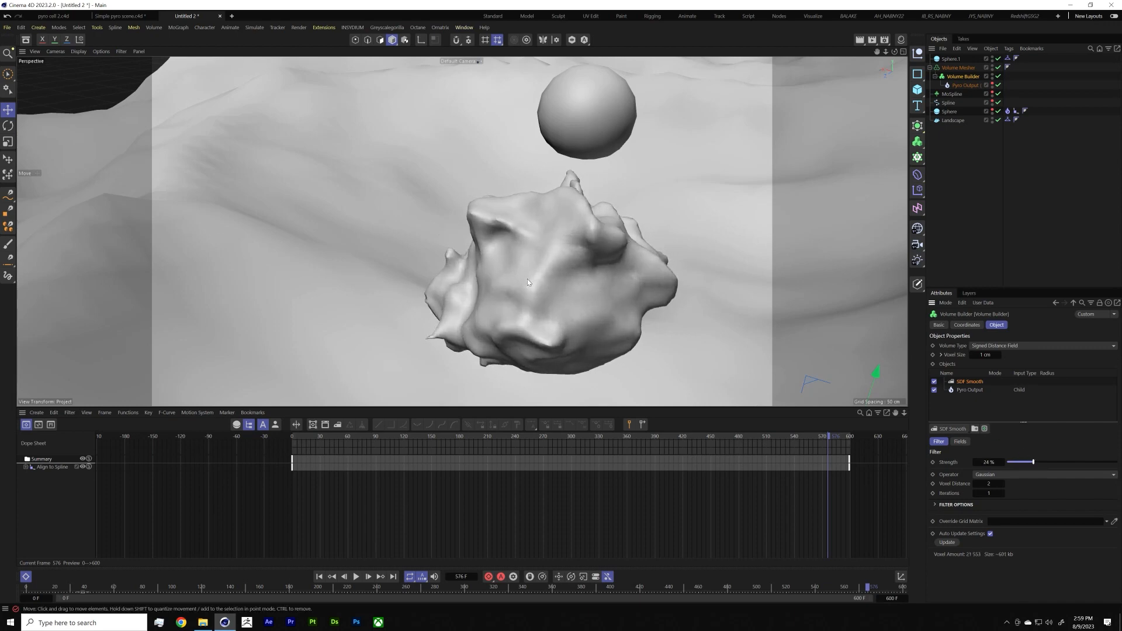
Step: Group the Volume Mesher under a null and expand the null's hierarchy
alt+drag(528, 279, 553, 266)
alt+right_drag(554, 265, 523, 234)
alt+drag(523, 233, 453, 237)
alt+right_drag(490, 232, 517, 173)
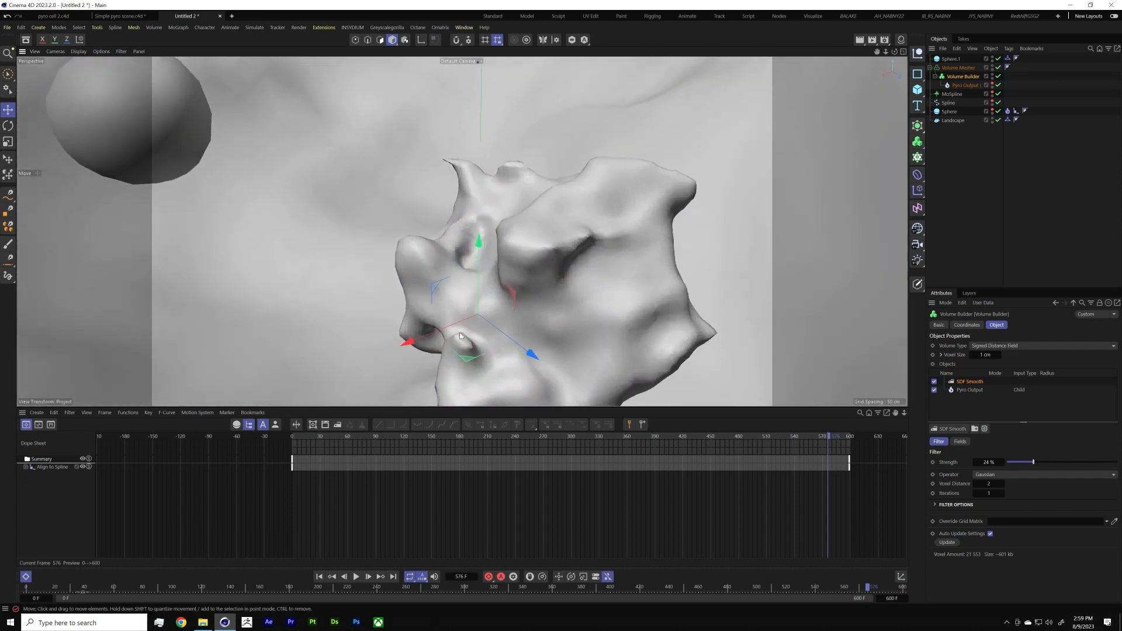
click(957, 68)
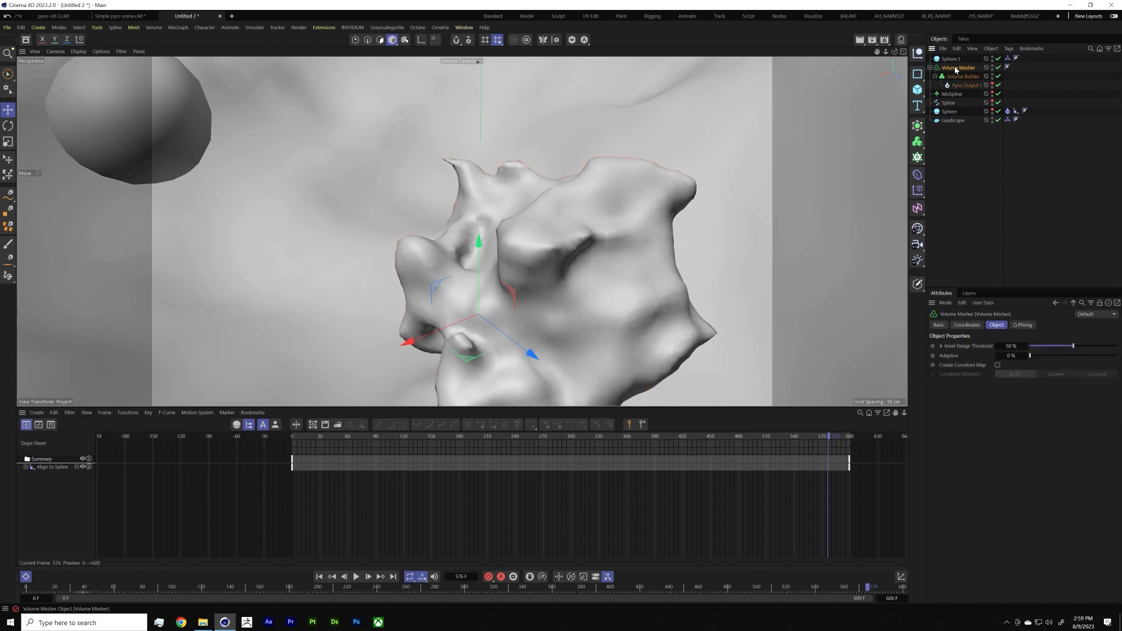
key(alt+g)
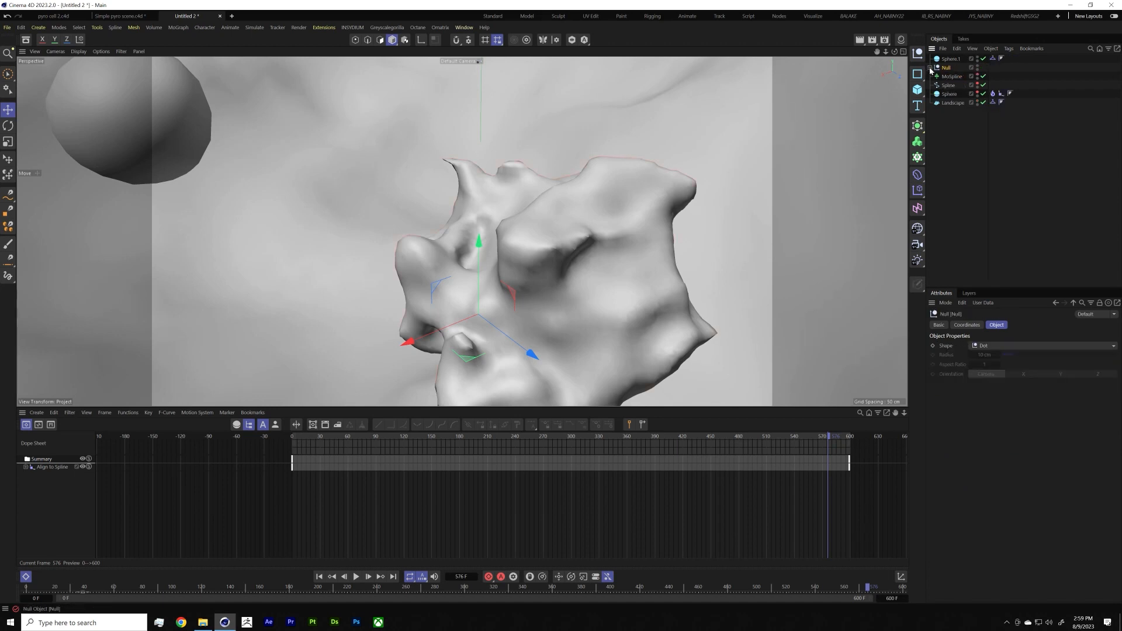
click(931, 68)
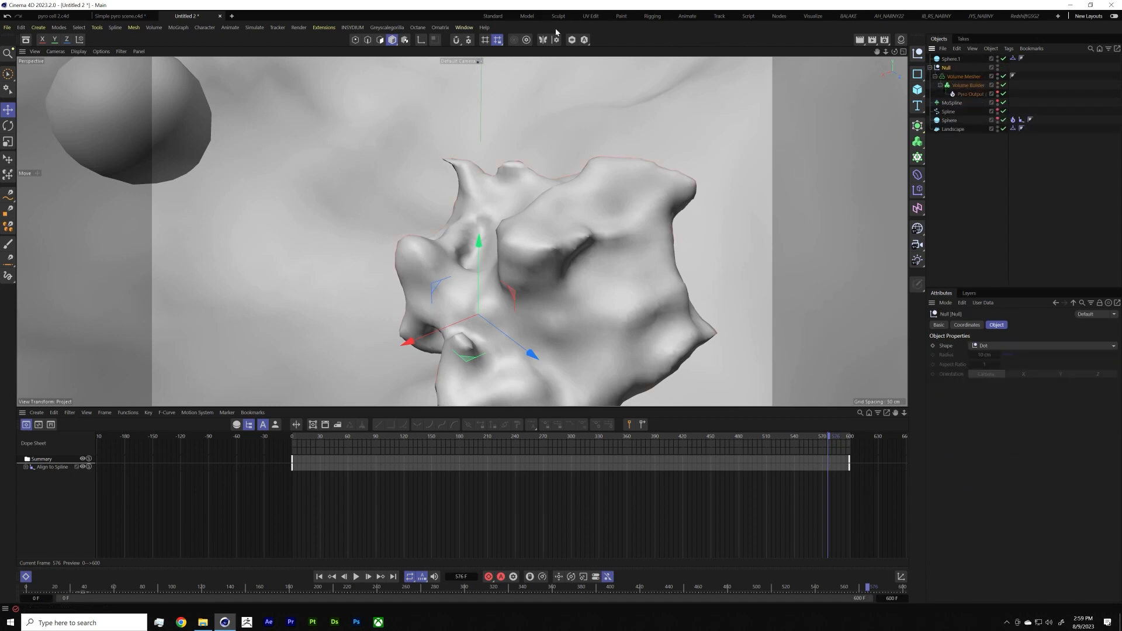
Step: Add a Smoothing deformer above the Volume Mesher inside the null and set its strength to 13 %
click(917, 176)
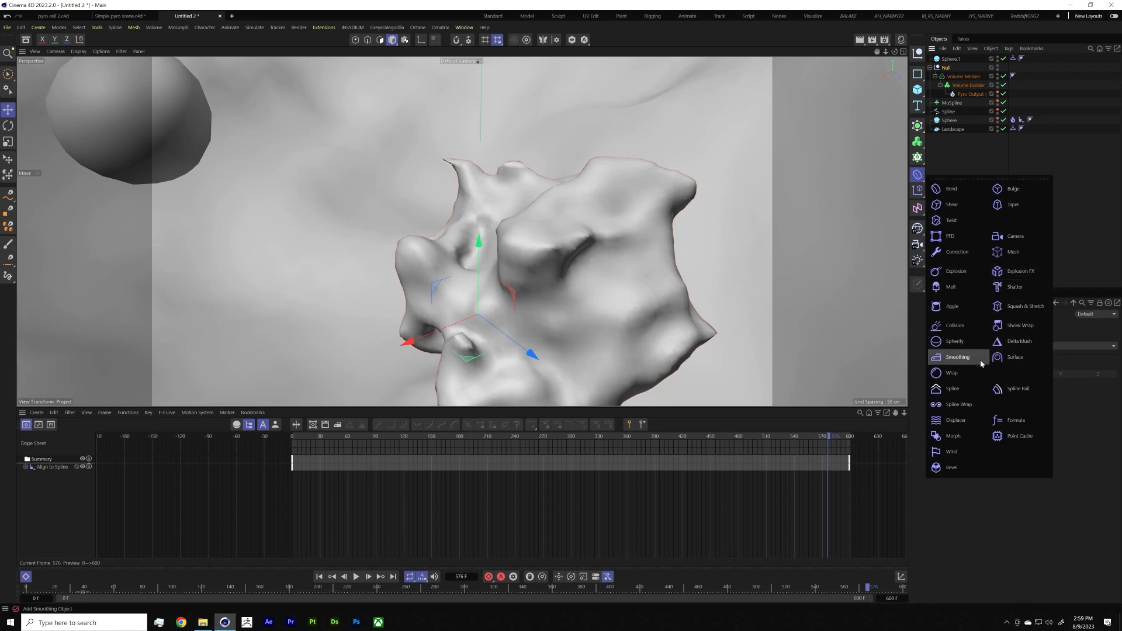
click(961, 358)
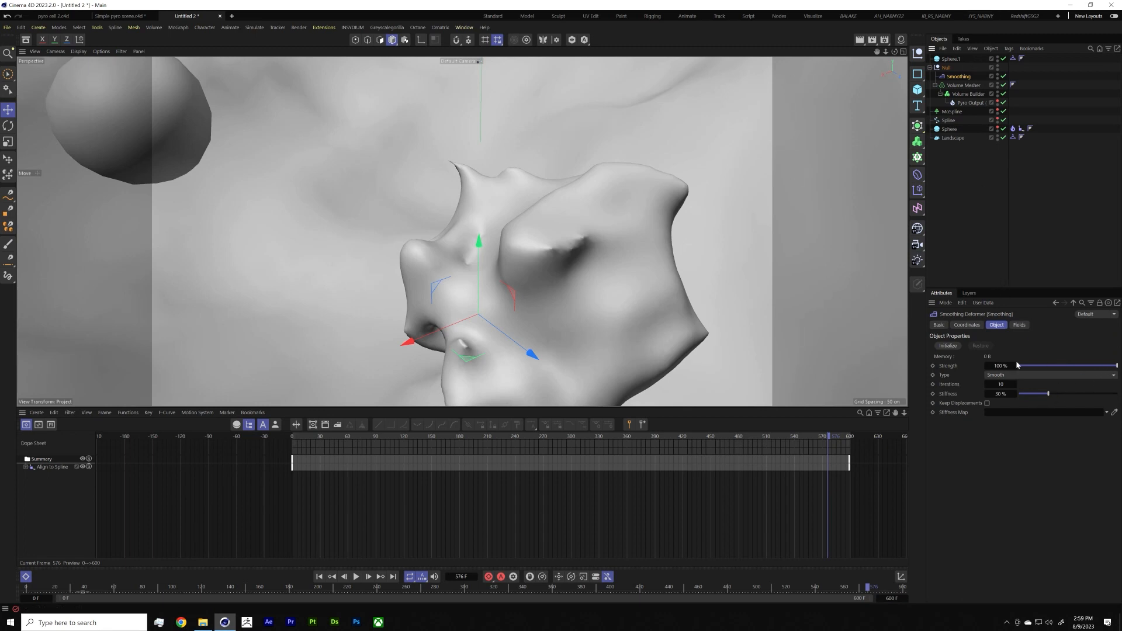
drag(1093, 368, 1040, 364)
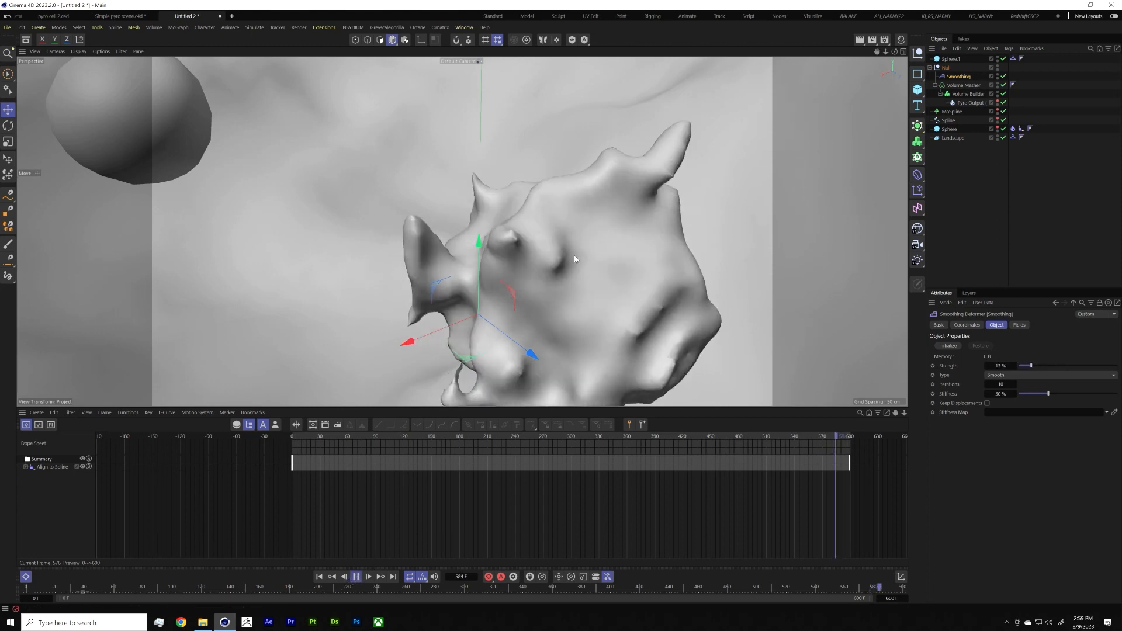
Step: Play the simulation, inspect the smoothed cell mesh from several angles and distances, and stop at frame 86
alt+right_drag(609, 237, 508, 288)
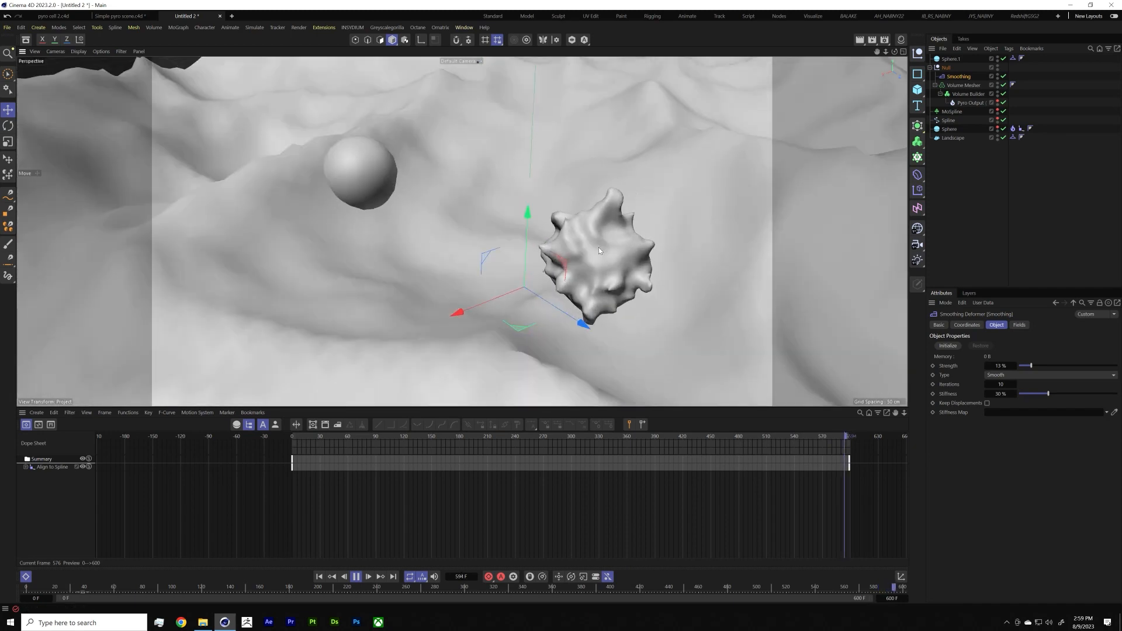
mouse_move(632, 231)
alt+mouse_down()
mouse_move(690, 259)
mouse_move(640, 244)
alt+mouse_up()
alt+drag(494, 131, 588, 162)
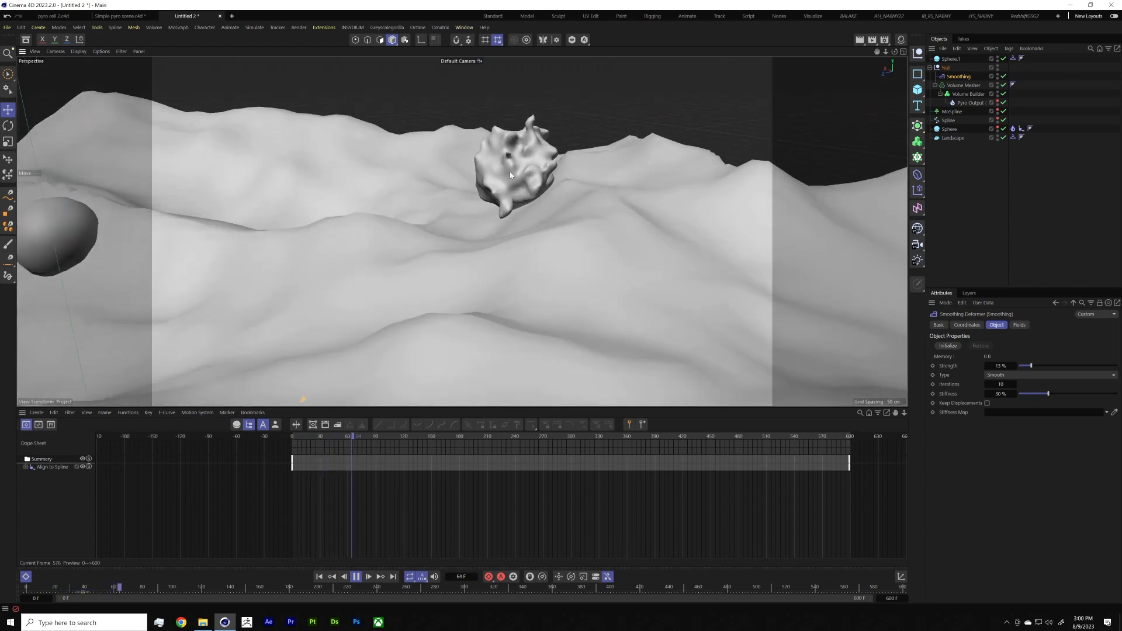
scroll(510, 172, up, 5)
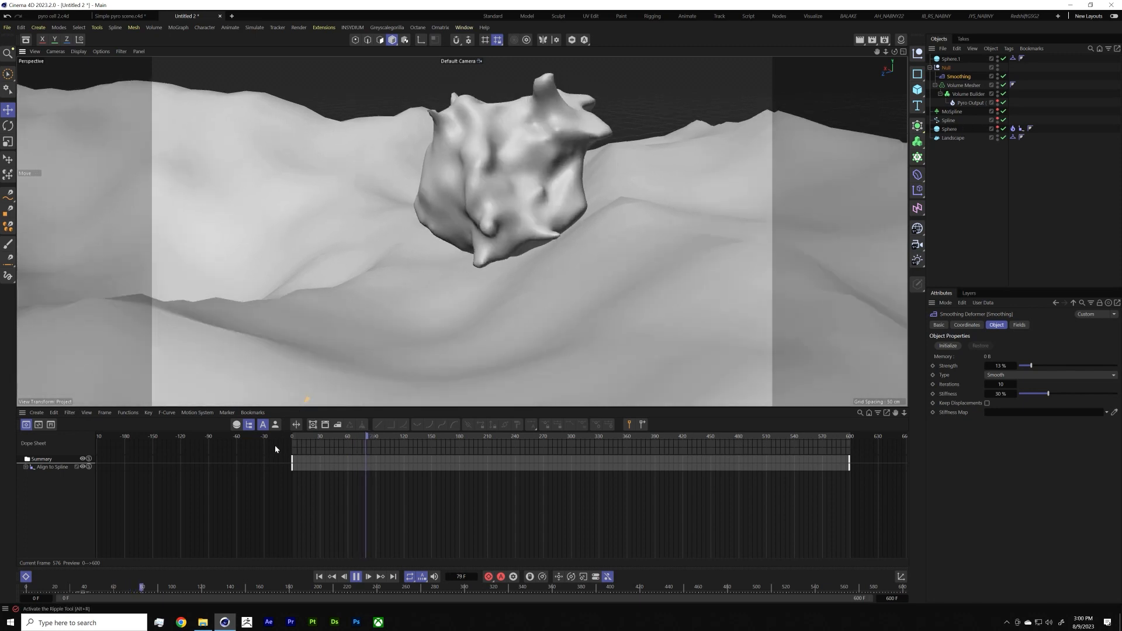
key(space)
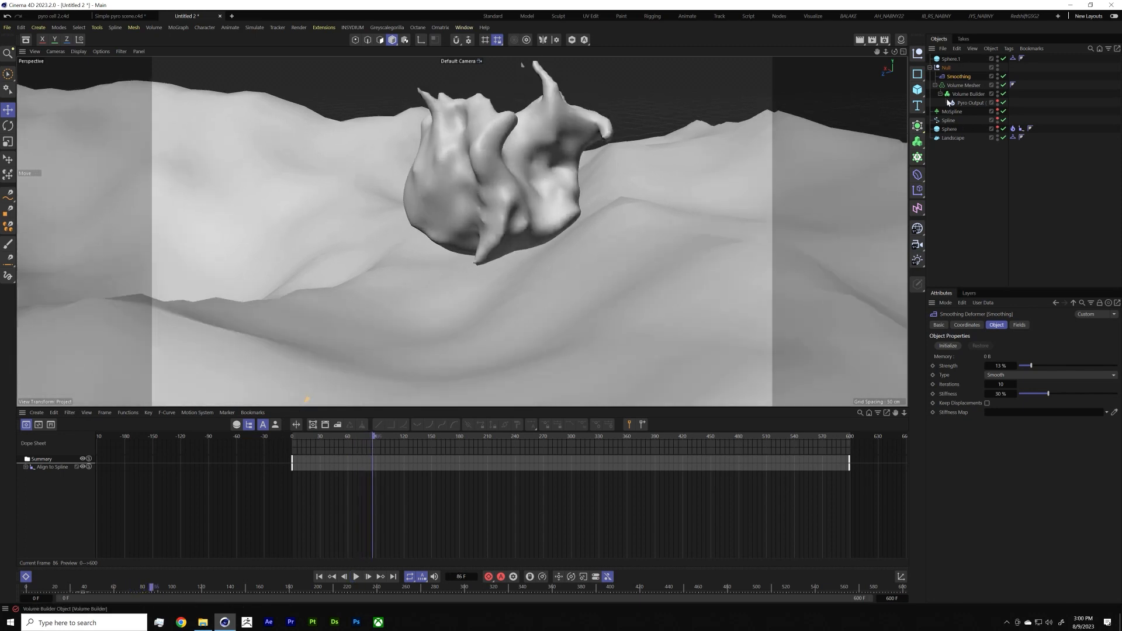
Step: Give the Volume Mesher a custom turquoise display color and deselect it
click(959, 88)
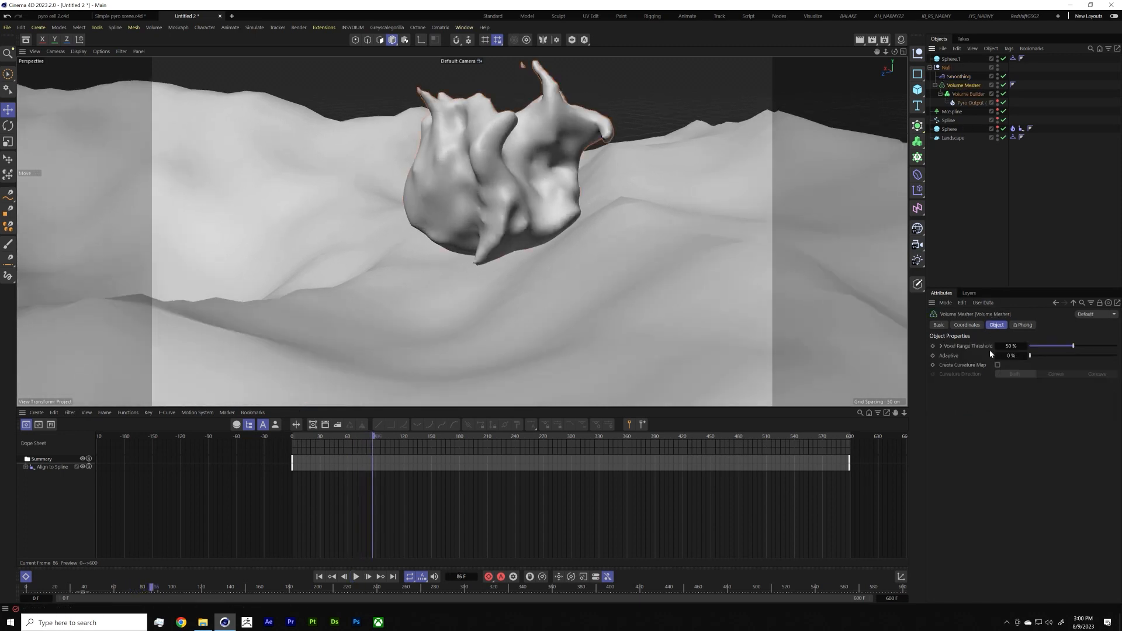
click(939, 325)
click(1001, 409)
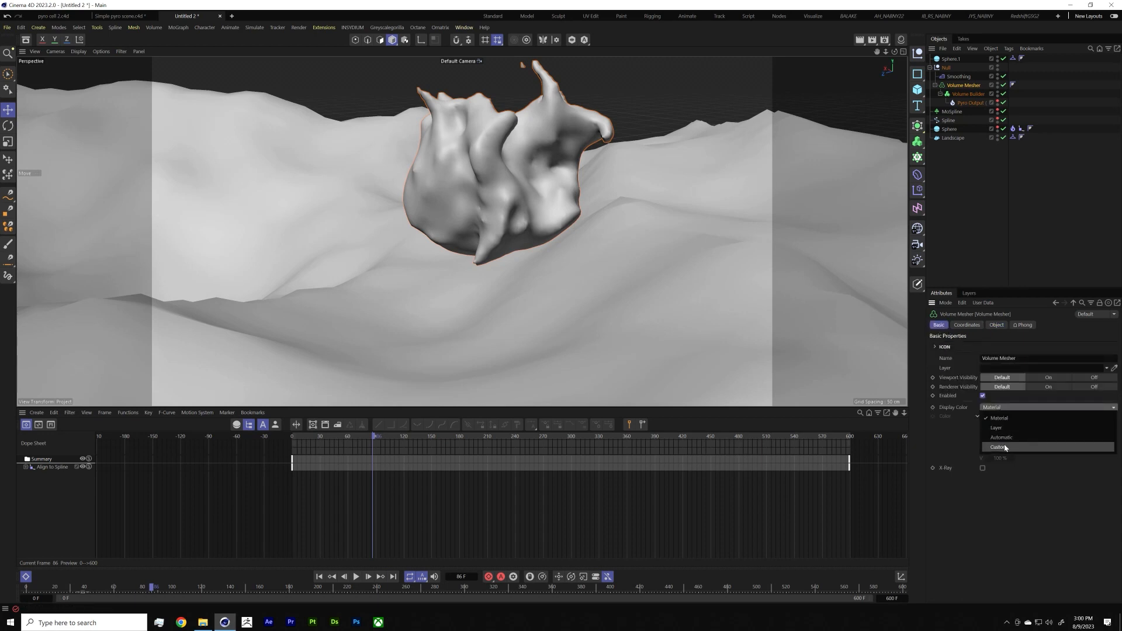
click(1005, 448)
click(1041, 449)
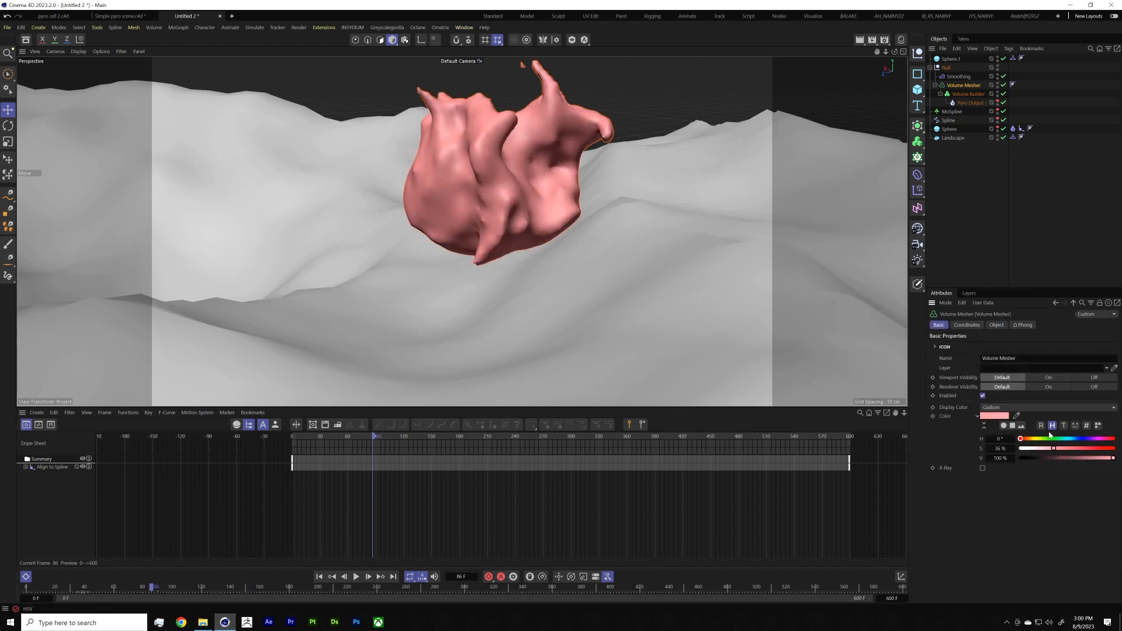
click(1063, 439)
click(965, 260)
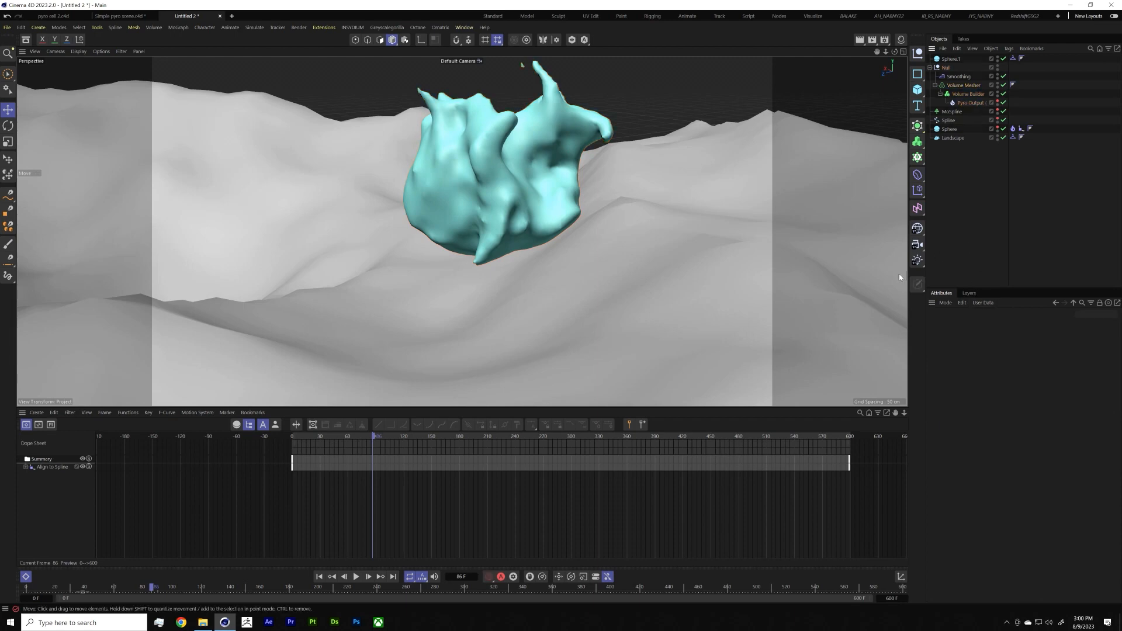
Step: Inspect the colored cell mesh from another angle, scrub and briefly play the animation, and return to frame 0
alt+drag(661, 258, 458, 216)
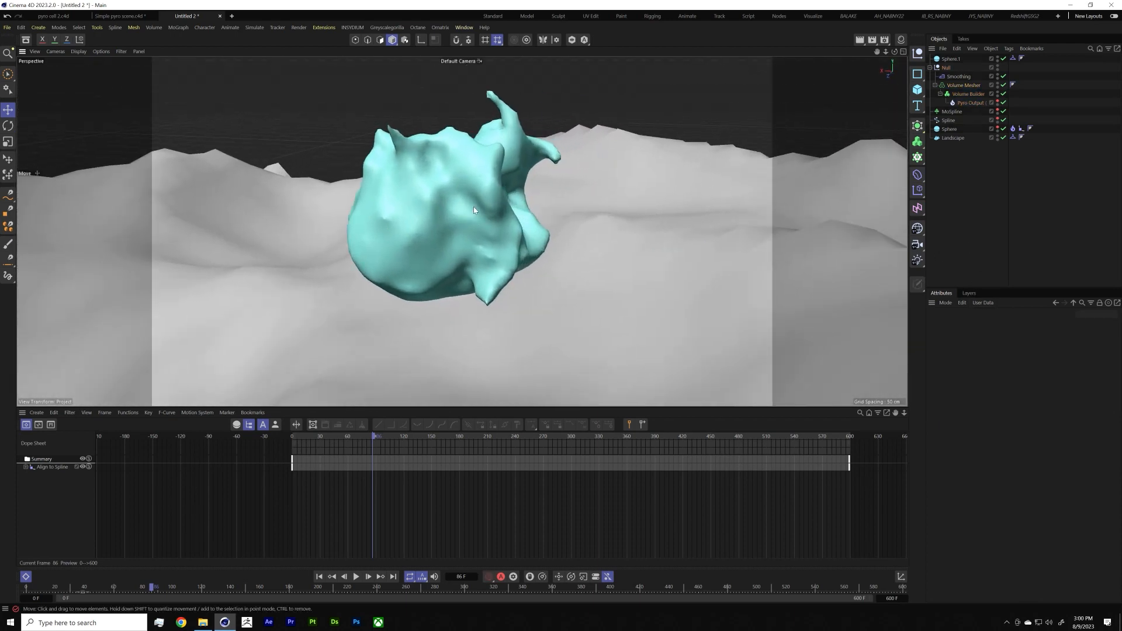
alt+right_drag(475, 211, 441, 230)
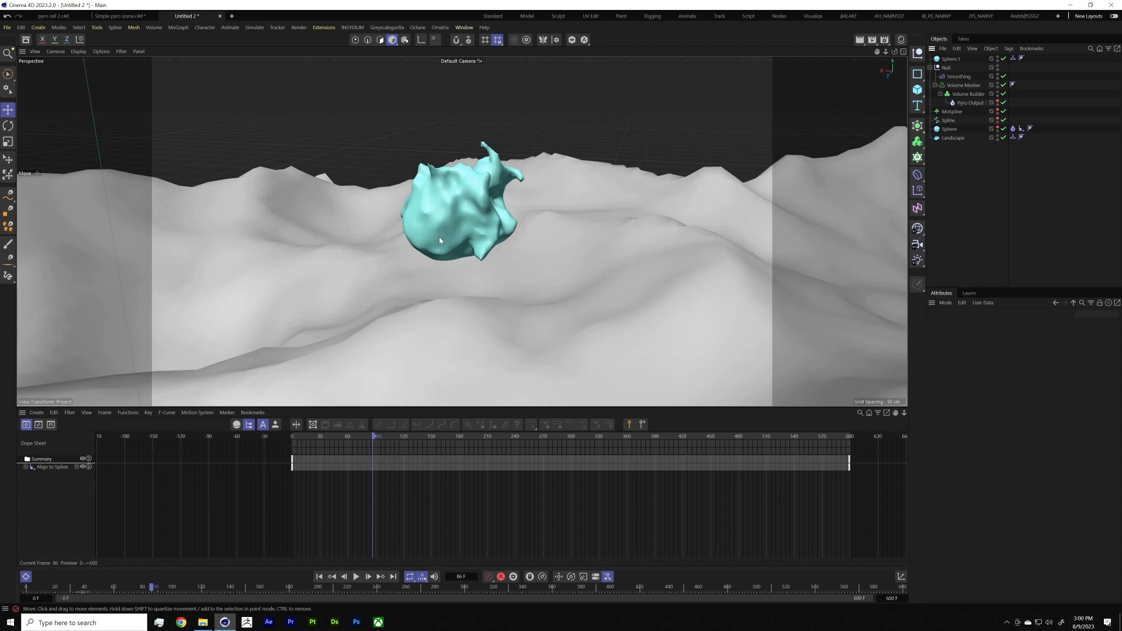
click(500, 437)
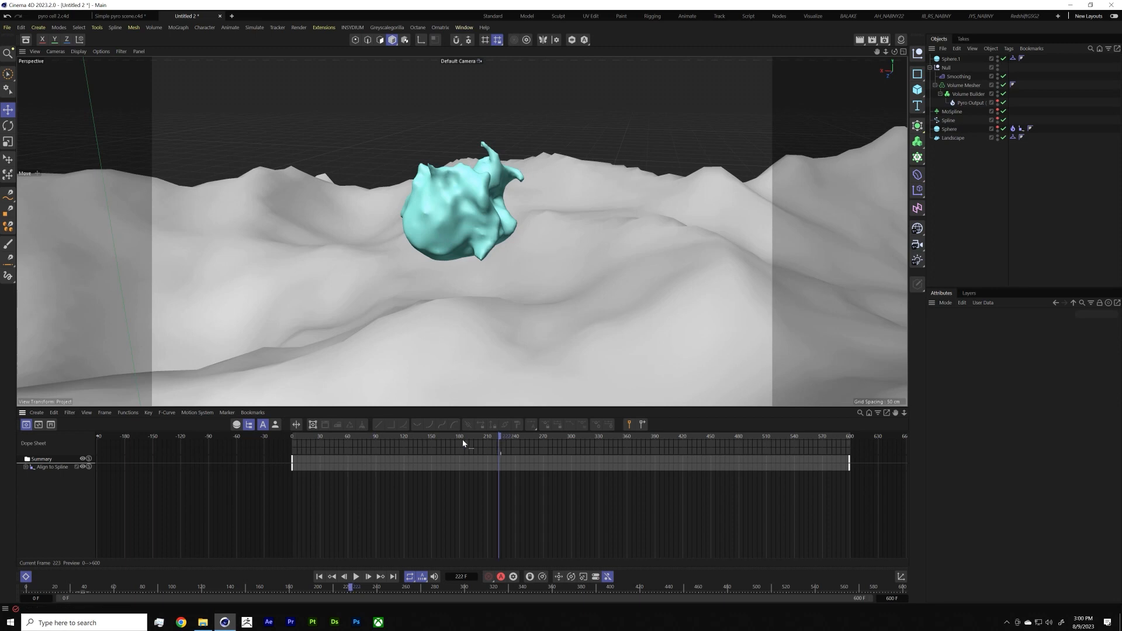
click(438, 437)
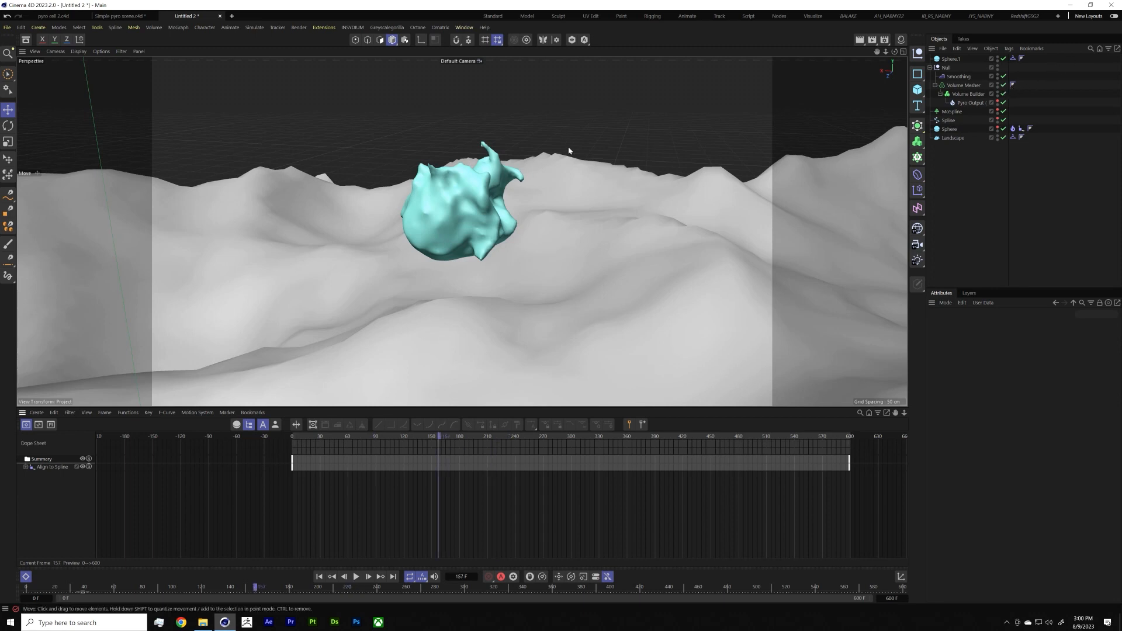
click(320, 578)
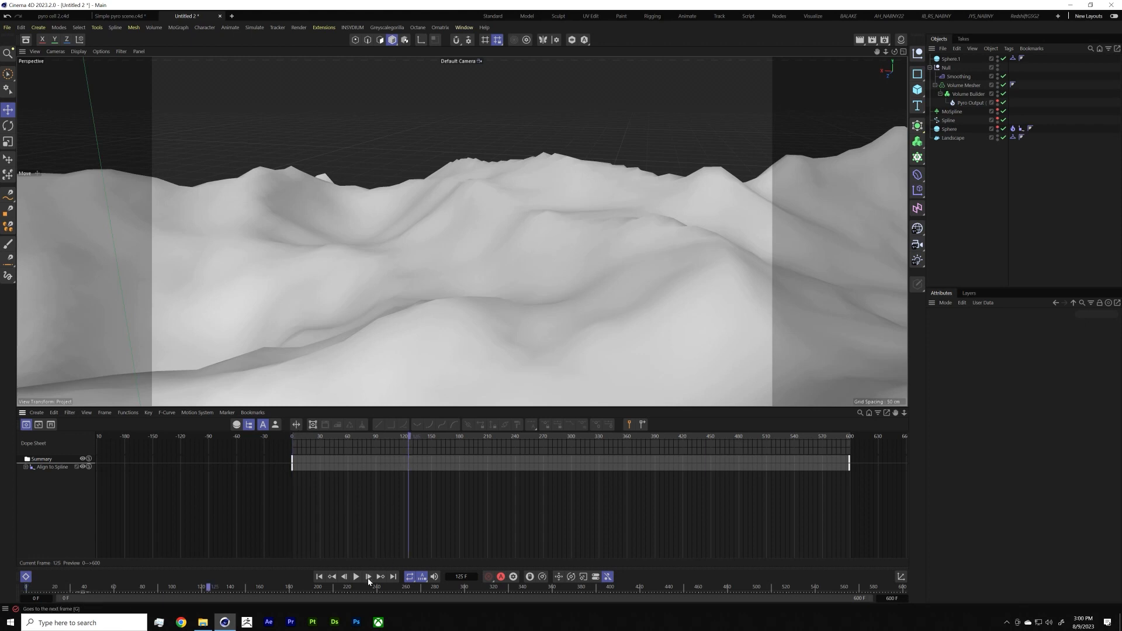
click(356, 577)
click(356, 577)
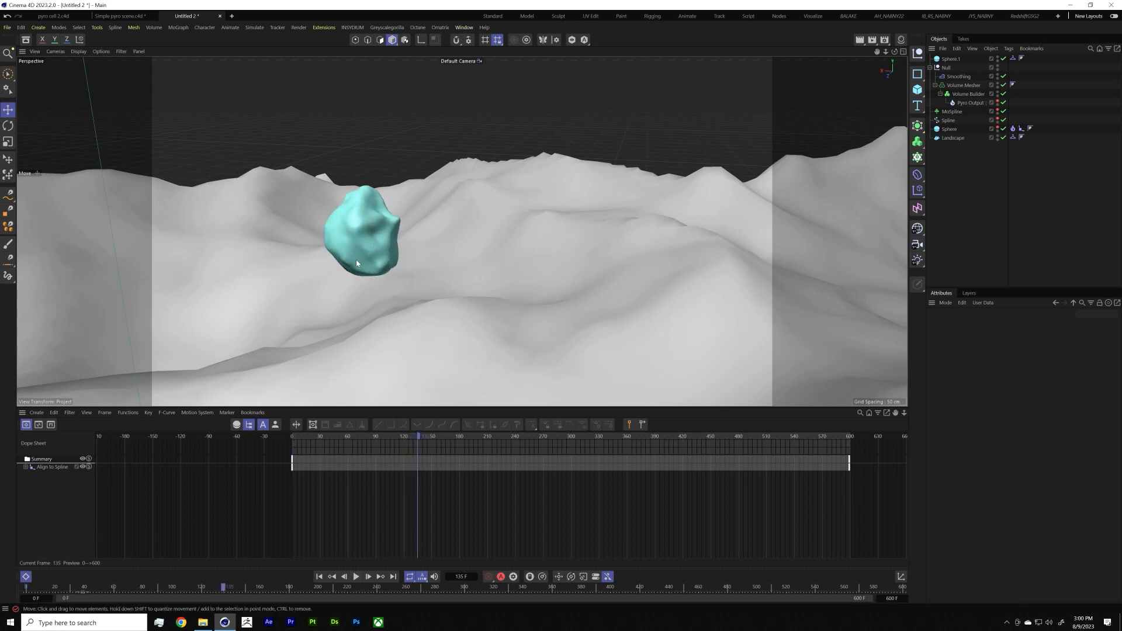
drag(355, 437, 270, 437)
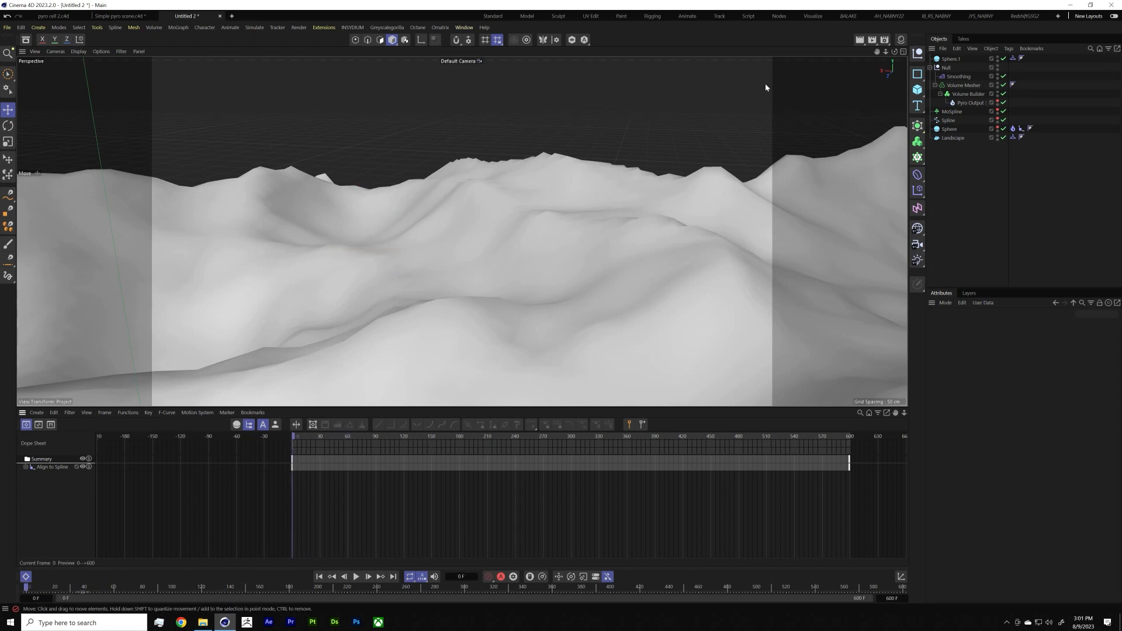
Step: Set the viewport visibility of the Pyro Output's Default Simulation Scene to Default
click(971, 103)
click(1019, 325)
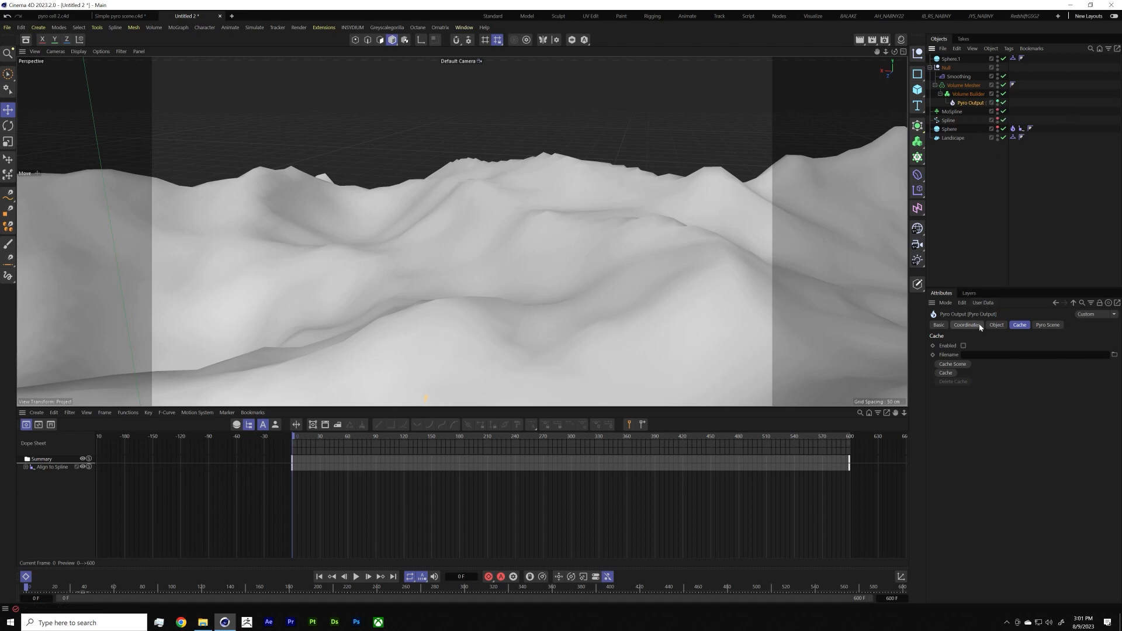
click(997, 325)
click(1045, 326)
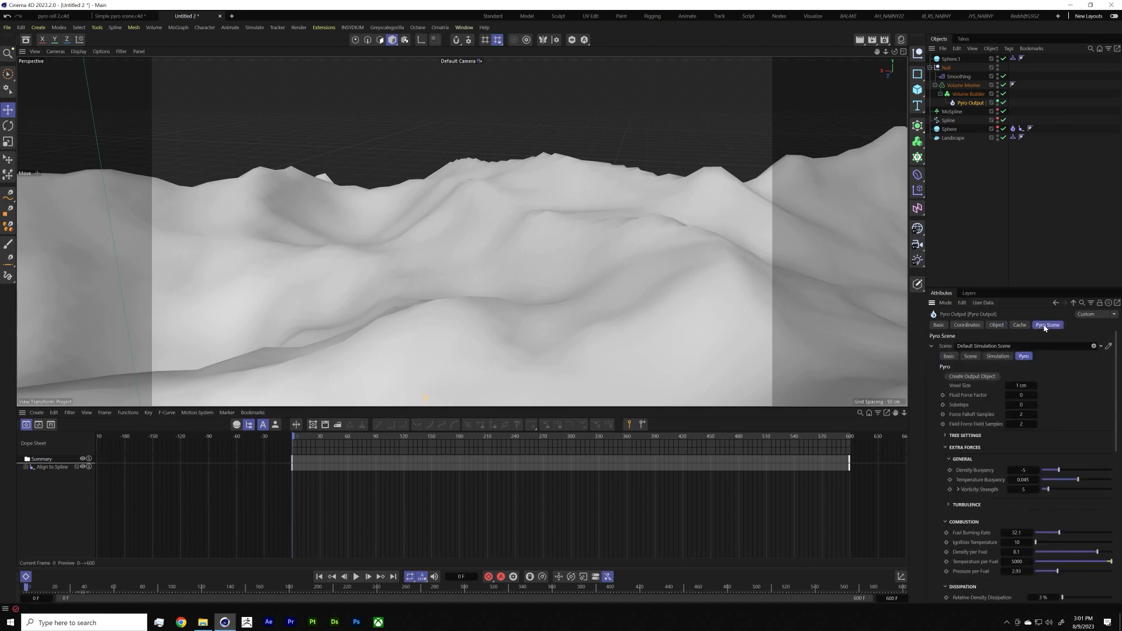
click(970, 357)
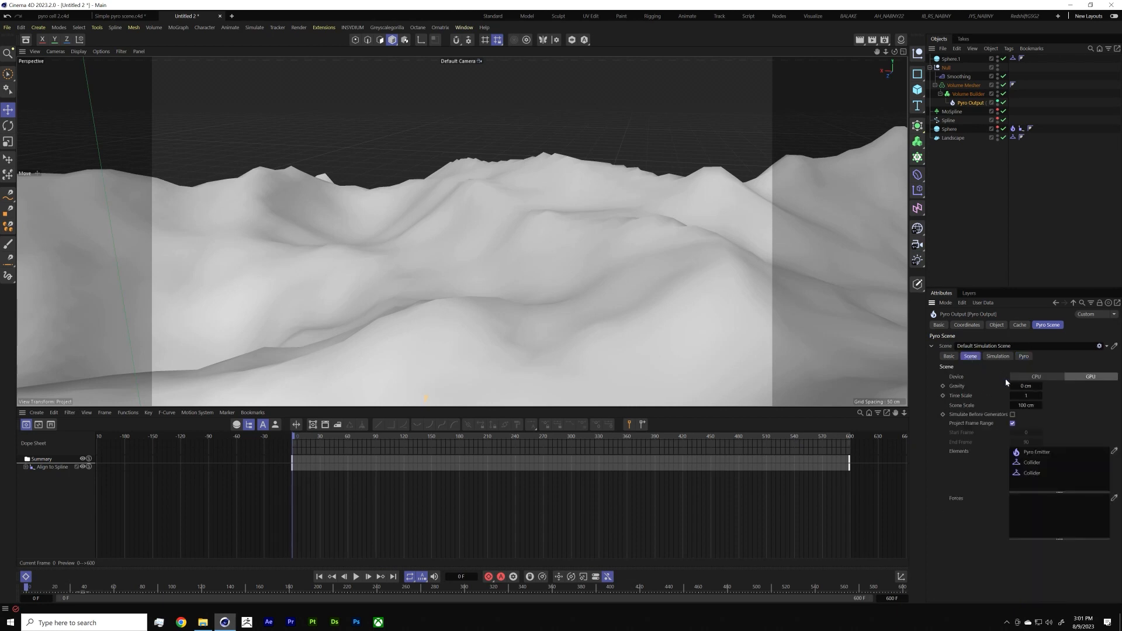
click(948, 356)
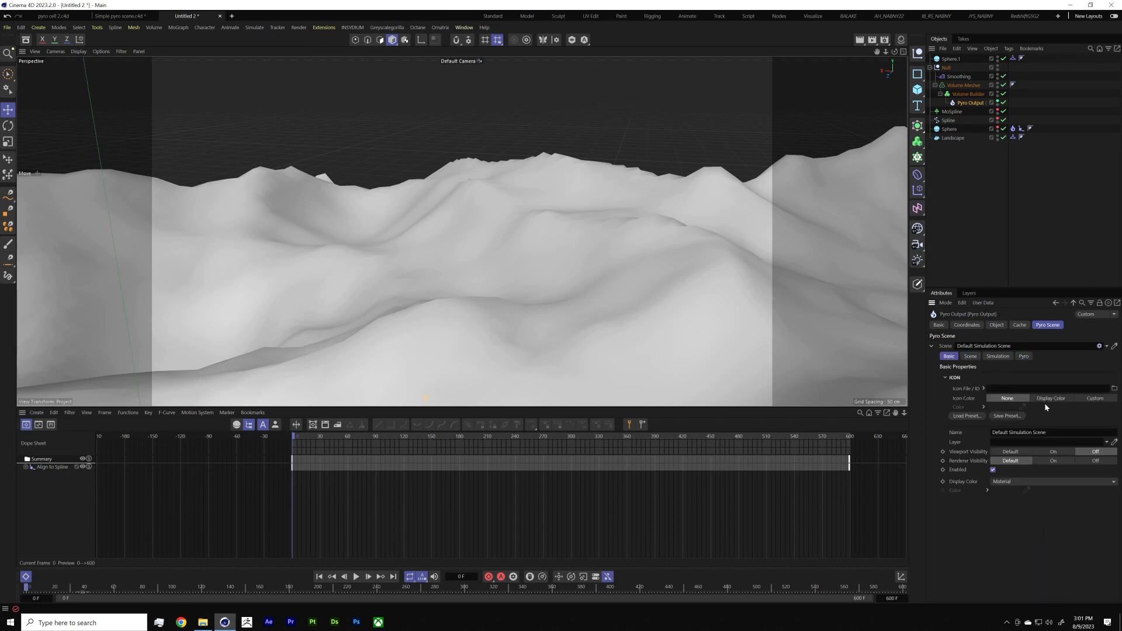
click(1020, 453)
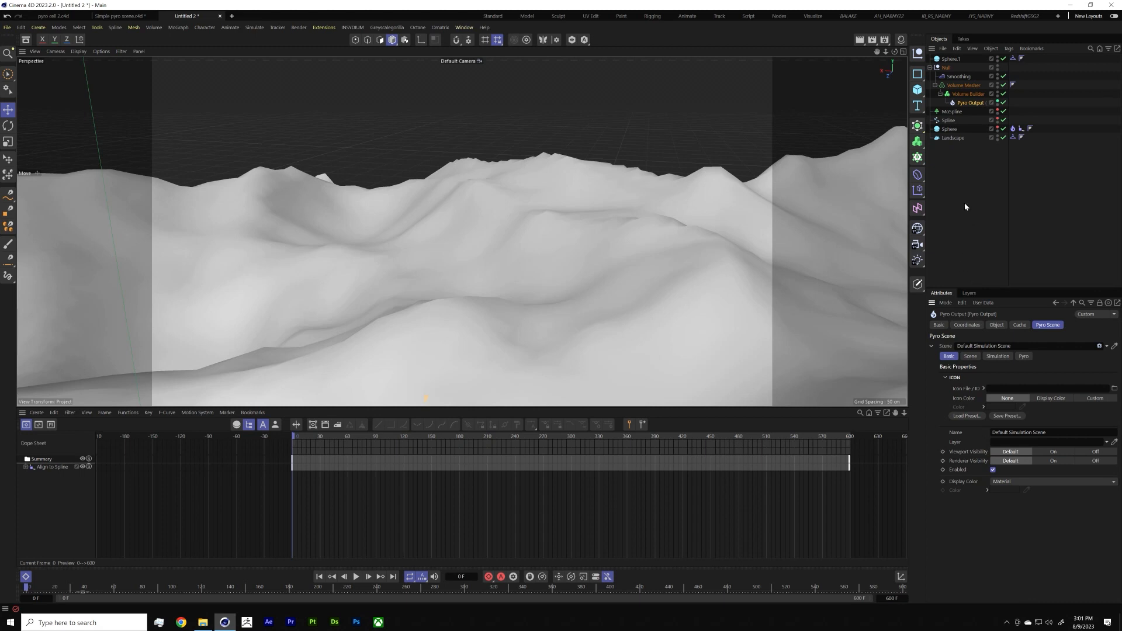
Step: Disable the Smoothing deformer, Volume Mesher and Volume Builder, and play the simulation to view the raw pyro
click(1004, 85)
click(1003, 77)
click(357, 578)
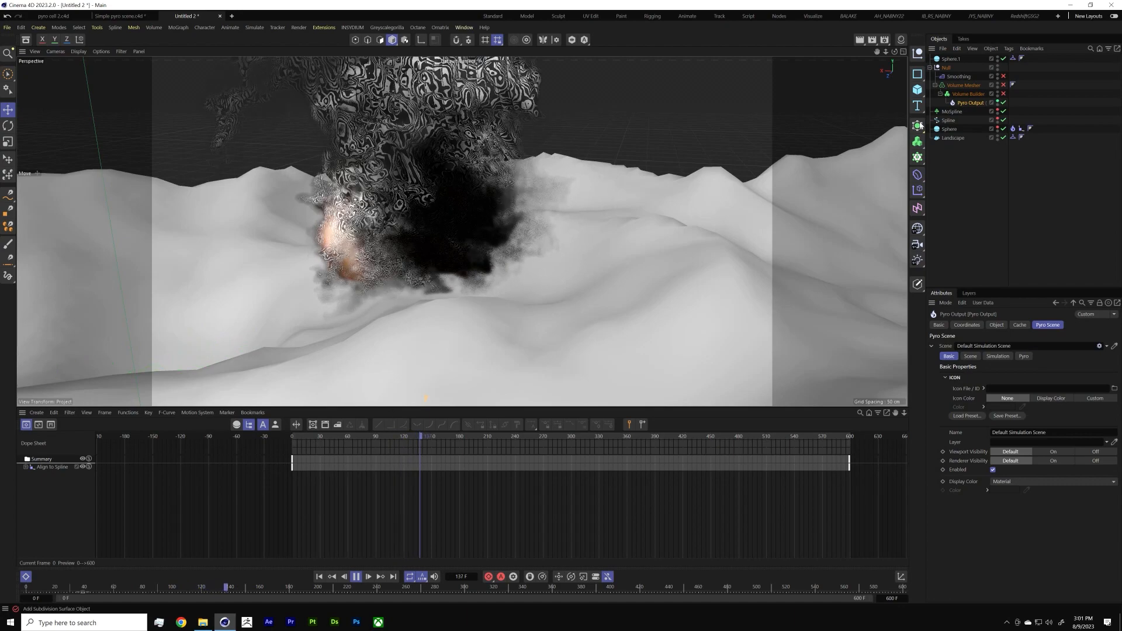
Step: Re-enable the Volume Builder and Volume Mesher, inspect the mesh together with the smoke, and return to frame 0
click(1003, 93)
click(1004, 85)
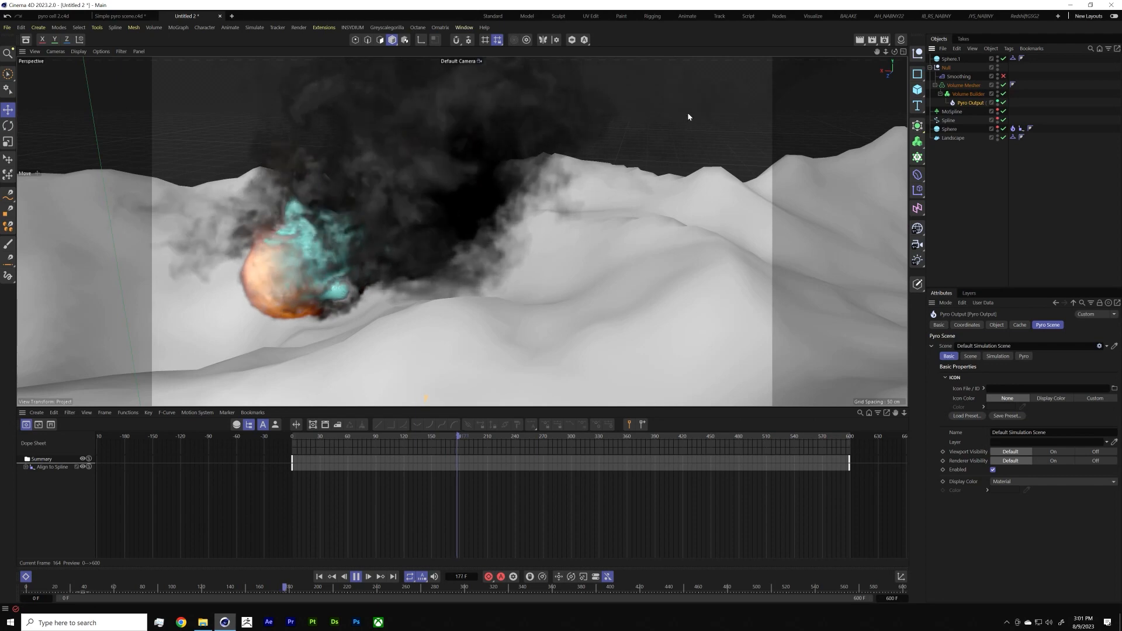
alt+drag(322, 223, 265, 233)
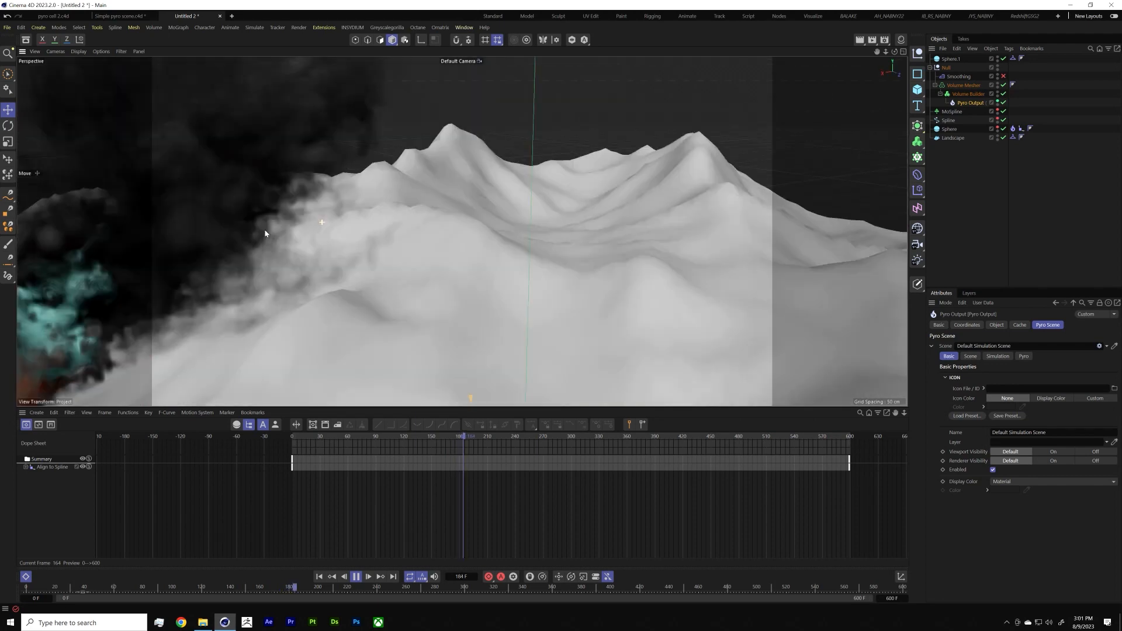
alt+drag(462, 231, 523, 163)
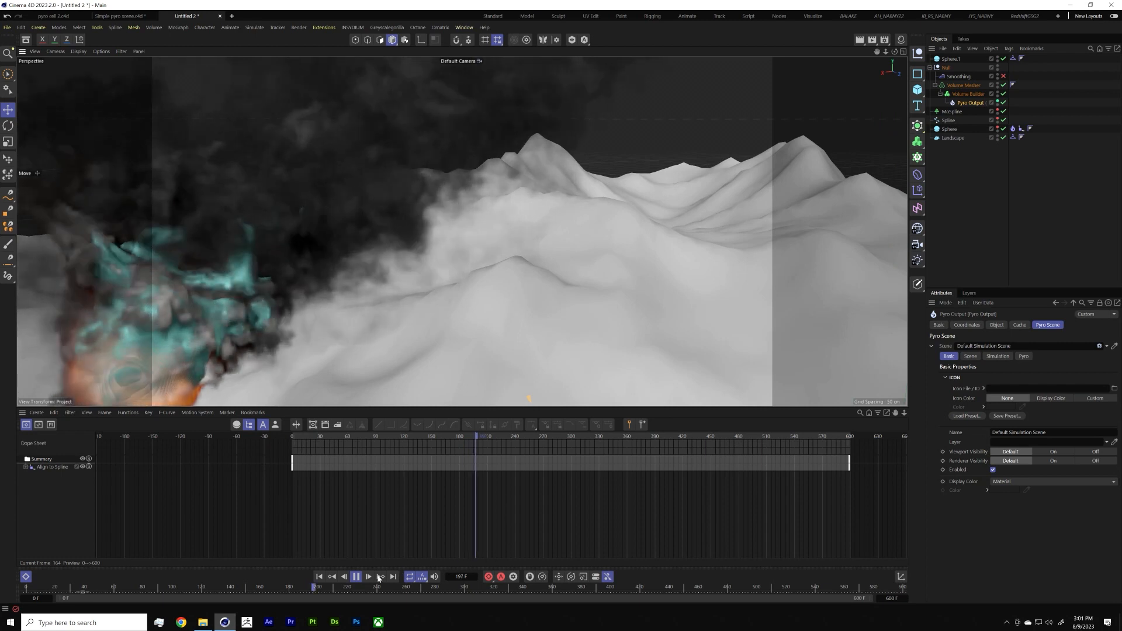
click(356, 577)
click(319, 577)
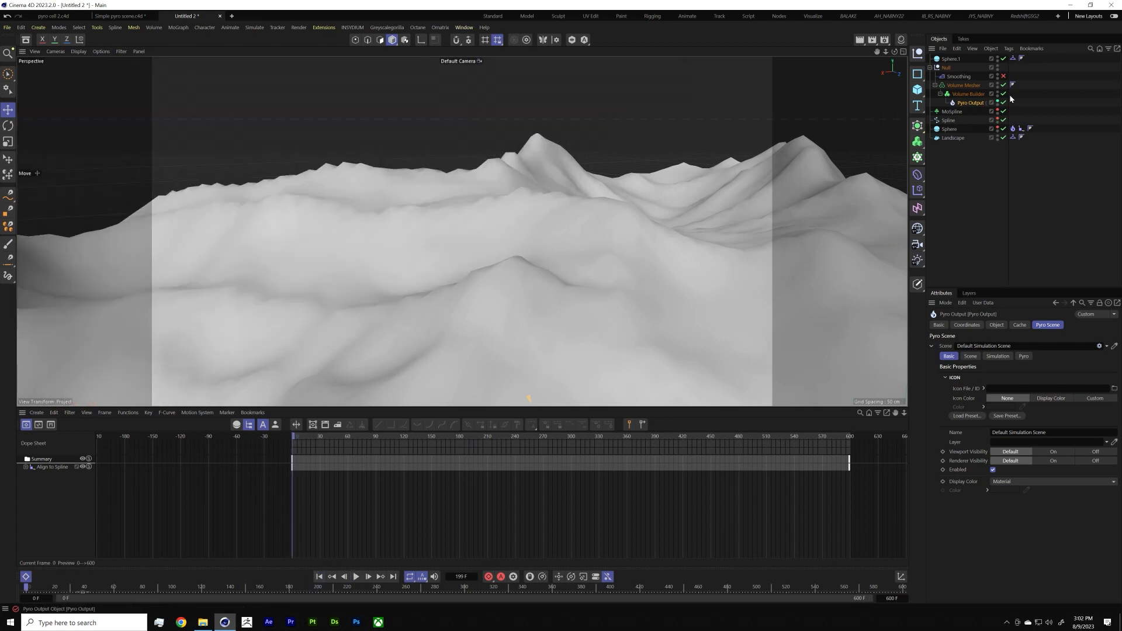
Step: Disable the Volume Mesher and Volume Builder and show the Pyro Output's cache settings
drag(1004, 85, 1003, 94)
click(1020, 325)
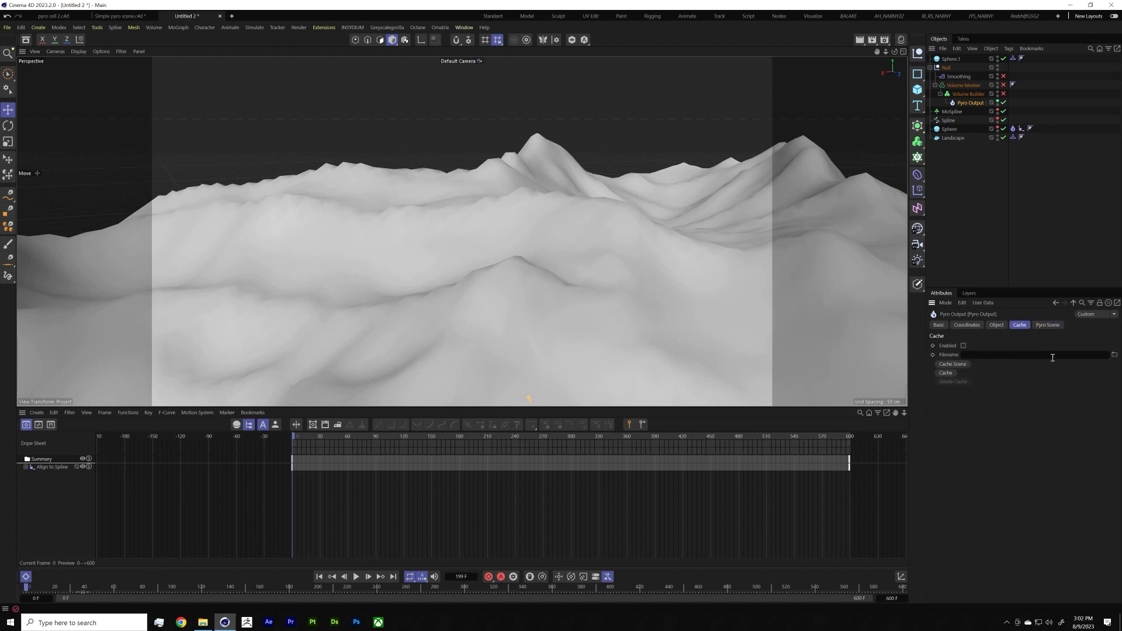
Step: Browse for the cache file, create a folder named Pyro Cache in the presenter's project folder, and cancel the file selection
click(1115, 355)
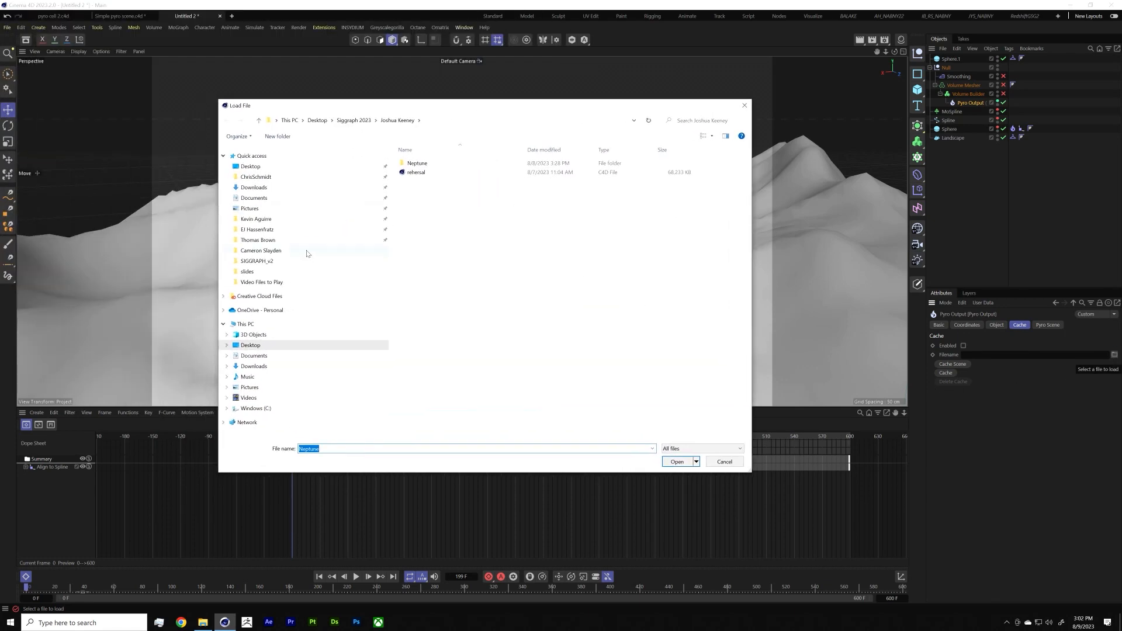
click(306, 252)
right_click(436, 277)
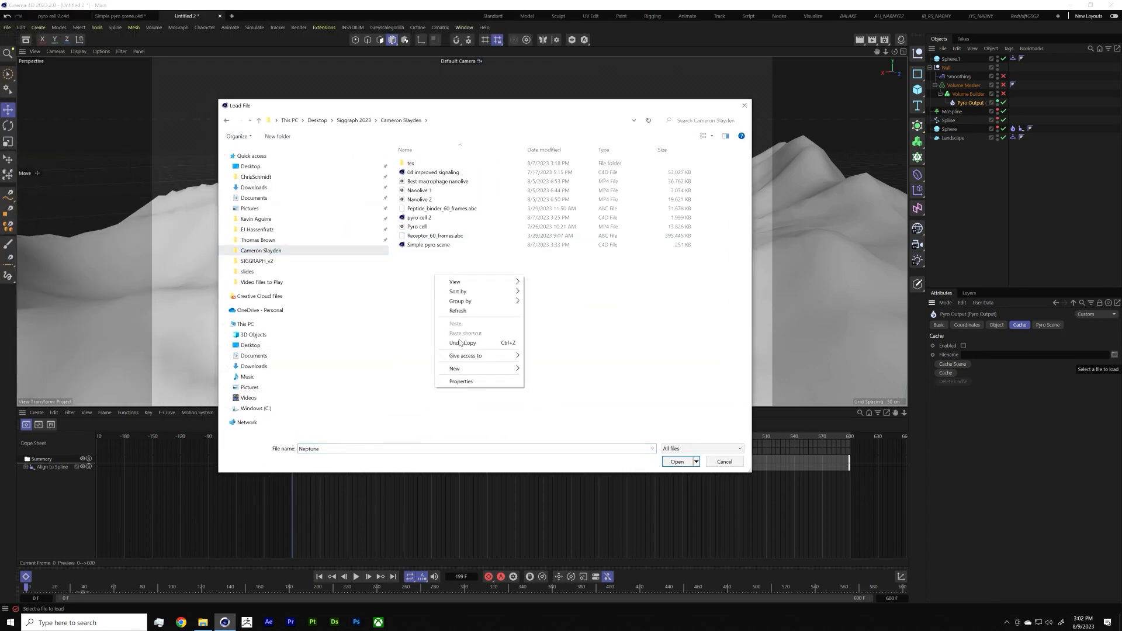
mouse_move(460, 374)
click(541, 370)
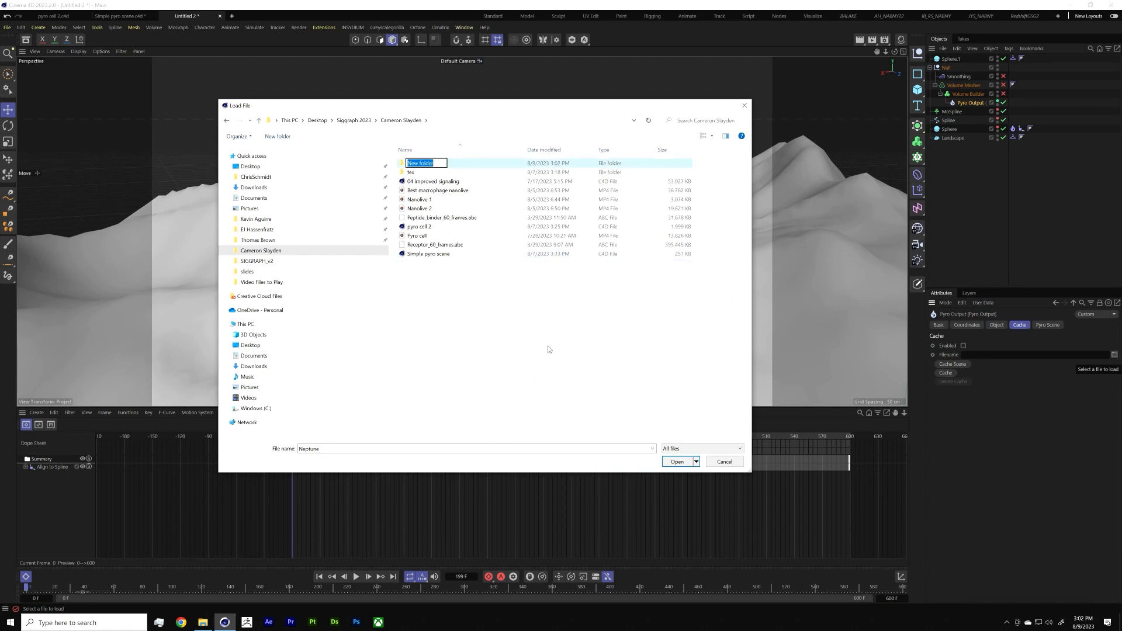
text(Pyro Cache)
key(Return)
click(677, 462)
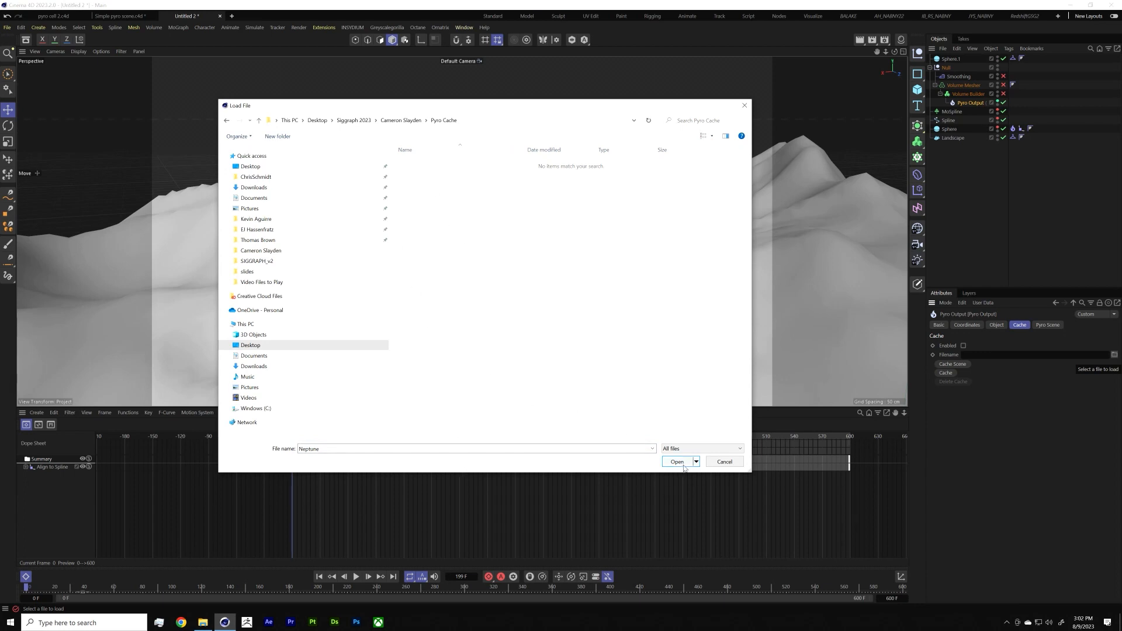
click(725, 462)
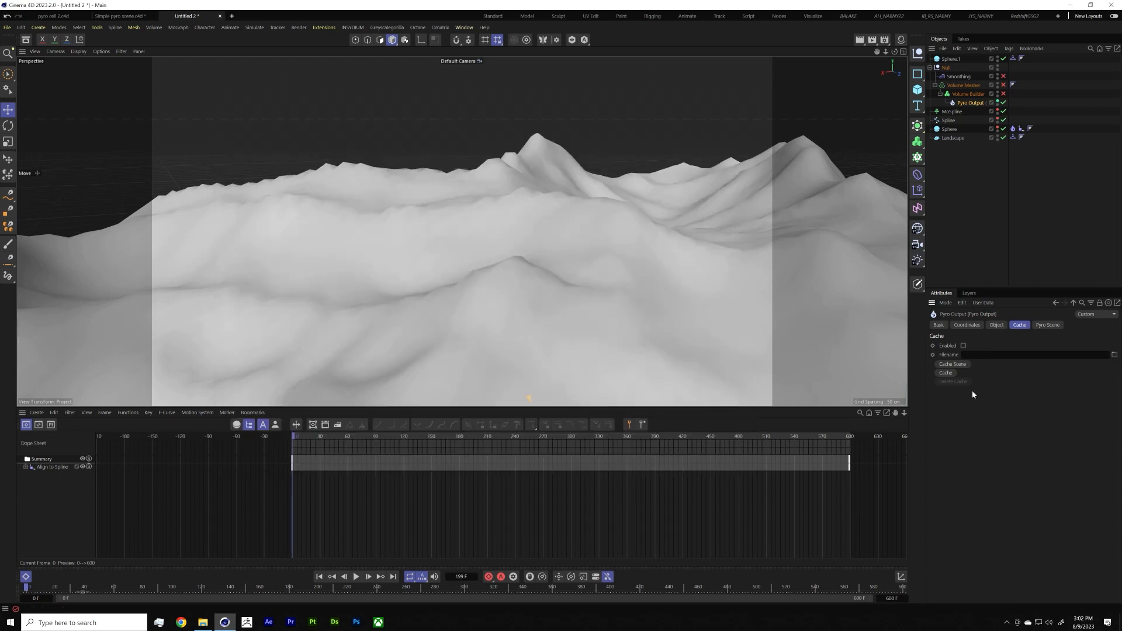
Step: Try to cache the Pyro Output as OpenVDB under the name Default Simulation Scene in the Pyro Cache folder
click(954, 374)
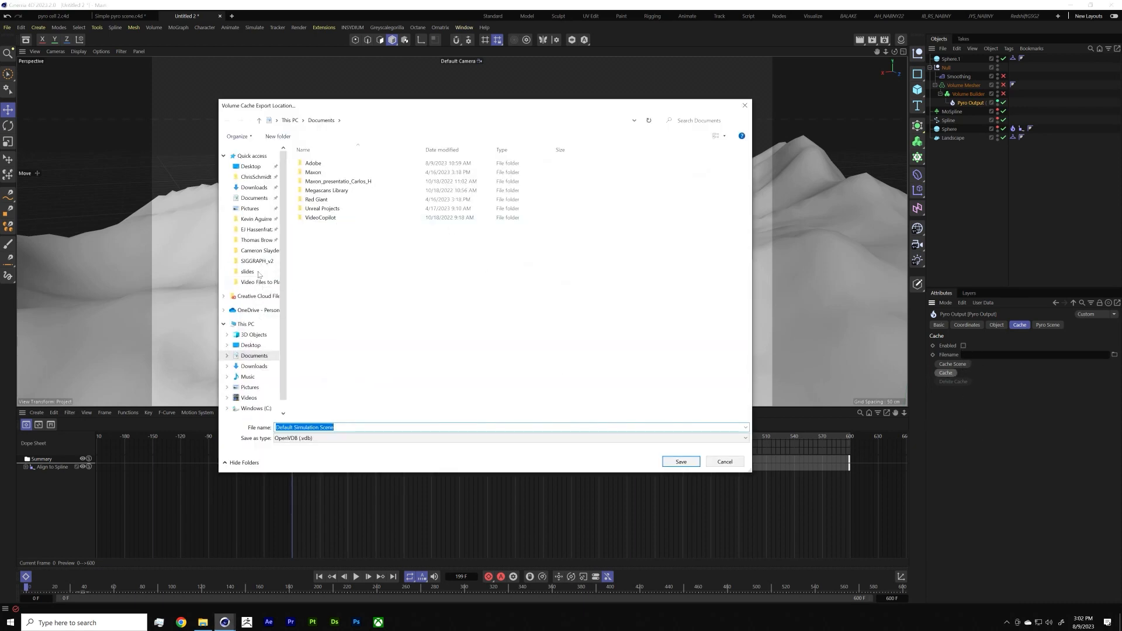
click(261, 251)
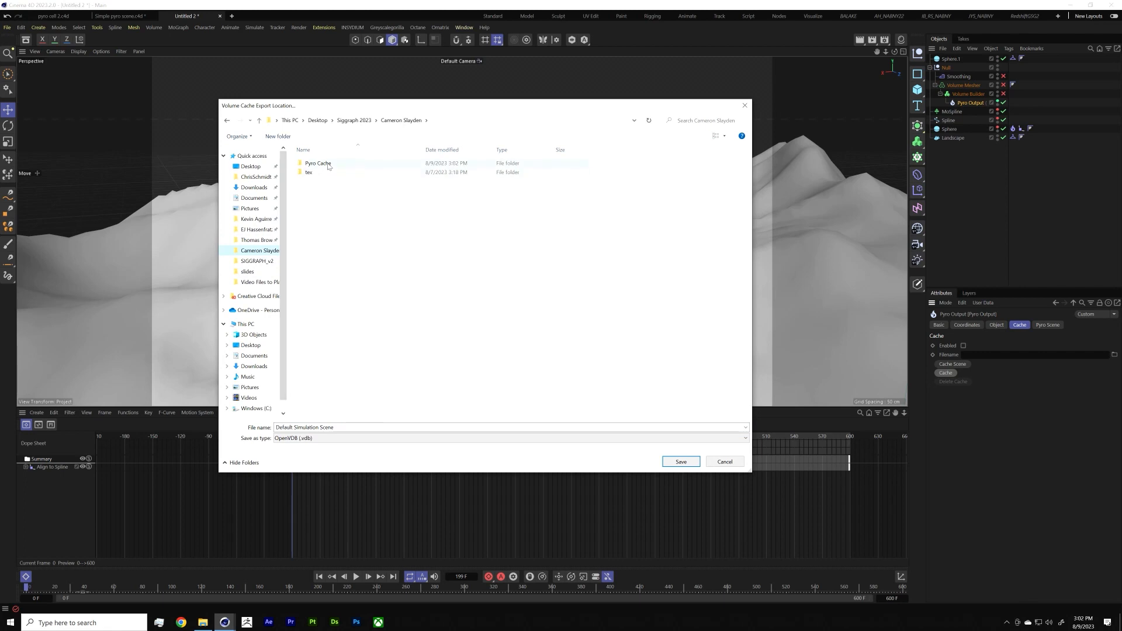
click(329, 167)
click(678, 461)
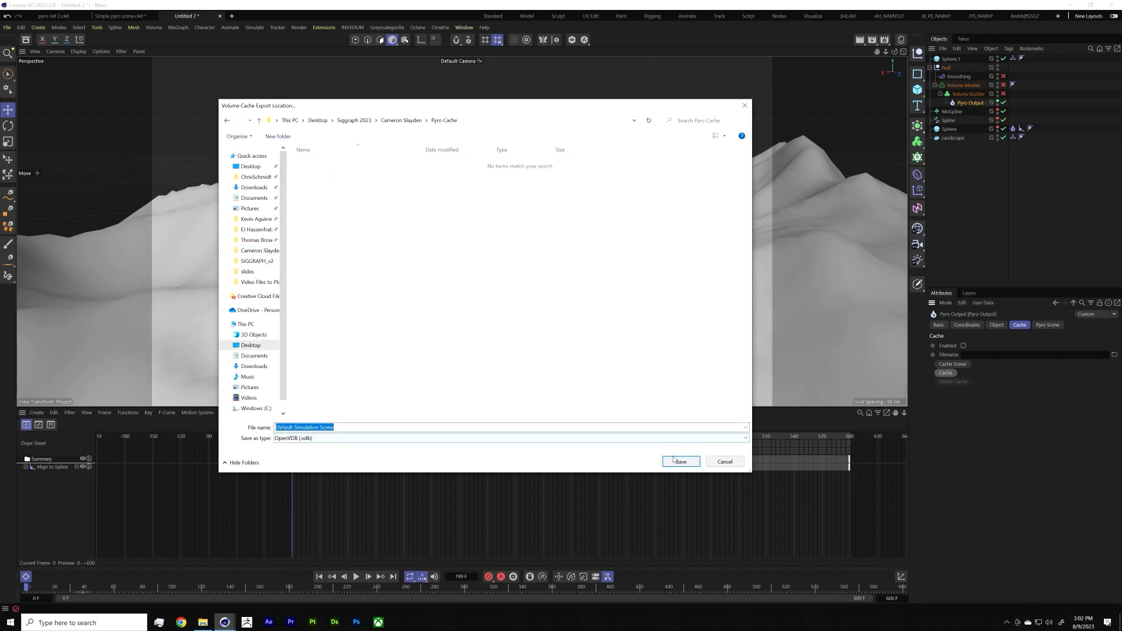
click(678, 462)
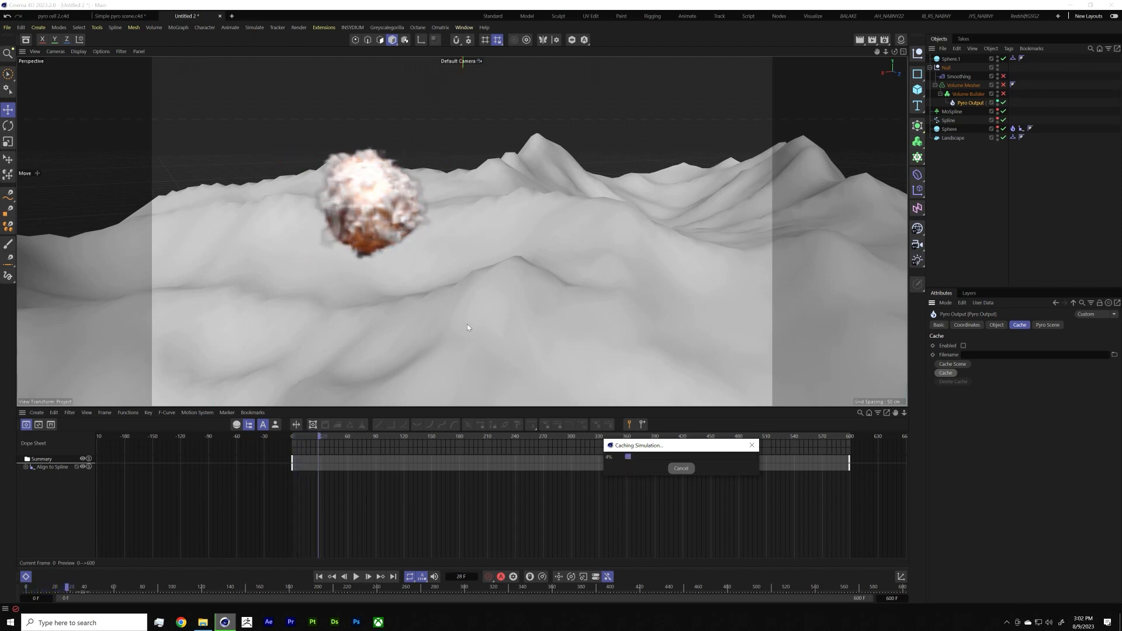
Step: Cancel the running simulation caching and delete the partial cache together with its files on disk
drag(697, 446, 655, 497)
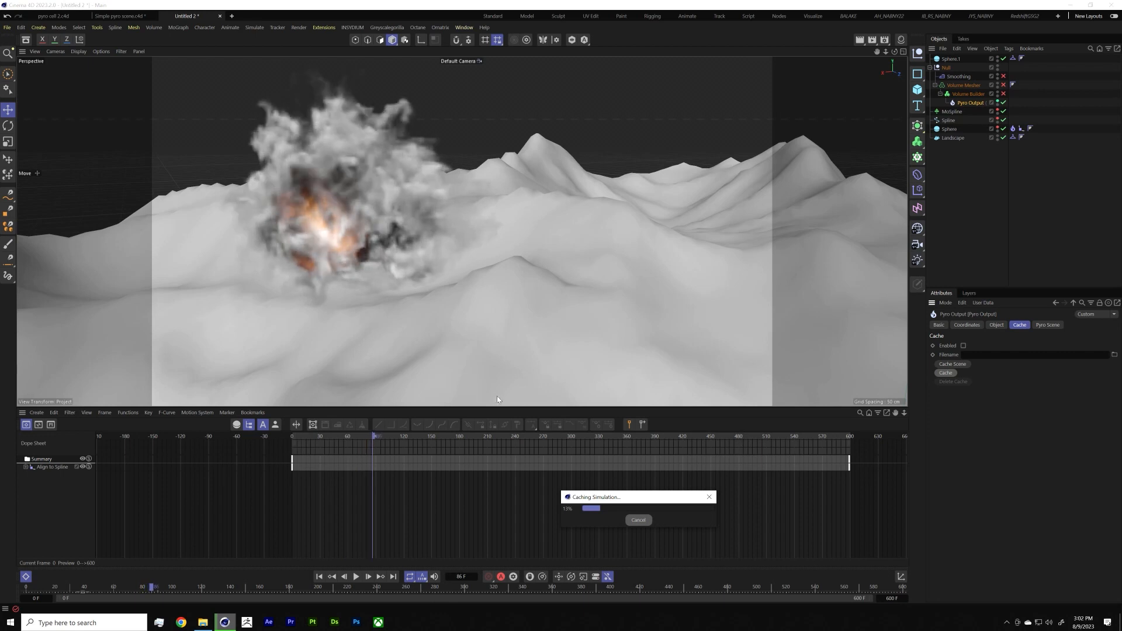
click(639, 520)
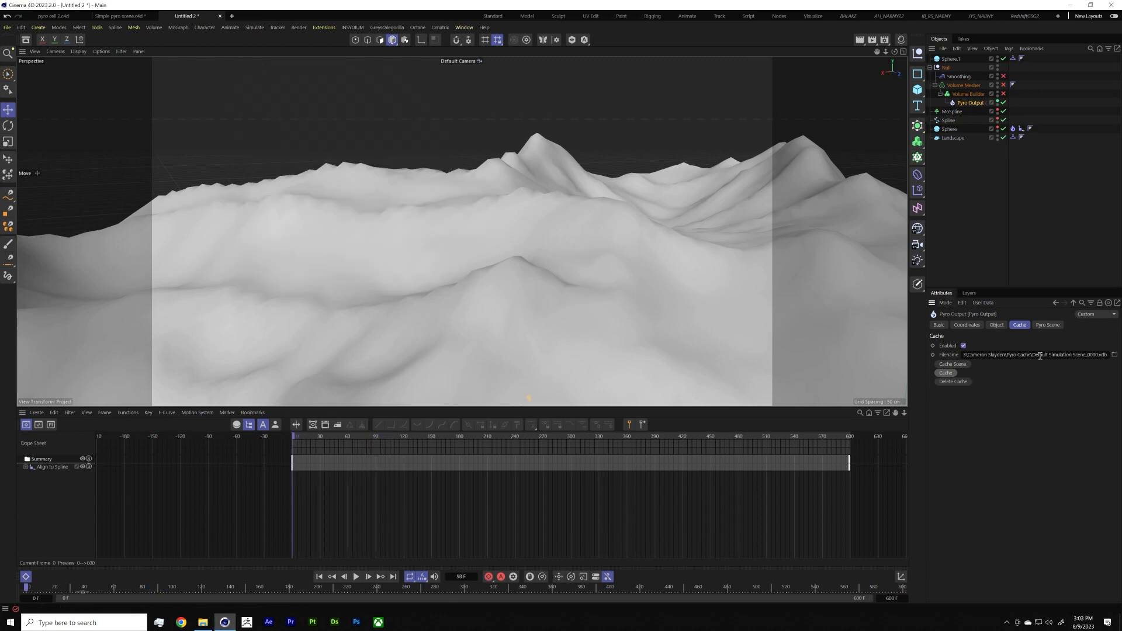
click(953, 382)
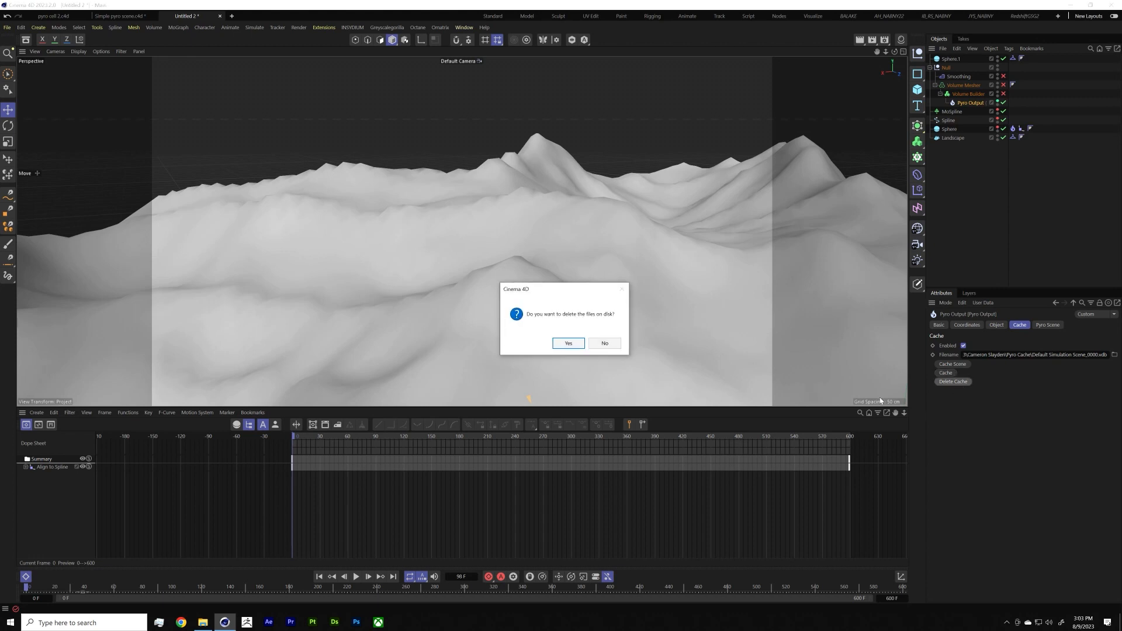
click(566, 344)
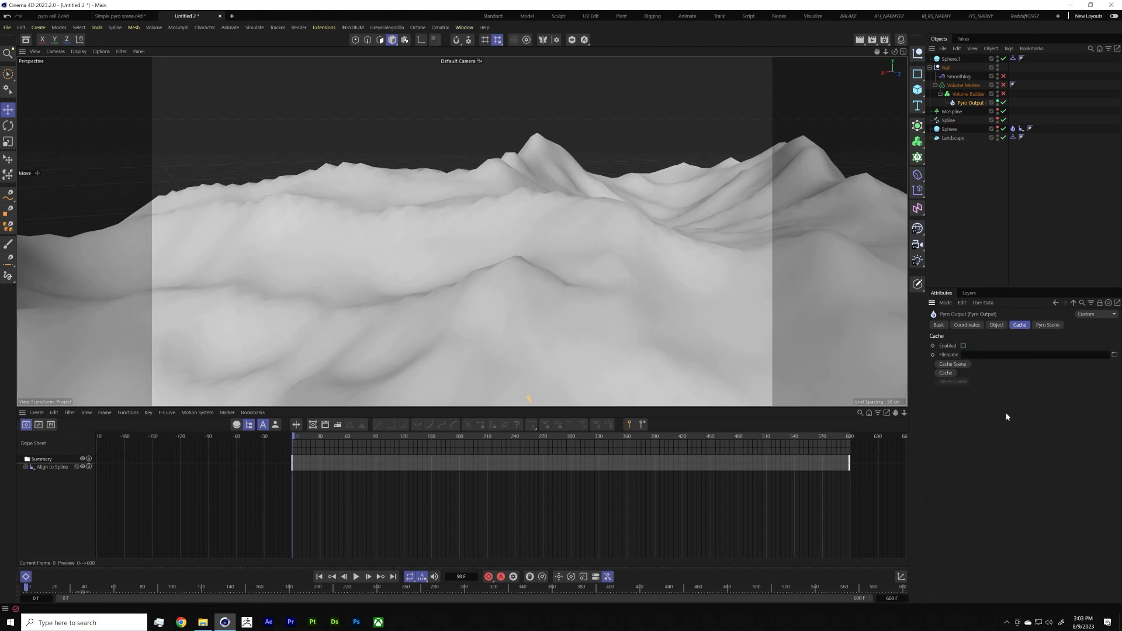
Step: Set the project's maximum time to 300 frames in the project settings
key(ctrl+d)
click(941, 325)
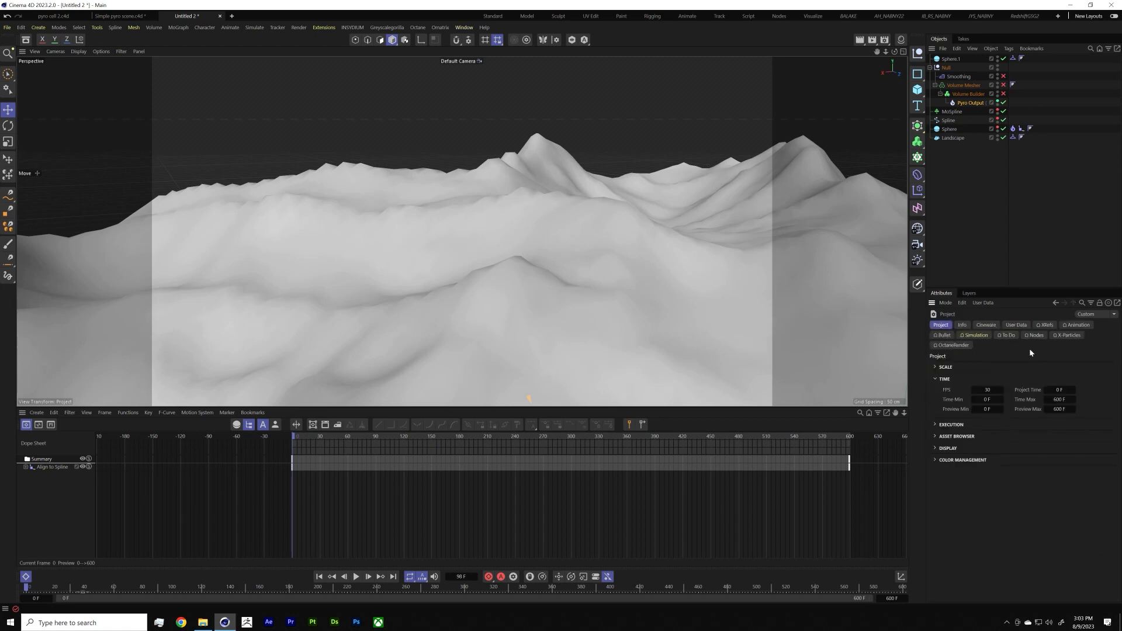
double_click(1059, 400)
text(300)
key(Return)
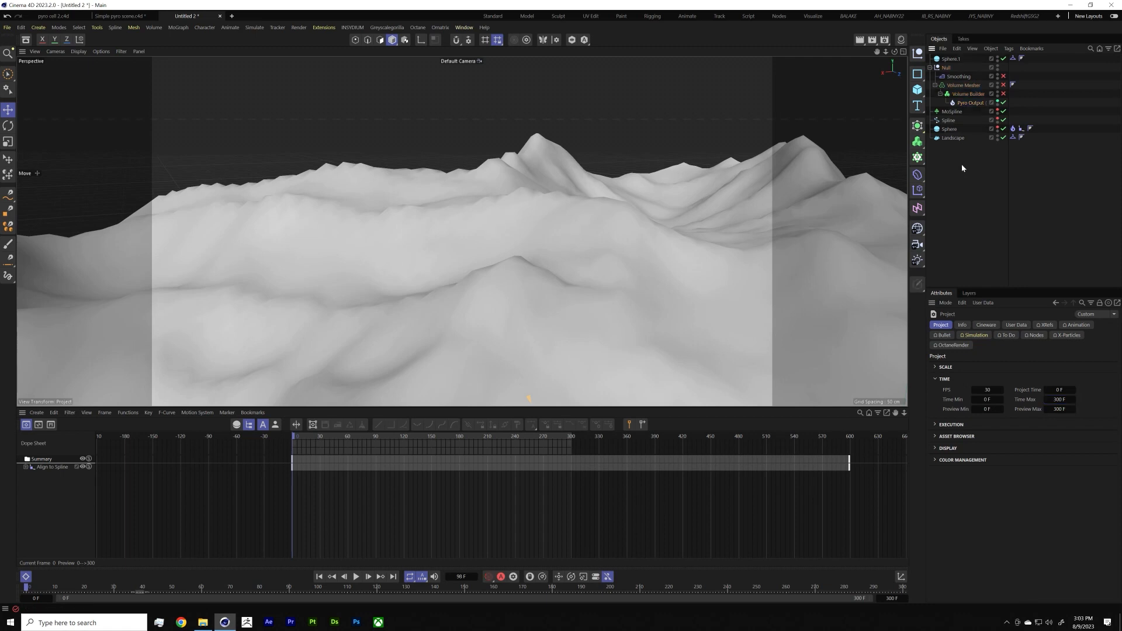
Step: Cache the Pyro Output to the Pyro Cache folder as OpenVDB files named Default Simulation Scene
click(970, 103)
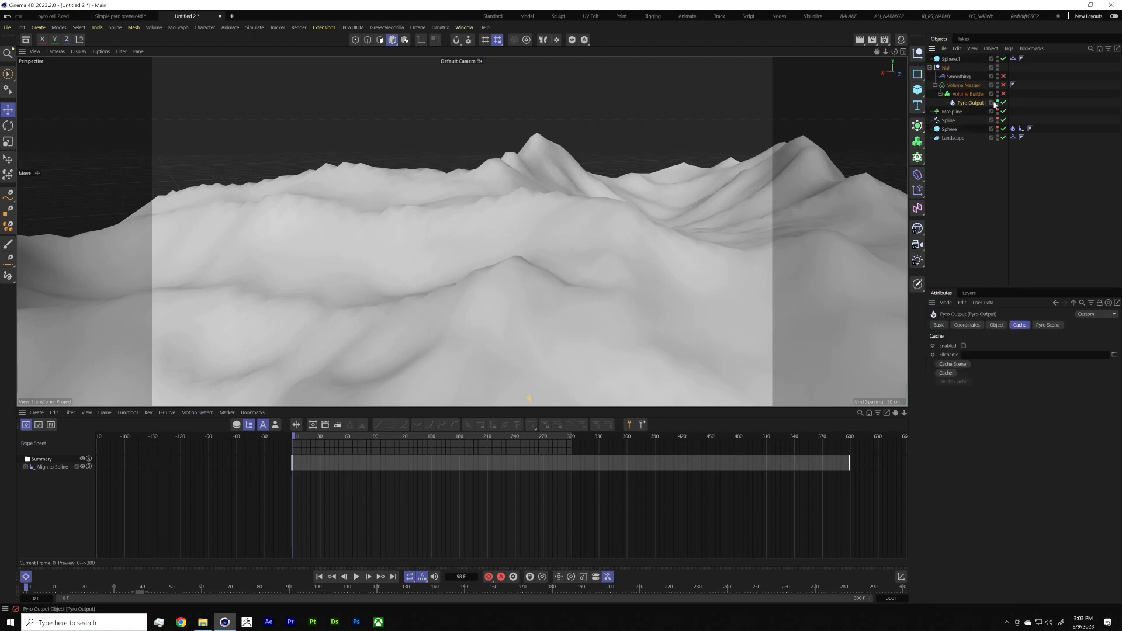
click(947, 373)
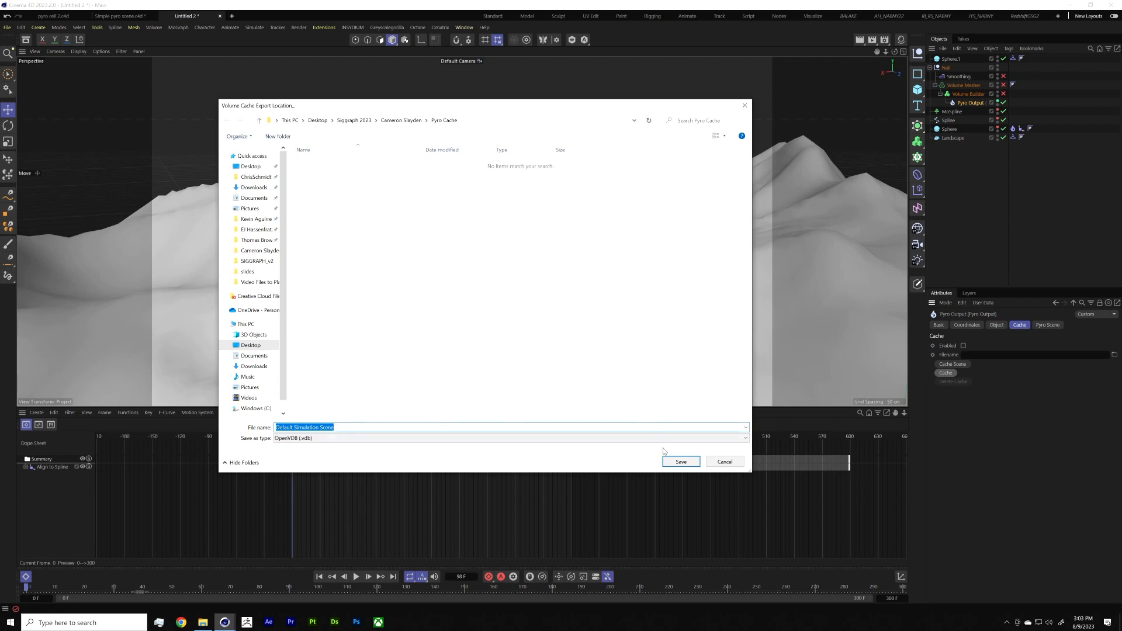
click(681, 462)
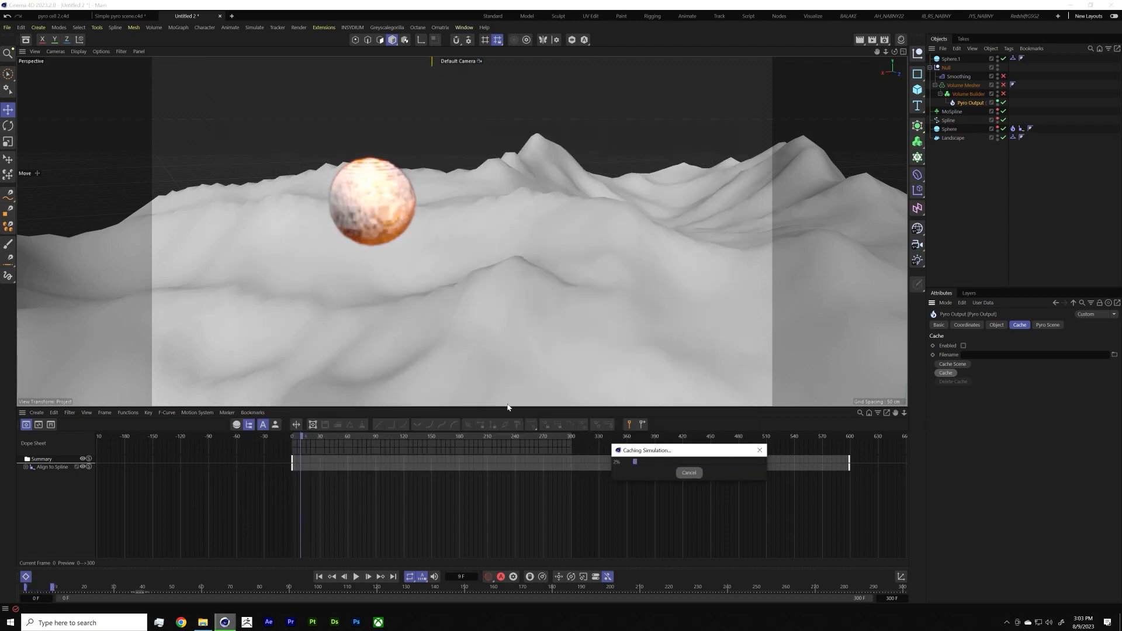
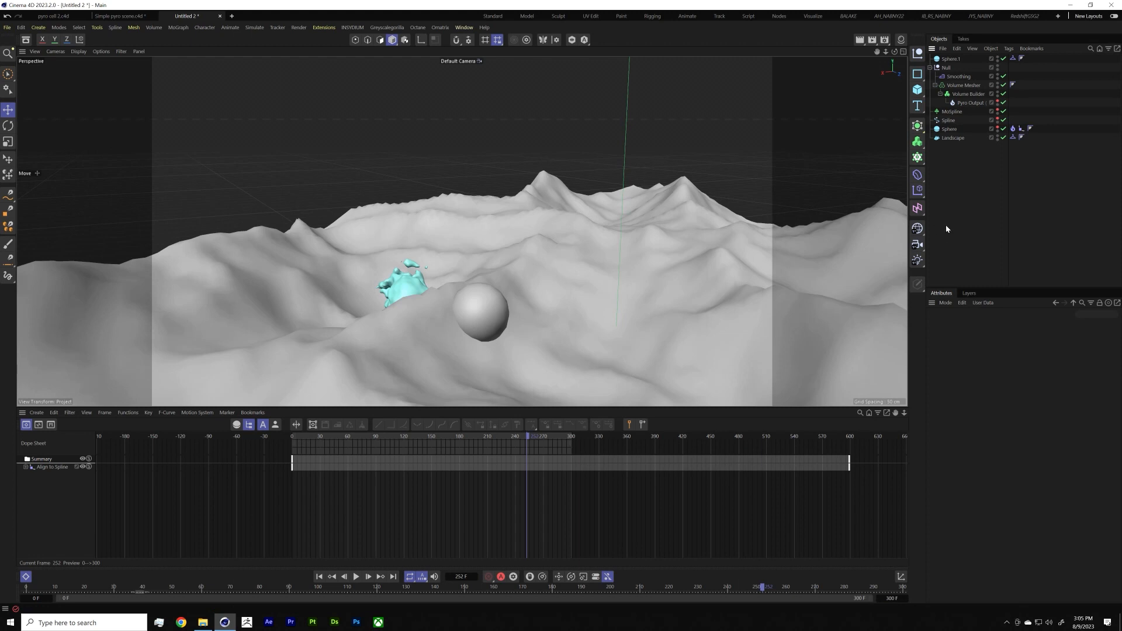
Step: Temporarily disable the Volume Mesher and scrub the timeline to compare the cached volume with the mesh
drag(493, 436, 346, 444)
click(1005, 85)
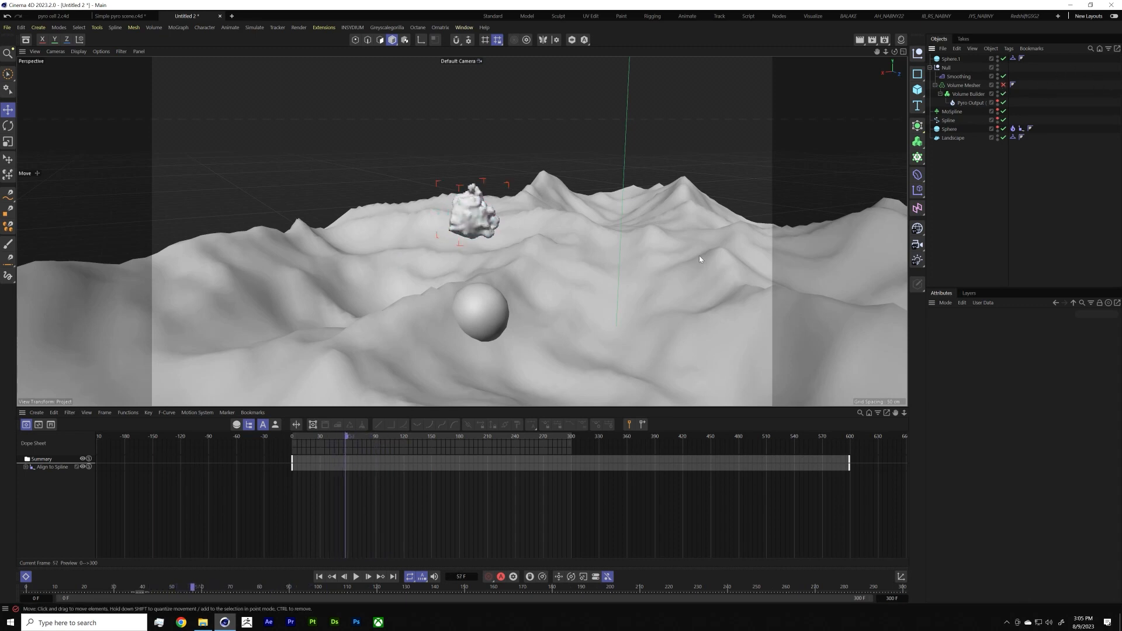
drag(346, 443, 427, 446)
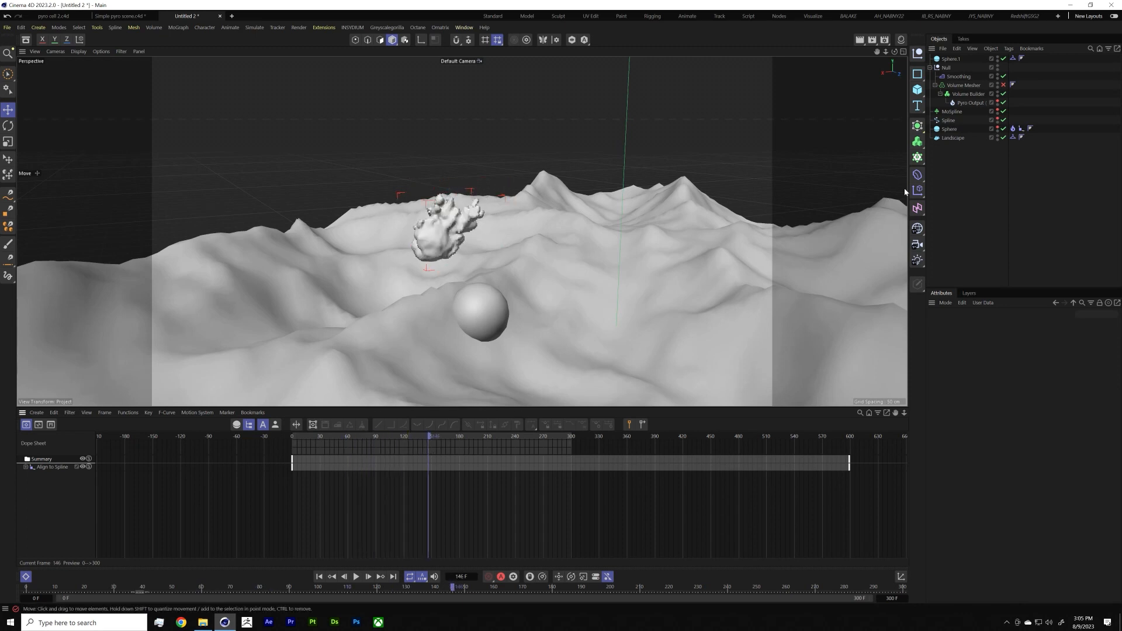
click(1004, 85)
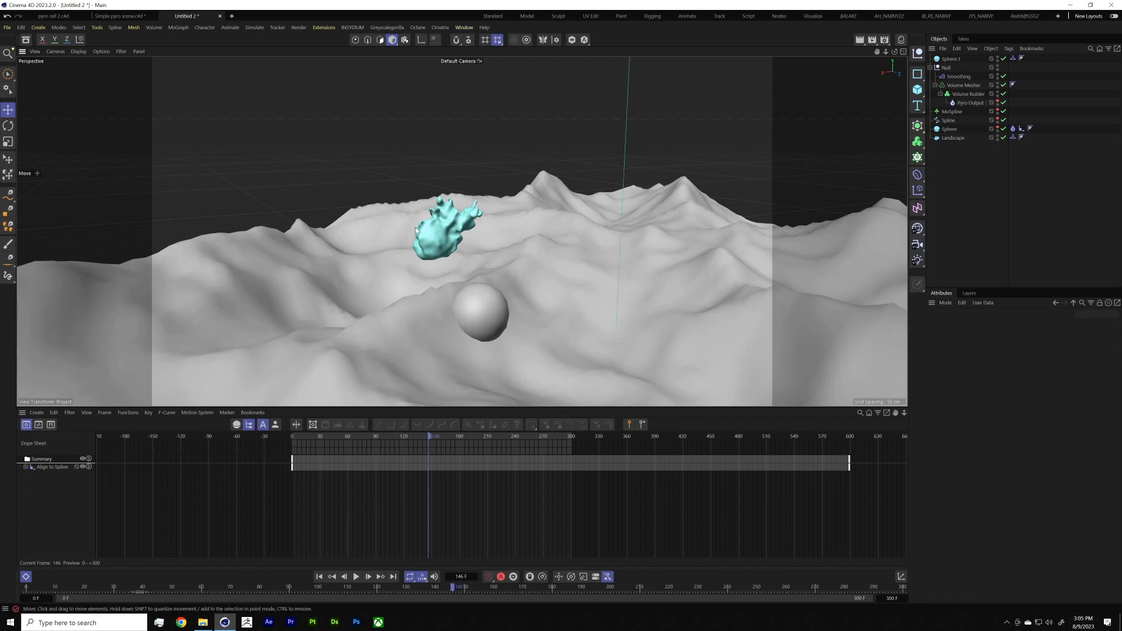
Step: View the meshed cell from another angle and briefly play back the cached simulation
alt+drag(438, 225, 324, 221)
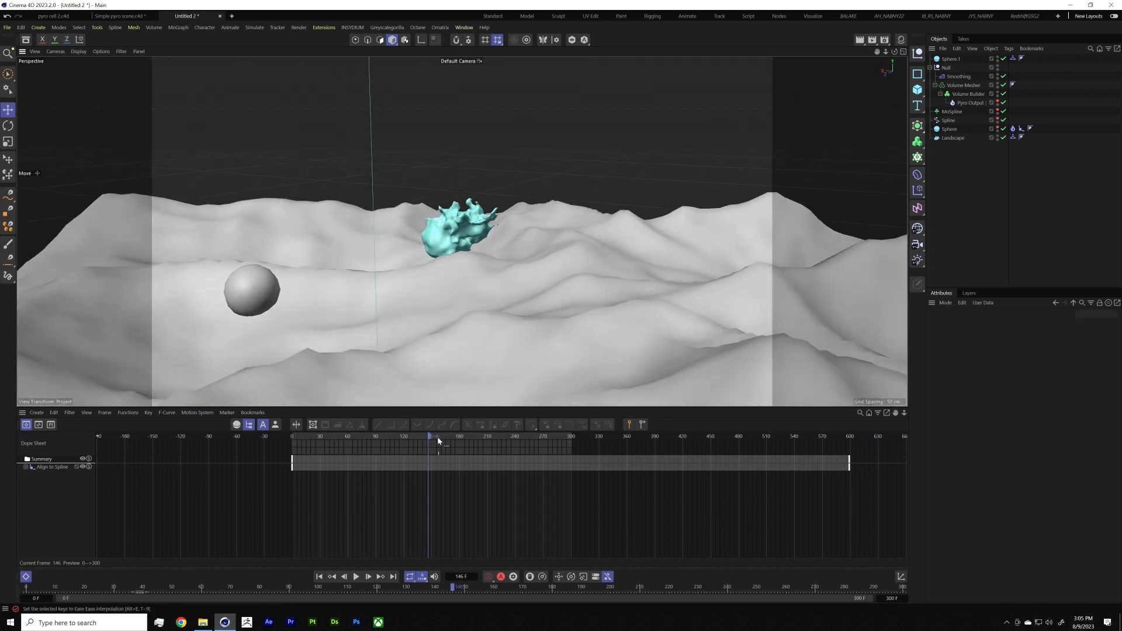
click(355, 578)
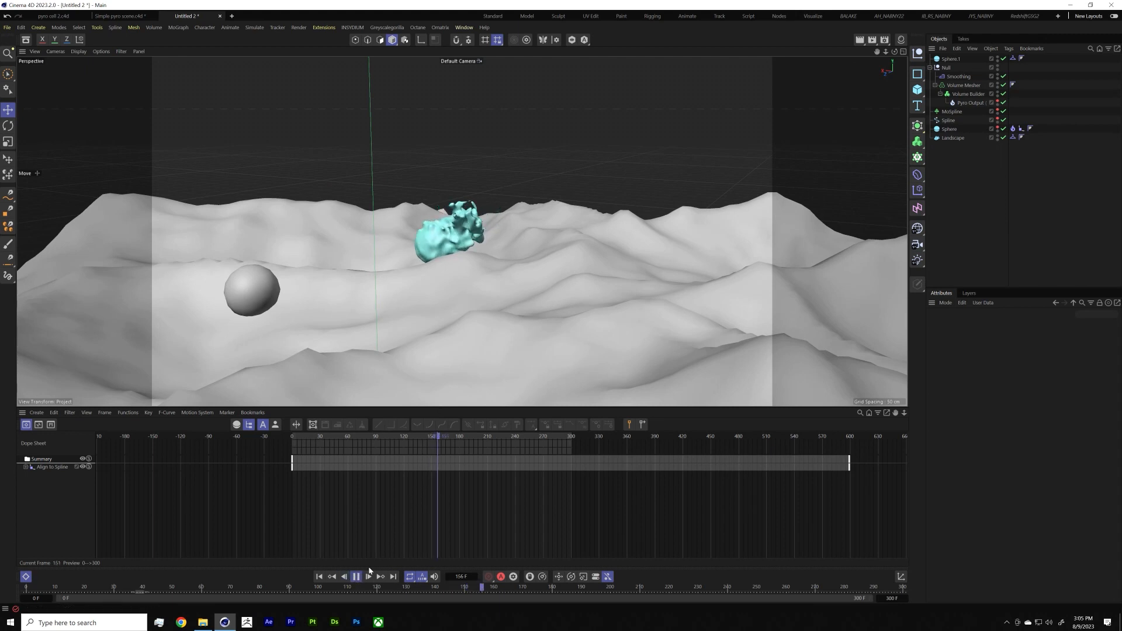
click(357, 577)
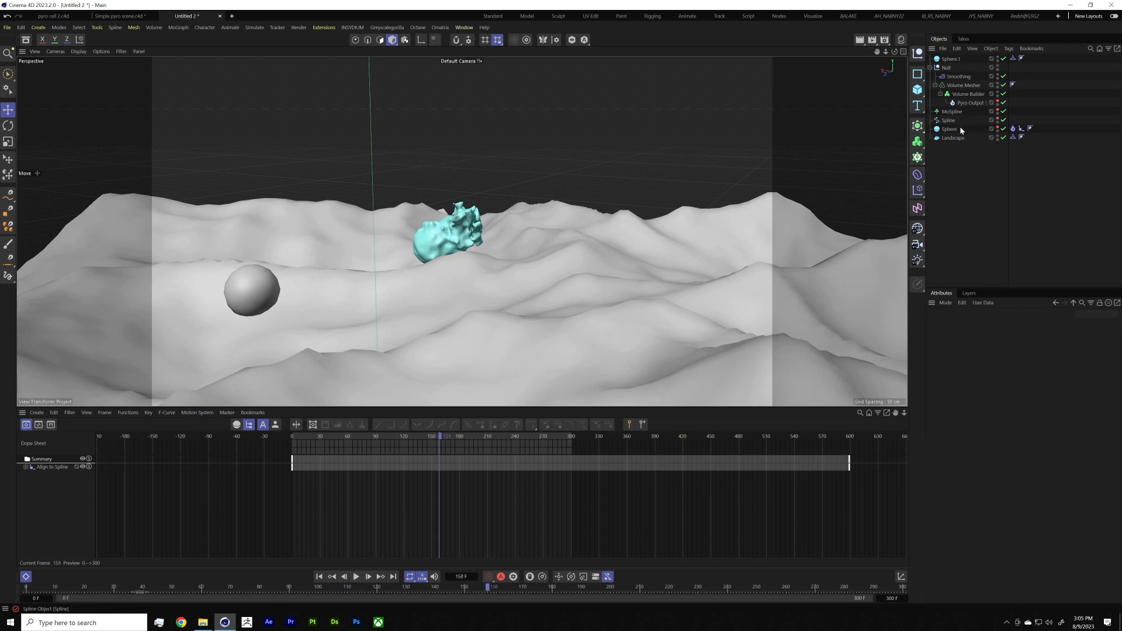
Step: Move the Pyro Output out of the Volume Builder to the end of the object hierarchy and disable it and the emitter Sphere
drag(970, 102, 971, 157)
click(1003, 138)
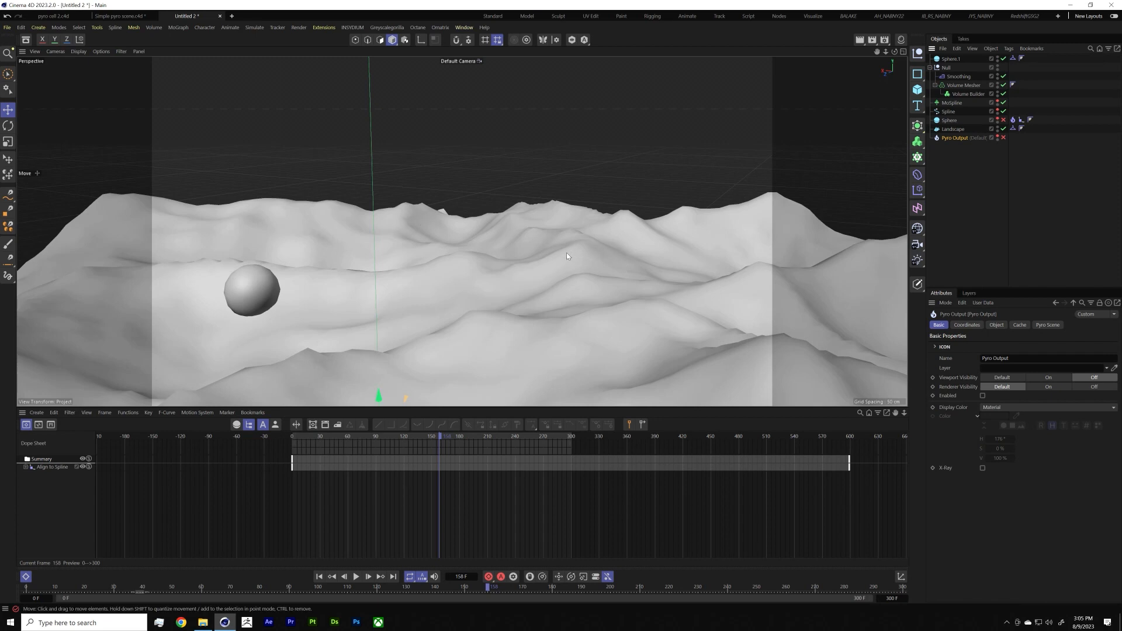
click(983, 209)
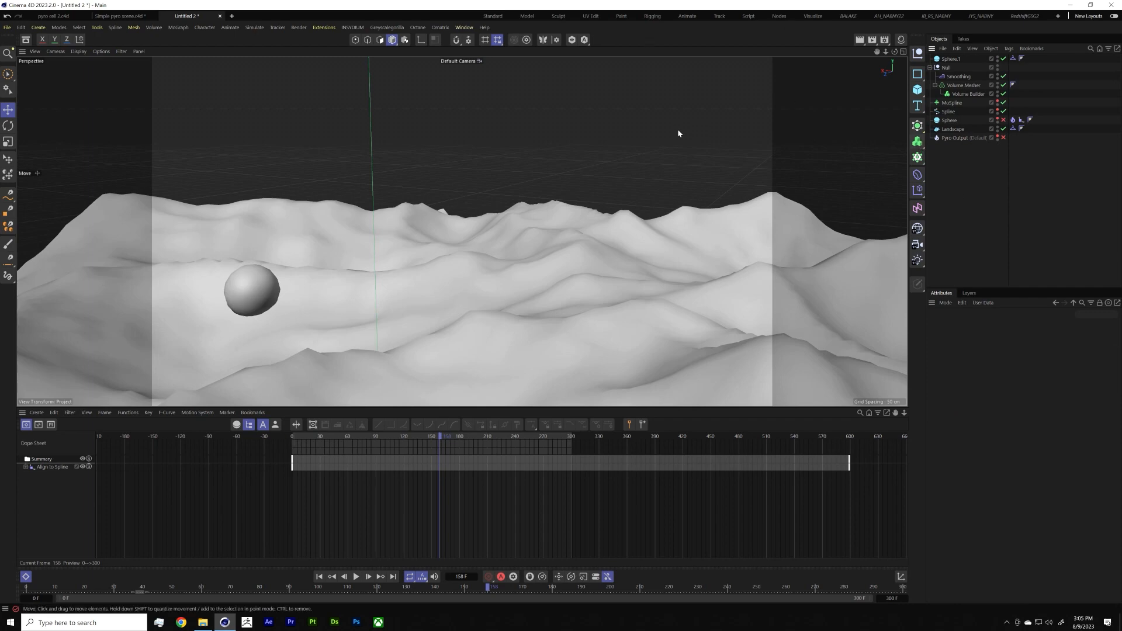
Step: Add a Volume Loader and load Default Simulation Scene_0000.vdb from the Pyro Cache folder into it
key(shift+c)
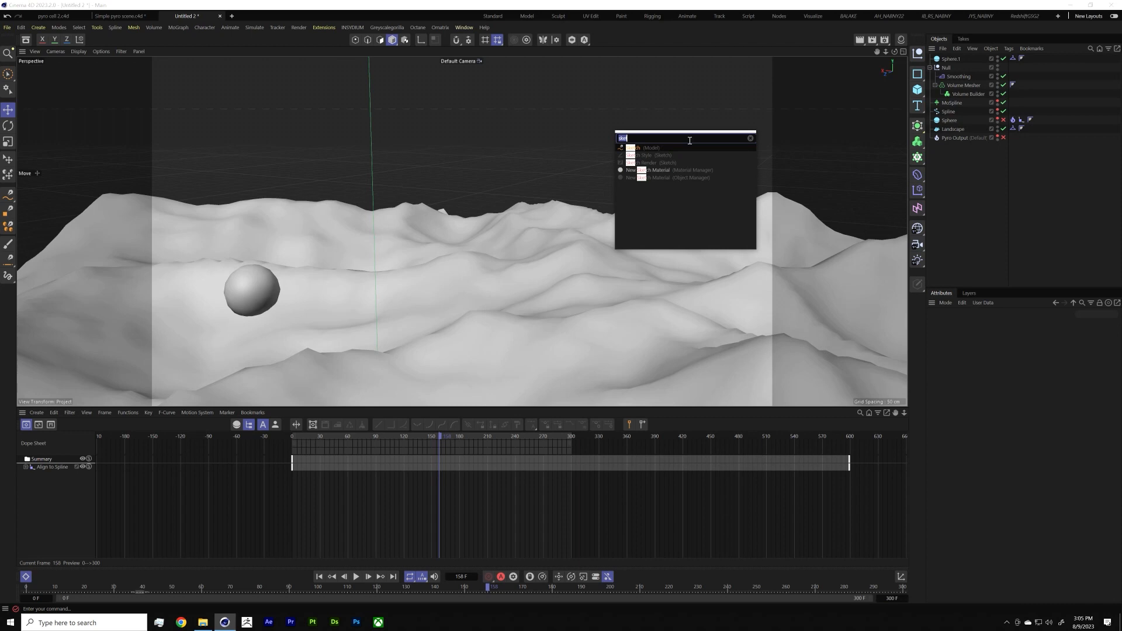
text(volume loader)
key(Return)
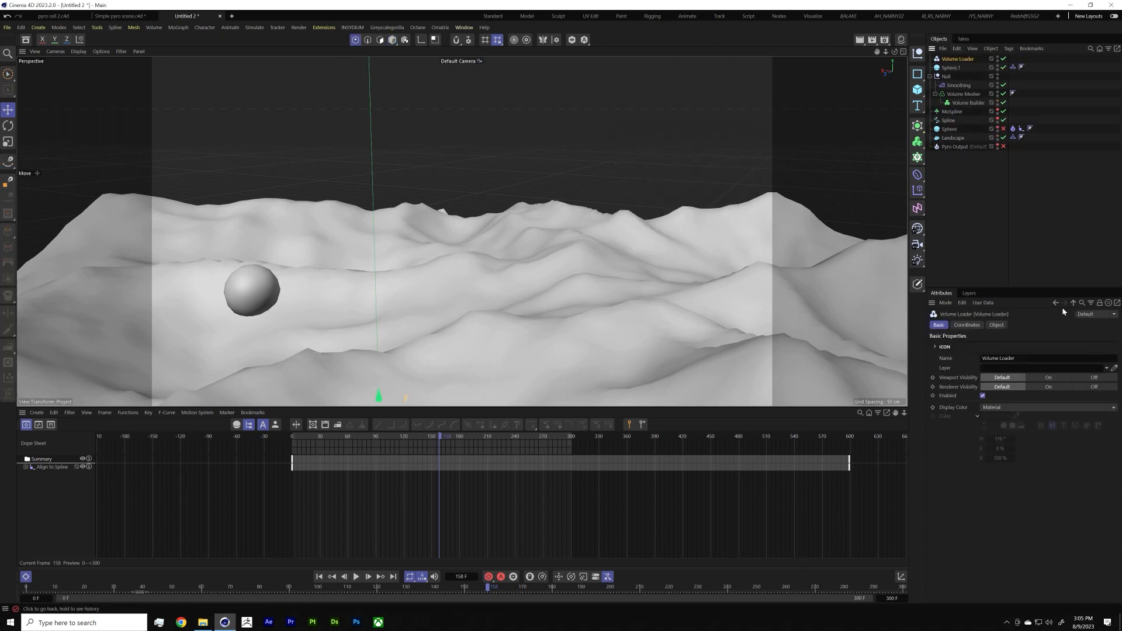
click(995, 326)
click(1115, 346)
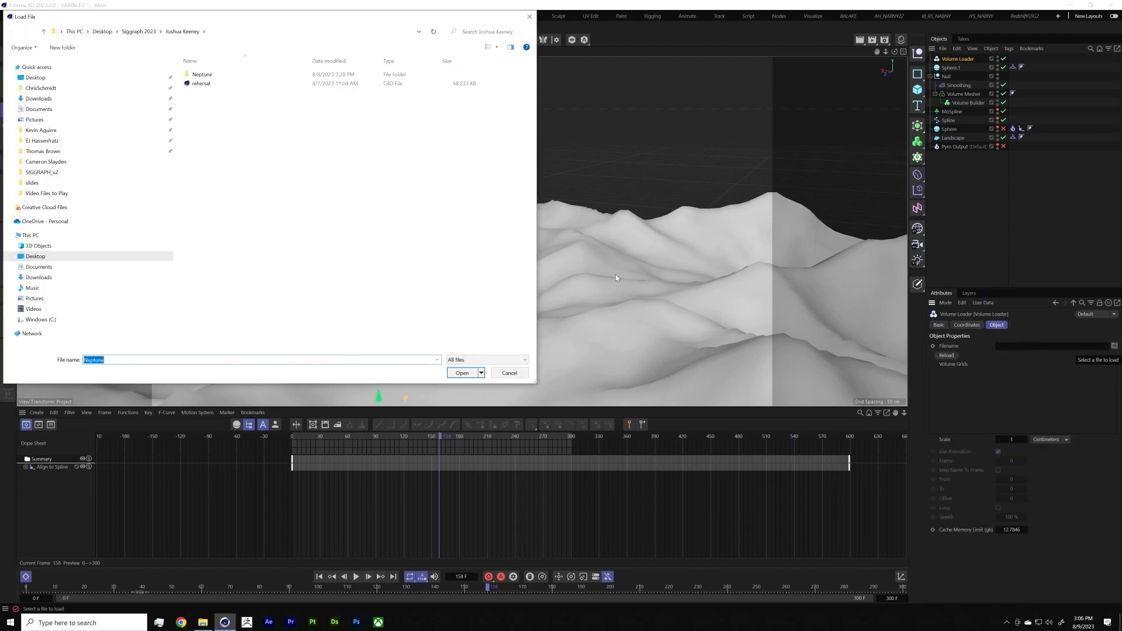
click(89, 164)
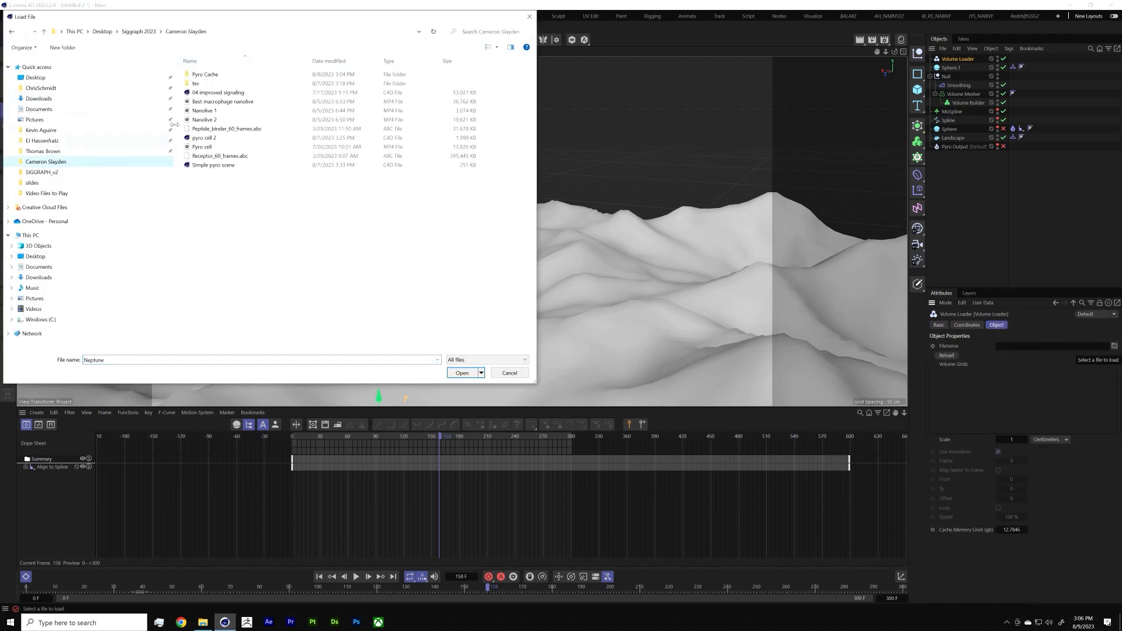
double_click(214, 75)
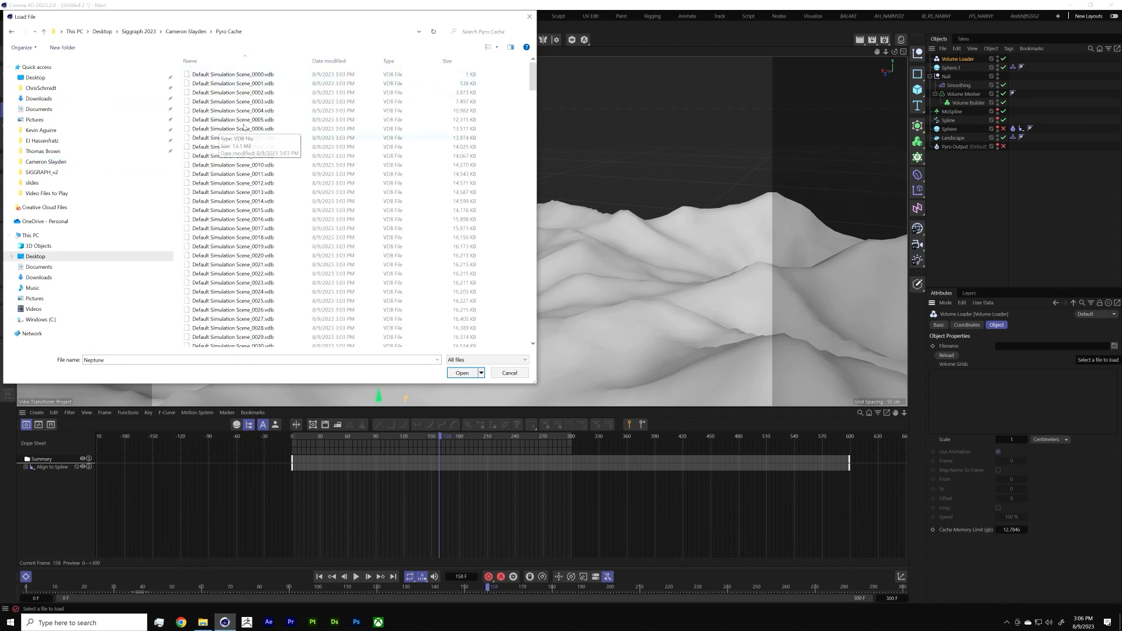
click(247, 76)
click(461, 373)
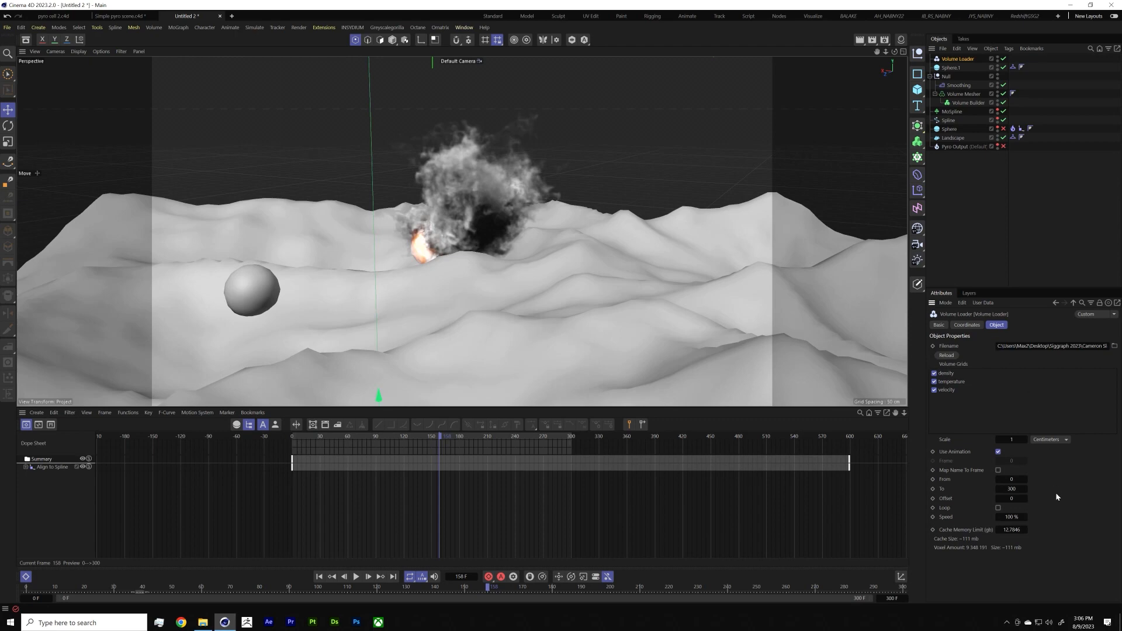
Step: Turn off Use Animation on the Volume Loader and keyframe its Frame value at 300 on timeline frame 0
click(939, 68)
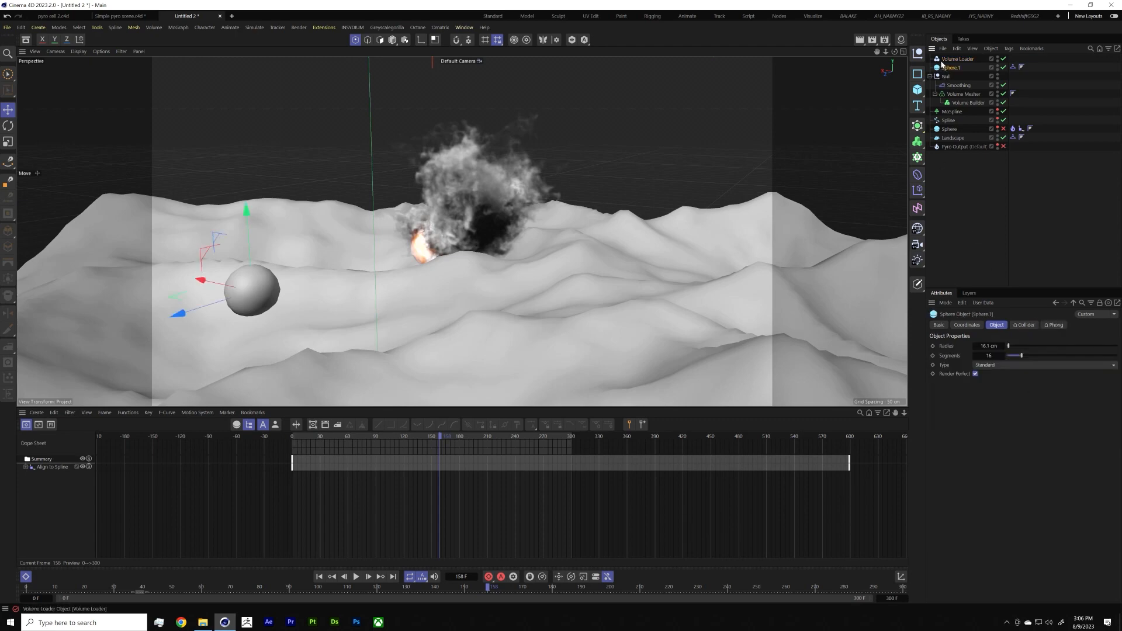
click(936, 59)
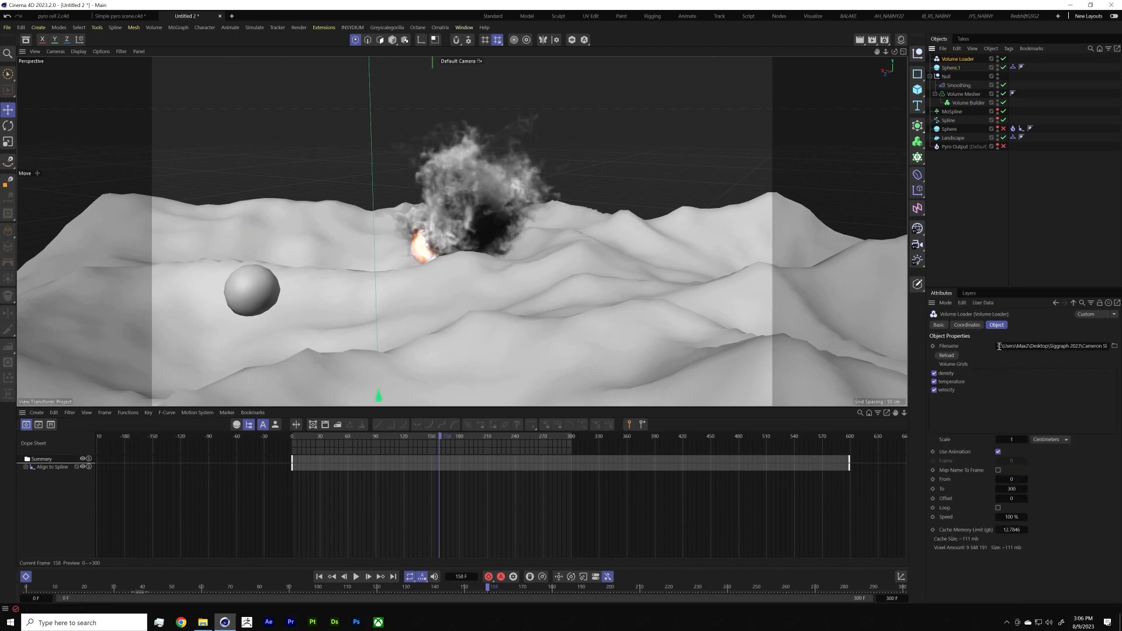
click(998, 453)
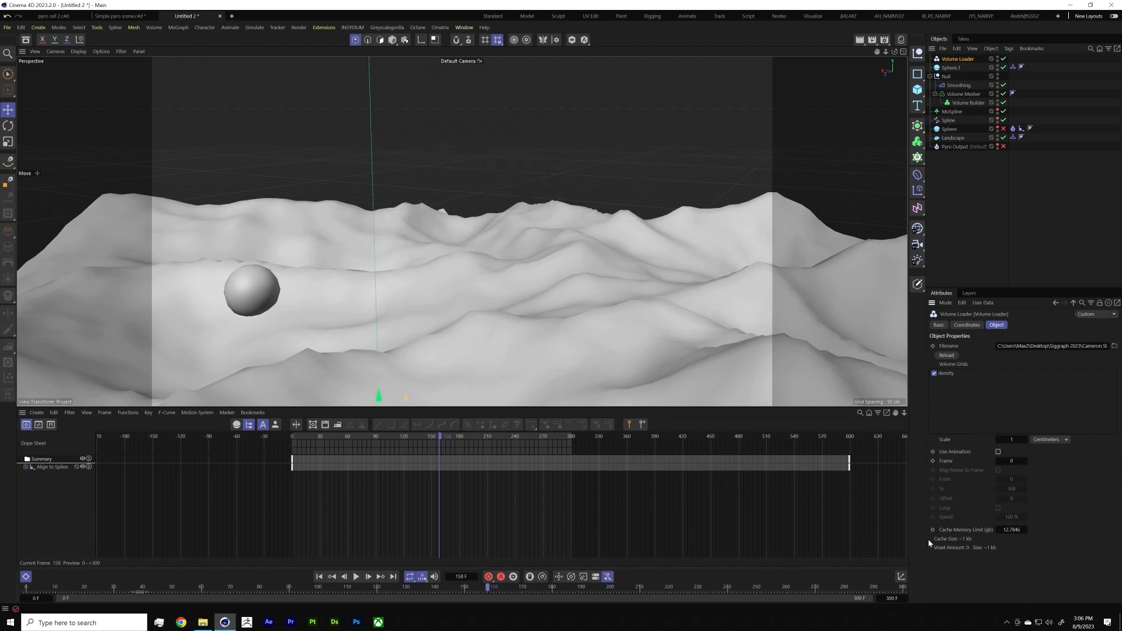
click(1013, 461)
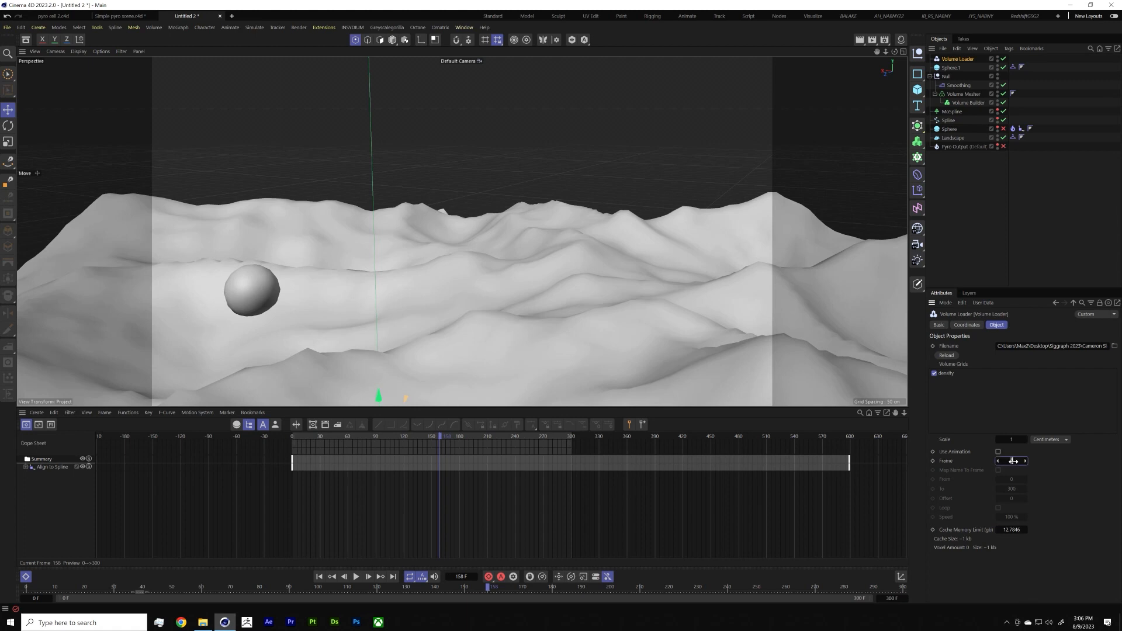
click(319, 578)
click(1012, 462)
text(300)
click(933, 461)
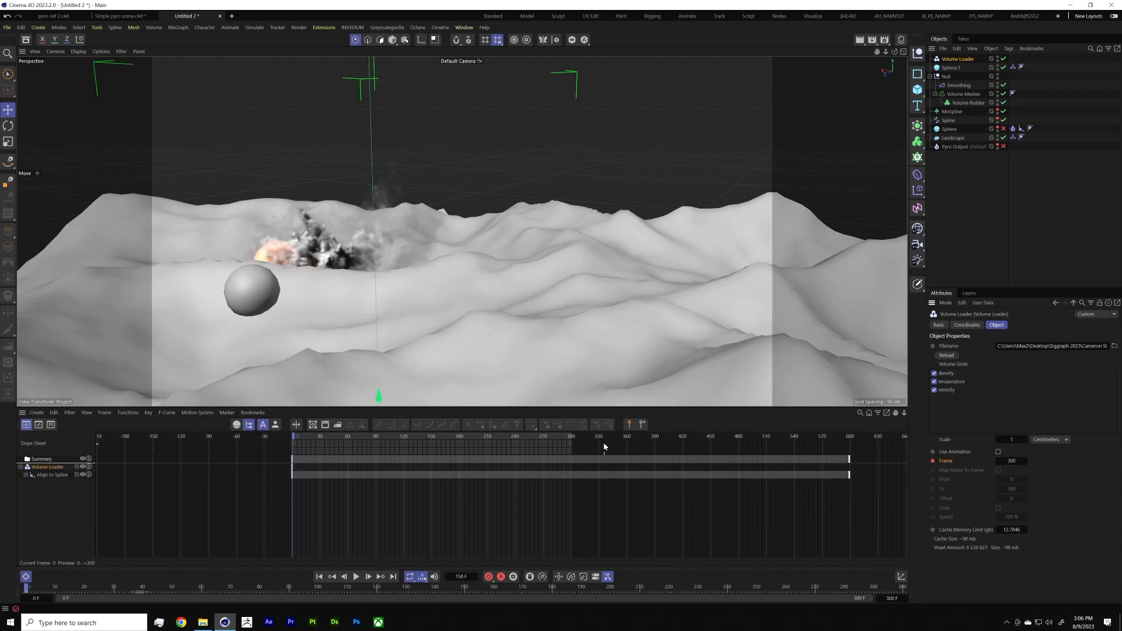
Step: Keyframe the Volume Loader's Frame value at 0 on timeline frame 300
drag(558, 437, 595, 438)
click(1012, 461)
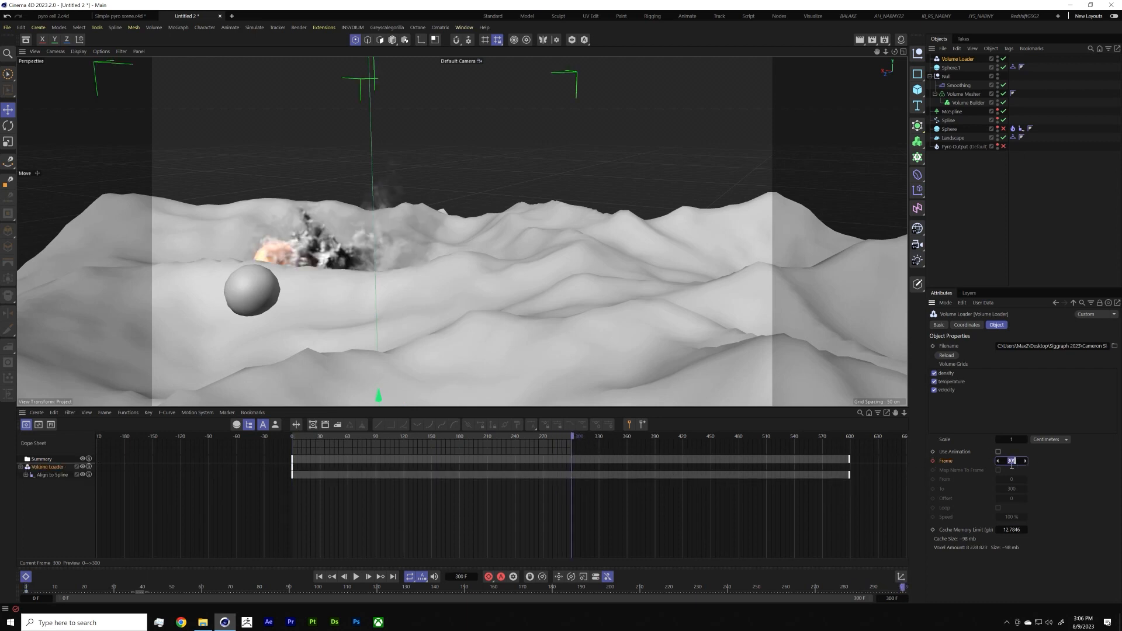
text(0)
key(Return)
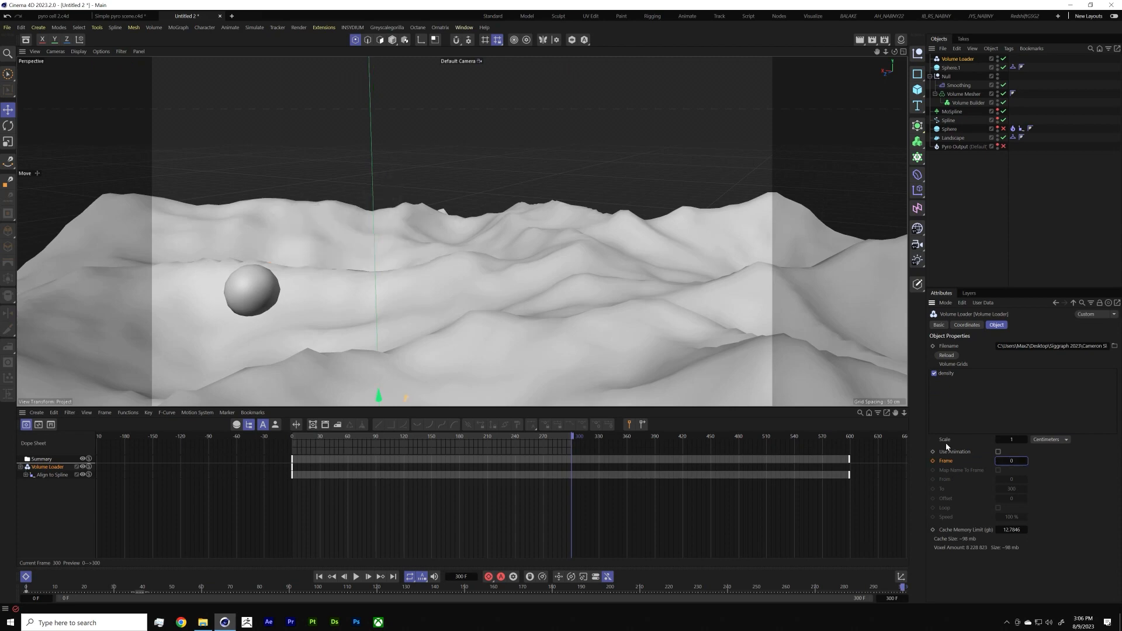
click(933, 462)
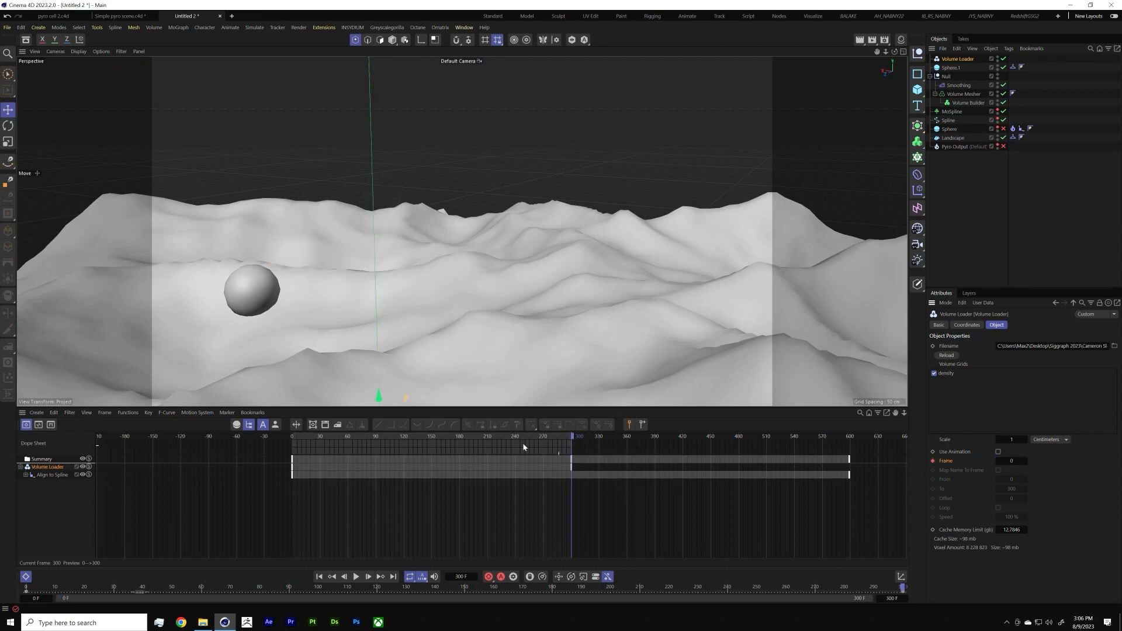
Step: Watch the rendered Pyro cell video from the project folder in Media Player, close it and return to Cinema 4D
click(203, 622)
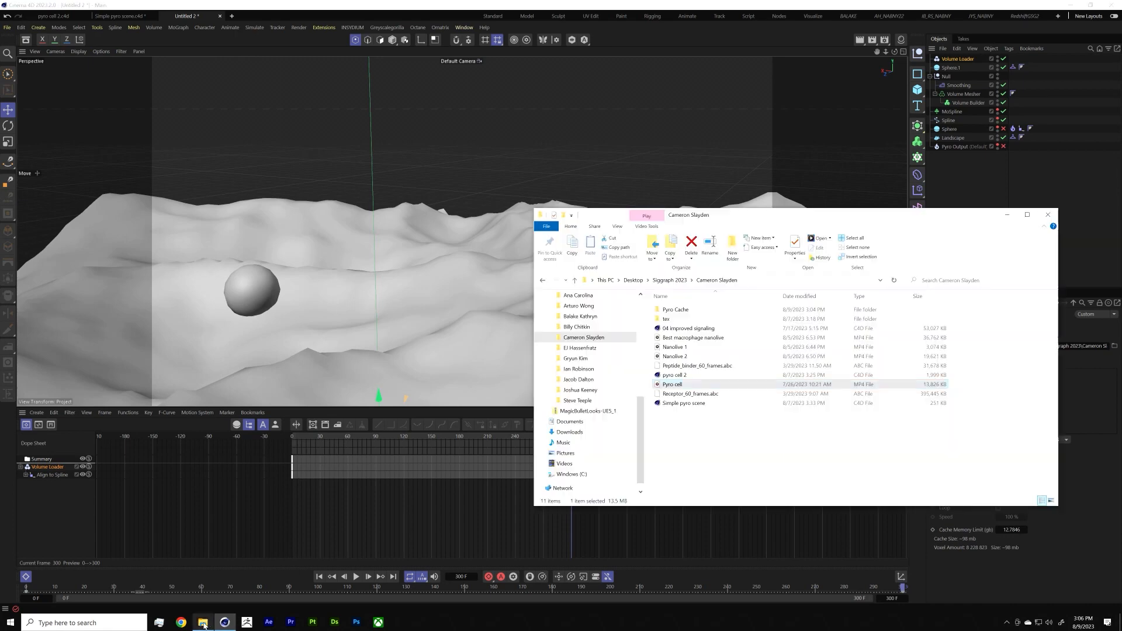
double_click(701, 386)
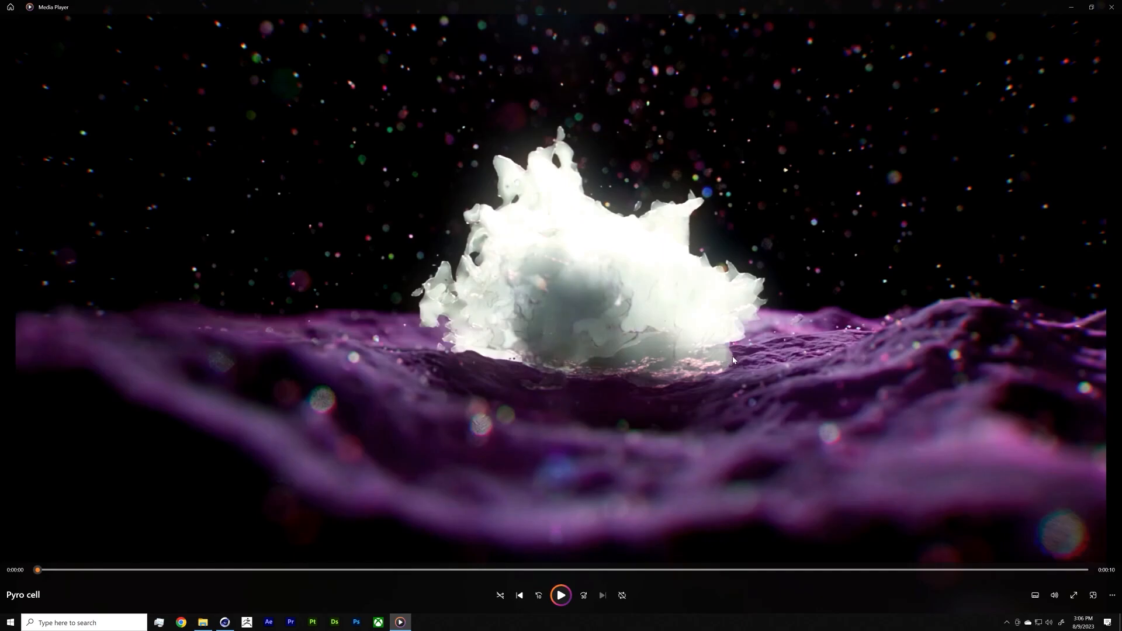
key(alt+F4)
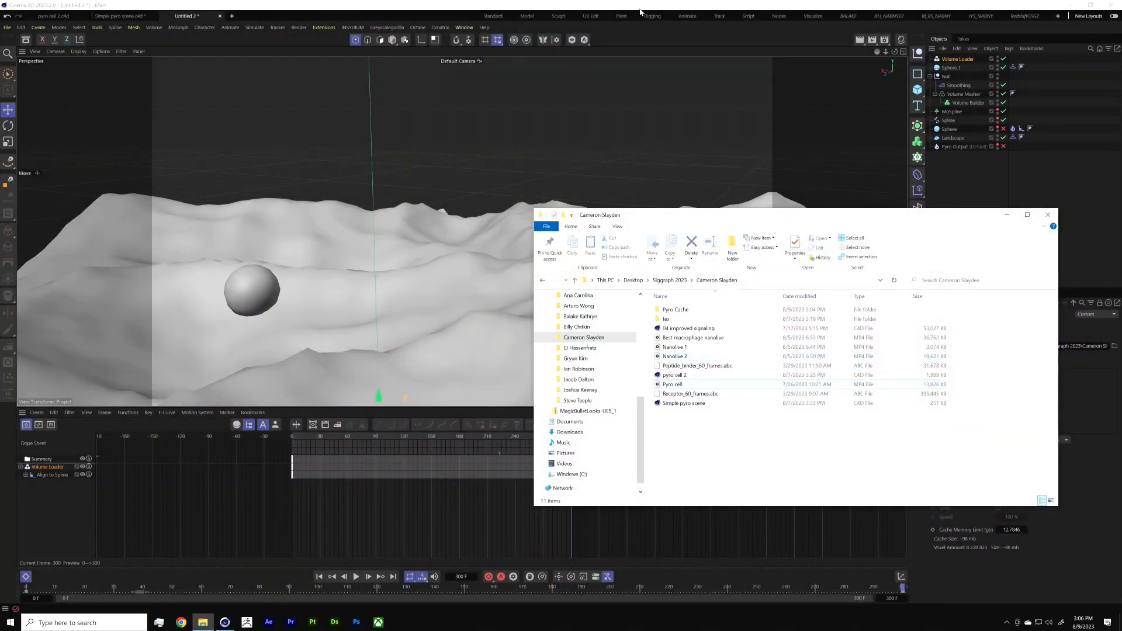
click(647, 4)
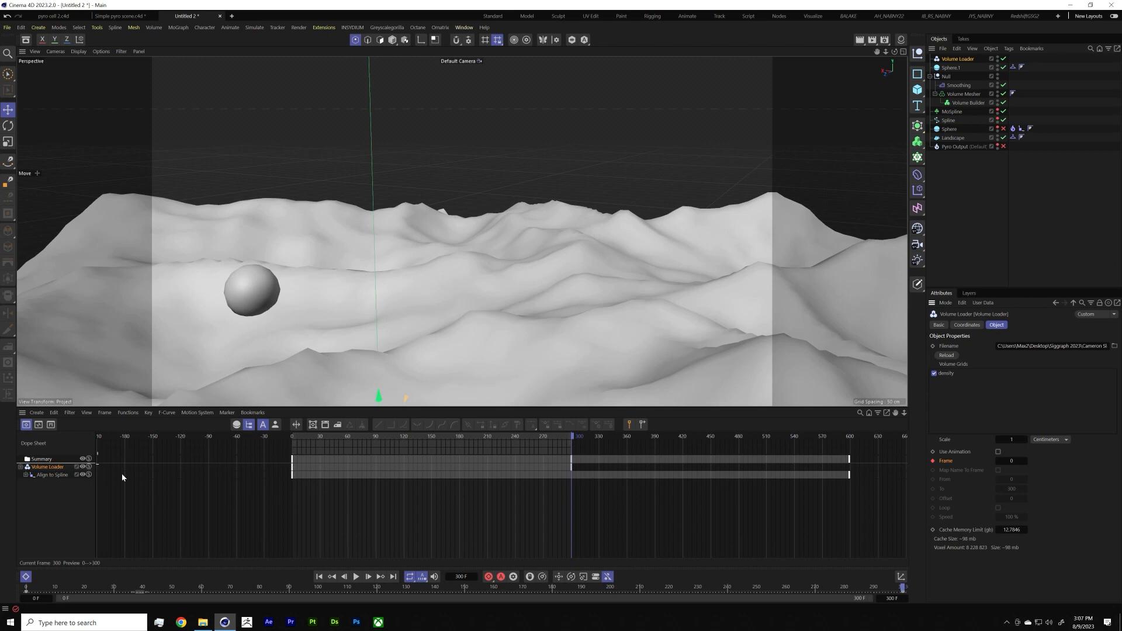
Step: Select both of the Volume Loader's Frame keyframes, at frames 0 and 300, in the Dope Sheet
drag(284, 467, 601, 472)
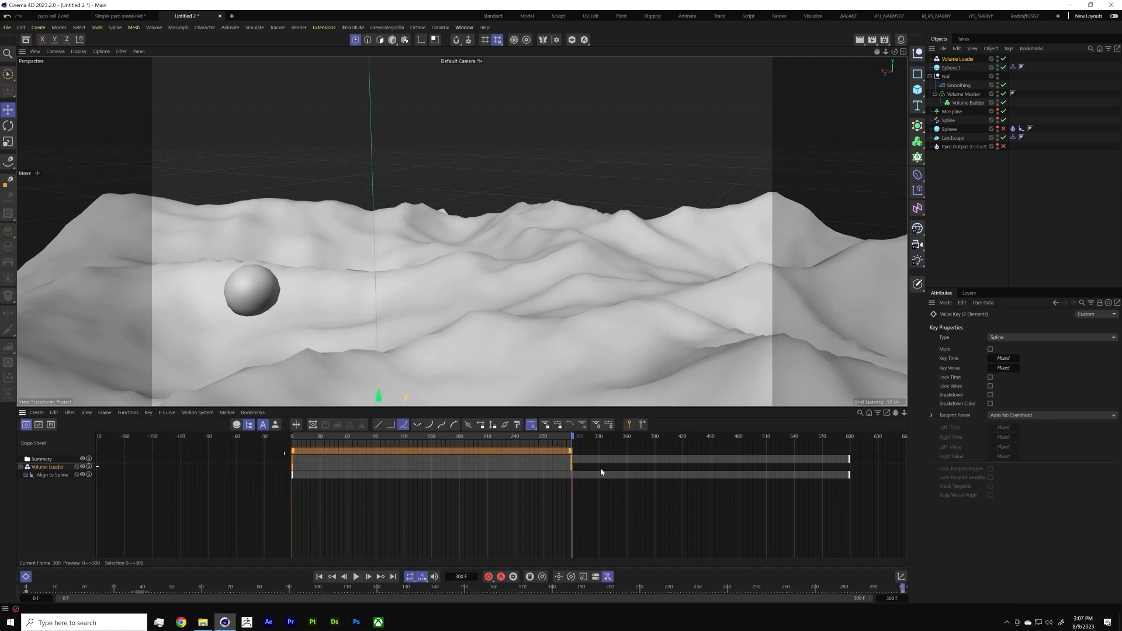
Step: Set the interpolation type of the Volume Loader's two selected frame keys to Linear and deselect them
click(418, 426)
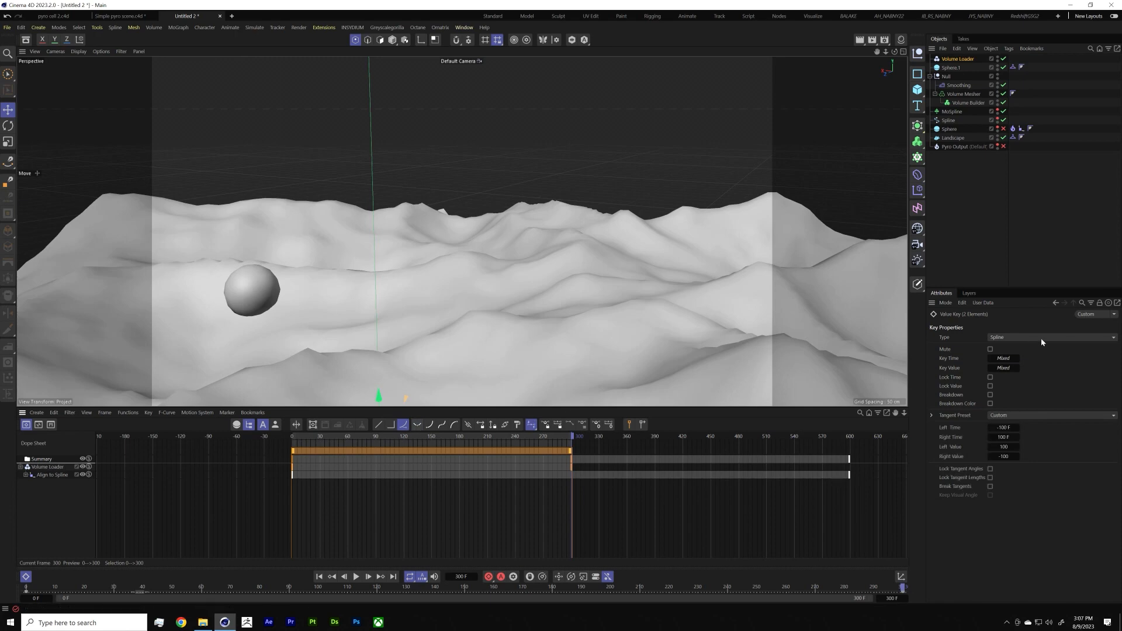
click(1055, 336)
click(1057, 353)
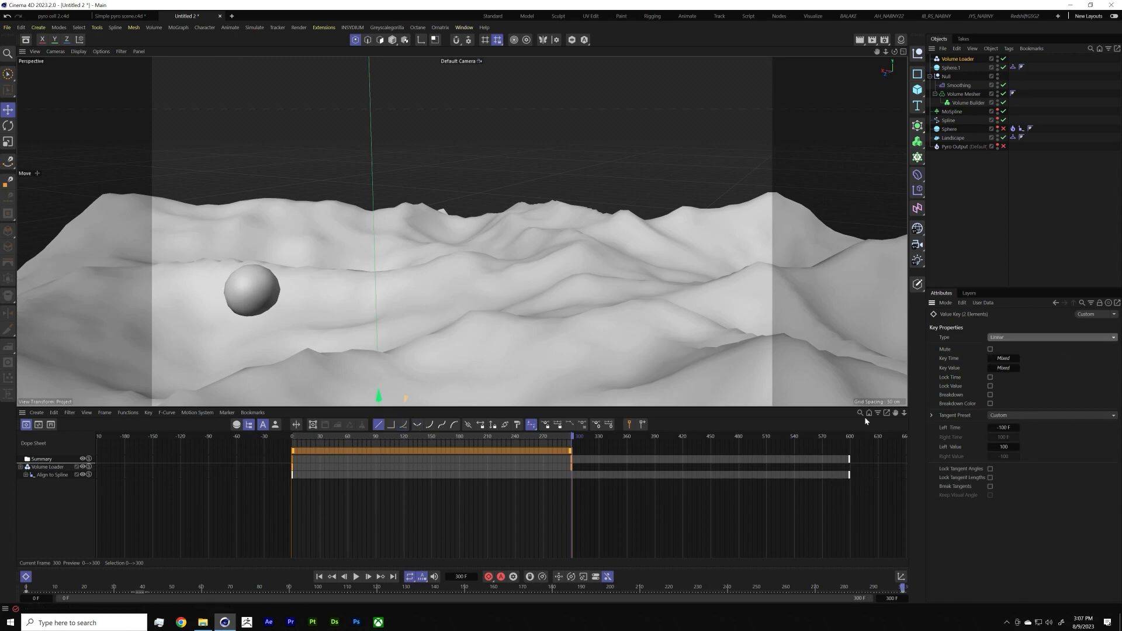
click(253, 473)
Step: Play the cached pyro animation from frame 0 and examine the fire and smoke up close
mouse_move(300, 440)
mouse_down()
mouse_move(364, 433)
mouse_move(573, 453)
mouse_move(282, 440)
mouse_up()
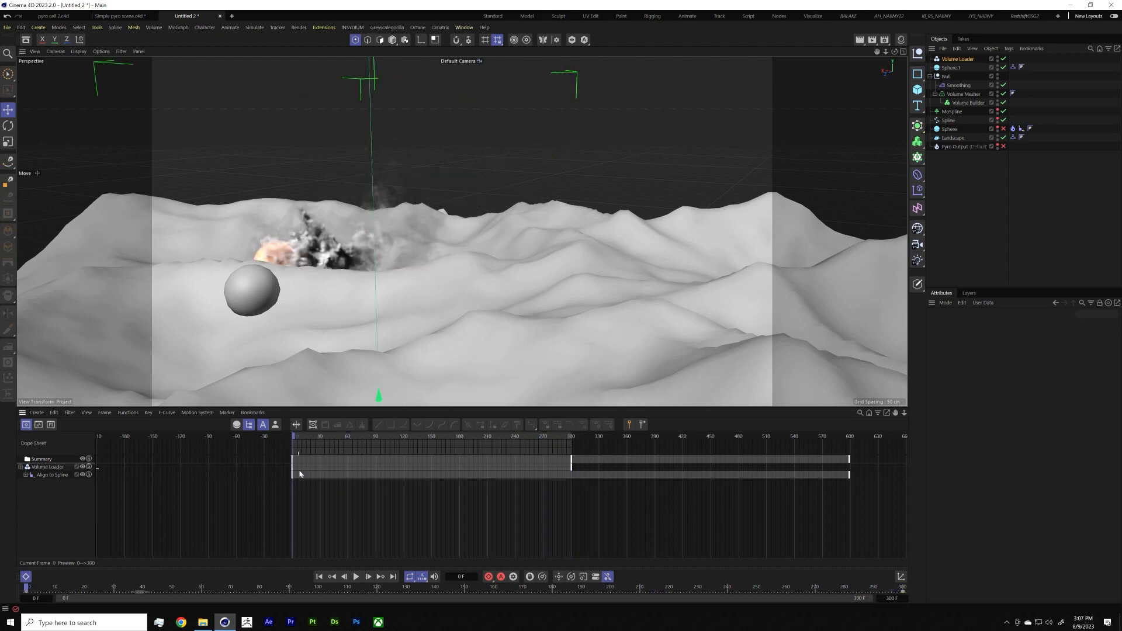
click(356, 576)
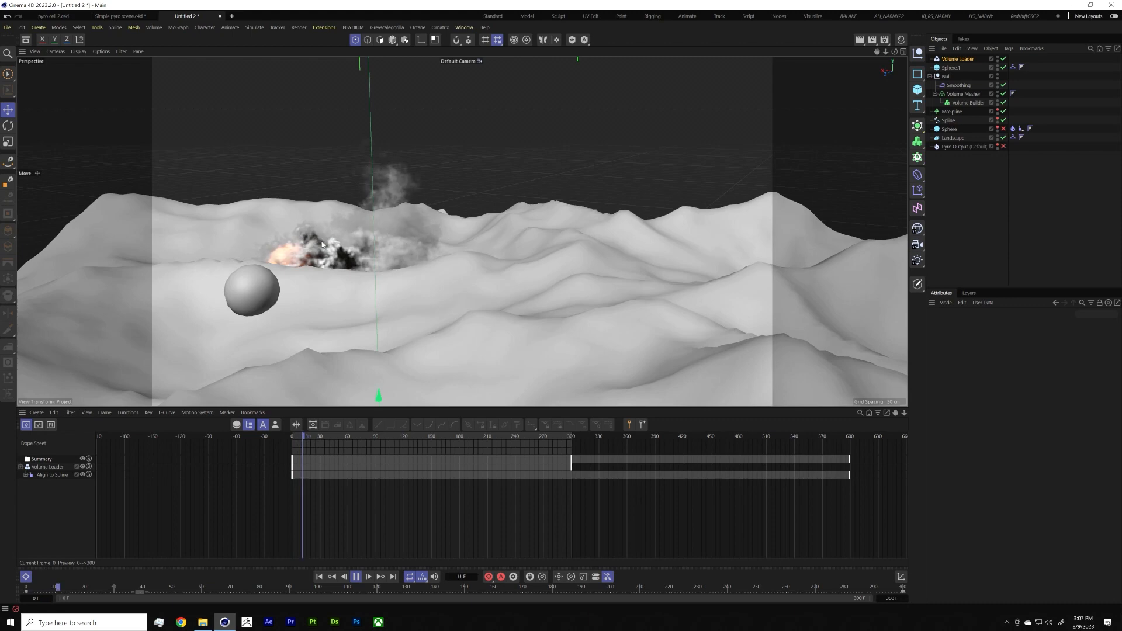
scroll(343, 265, up, 3)
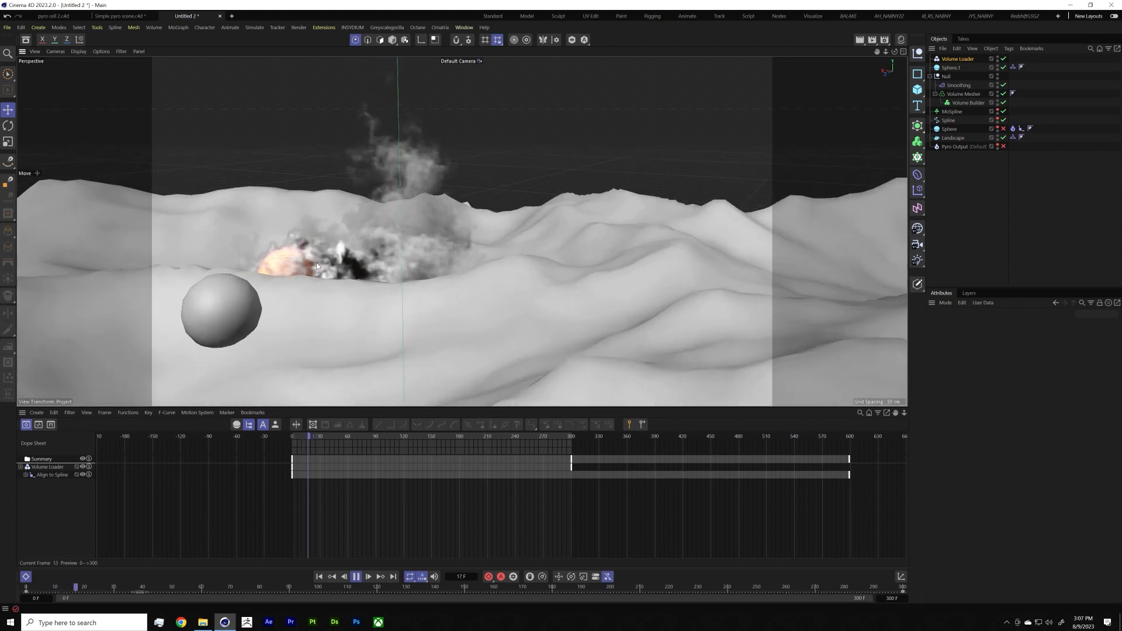
scroll(379, 225, up, 4)
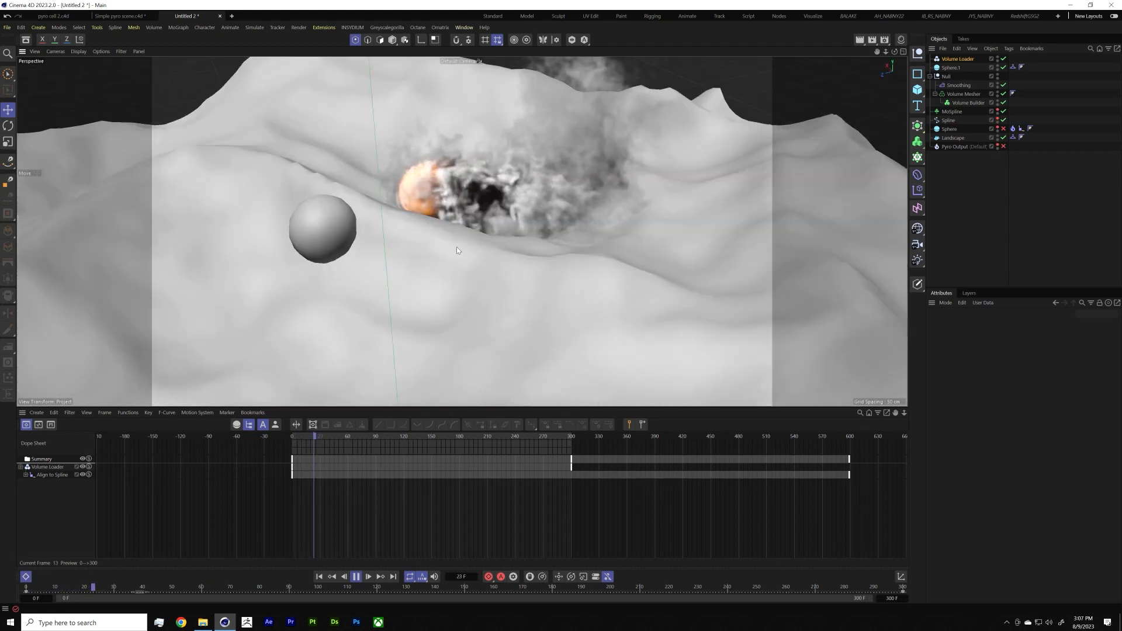
click(356, 578)
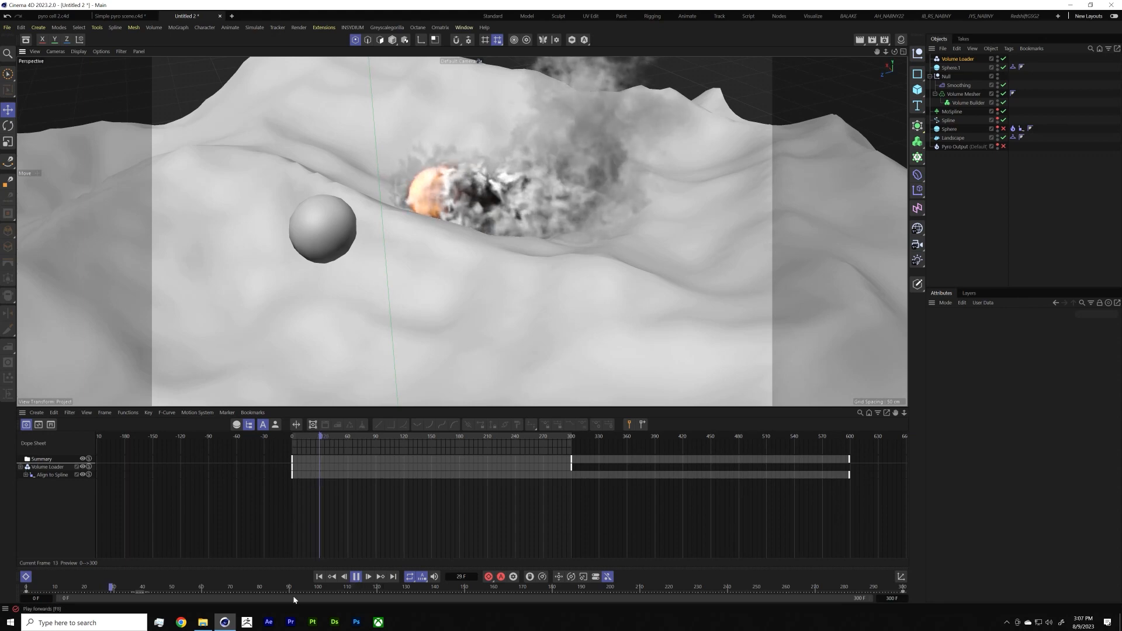
Step: Switch to File Explorer and inspect the individual VDB file sizes in the Pyro Cache folder
click(203, 623)
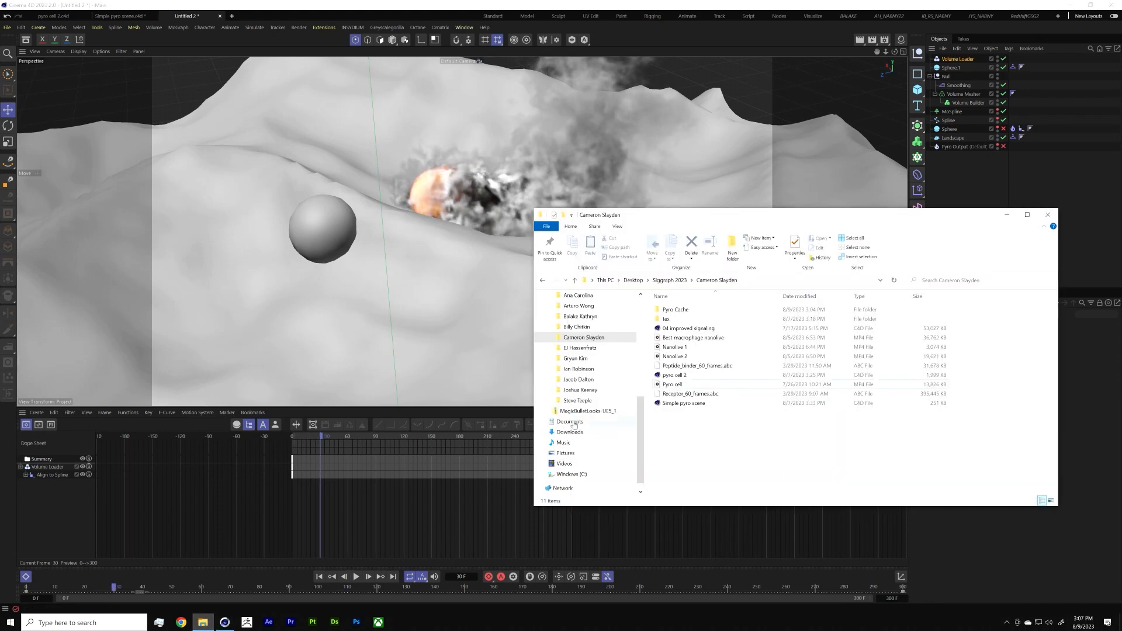
double_click(677, 310)
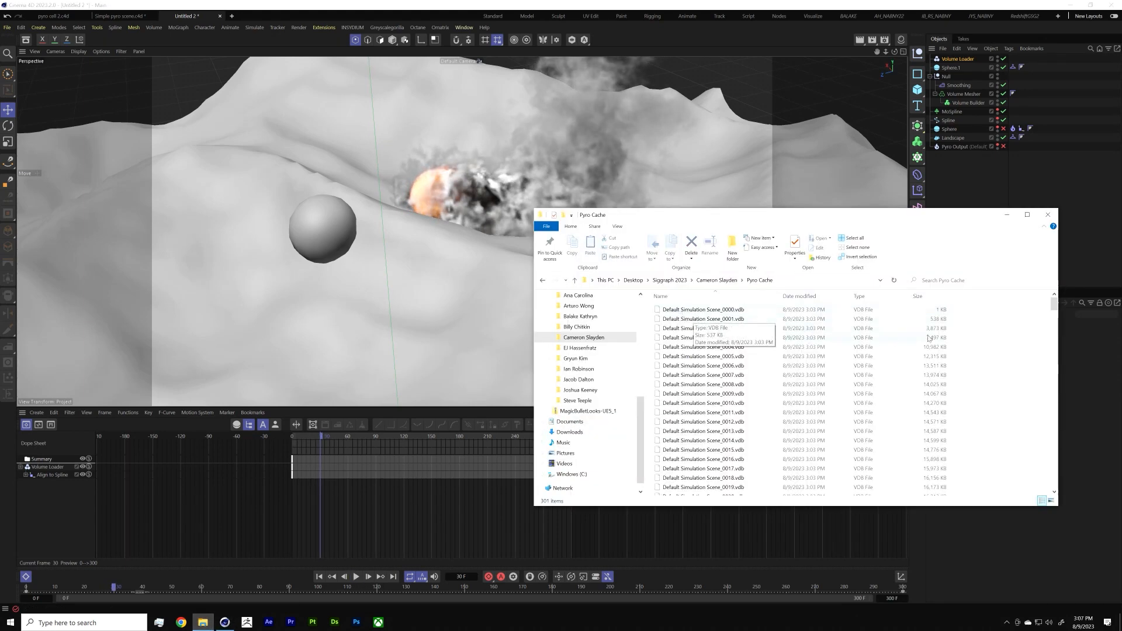
click(934, 357)
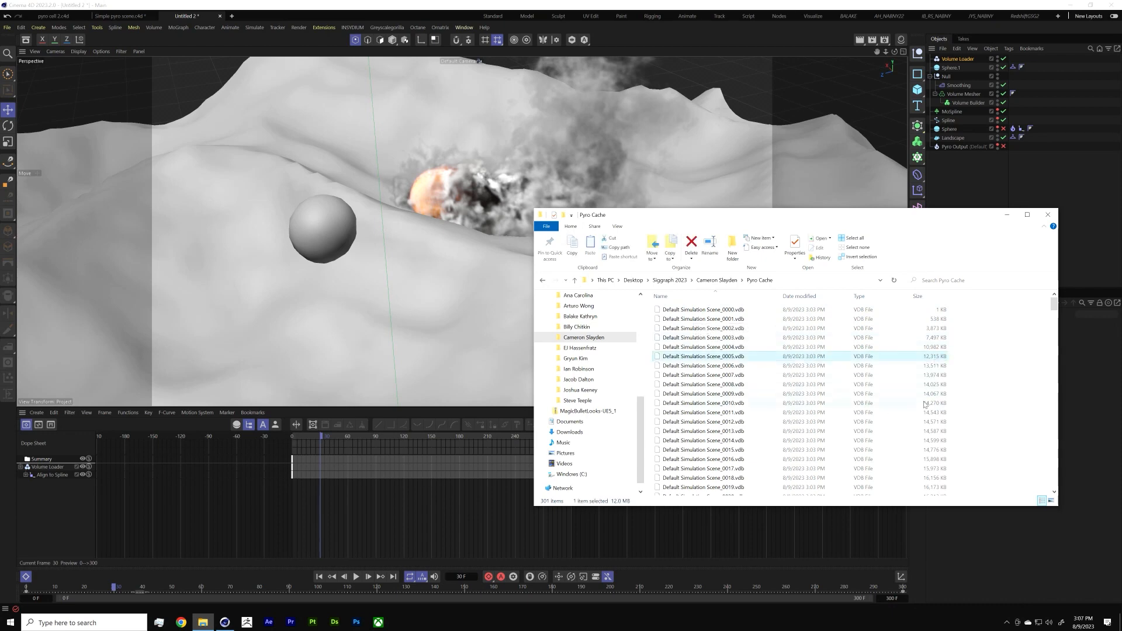
click(956, 185)
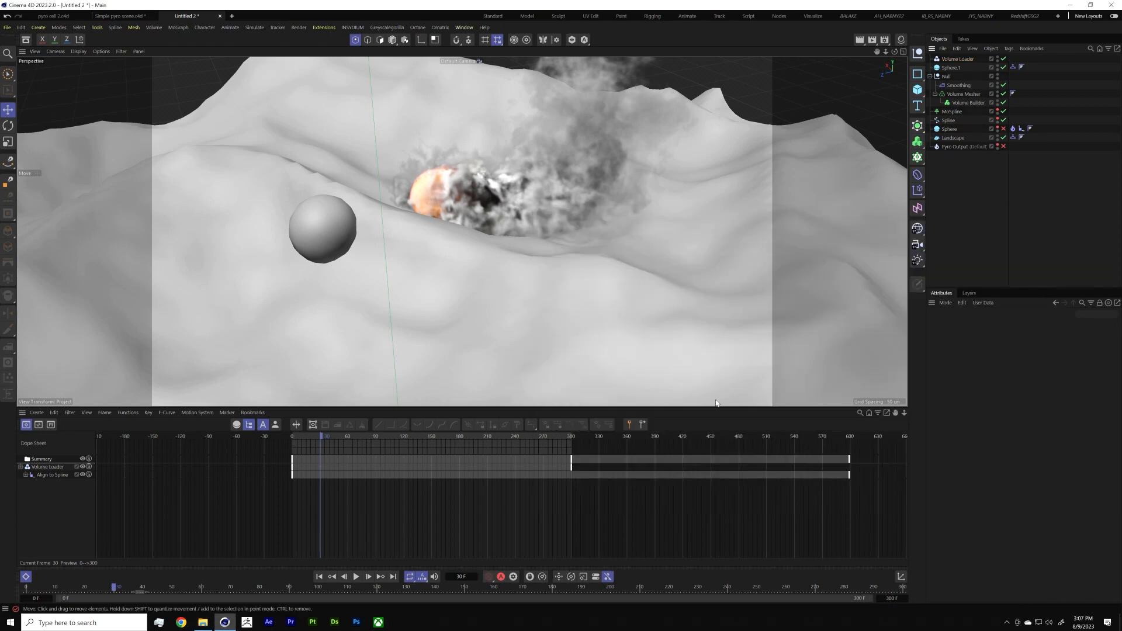
Step: Check the total size of the Pyro Cache folder in its properties and return to Cinema 4D
click(203, 622)
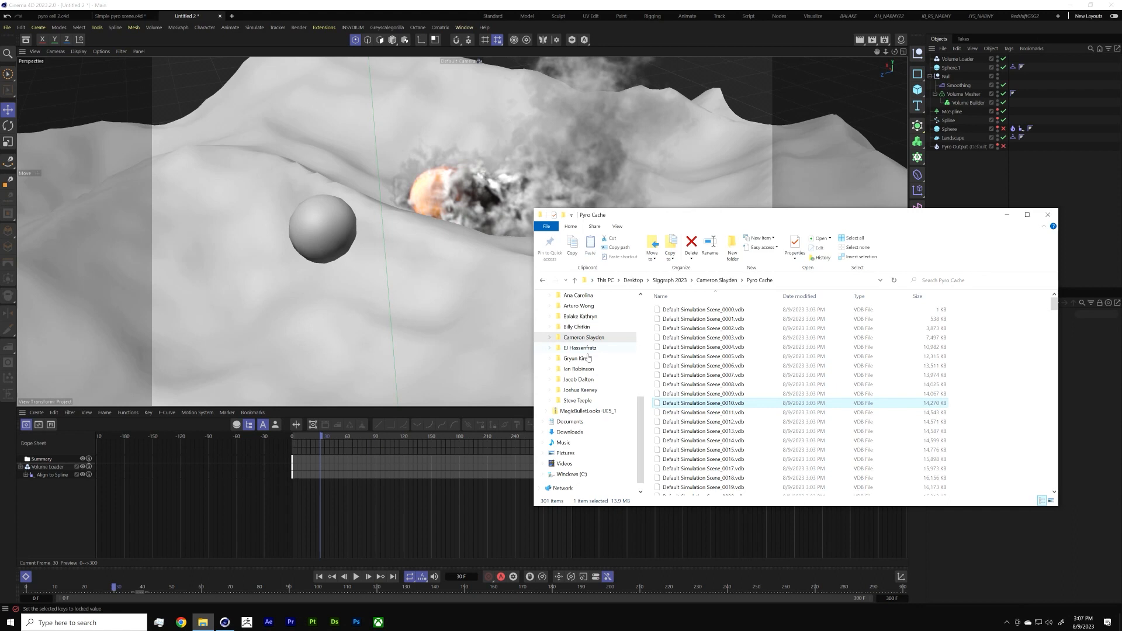
click(716, 280)
right_click(687, 310)
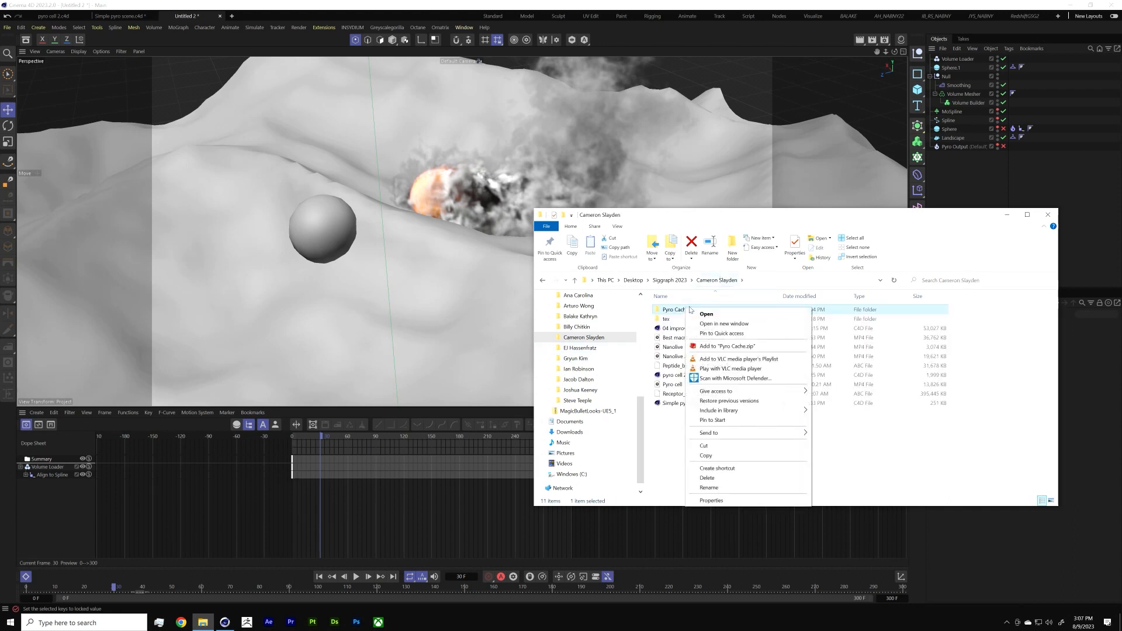
click(714, 499)
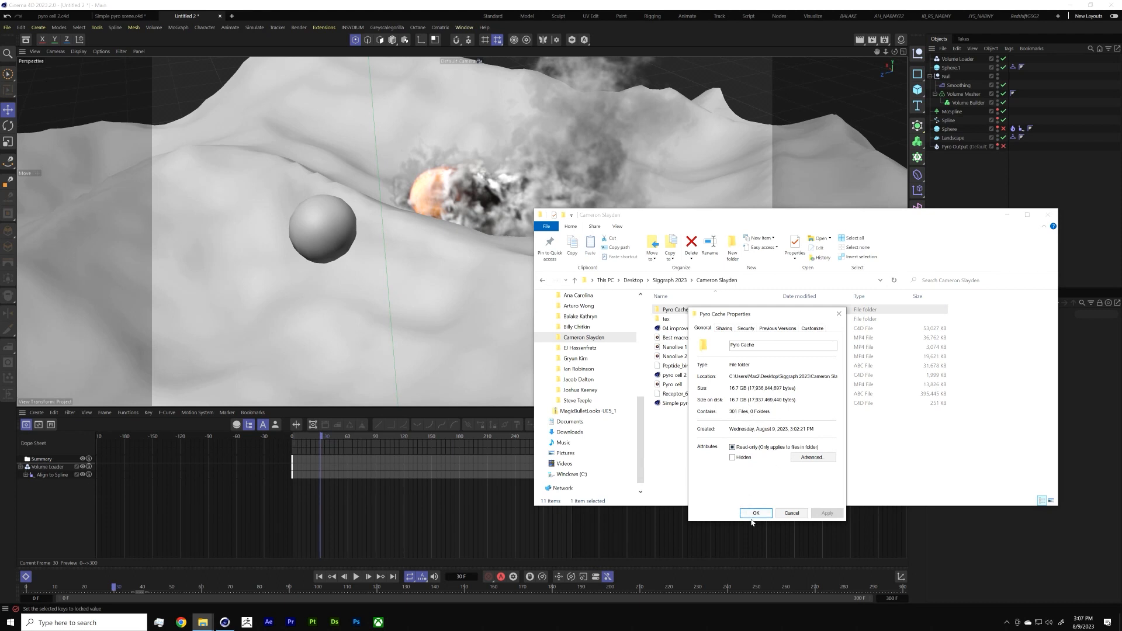
click(798, 514)
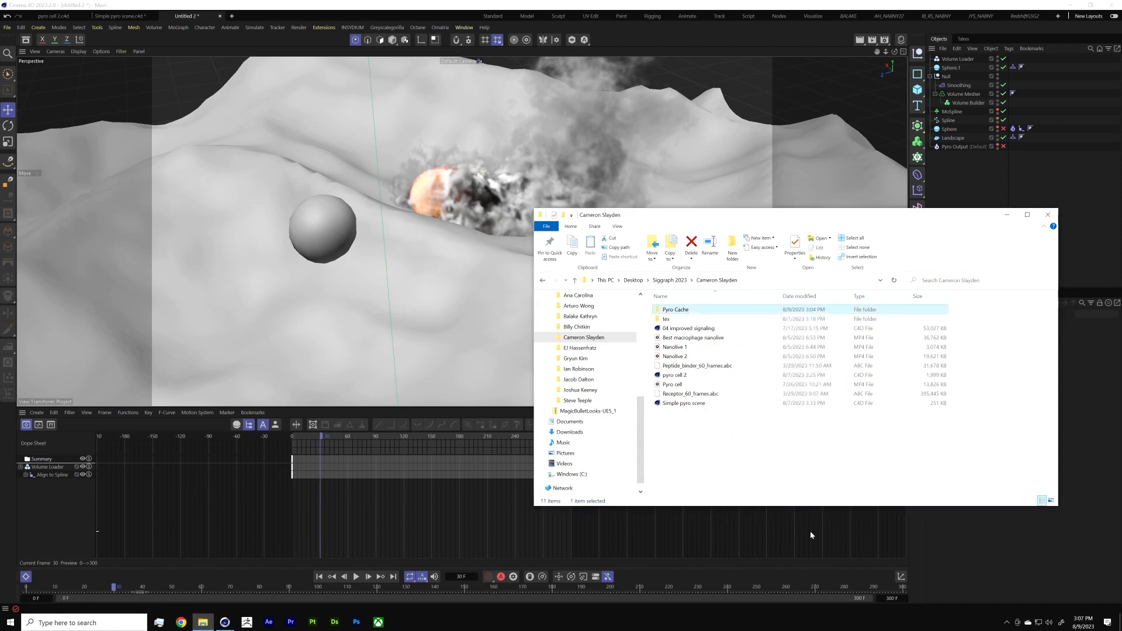
click(952, 193)
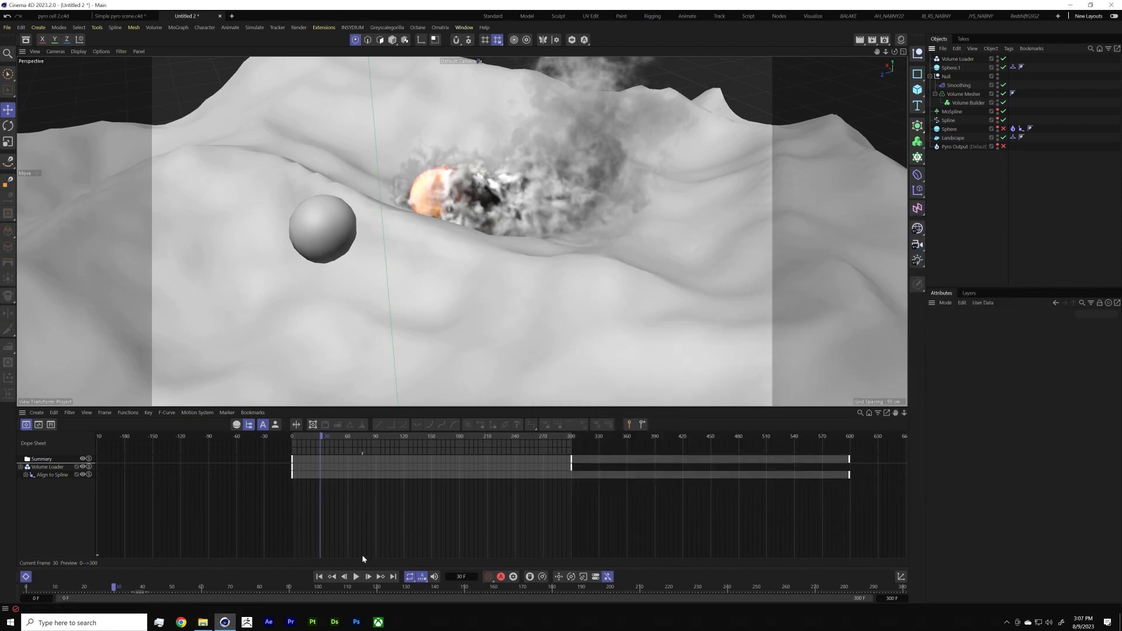
Step: Preview a few more frames of the pyro cache and make the Volume Loader a child of the Volume Builder
click(355, 579)
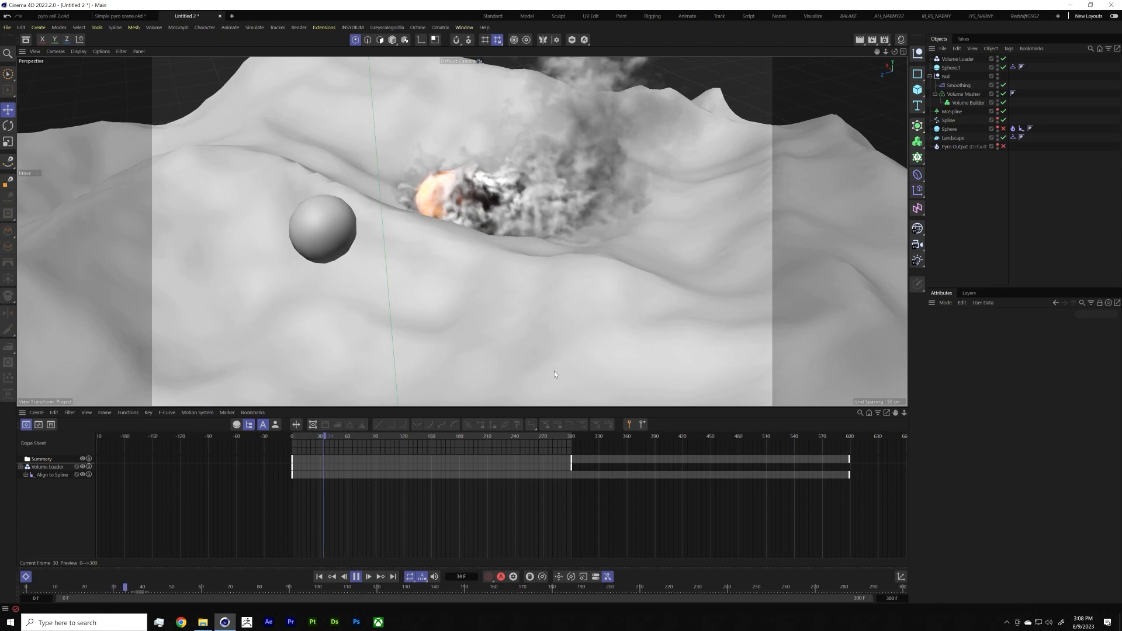
click(356, 579)
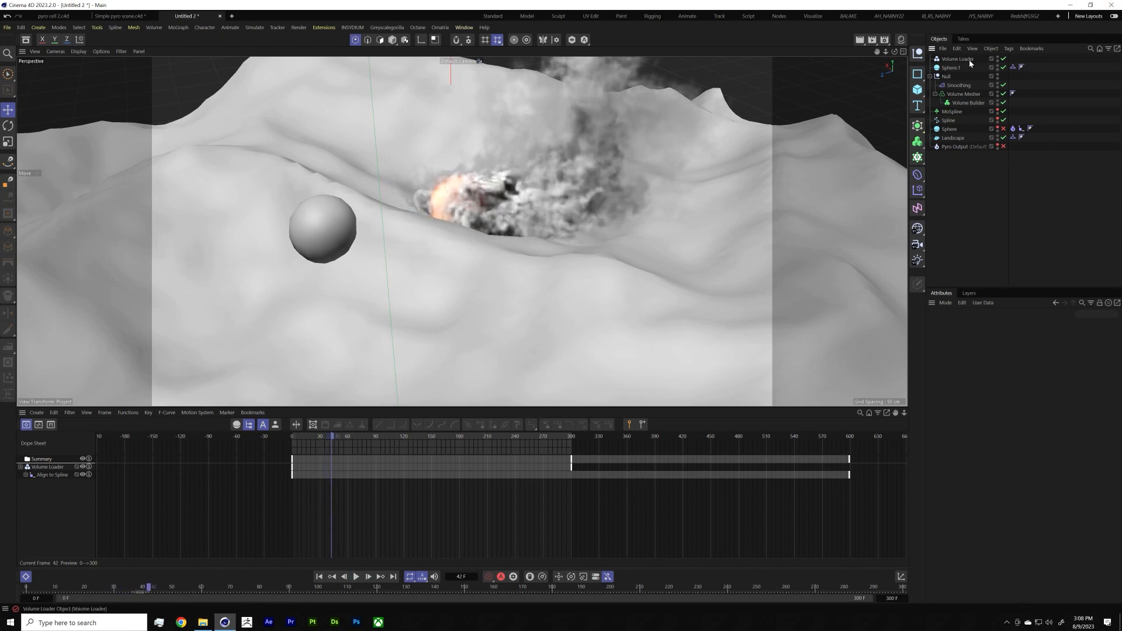
drag(963, 64, 972, 105)
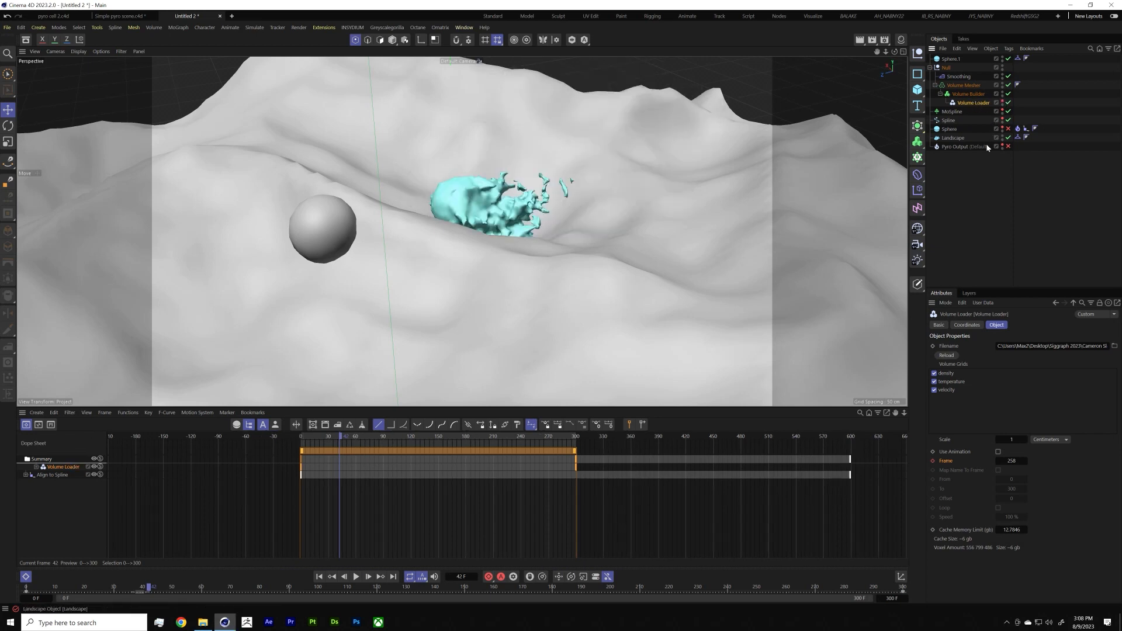
Step: Move SDF Smooth above the Volume Loader in the Volume Builder's object list and raise its strength to 47%, previewing the mesh in playback
click(969, 94)
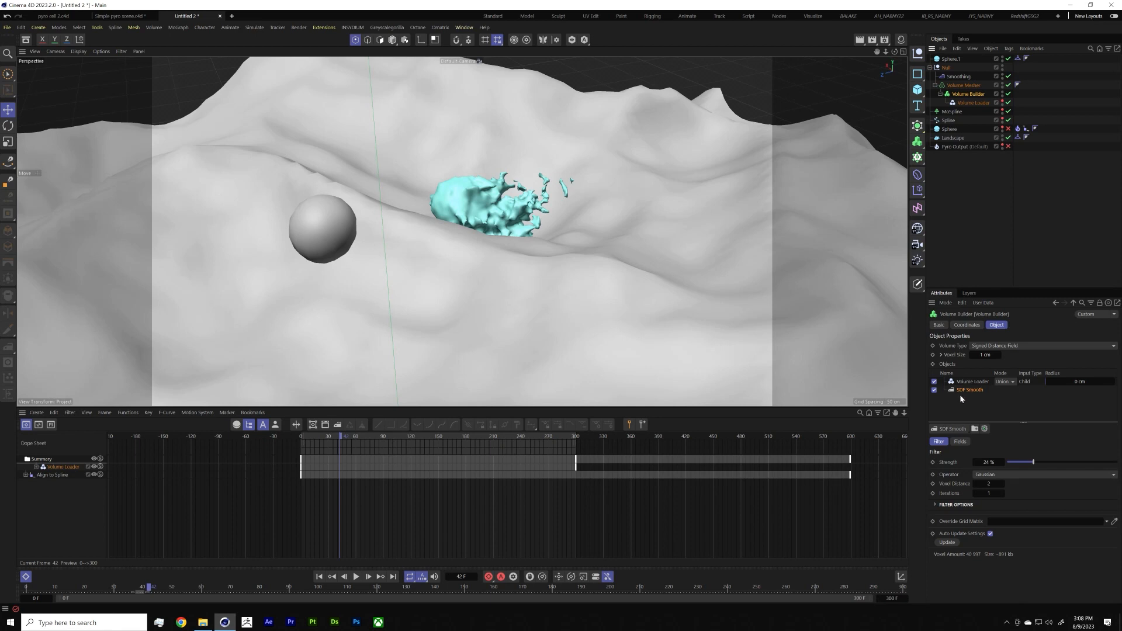
drag(966, 391, 972, 387)
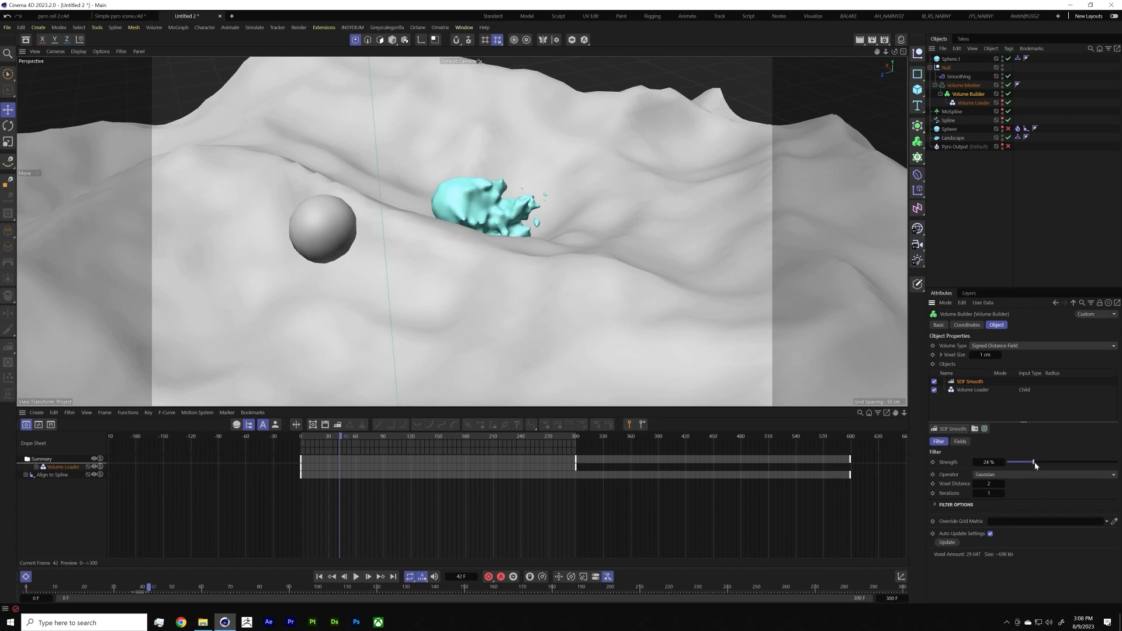
drag(1045, 464, 1052, 463)
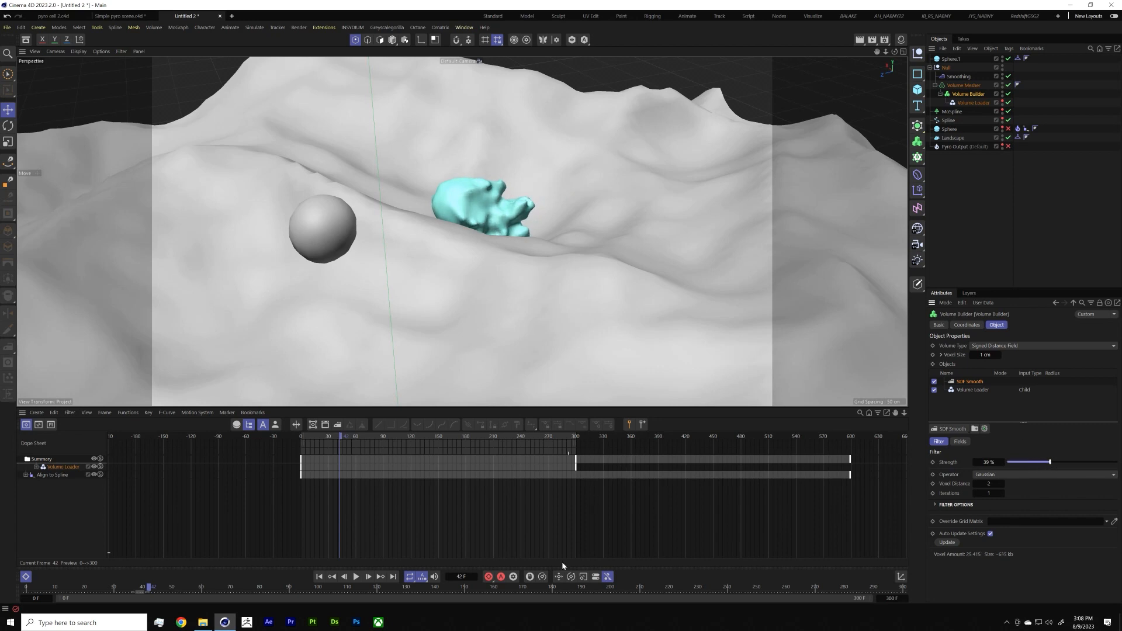
click(356, 577)
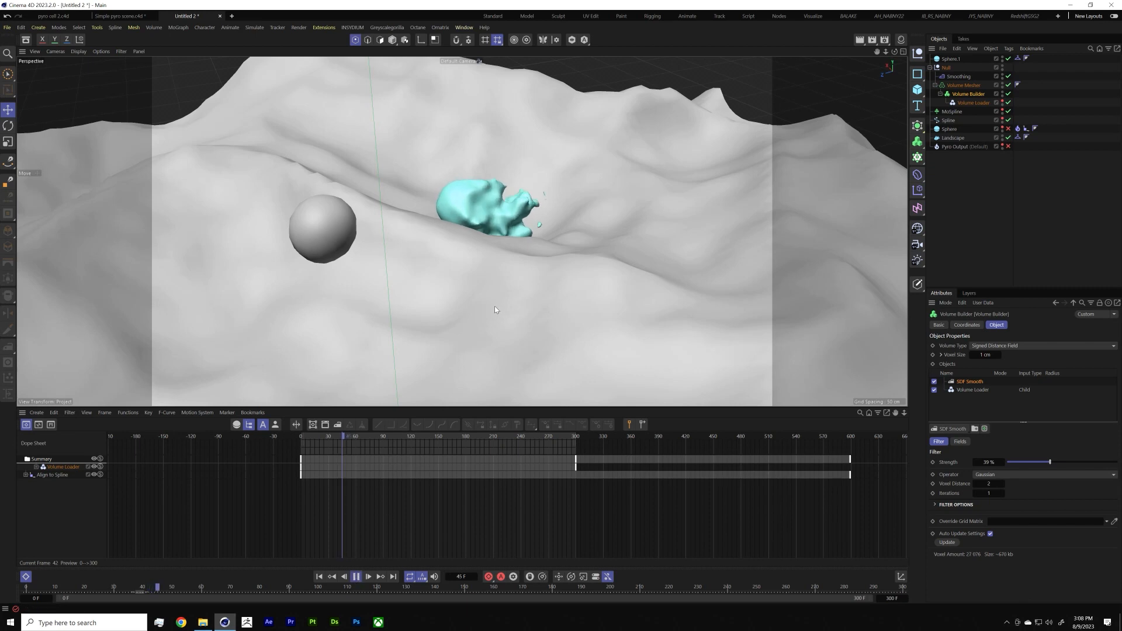
click(1058, 462)
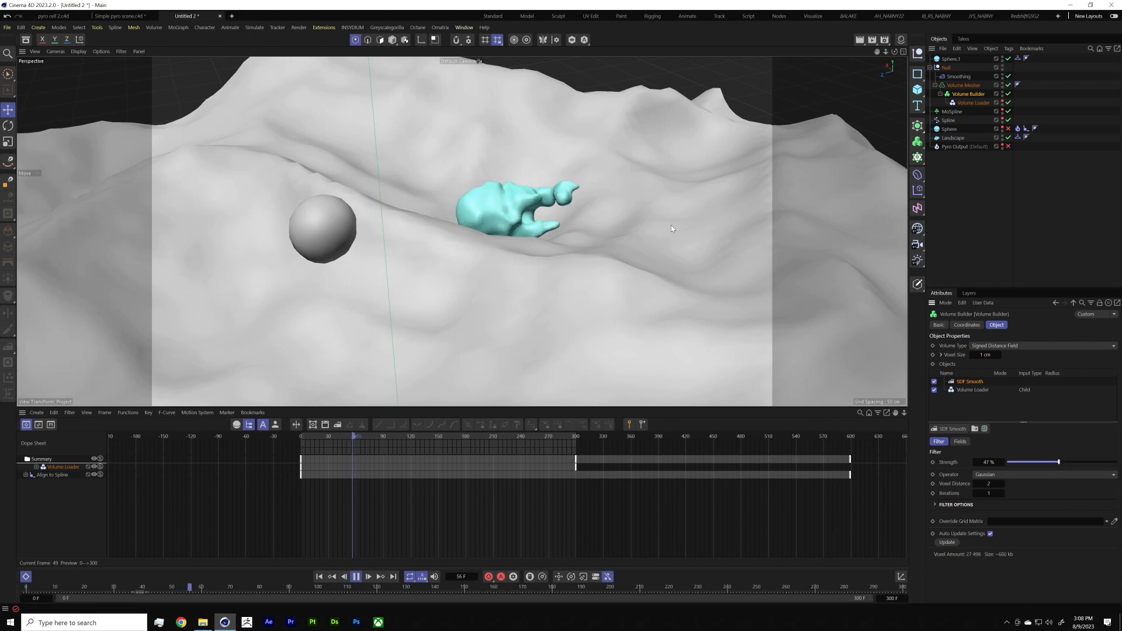
click(356, 580)
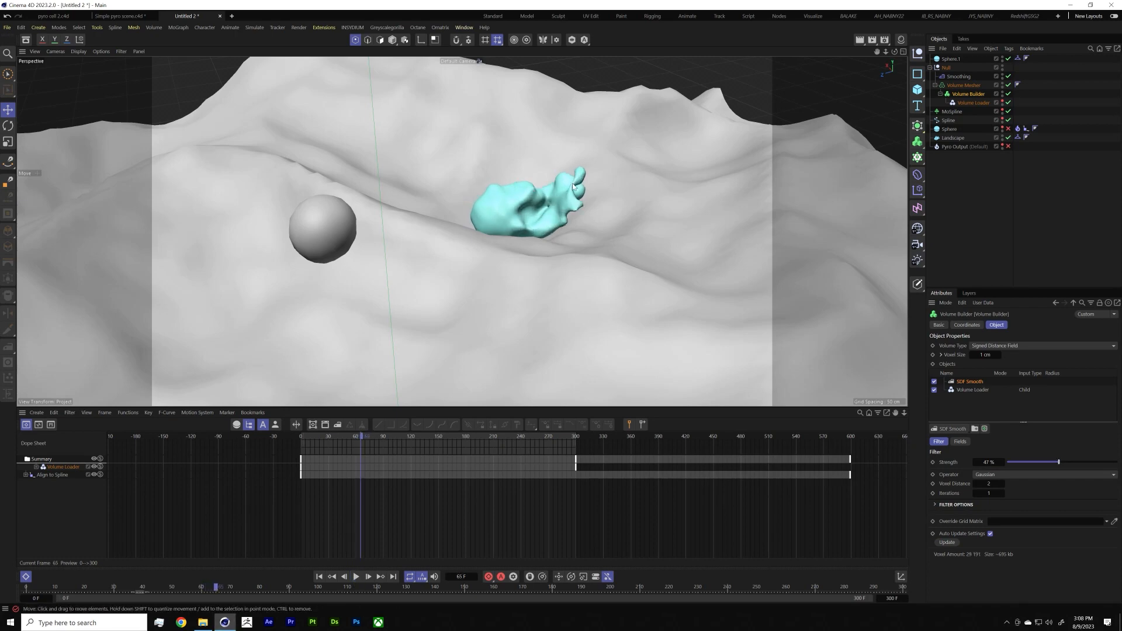
Step: Set the Volume Loader's surface threshold to 0.27 in the Volume Builder
alt+drag(554, 175, 450, 193)
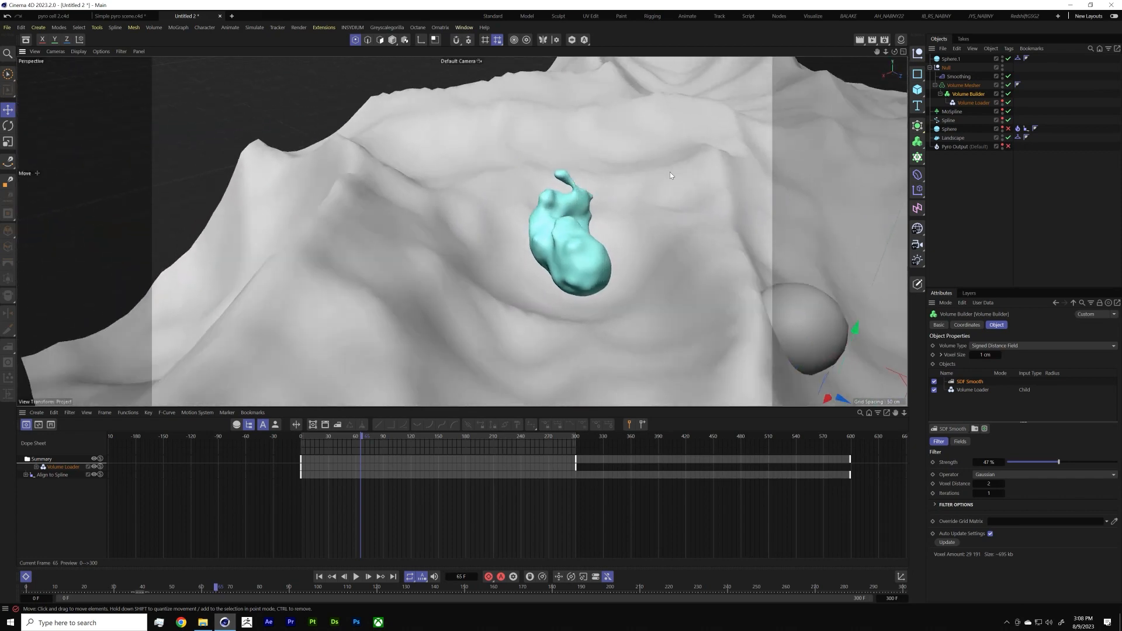
click(973, 390)
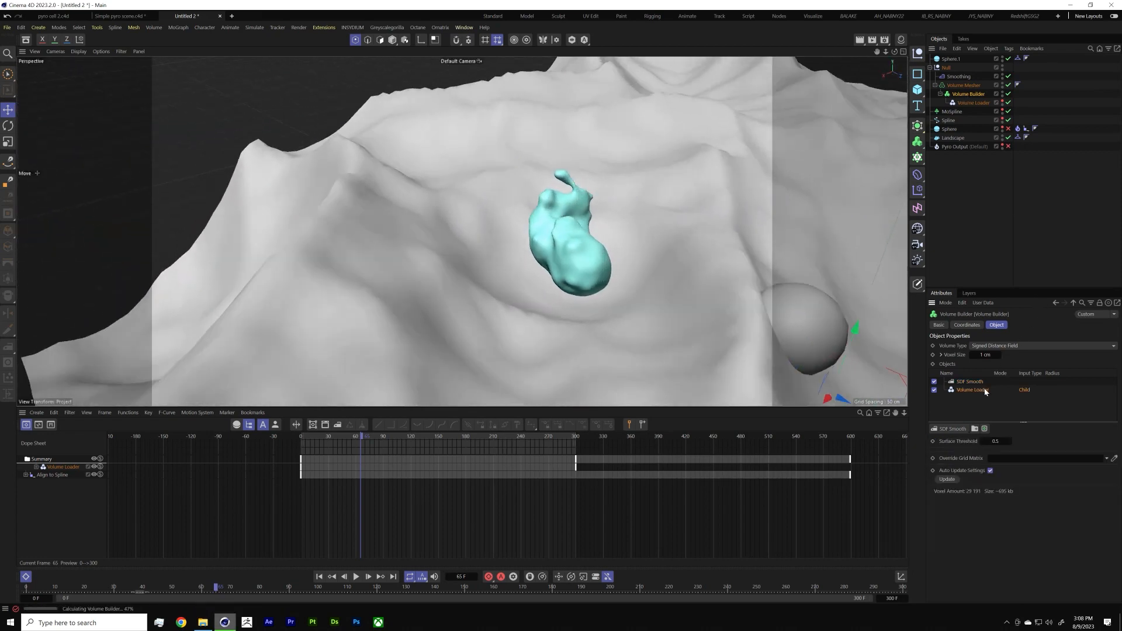
drag(998, 442, 986, 443)
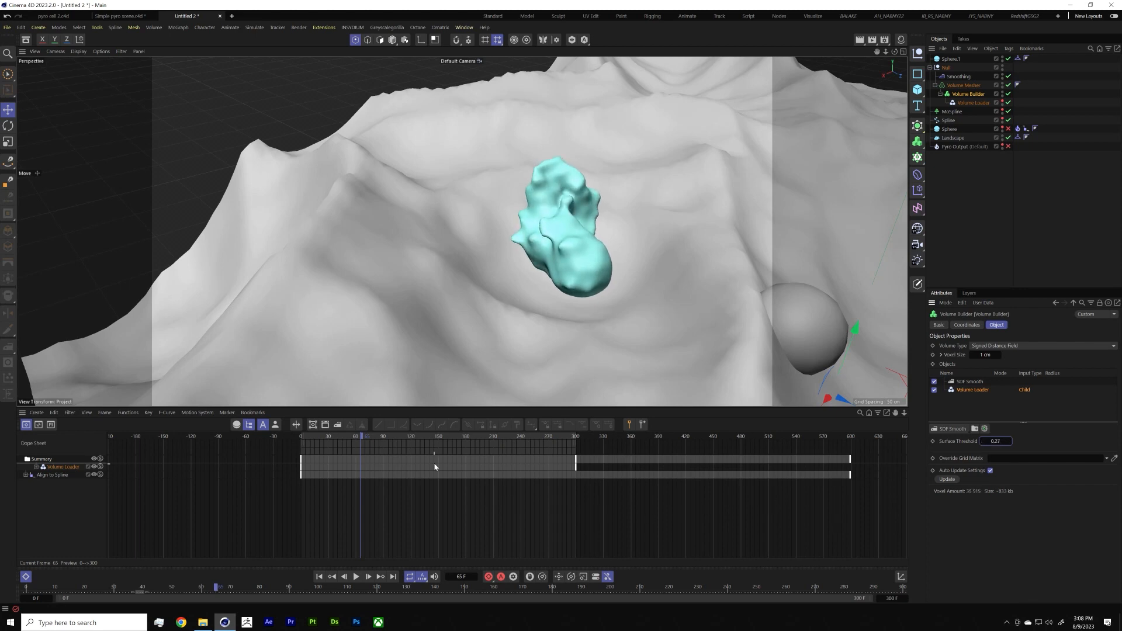
Step: Play the meshed fireball from about frame 113 and examine its shape from the side
drag(381, 439, 405, 442)
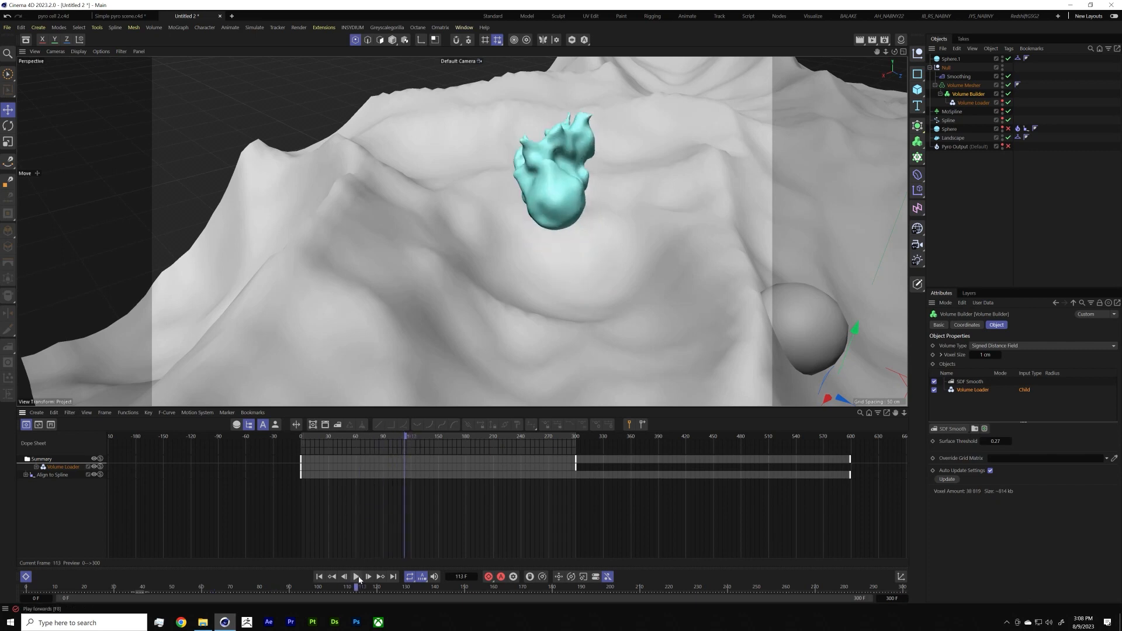
click(357, 577)
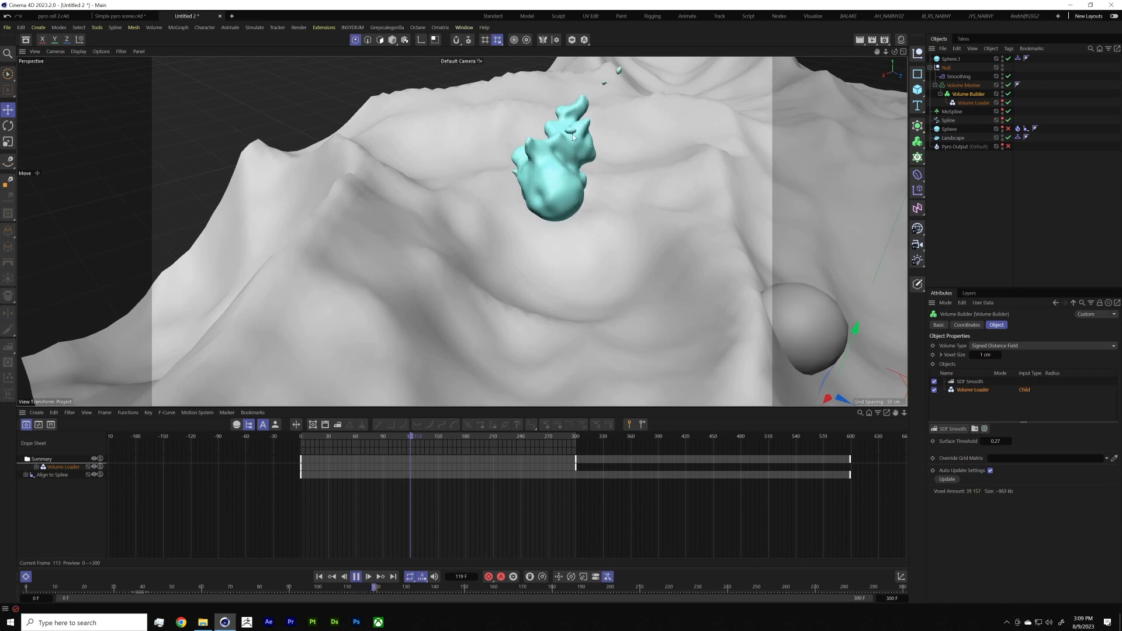
click(356, 577)
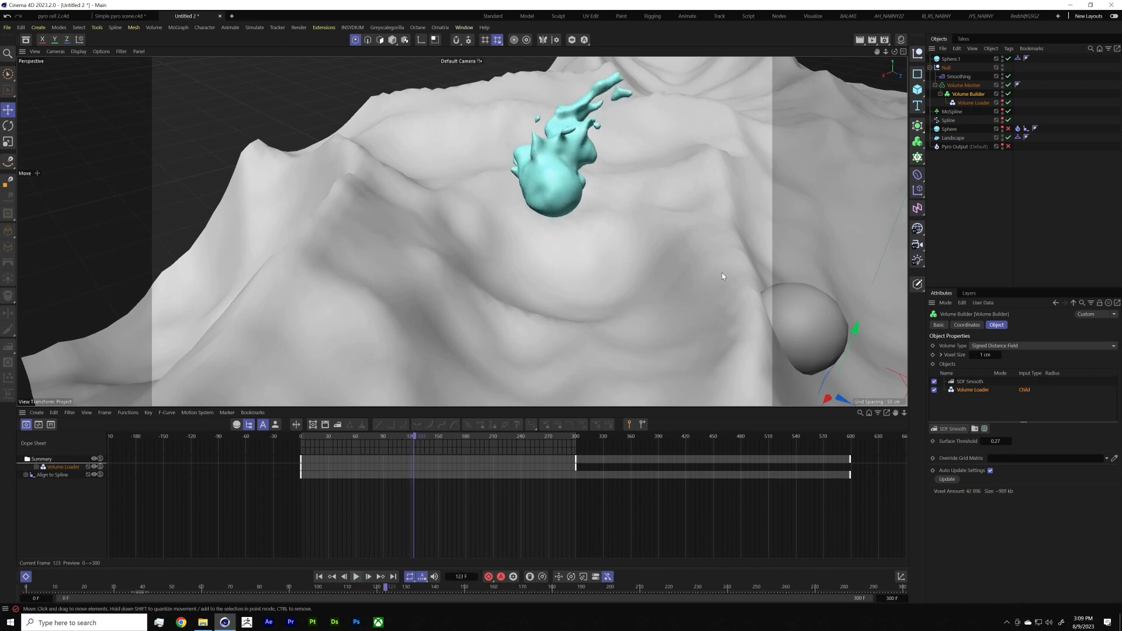
alt+drag(654, 282, 646, 149)
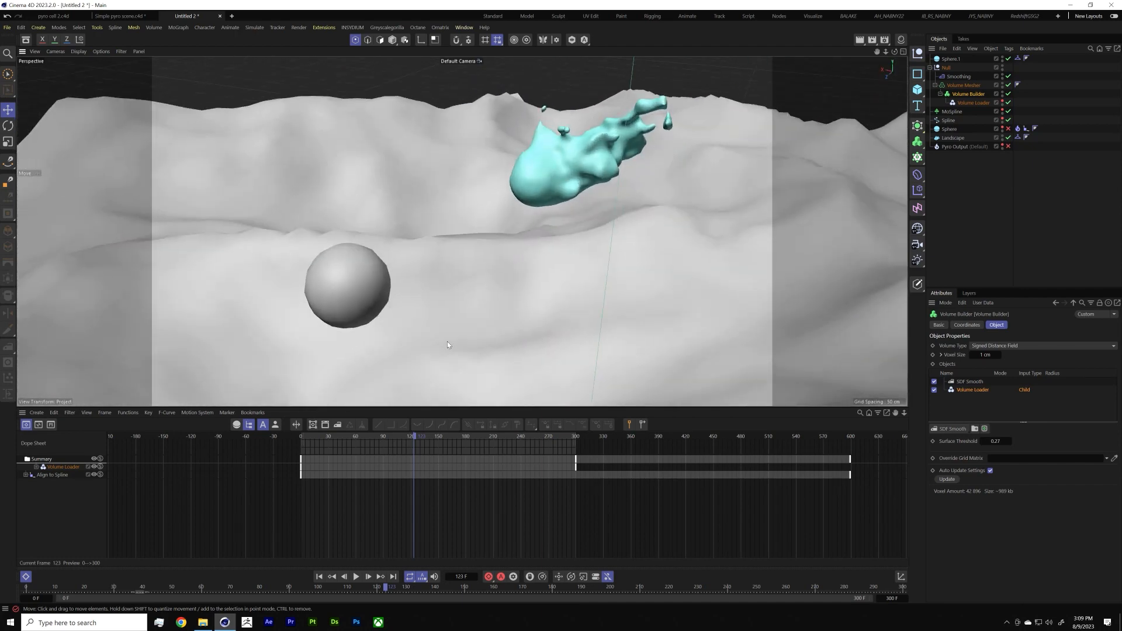
Step: Set the Volume Loader's surface threshold to 0.97 and play the mesh animation to about frame 109
drag(391, 442, 365, 438)
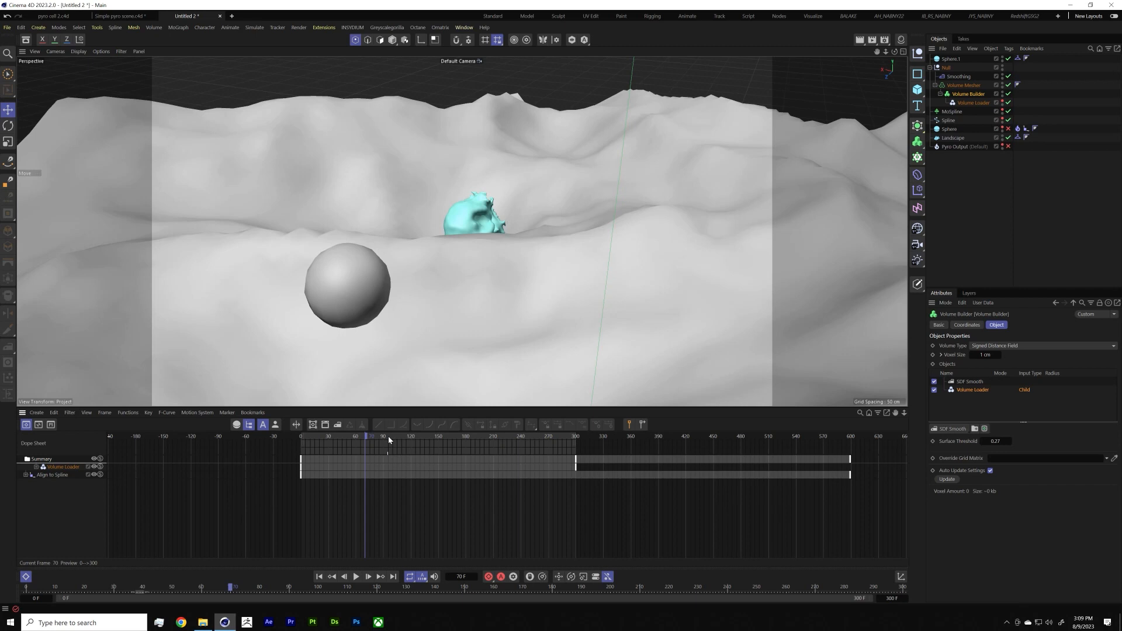
key(F8)
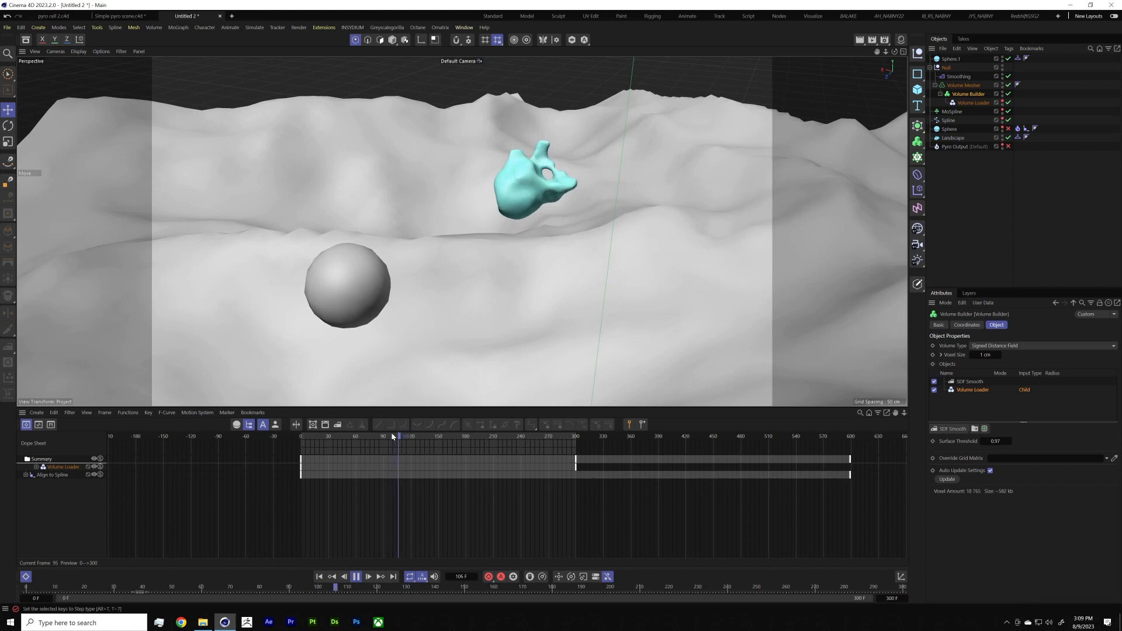
key(F8)
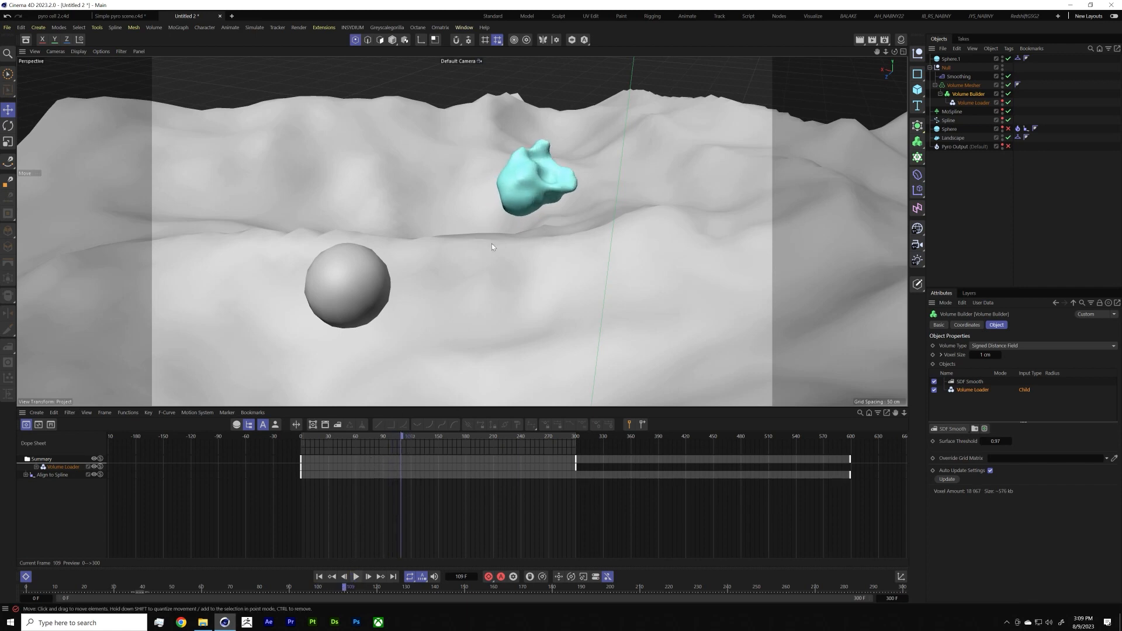
Step: Disable the Volume Loader and re-enable the Pyro Output to view the original fire and smoke simulation
alt+drag(550, 207, 781, 191)
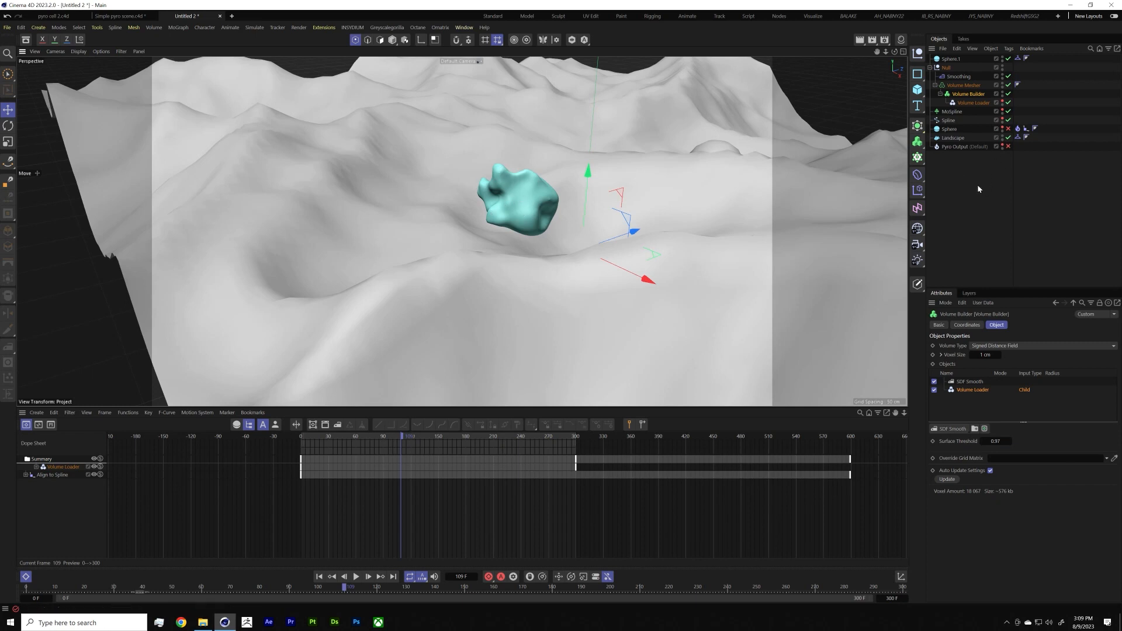
click(1009, 103)
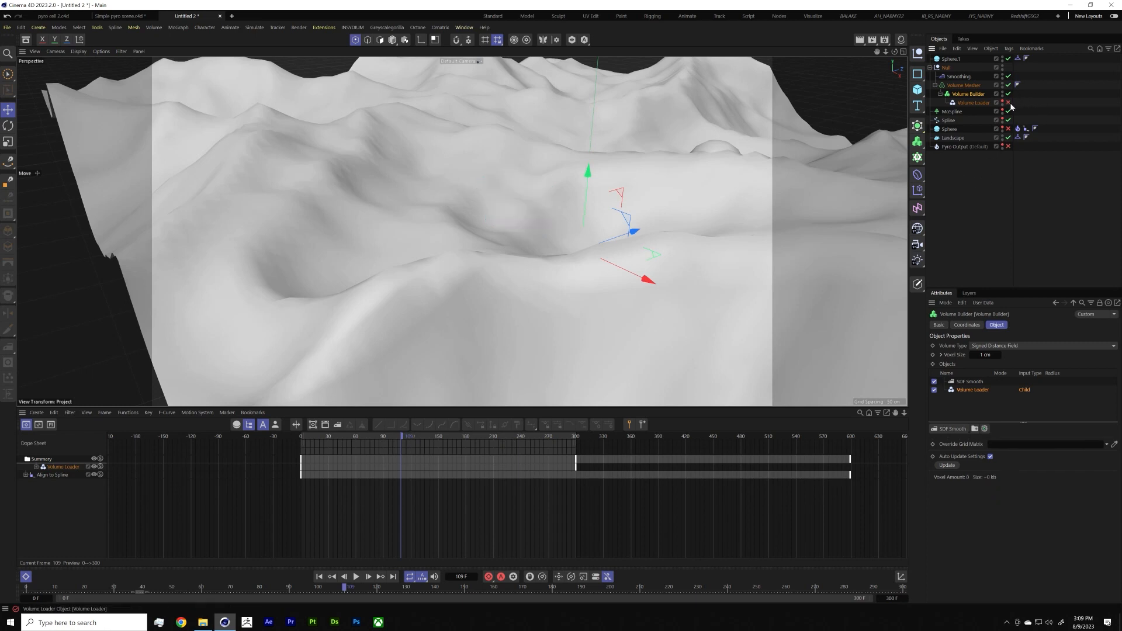
click(999, 174)
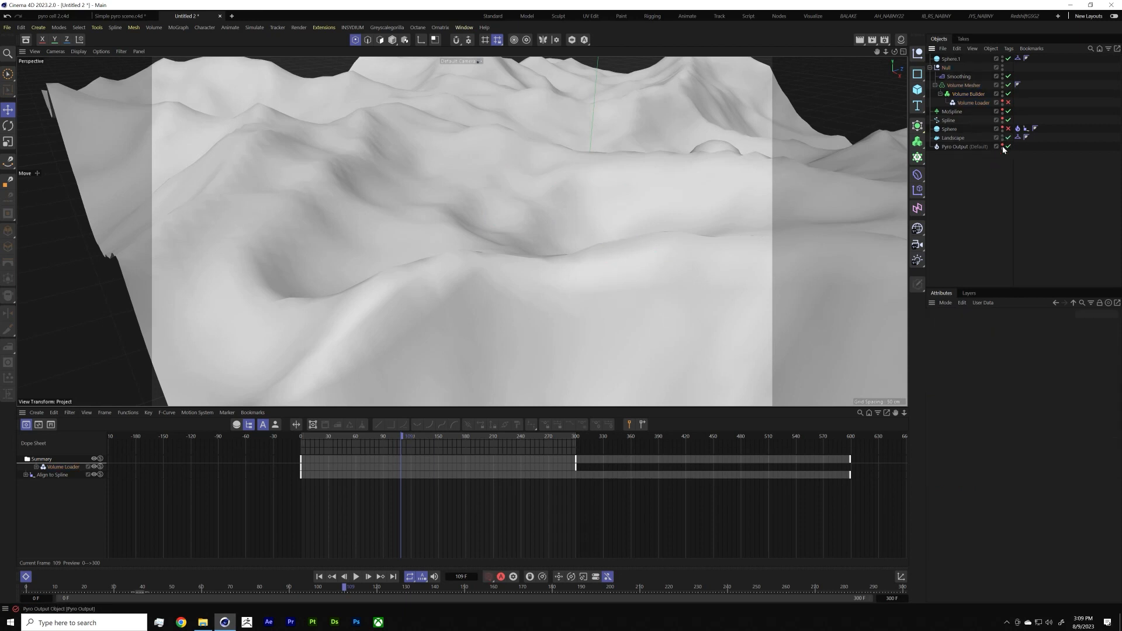
click(1008, 146)
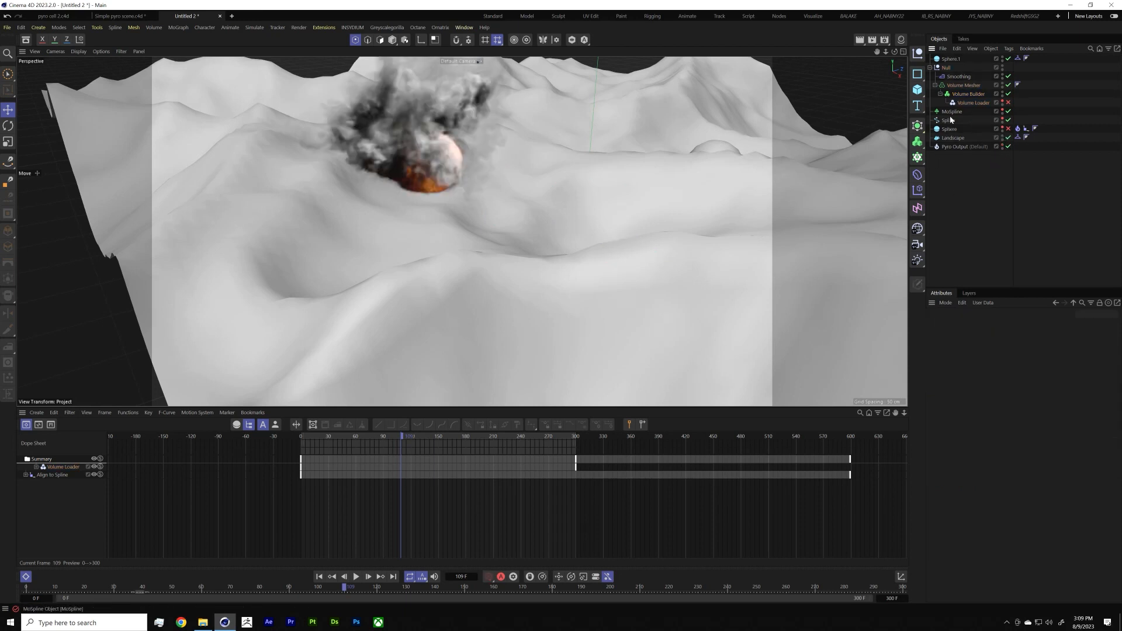
mouse_move(453, 155)
alt+mouse_down()
mouse_move(557, 152)
mouse_move(643, 181)
mouse_move(445, 169)
alt+mouse_up()
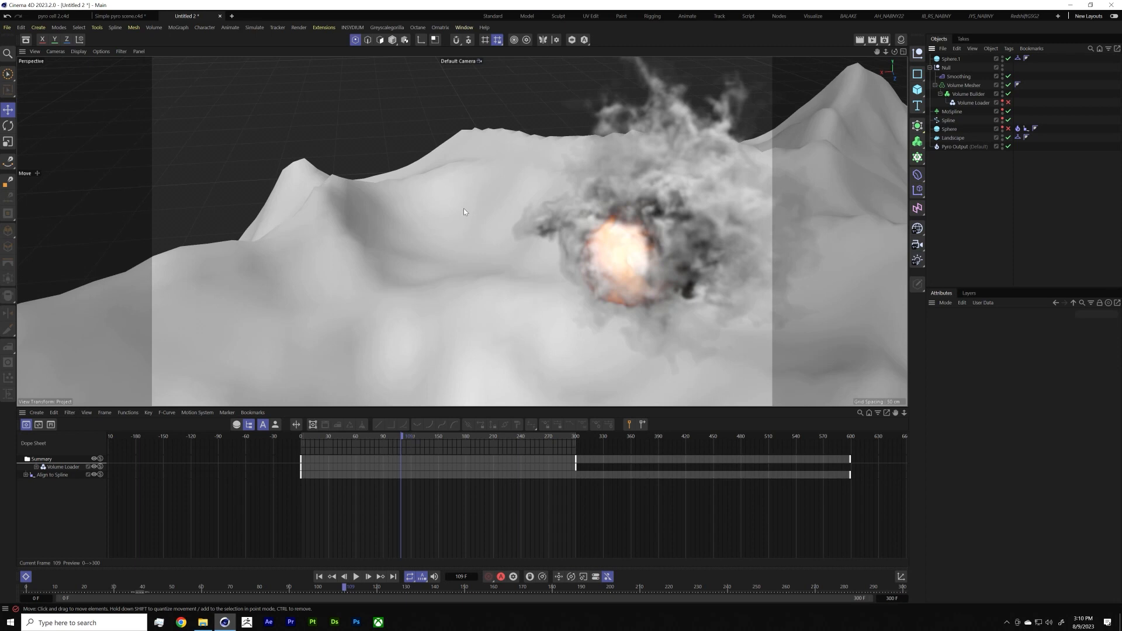
Step: Create a new project and add a Plane primitive to it
key(ctrl+n)
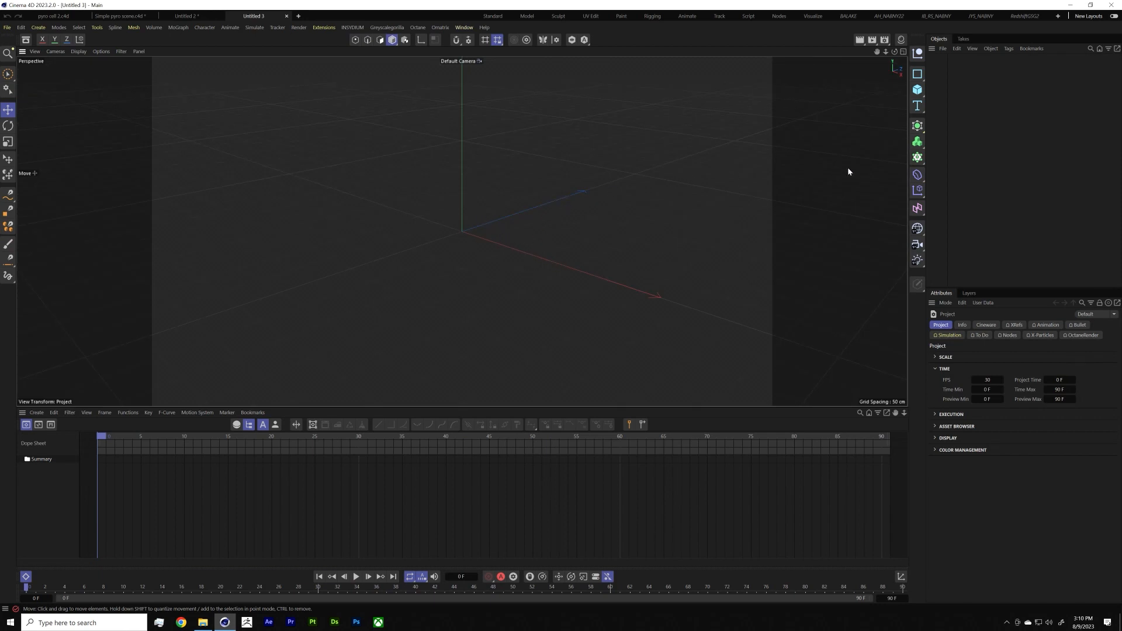
click(918, 90)
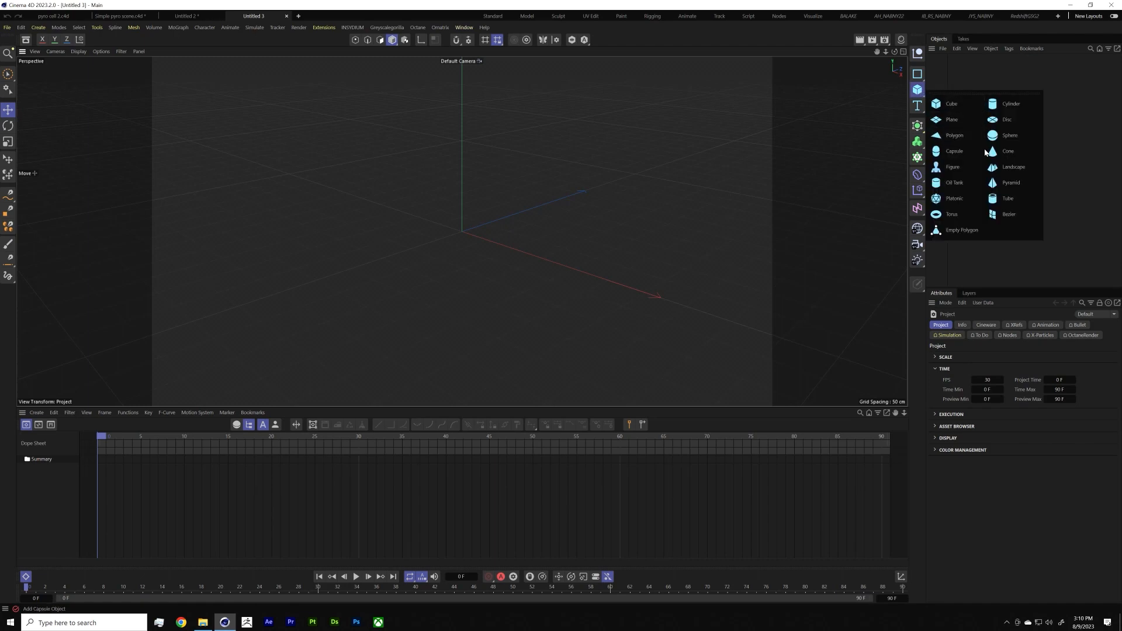
click(953, 120)
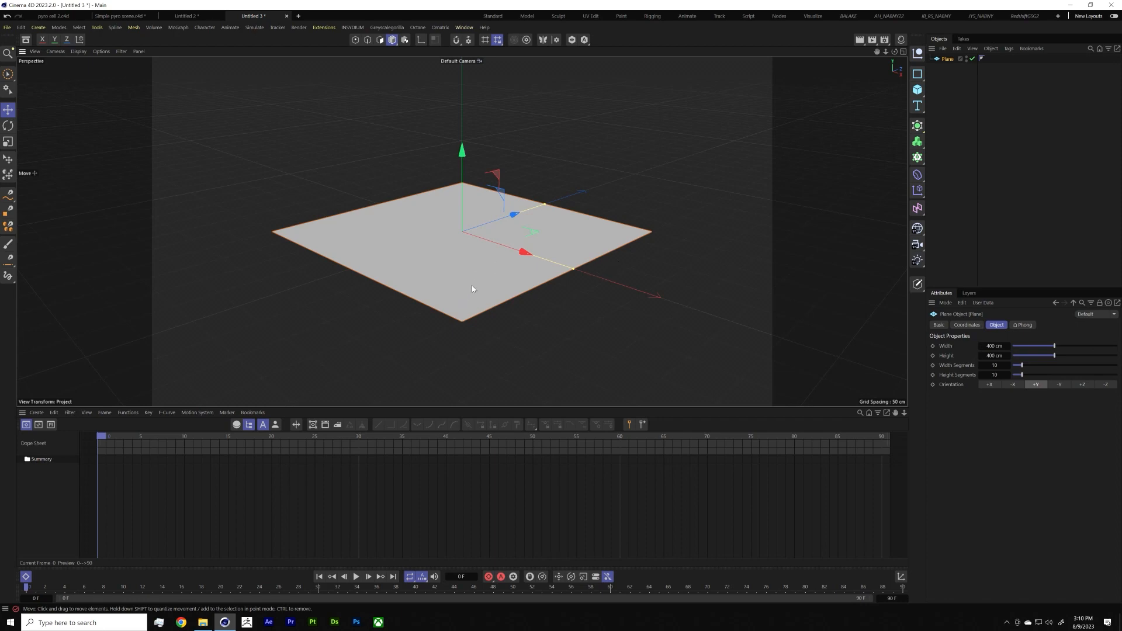
Step: Scale the plane up to about 1140 cm wide and 1097 cm high
key(t)
drag(466, 262, 601, 238)
alt+middle_drag(481, 260, 551, 254)
alt+drag(552, 254, 486, 260)
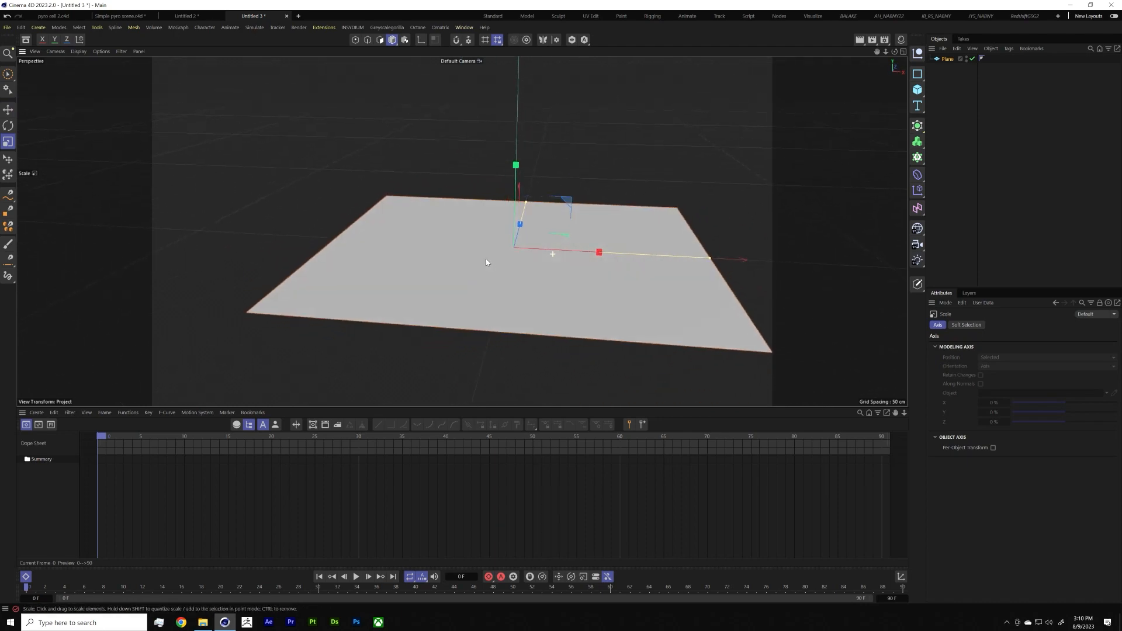
scroll(545, 276, down, 5)
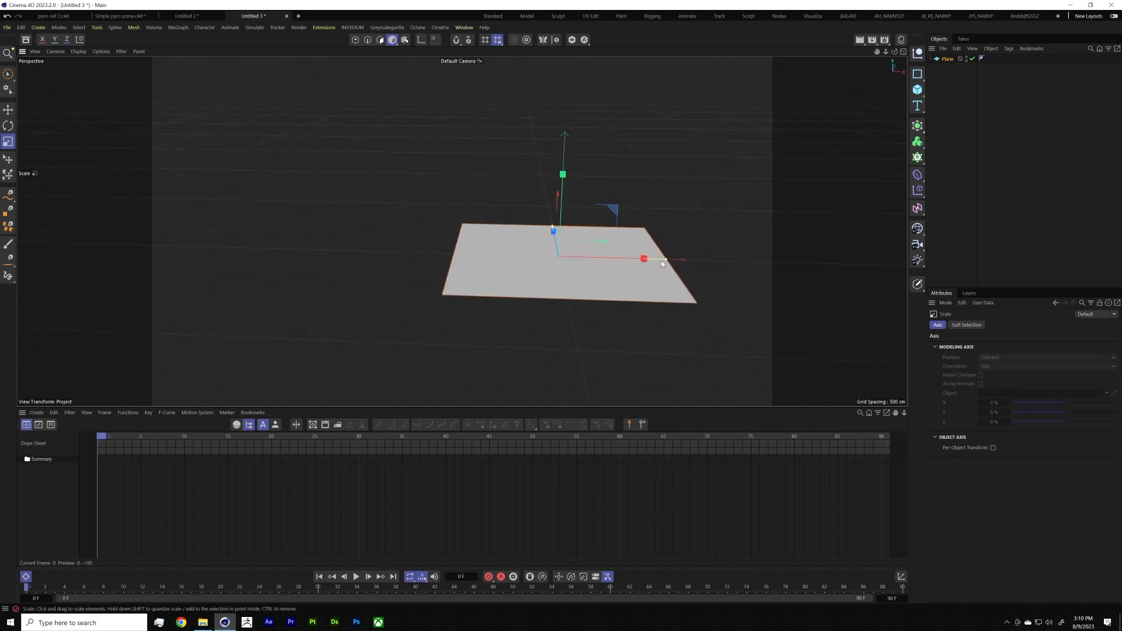
drag(663, 264, 788, 261)
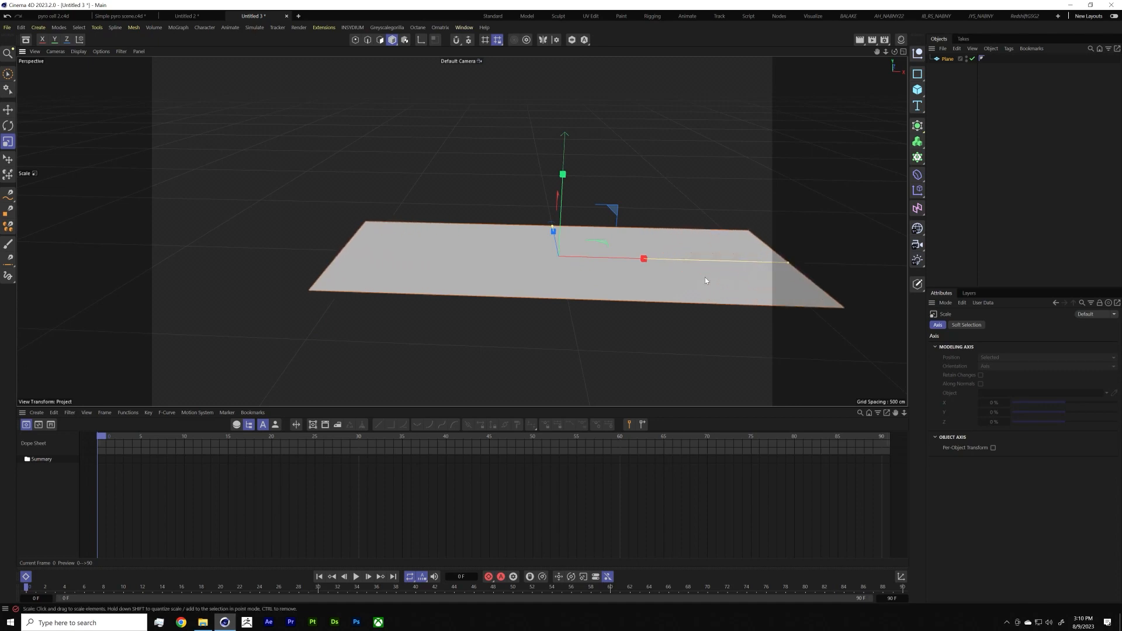
Step: Switch the viewport display to Gouraud Shading (Lines) and inspect the plane's segment grid
key(n)
key(b)
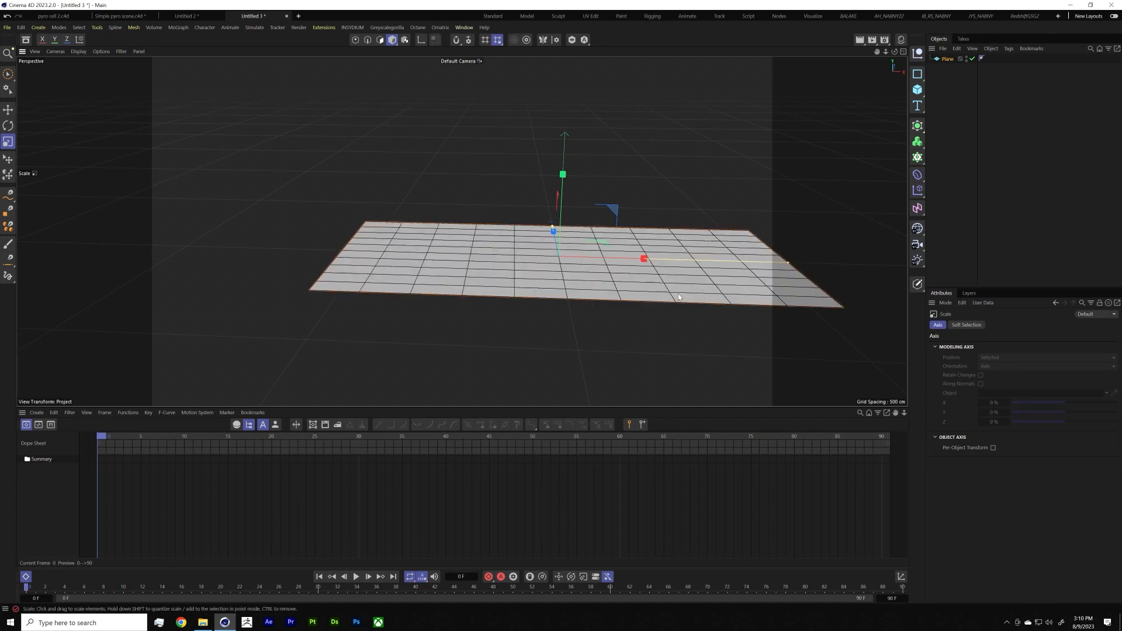
alt+drag(564, 296, 710, 248)
alt+drag(583, 269, 581, 236)
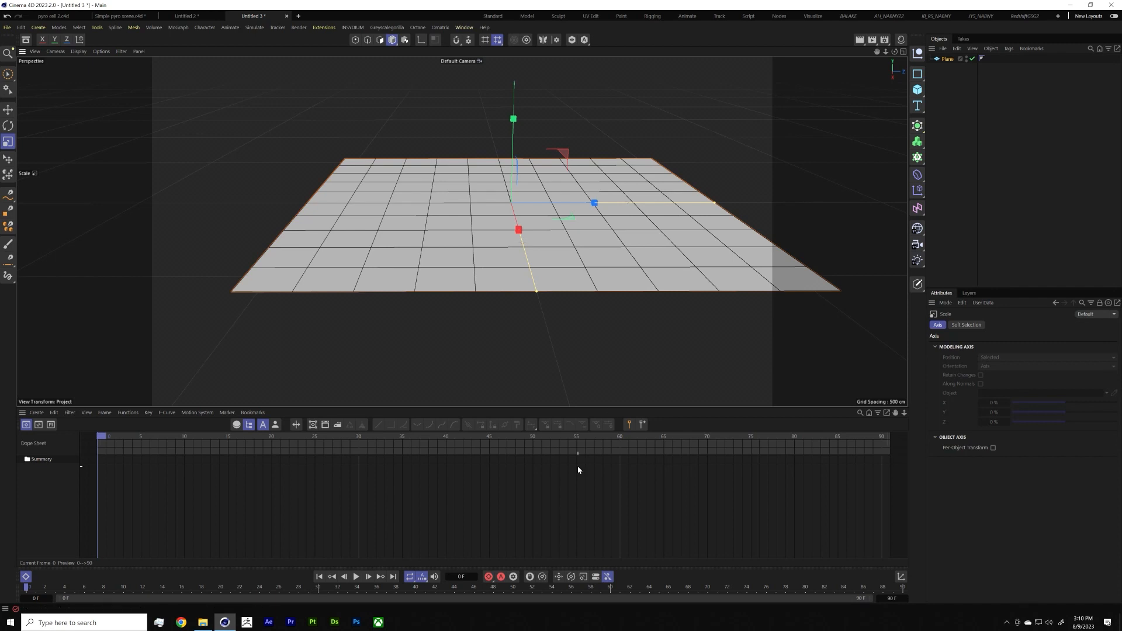
Step: Open the 04 improved signaling project from the presentation folder inside Siggraph 2023
click(202, 622)
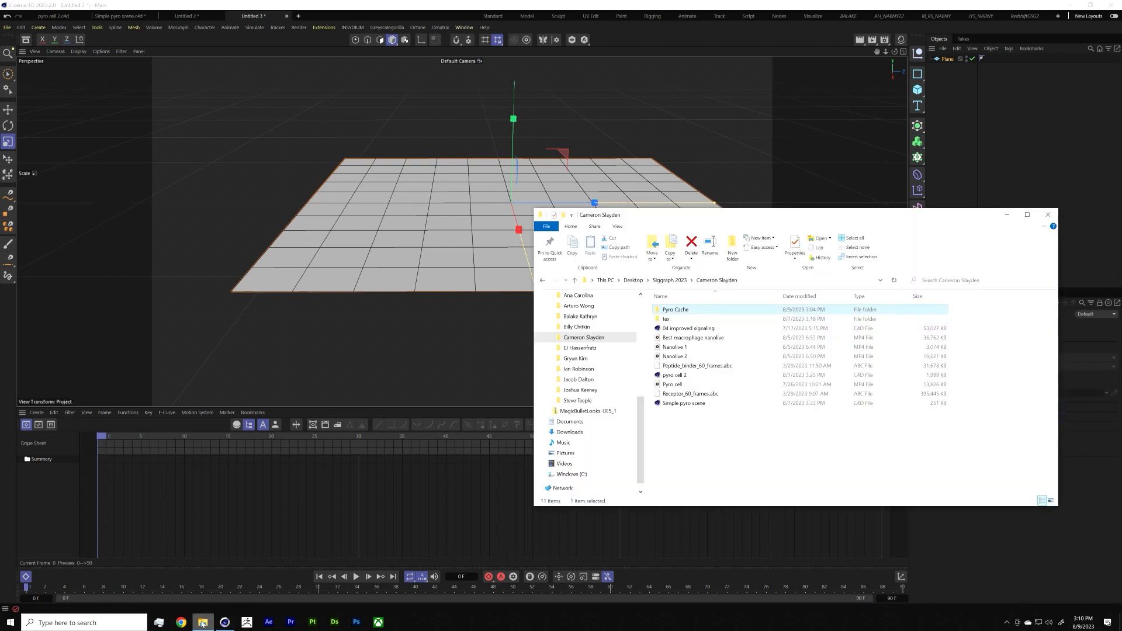
click(759, 484)
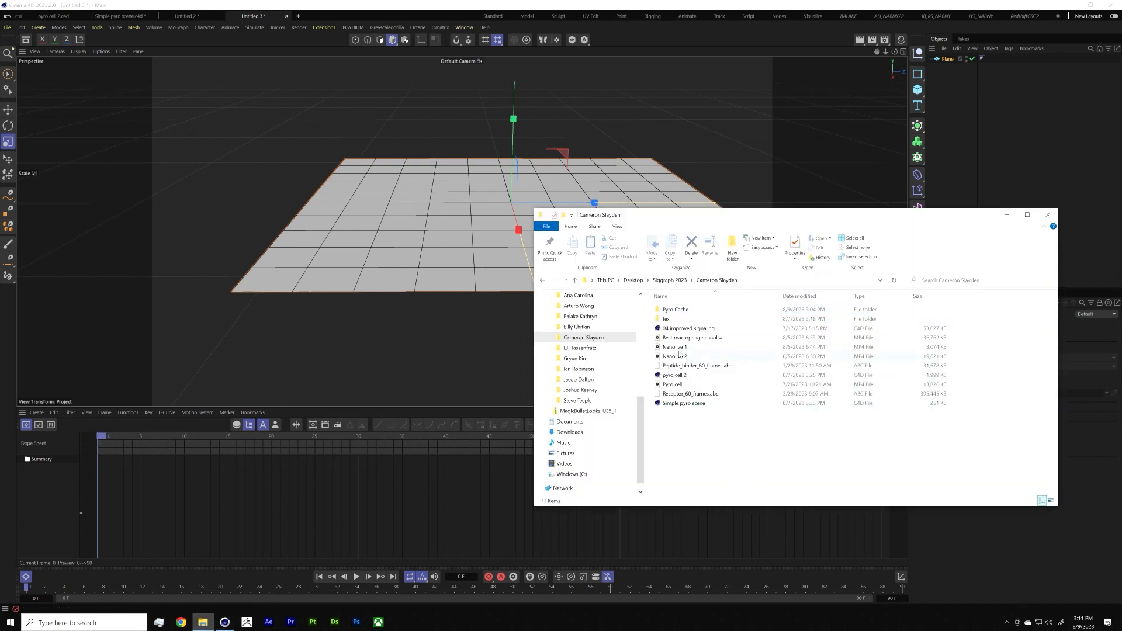
double_click(688, 331)
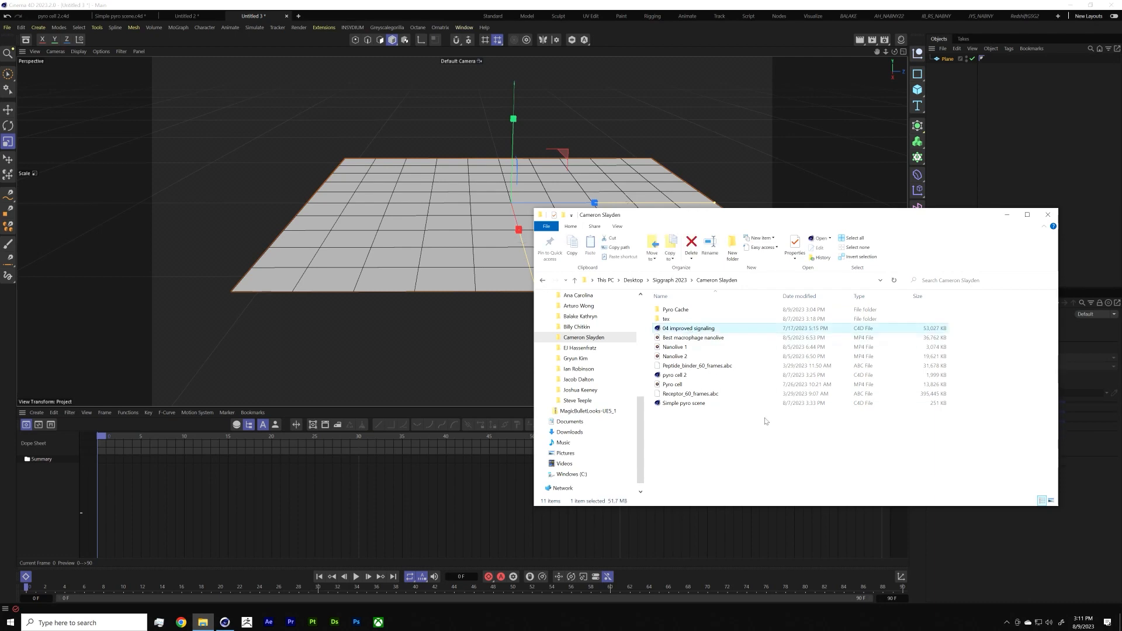
click(789, 448)
double_click(732, 328)
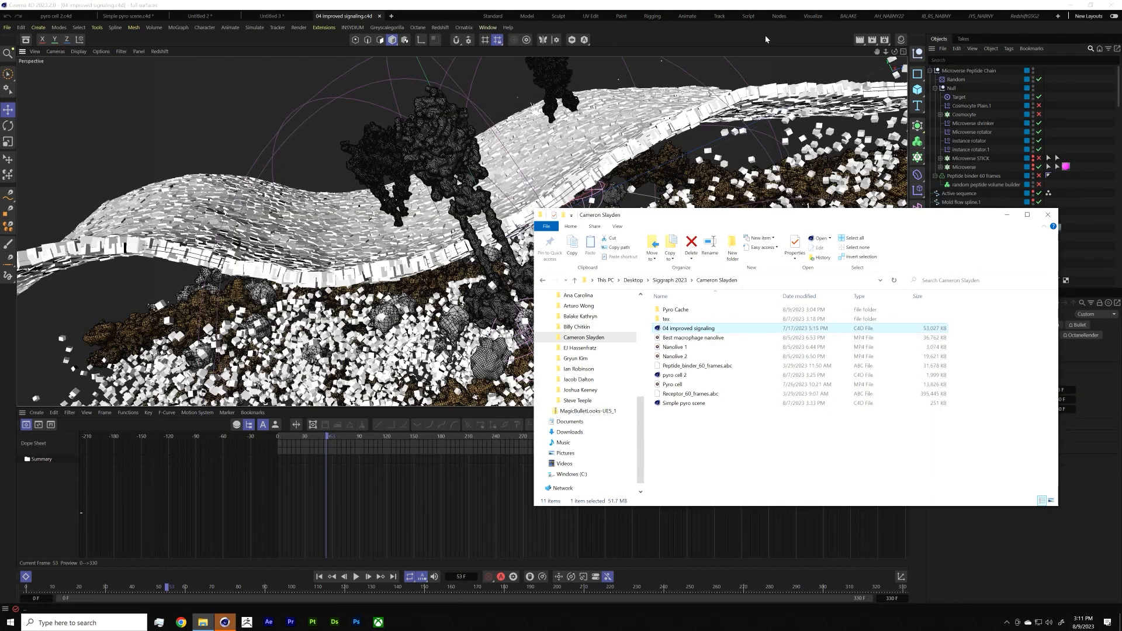
click(765, 36)
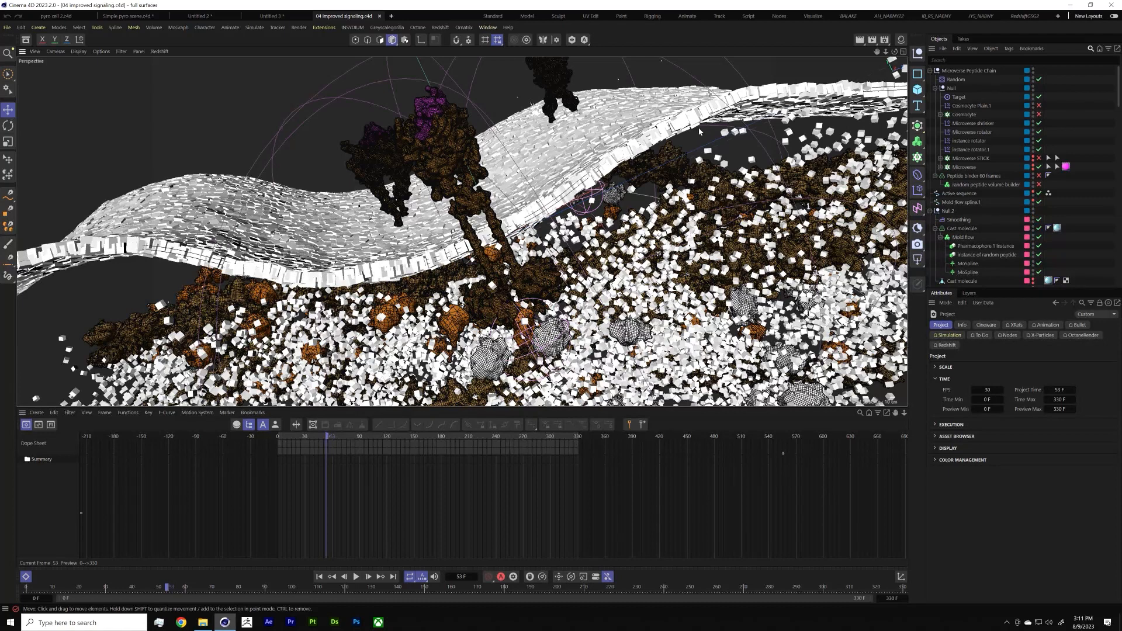
Step: In the Untitled 3 project, duplicate the plane and move the copy slightly below the original
click(488, 27)
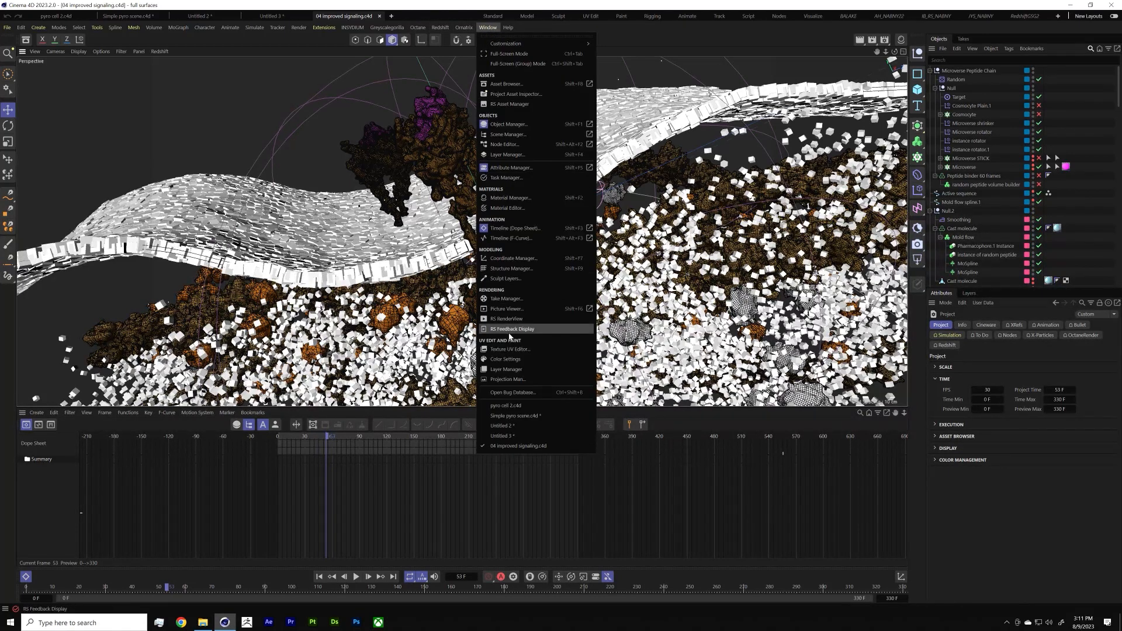
click(535, 437)
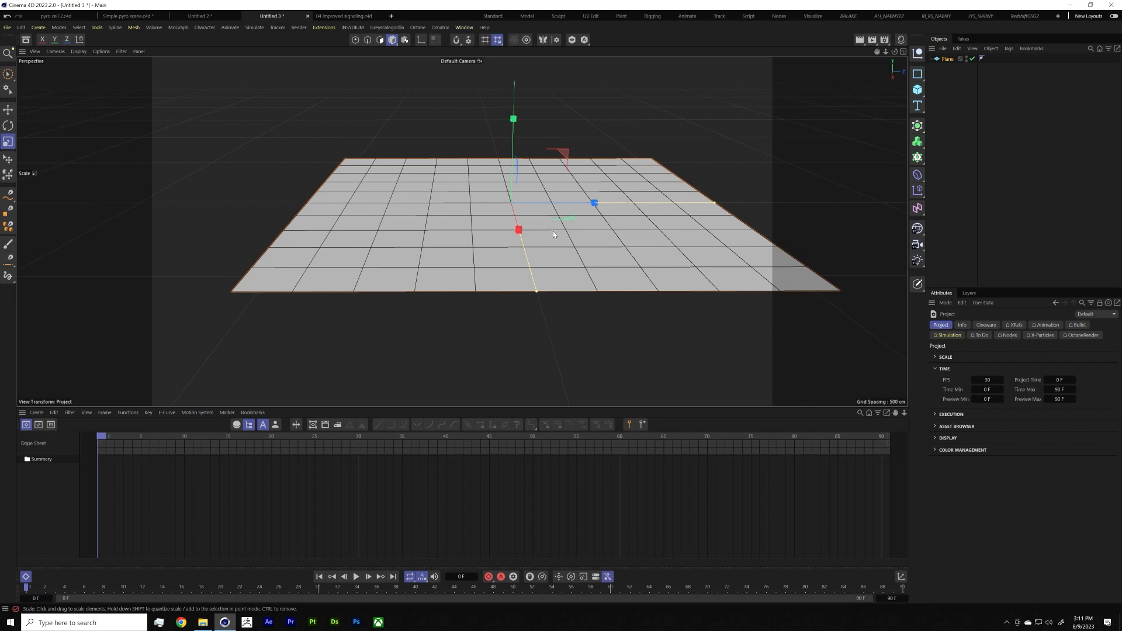
alt+drag(554, 235, 558, 165)
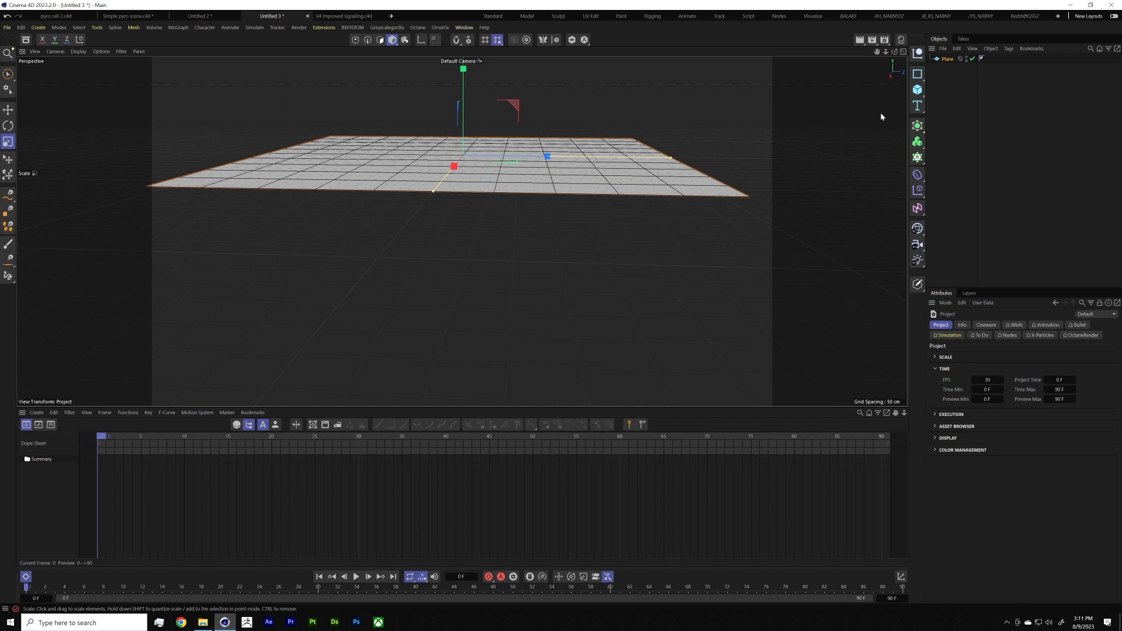
alt+drag(492, 153, 522, 159)
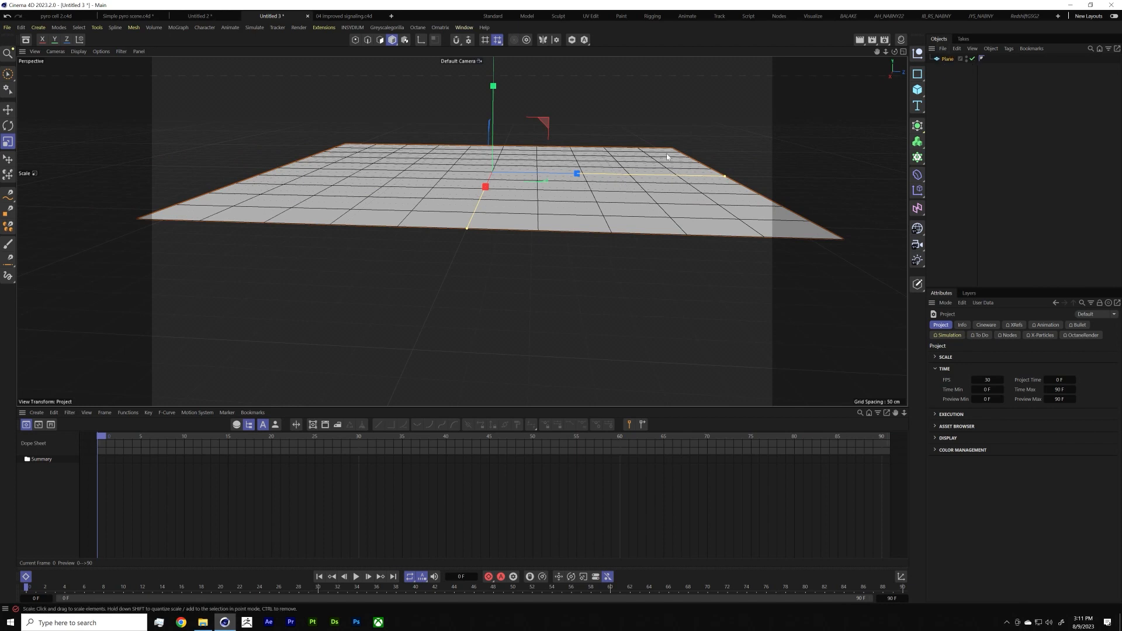
ctrl+drag(957, 75, 953, 75)
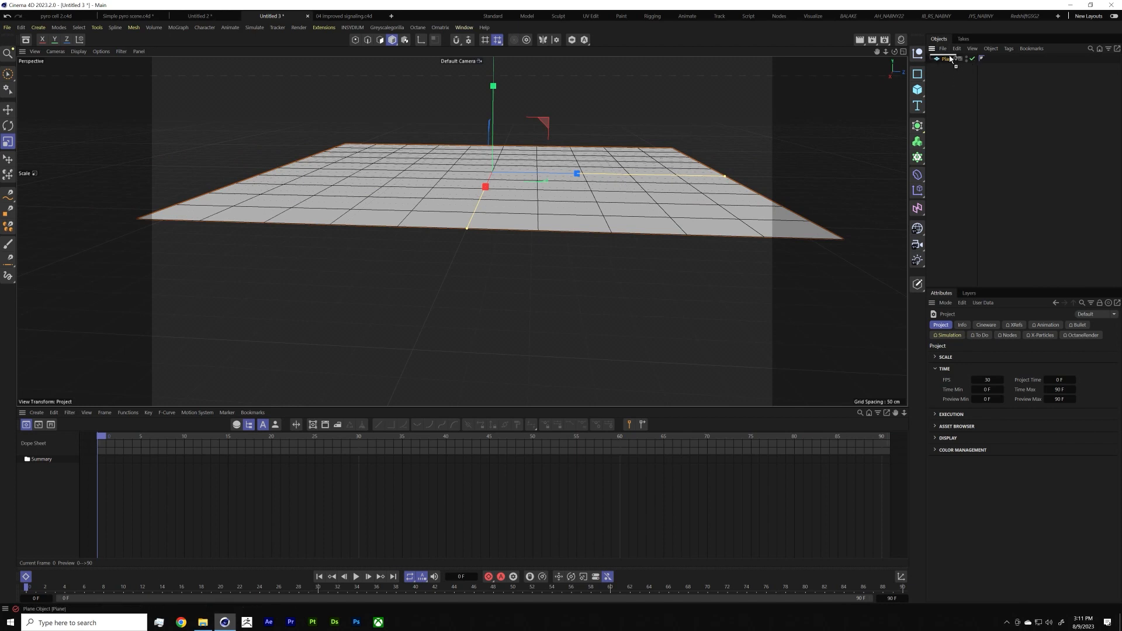
key(e)
drag(494, 94, 511, 110)
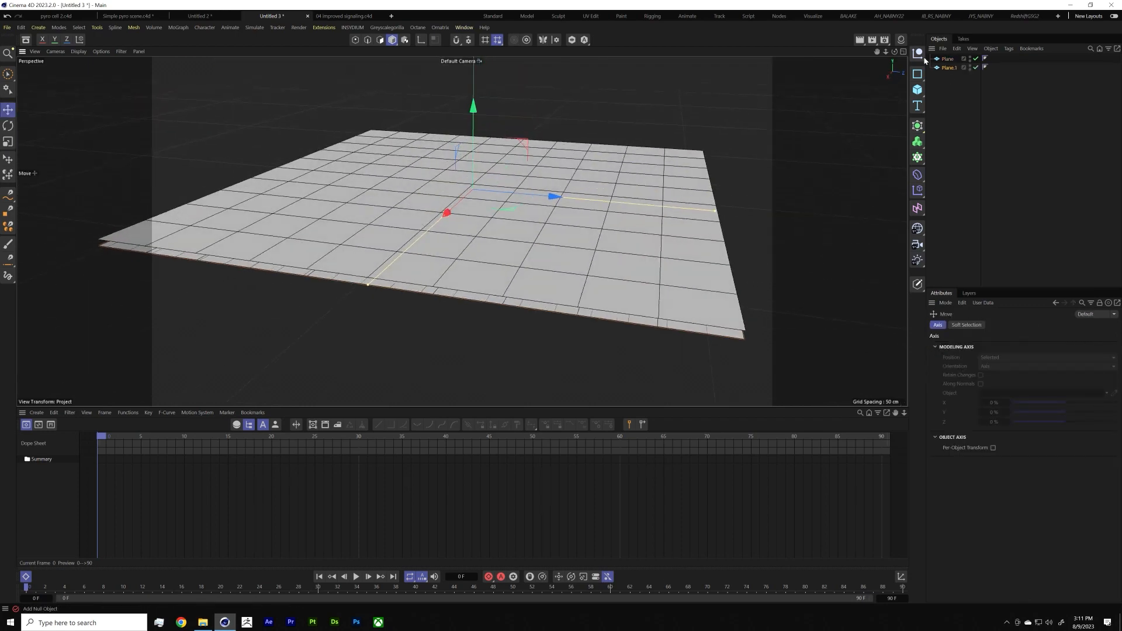
Step: Give both planes 48 width segments and 46 height segments
ctrl+click(948, 59)
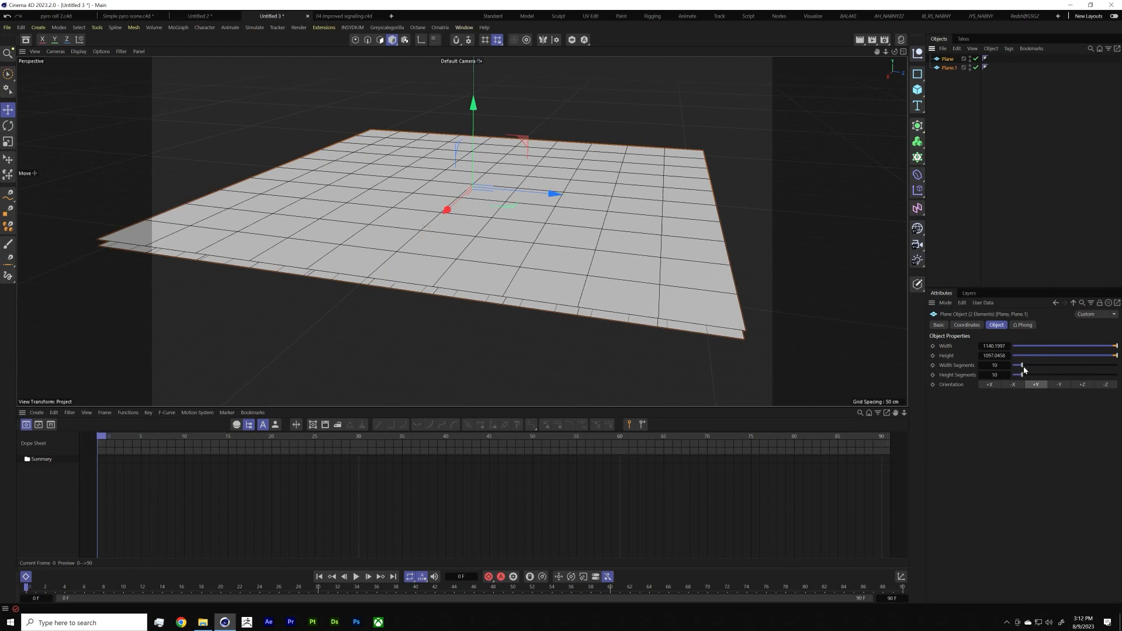
drag(1025, 367, 1063, 365)
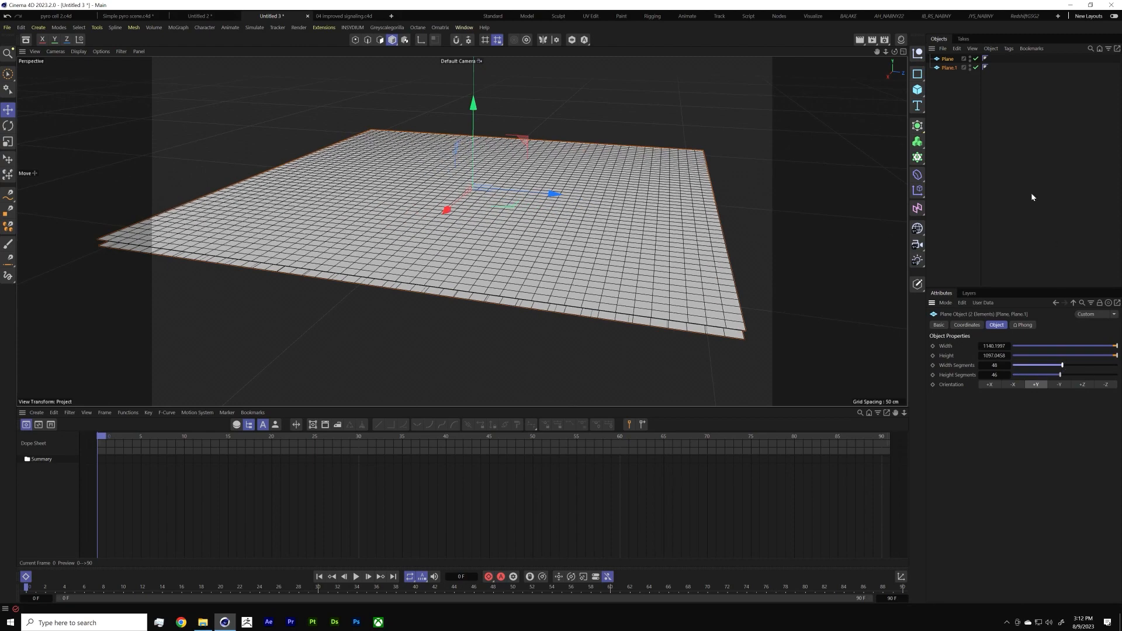
click(950, 68)
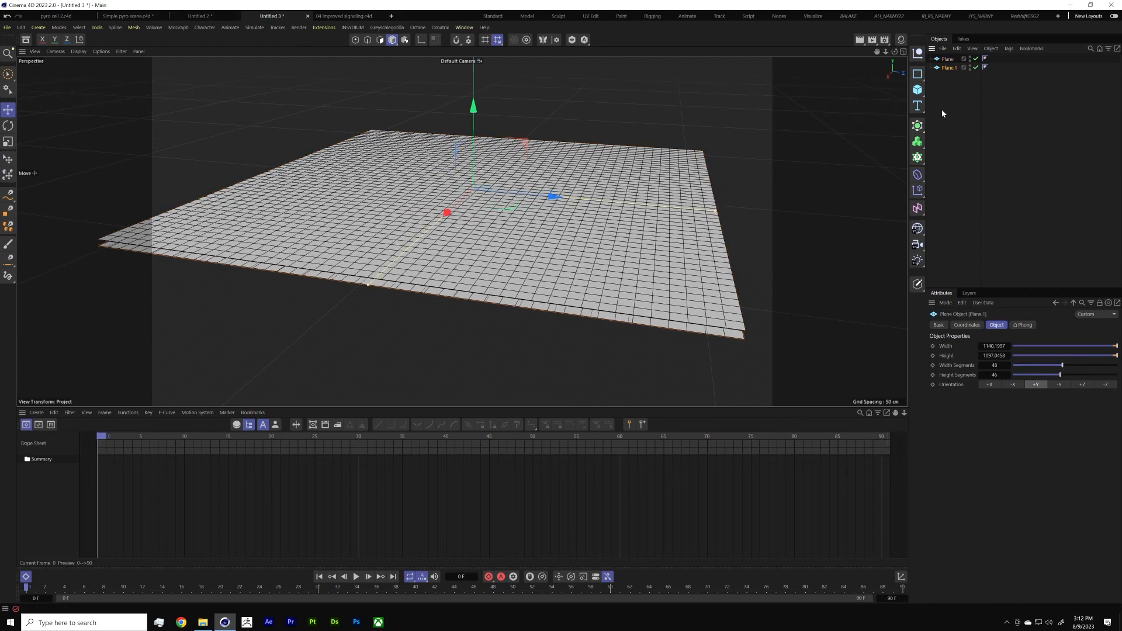
mouse_move(656, 228)
alt+mouse_down()
mouse_move(646, 301)
mouse_move(646, 230)
alt+mouse_up()
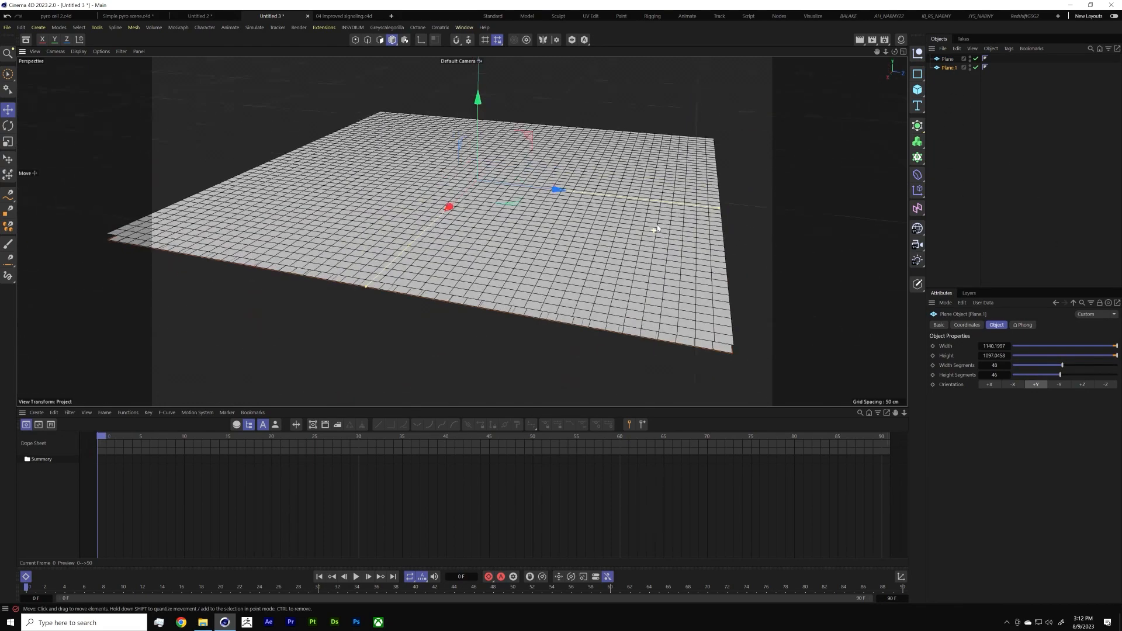
alt+drag(448, 241, 446, 271)
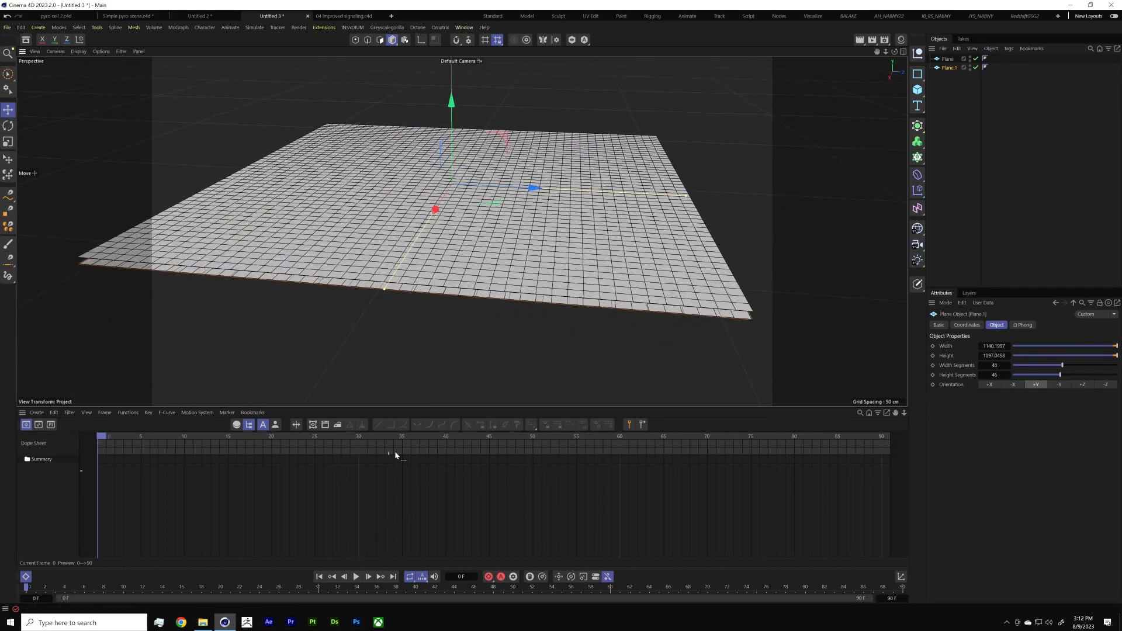
Step: Switch to the open 04 improved signaling project
click(464, 27)
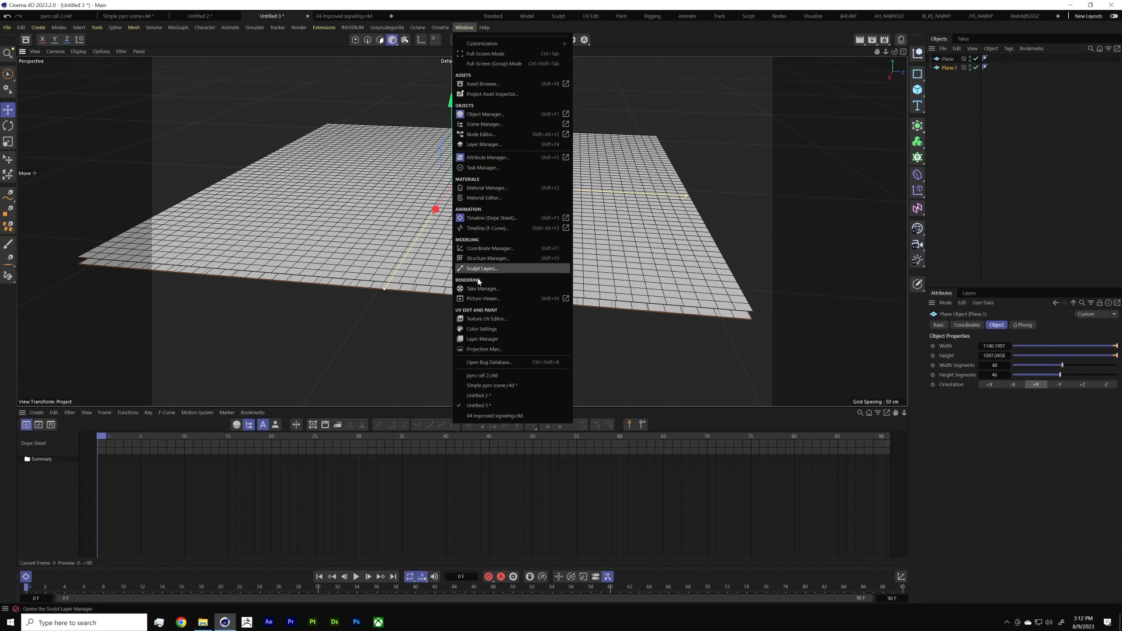
click(490, 377)
click(486, 28)
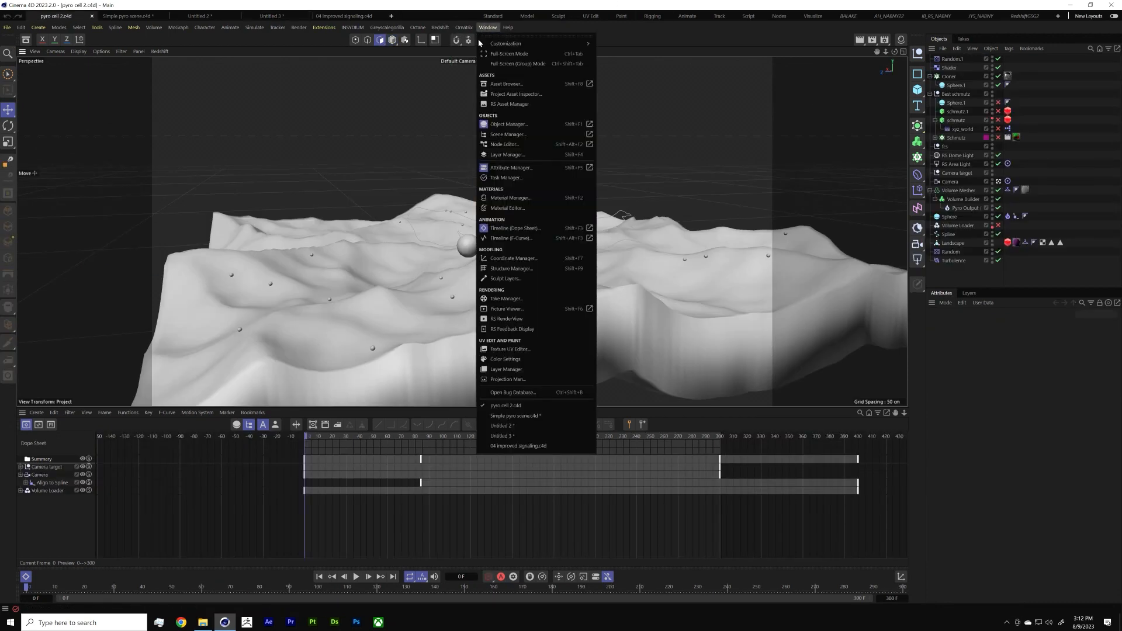
click(526, 447)
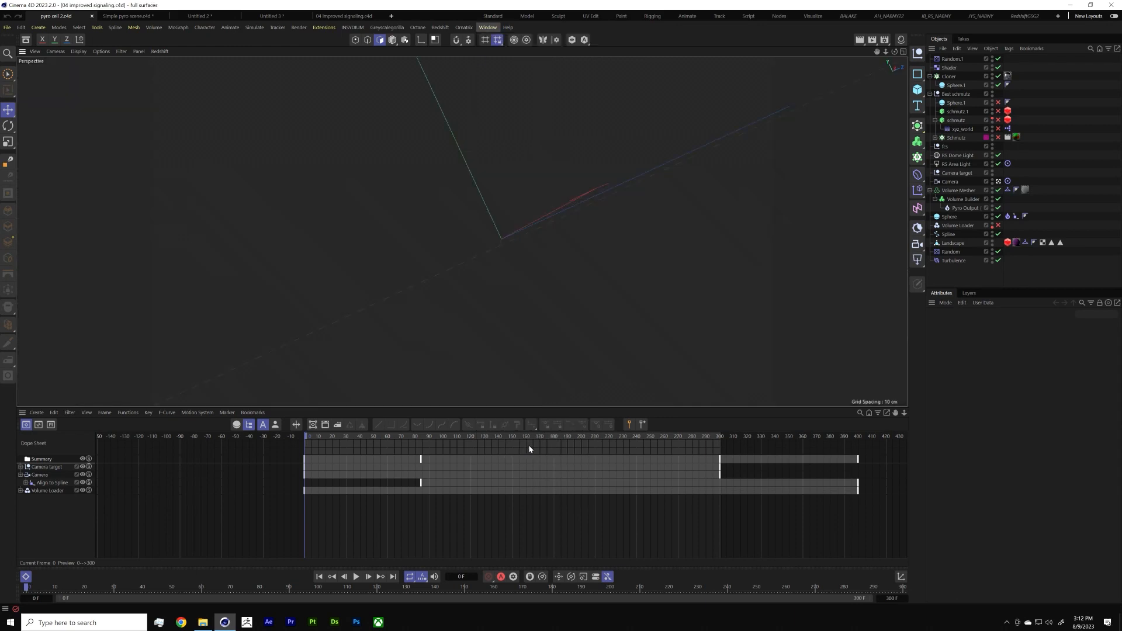
Step: Copy the four lipid objects at the end of the object list, from Dipalmitoyl phosphatidic acid through phosphatidylserine
scroll(995, 135, down, 10)
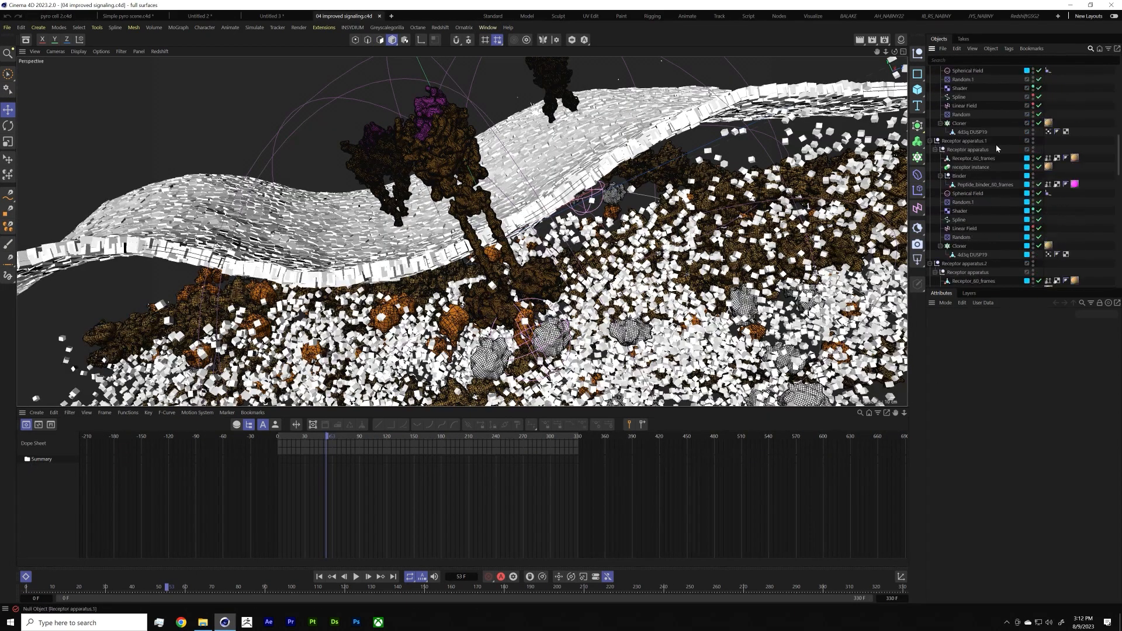
scroll(995, 148, down, 10)
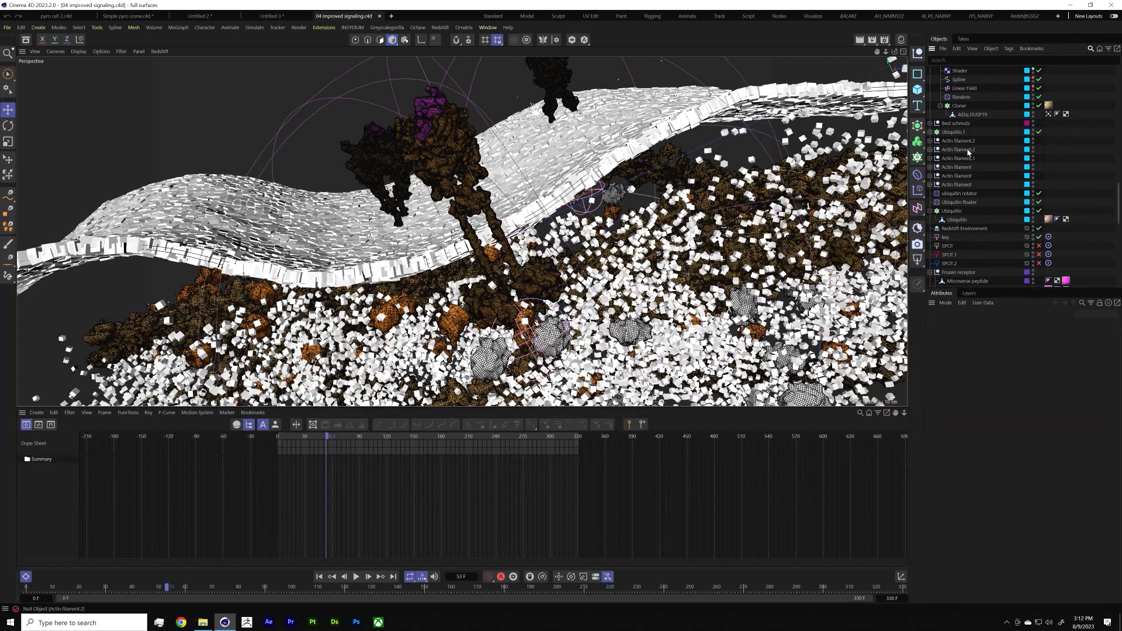
scroll(969, 154, down, 3)
scroll(975, 239, down, 3)
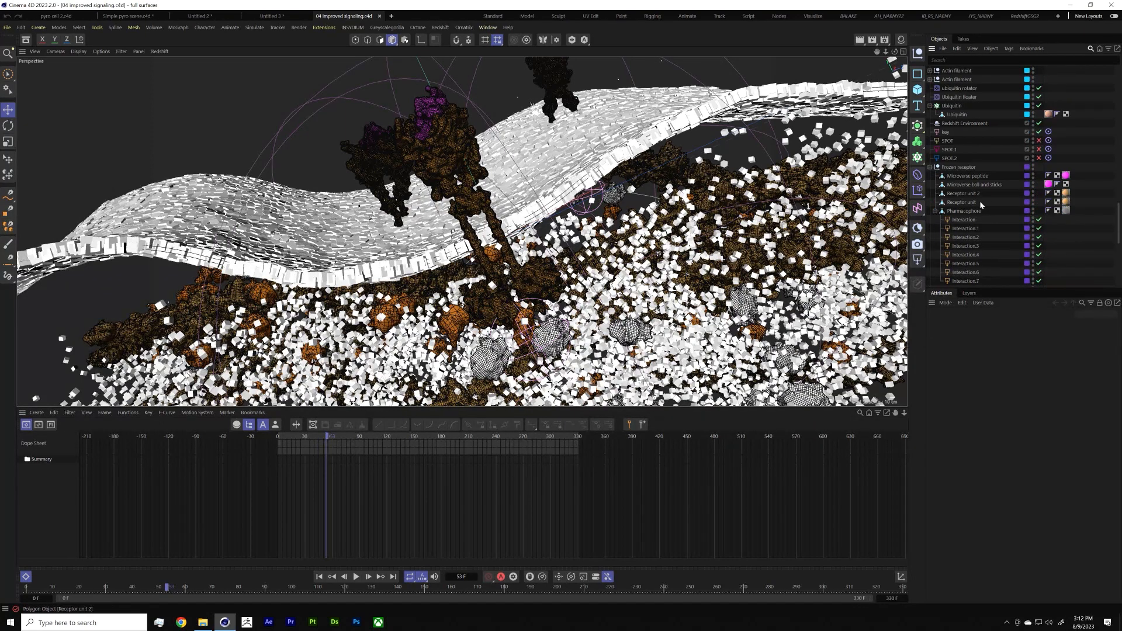
scroll(979, 210, down, 10)
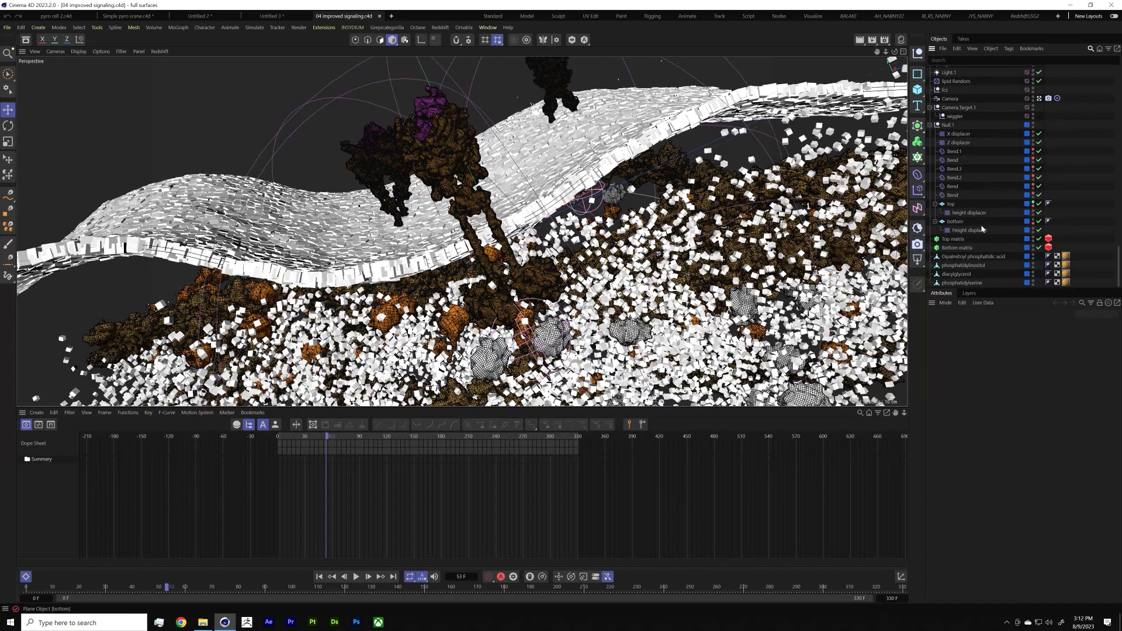
click(979, 258)
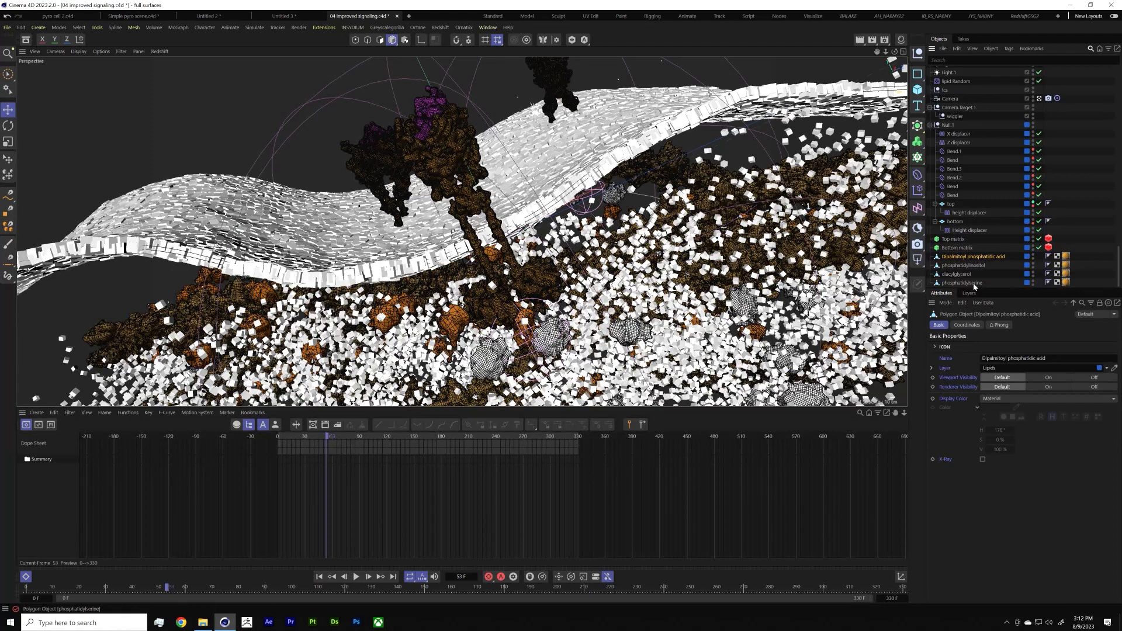
shift+click(974, 283)
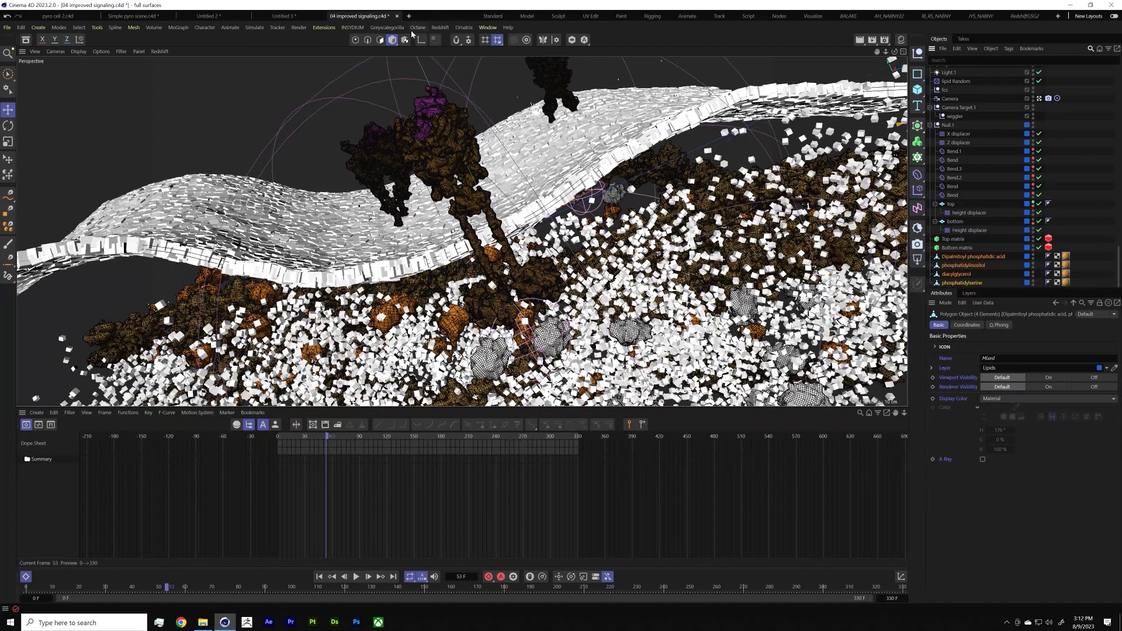
Step: Paste the copied lipids into the Untitled 3 project and move them above the two planes
click(487, 27)
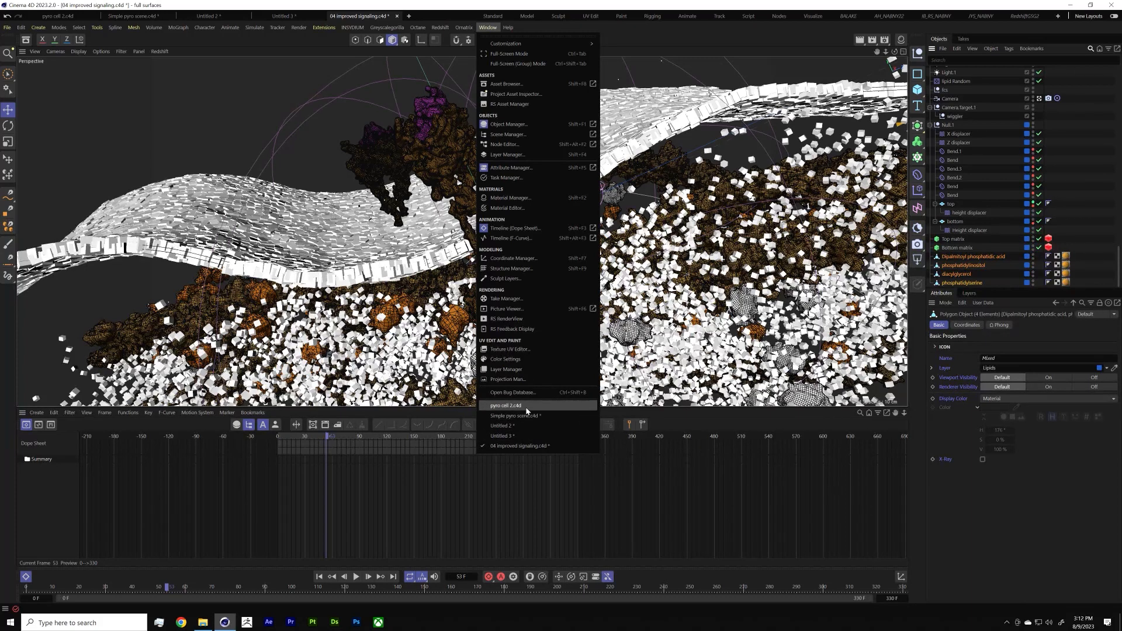
click(546, 436)
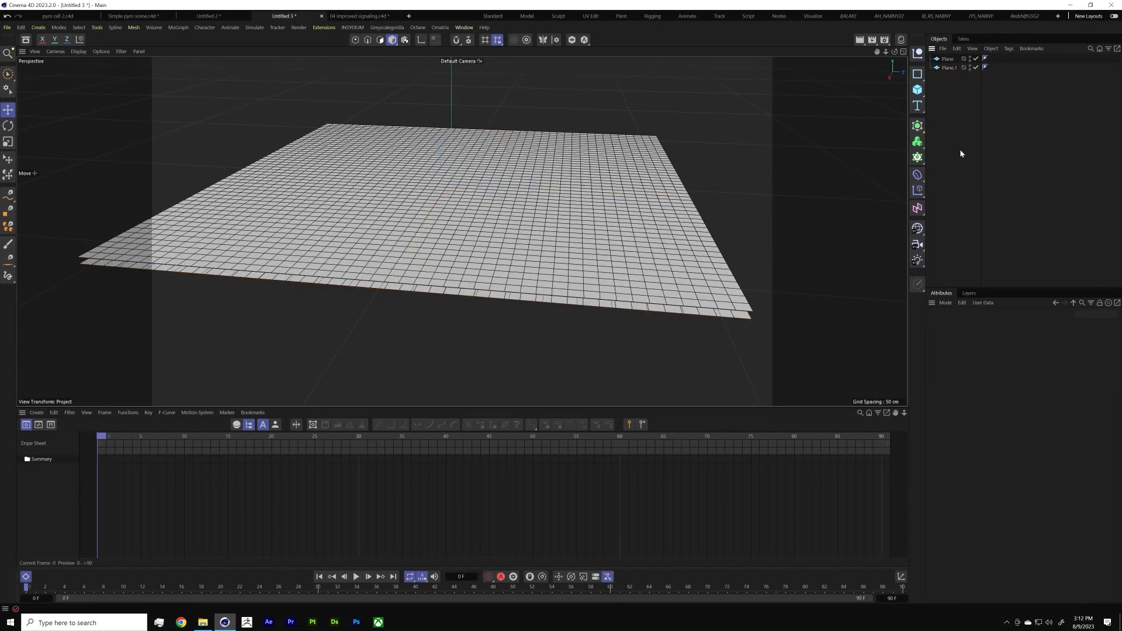
key(ctrl+v)
scroll(432, 261, down, 3)
alt+right_drag(431, 260, 360, 271)
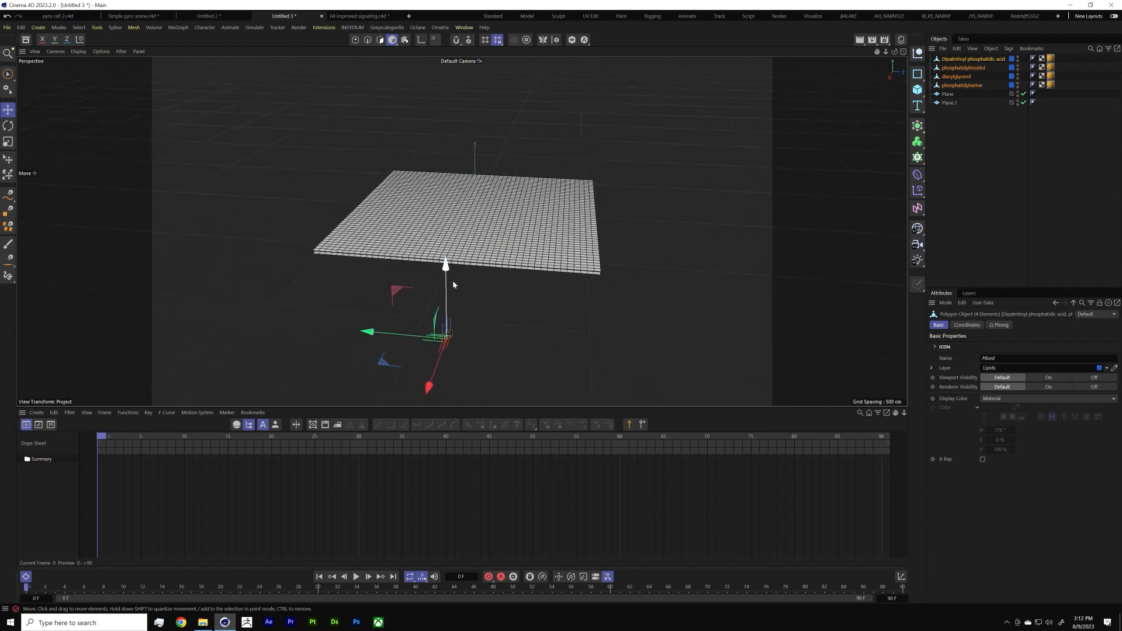
drag(466, 319, 493, 144)
alt+right_drag(481, 150, 713, 112)
alt+drag(472, 119, 544, 132)
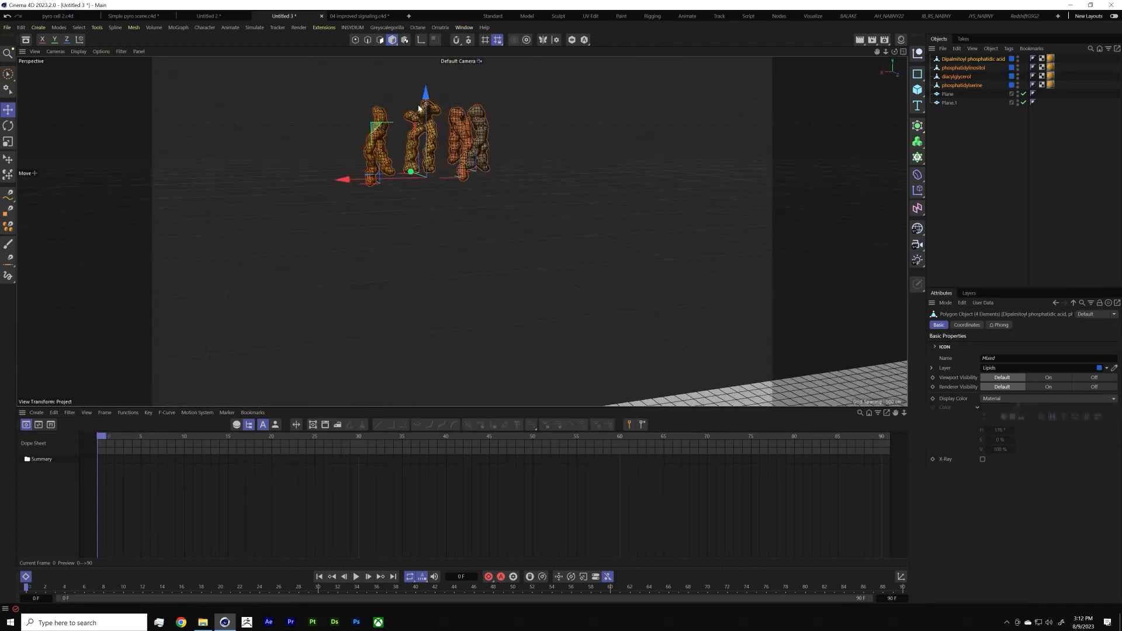
scroll(453, 105, up, 5)
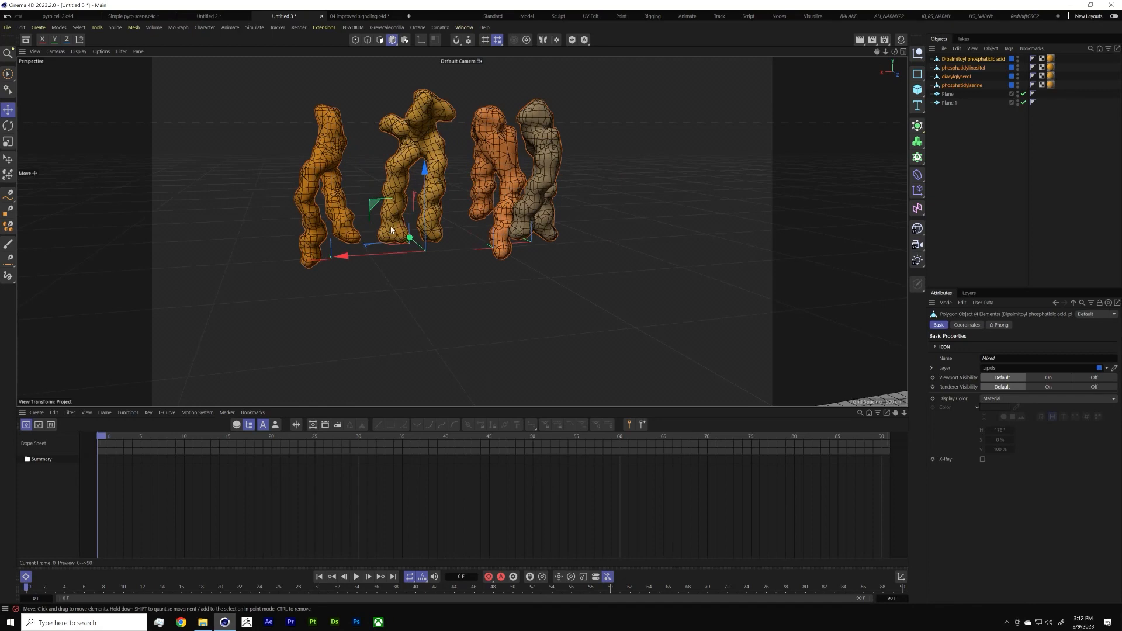
alt+right_drag(497, 199, 310, 260)
alt+drag(411, 270, 535, 292)
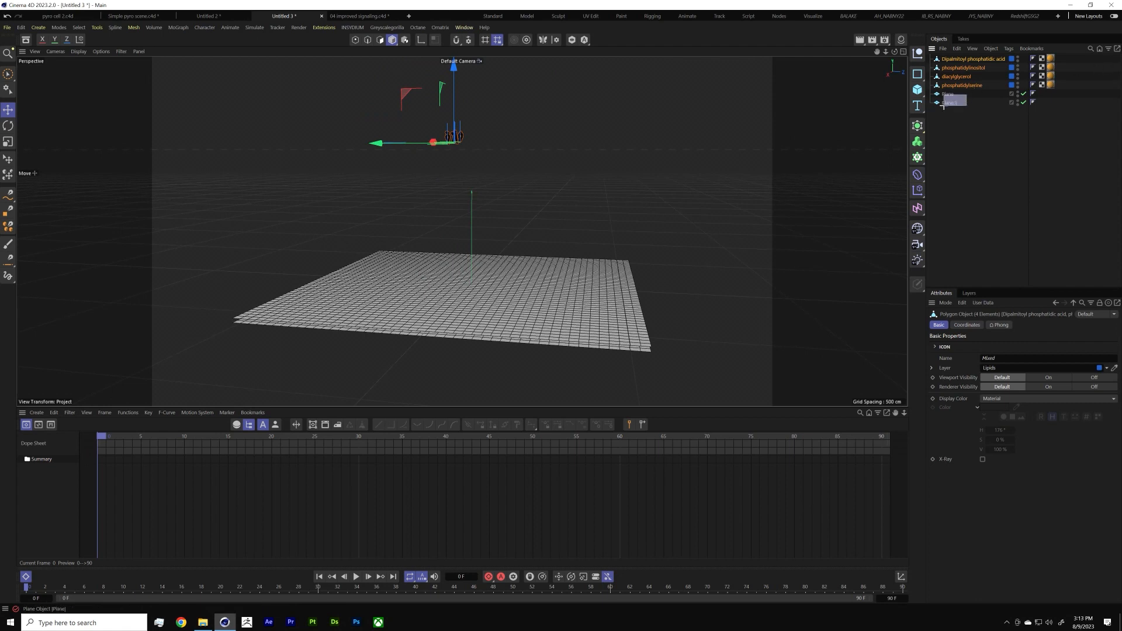
Step: Set the height segments of both planes to 1
drag(944, 107, 976, 227)
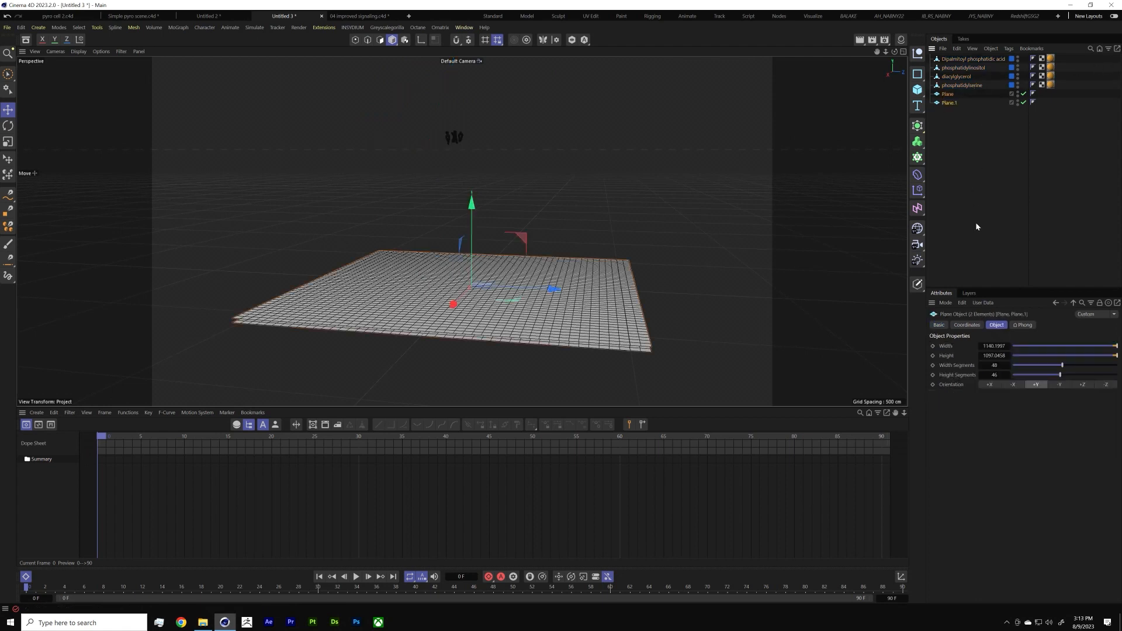
double_click(995, 374)
text(1)
key(Return)
alt+drag(443, 309, 409, 286)
click(992, 180)
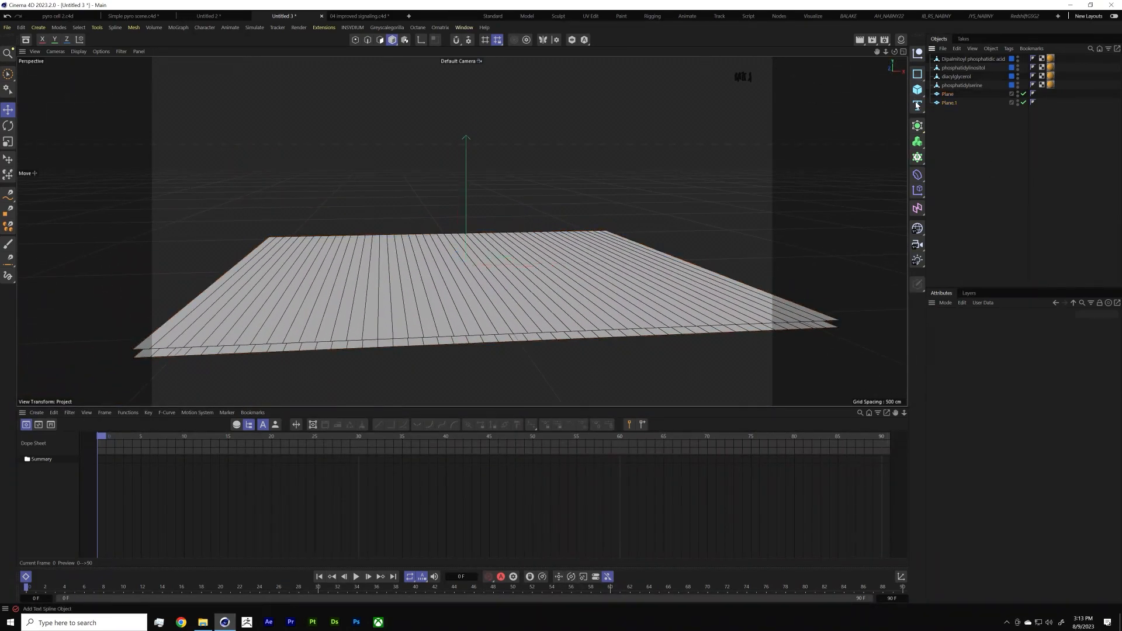
Step: Add a Cloner and make the four lipid objects its children
click(919, 158)
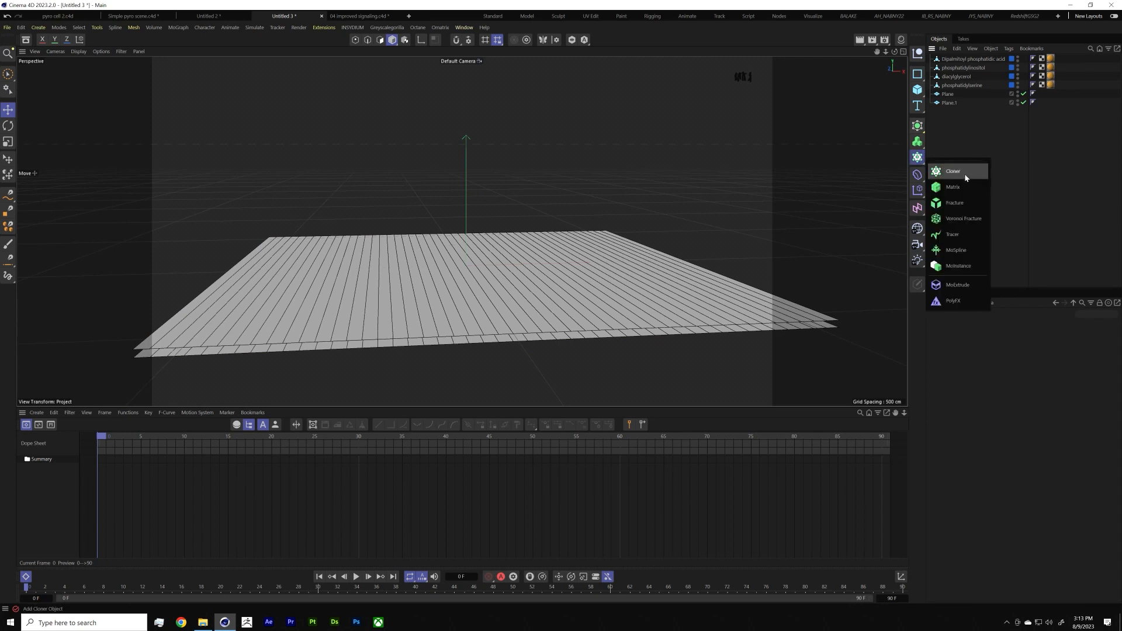
click(966, 175)
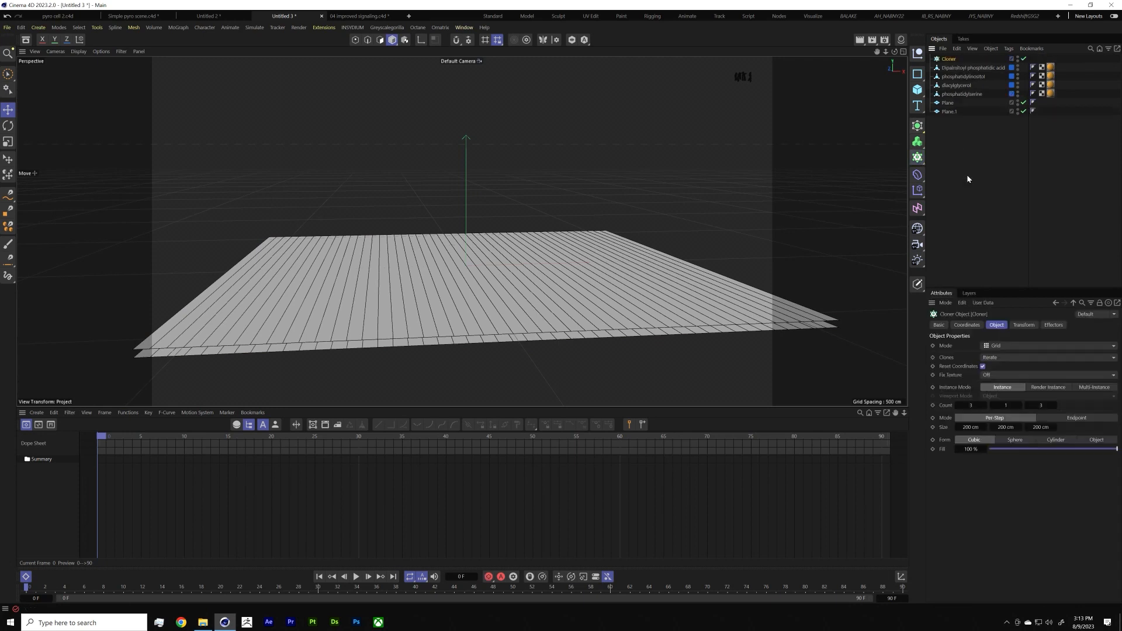
click(964, 68)
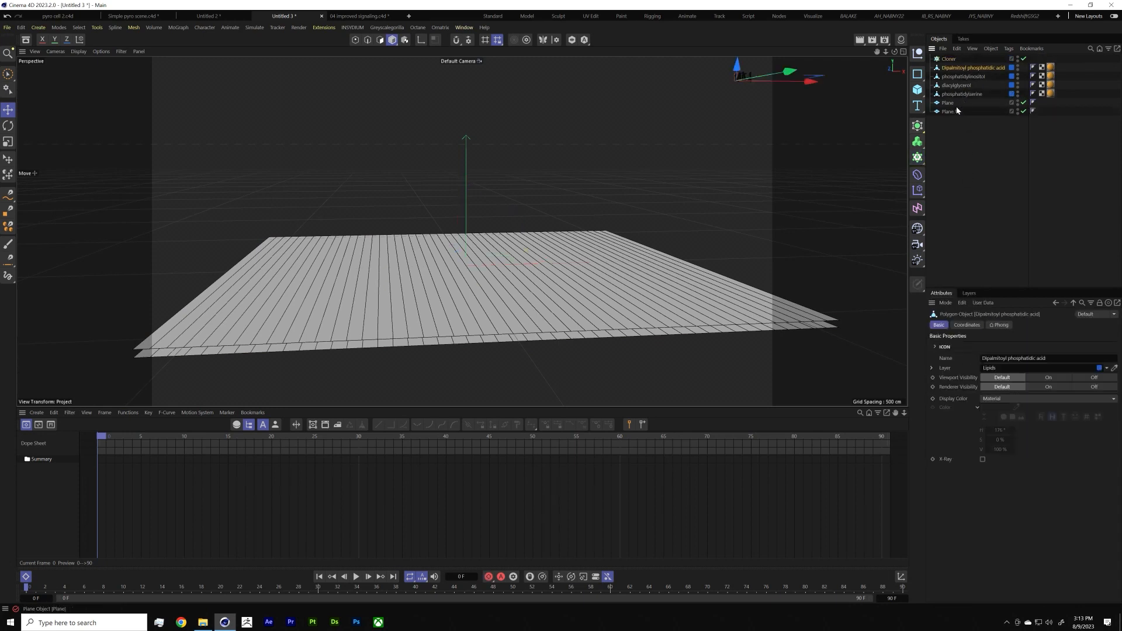
shift+click(970, 94)
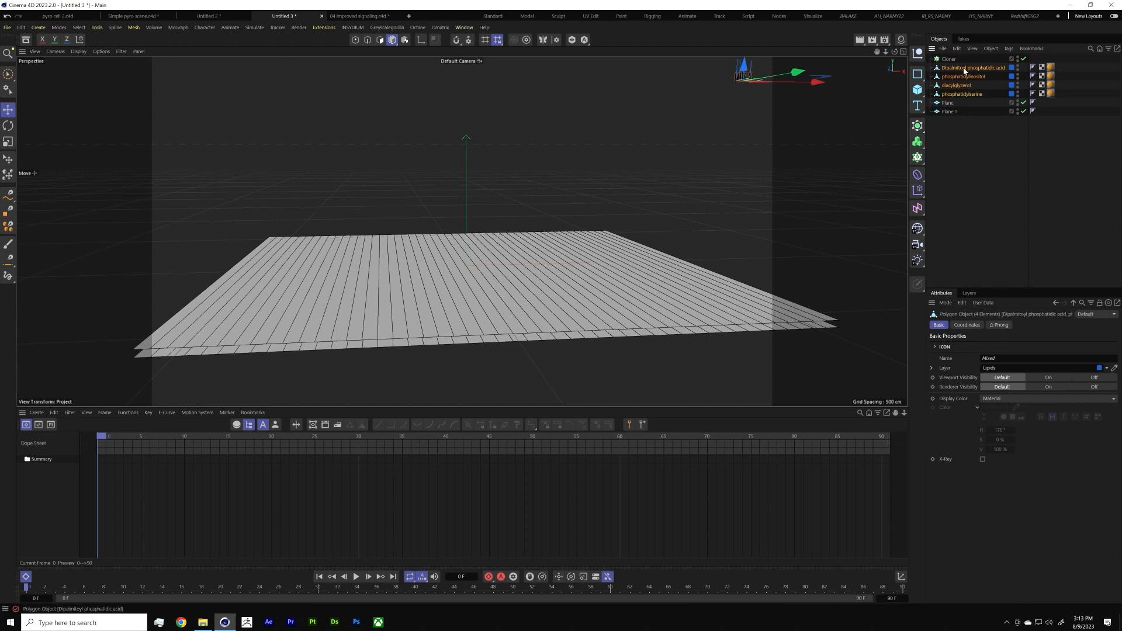
drag(964, 71, 951, 59)
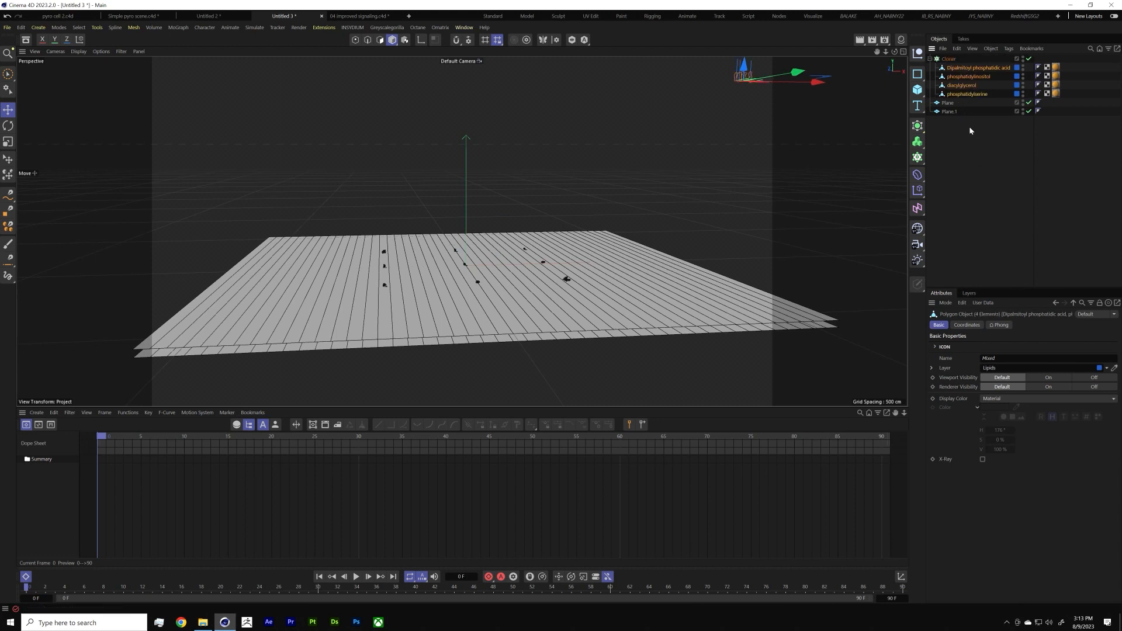
Step: Set the Cloner's mode to Object and assign the lower plane, Plane.1, as its distribution object
click(950, 59)
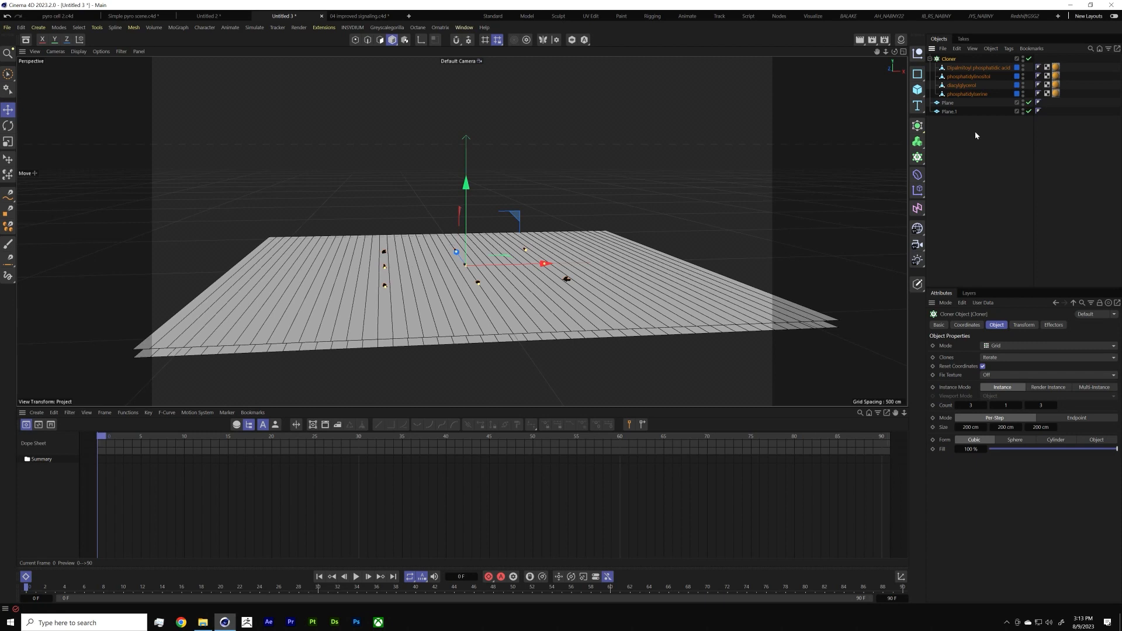
click(1009, 349)
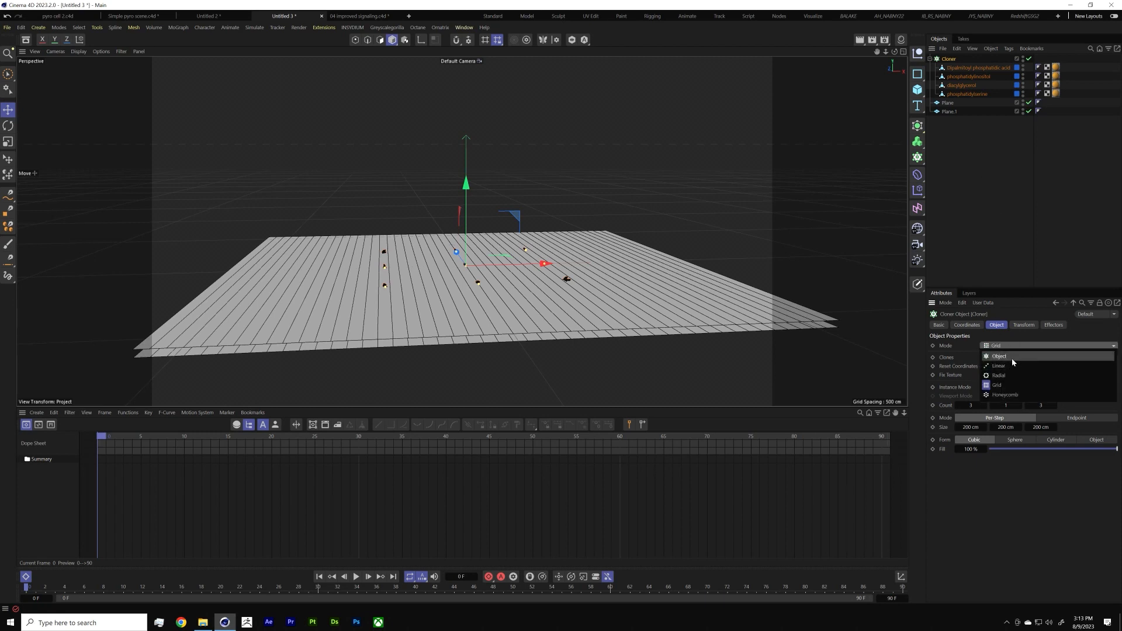
click(1014, 359)
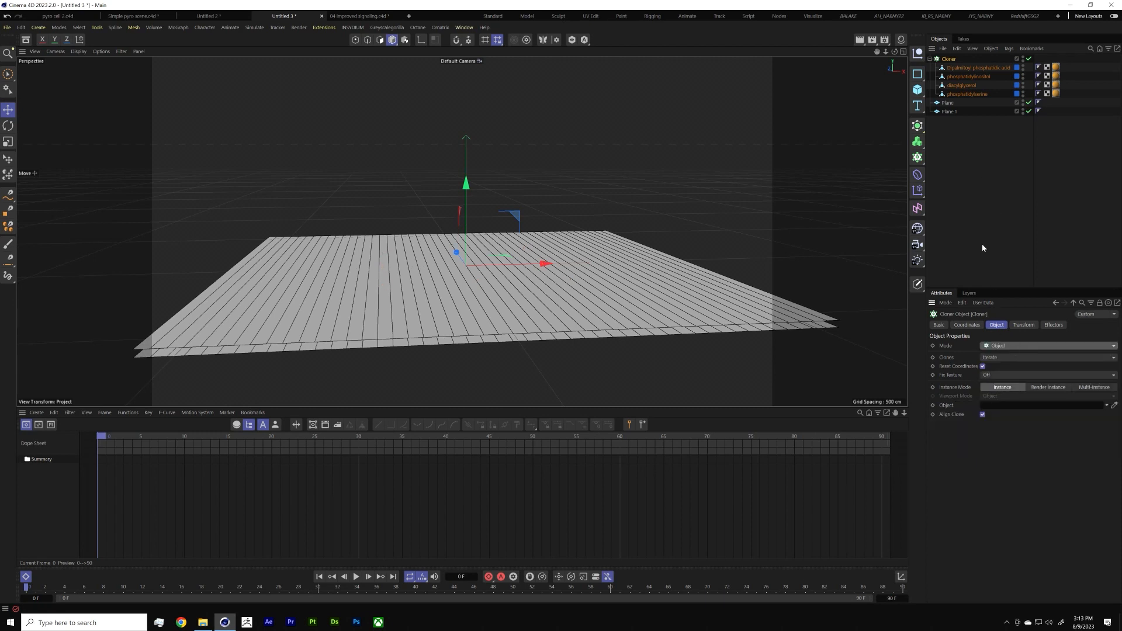
click(957, 140)
click(948, 111)
click(953, 60)
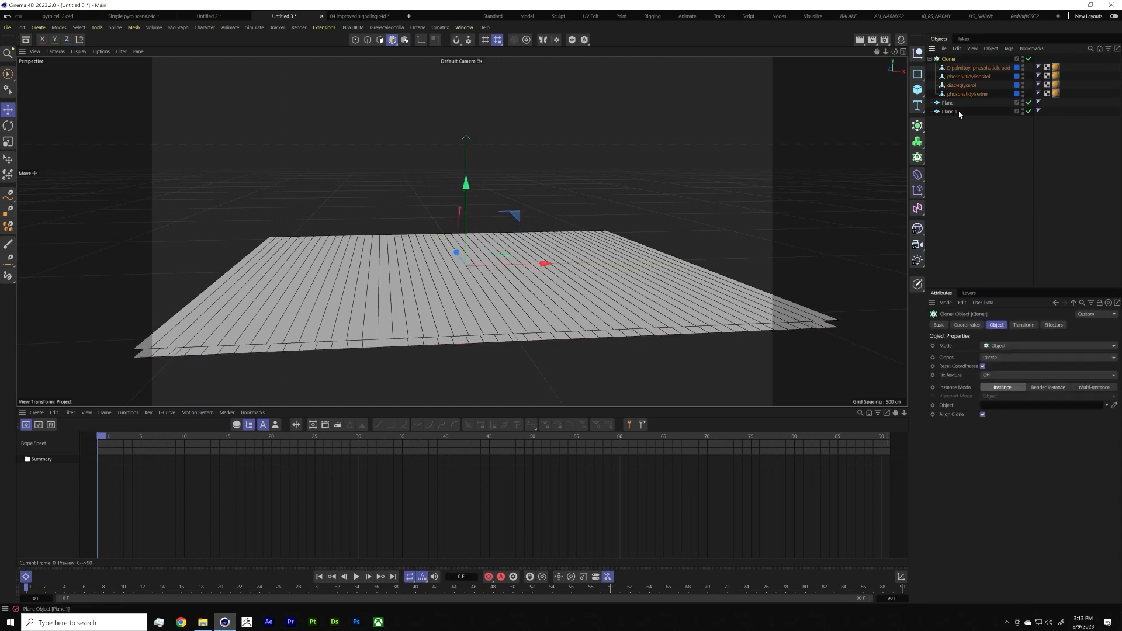
drag(959, 110, 1005, 408)
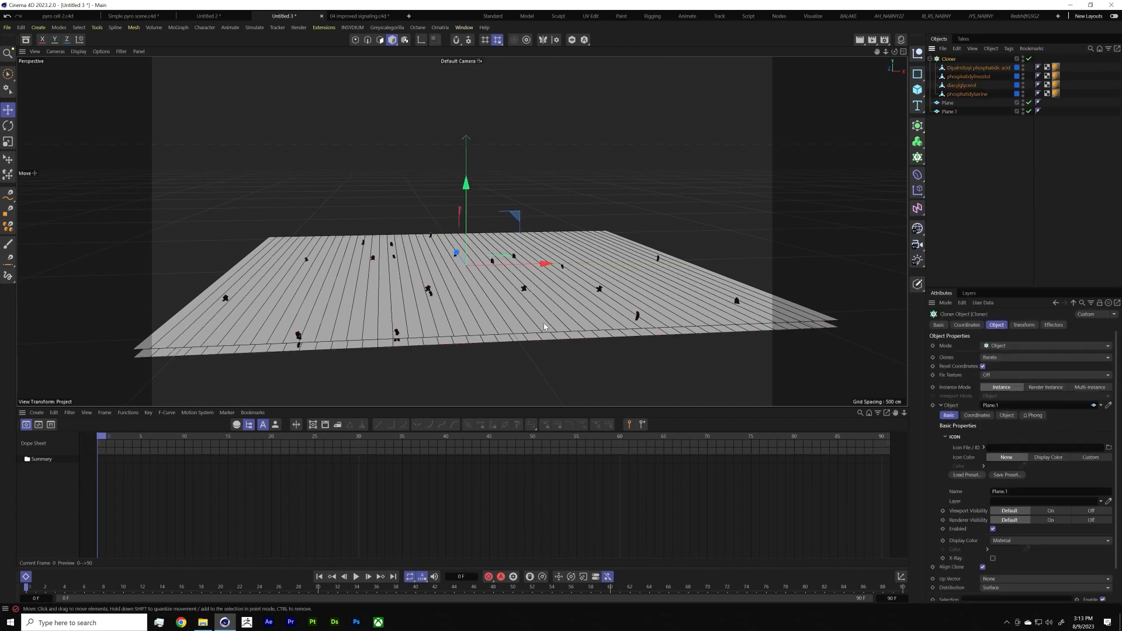
alt+drag(544, 326, 600, 290)
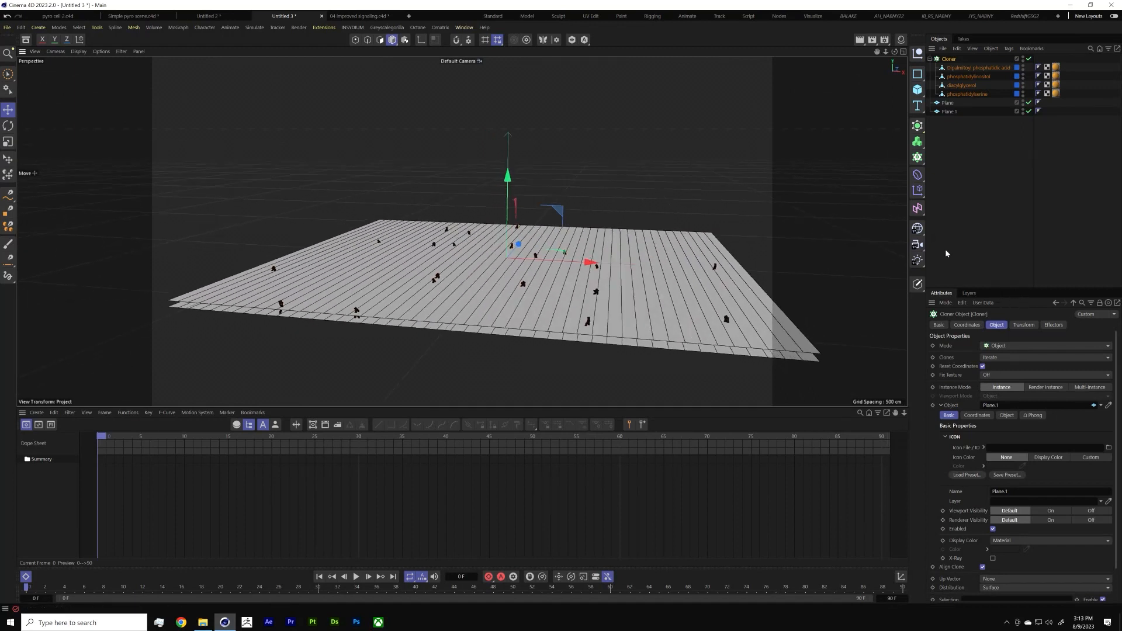
Step: Change the Cloner's distribution to Polygon Center and inspect the row of lipids on the plane
drag(998, 287, 998, 184)
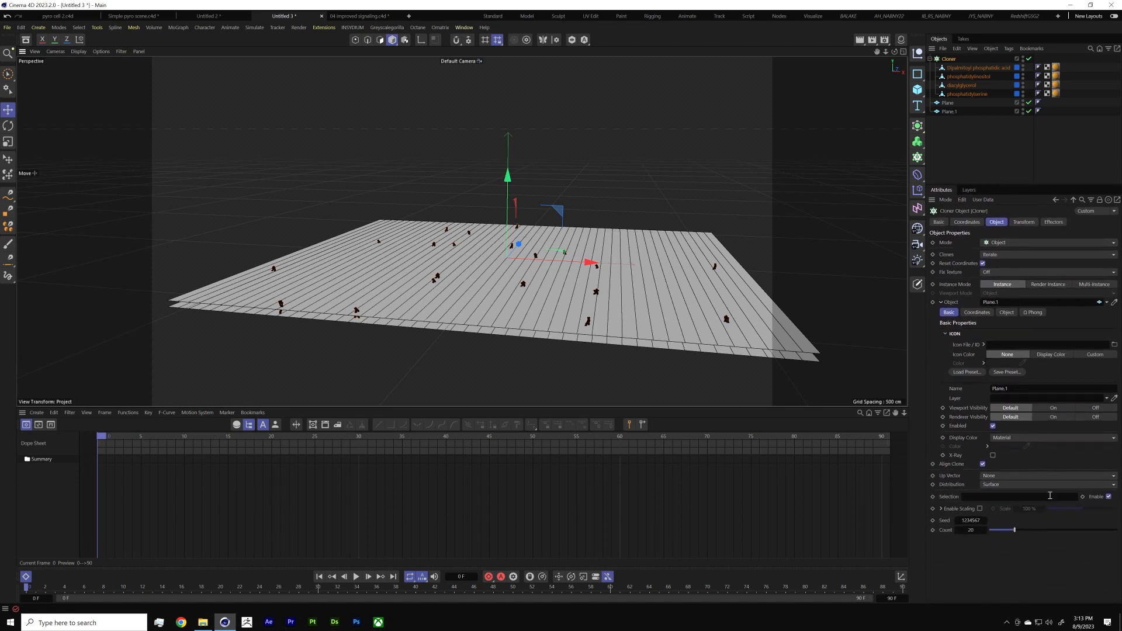
click(1055, 486)
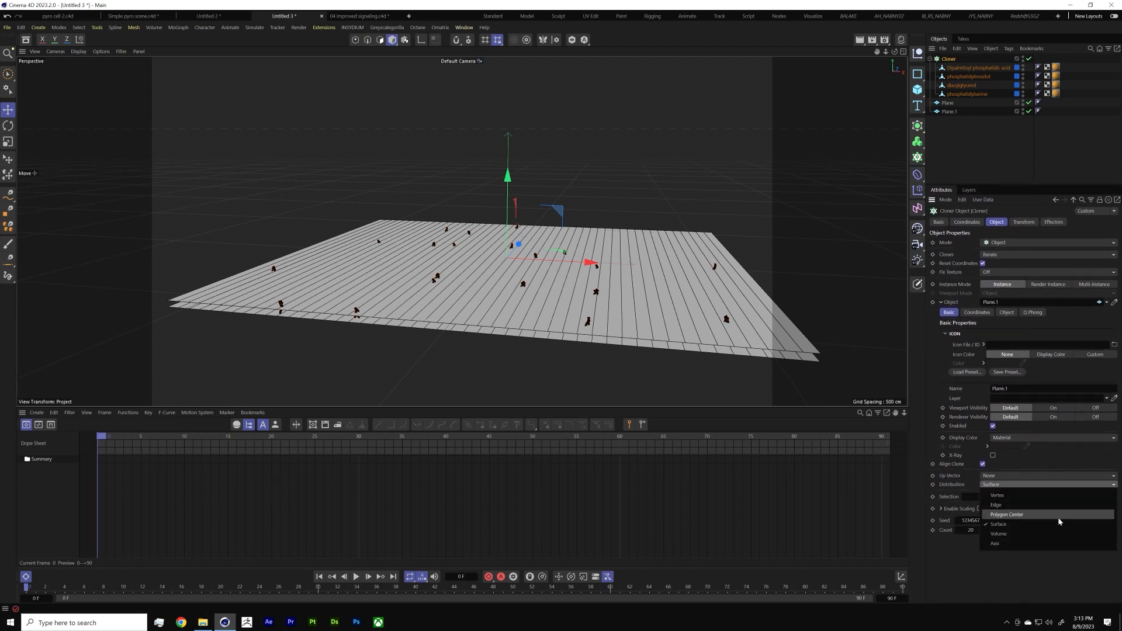
click(1059, 518)
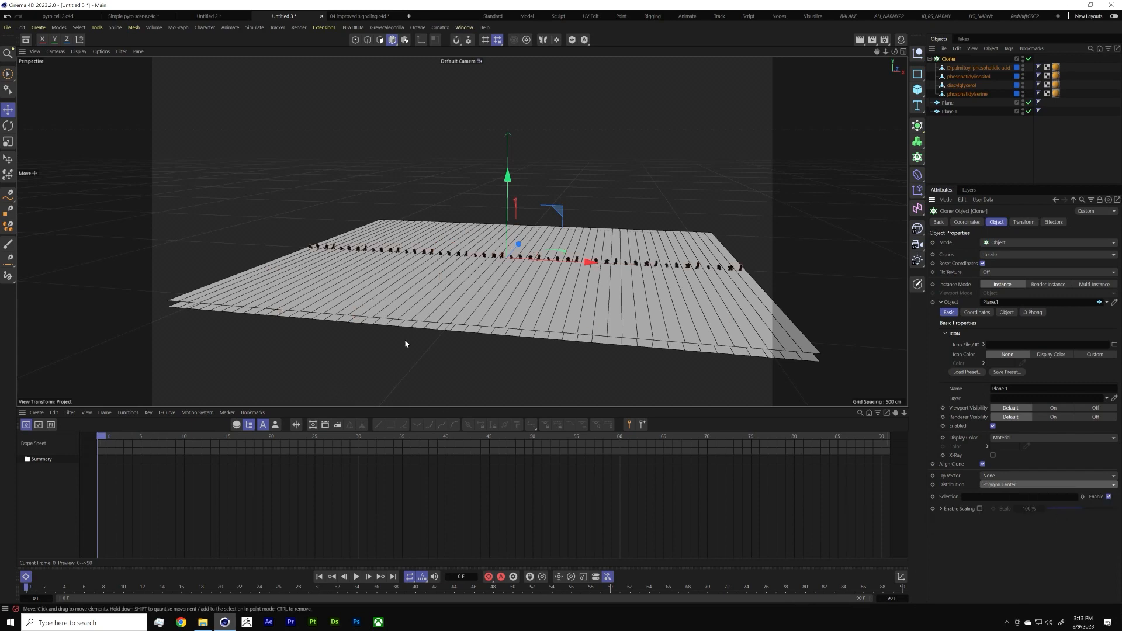
mouse_move(516, 257)
alt+mouse_down()
mouse_move(462, 283)
mouse_move(515, 256)
alt+mouse_up()
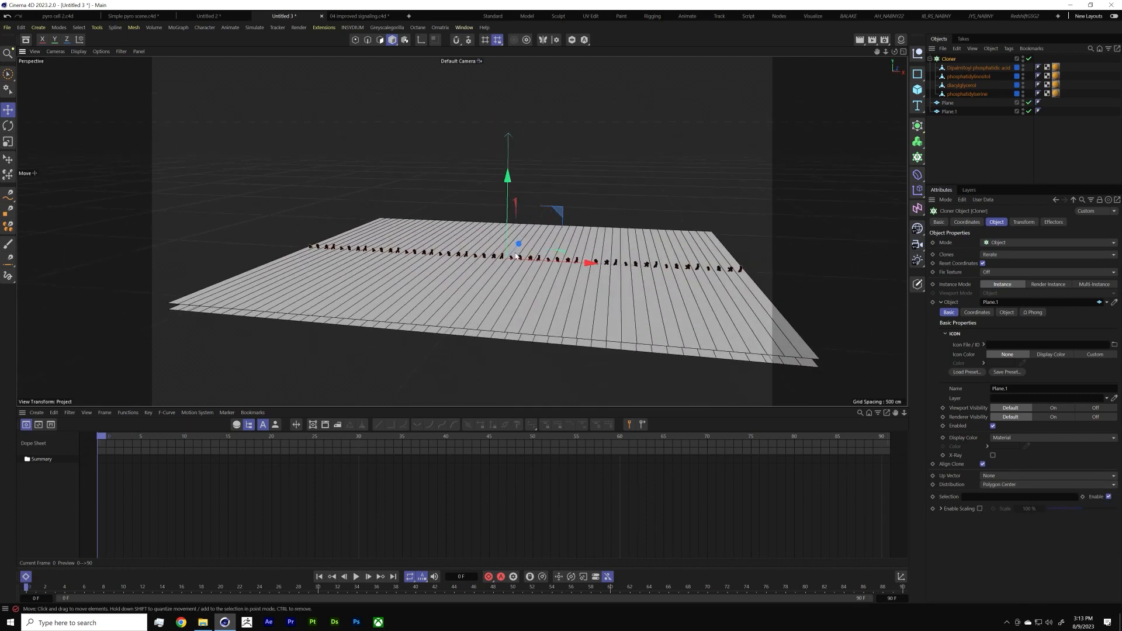
alt+right_drag(514, 255, 615, 243)
mouse_move(598, 249)
alt+mouse_down()
mouse_move(605, 279)
mouse_move(598, 258)
alt+mouse_up()
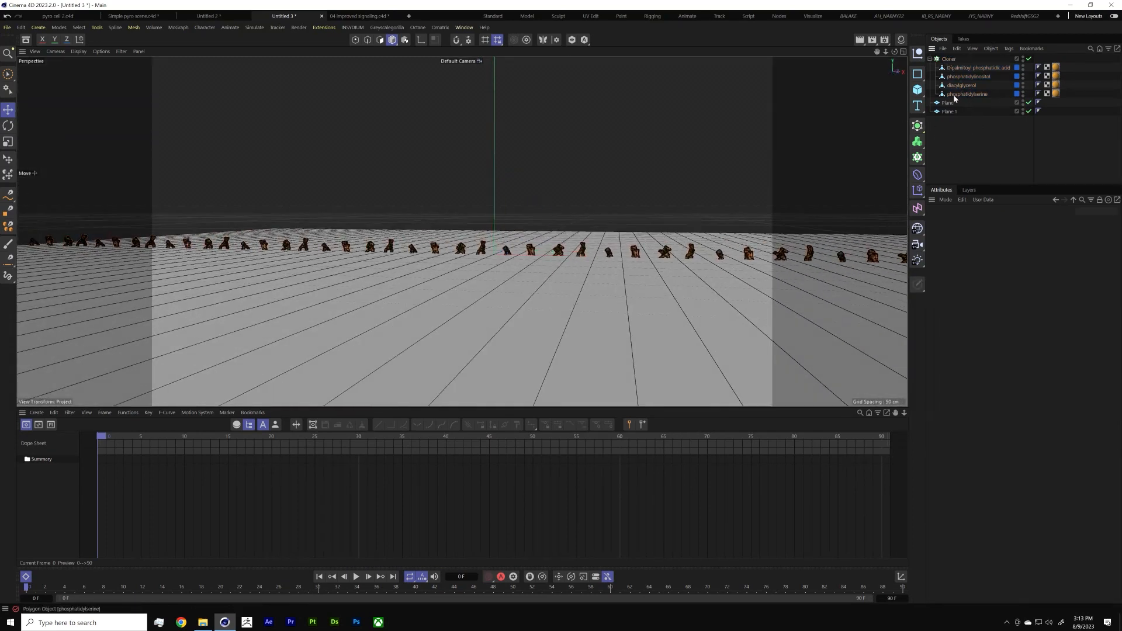
Step: Delete the upper plane, keeping only the one used by the Cloner
click(962, 132)
click(952, 103)
key(Delete)
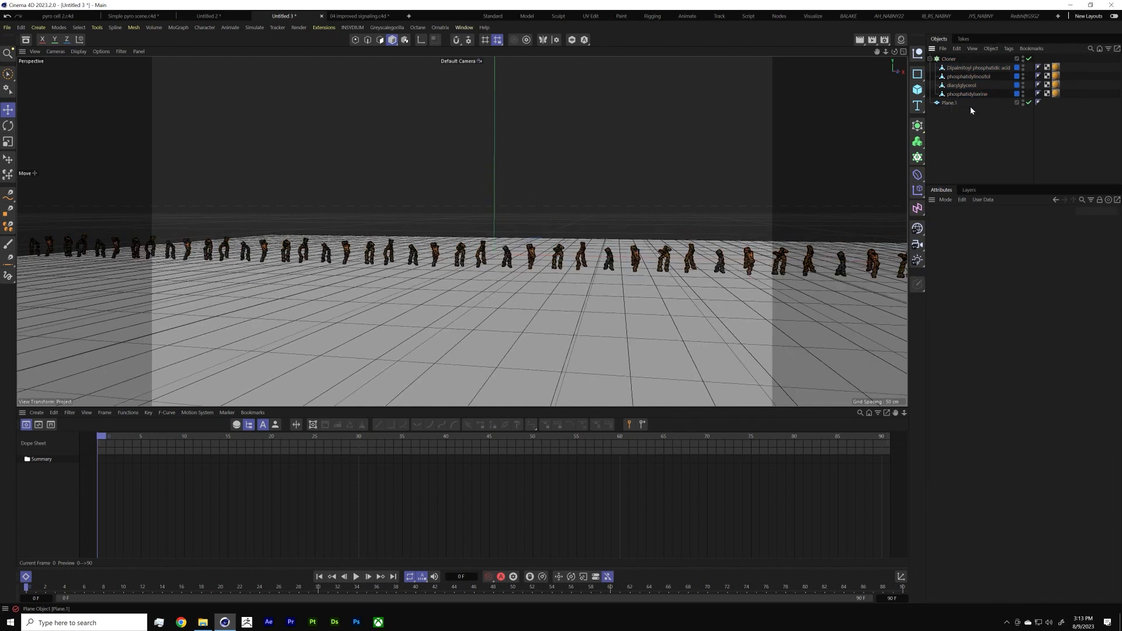
Step: Duplicate the Cloner together with its plane, Plane.1
click(948, 59)
ctrl+click(953, 68)
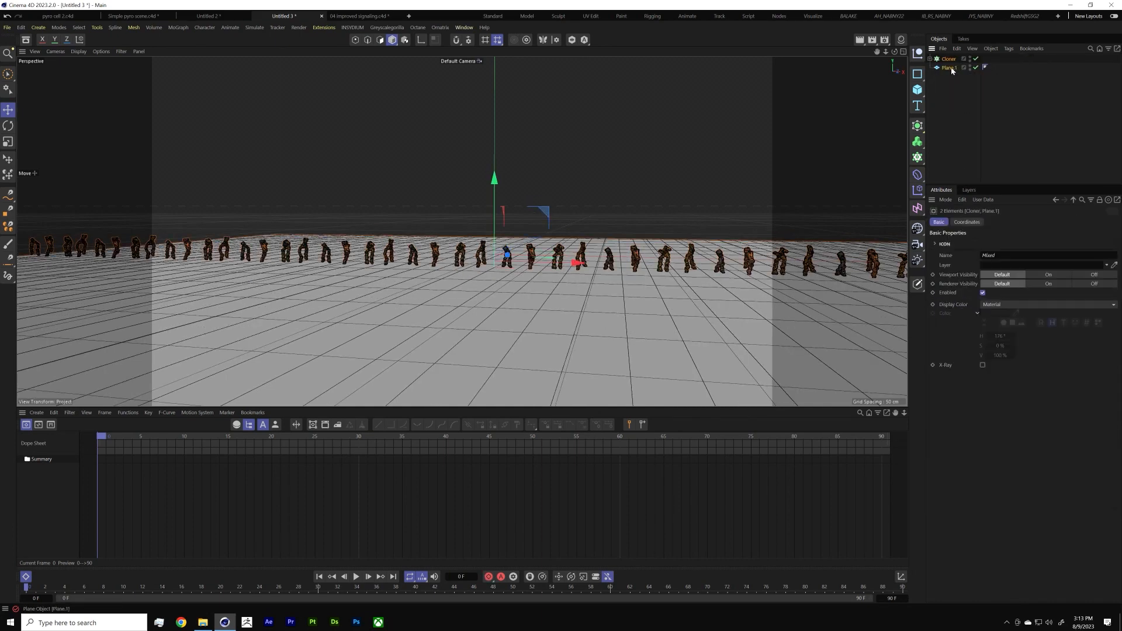
ctrl+drag(954, 106, 950, 106)
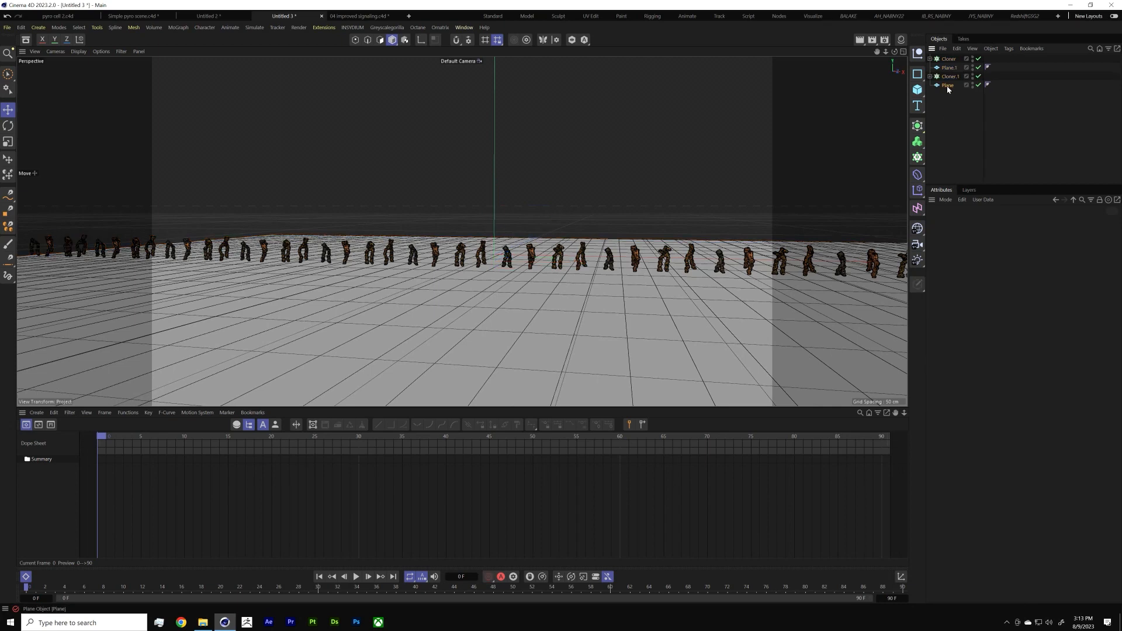
Step: Rotate the duplicated plane upside down and move it slightly along its vertical axis so its lipids form the opposing layer
alt+right_drag(727, 256, 660, 281)
key(r)
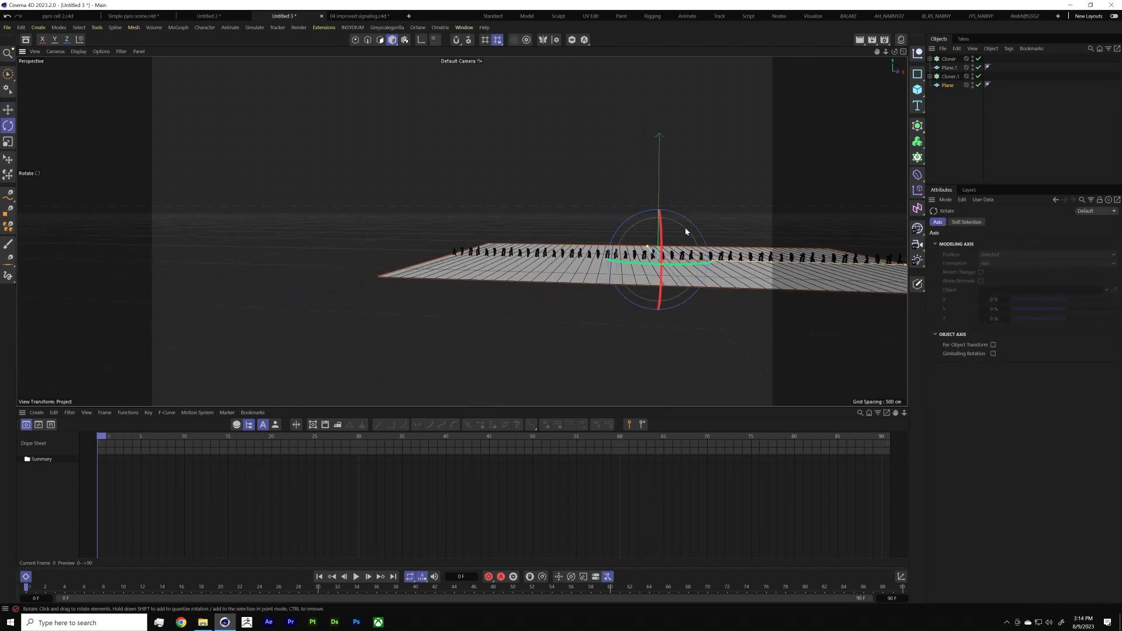
drag(693, 227, 556, 369)
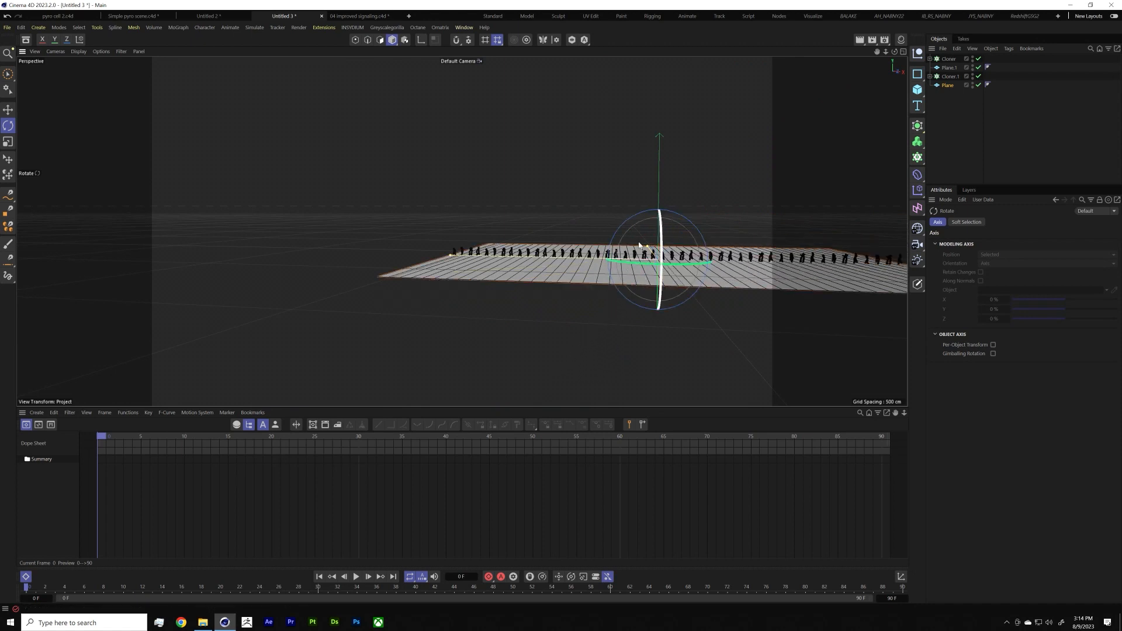
key(e)
drag(659, 212, 660, 307)
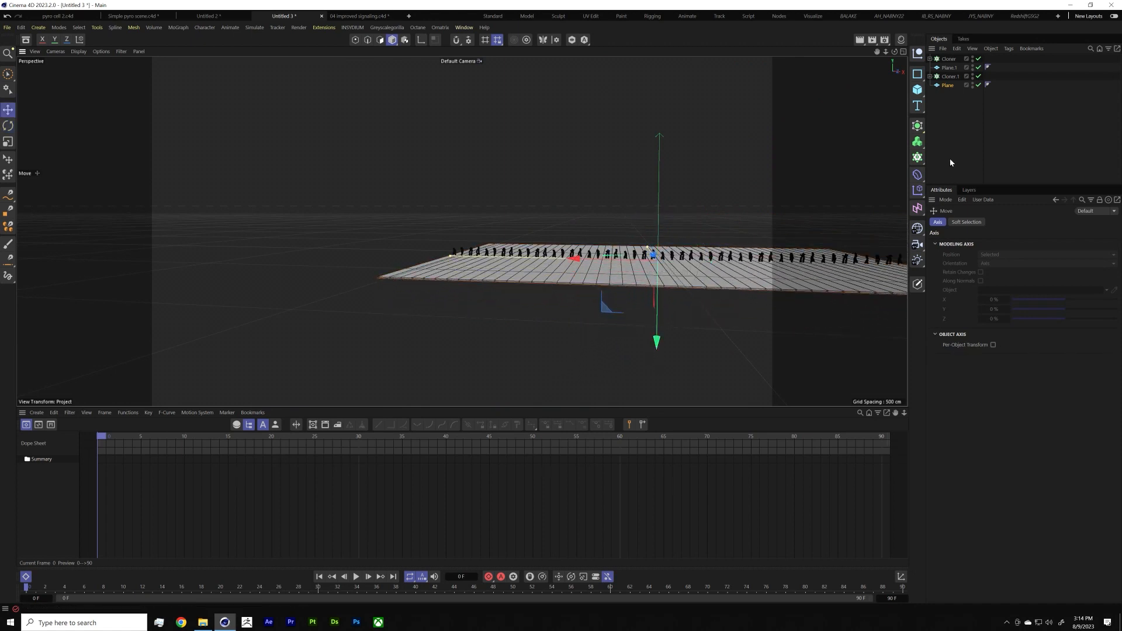
Step: Hide both planes in the viewport and inspect the two facing lipid layers up close
click(973, 84)
alt+right_drag(705, 271, 860, 224)
mouse_move(549, 204)
alt+mouse_down()
mouse_move(597, 177)
mouse_move(589, 178)
mouse_move(608, 184)
alt+mouse_up()
alt+right_drag(608, 184, 424, 174)
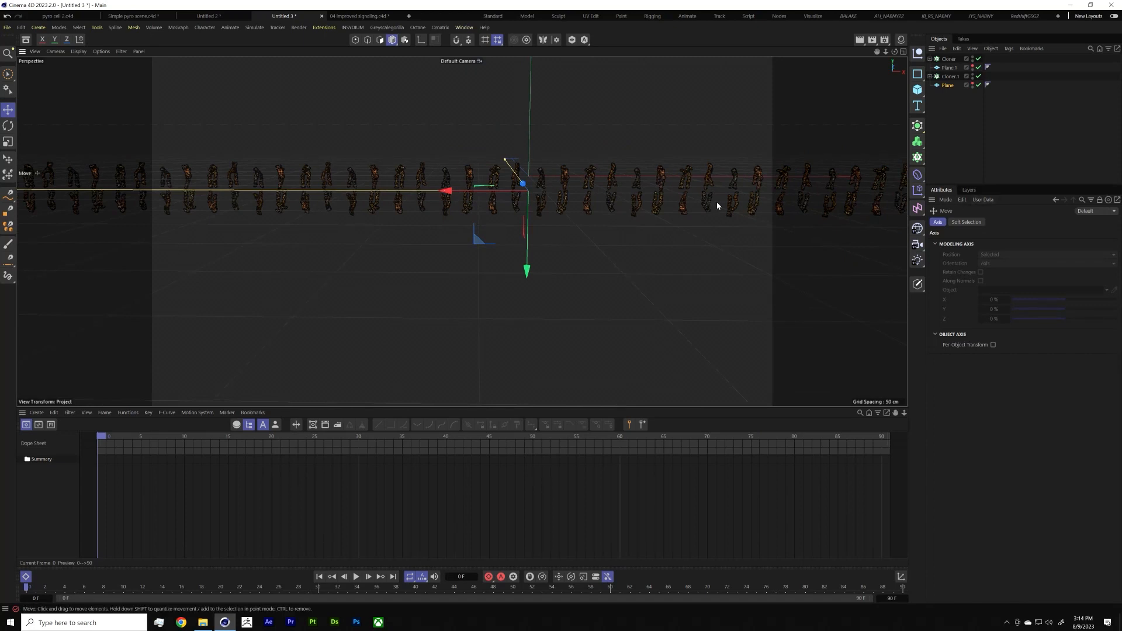
Step: Move the four lipid objects out of the duplicated Cloner to the root of the object hierarchy
click(930, 76)
click(965, 86)
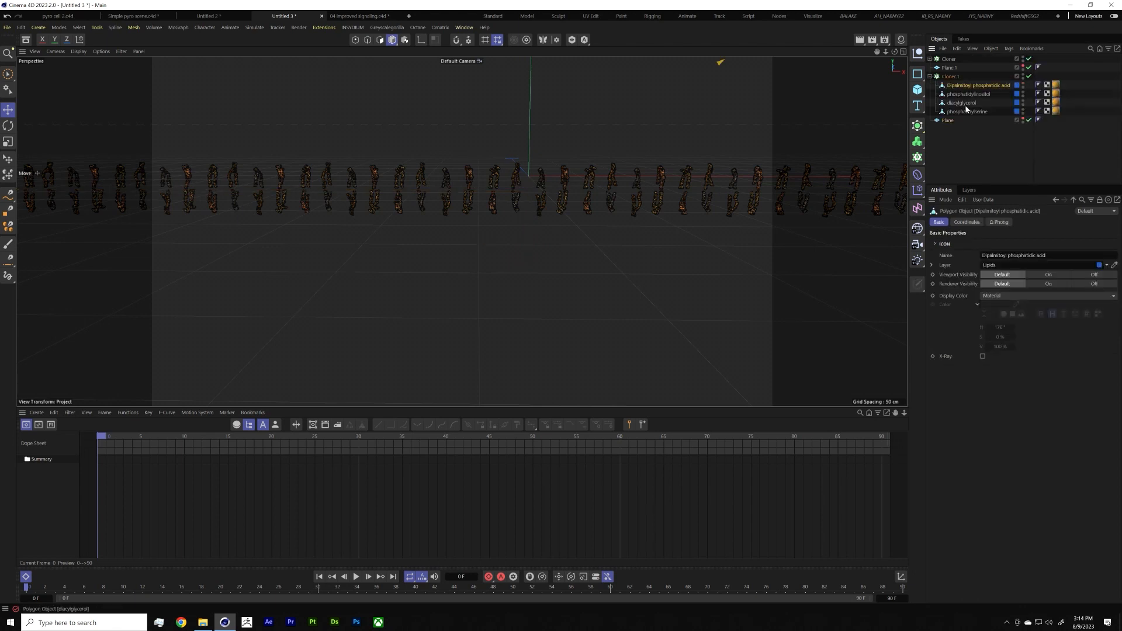
shift+click(968, 112)
drag(969, 112, 973, 153)
Step: Delete both Cloners and Plane.1, keeping only the flipped plane and the four loose lipids
click(950, 77)
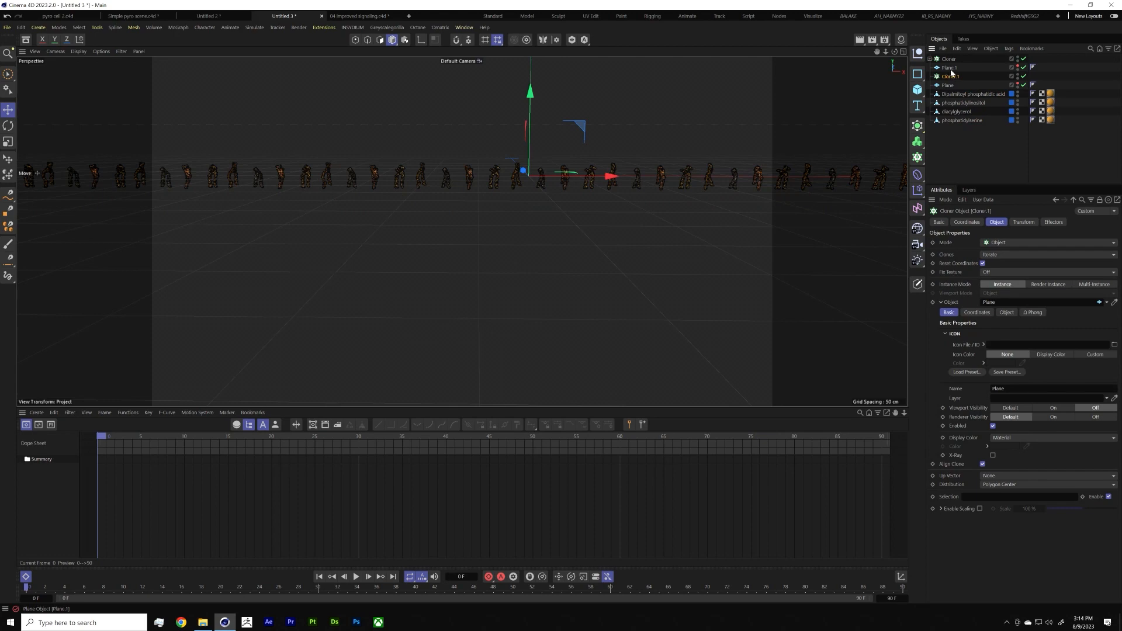
key(Delete)
click(949, 59)
key(Delete)
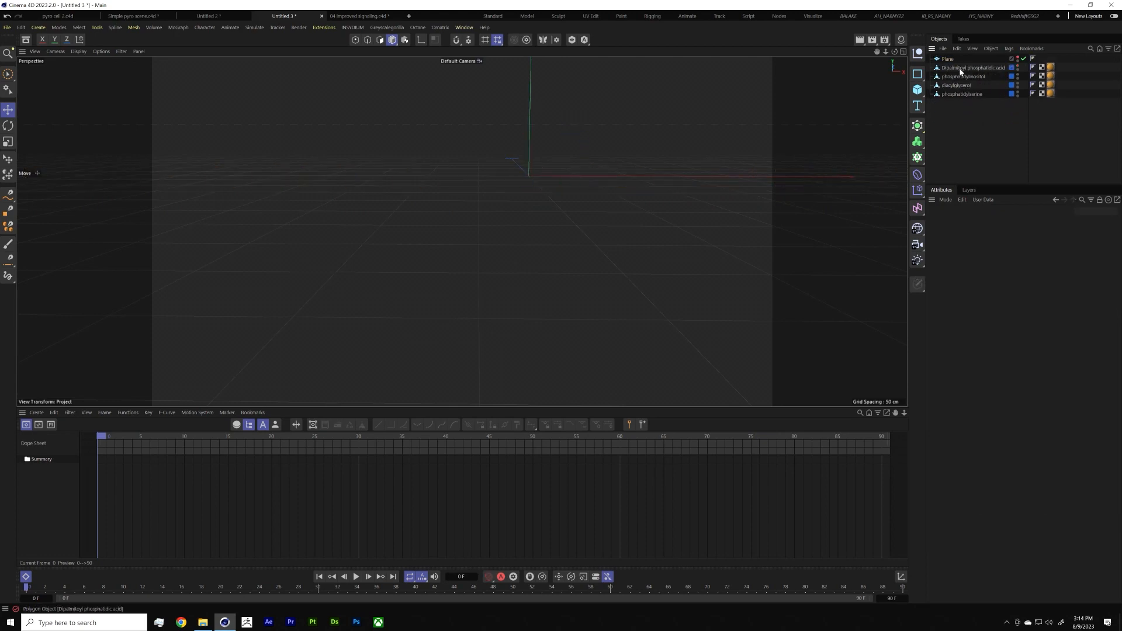
Step: Make the remaining plane visible in the viewport again and set its height segments to 49
click(1019, 59)
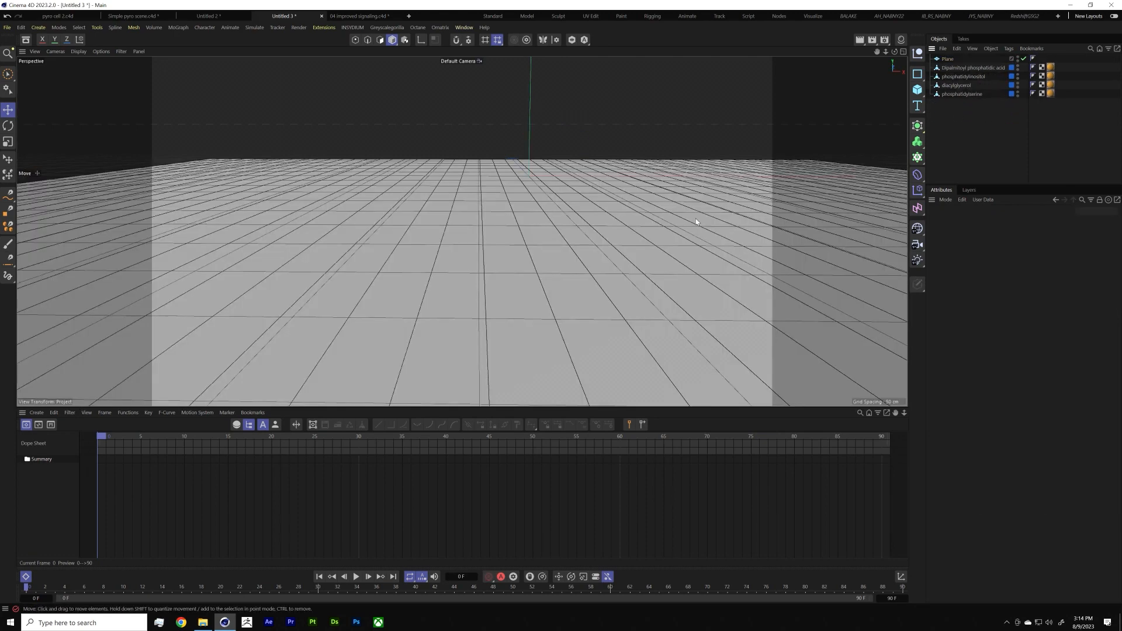
alt+right_drag(694, 231, 592, 251)
alt+drag(592, 251, 656, 215)
click(948, 60)
key(e)
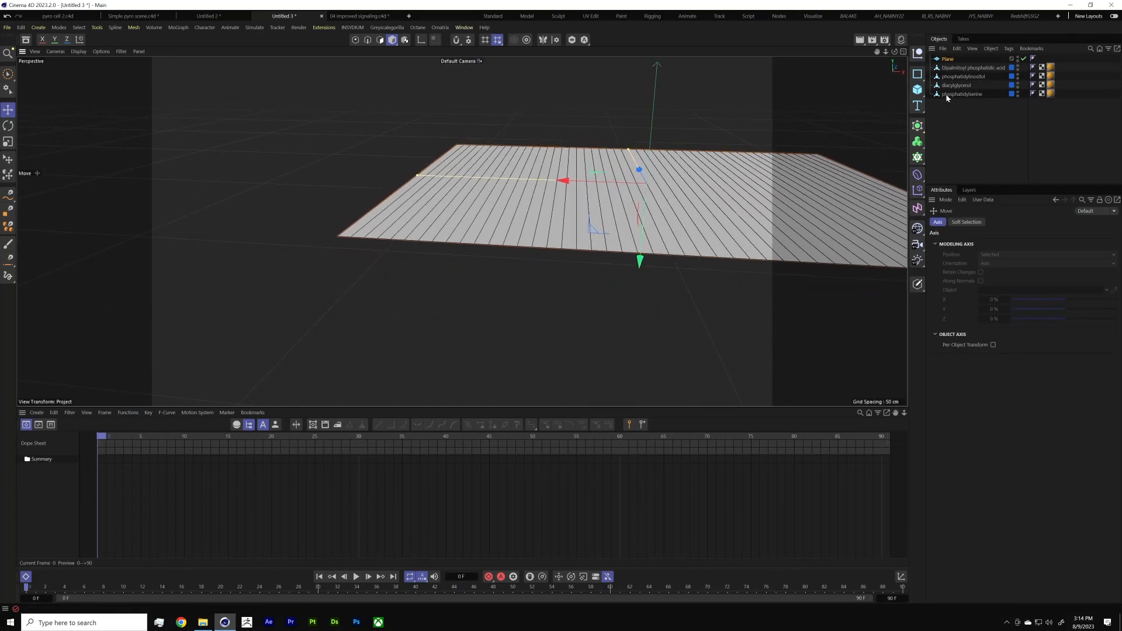
click(948, 59)
drag(1026, 272, 1065, 278)
alt+middle_drag(487, 233, 280, 250)
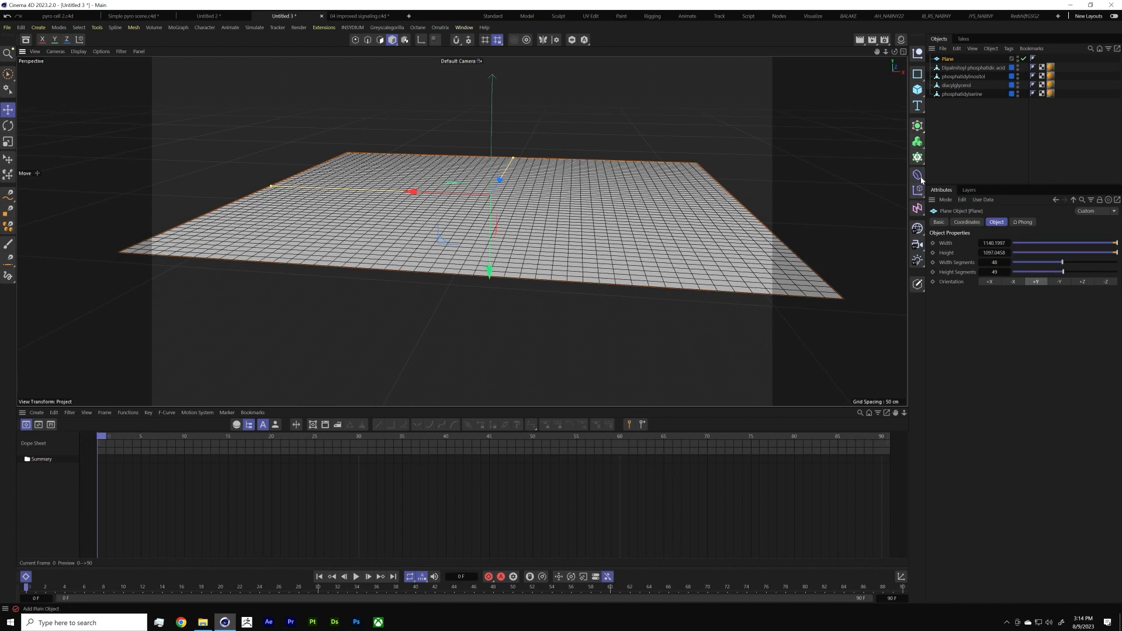
Step: Add a Polygon Reduction generator as the parent of the plane
click(917, 126)
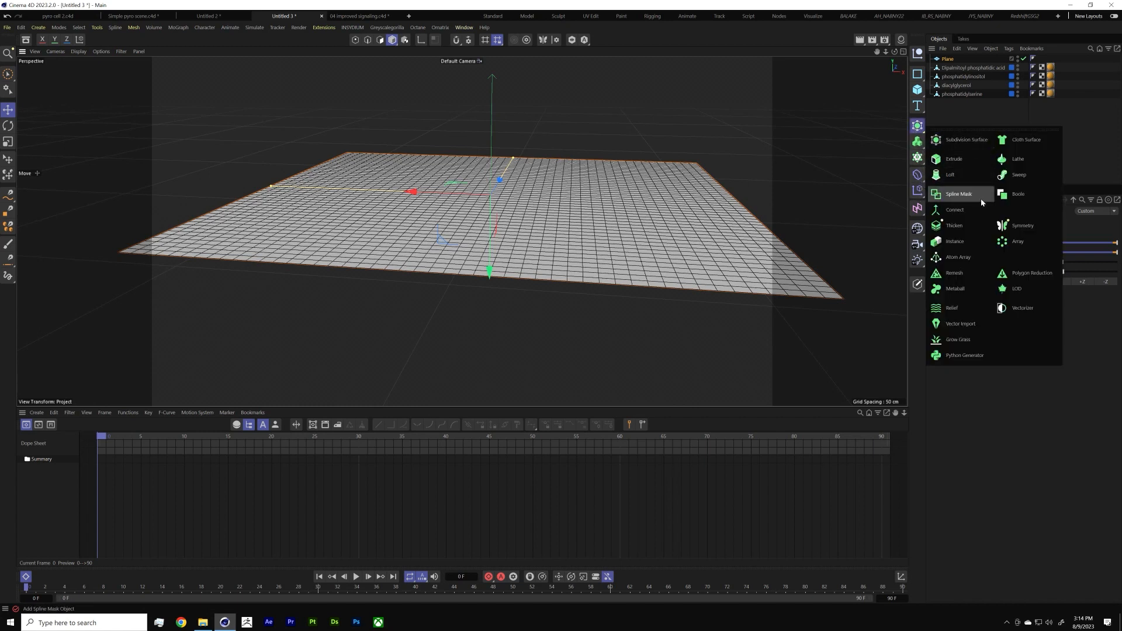
click(1038, 279)
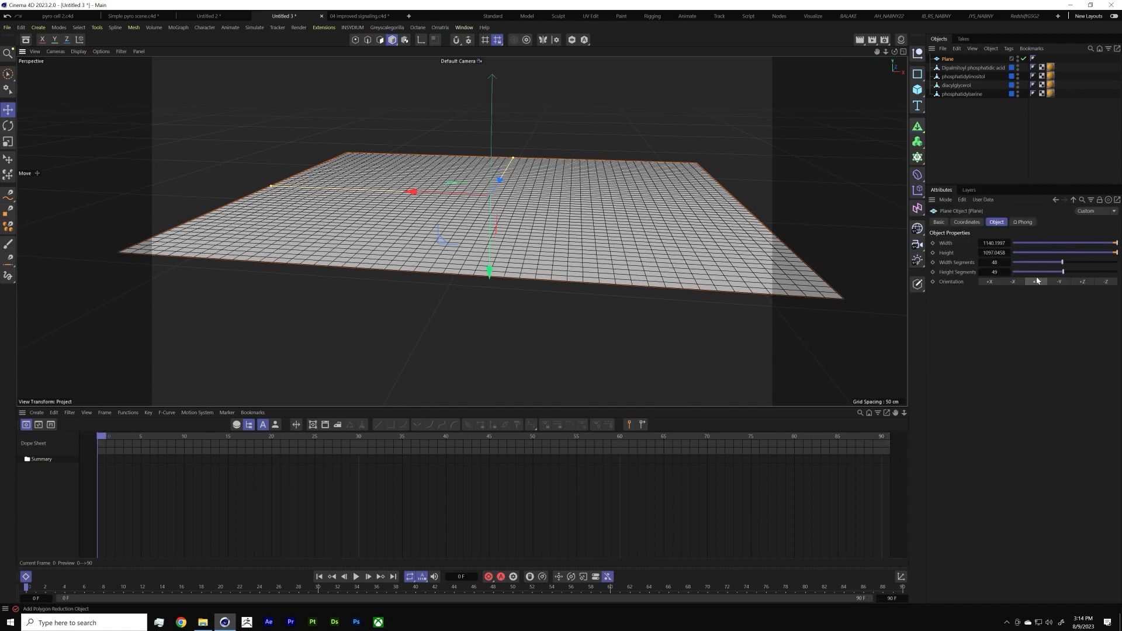
alt+drag(533, 143, 525, 196)
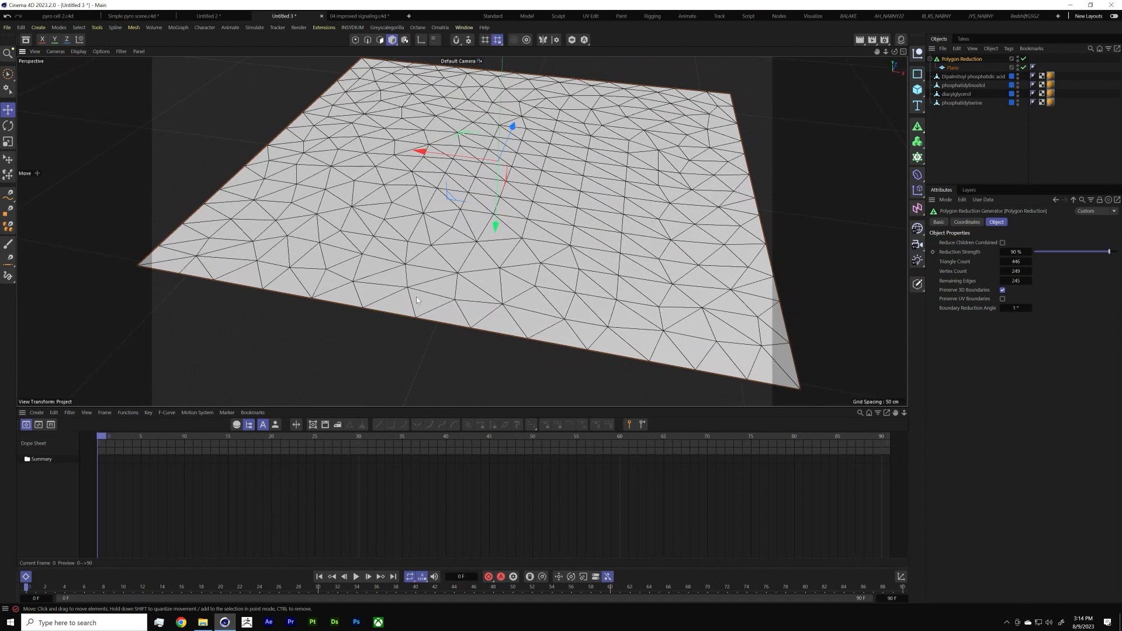
Step: Set the plane's width segments to 80 and height segments to 81, and the Polygon Reduction's strength to 97%
click(953, 68)
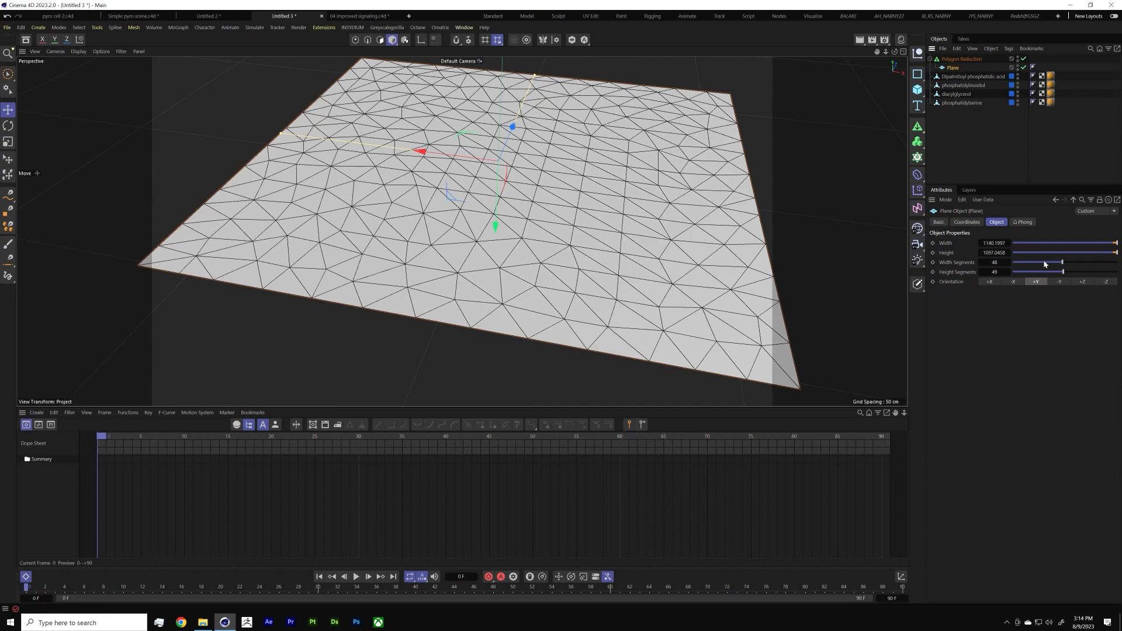
drag(1029, 262, 1099, 273)
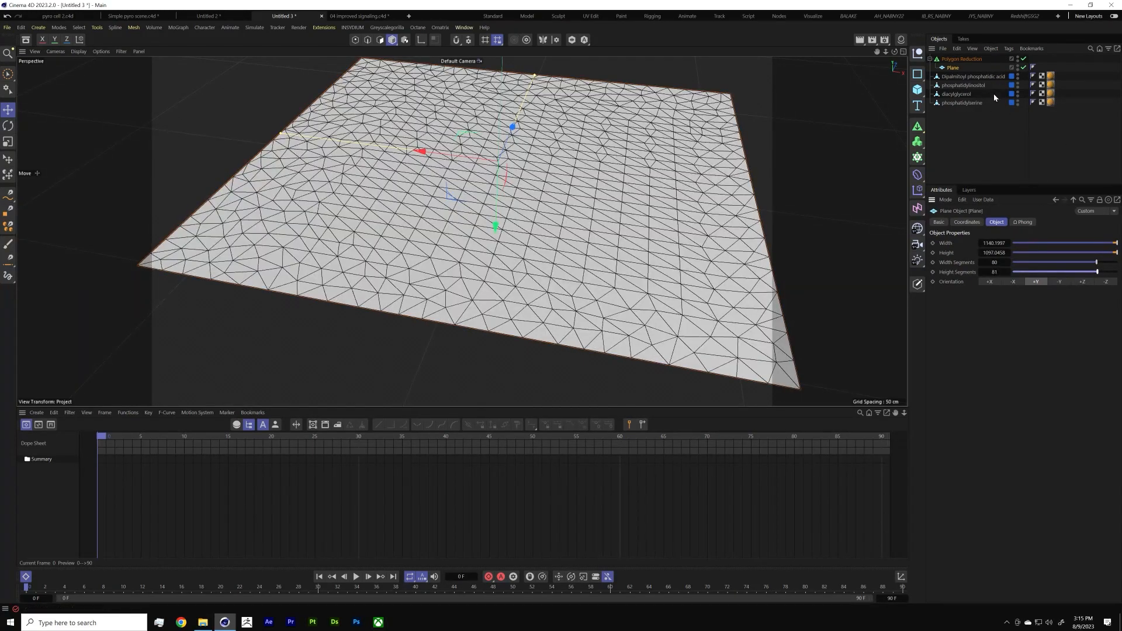
click(964, 60)
drag(1109, 252, 1098, 257)
drag(1112, 253, 1115, 253)
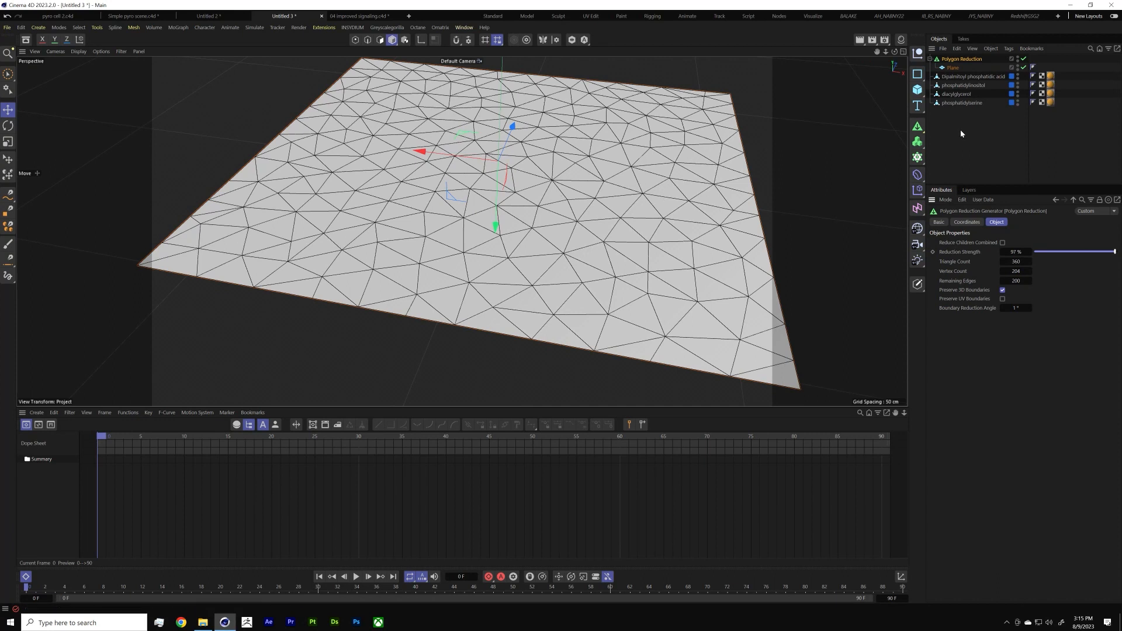
Step: Make the Polygon Reduction editable and move the resulting plane mesh out of its null to below the lipids
key(c)
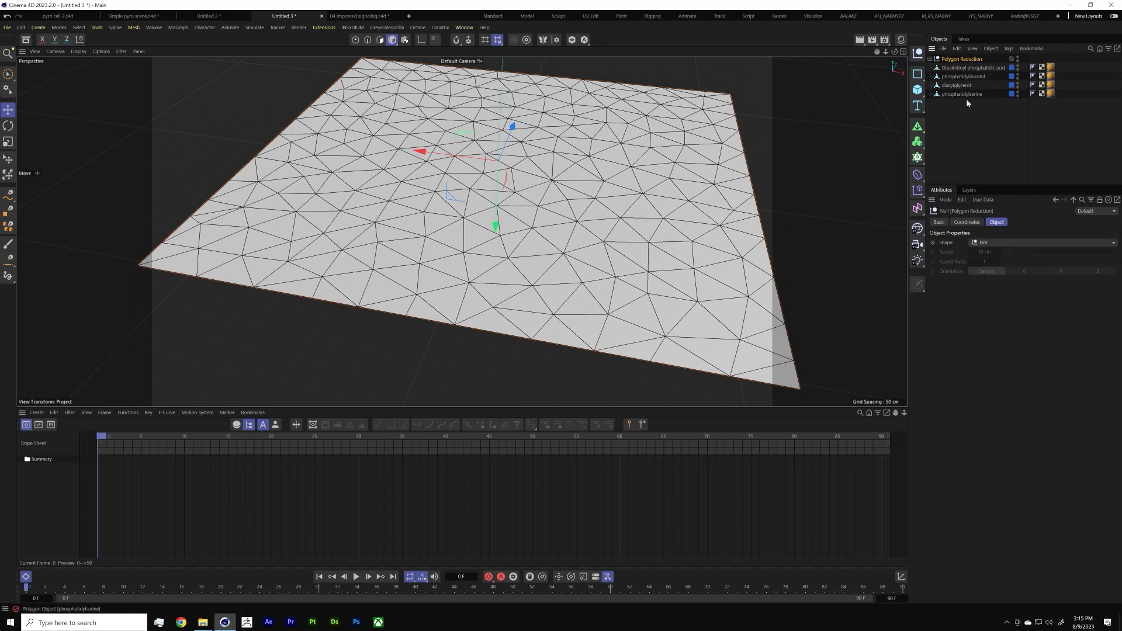
click(969, 166)
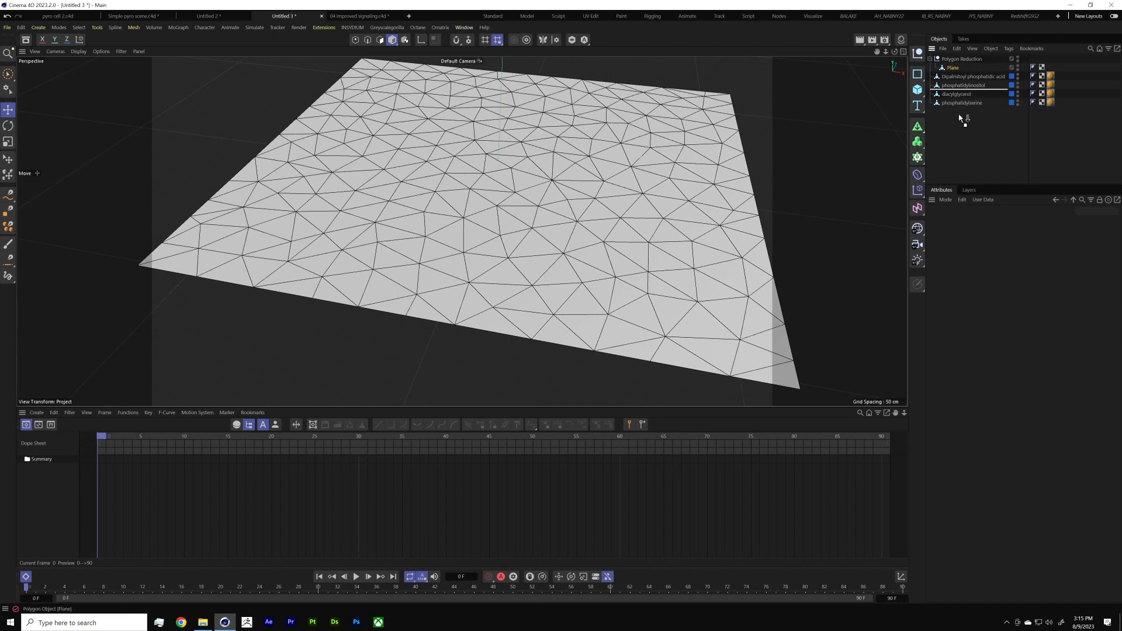
click(948, 103)
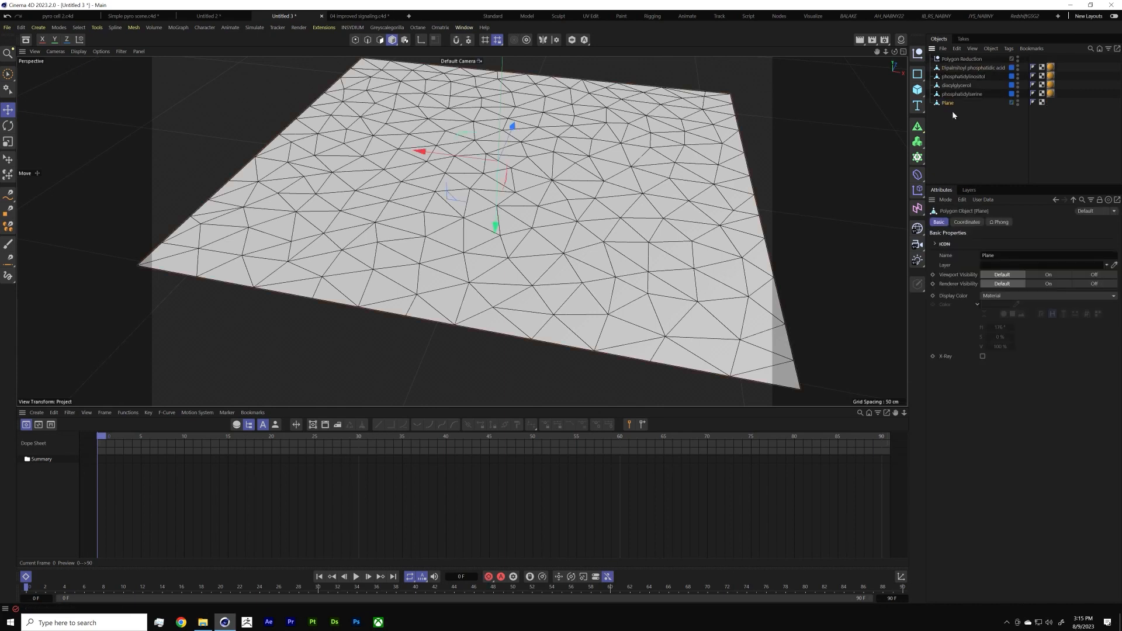
Step: Add a Subdivision Surface as the parent of the reduced plane mesh
click(917, 126)
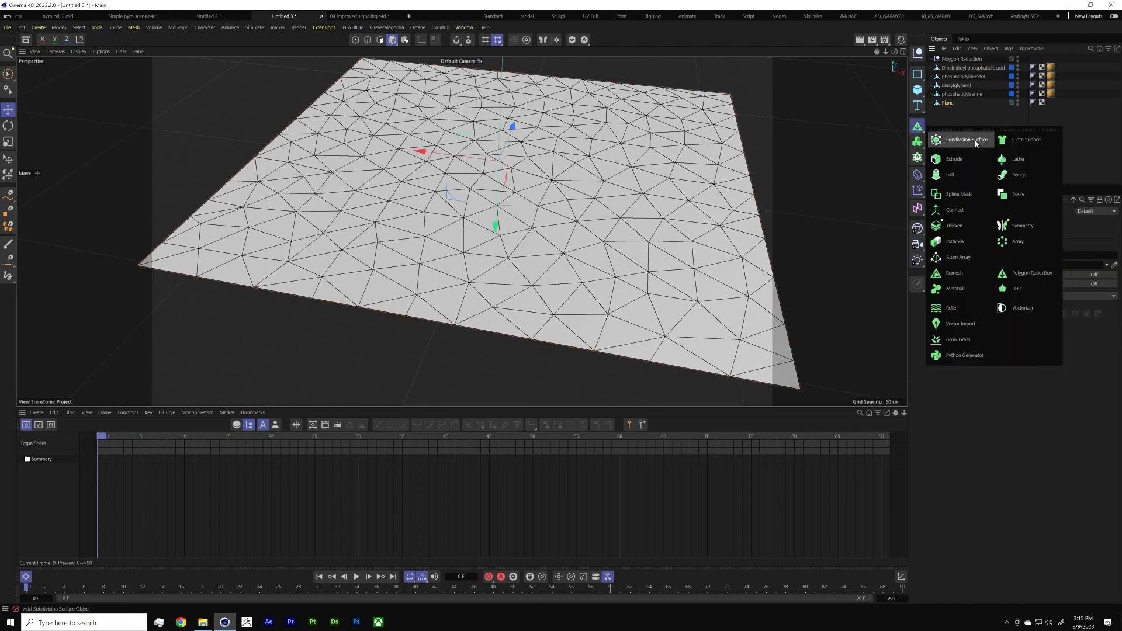
alt+click(974, 140)
click(984, 141)
mouse_move(661, 222)
alt+mouse_down()
mouse_move(659, 268)
mouse_move(663, 215)
alt+mouse_up()
Step: Set the Subdivision Surface's viewport subdivision level to 3
click(962, 103)
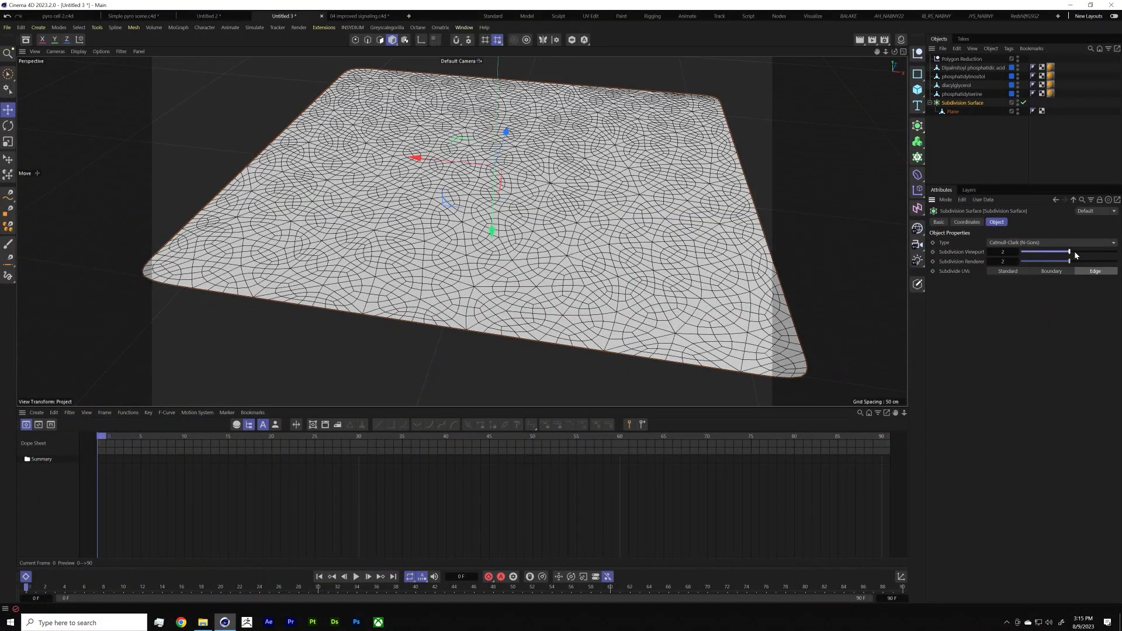
click(1010, 252)
text(3)
key(Tab)
text(3)
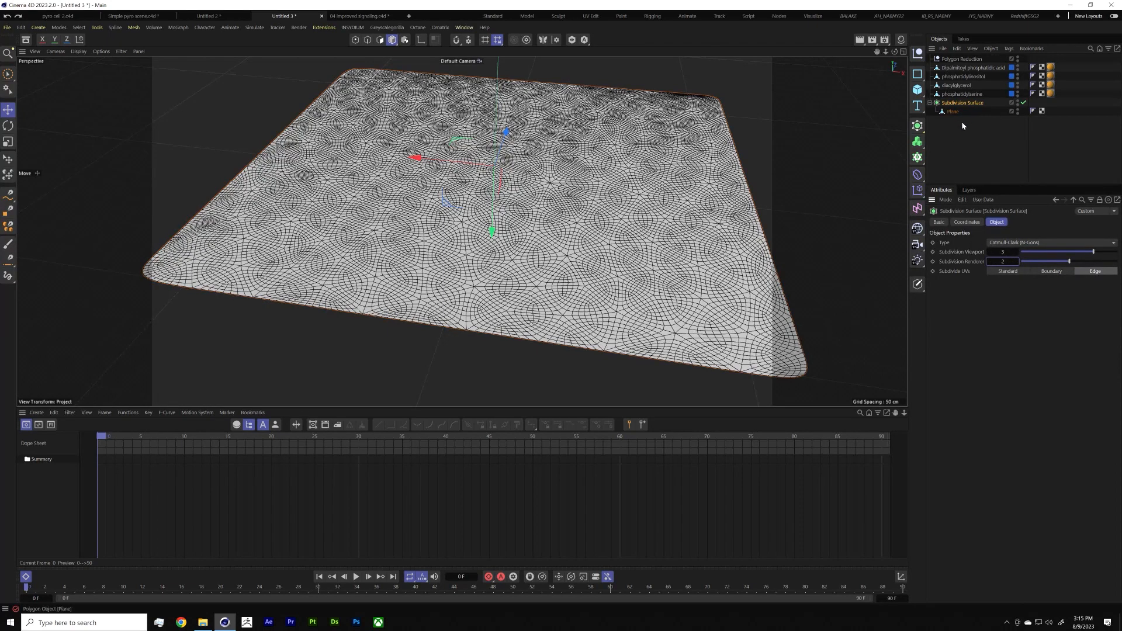
Step: Undo a premature conversion of the Subdivision Surface and set its renderer subdivision level to 3
key(c)
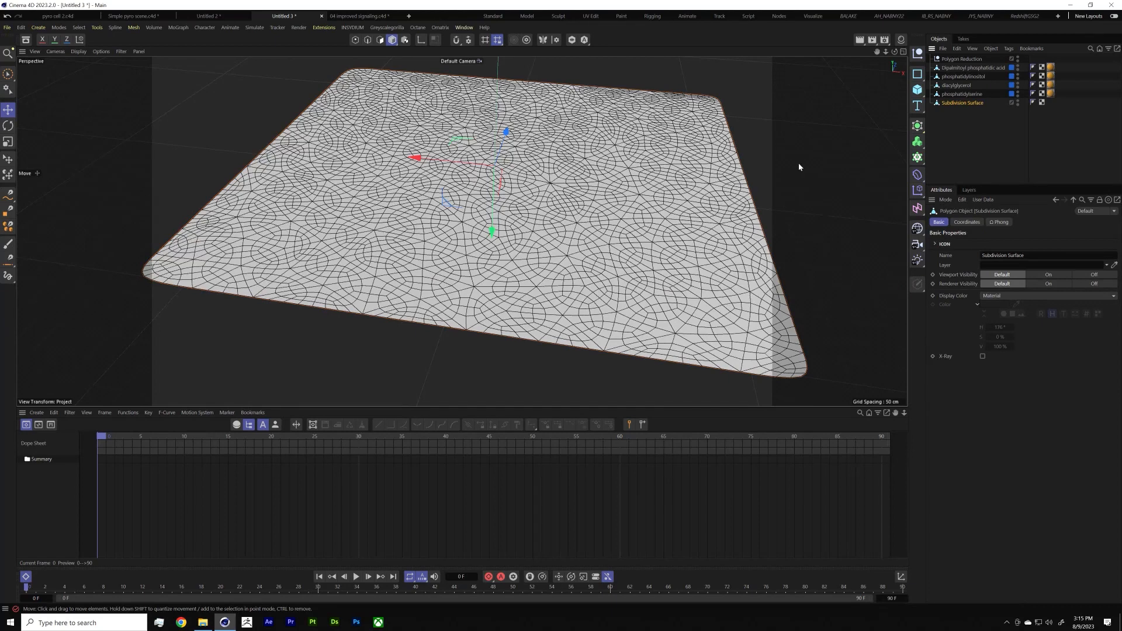
key(ctrl+z)
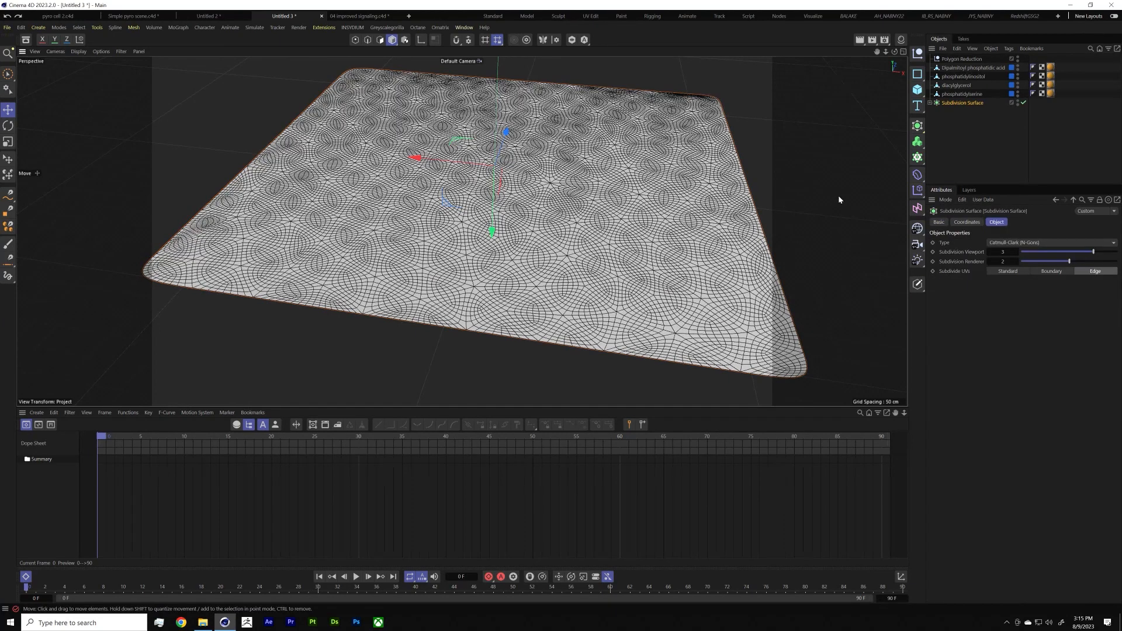
click(995, 262)
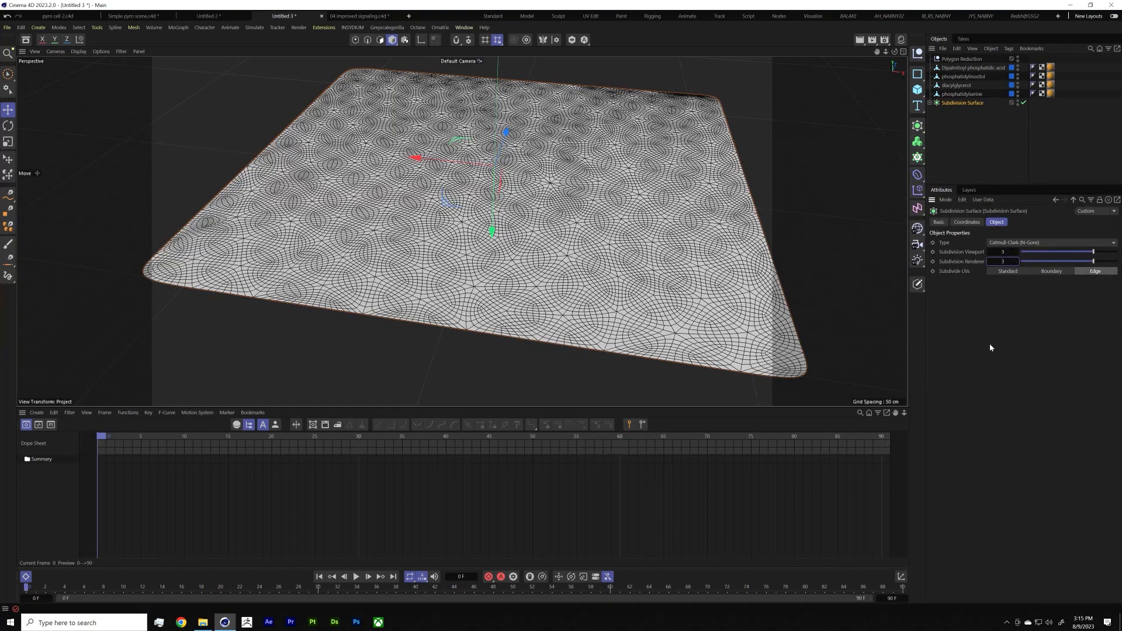
key(Return)
Step: Make the Subdivision Surface editable and delete the empty Polygon Reduction null
key(c)
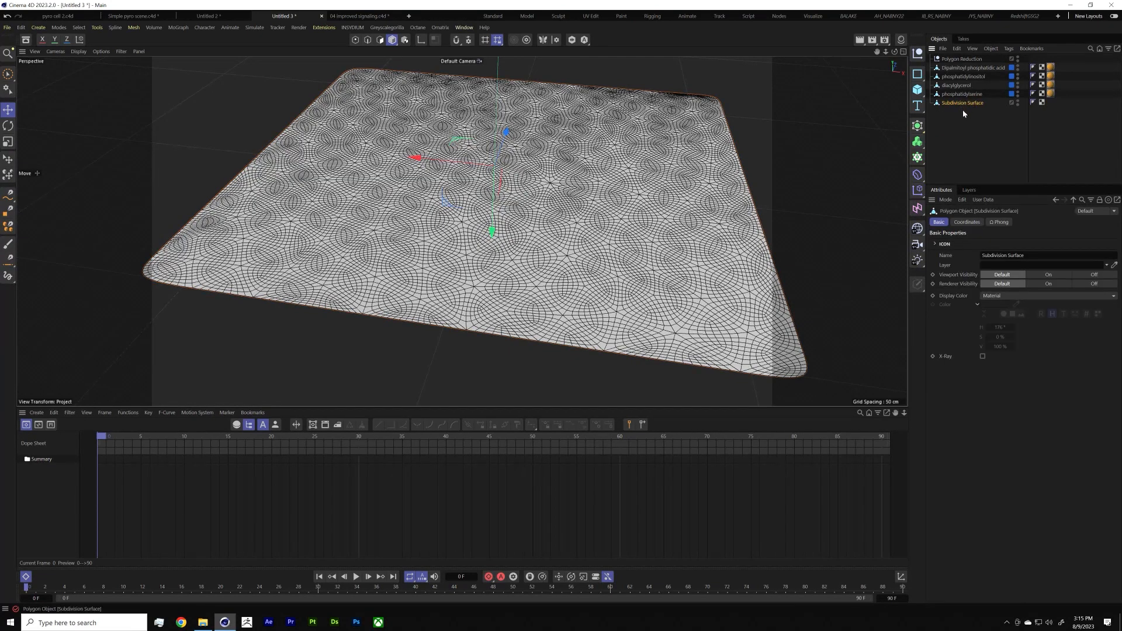
click(954, 60)
key(Delete)
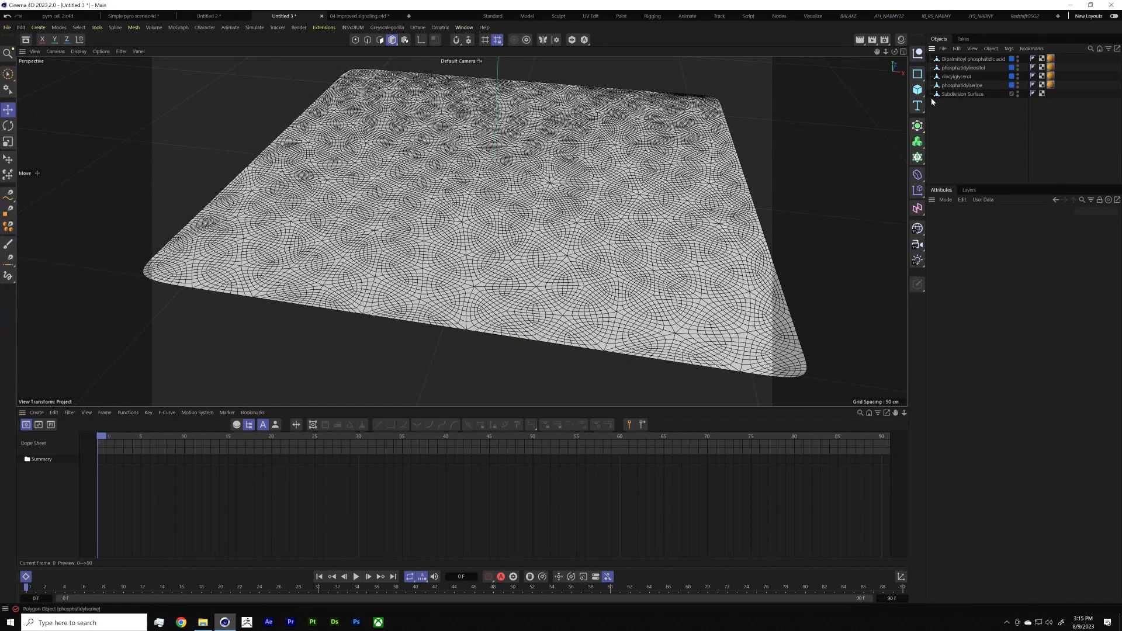
Step: Add a Matrix object and move the Subdivision Surface mesh out from under it
click(958, 94)
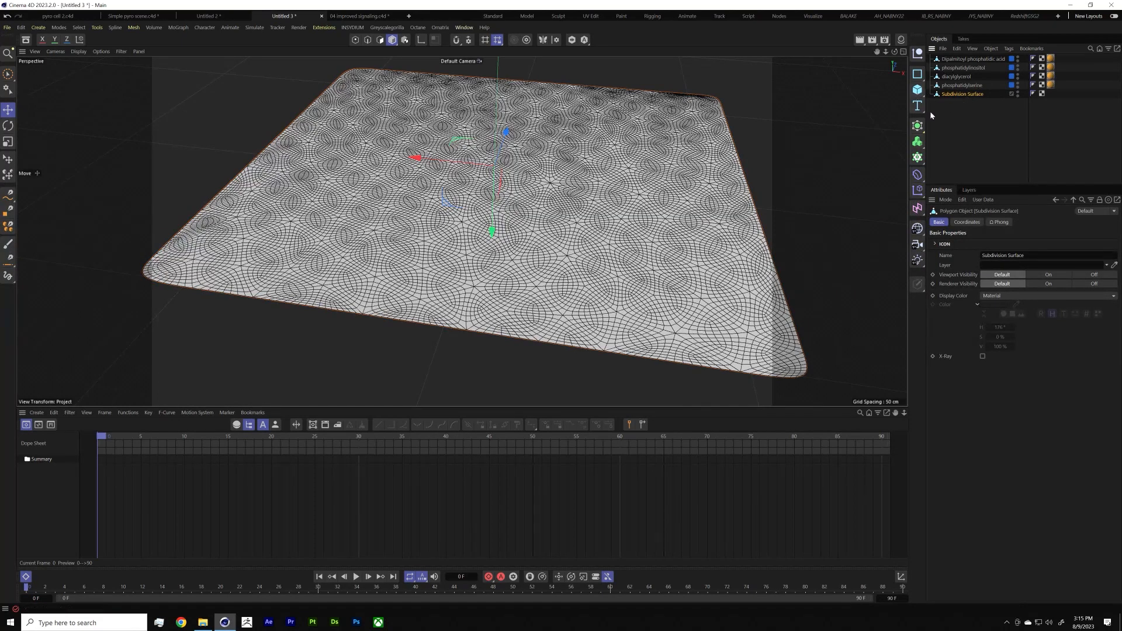
click(918, 156)
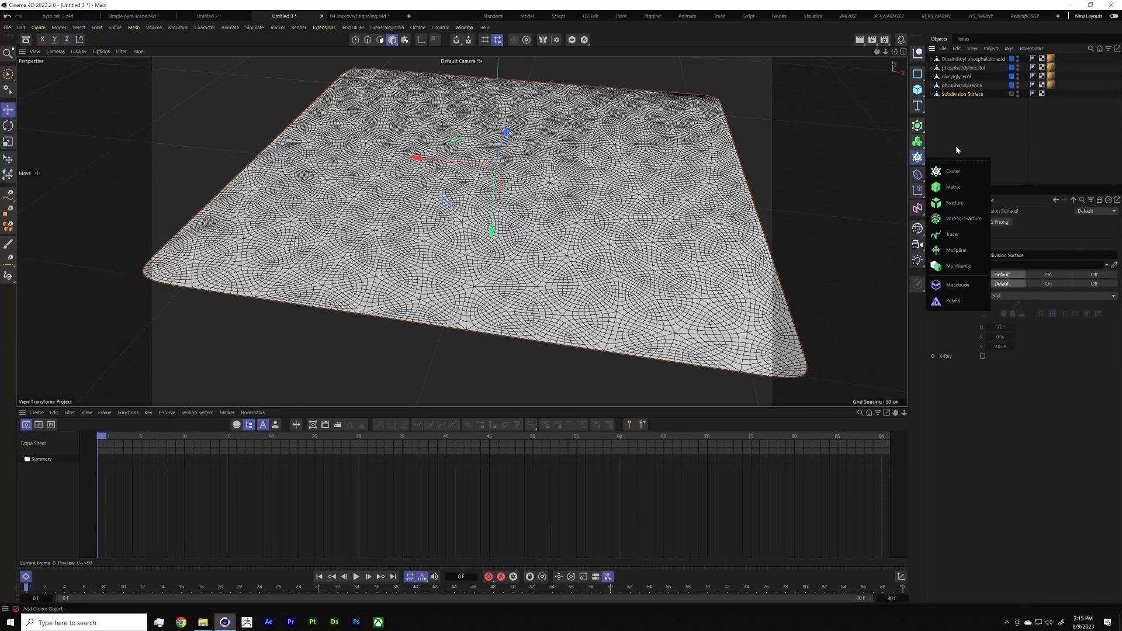
click(953, 187)
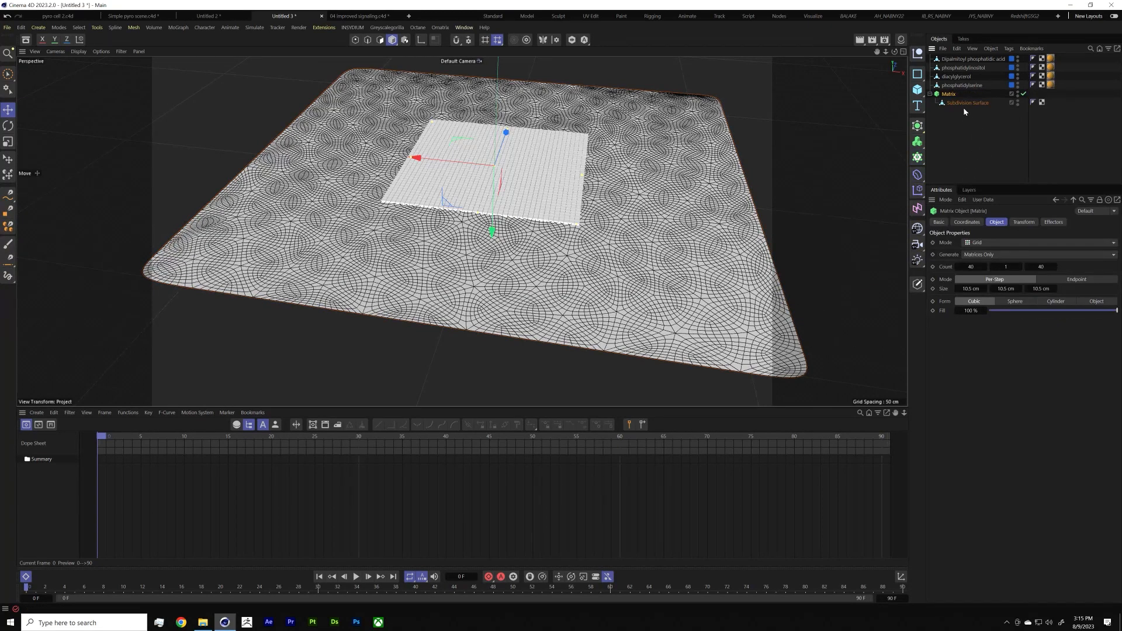
drag(960, 151, 961, 151)
Step: Set the Matrix's mode to Object and assign the Subdivision Surface mesh as its distribution object
click(950, 94)
click(997, 242)
click(988, 254)
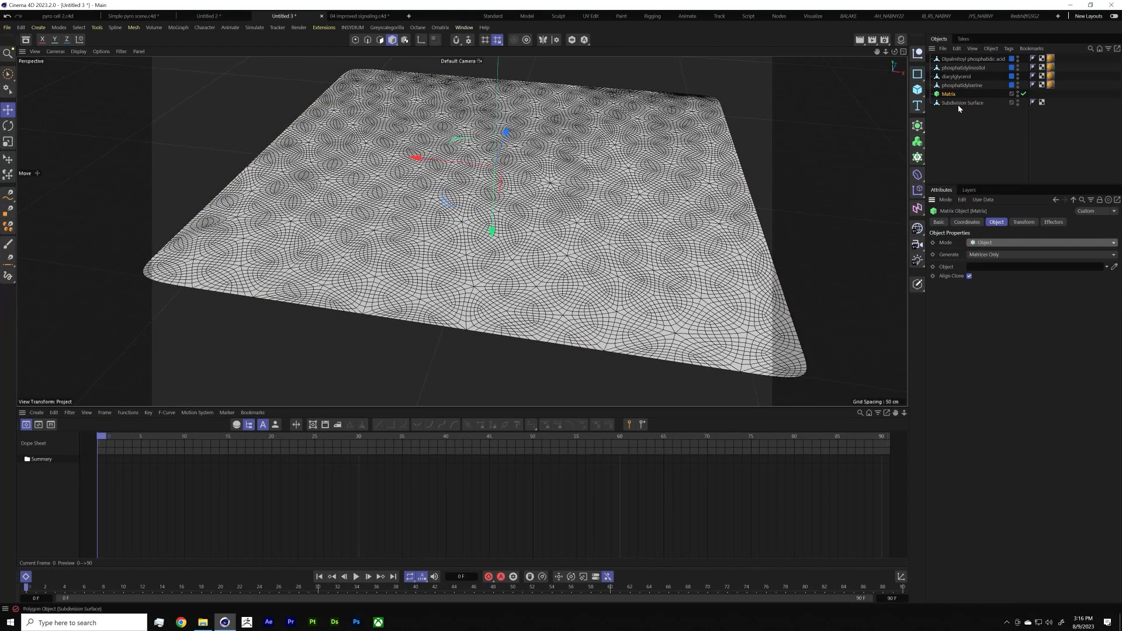
drag(958, 104, 1000, 268)
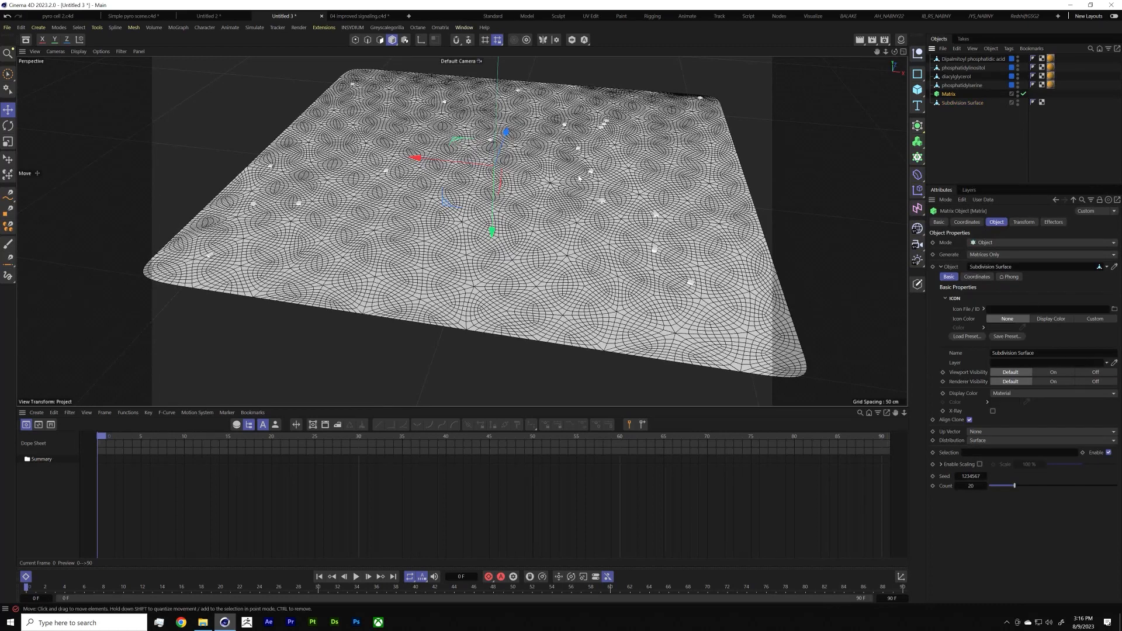
Step: Set the Matrix's distribution to Polygon Center and inspect the resulting cubes along the mesh edge
click(1003, 444)
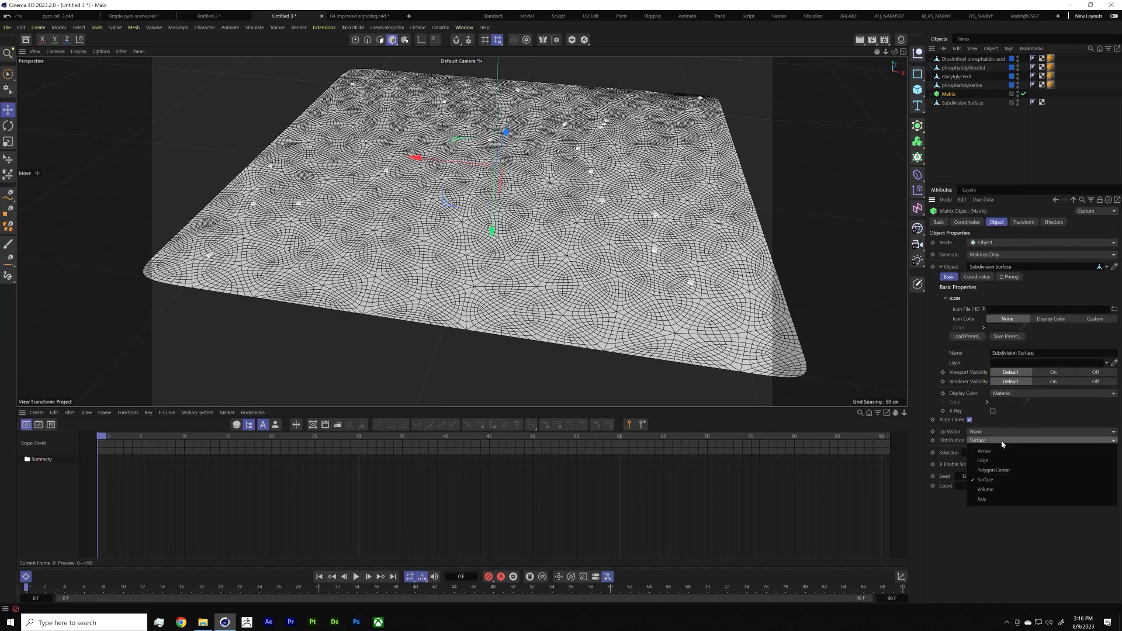
click(1009, 472)
click(965, 143)
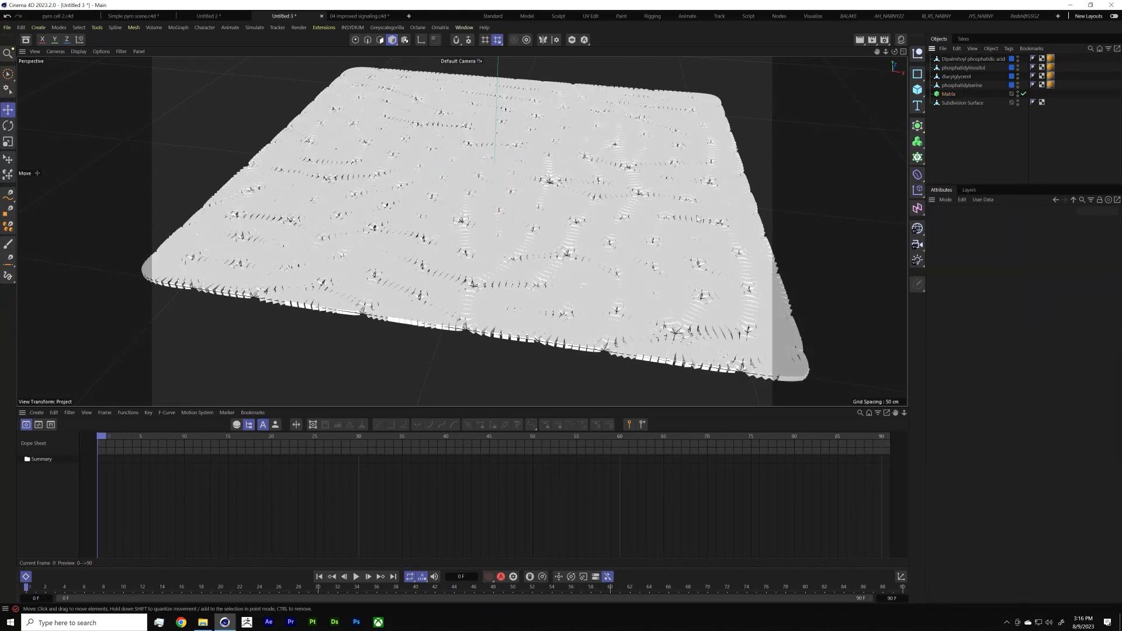
alt+drag(677, 199, 658, 217)
scroll(605, 239, up, 5)
alt+middle_drag(603, 251, 666, 147)
alt+drag(675, 147, 710, 180)
alt+drag(792, 175, 796, 234)
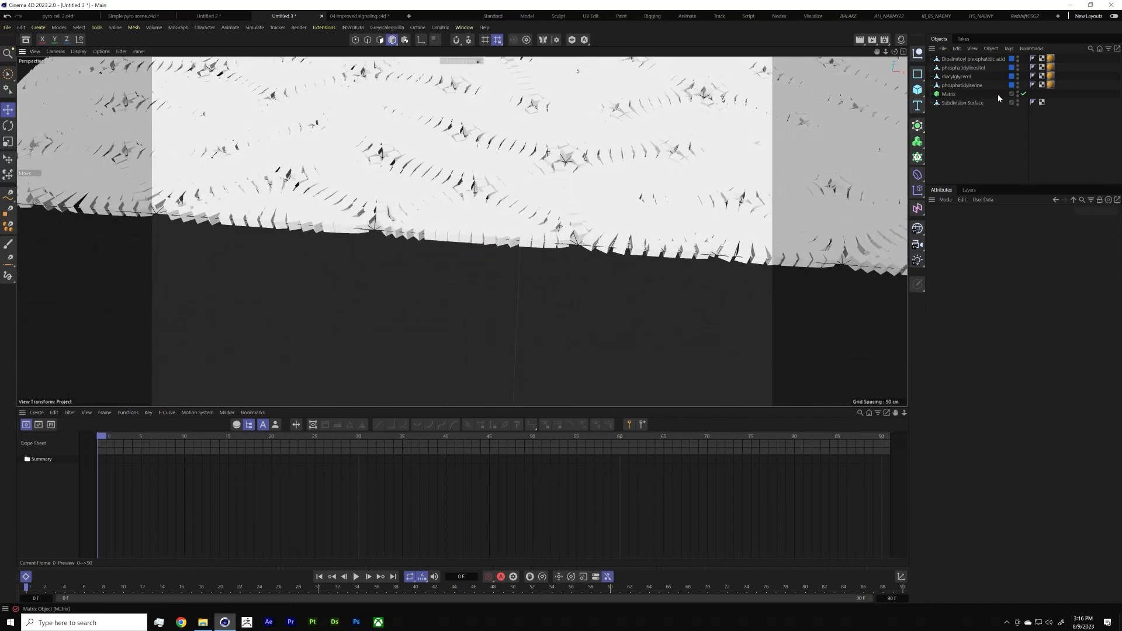
Step: Hide the Subdivision Surface mesh in the viewport, leaving only the Matrix cubes on view
alt+click(1018, 102)
alt+drag(622, 159, 619, 171)
scroll(617, 170, down, 5)
scroll(617, 171, up, 3)
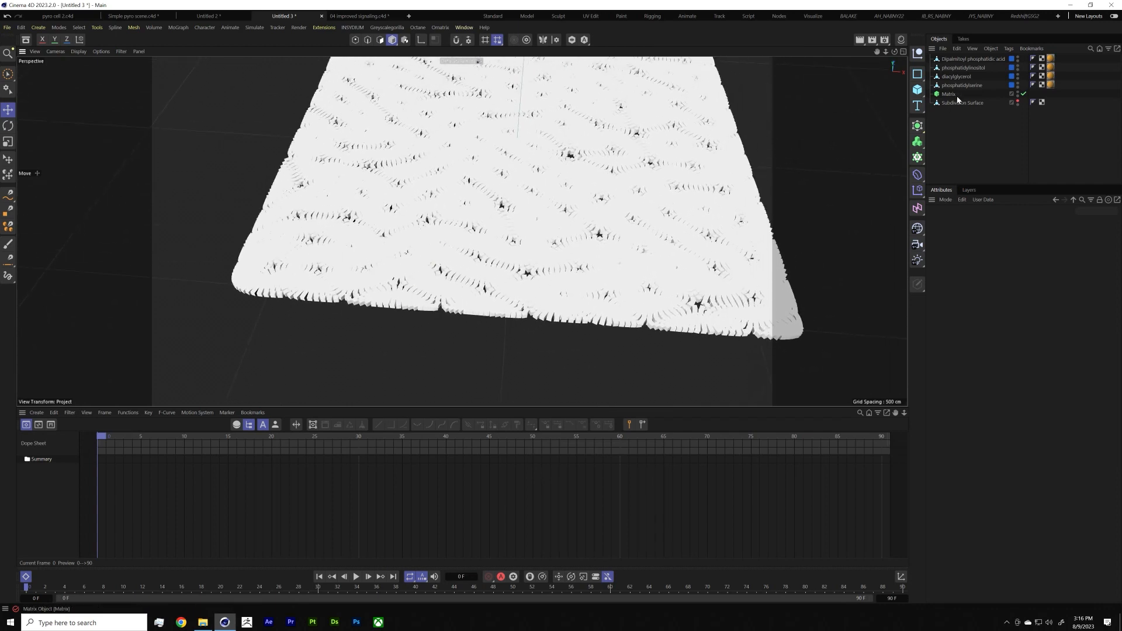
Step: Add a Random effector to the Matrix
click(949, 94)
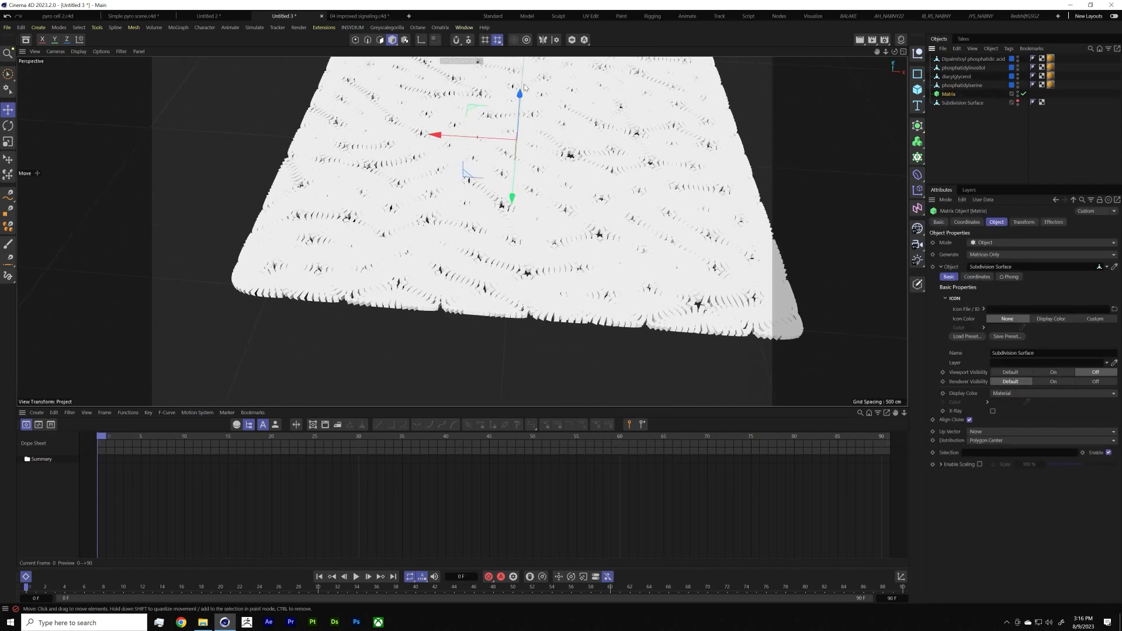
click(918, 176)
click(981, 127)
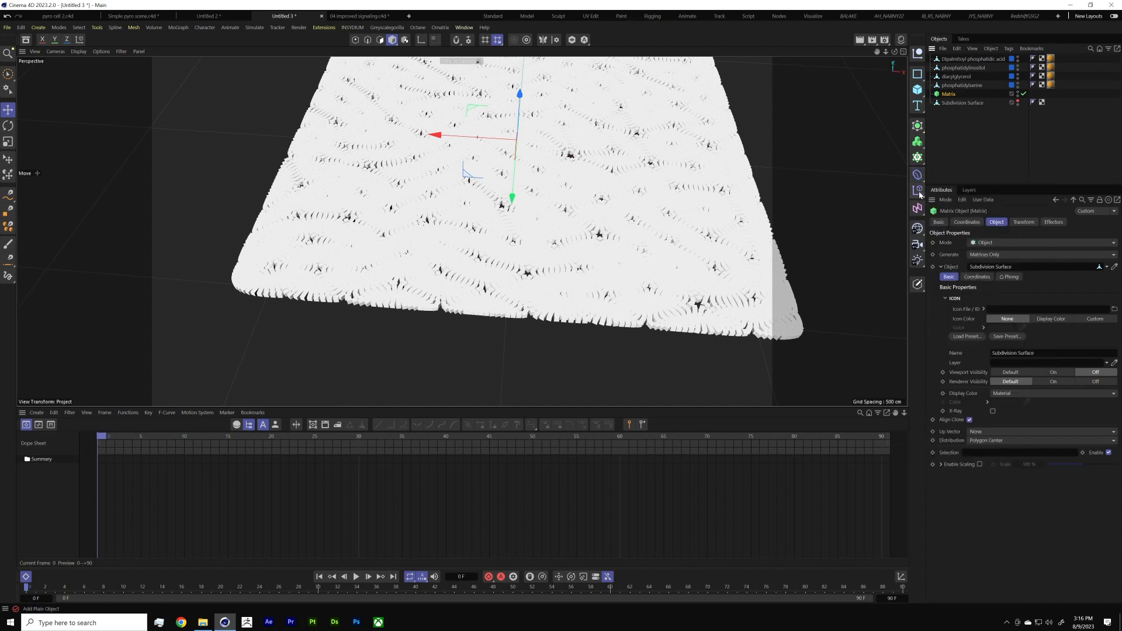
click(919, 195)
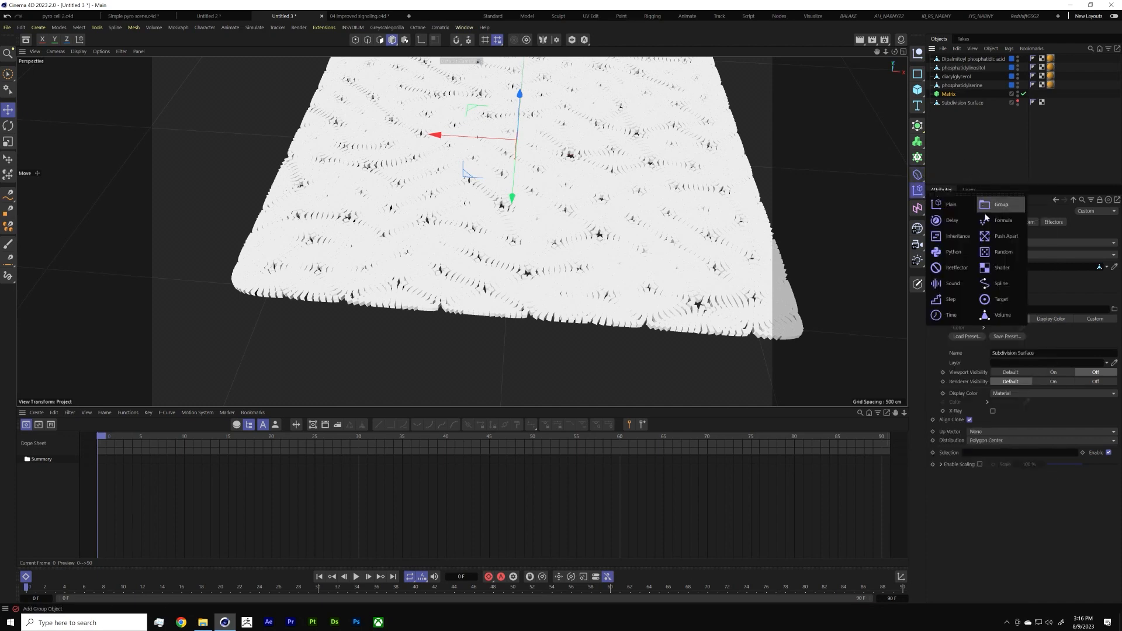
click(1003, 252)
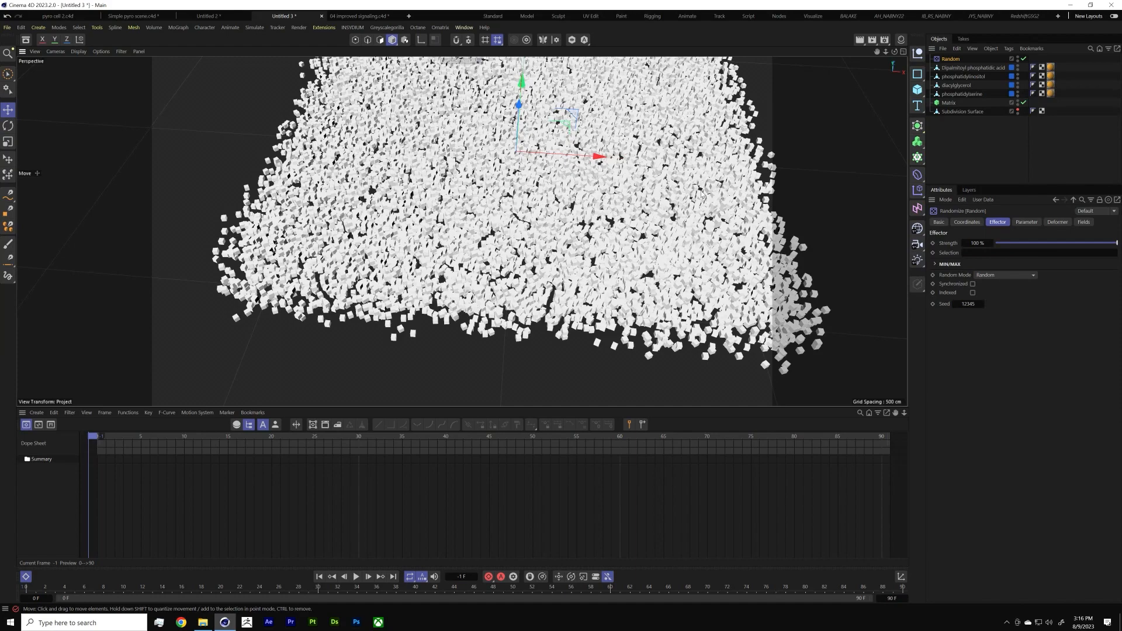
Step: Scale down the Random effector's displacement so the cubes gather close to the membrane surface, and check the layer from the side
key(t)
mouse_move(646, 155)
mouse_down()
mouse_move(493, 241)
mouse_move(337, 284)
mouse_move(381, 274)
mouse_up()
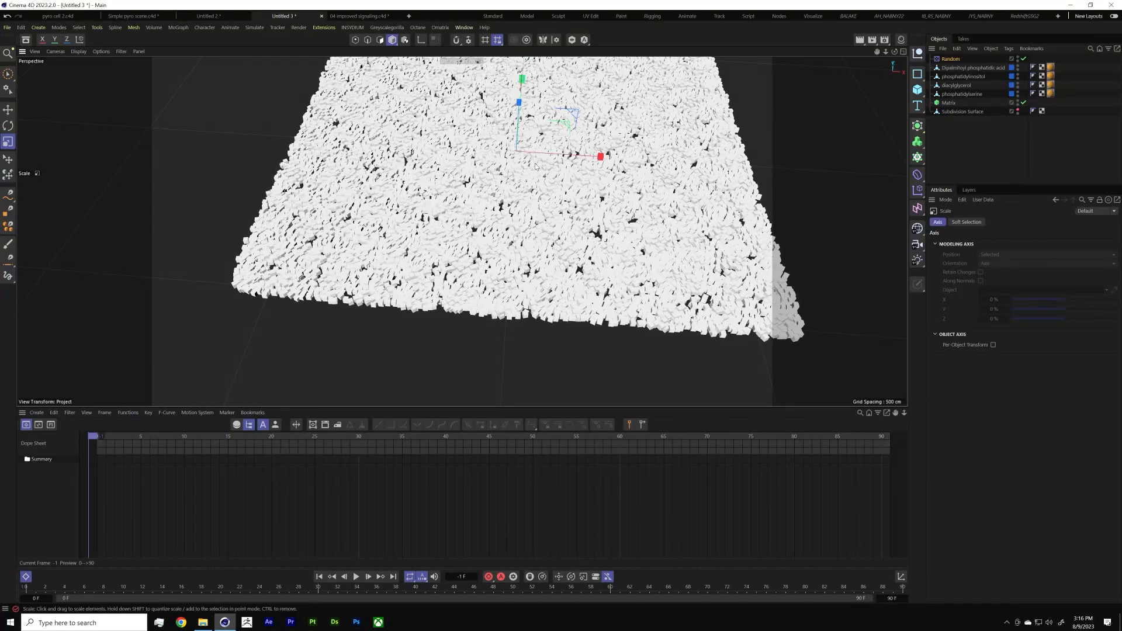
alt+drag(491, 266, 529, 225)
scroll(484, 182, up, 3)
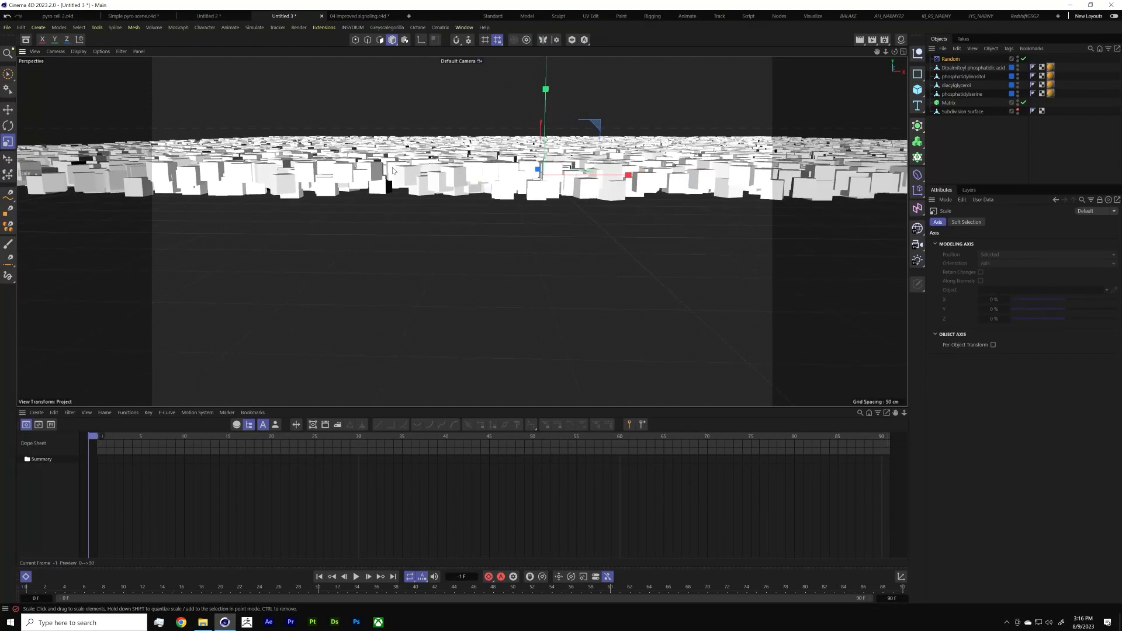
alt+drag(418, 164, 450, 162)
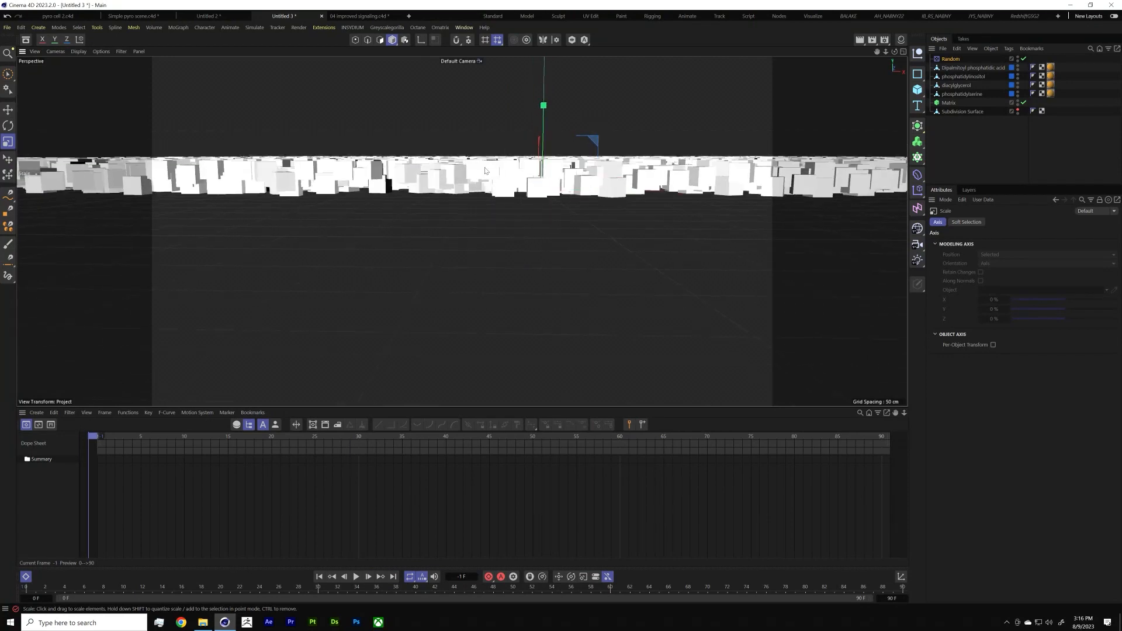
Step: Try scaling the Random effector's displacement back up to thicken the cube layer, and undo the last scaling
drag(548, 160, 556, 83)
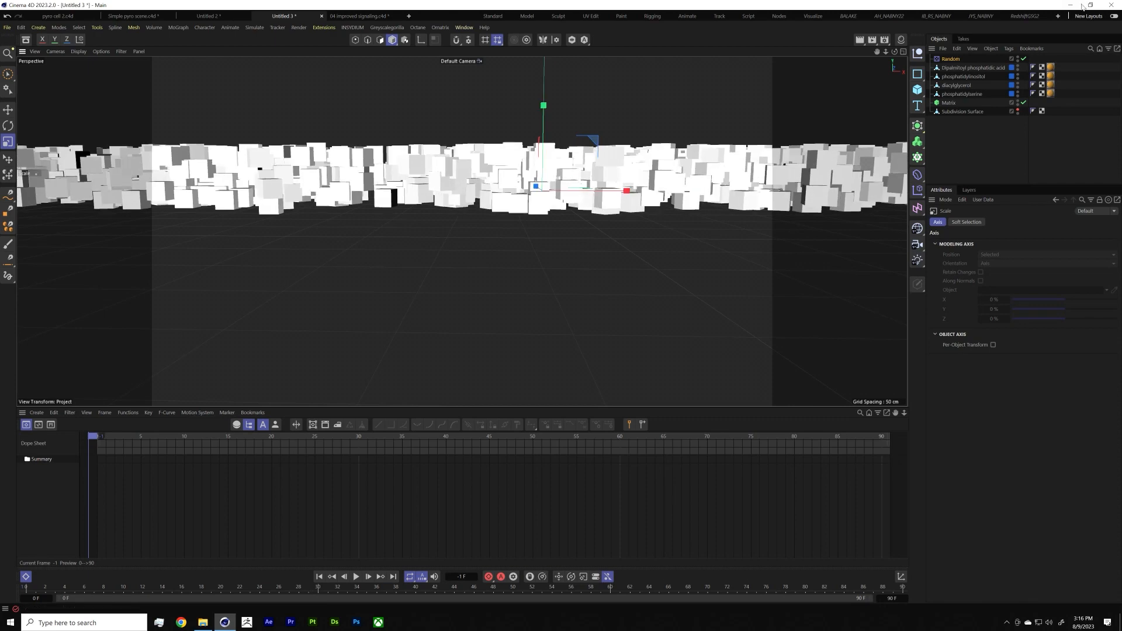
drag(516, 218, 968, 136)
drag(777, 152, 571, 223)
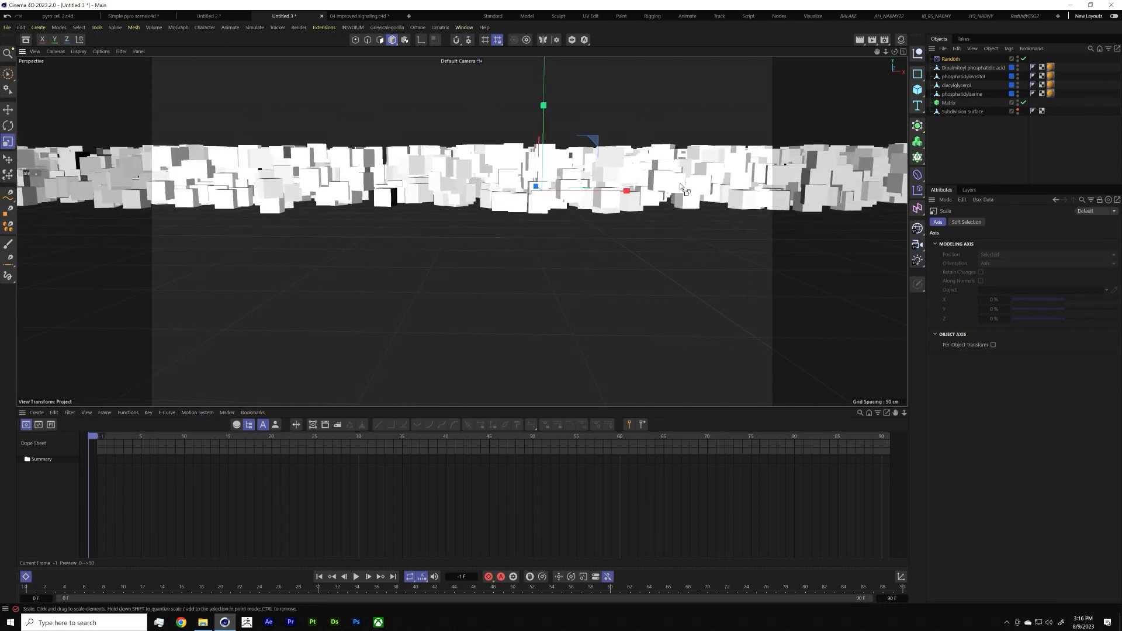
key(ctrl+z)
Step: Shrink the Random effector's displacement until the cubes form a thin, slightly uneven layer
drag(712, 155, 527, 186)
alt+right_drag(527, 185, 497, 201)
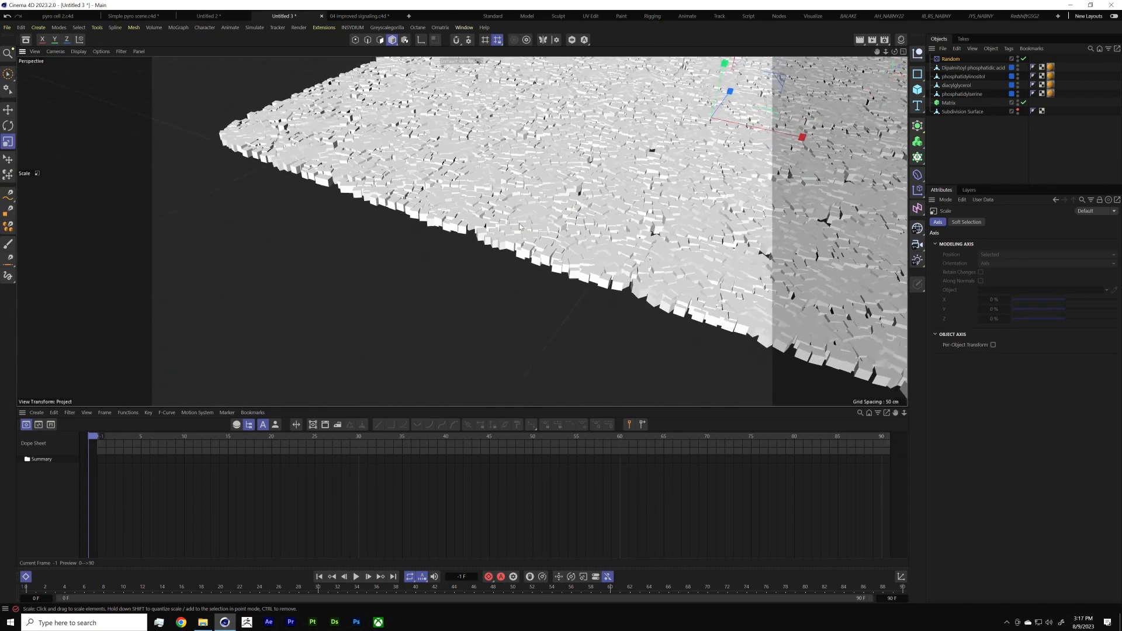
alt+drag(497, 201, 558, 210)
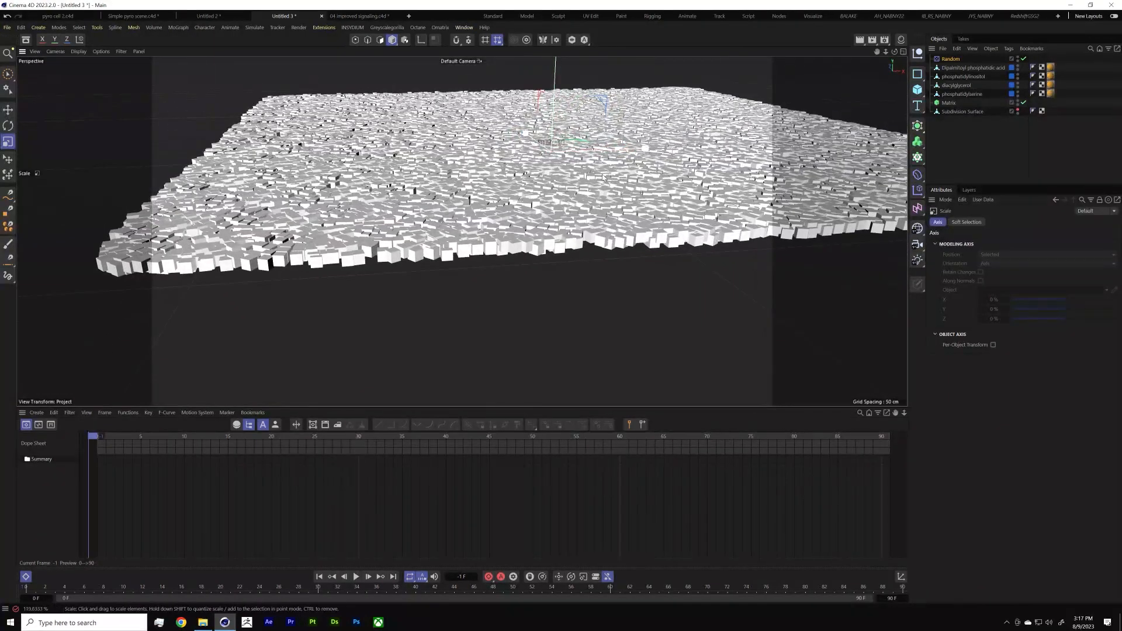
Step: Duplicate the Matrix and its Subdivision Surface mesh together below the originals, and select the copied mesh
click(970, 121)
click(949, 103)
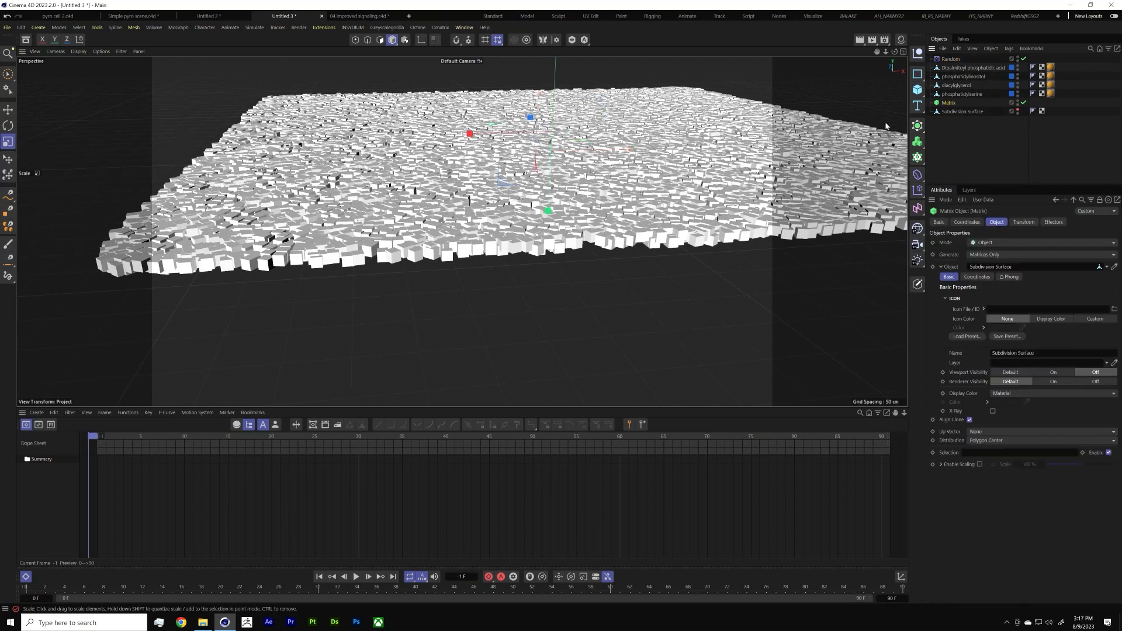
ctrl+click(959, 112)
ctrl+drag(959, 112, 953, 132)
click(953, 129)
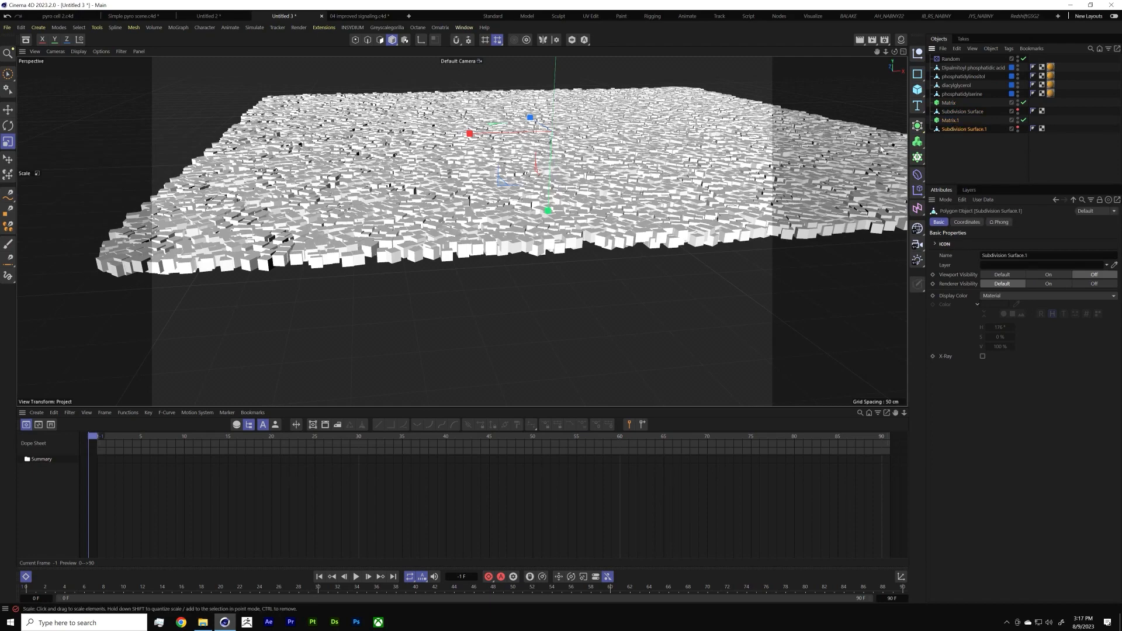
Step: Flip Subdivision Surface.1 upside down and move it slightly below the original to form the second membrane layer
key(r)
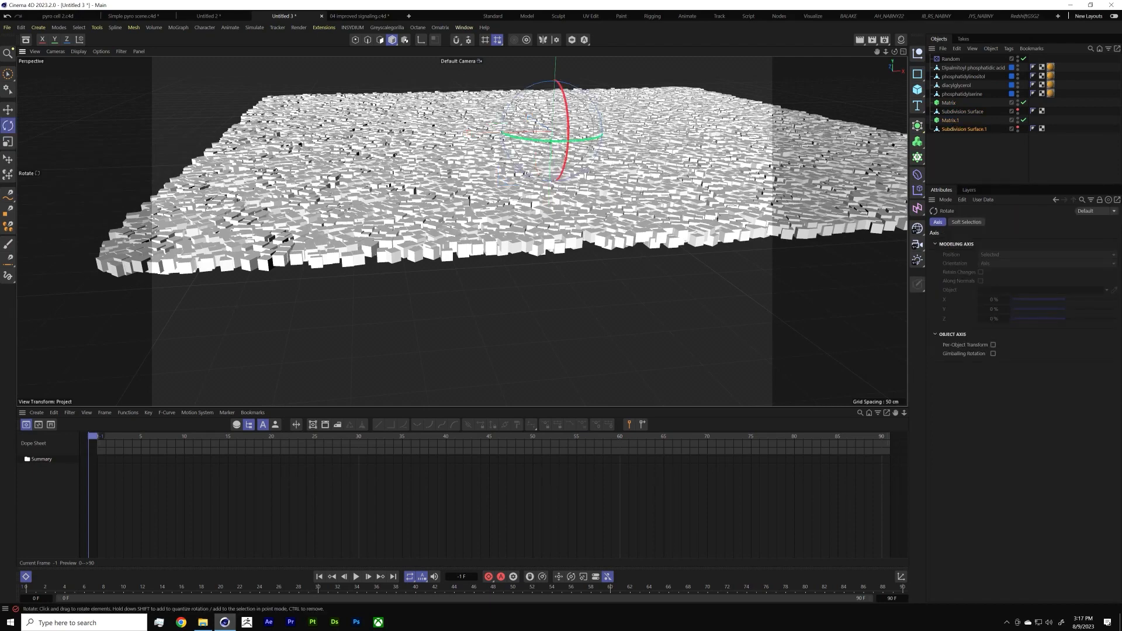
drag(513, 105, 506, 202)
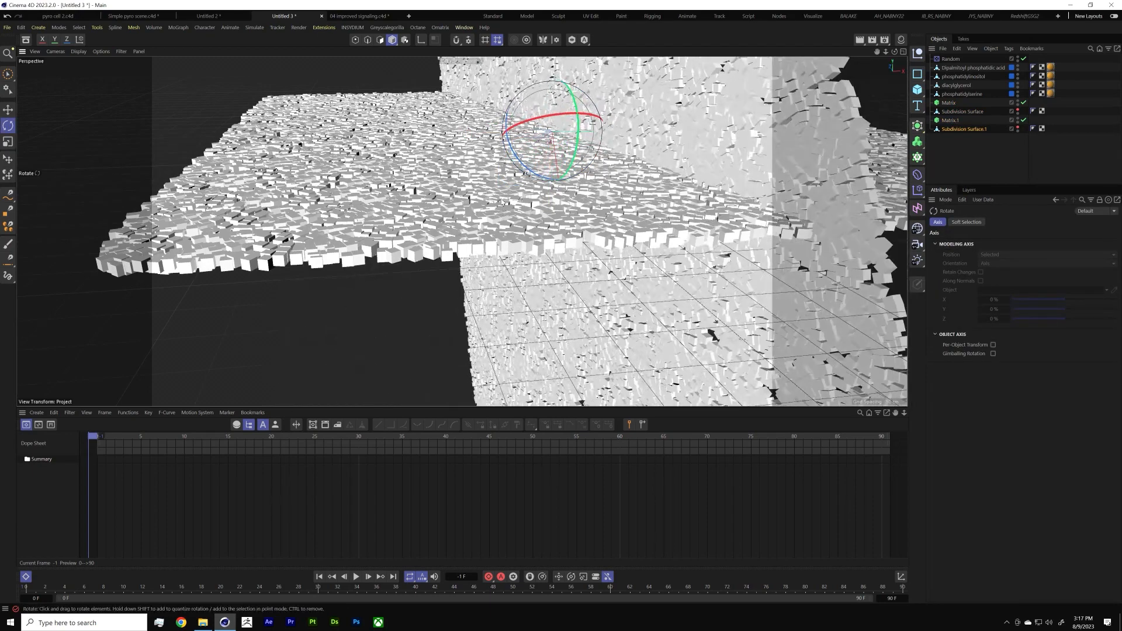
key(ctrl+z)
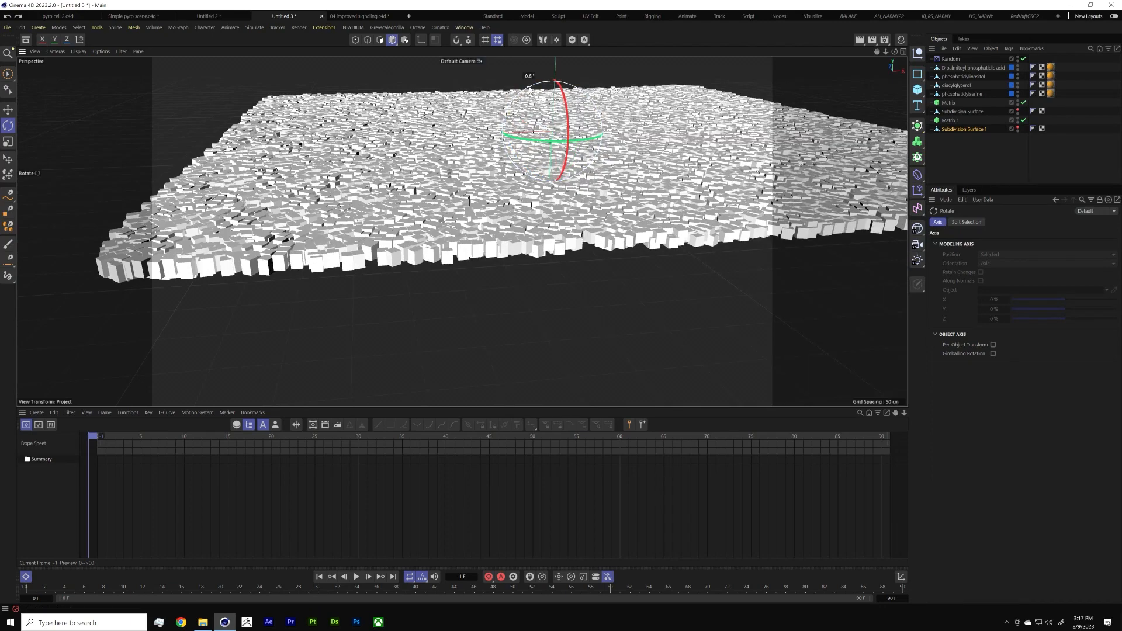
drag(530, 87, 634, 291)
key(e)
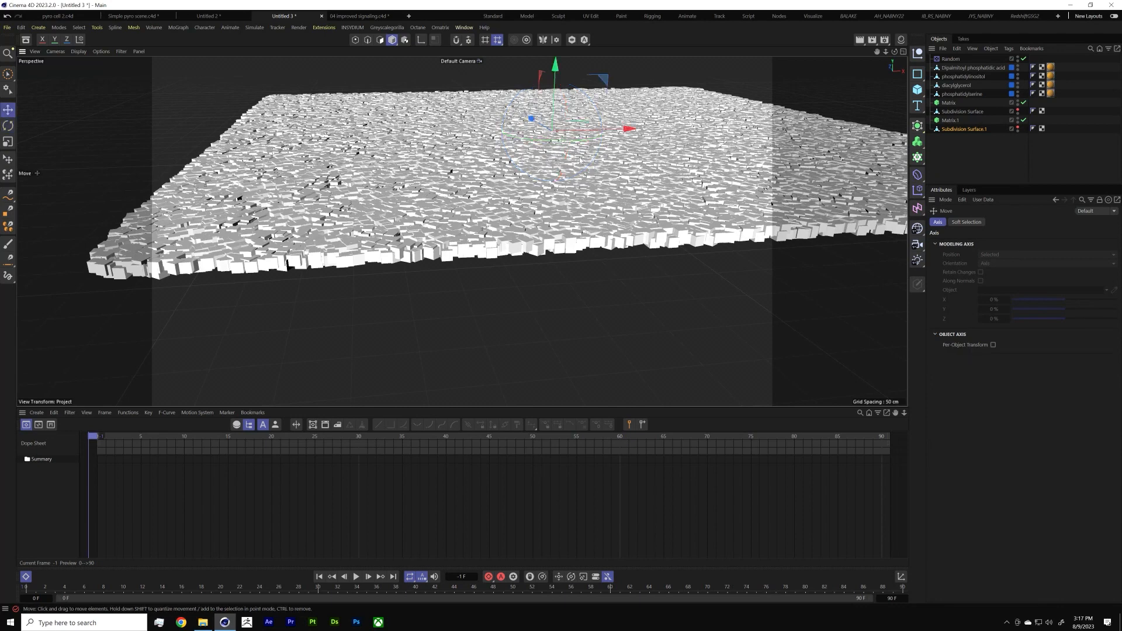
drag(559, 60, 607, 69)
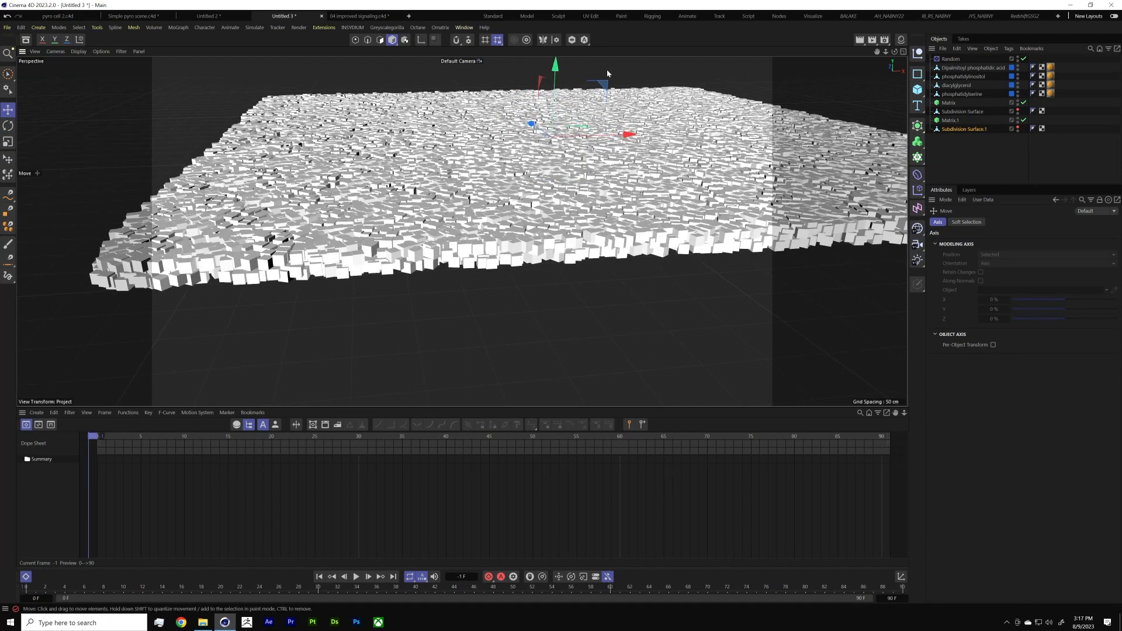
click(953, 149)
Step: Reorder the original Matrix below the Subdivision Surface so that it sits directly above Matrix.1
drag(952, 105, 952, 117)
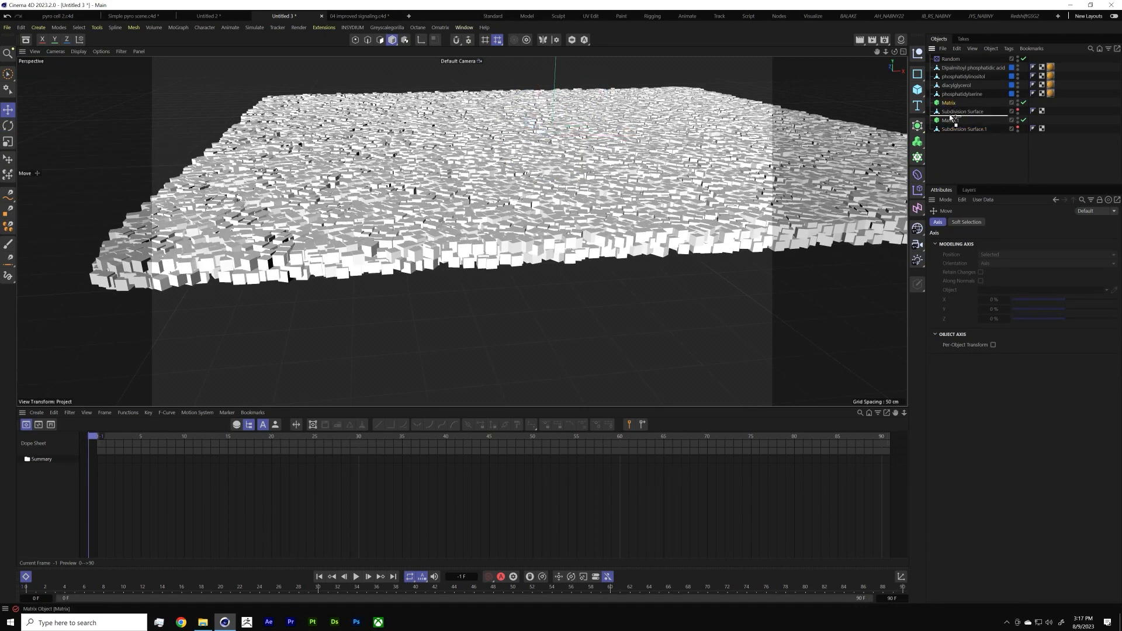
right_click(952, 119)
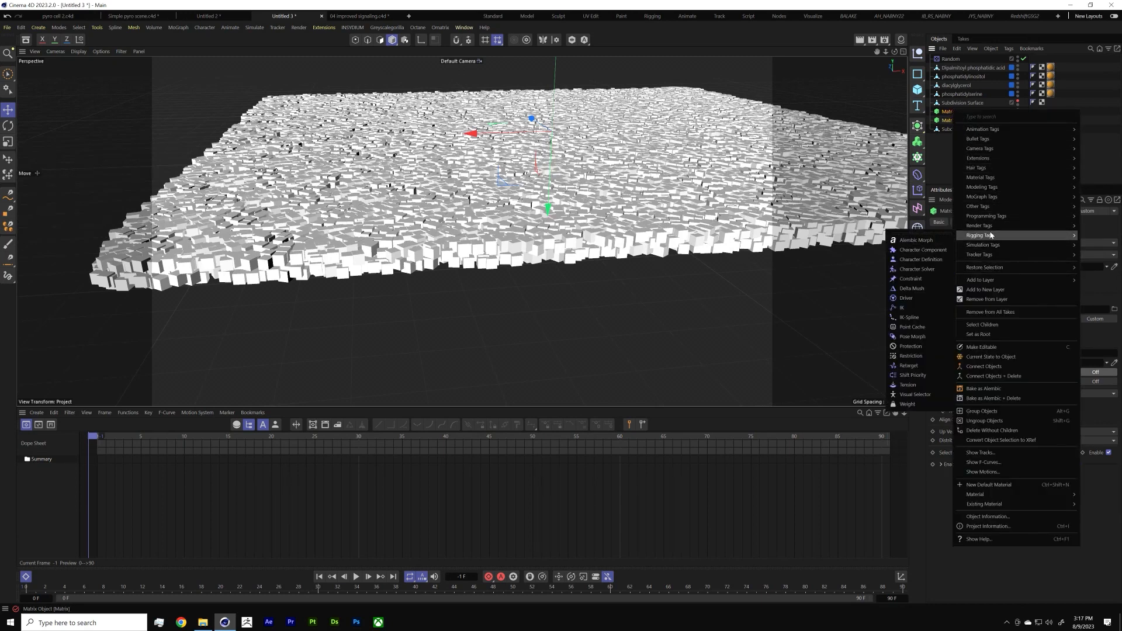
click(948, 170)
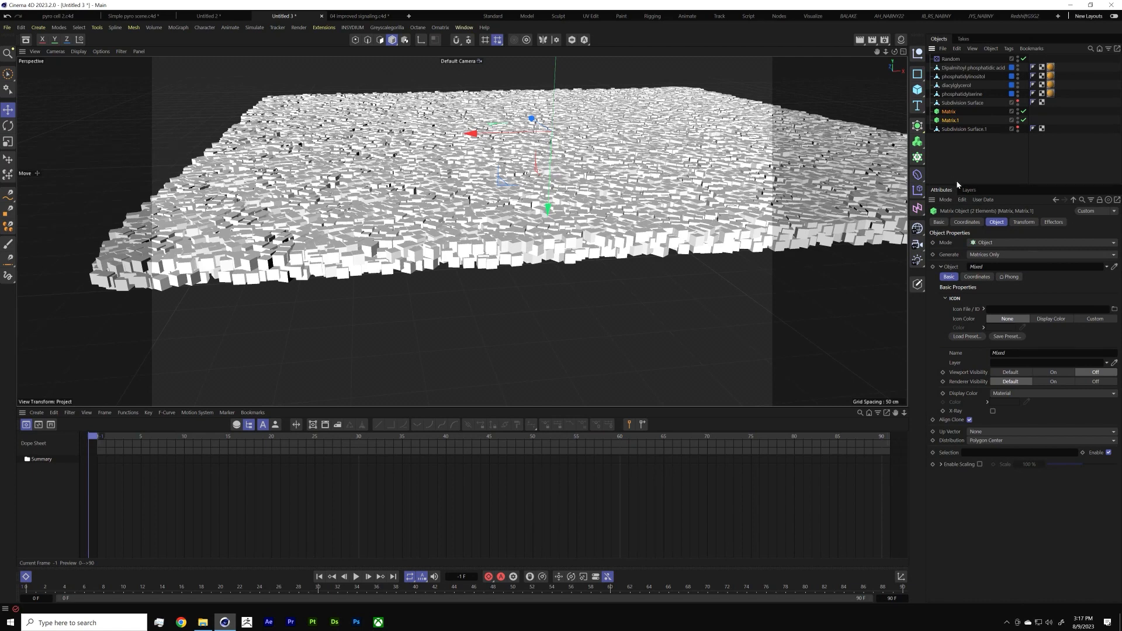
Step: Change the project's renderer to Redshift in the render settings
key(ctrl+b)
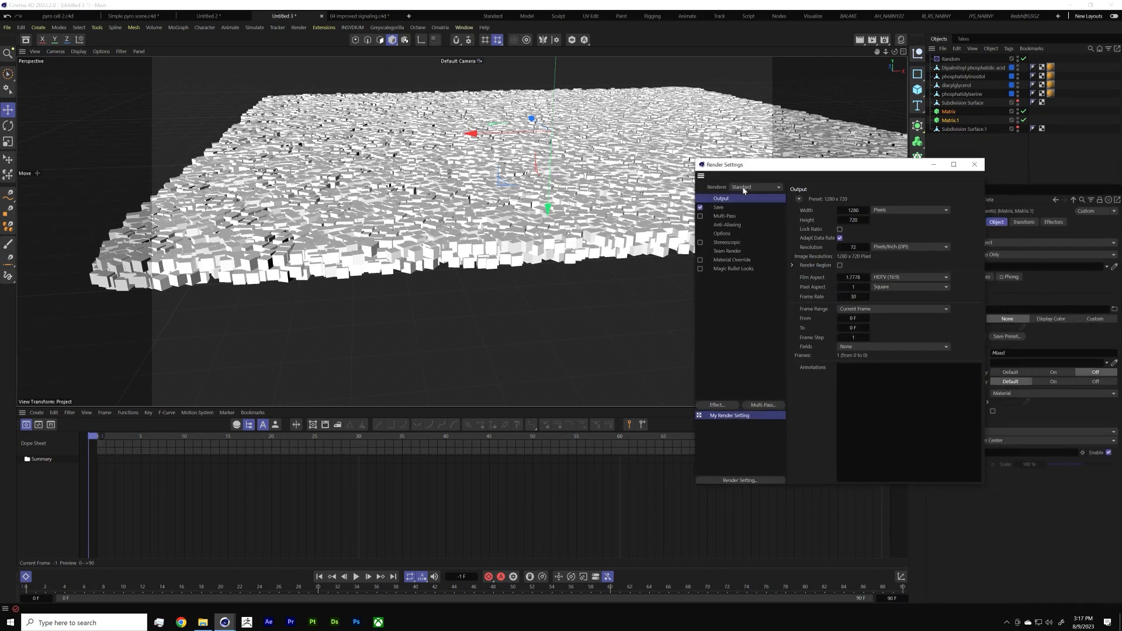
click(744, 189)
click(761, 199)
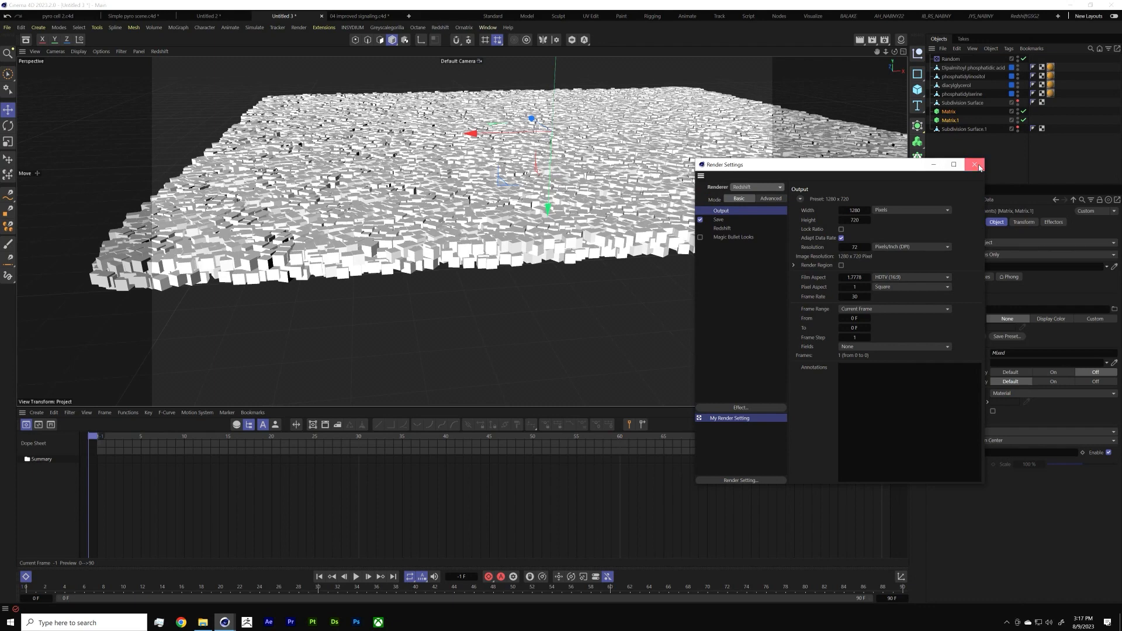
click(979, 166)
Step: Add an RS Object render tag to both Matrix and Matrix.1
right_click(955, 110)
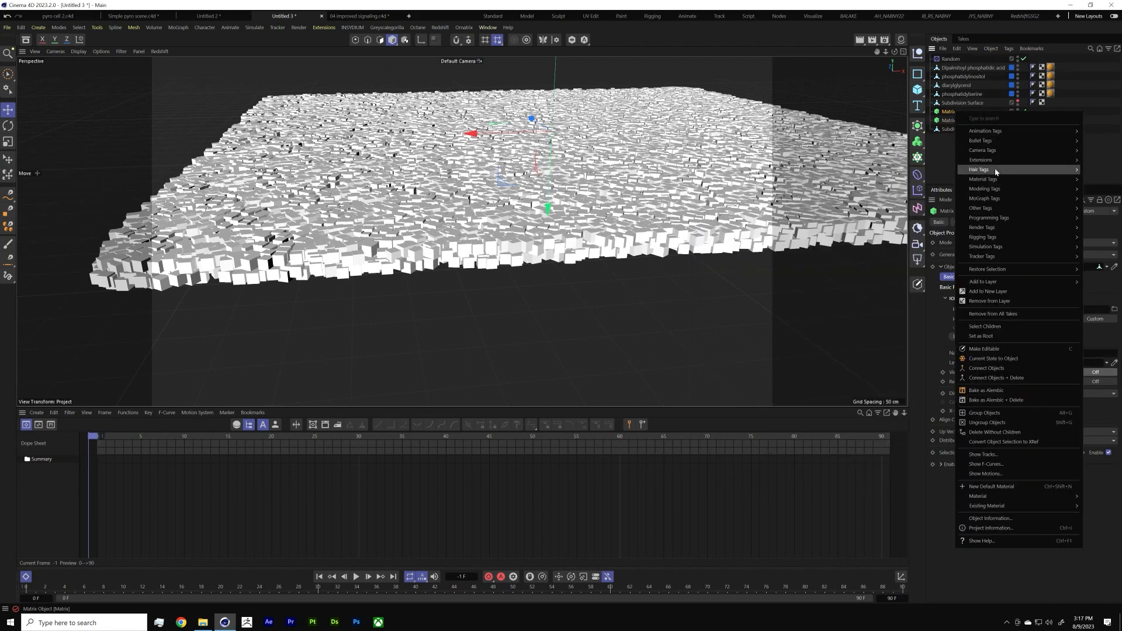
mouse_move(1000, 233)
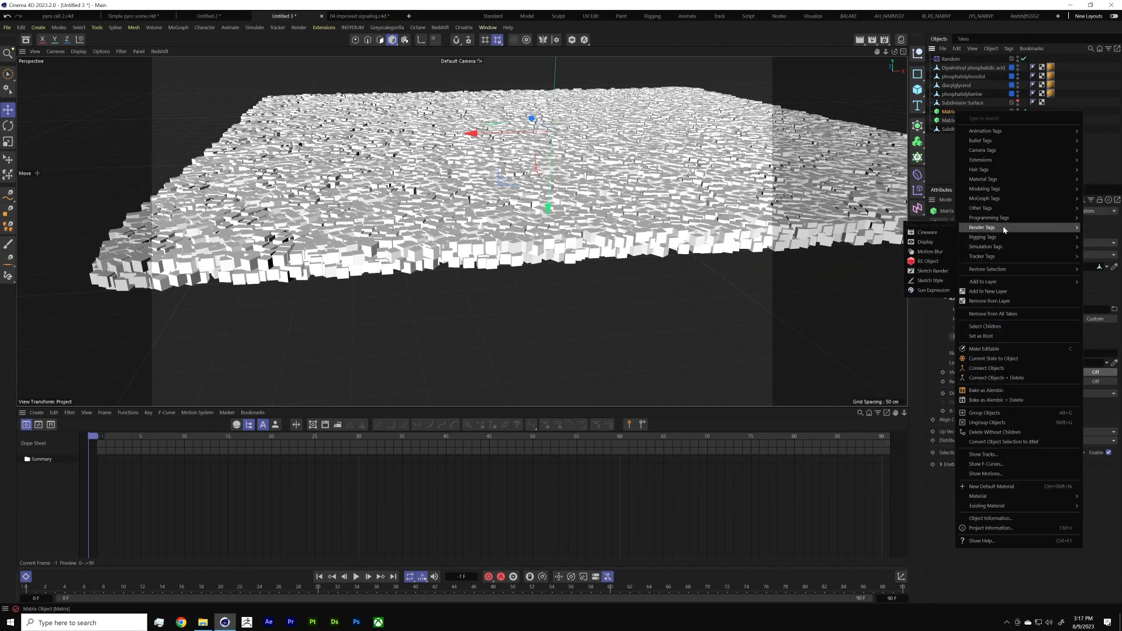
click(931, 261)
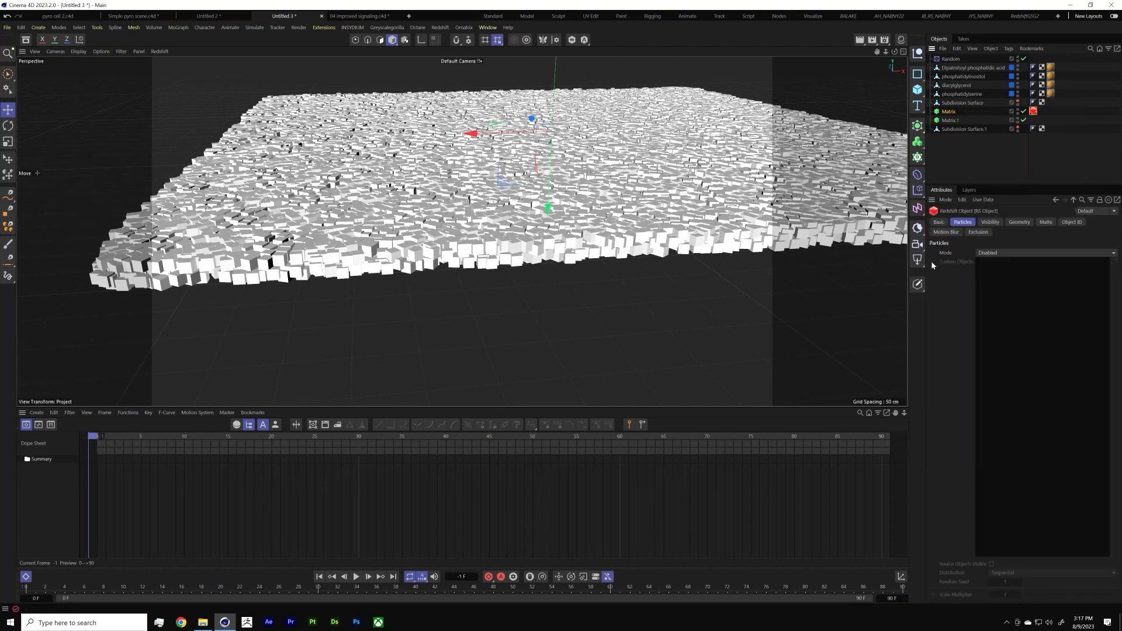
click(952, 121)
right_click(953, 121)
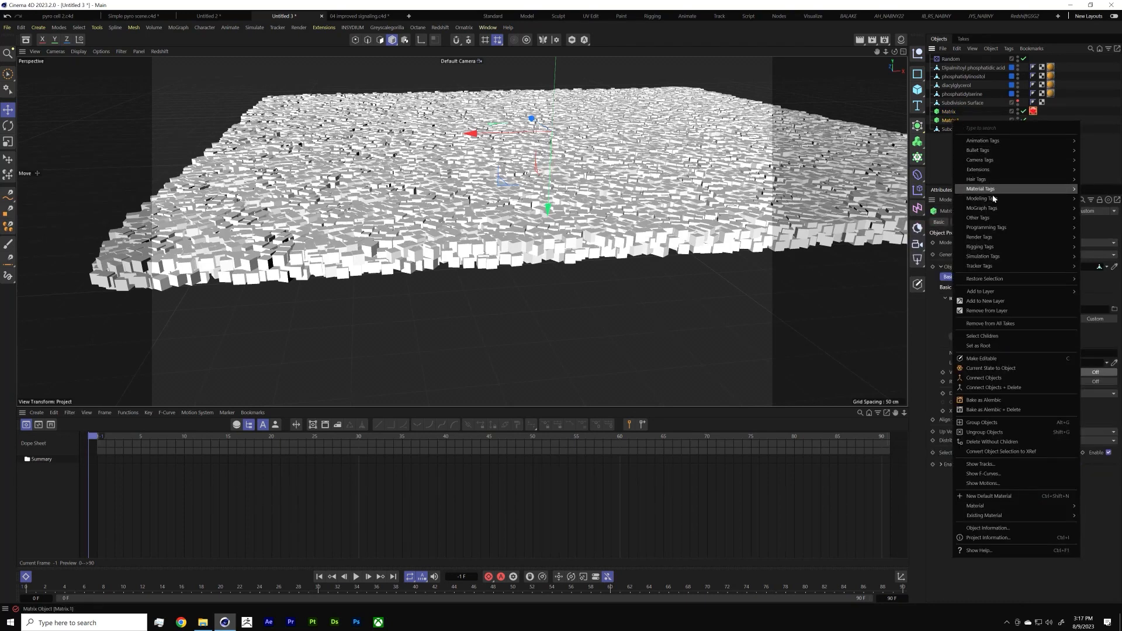
mouse_move(988, 237)
click(932, 261)
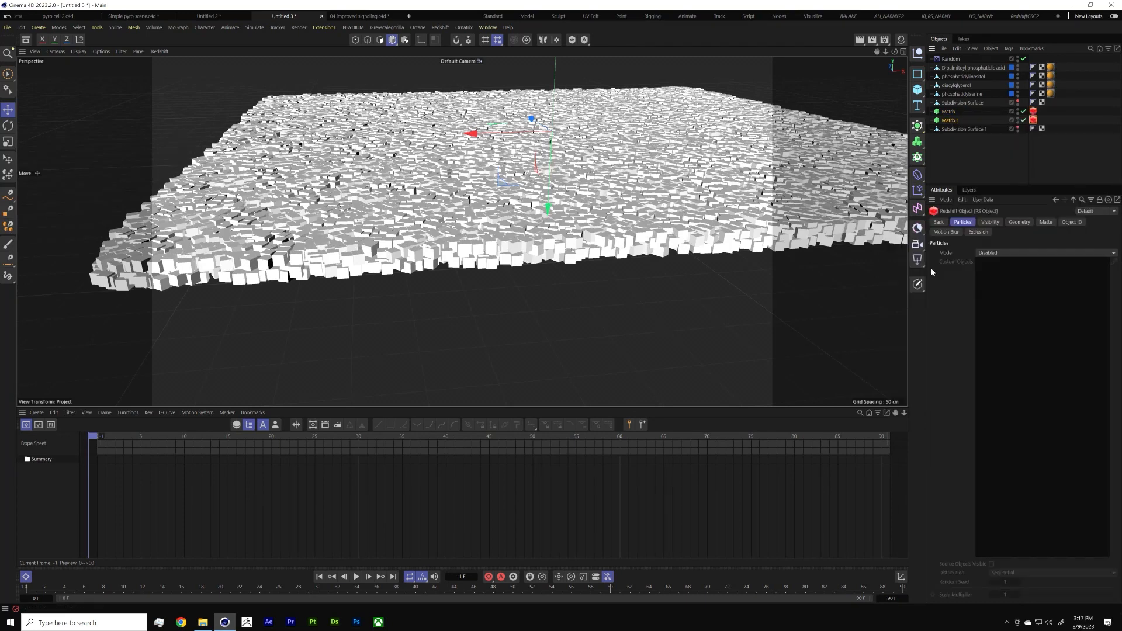
Step: Set the particle mode of the original Matrix's RS Object tag to Custom Objects
click(1033, 111)
click(988, 253)
click(994, 262)
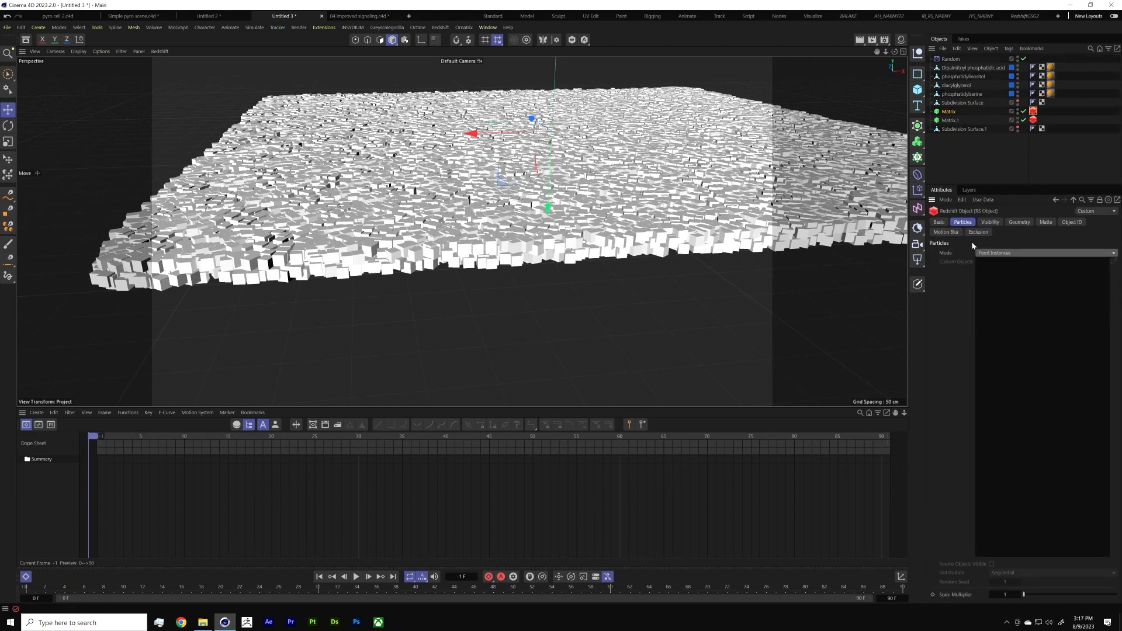
click(990, 255)
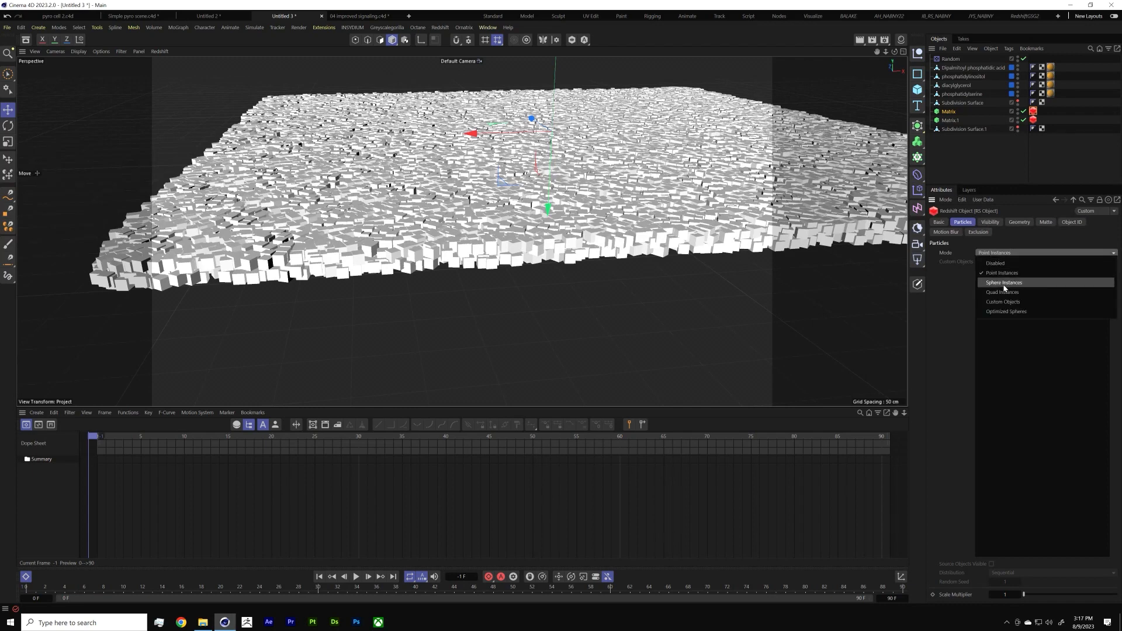
click(1012, 303)
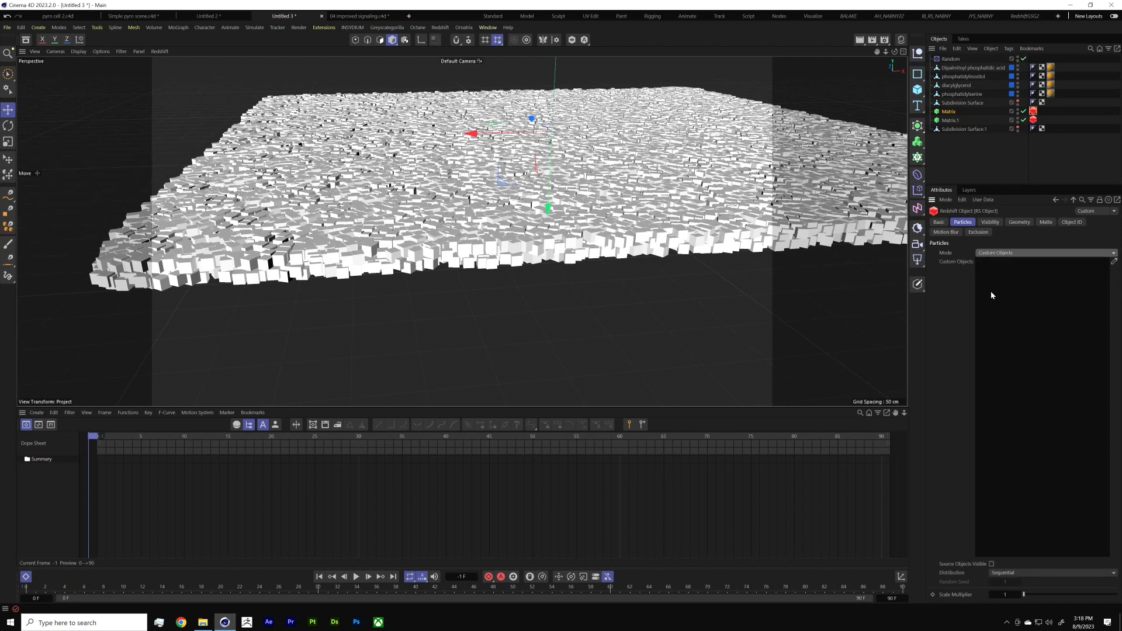
Step: Add Dipalmitoyl phosphatidic acid, phosphatidylinositol, diacylglycerol and phosphatidylserine as custom objects in the original Matrix's RS Object tag
click(962, 68)
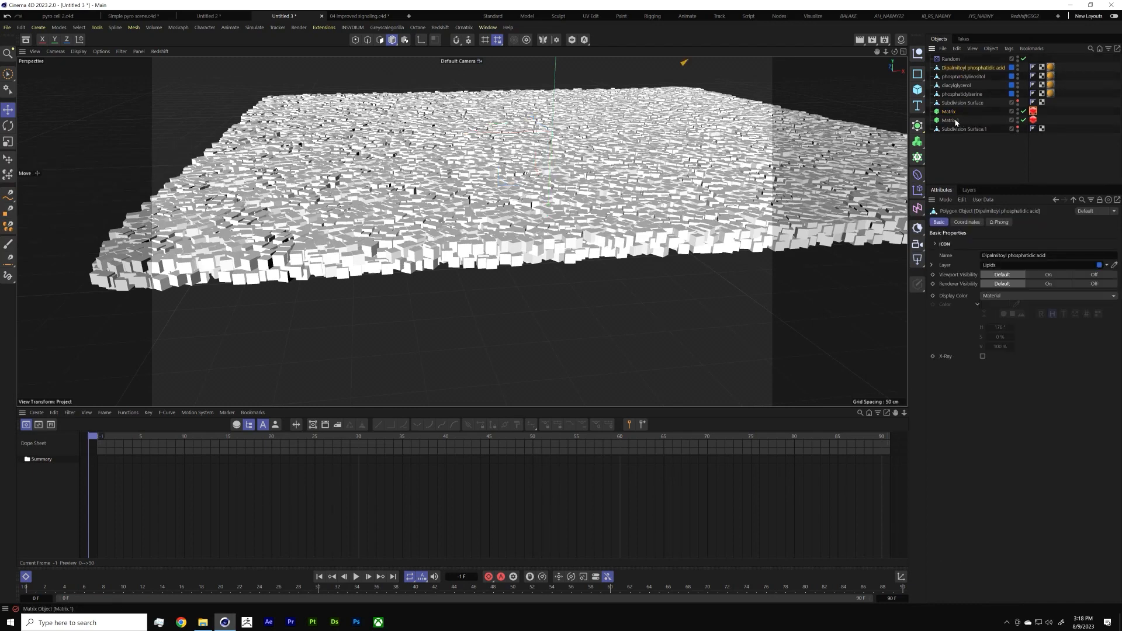
click(1032, 111)
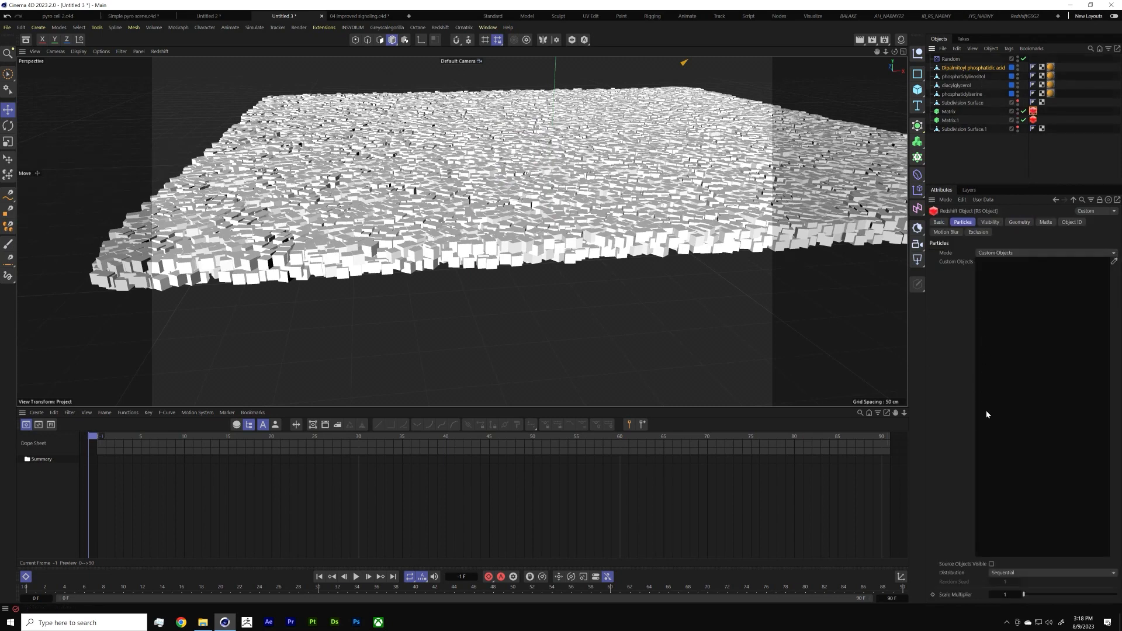
click(1114, 262)
click(957, 69)
click(957, 77)
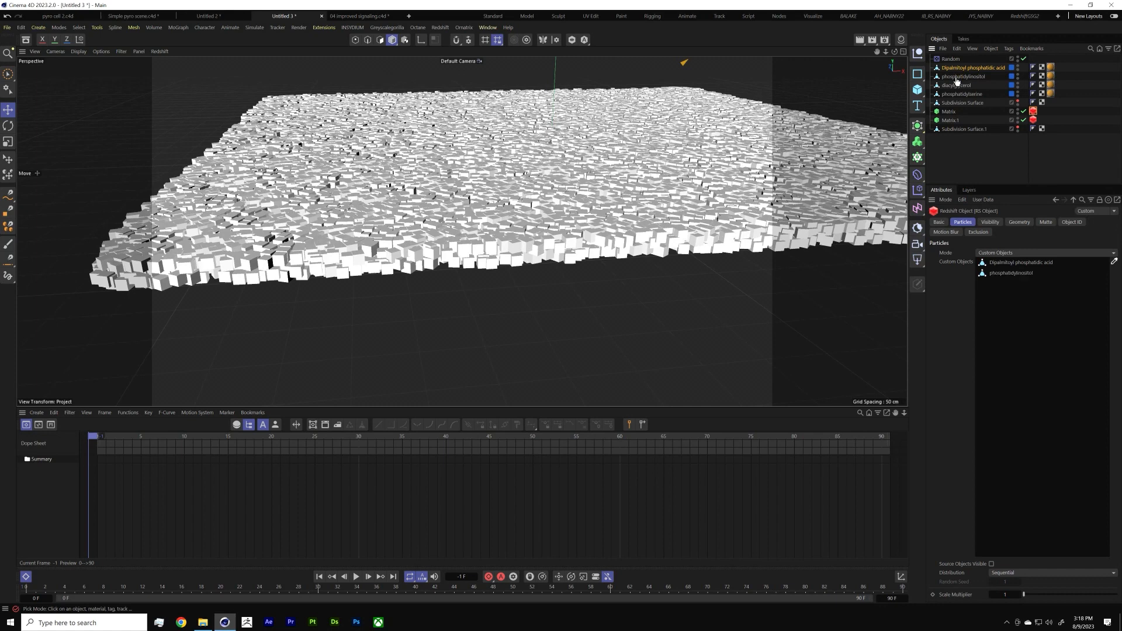
click(958, 86)
click(962, 95)
key(Escape)
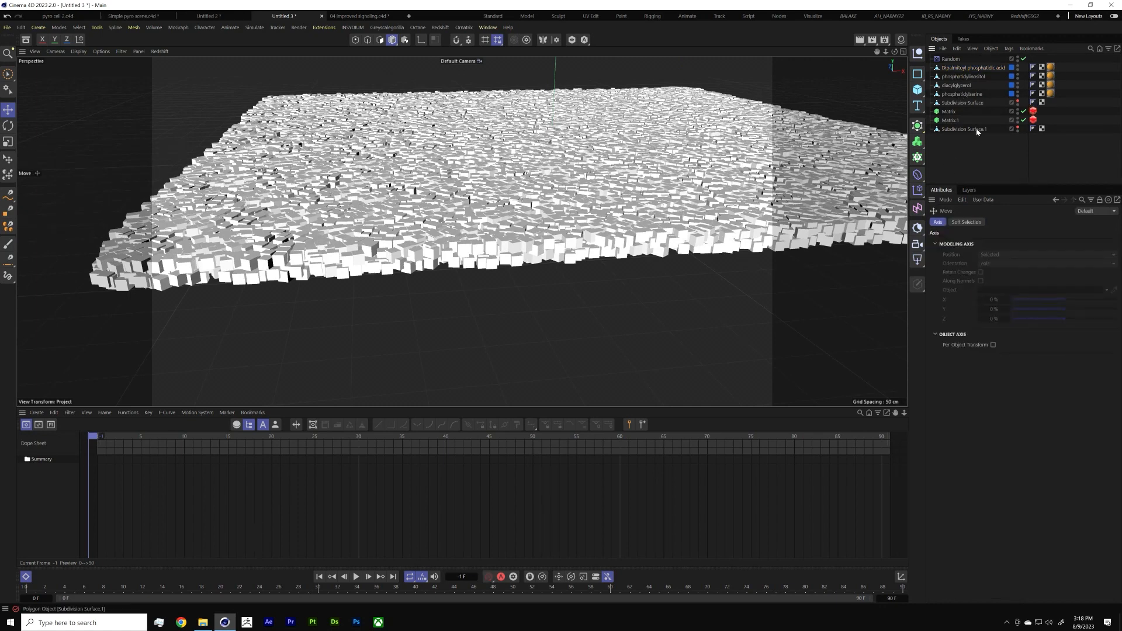
Step: Copy the original Matrix's configured RS Object tag onto Matrix.1, replacing its existing tag, and clear the selection
click(1034, 112)
ctrl+drag(1051, 125, 1036, 119)
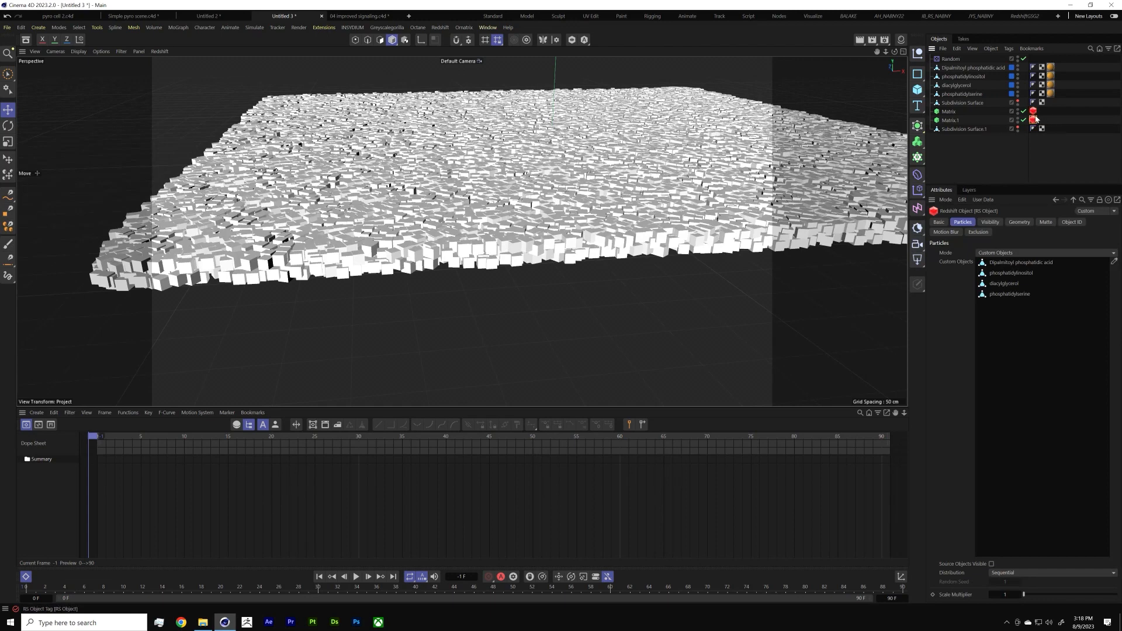
click(956, 168)
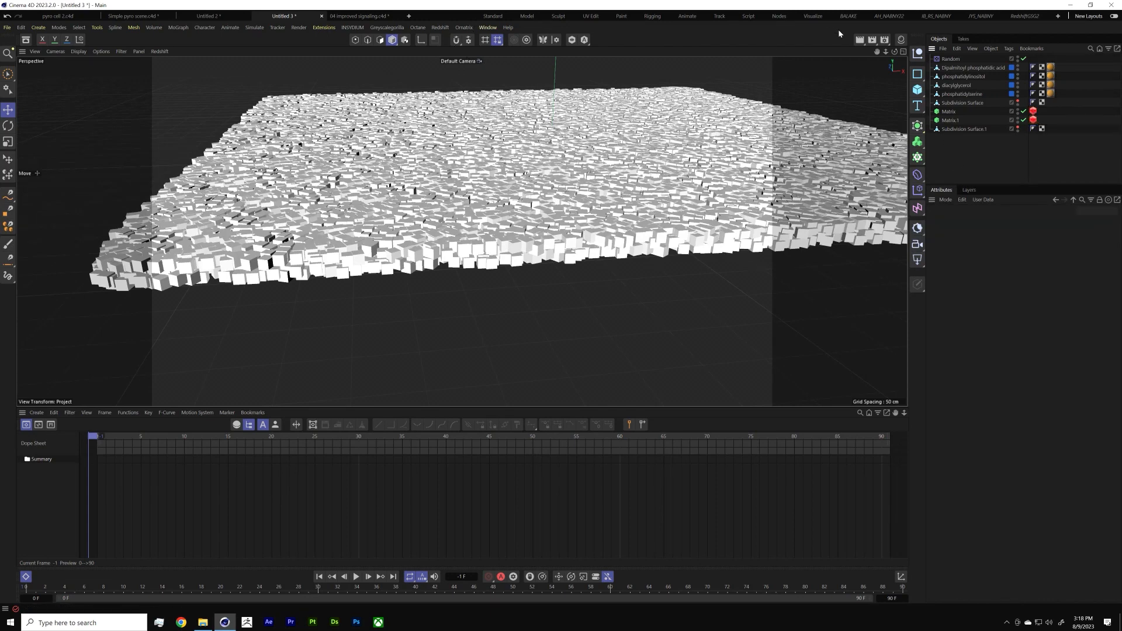
Step: Test-render the membrane in the Picture Viewer, stop the render early and close the viewer
click(872, 39)
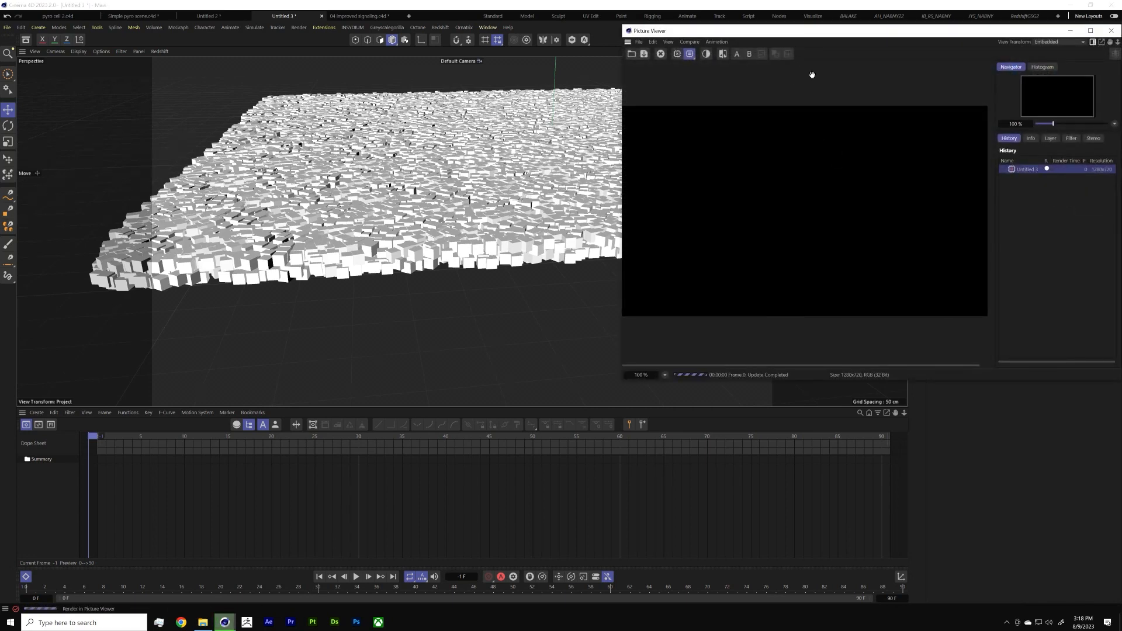
click(1112, 30)
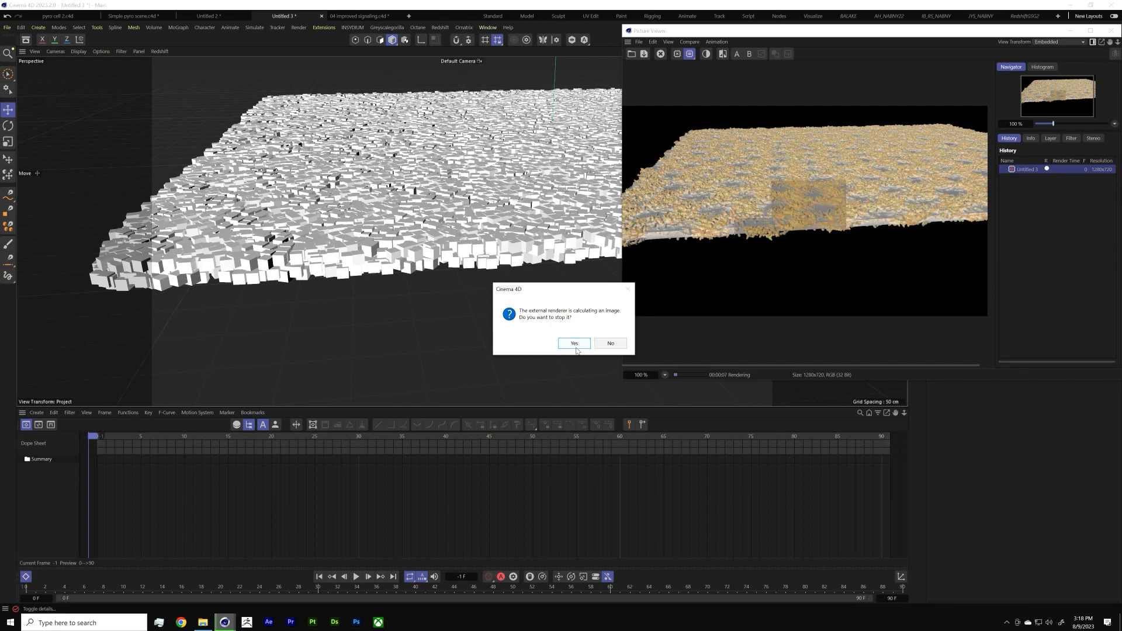
click(575, 344)
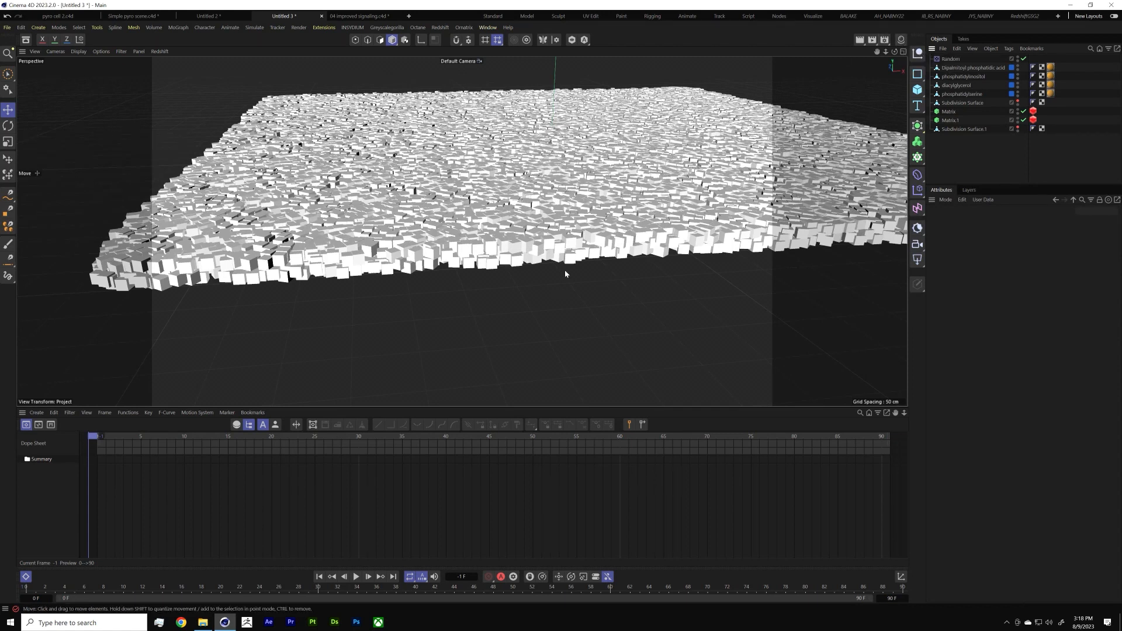
Step: Open the Redshift RenderView, start an interactive render, and show the membrane's edge closer up
click(437, 27)
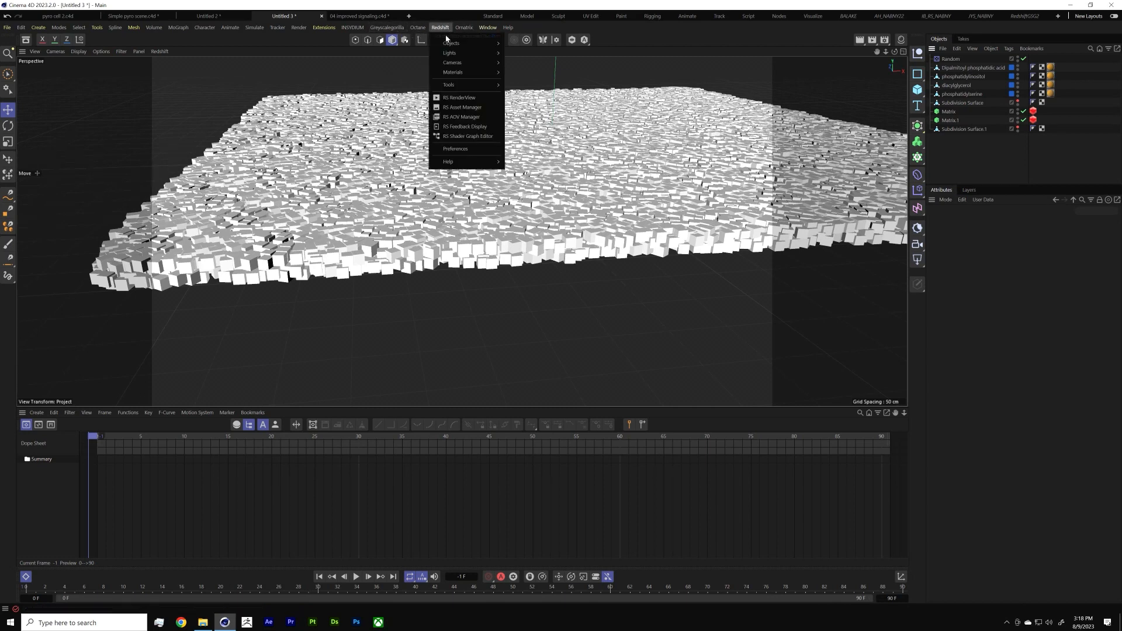
click(476, 100)
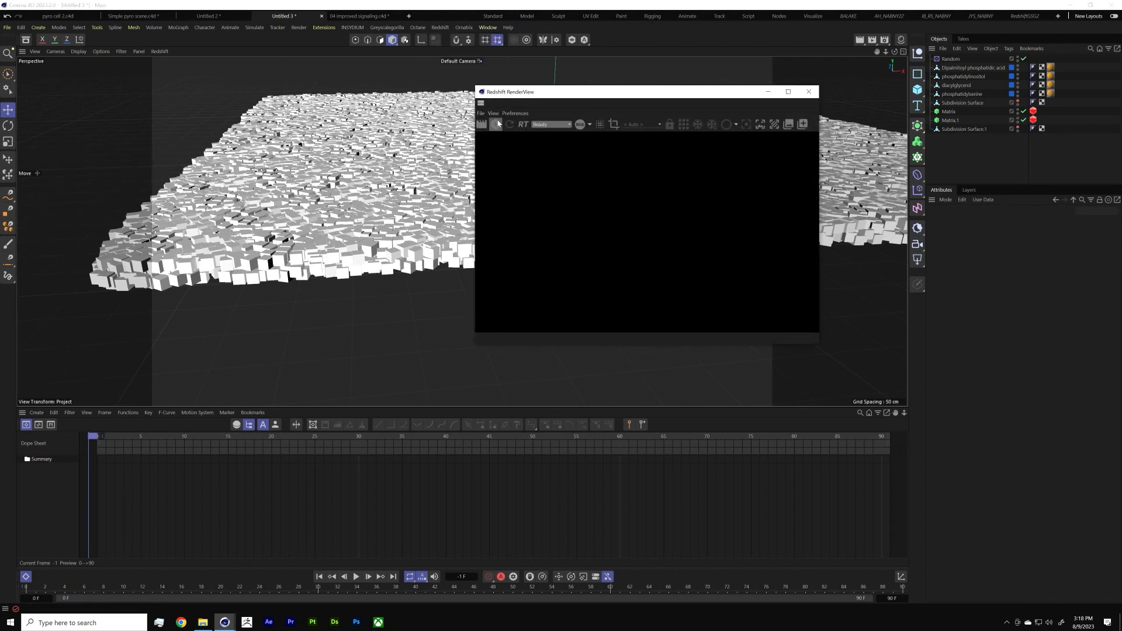
click(496, 124)
drag(654, 102, 460, 167)
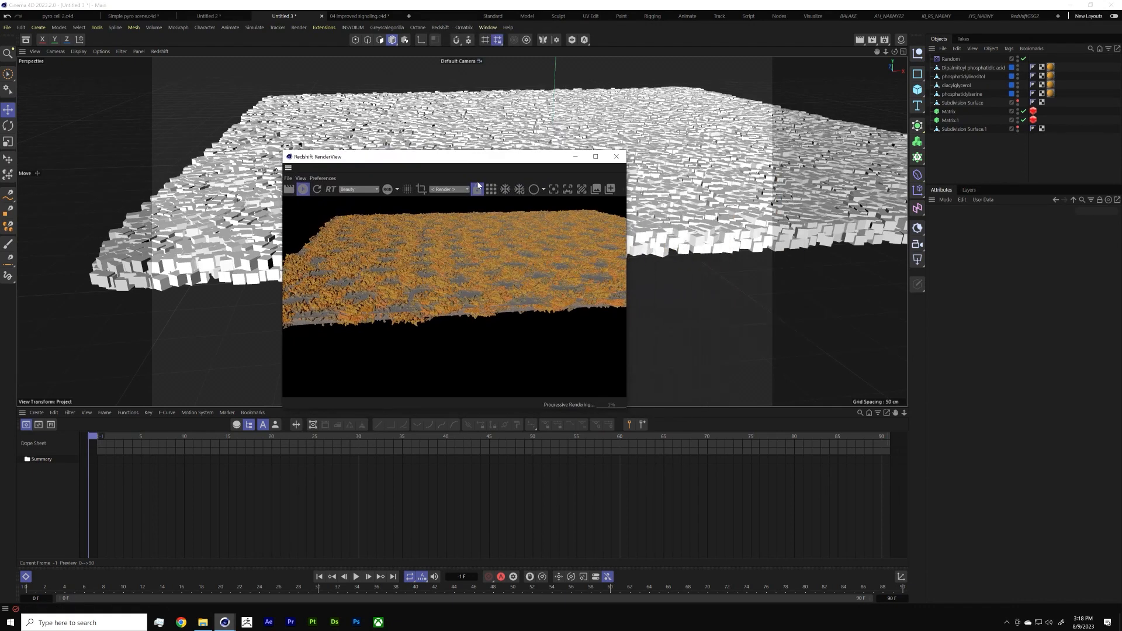
scroll(698, 209, up, 6)
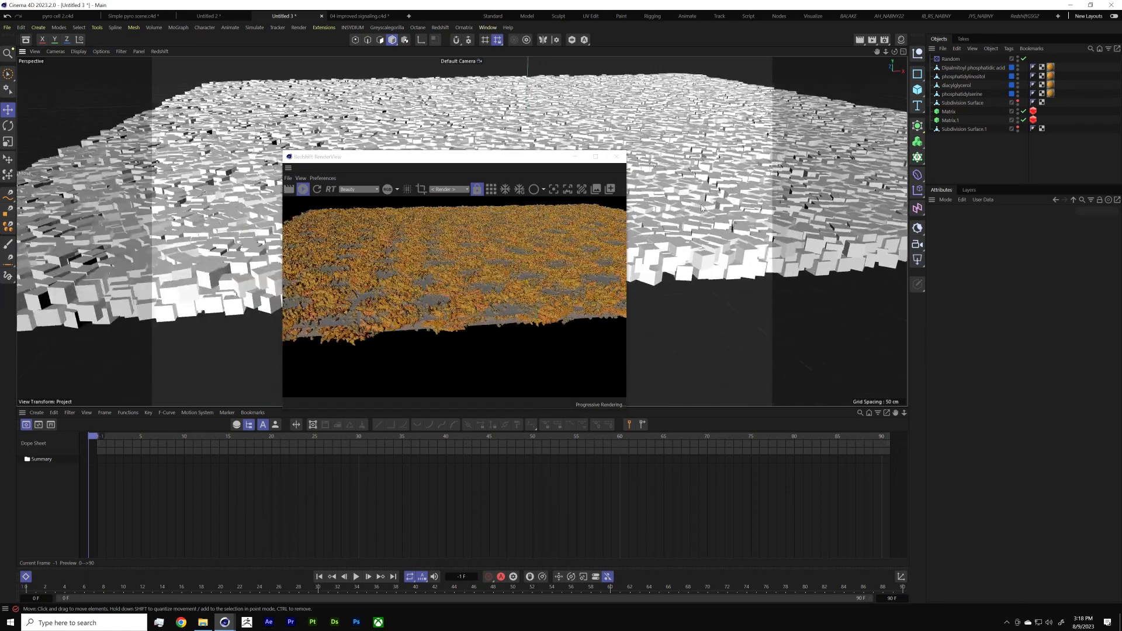
scroll(697, 209, up, 1)
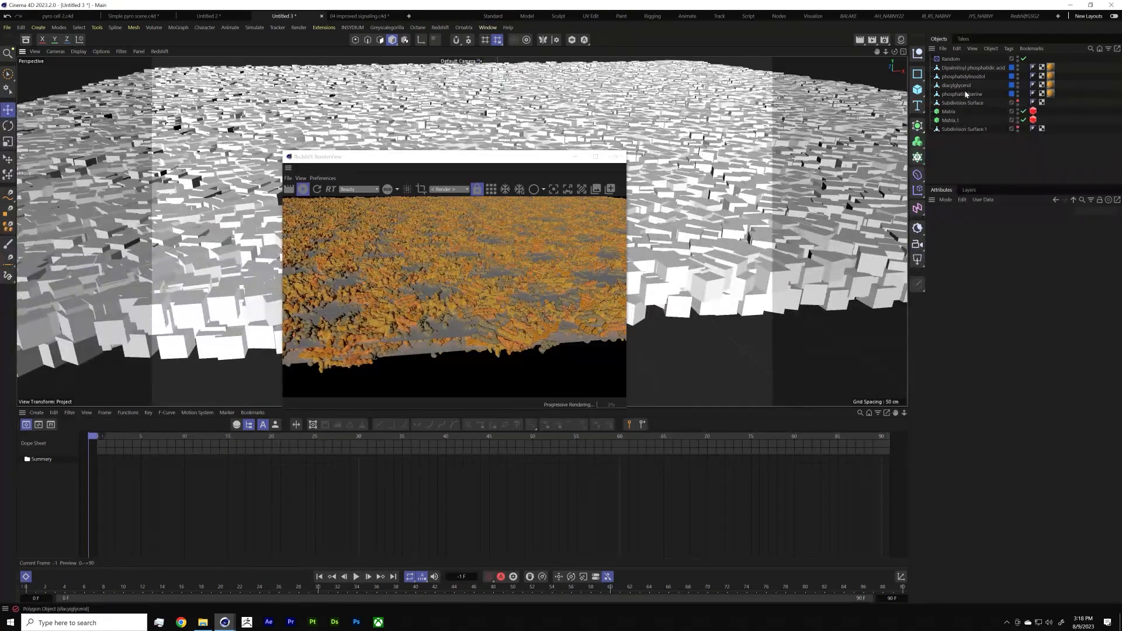
Step: Turn off renderer visibility for Subdivision Surface and Subdivision Surface.1
click(958, 130)
click(1019, 132)
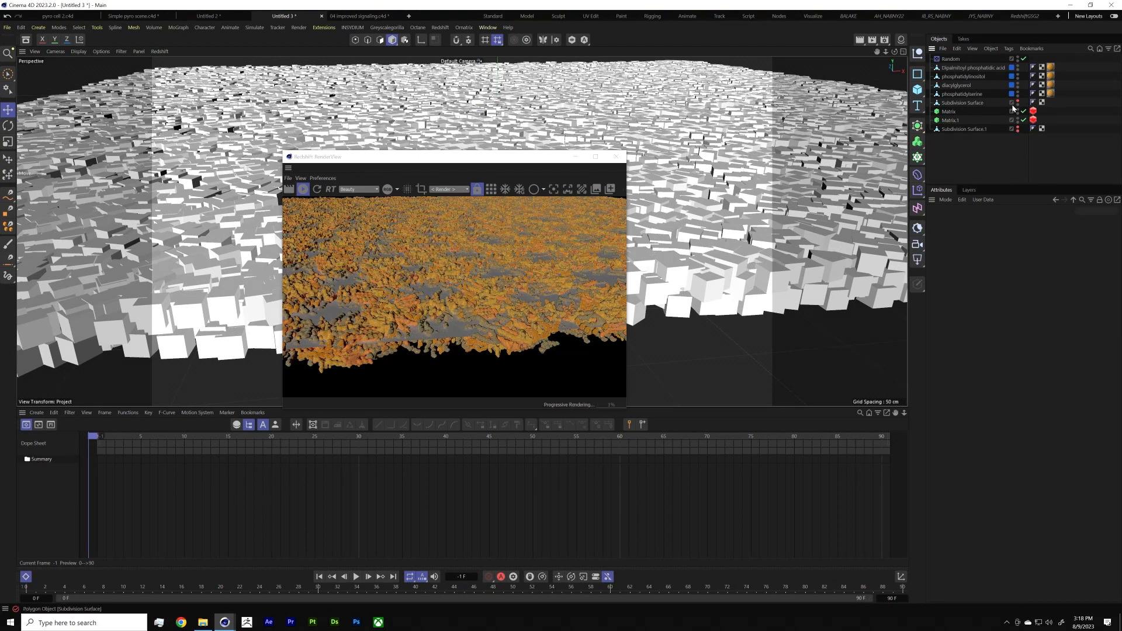
click(1018, 104)
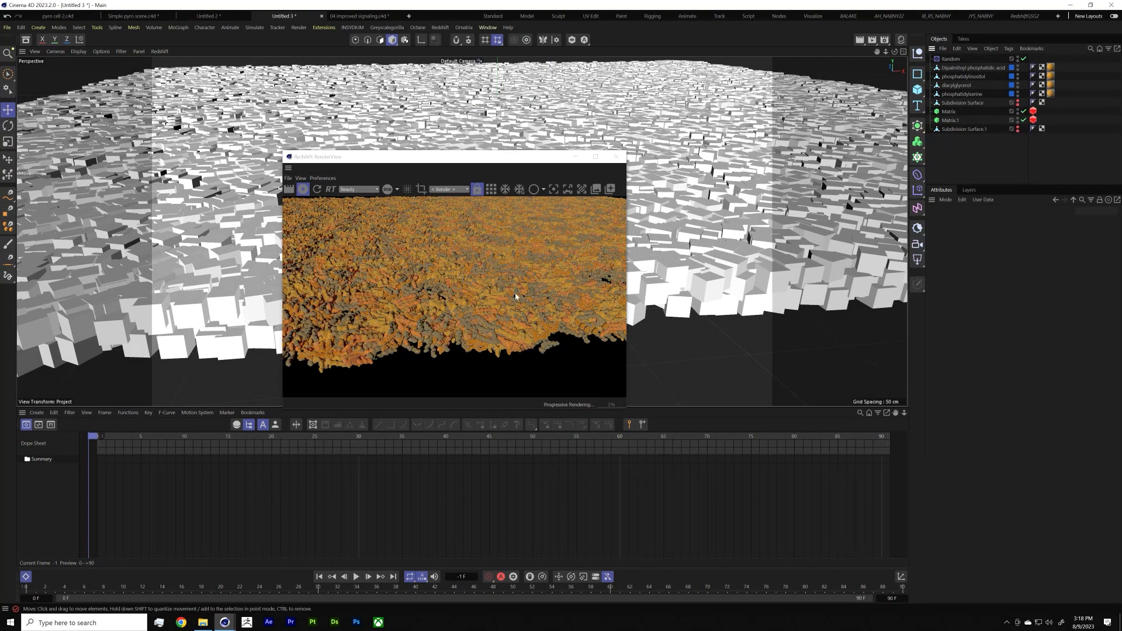
Step: Set the transform pitch rotation (R.P) of both Matrix and Matrix.1 to 90° and inspect the two layers from the side
click(966, 111)
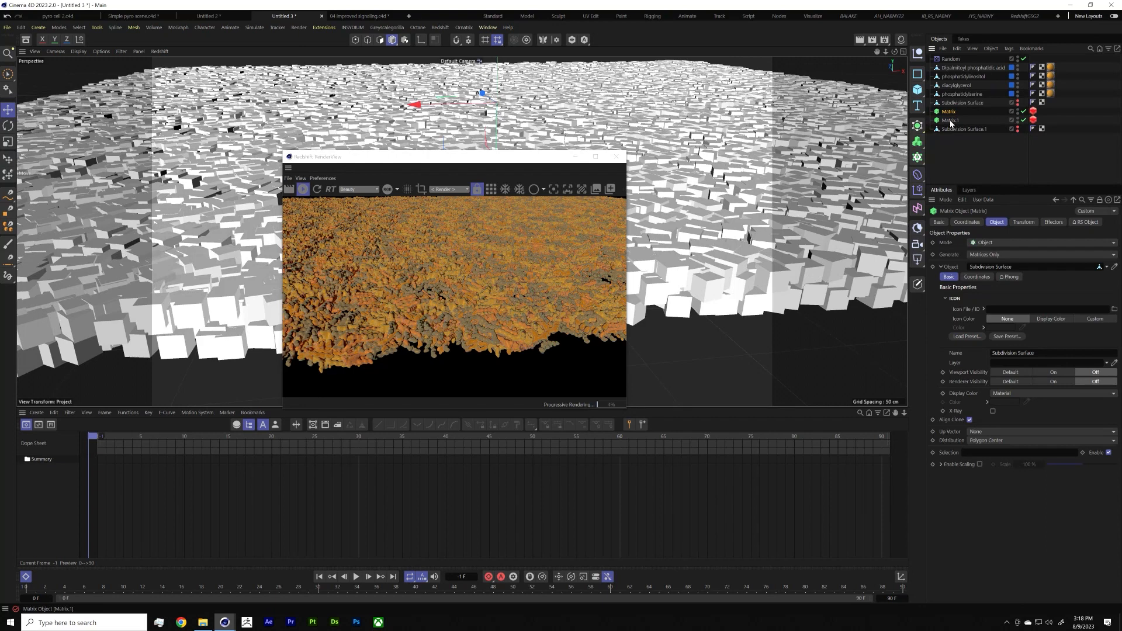
ctrl+click(951, 121)
click(1030, 224)
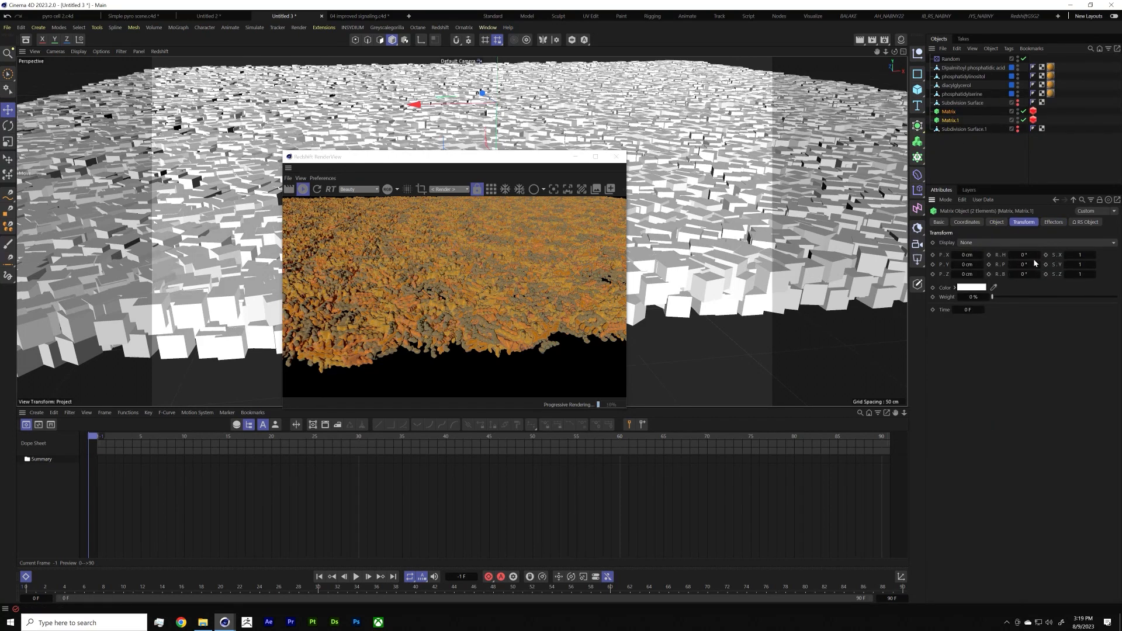
drag(1024, 255, 1067, 255)
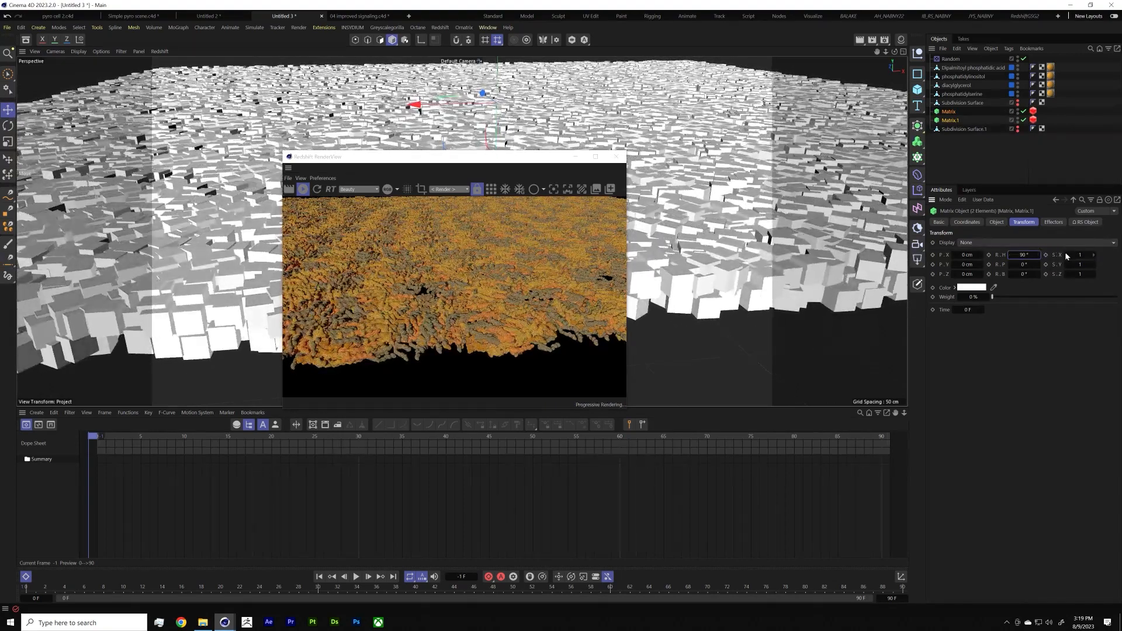
key(ctrl+z)
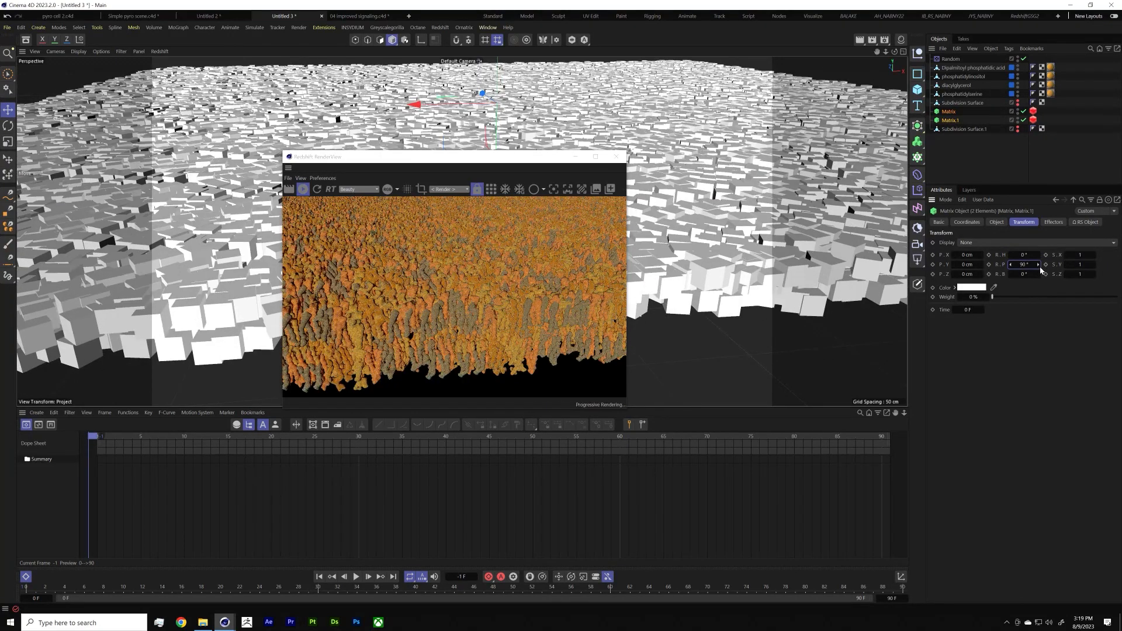
alt+drag(735, 240, 735, 265)
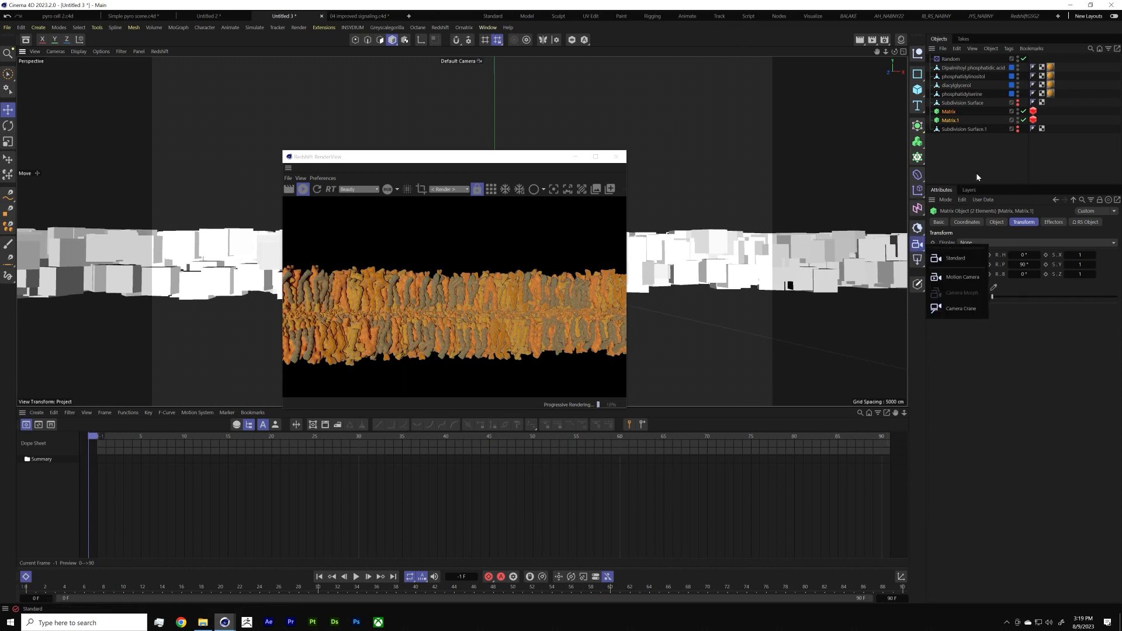
Step: Add an RS Area Light to the scene with nothing else selected
click(920, 284)
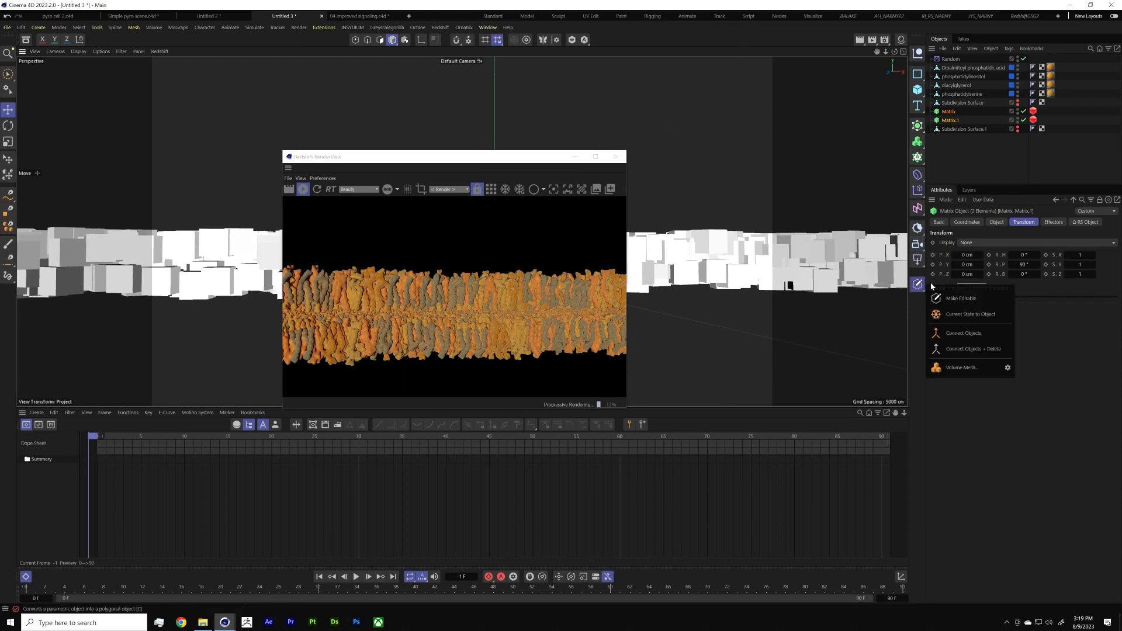
click(920, 229)
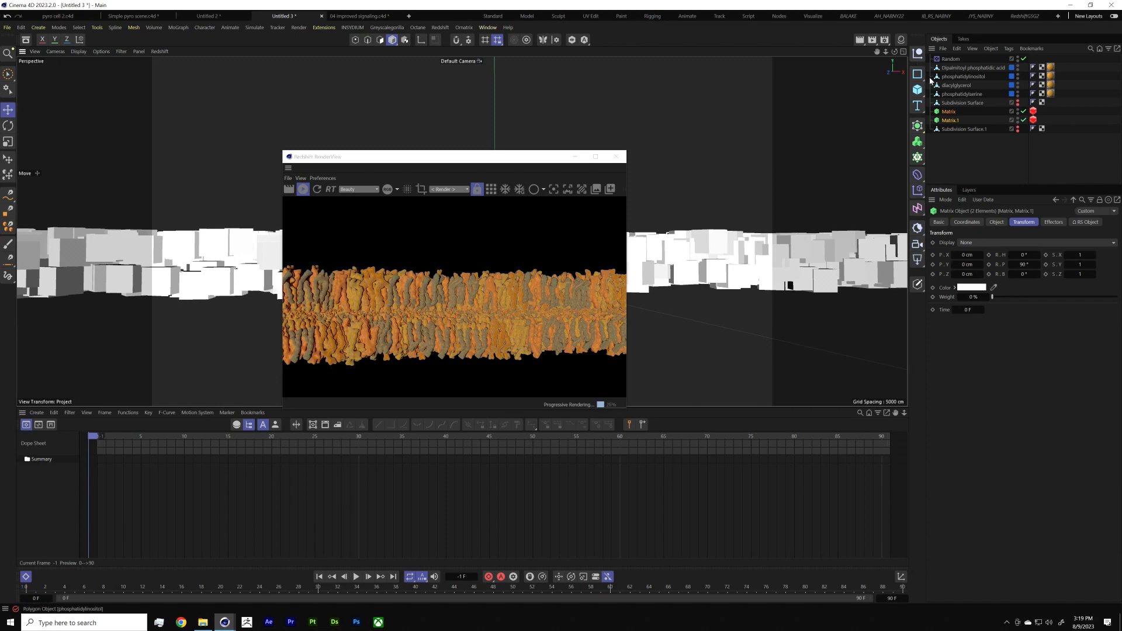
click(956, 142)
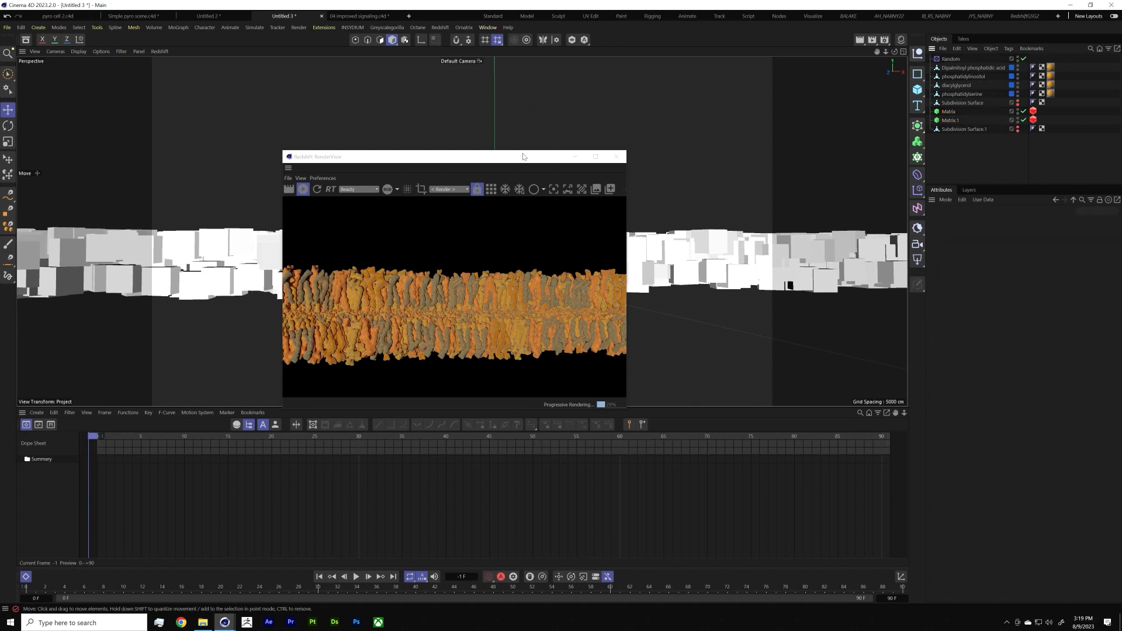
drag(521, 160, 767, 183)
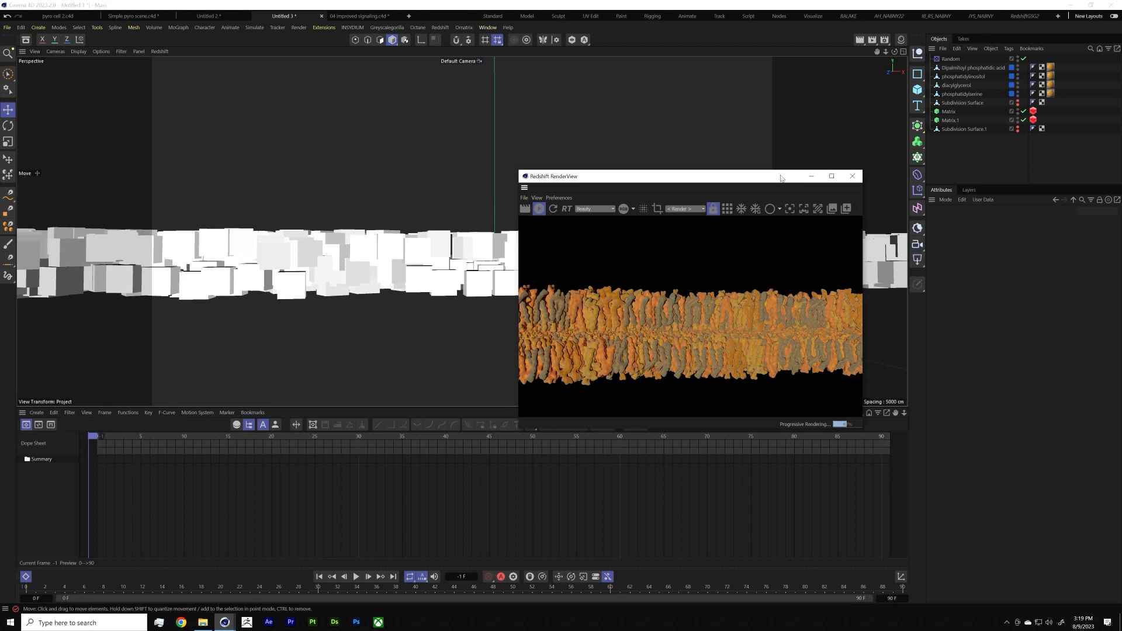
drag(718, 182, 523, 154)
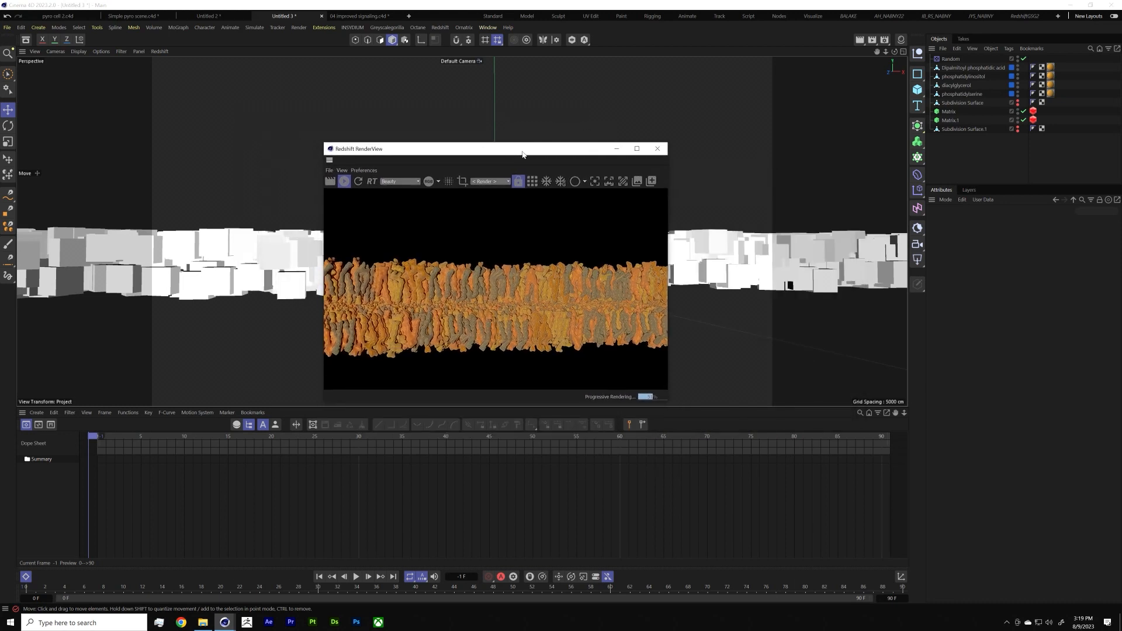
click(919, 260)
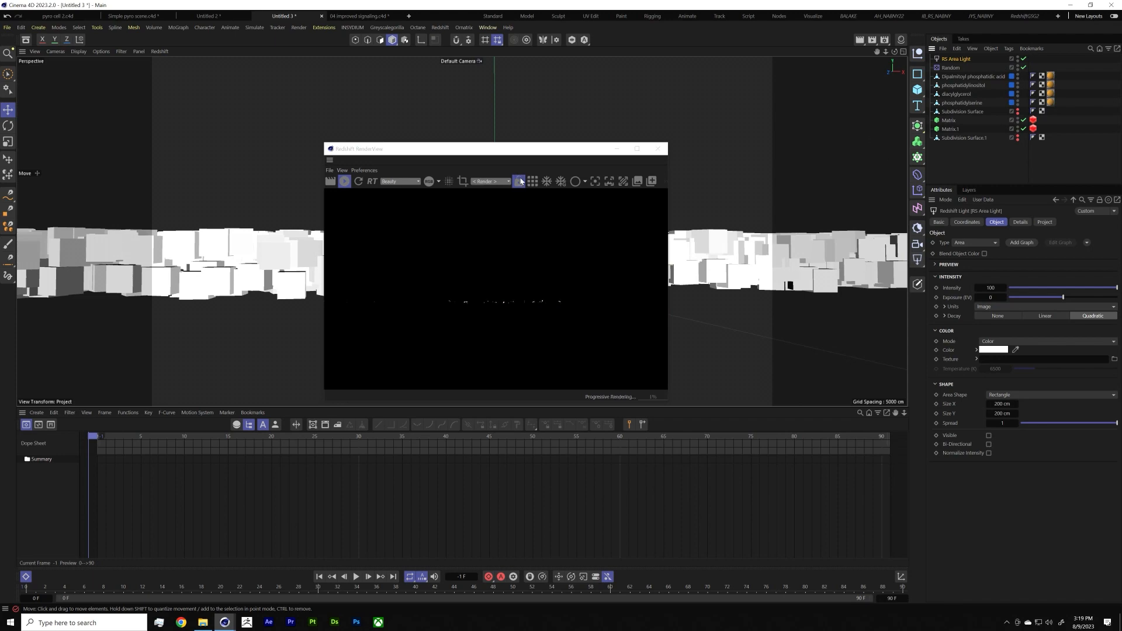
Step: Move the RS Area Light up above the membrane and shift the RenderView window clear of it
alt+drag(724, 260, 722, 308)
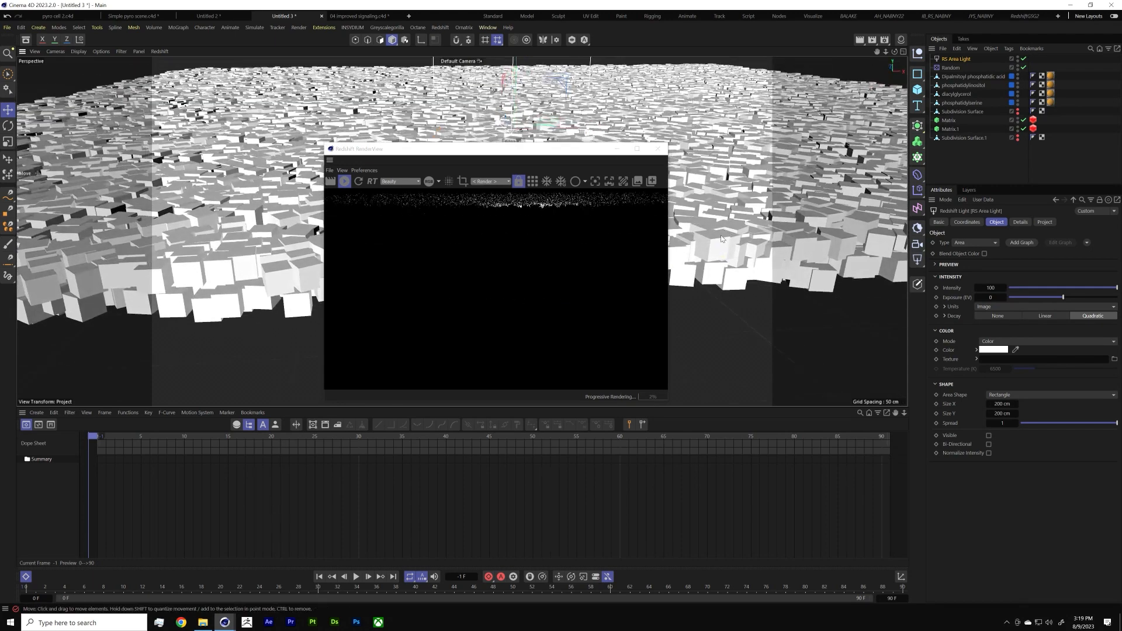
drag(514, 69, 556, 45)
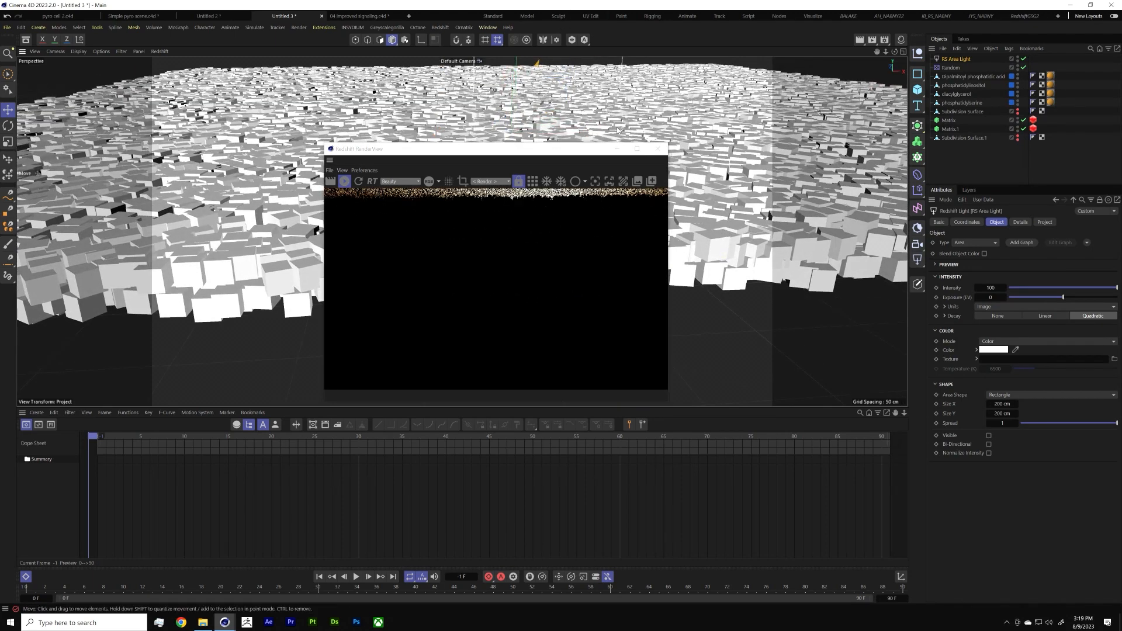
scroll(727, 176, down, 8)
drag(599, 150, 421, 150)
Step: Rotate the RS Area Light to face down onto the membrane, with its heading at 83° and its pitch at -93°
key(r)
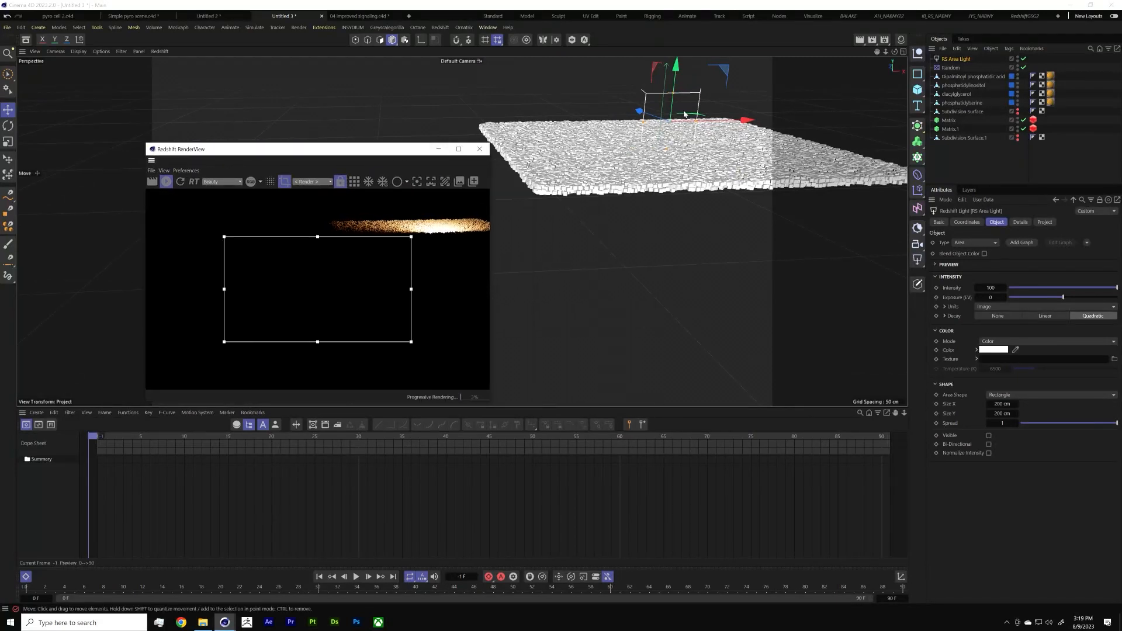
click(701, 116)
key(r)
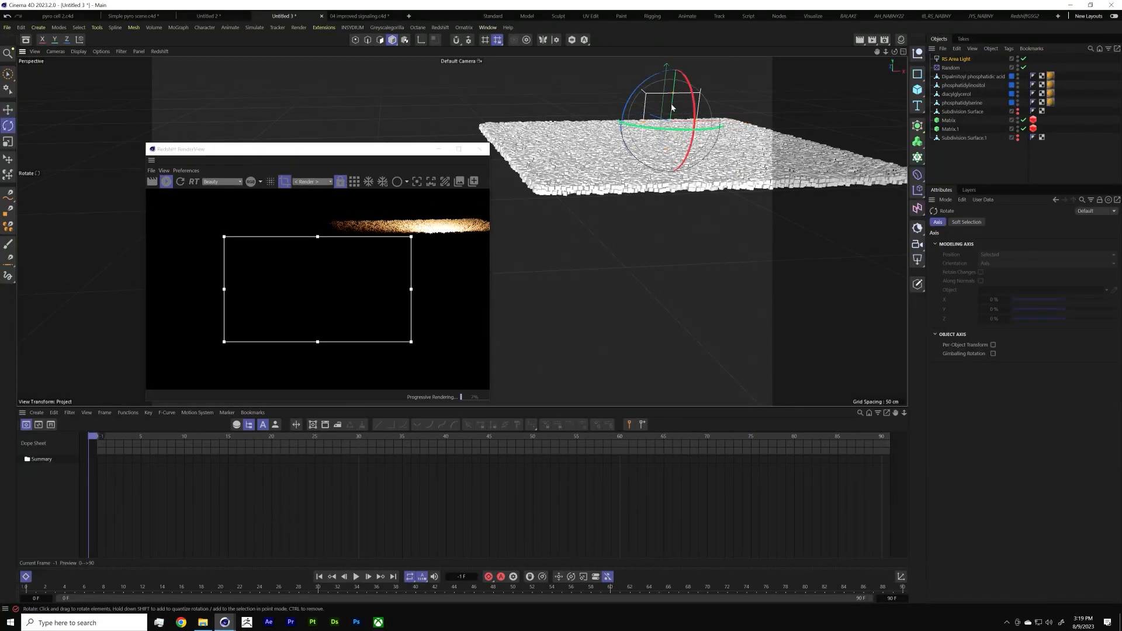
scroll(695, 107, up, 2)
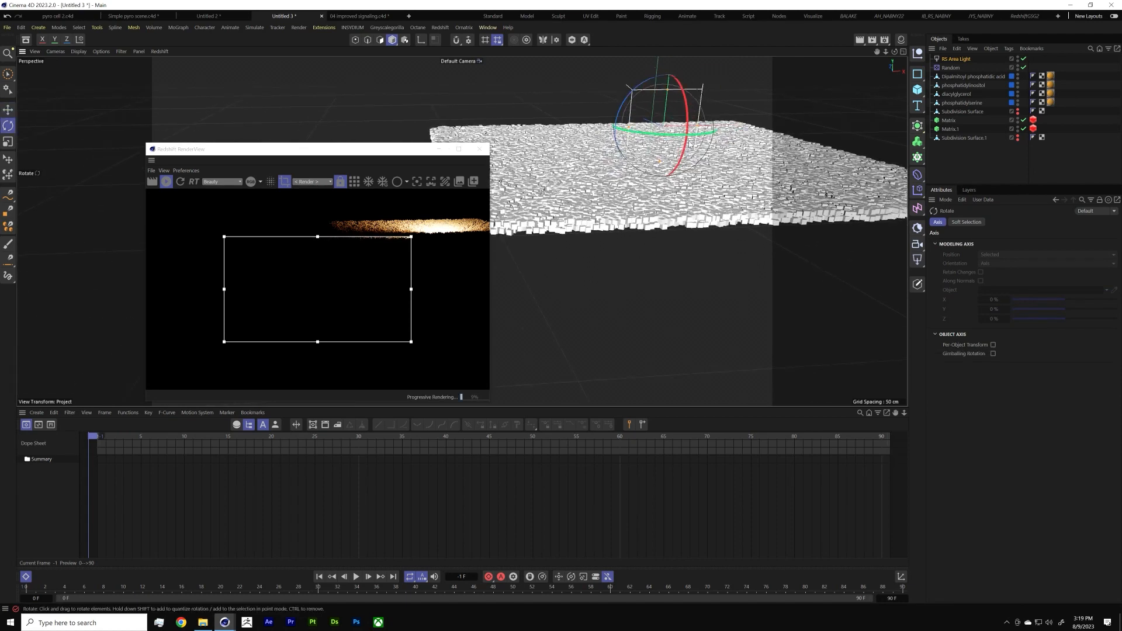
scroll(689, 130, up, 2)
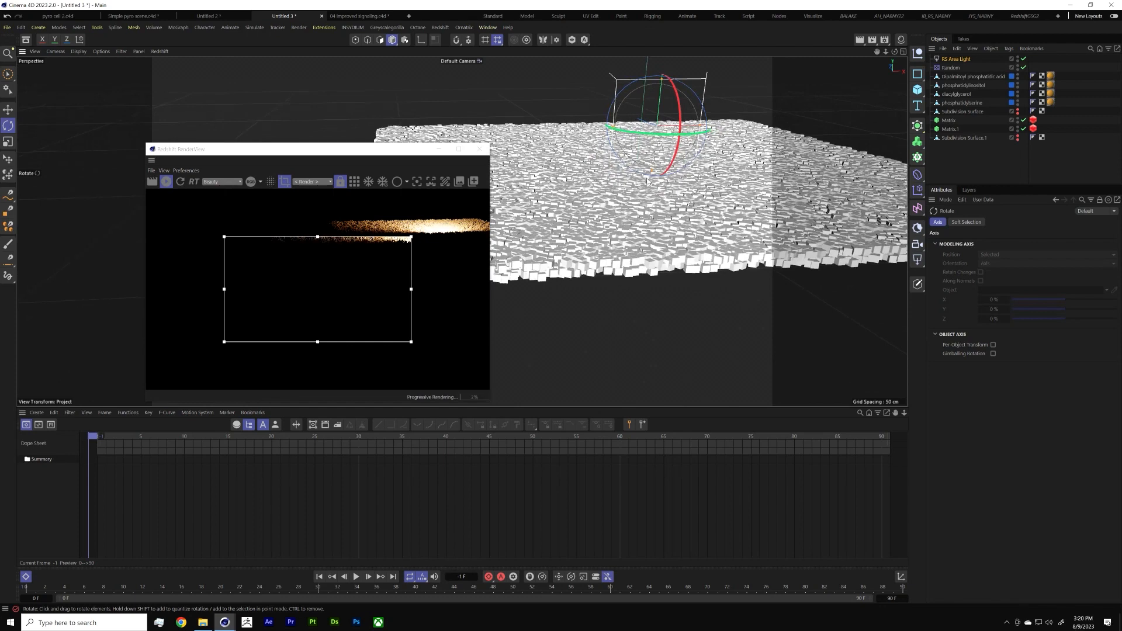
scroll(581, 160, down, 6)
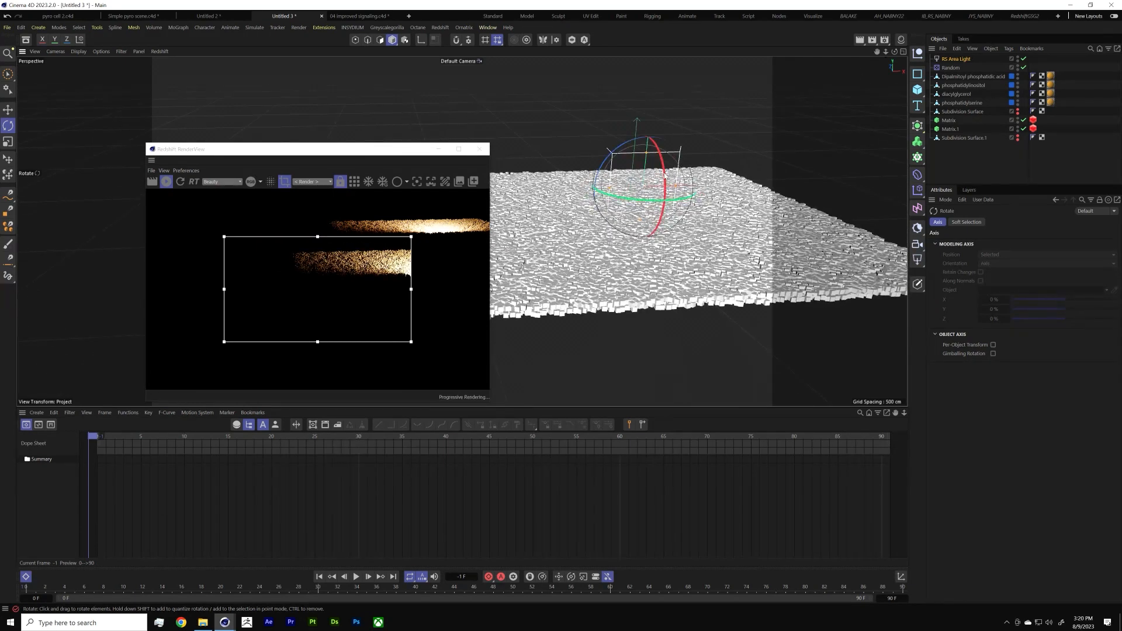
alt+drag(661, 158, 649, 168)
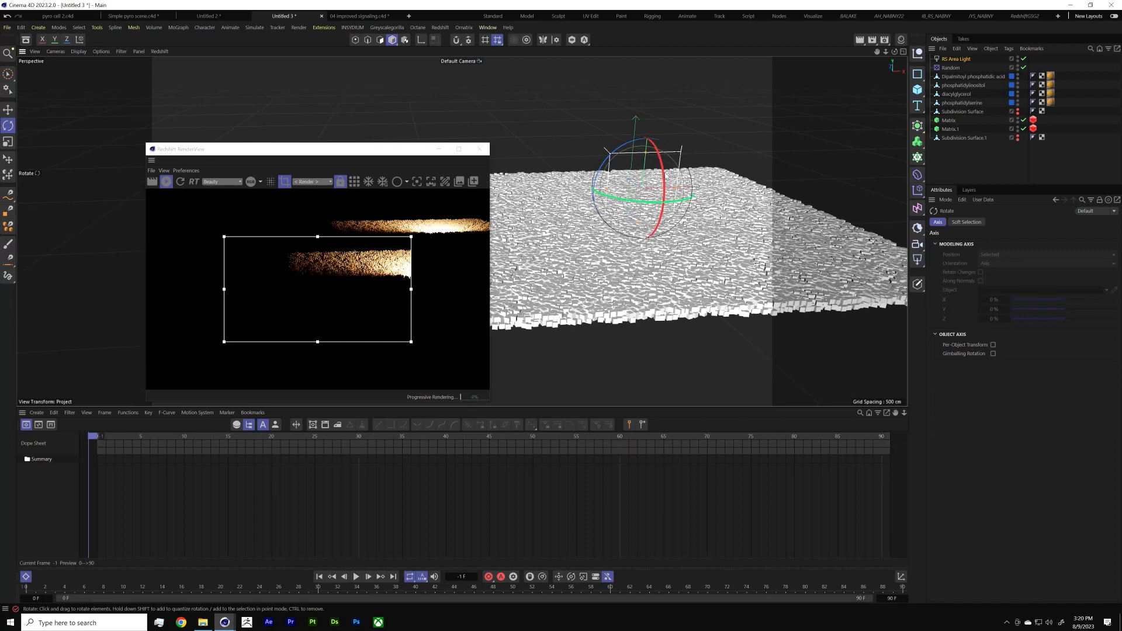
click(961, 59)
click(969, 223)
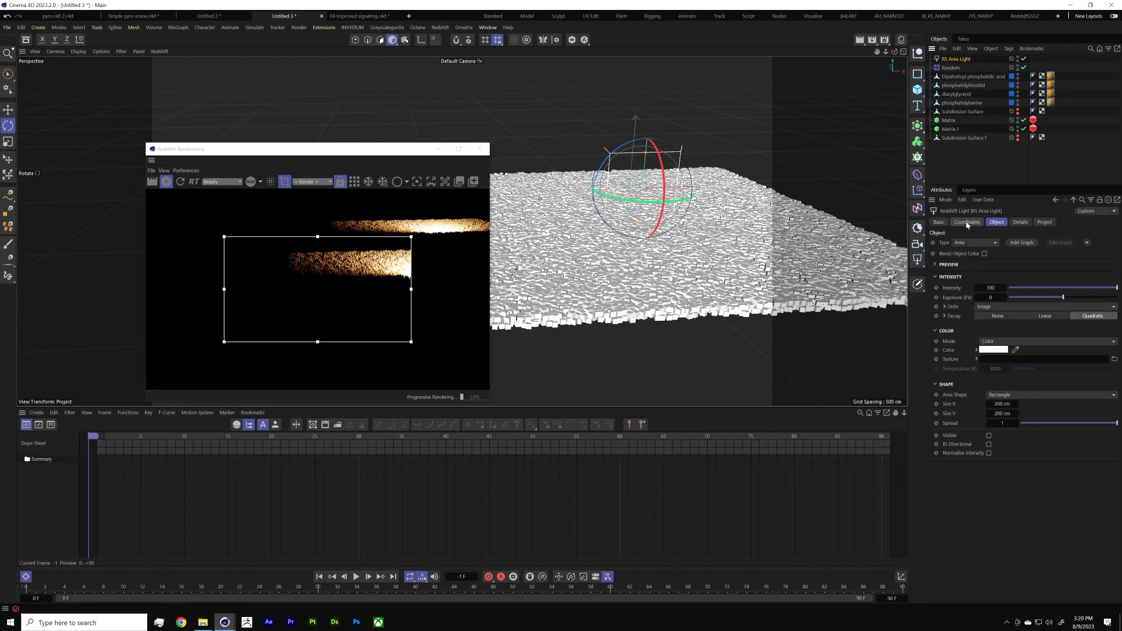
drag(1032, 256, 988, 274)
Step: Move the RS Area Light along X to about 383 cm and check its placement over the membrane
key(e)
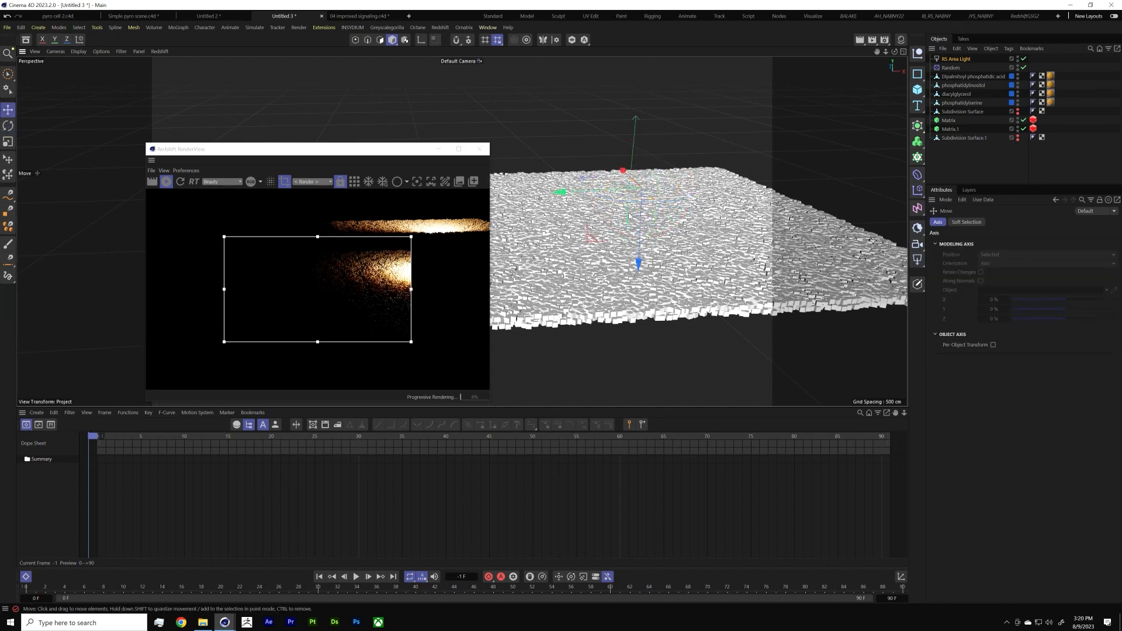
alt+drag(626, 173, 625, 166)
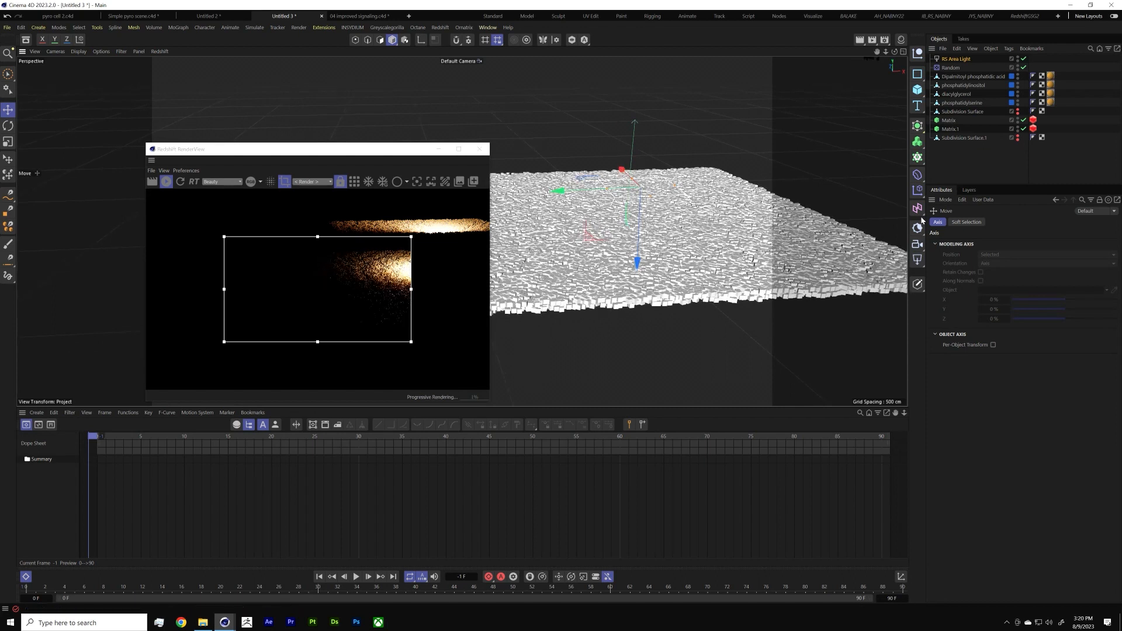
click(960, 59)
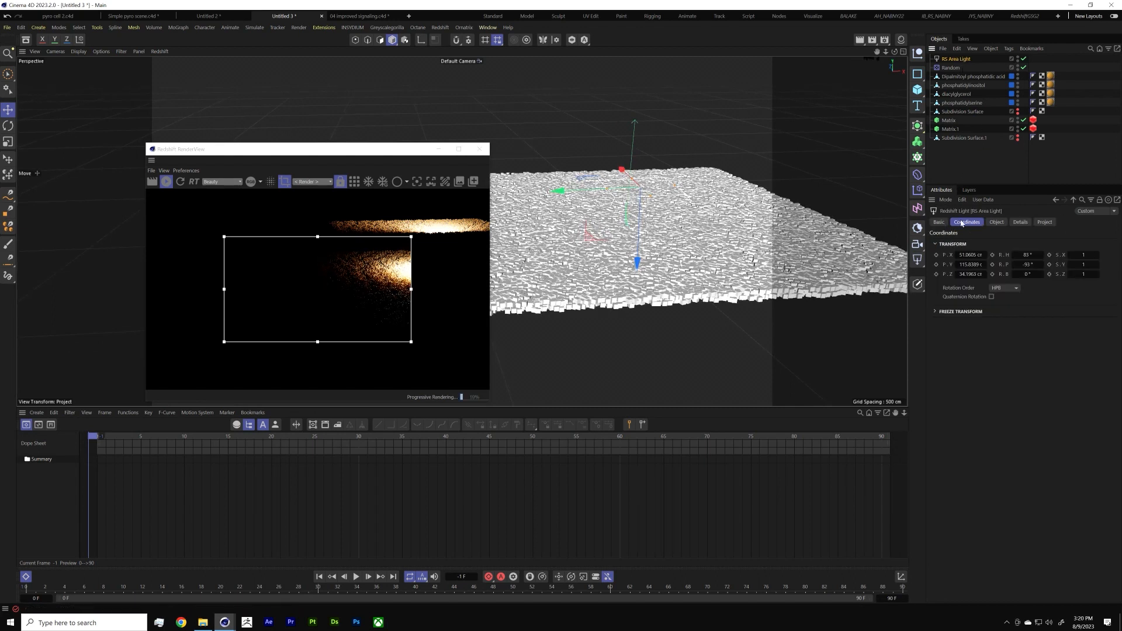
drag(974, 255, 1099, 254)
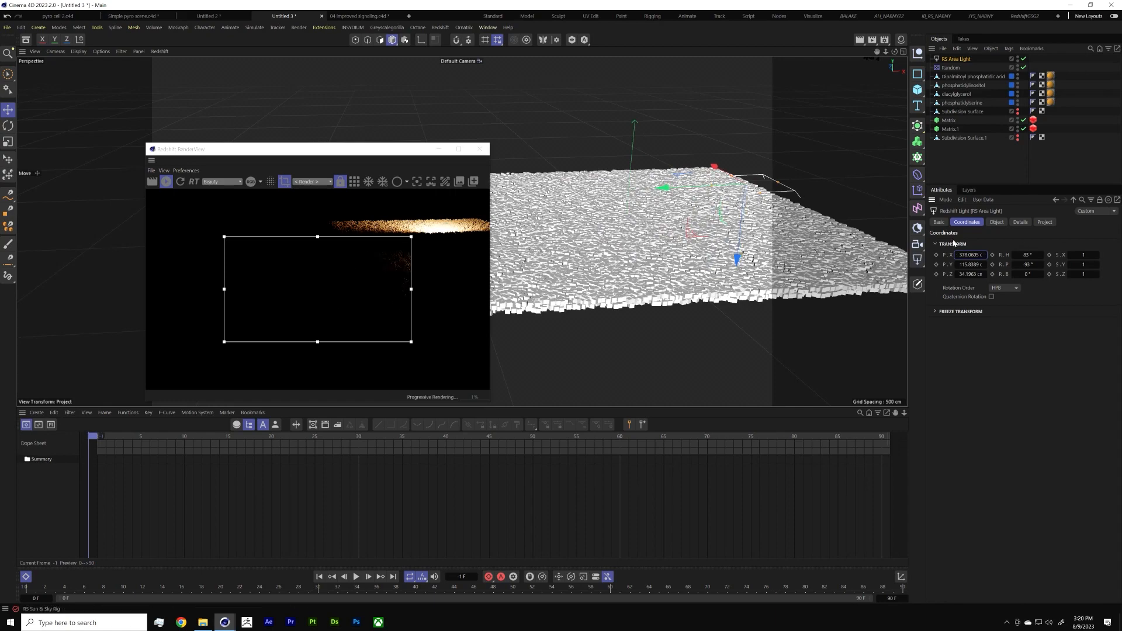
scroll(795, 184, up, 5)
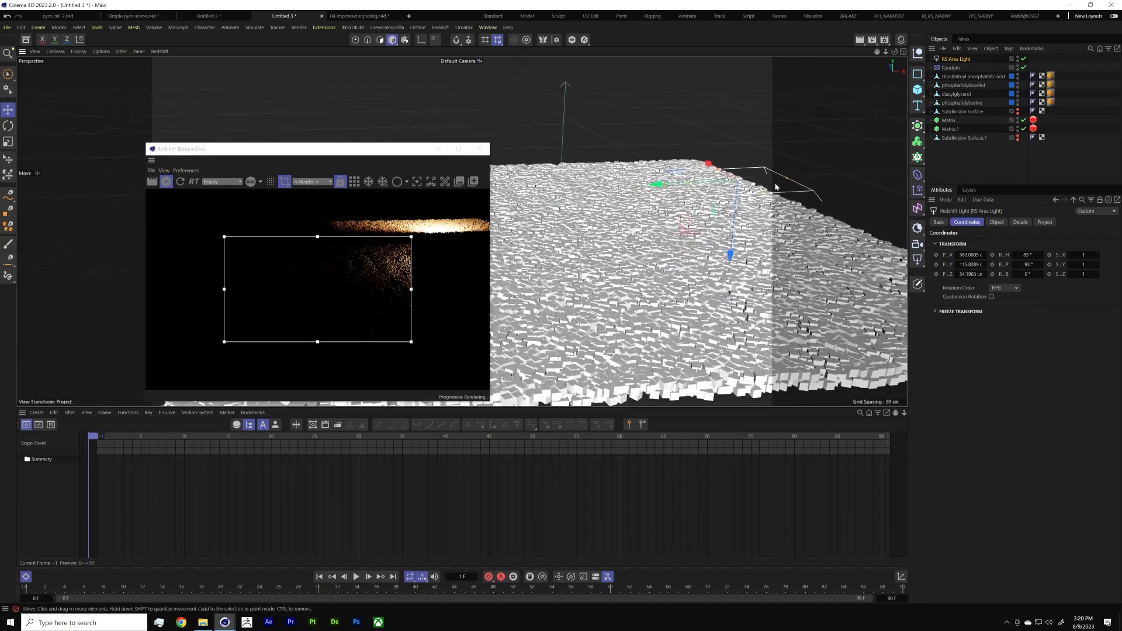
alt+middle_drag(804, 170, 760, 131)
scroll(671, 218, up, 3)
scroll(670, 218, down, 2)
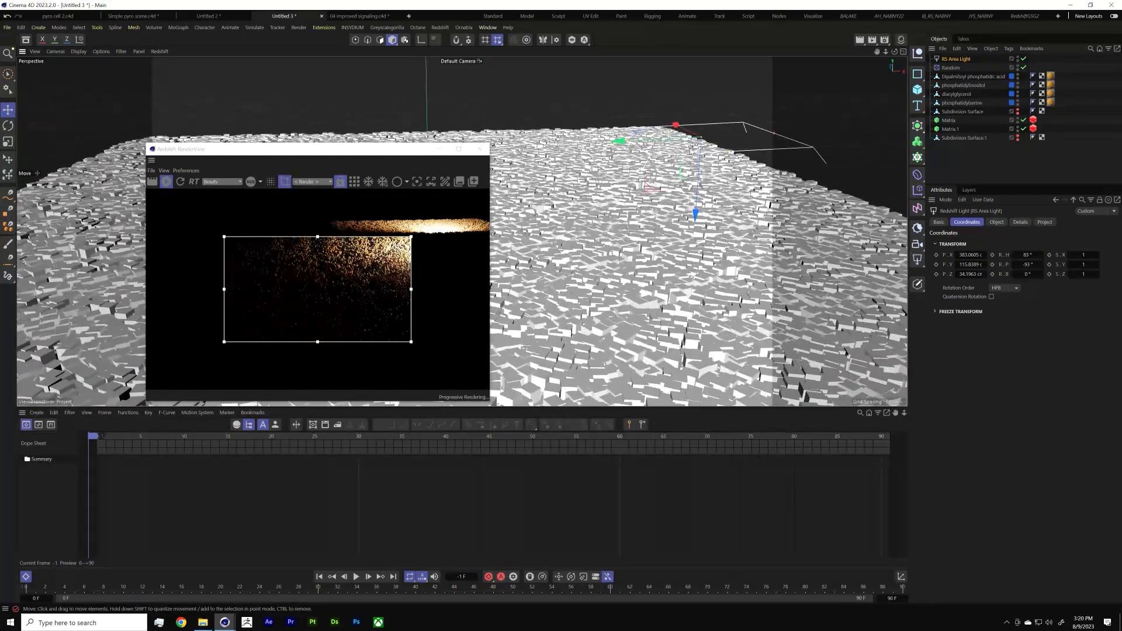
scroll(754, 132, down, 4)
middle_click(578, 152)
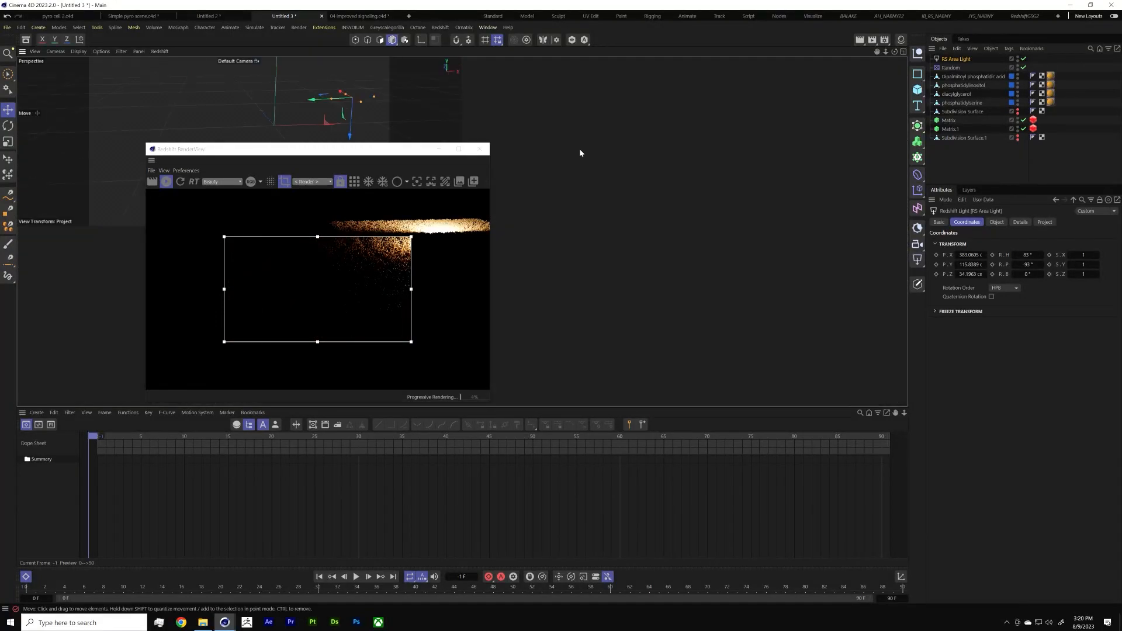
middle_click(585, 156)
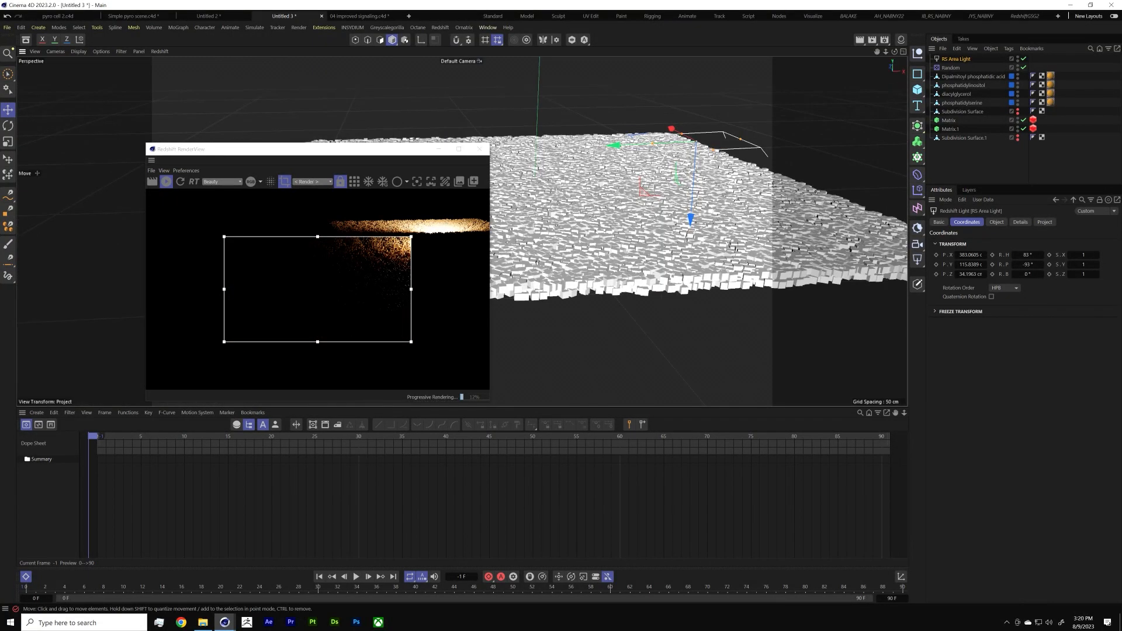
Step: Nudge the RS Area Light sideways to a Z position of about 42 cm and inspect it from the side
alt+drag(656, 170, 745, 222)
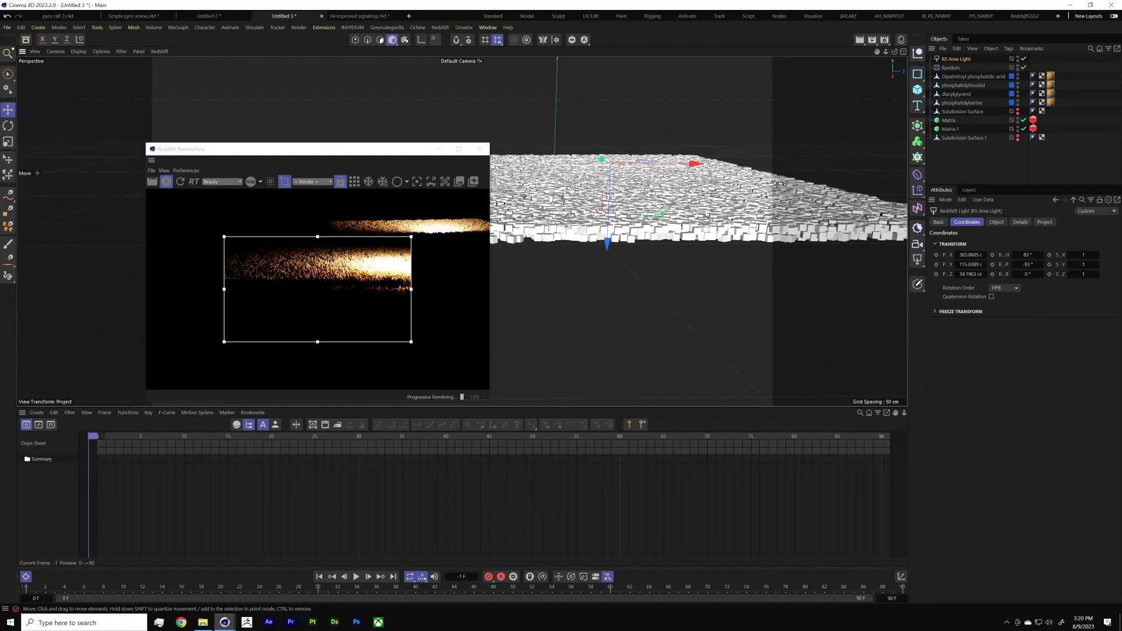
scroll(650, 186, up, 5)
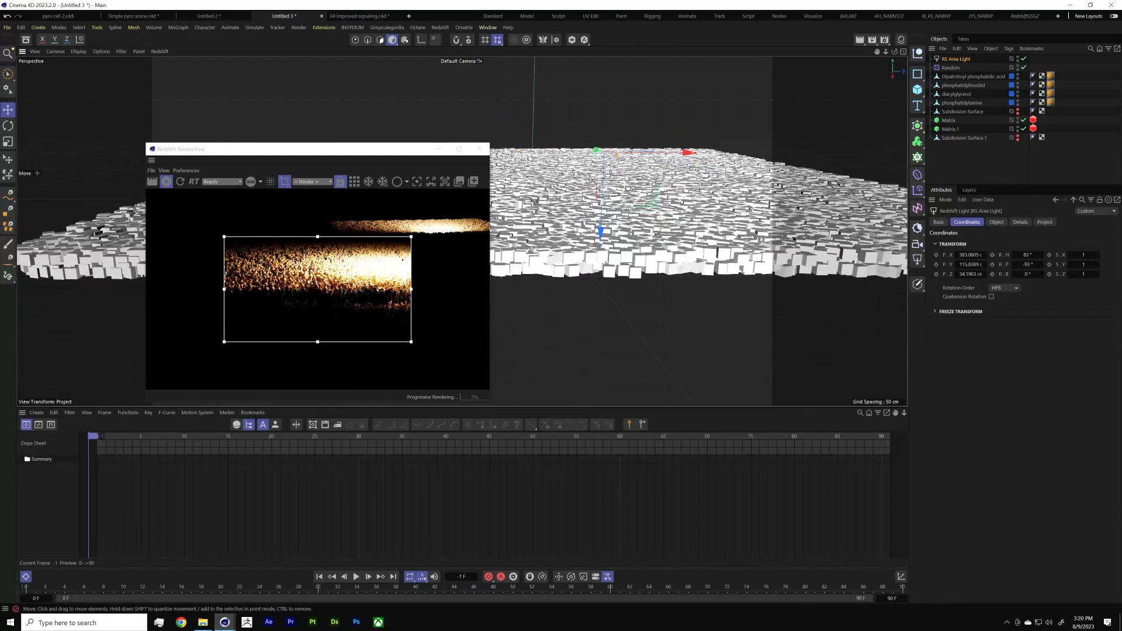
drag(641, 153, 647, 153)
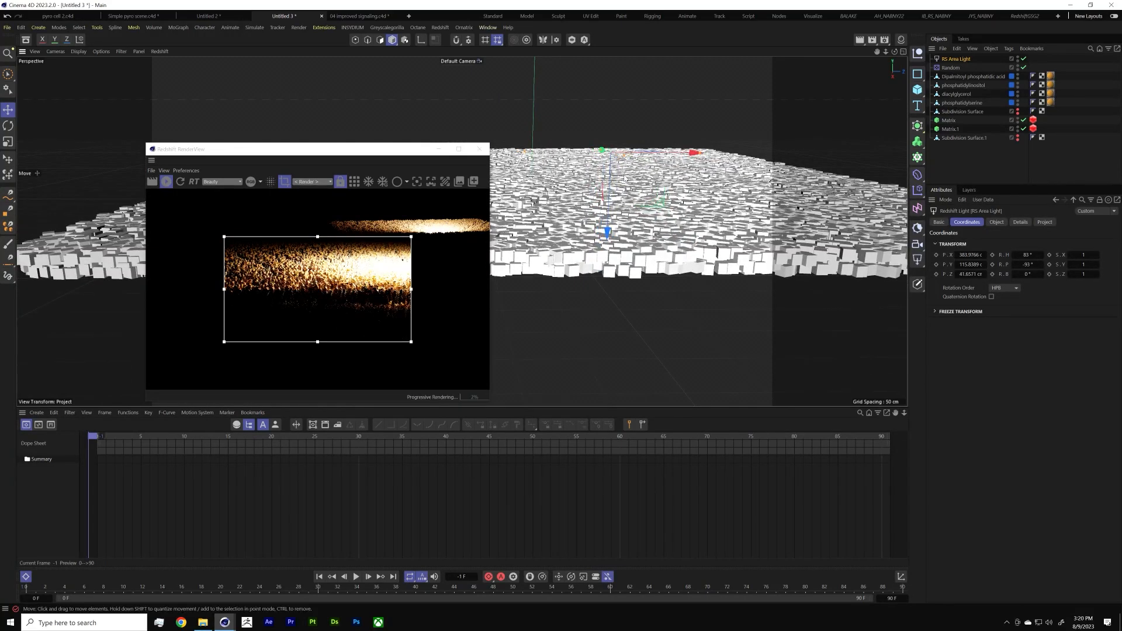
middle_click(595, 163)
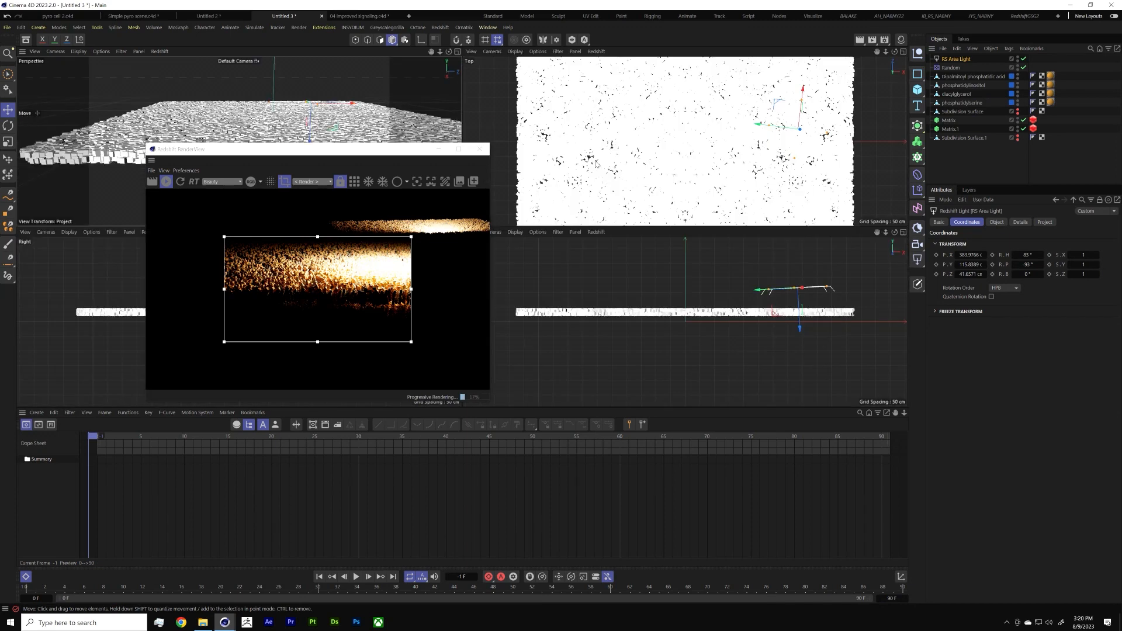
middle_click(460, 141)
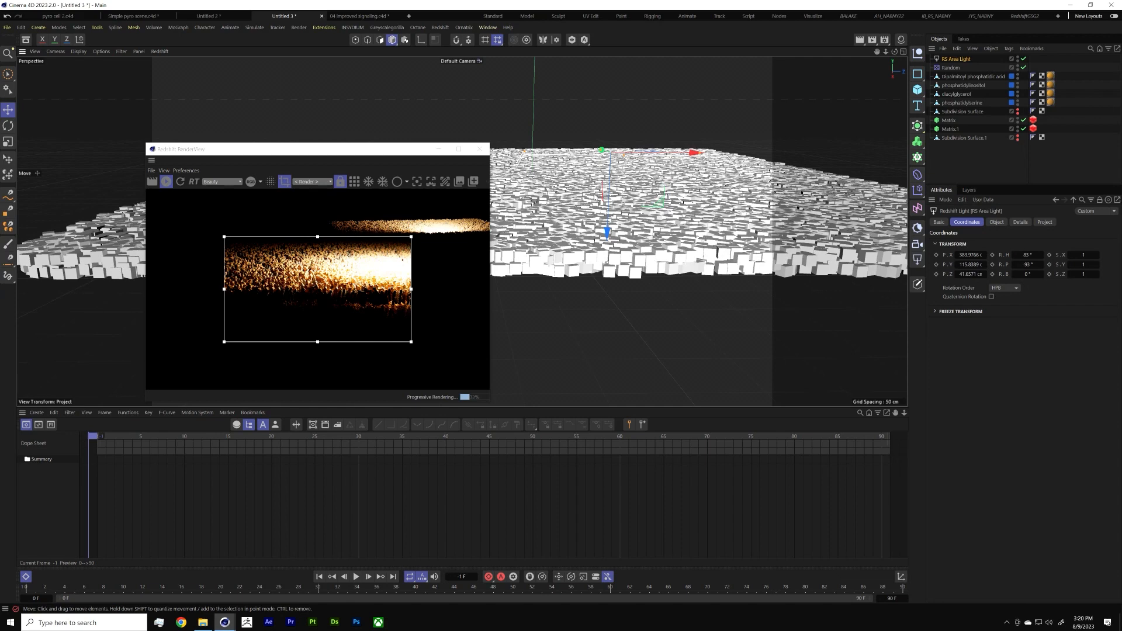
mouse_move(605, 202)
alt+mouse_down()
mouse_move(598, 210)
mouse_move(606, 196)
alt+mouse_up()
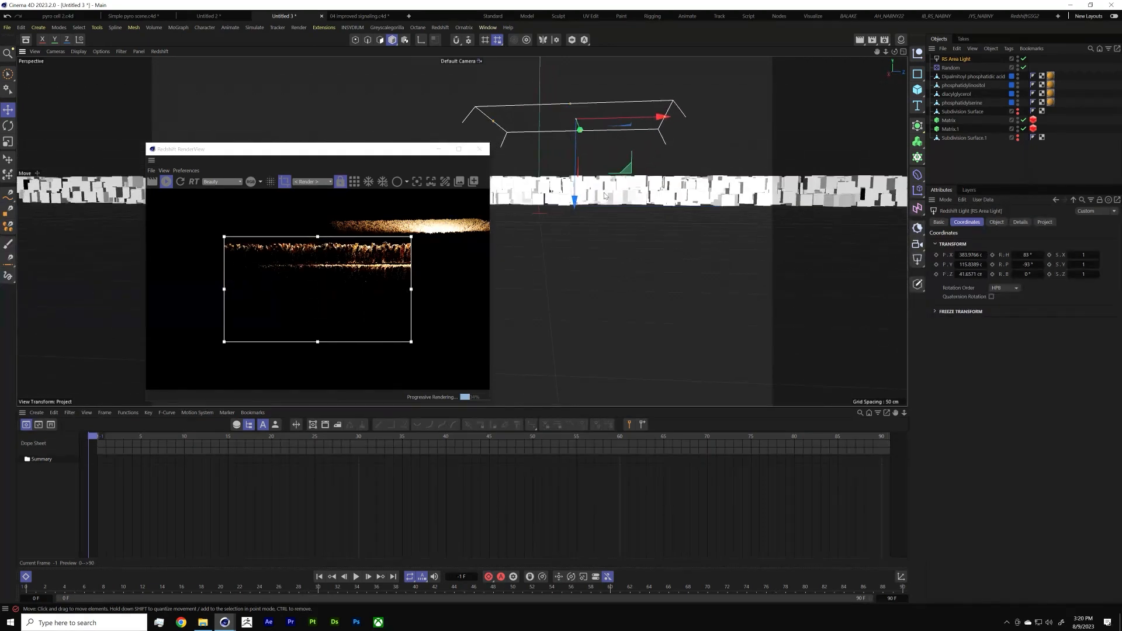
Step: Turn off the render region and shift the RS Area Light to about X 501 cm, Y 104 cm, Z 65 cm
click(289, 184)
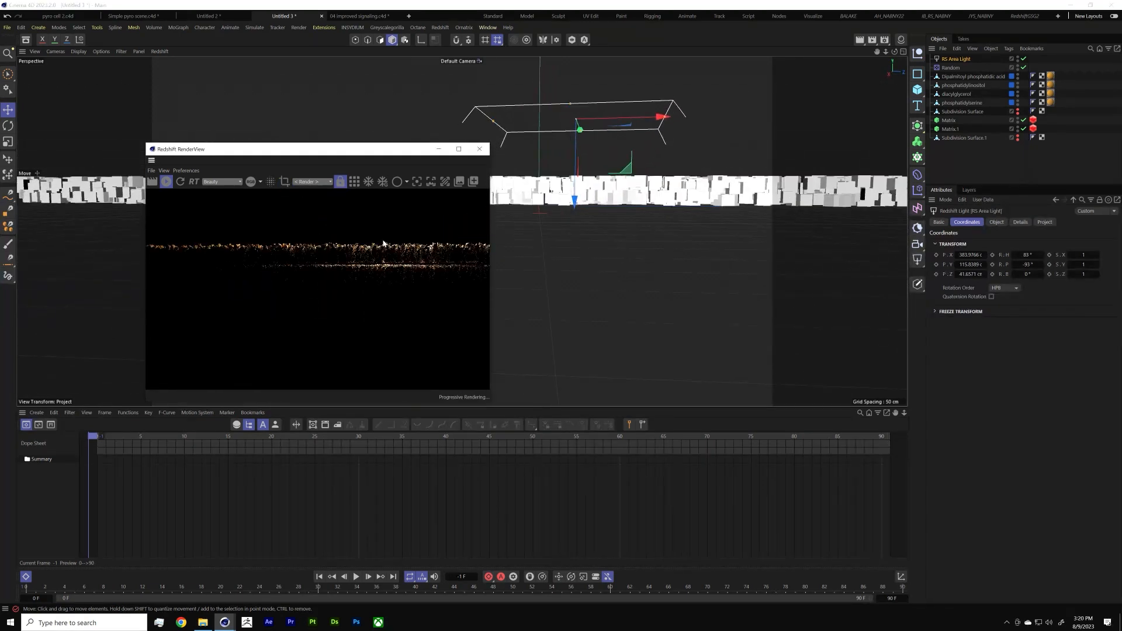
drag(625, 168, 561, 215)
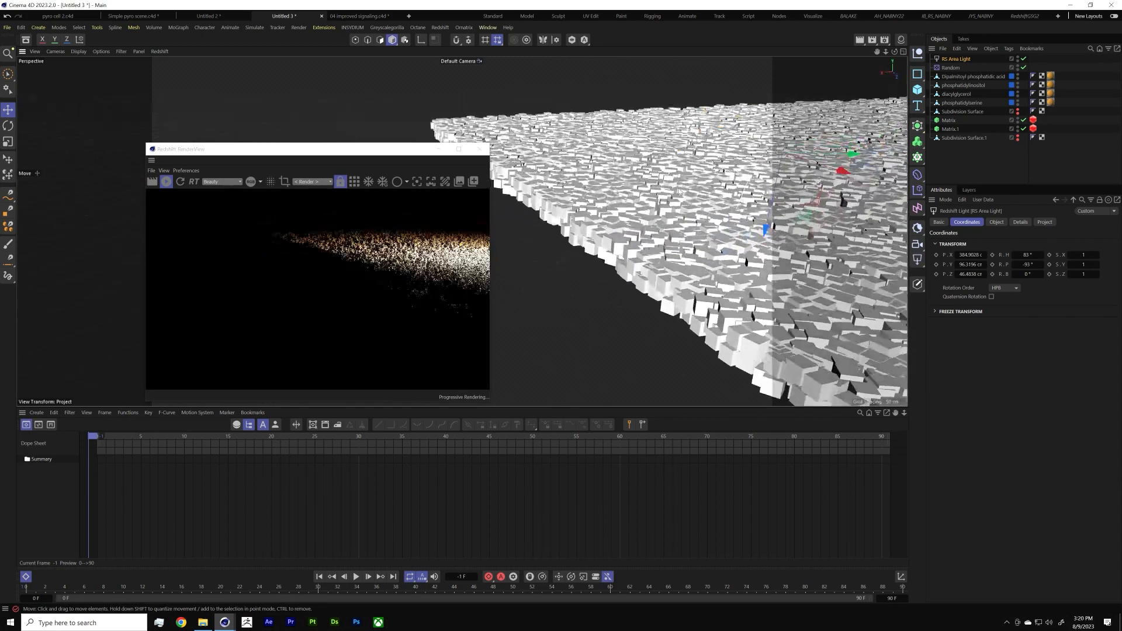
drag(847, 174, 718, 177)
alt+drag(606, 200, 483, 221)
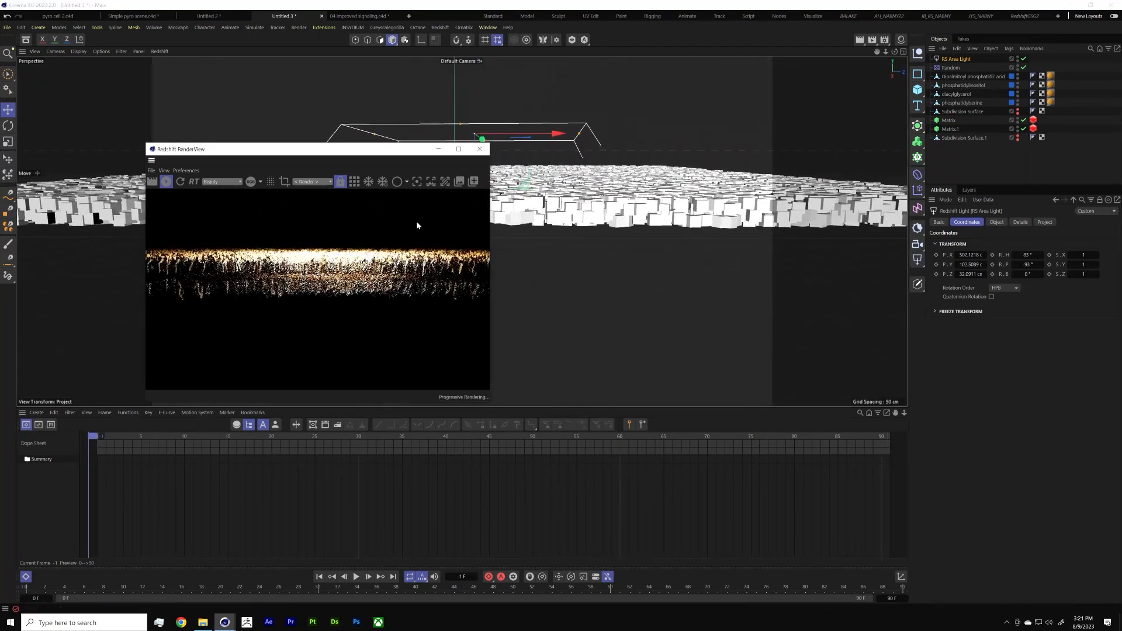
drag(488, 139, 515, 134)
drag(570, 196, 567, 198)
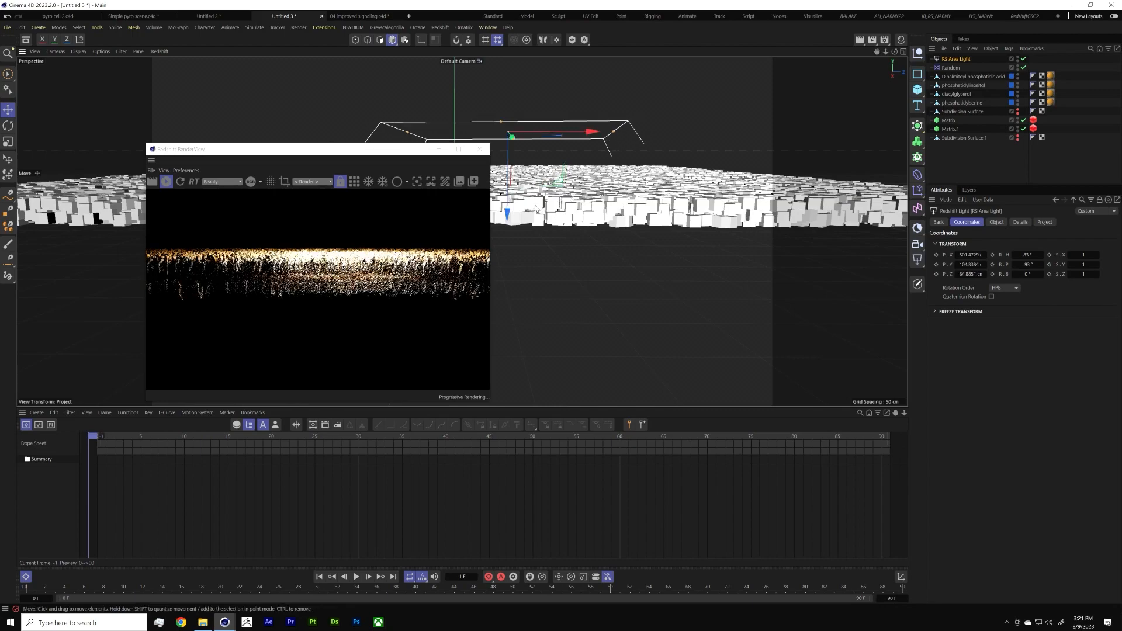
Step: Inspect the rendered membrane edge up close and raise the RS Area Light to a Y position of about 244 cm
scroll(566, 200, up, 6)
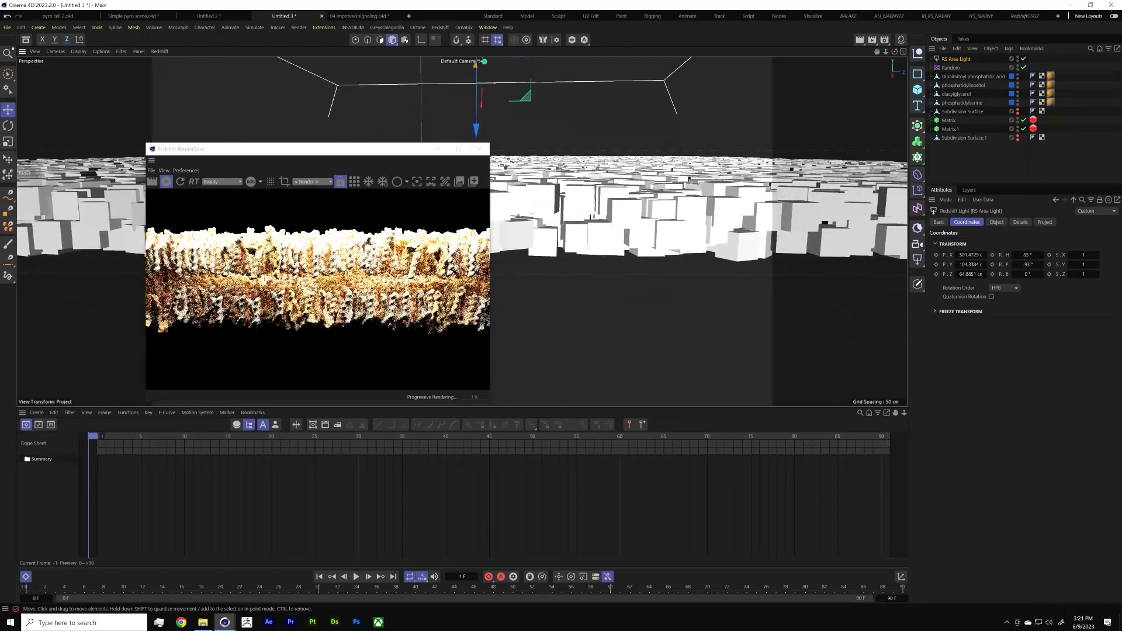
click(435, 250)
alt+drag(537, 221, 567, 5)
scroll(566, 137, down, 6)
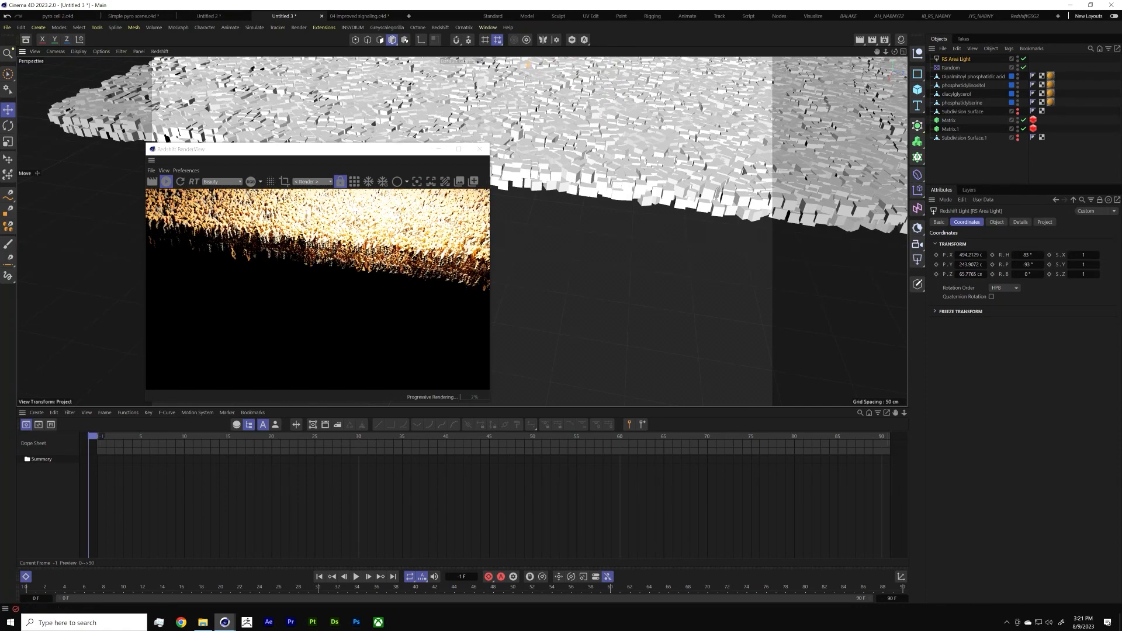
alt+middle_drag(669, 164, 648, 244)
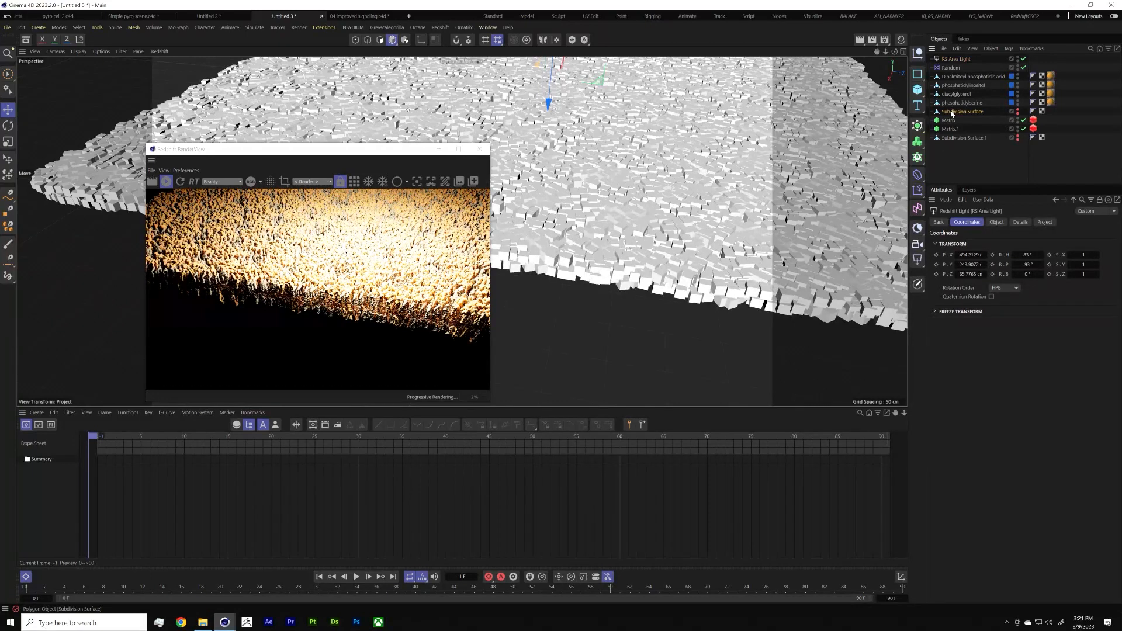
Step: Group Subdivision Surface and Subdivision Surface.1 under a null and expand the group
drag(952, 169, 966, 124)
key(alt+g)
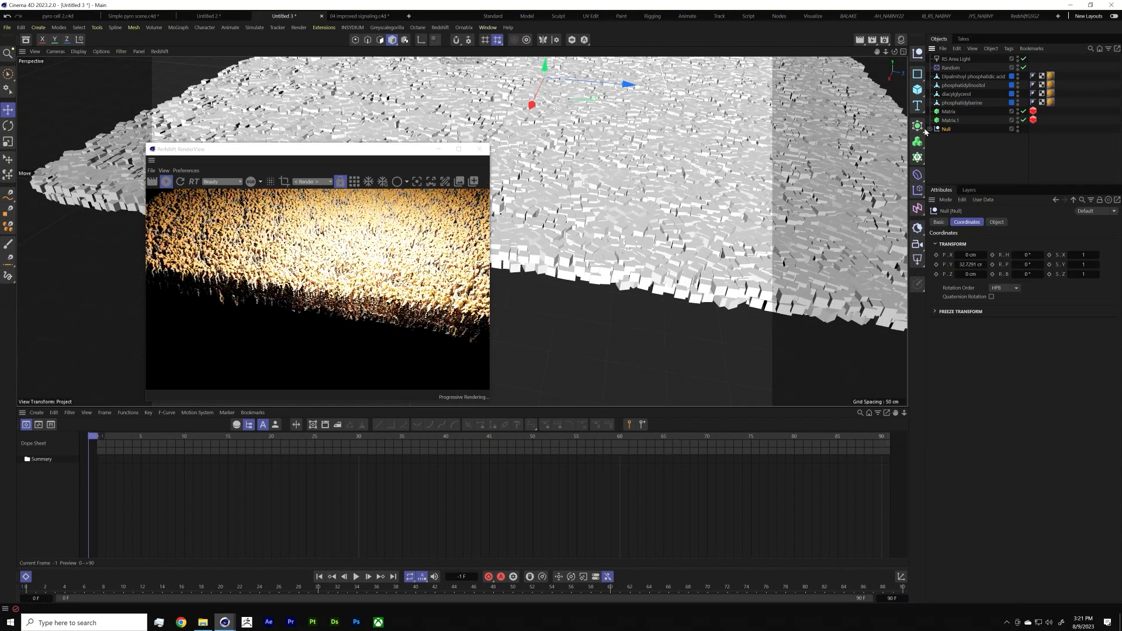
click(918, 126)
key(ctrl+z)
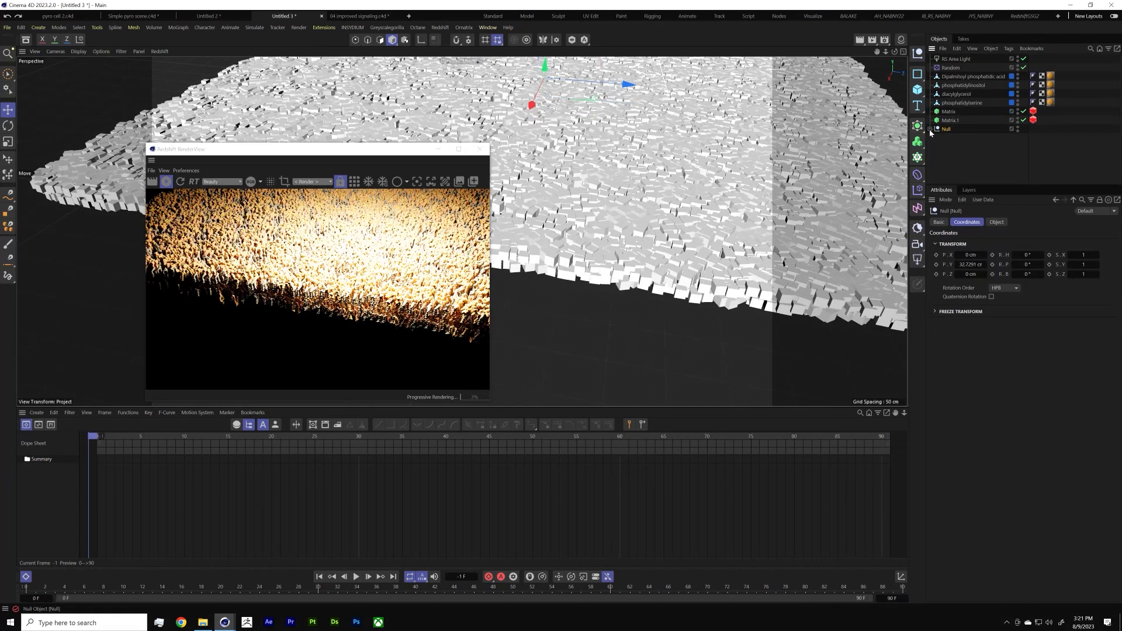
click(930, 128)
Step: Add a Displacer deformer inside the null above the two subdivision surfaces and assign a Noise shader to it
click(918, 175)
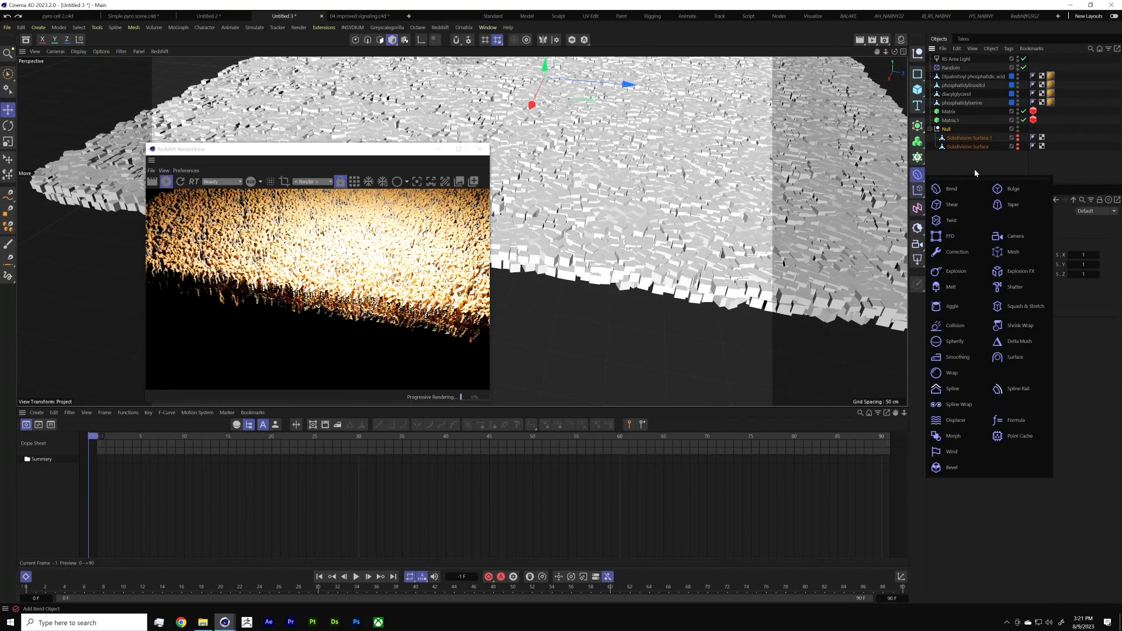
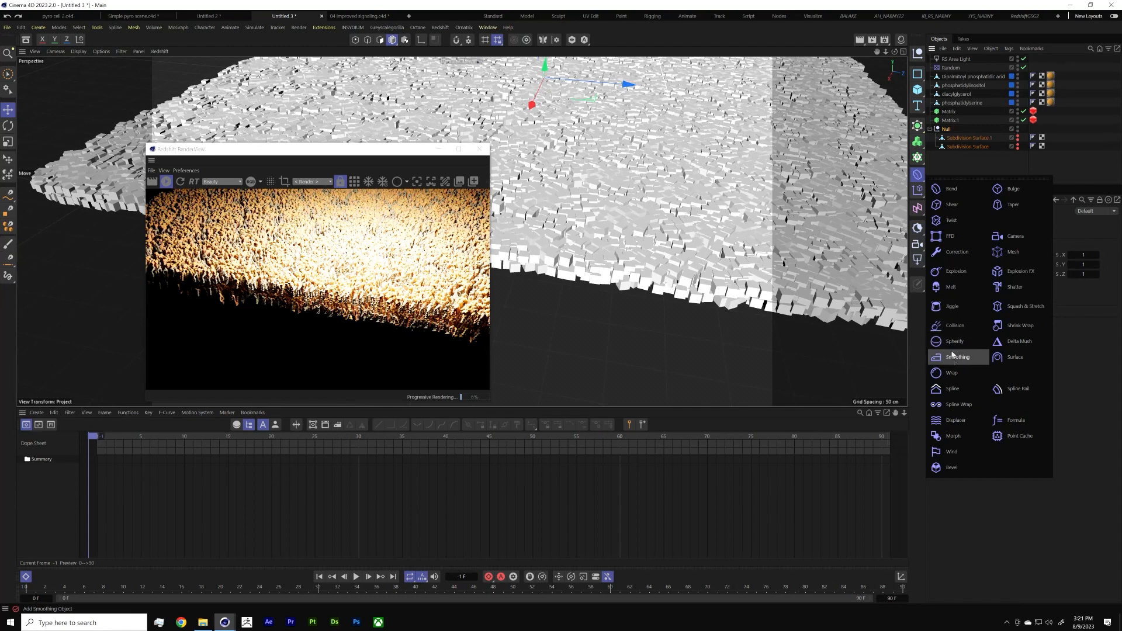
click(955, 419)
right_click(955, 421)
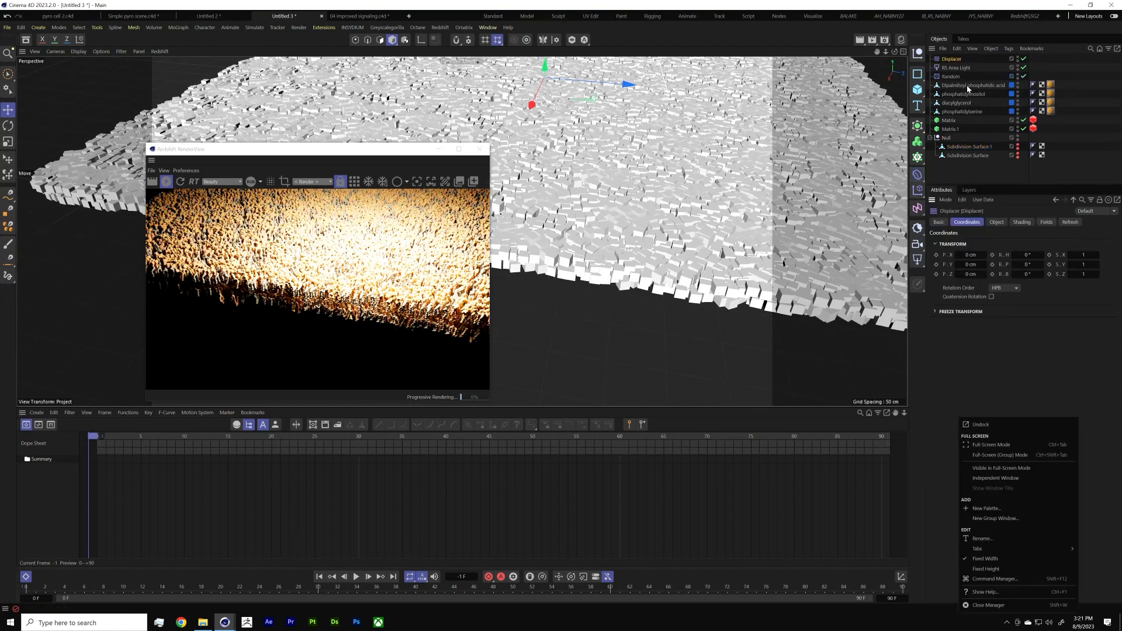
click(953, 62)
drag(953, 59, 947, 138)
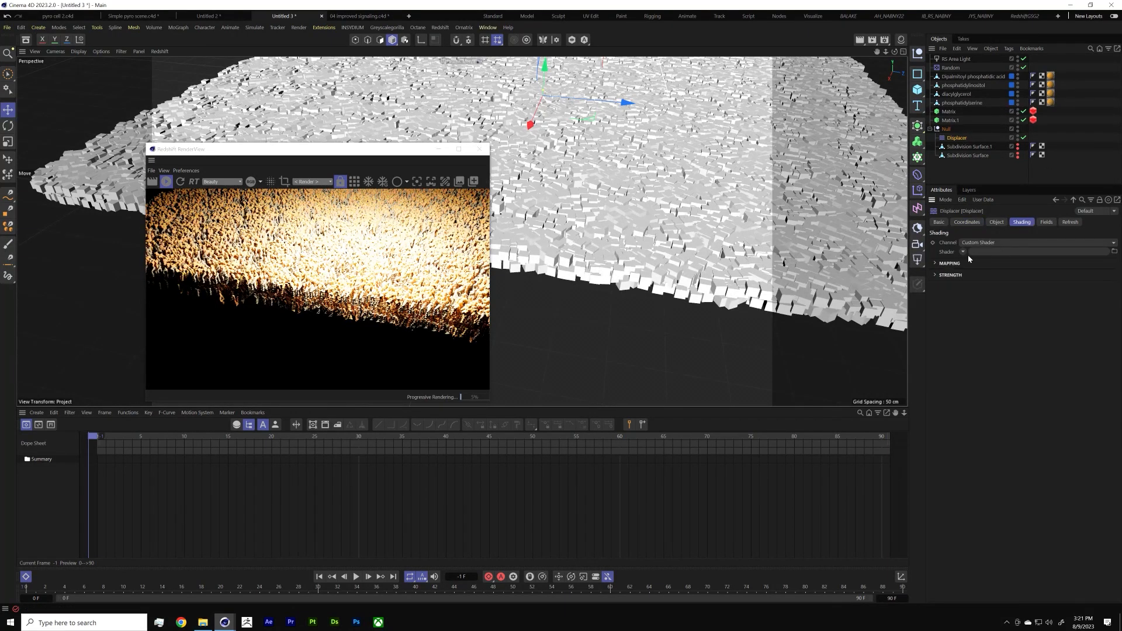
click(967, 254)
click(980, 345)
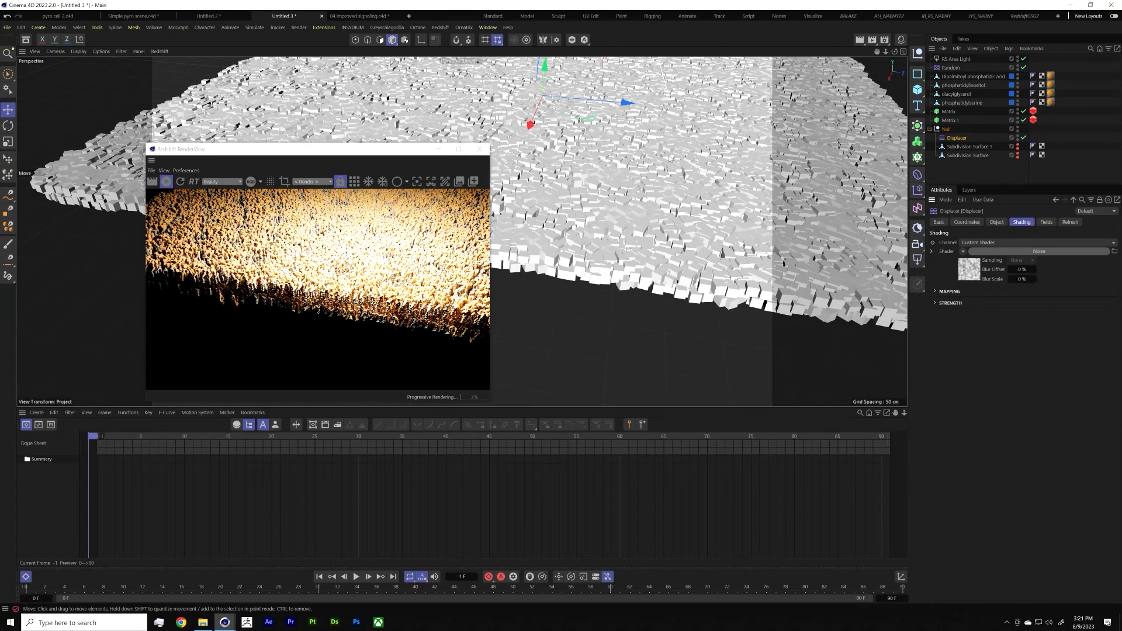
Step: Open the Displacer's Noise shader settings, then show both subdivision surfaces and hide Matrix and Matrix.1 in the viewport
scroll(669, 158, down, 4)
alt+drag(669, 159, 680, 193)
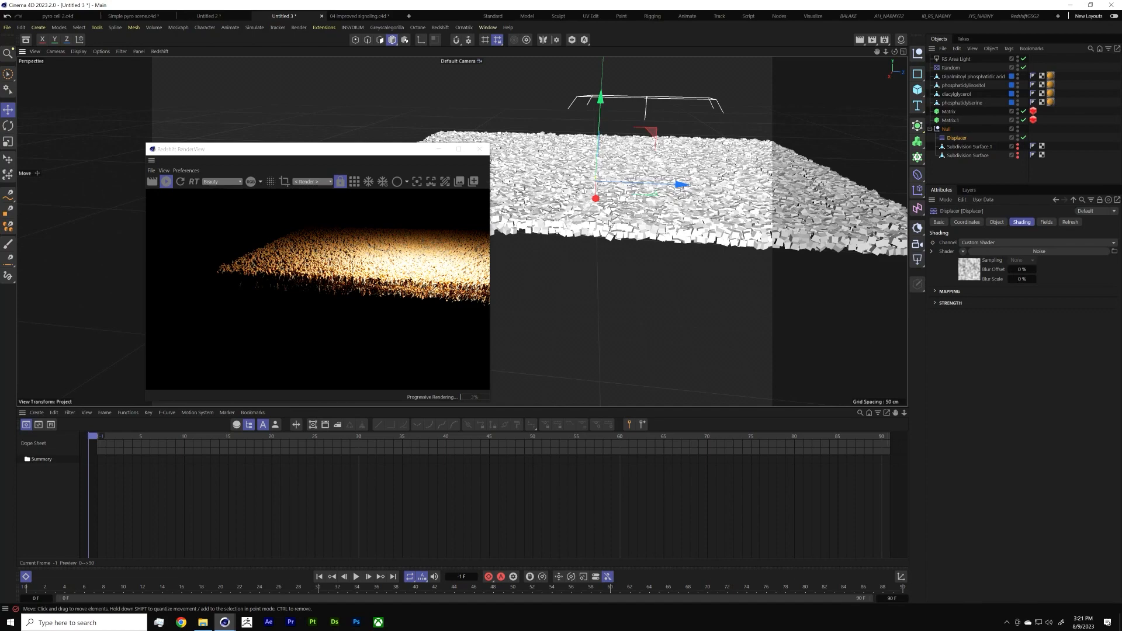
scroll(636, 218, up, 10)
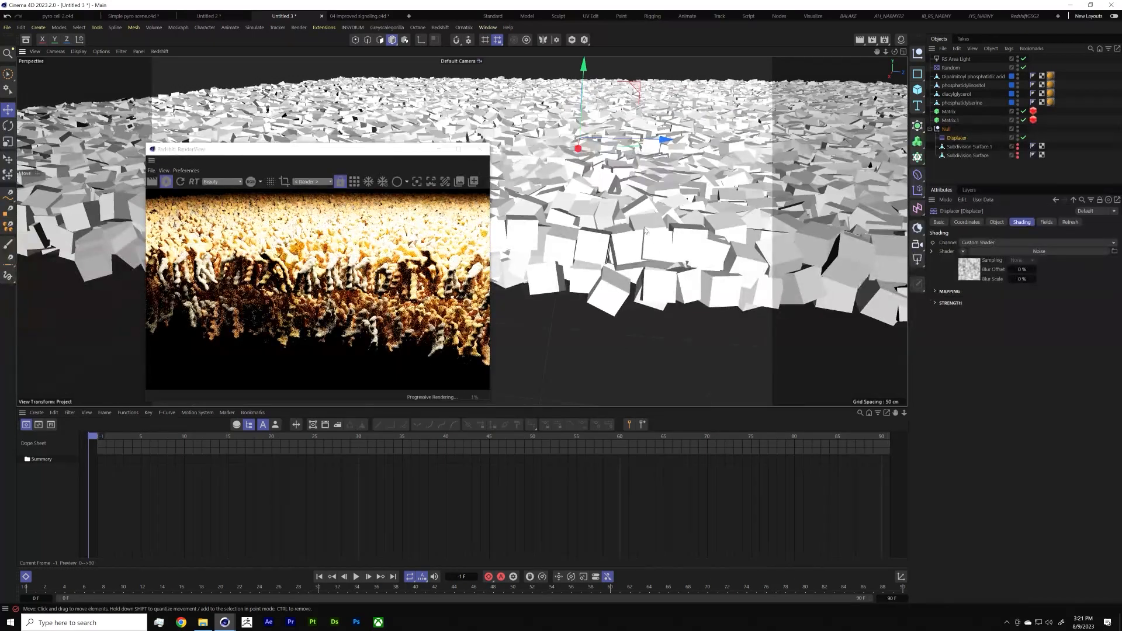
click(961, 148)
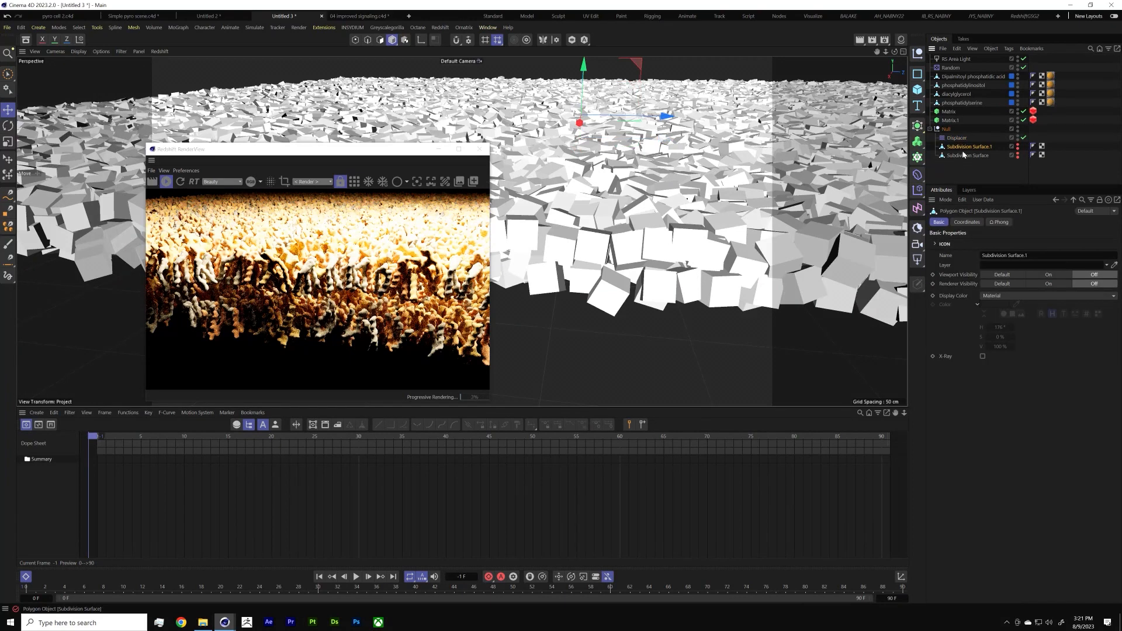
click(957, 138)
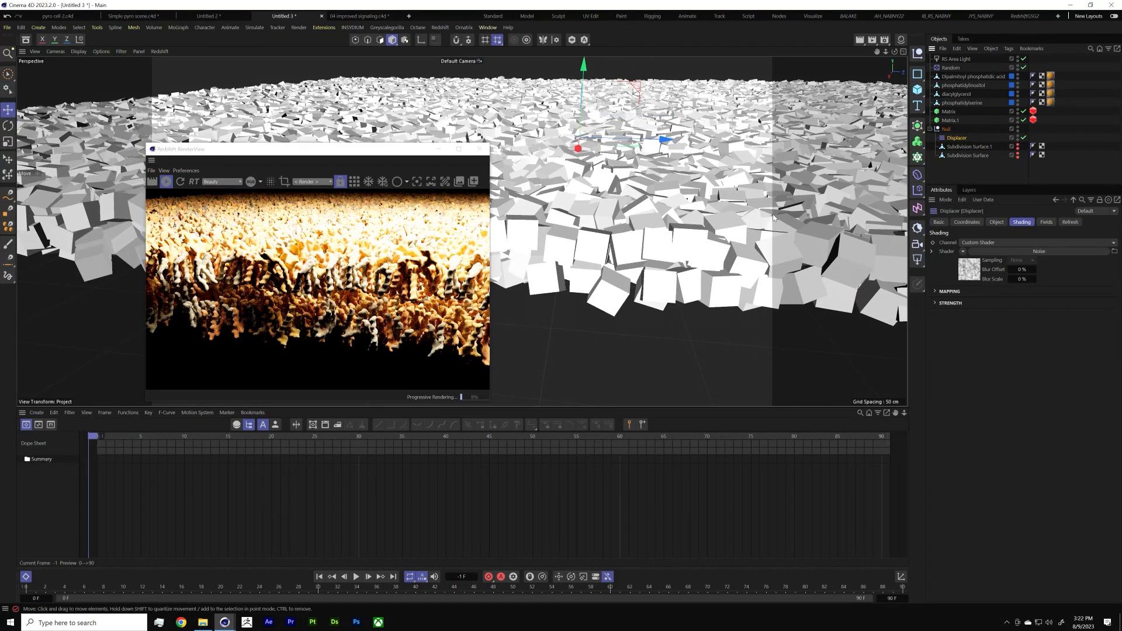
click(971, 272)
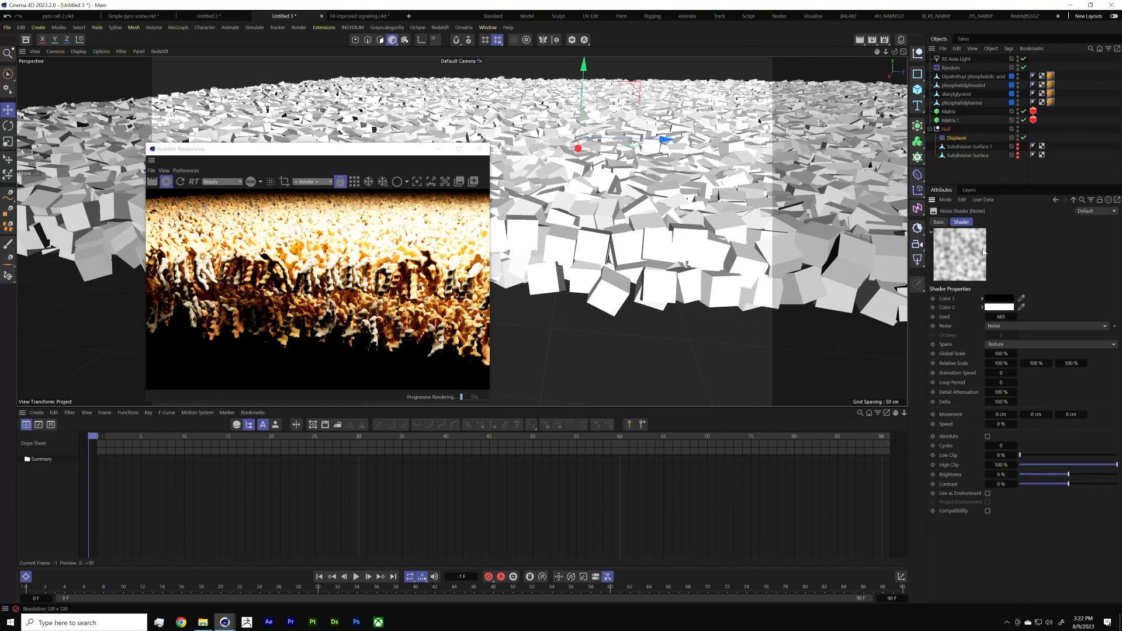
click(1017, 146)
click(1018, 154)
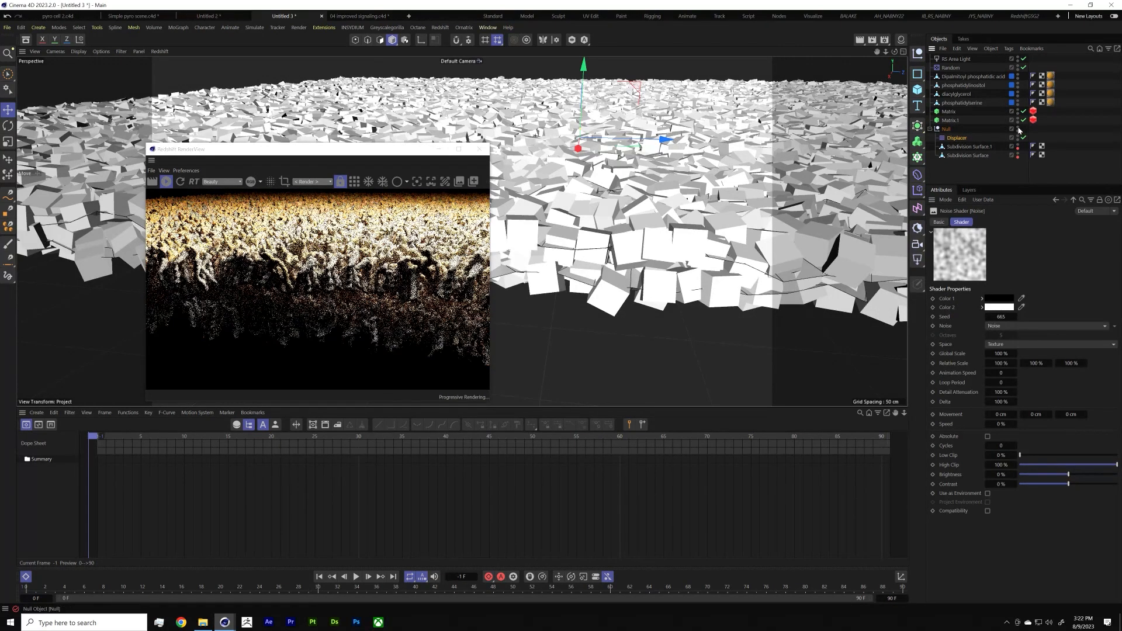
click(1018, 121)
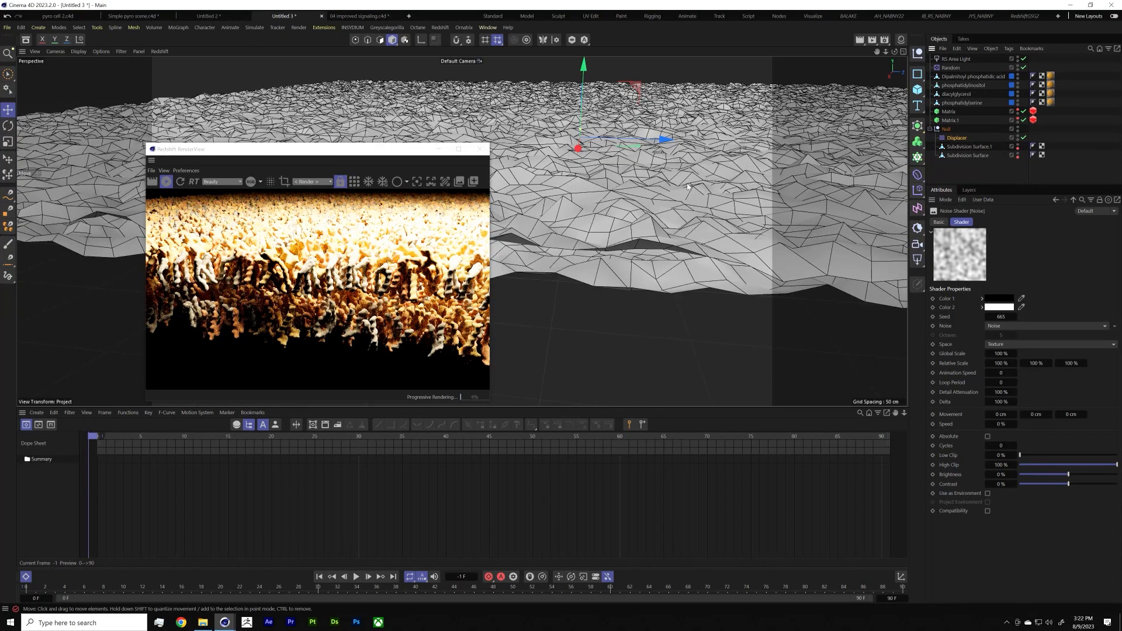
Step: Increase the Noise shader's Global Scale to about 591 % for broader waves across the surfaces
alt+drag(687, 186, 652, 214)
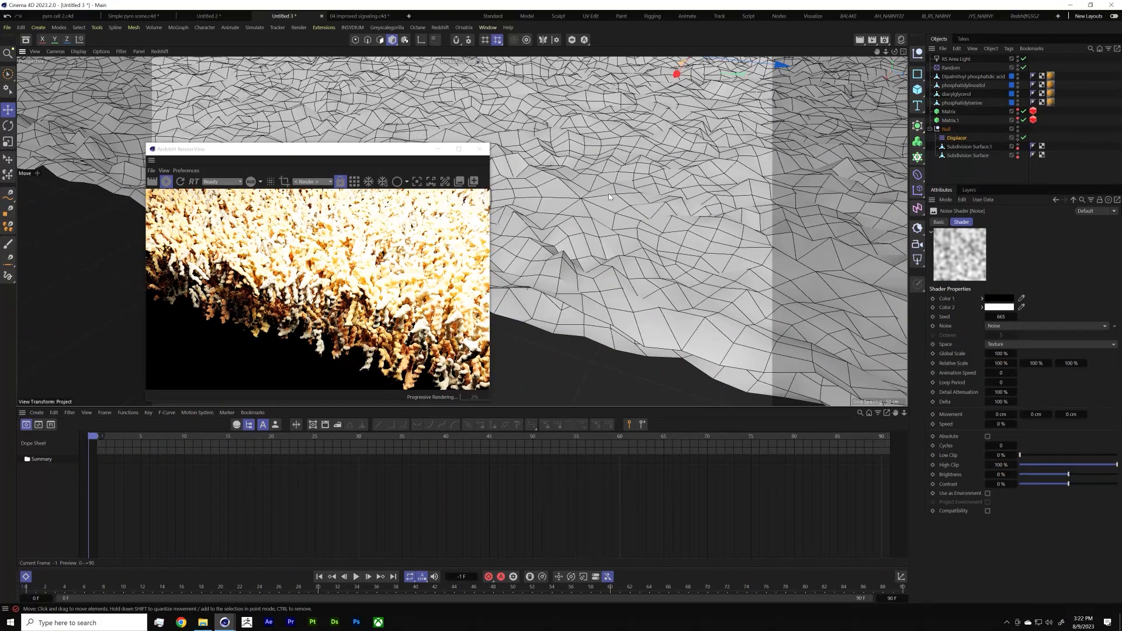
mouse_move(609, 197)
alt+mouse_down()
mouse_move(629, 189)
mouse_move(603, 181)
alt+mouse_up()
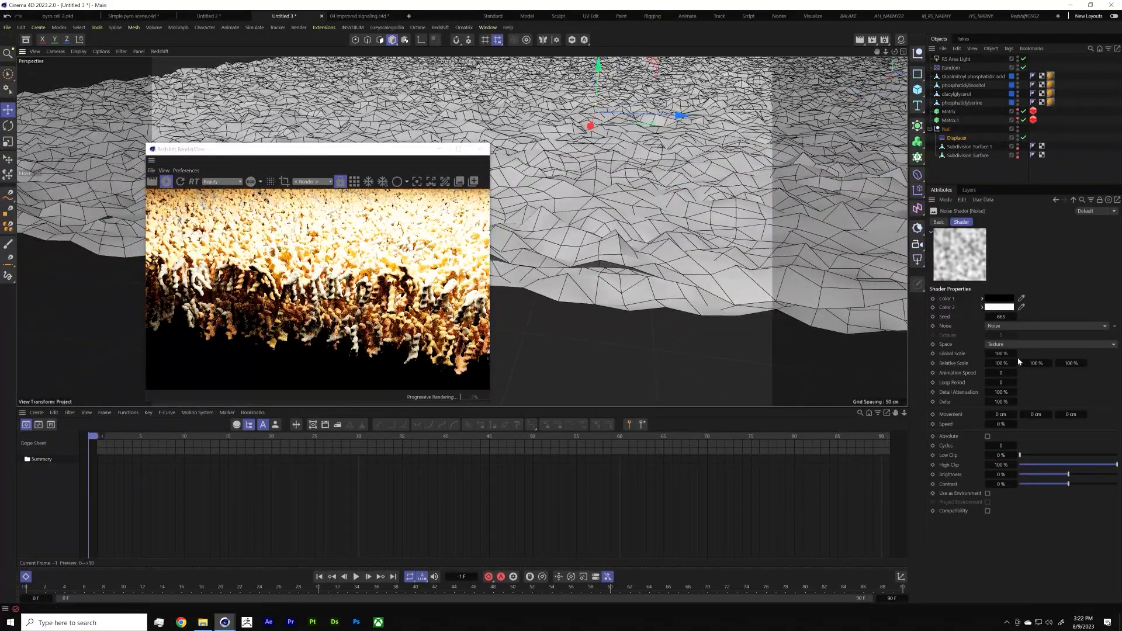
drag(1001, 354, 1121, 355)
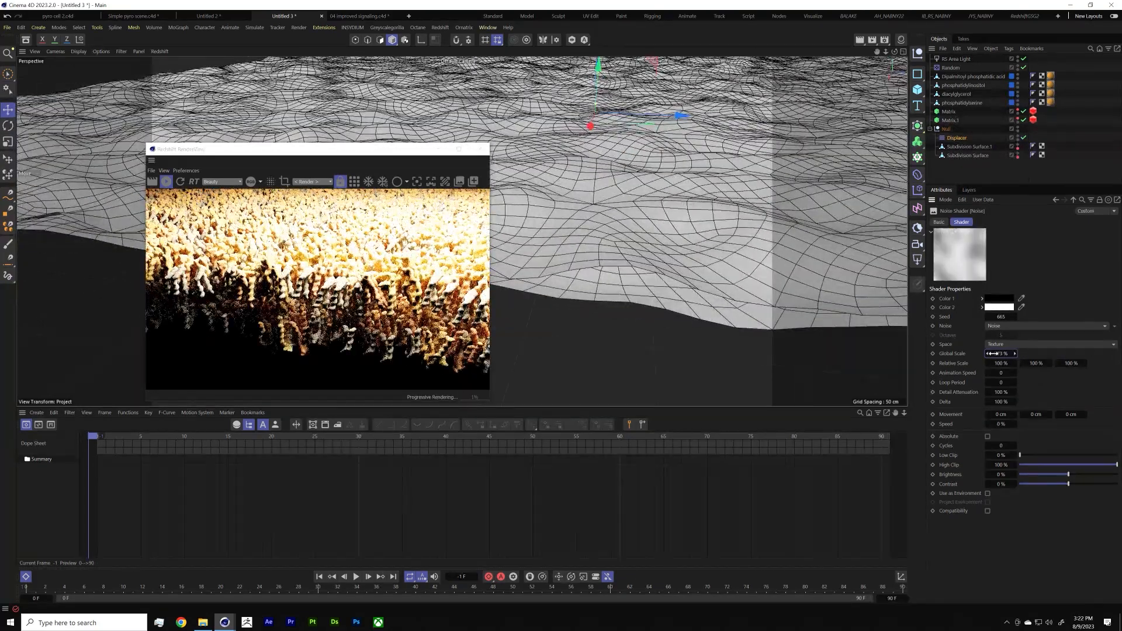
drag(1002, 354, 1070, 354)
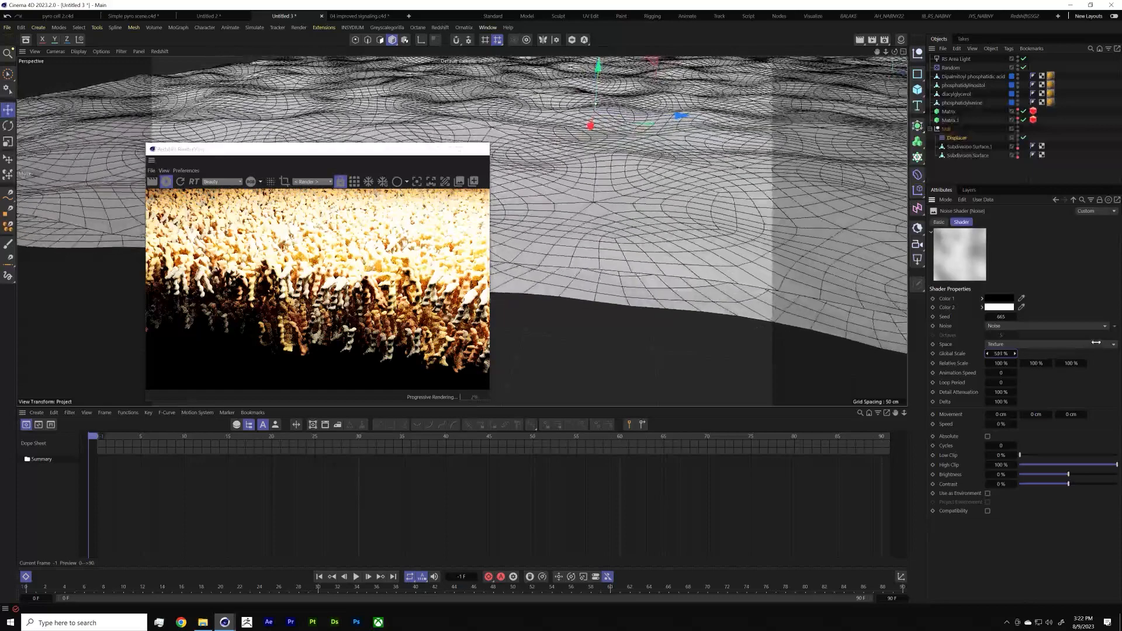
Step: Set the Noise shader's Animation Speed to 1 and preview the moving surfaces, stopping playback at frame 71
click(958, 138)
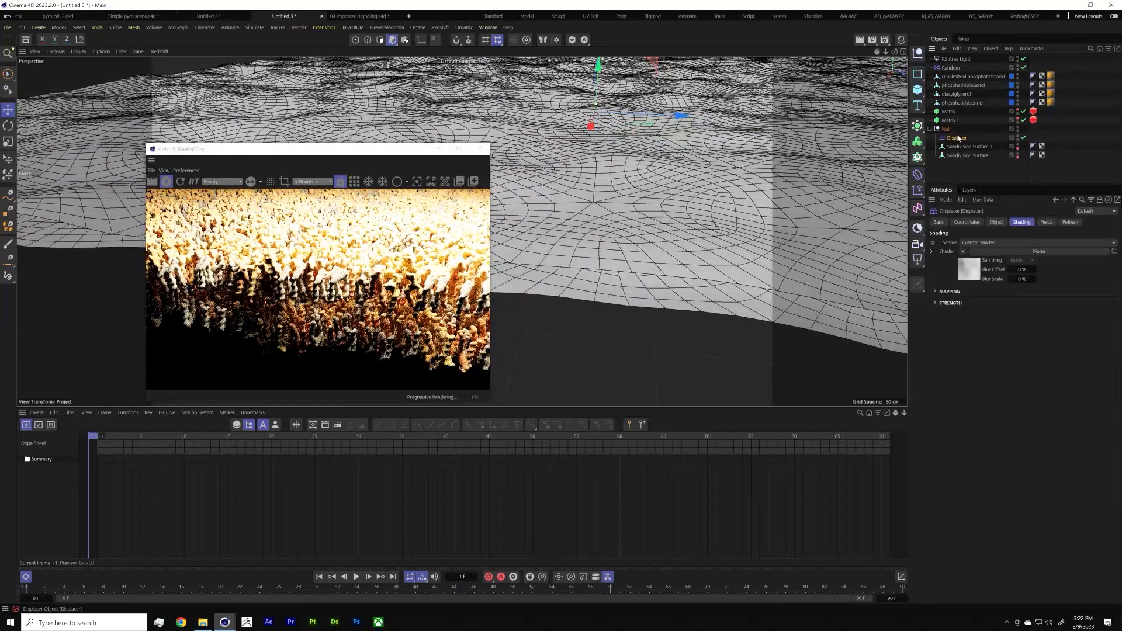
click(976, 269)
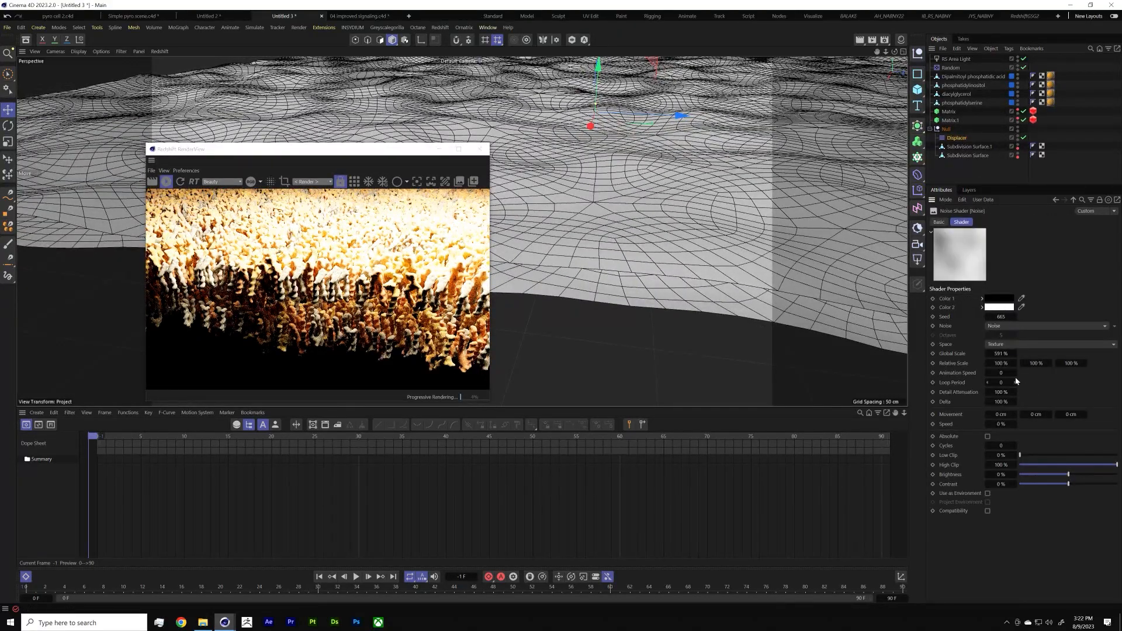
text(1)
key(Return)
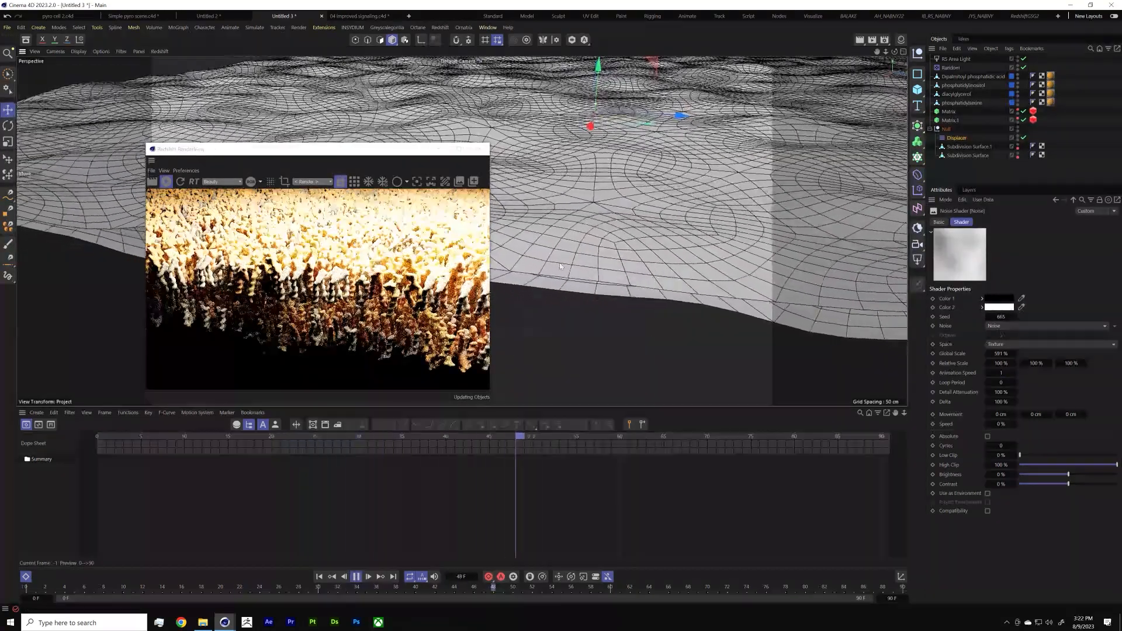
click(356, 576)
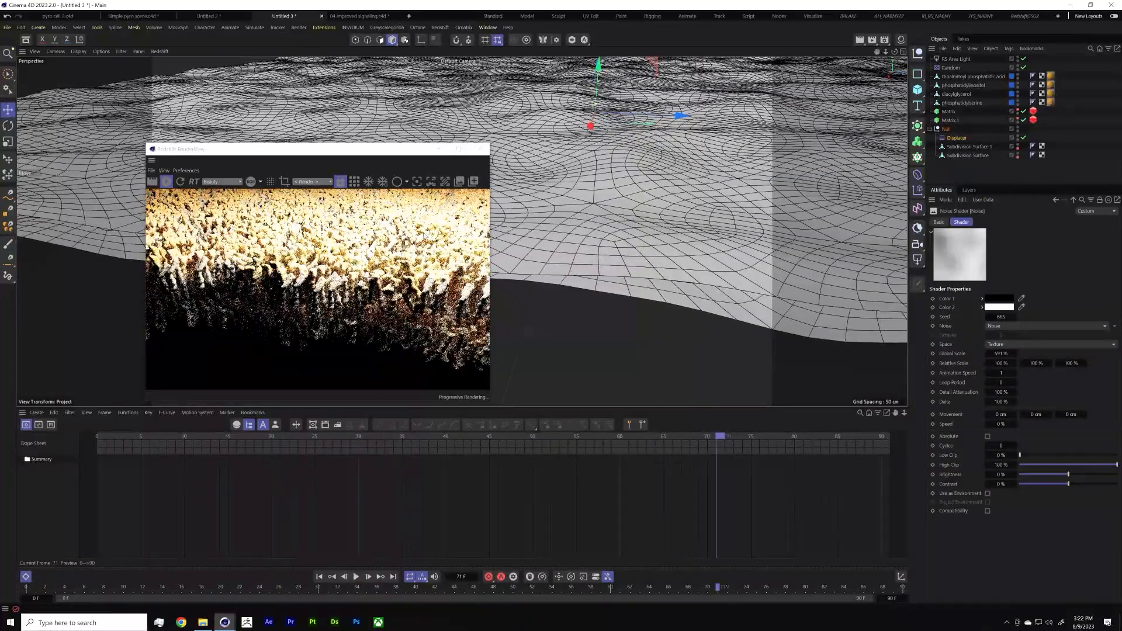
Step: Close the Redshift RenderView to clear the viewport around the membrane's front edge
alt+drag(651, 214, 658, 231)
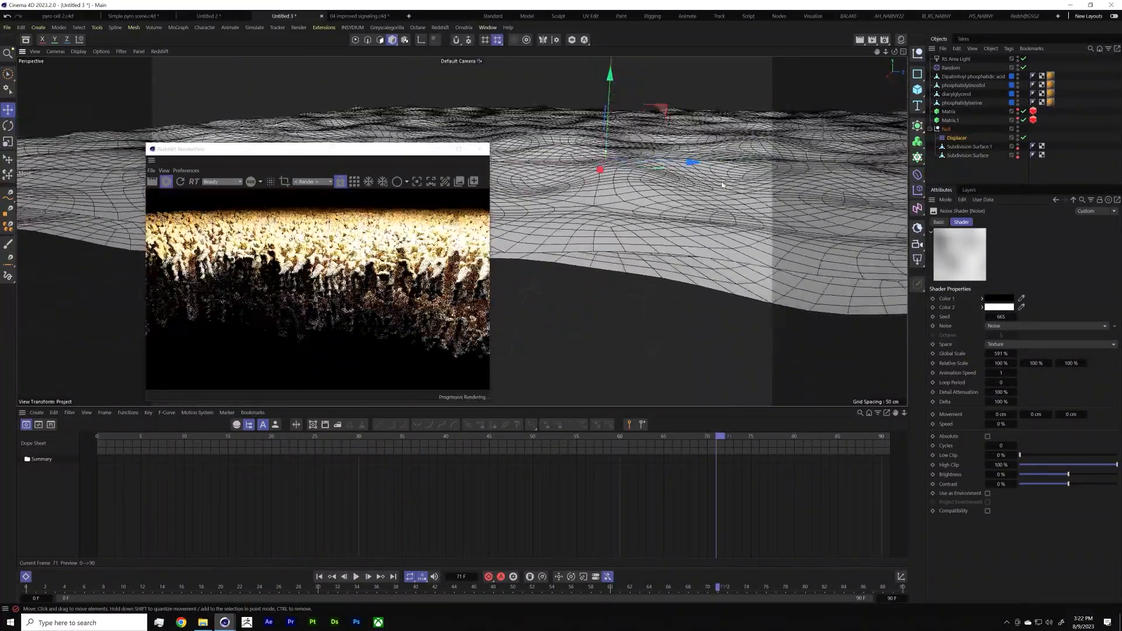
click(480, 149)
mouse_move(574, 221)
mouse_down()
mouse_move(557, 229)
mouse_move(568, 224)
mouse_up()
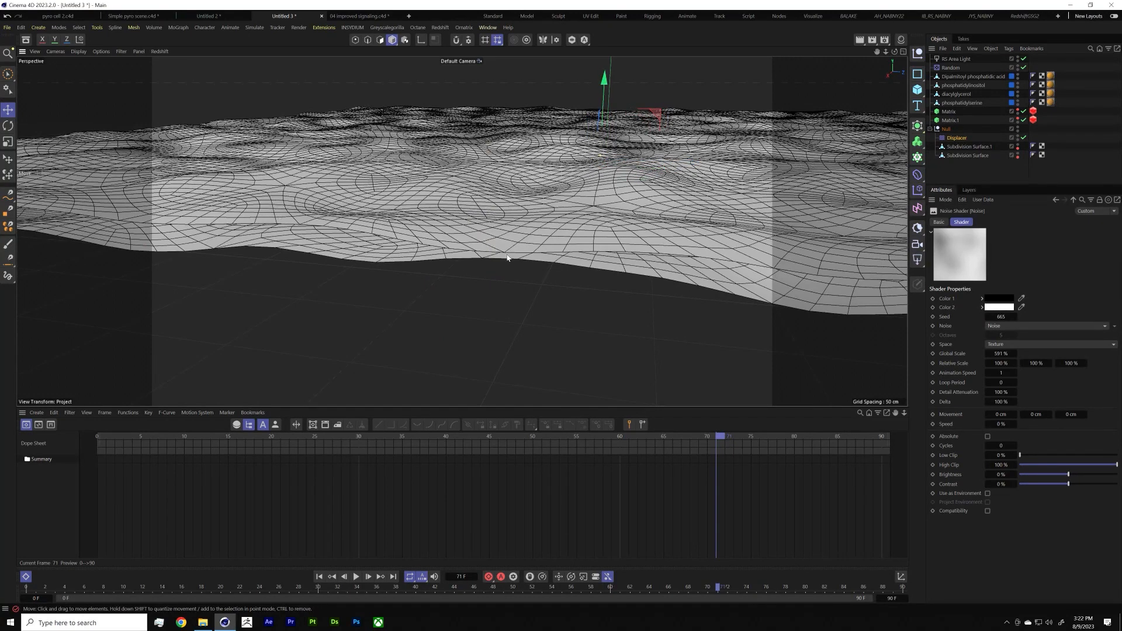
Step: Set the Displacer's Direction to Planar with +Y orientation and its Type to Intensity
click(987, 156)
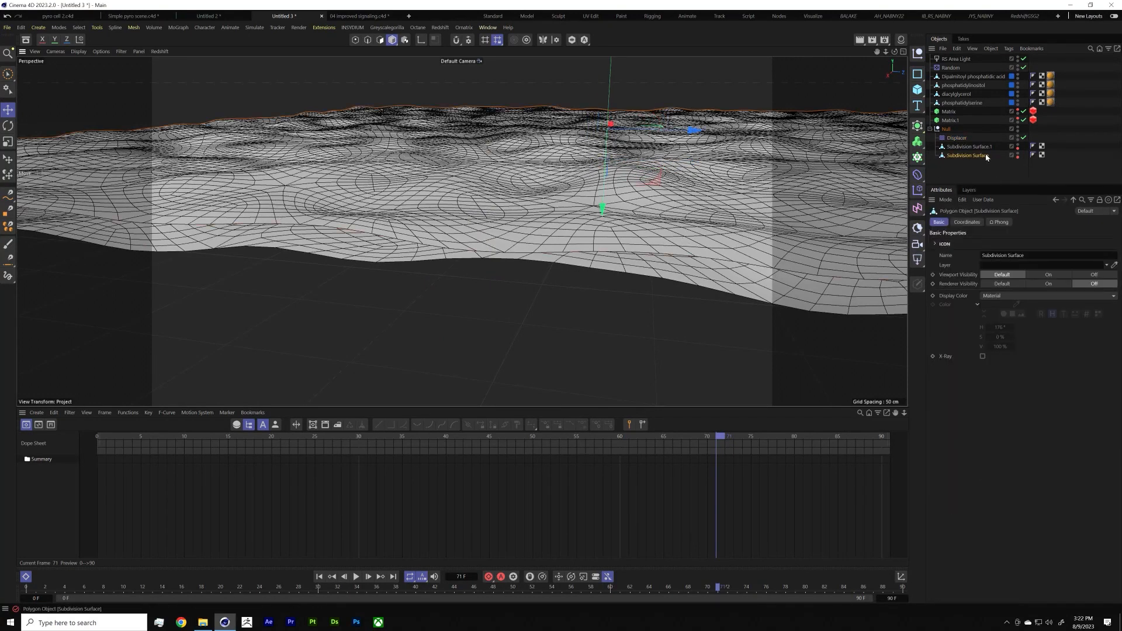
click(966, 138)
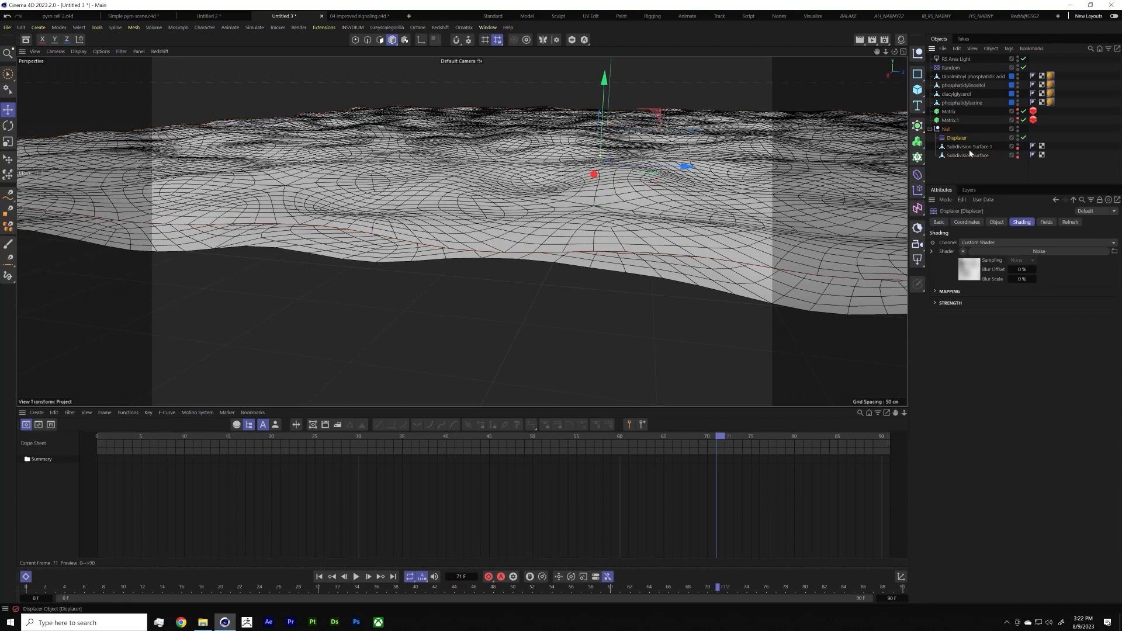
click(996, 222)
click(991, 291)
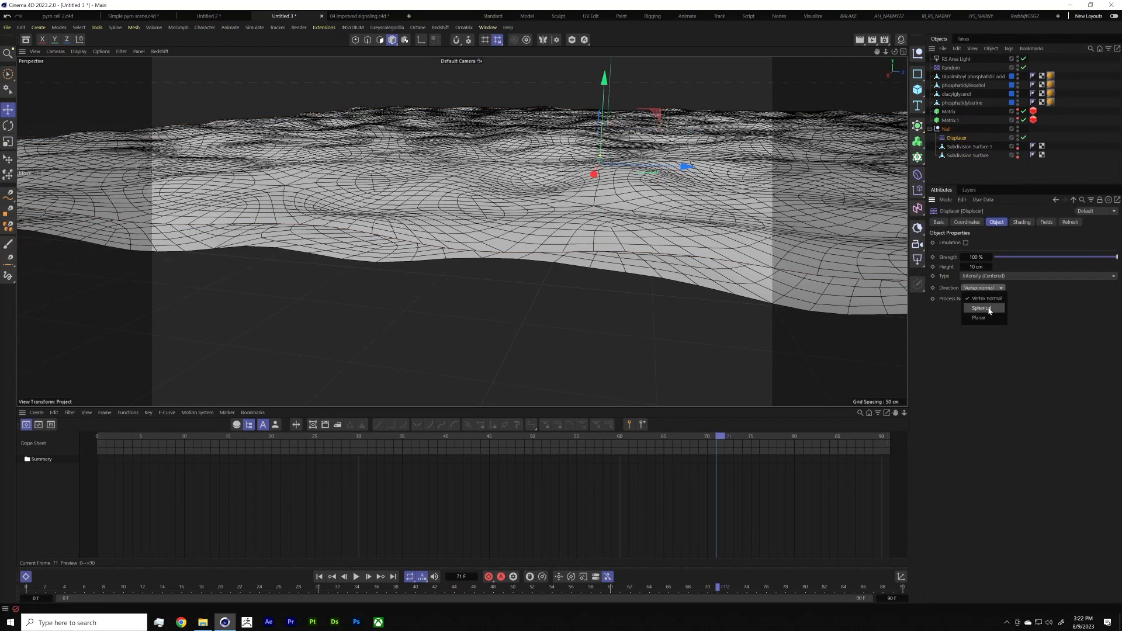
click(988, 312)
mouse_move(669, 250)
alt+mouse_down()
mouse_move(661, 238)
mouse_move(667, 248)
mouse_move(621, 236)
mouse_move(626, 223)
alt+mouse_up()
click(1030, 310)
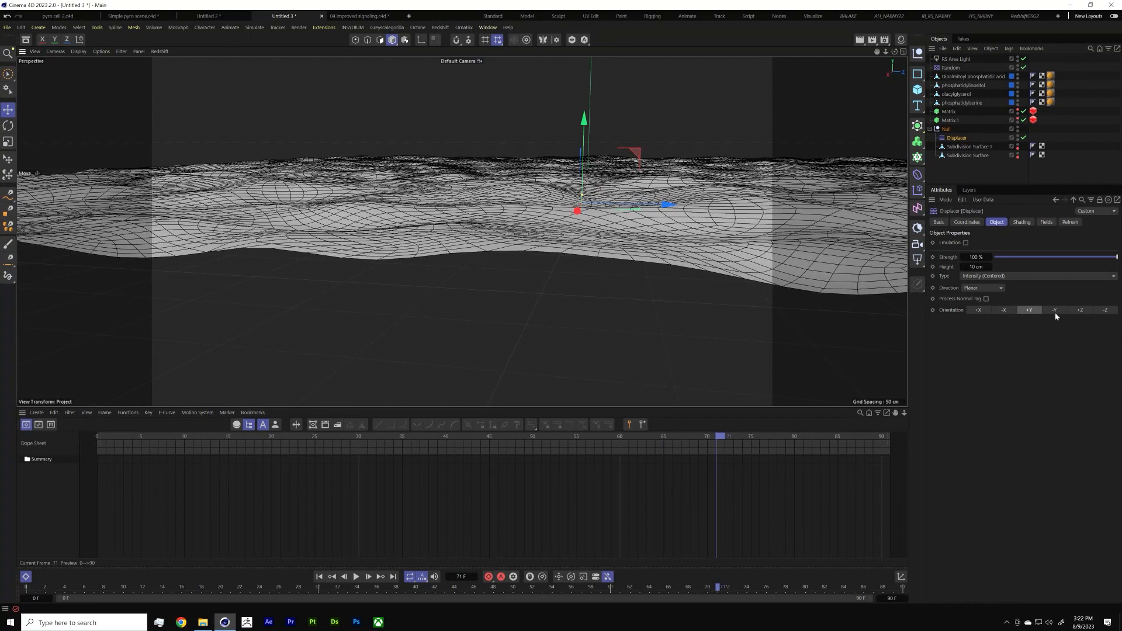
click(1019, 278)
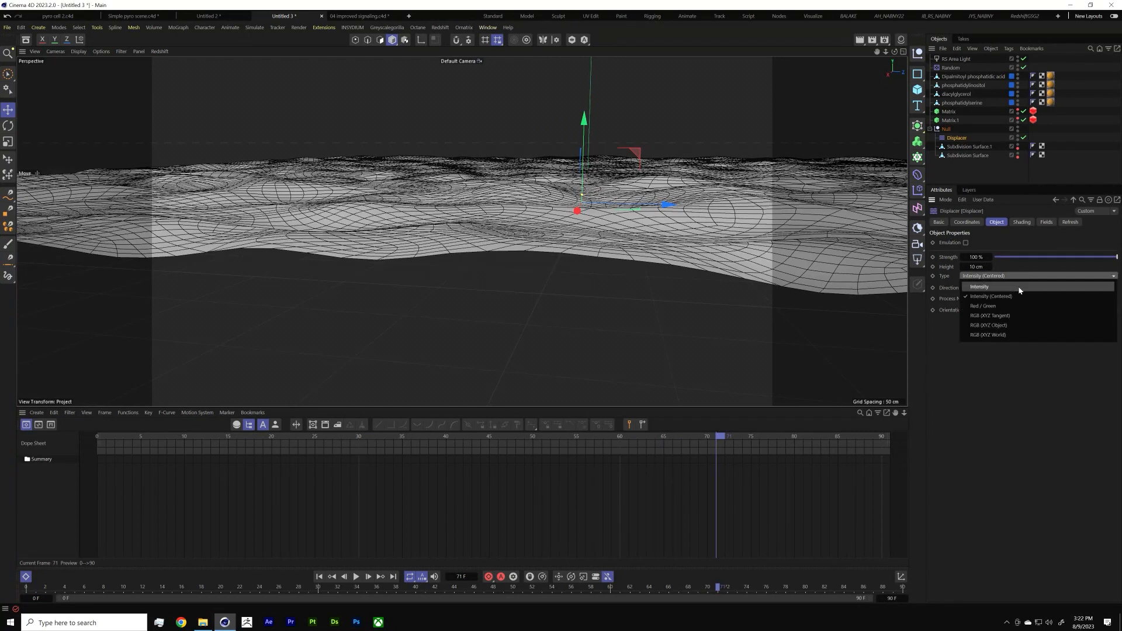
click(1019, 287)
mouse_move(701, 210)
alt+mouse_down()
mouse_move(709, 230)
mouse_move(709, 213)
mouse_move(703, 220)
alt+mouse_up()
Step: Nudge Subdivision Surface.1 slightly upward and rotate it around its red X axis
click(962, 148)
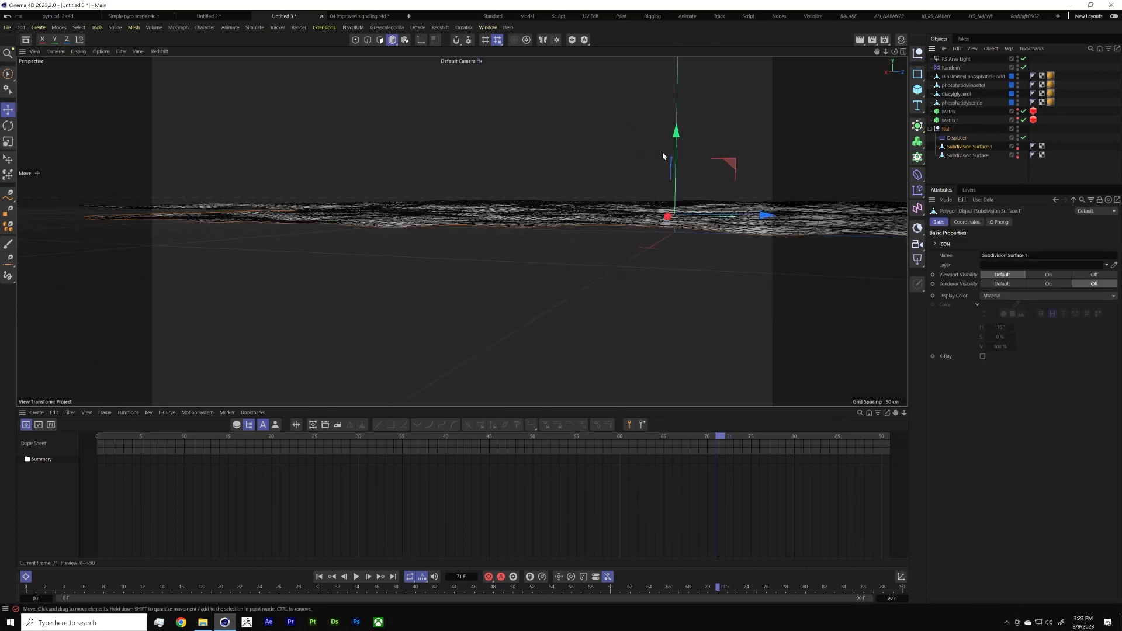
drag(676, 131, 677, 128)
alt+right_drag(725, 209, 819, 206)
alt+drag(819, 187, 649, 244)
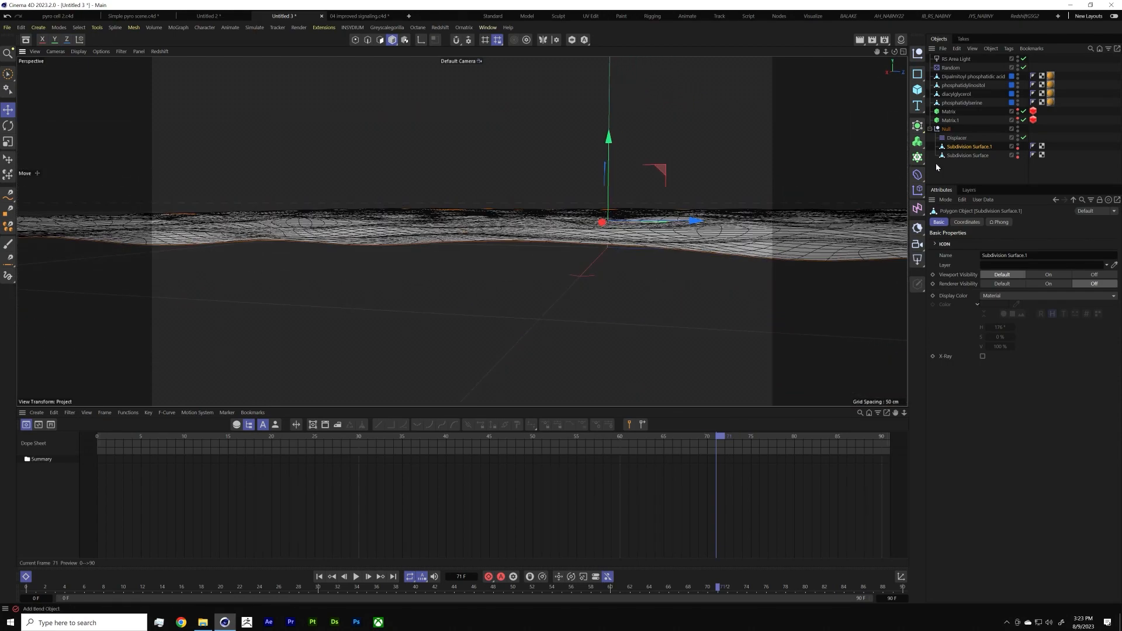
key(r)
drag(636, 176, 522, 342)
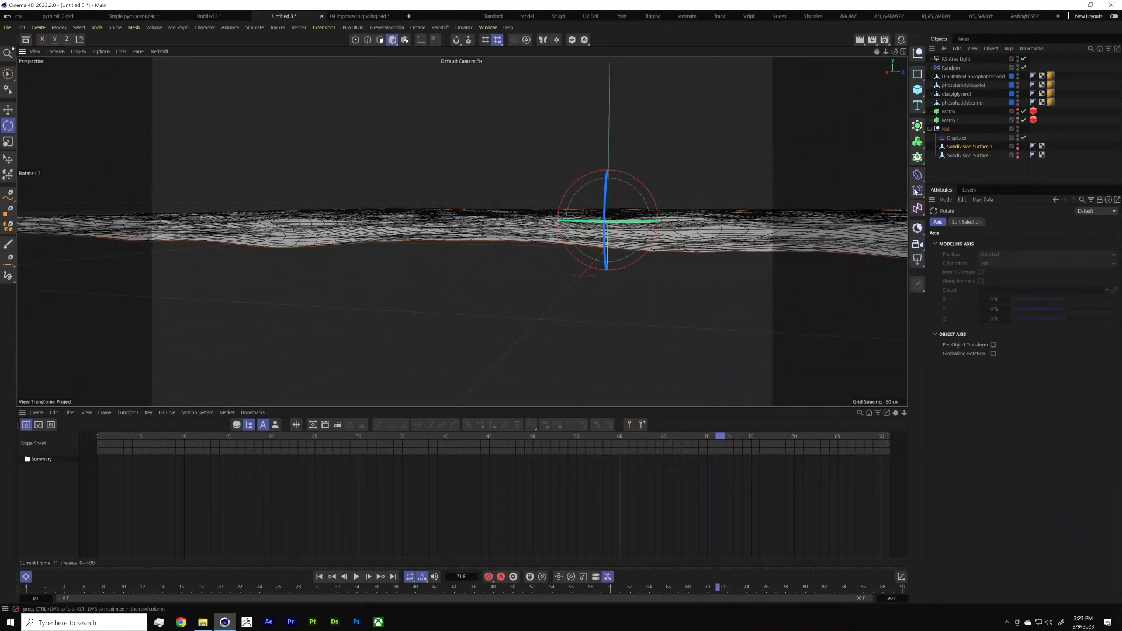
alt+drag(706, 233, 680, 265)
Step: Try lowering the Subdivision Surface plane so that it sits beneath Subdivision Surface.1
click(957, 138)
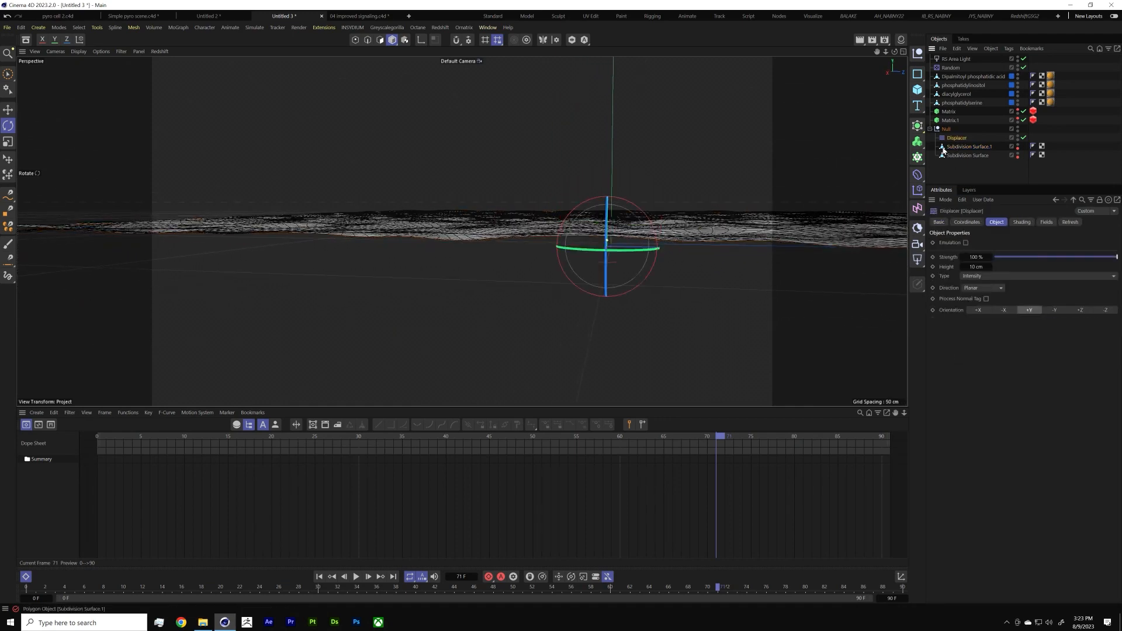
key(t)
drag(569, 277, 661, 228)
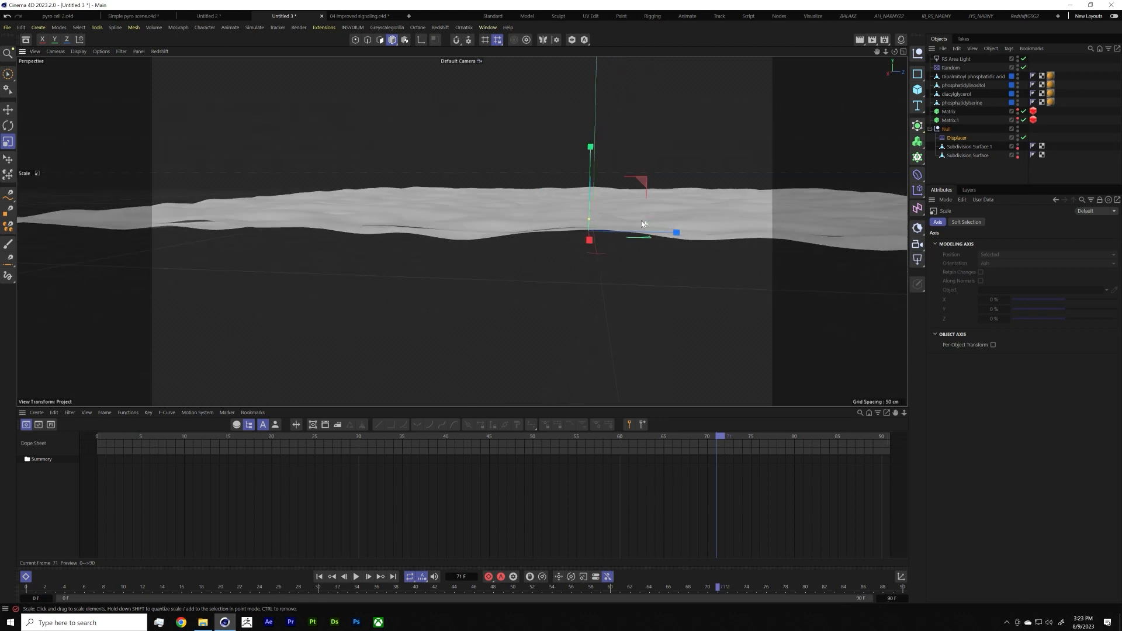
key(e)
click(967, 155)
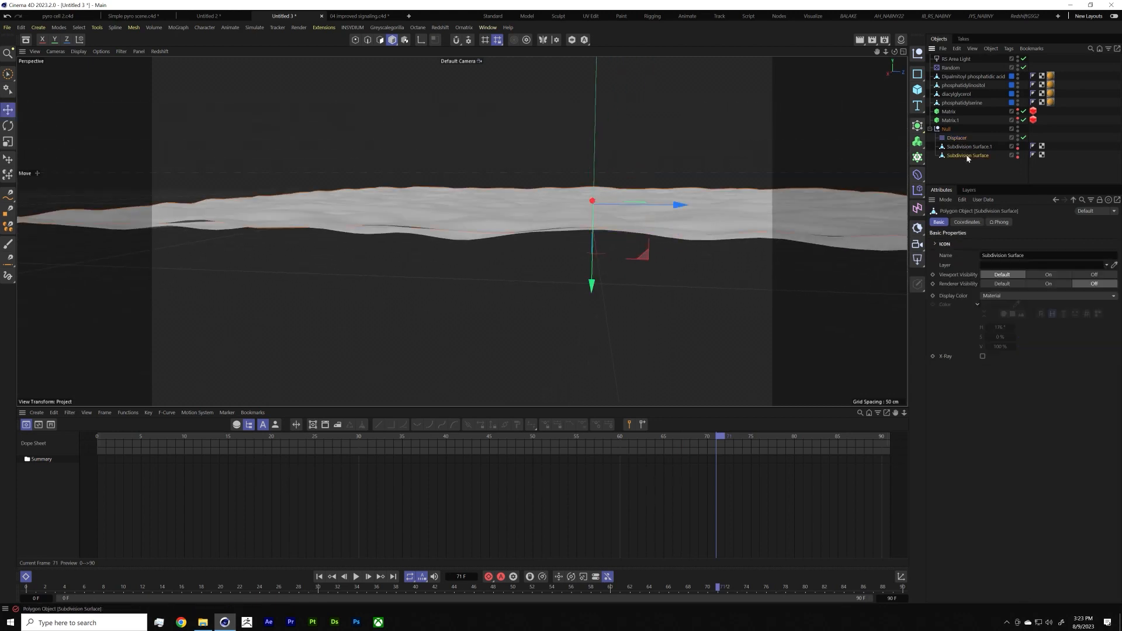
drag(591, 266, 599, 273)
mouse_move(650, 215)
alt+mouse_down()
mouse_move(636, 233)
mouse_move(657, 226)
alt+mouse_up()
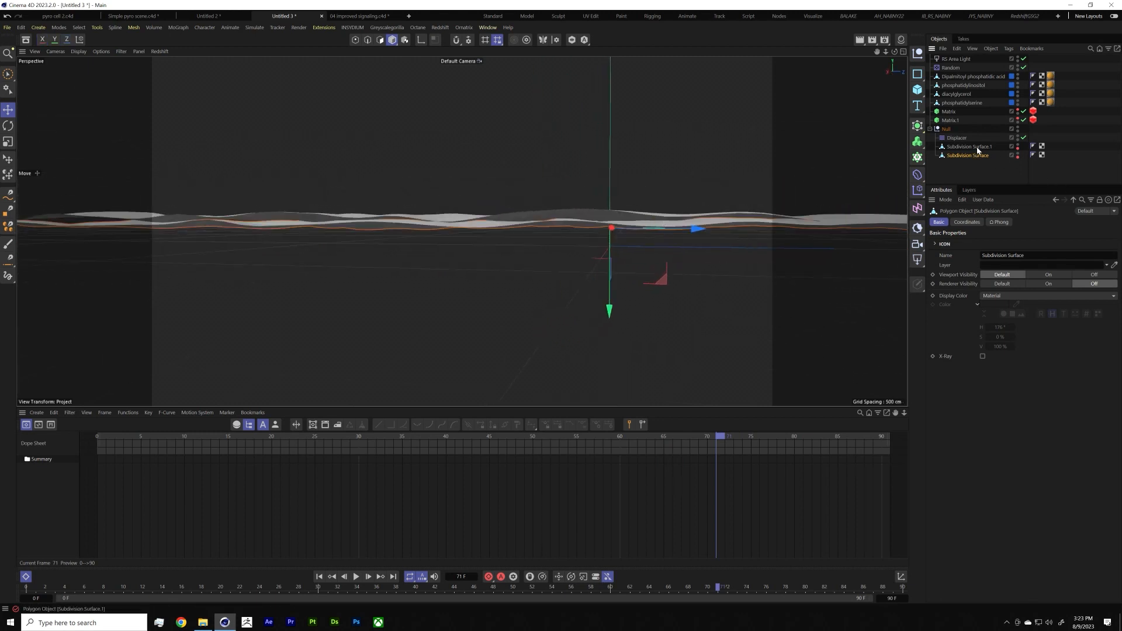
Step: Delete the original Subdivision Surface and duplicate Subdivision Surface.1, placing the copy slightly below it
key(Delete)
ctrl+drag(979, 157, 975, 153)
drag(619, 241, 612, 248)
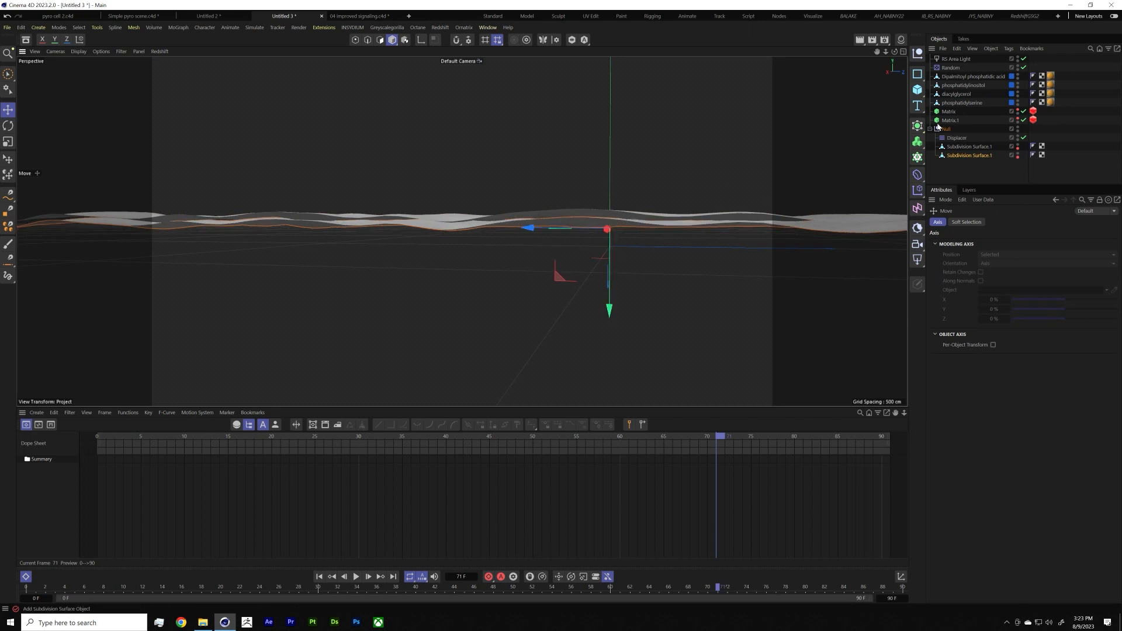
Step: Check Matrix.1's linked source object and show Matrix.1 in the viewport again
click(951, 120)
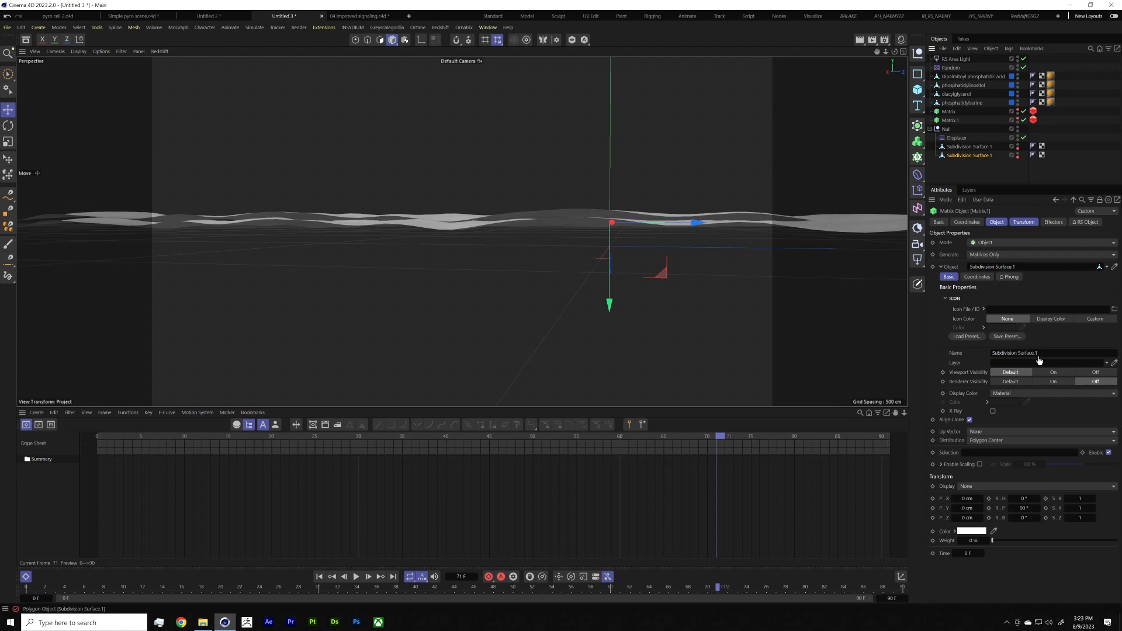
click(1017, 119)
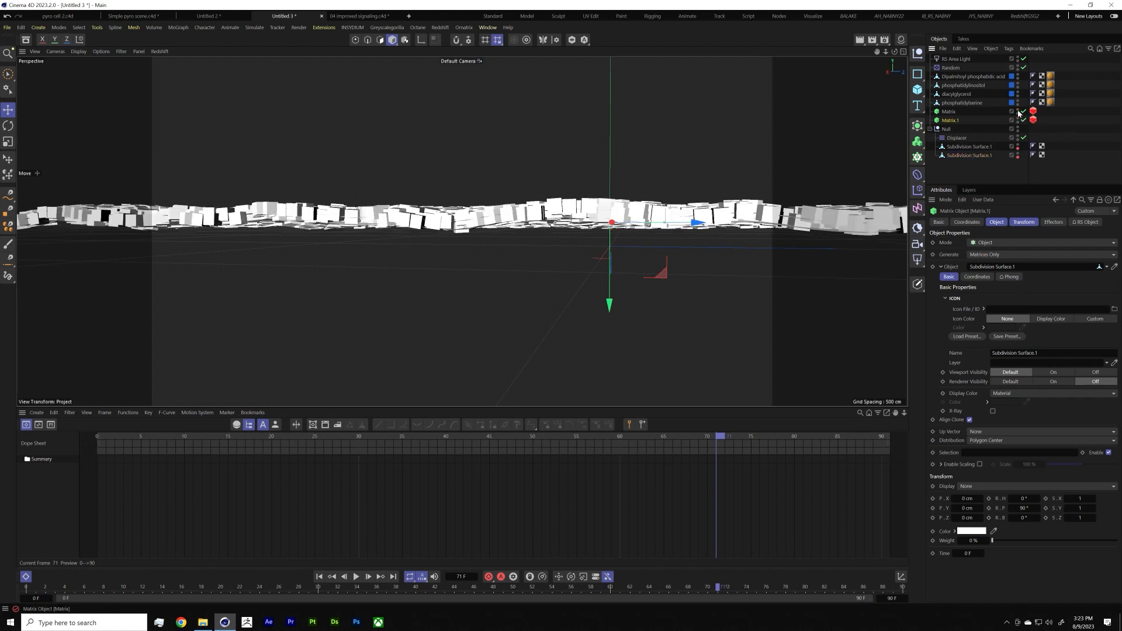
Step: Rename the lower duplicated surface Subdivision Surface.2 and assign it as Matrix.1's source object
click(959, 156)
double_click(986, 157)
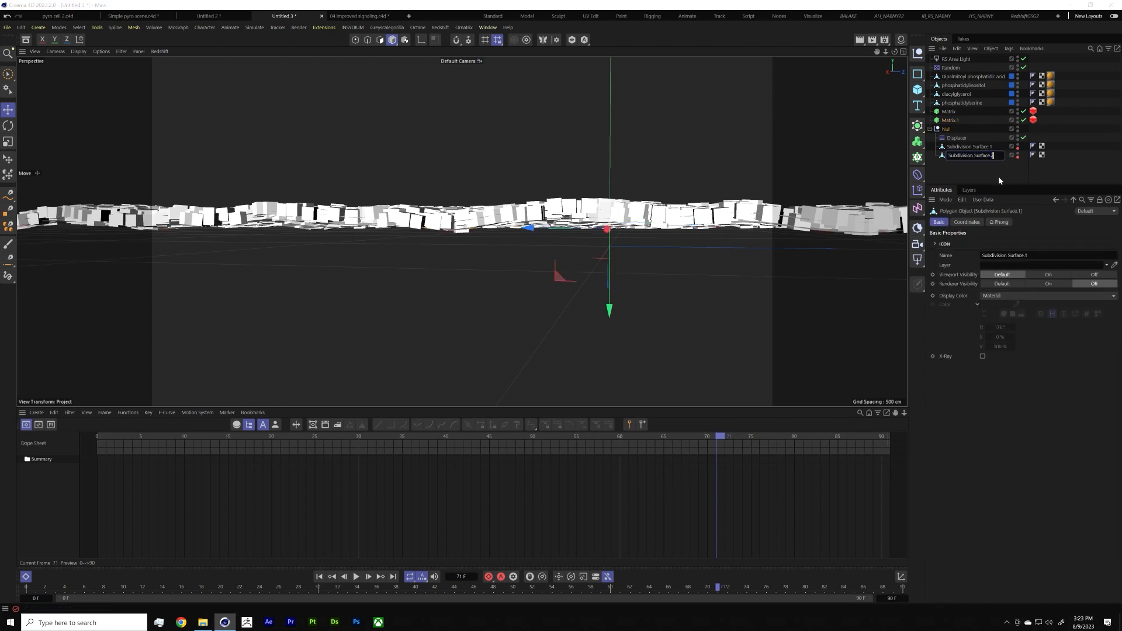
text(2)
key(Return)
click(951, 121)
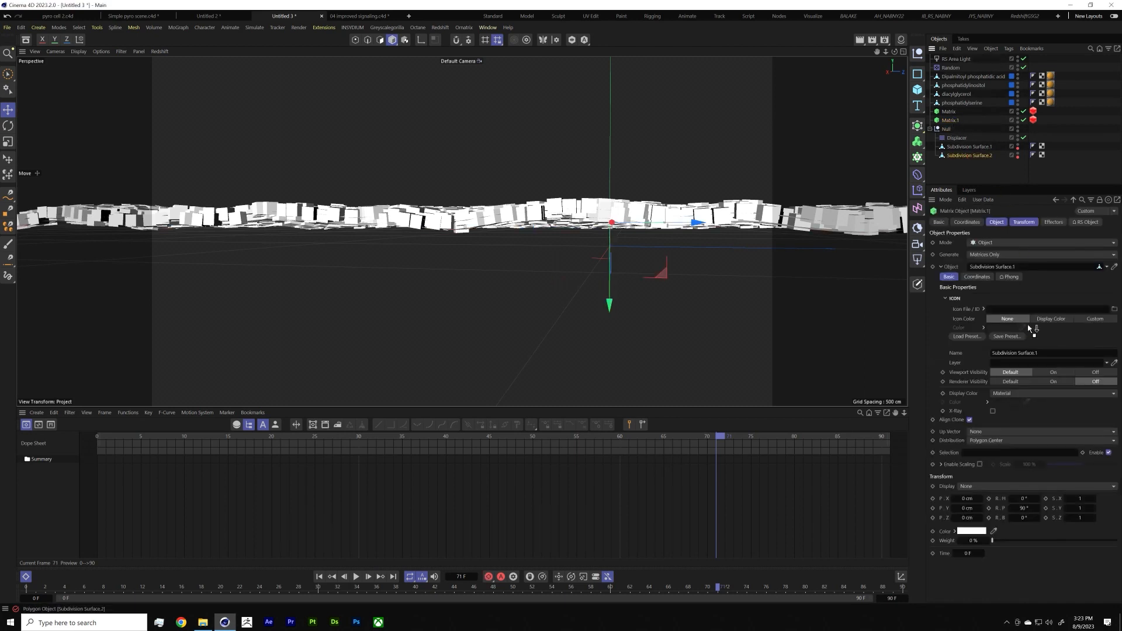
key(Return)
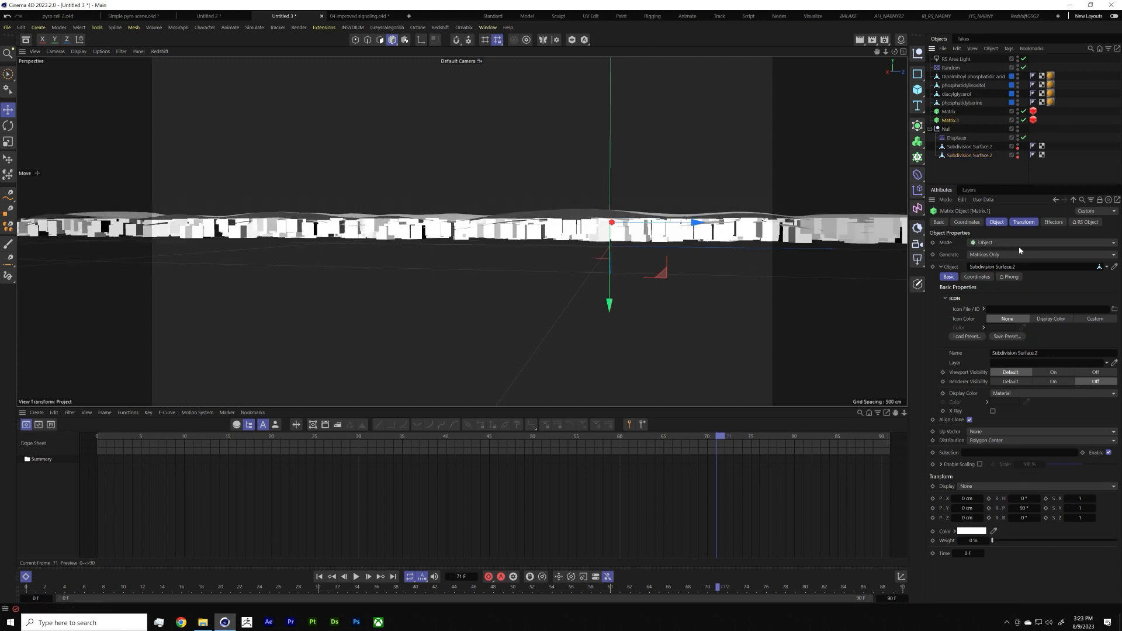
Step: Open the Redshift RenderView, start a live render and examine the lipid layers at the membrane's edge
click(963, 176)
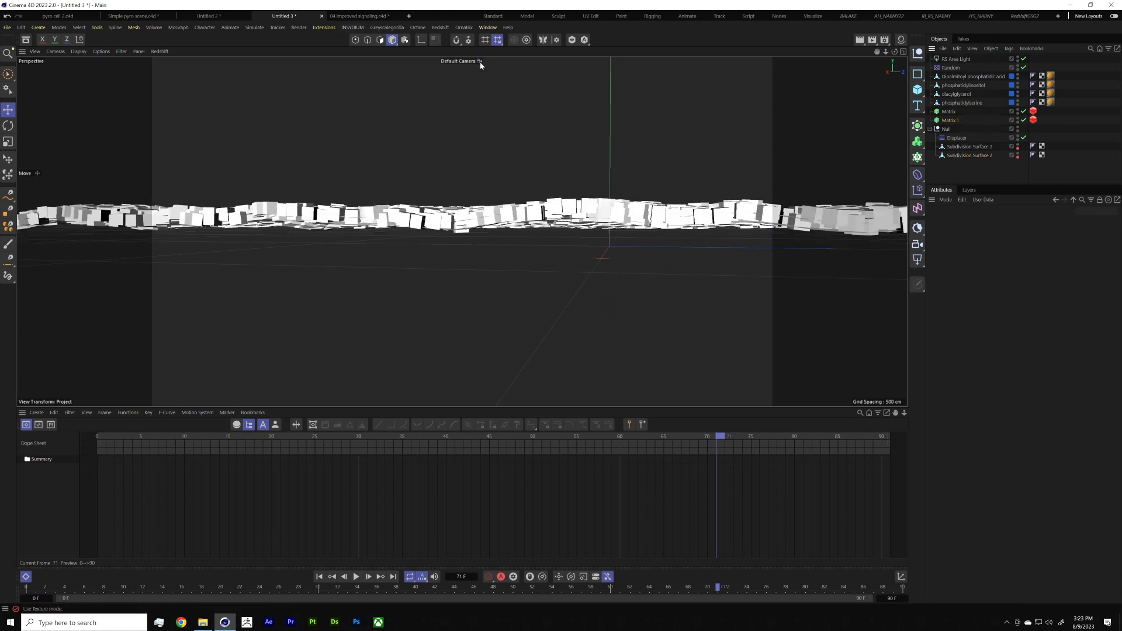
click(902, 41)
click(444, 28)
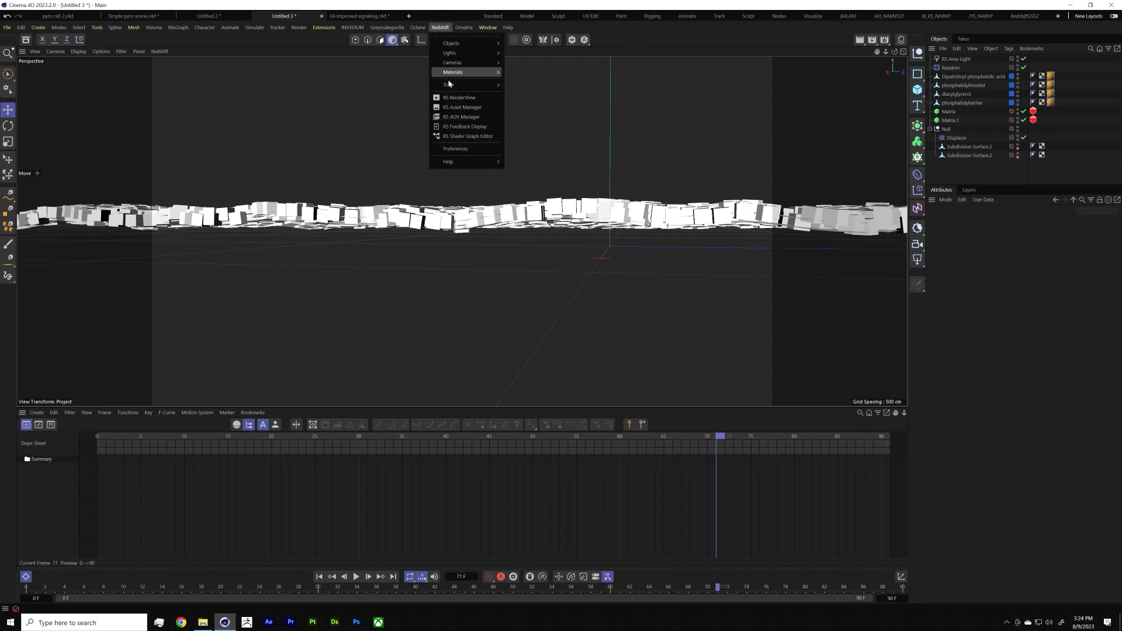
click(476, 101)
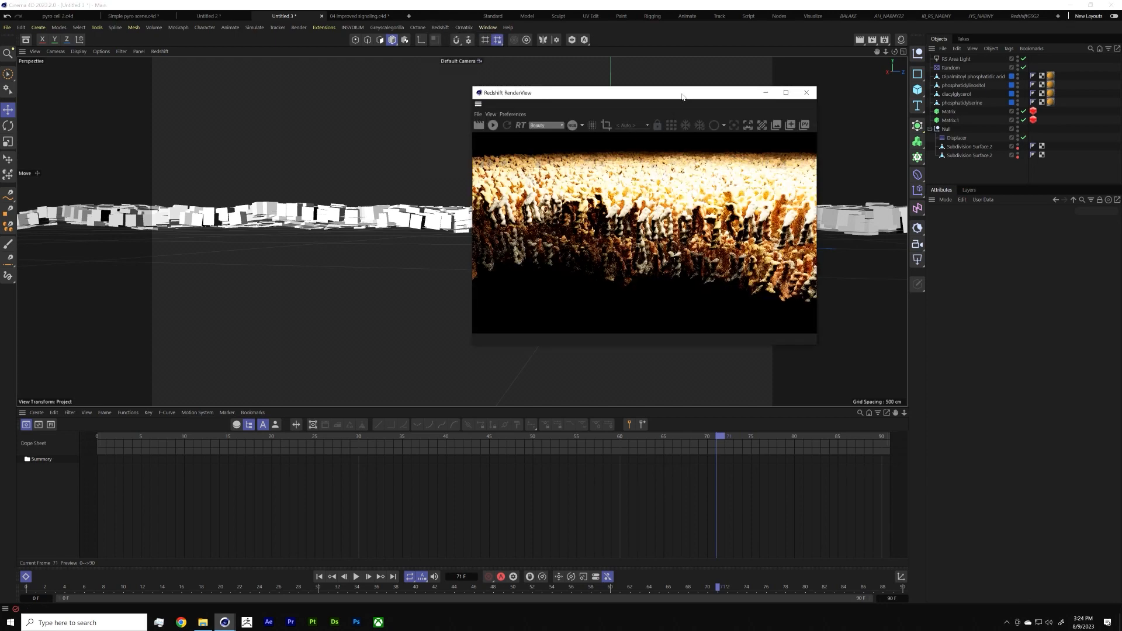
drag(682, 96, 444, 236)
click(257, 264)
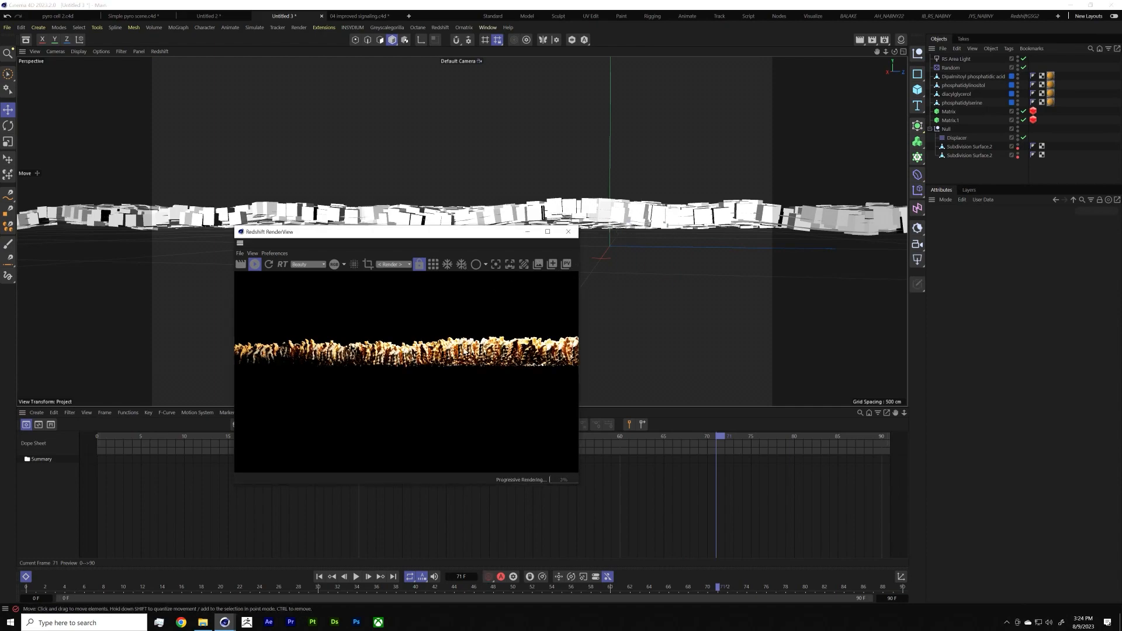
alt+right_drag(661, 237, 713, 233)
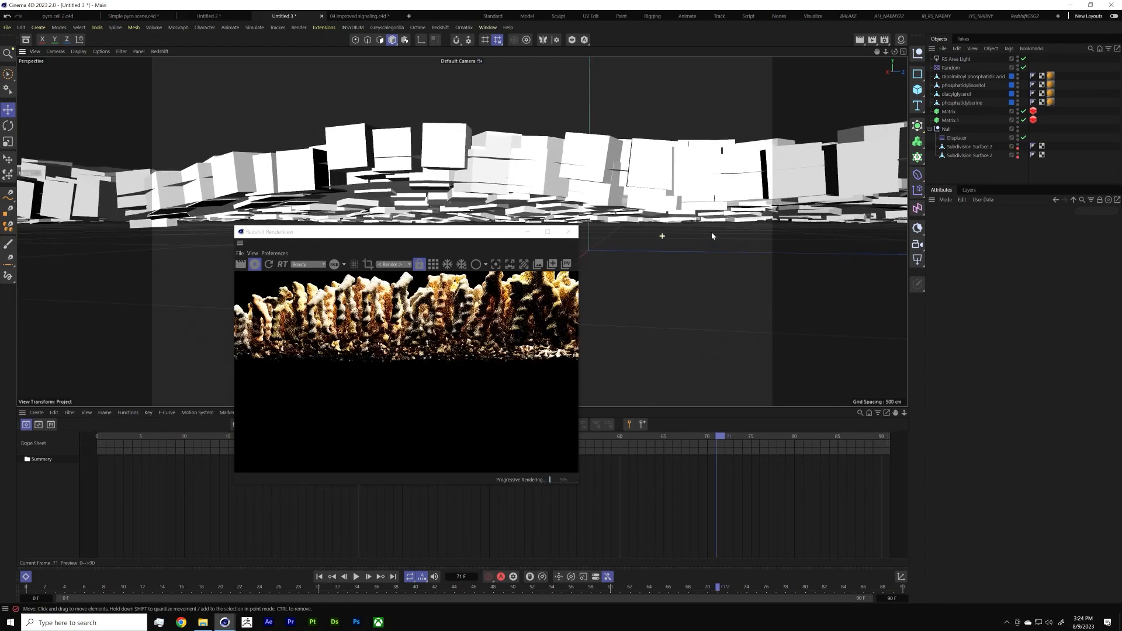
alt+middle_drag(709, 240, 716, 261)
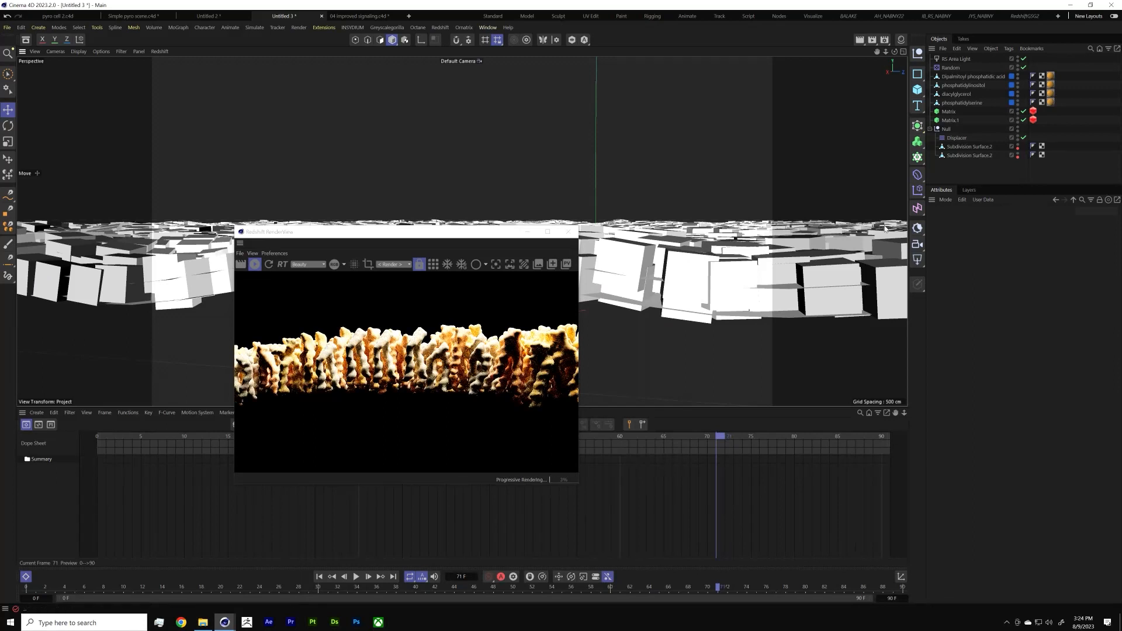
Step: Set Matrix.1's transform bank rotation to 180°
click(950, 120)
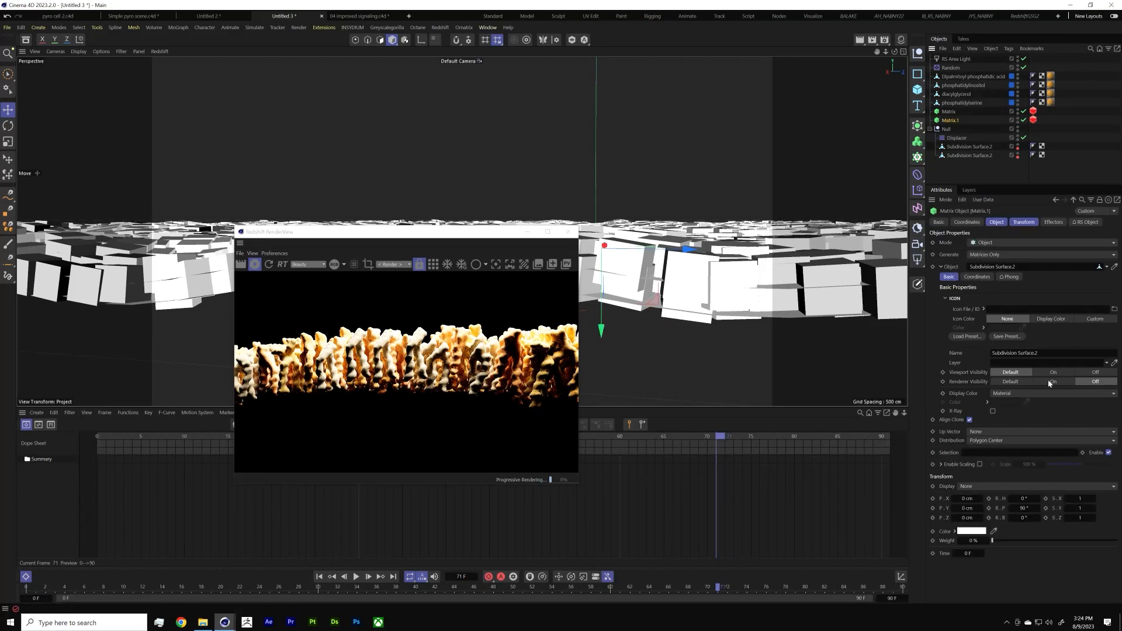
click(1029, 225)
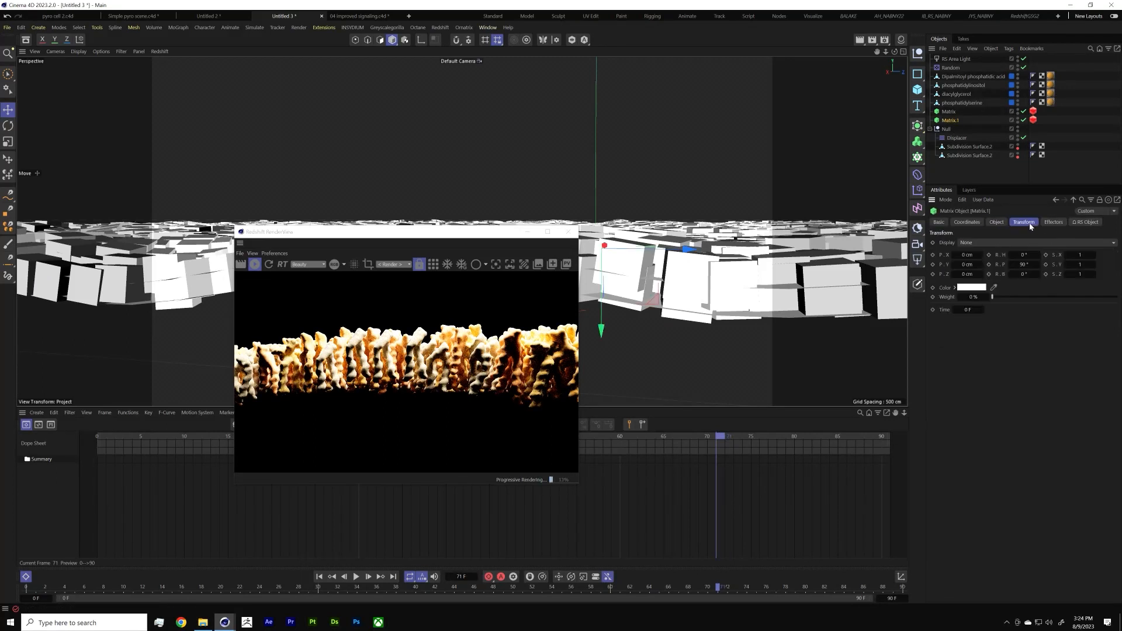
drag(1025, 274, 1097, 275)
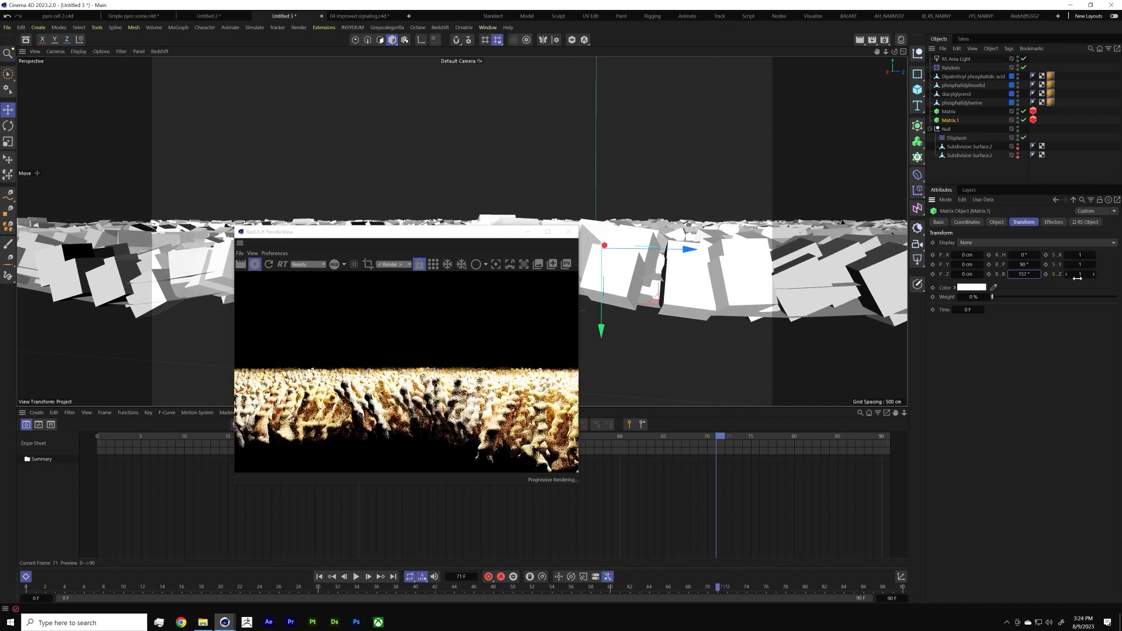
click(1021, 274)
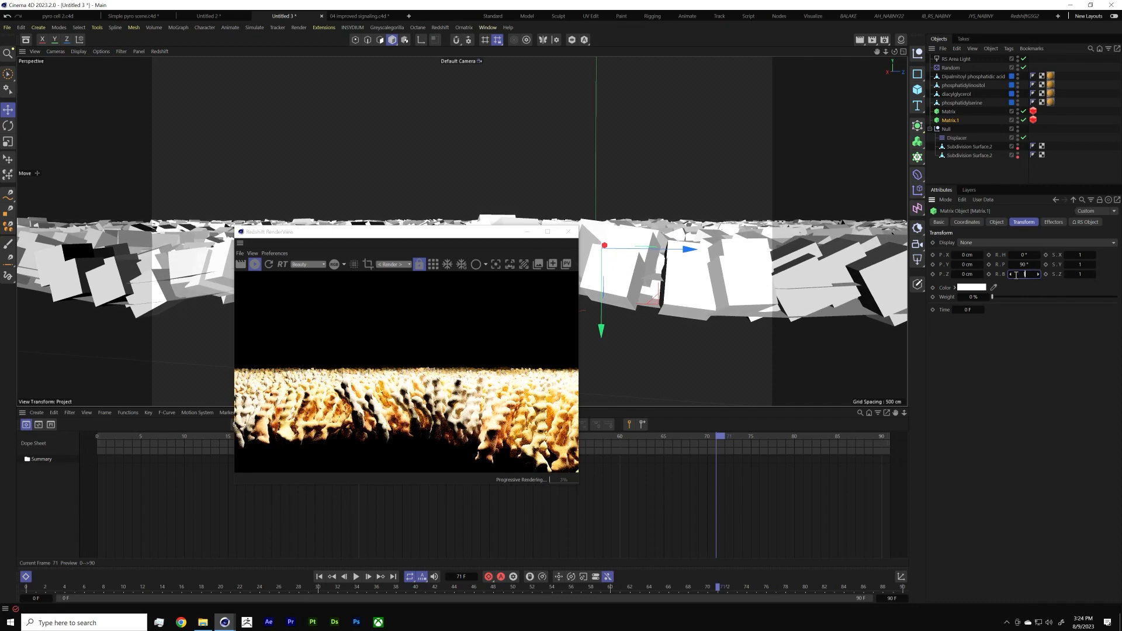
text(180)
key(Return)
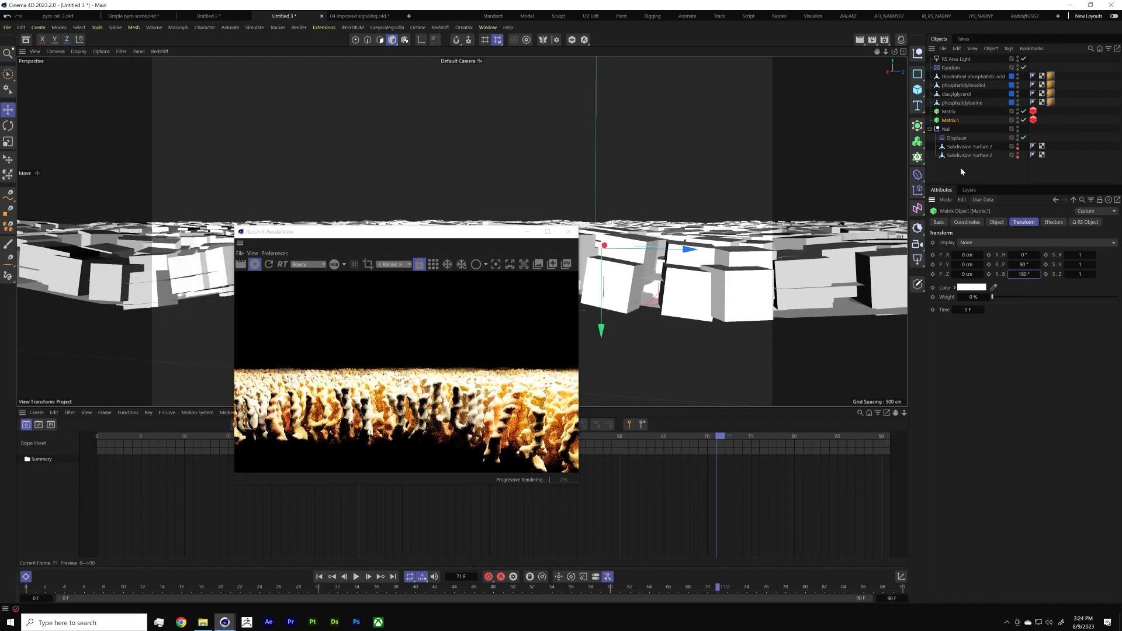
Step: Assign the first-listed Subdivision Surface.2 as the source object of Matrix
click(953, 112)
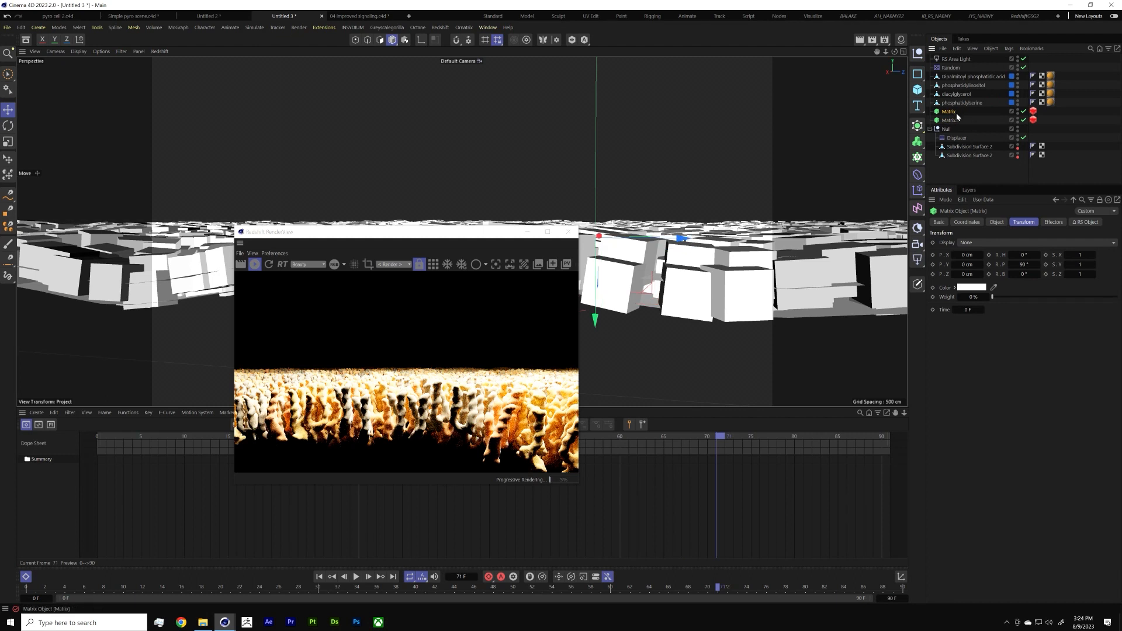
click(996, 222)
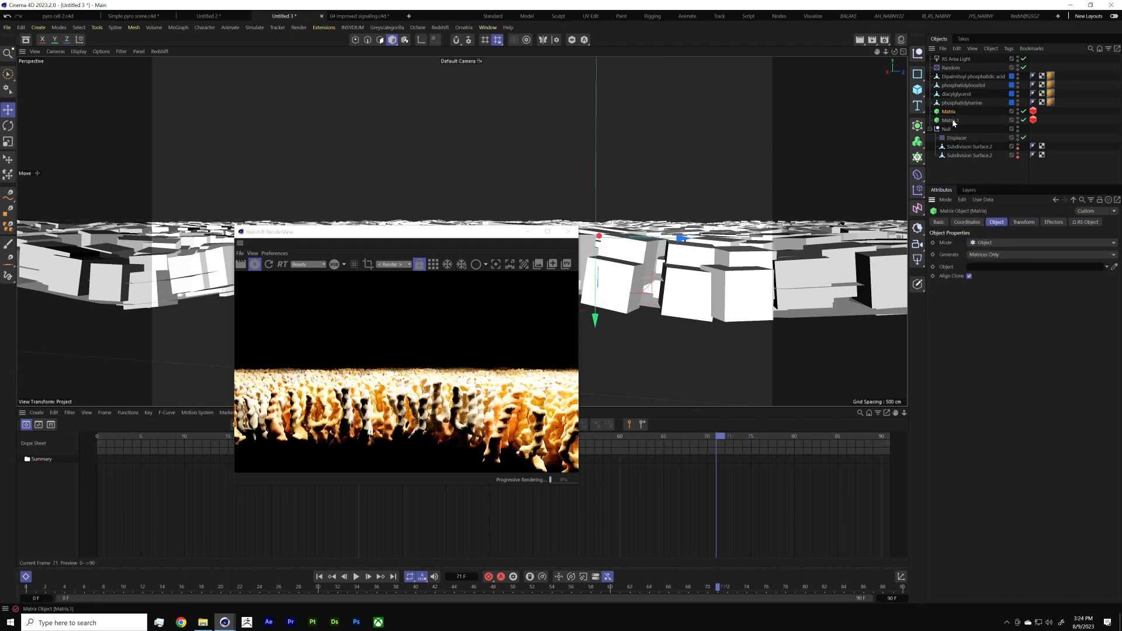
drag(958, 146, 971, 158)
drag(1007, 269, 1006, 269)
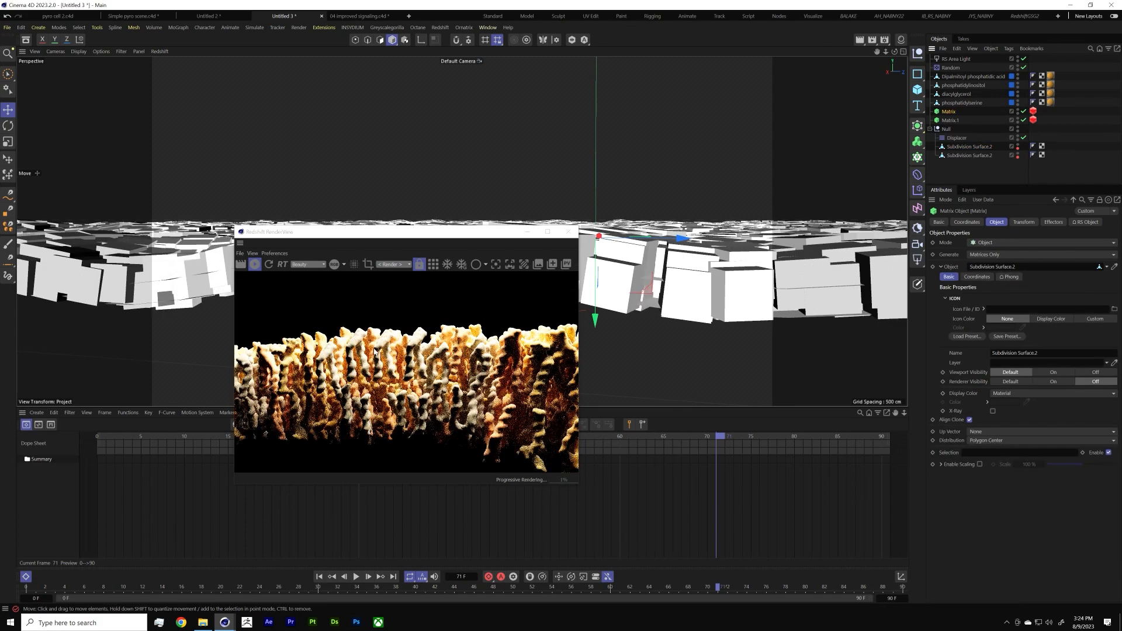
Step: Examine both lipid layers in the live render, close the render window and play back the membrane animation
click(434, 370)
alt+right_drag(694, 266, 618, 290)
alt+drag(674, 222, 714, 246)
click(568, 232)
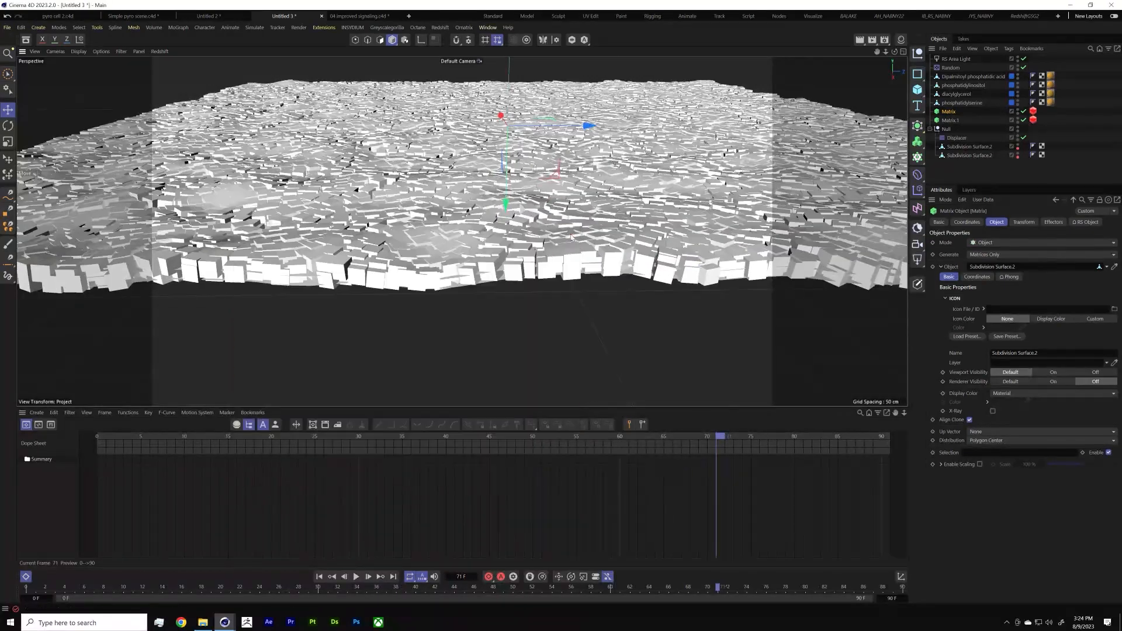
click(357, 577)
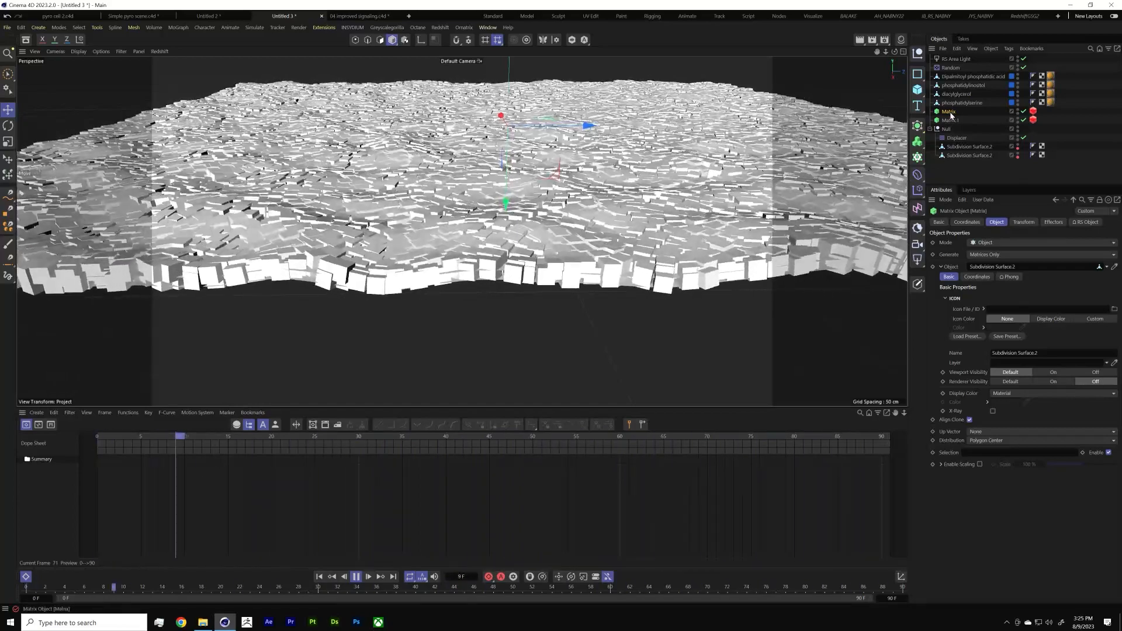
click(356, 577)
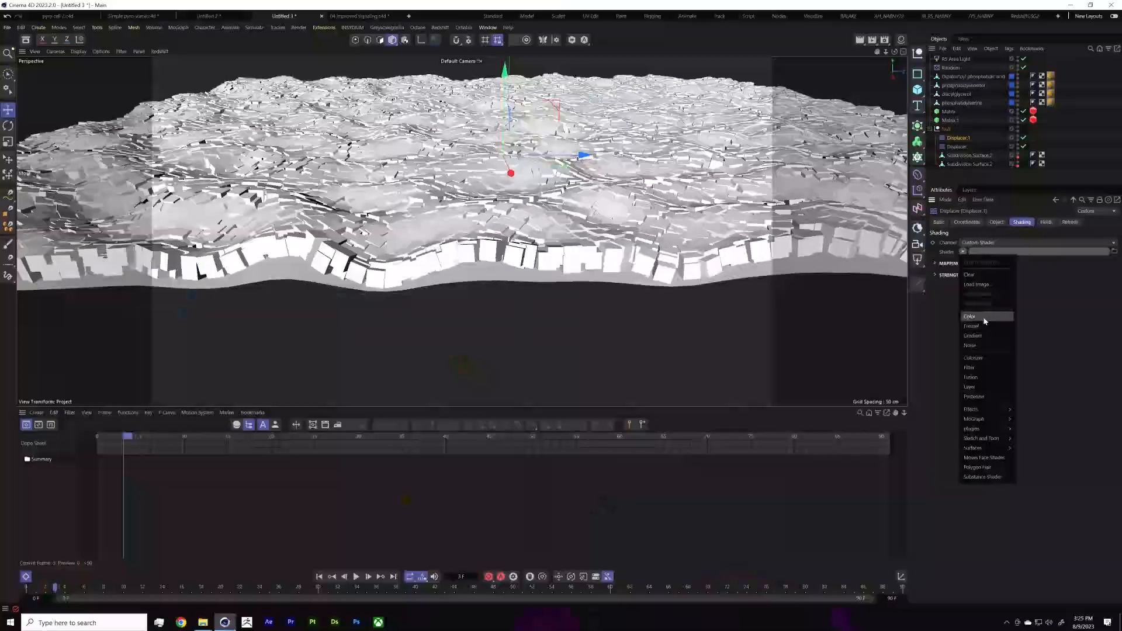
Step: Set Displacer.1's shader to Color and limit its displacement with a Spherical Field
click(985, 320)
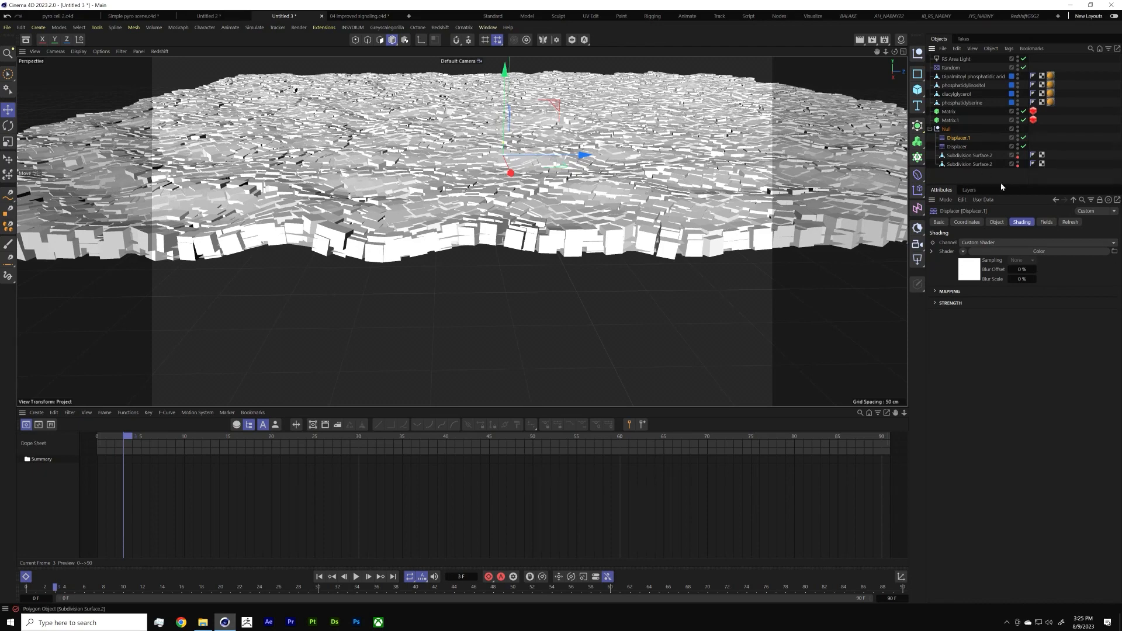
alt+right_drag(594, 170, 574, 180)
alt+middle_drag(575, 180, 495, 218)
alt+drag(495, 219, 536, 208)
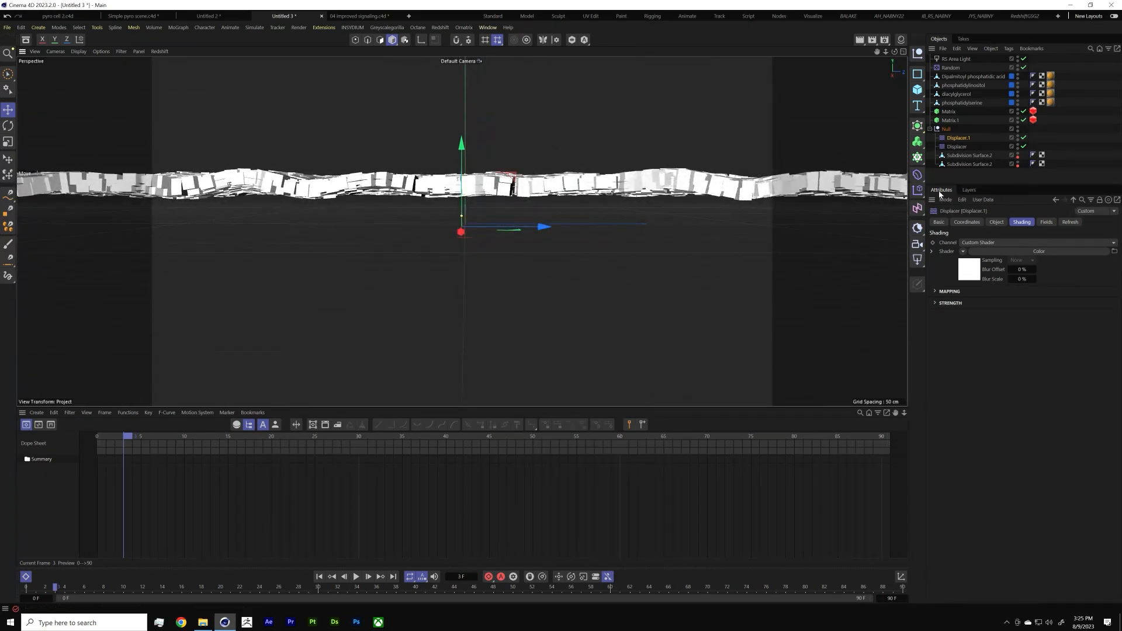
click(1048, 222)
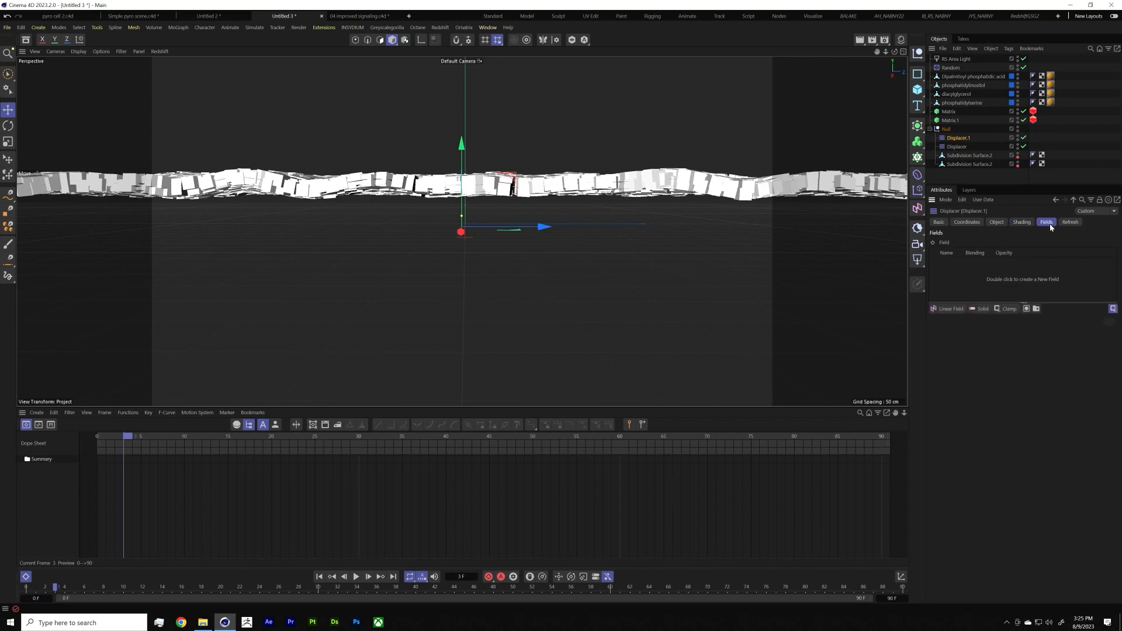
click(944, 313)
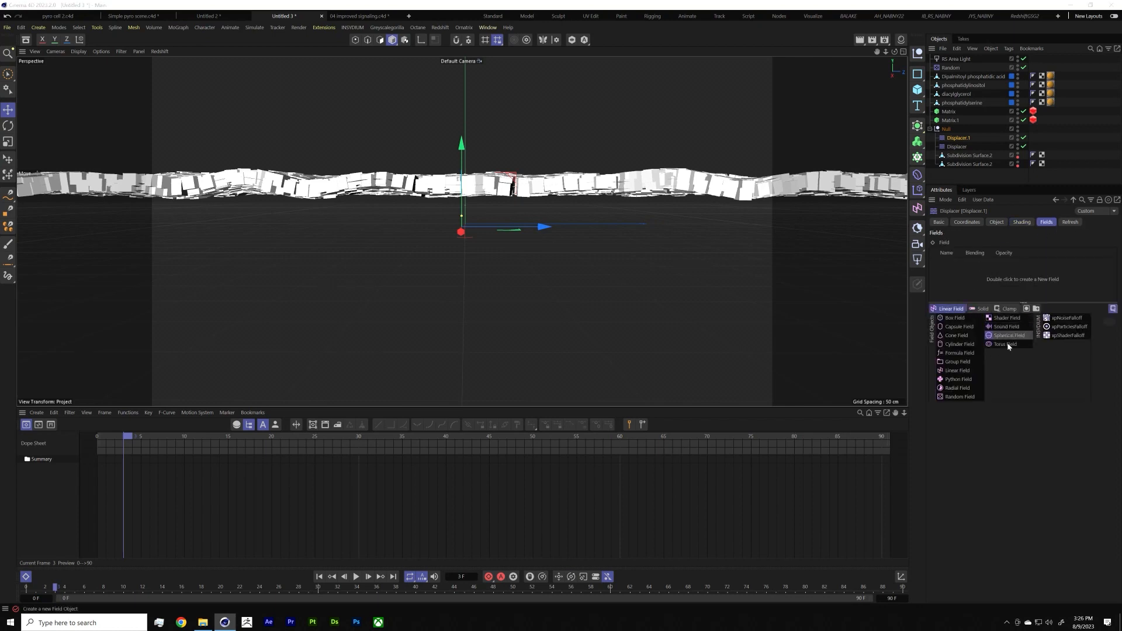
click(1010, 336)
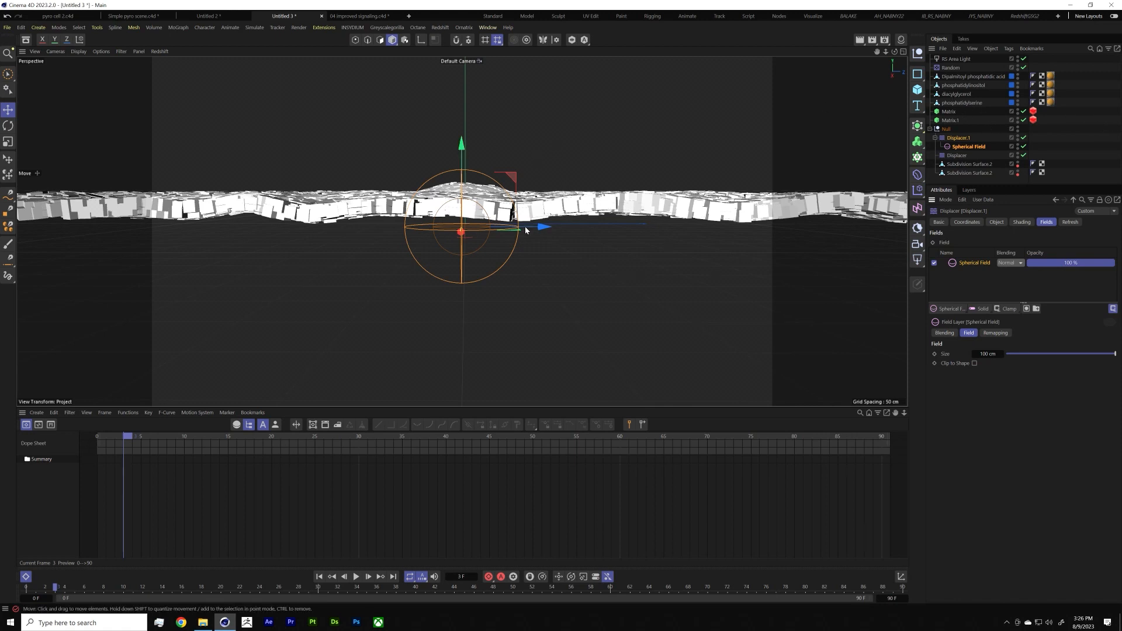
Step: Place the Null group above the Matrix objects in the hierarchy and raise the Spherical Field into the membrane
drag(945, 129, 950, 113)
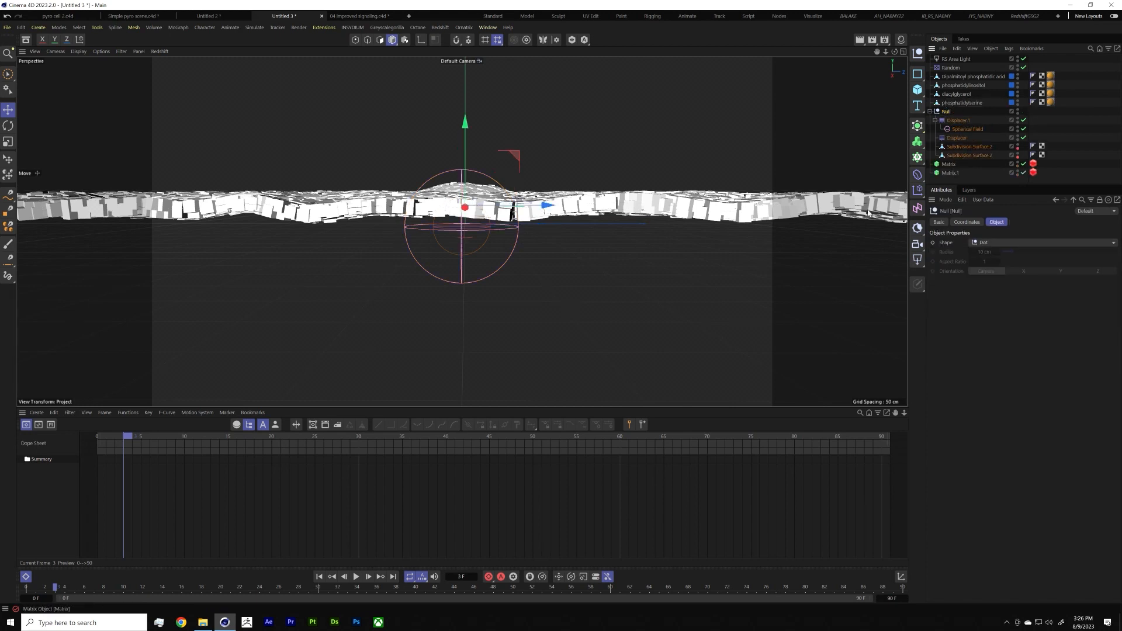
click(966, 129)
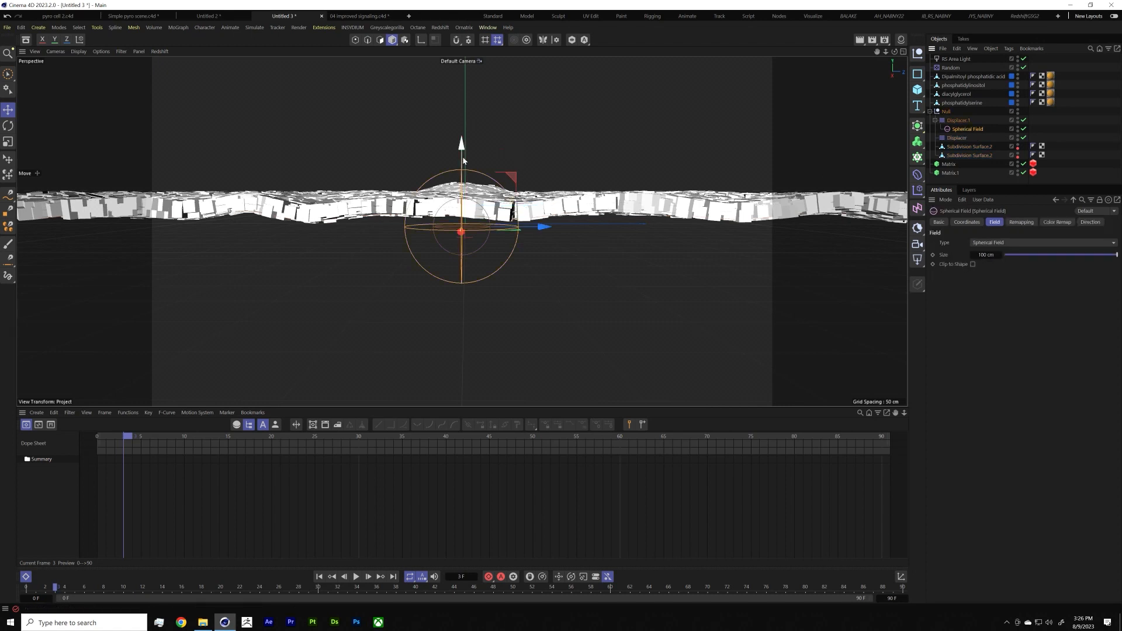
drag(463, 143, 440, 123)
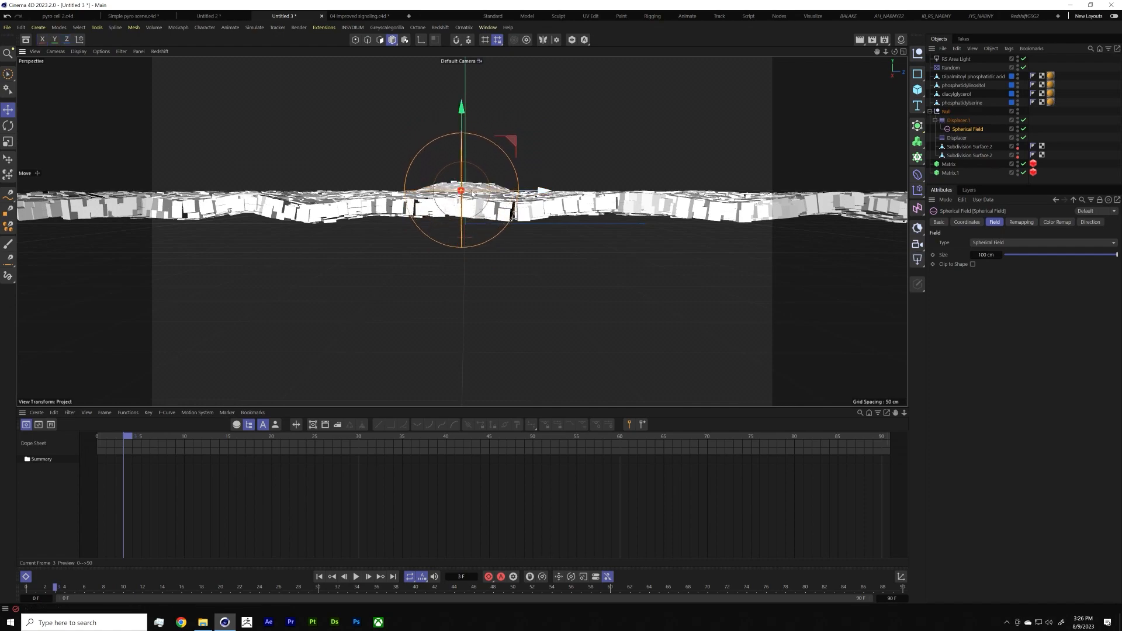
alt+drag(576, 114, 506, 69)
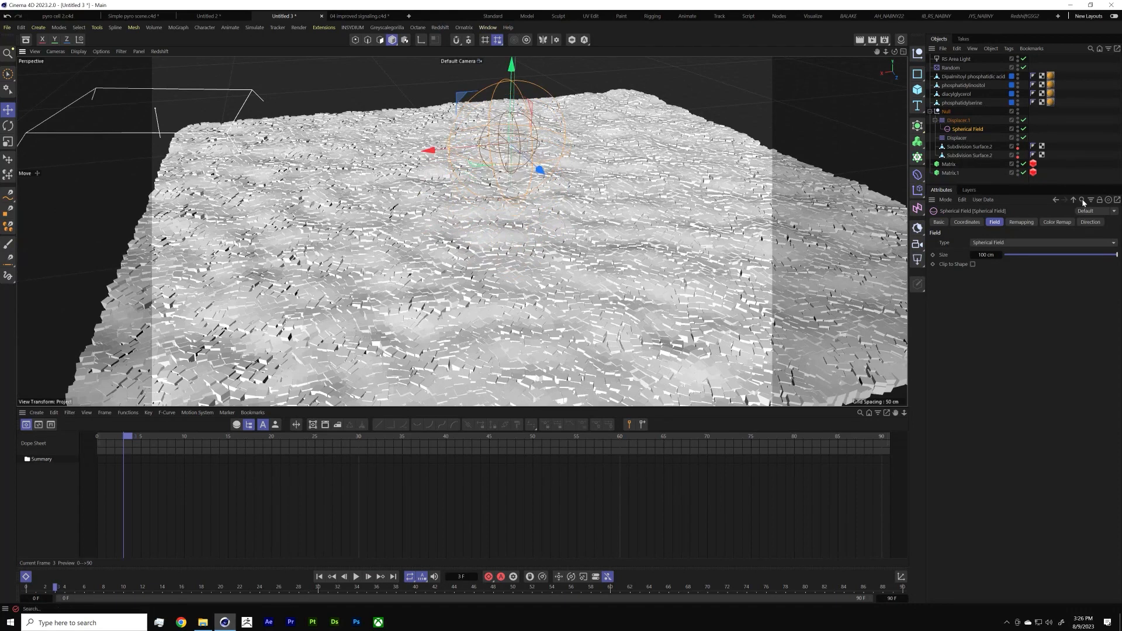
Step: Delete Displacer.1 with its Spherical Field and add Pose Morph tags to both Subdivision Surface.2 planes
click(972, 121)
key(Delete)
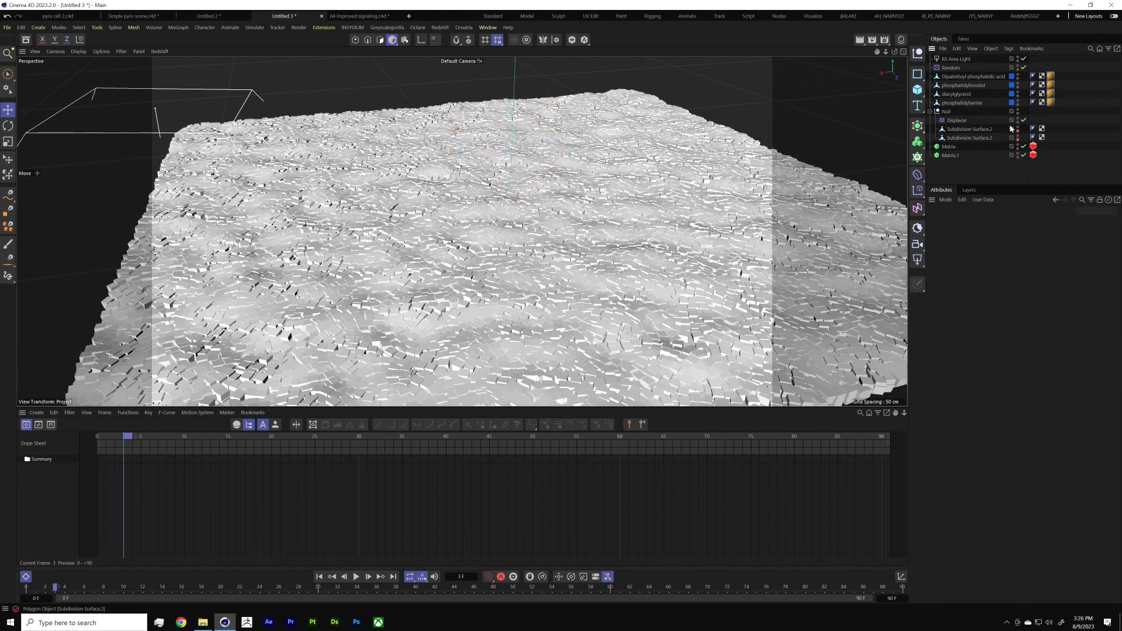
drag(987, 133, 987, 138)
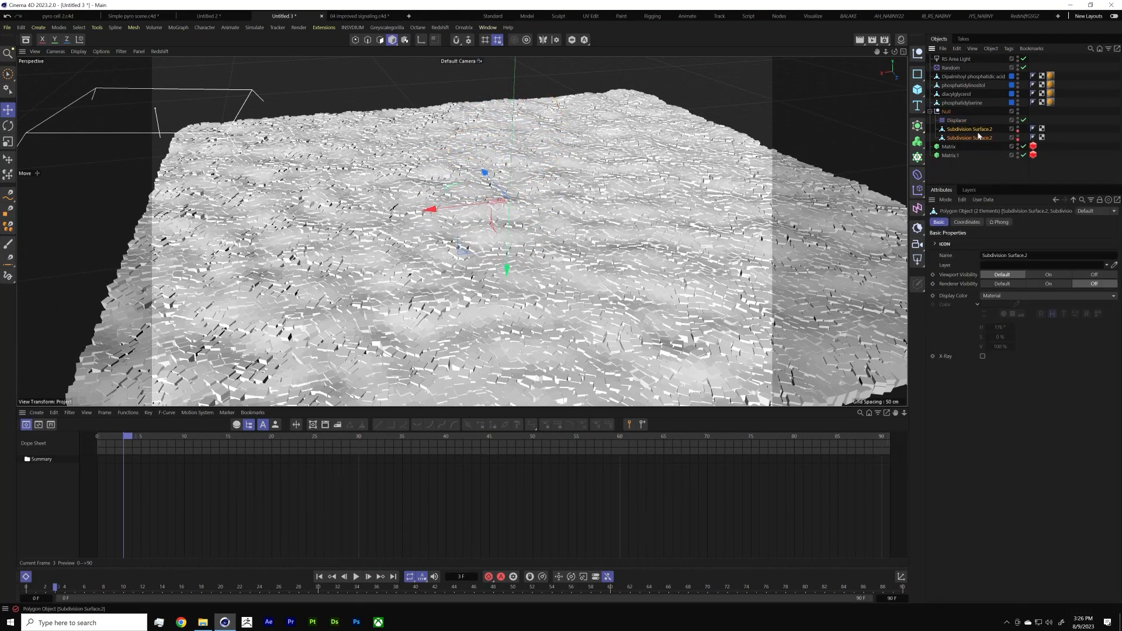
right_click(987, 137)
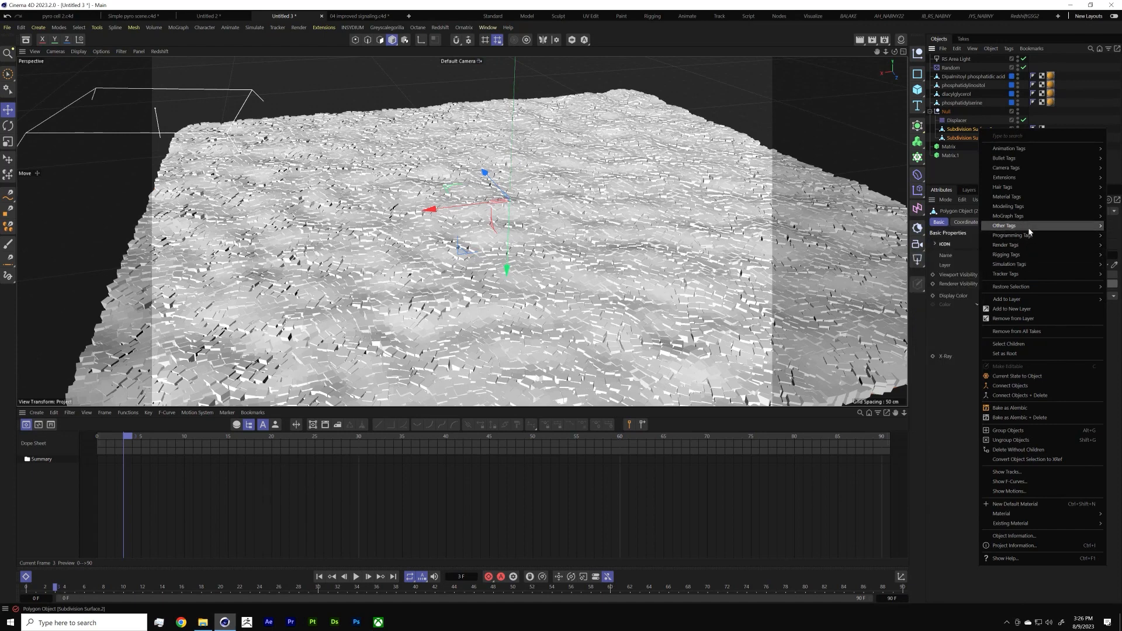
mouse_move(1025, 221)
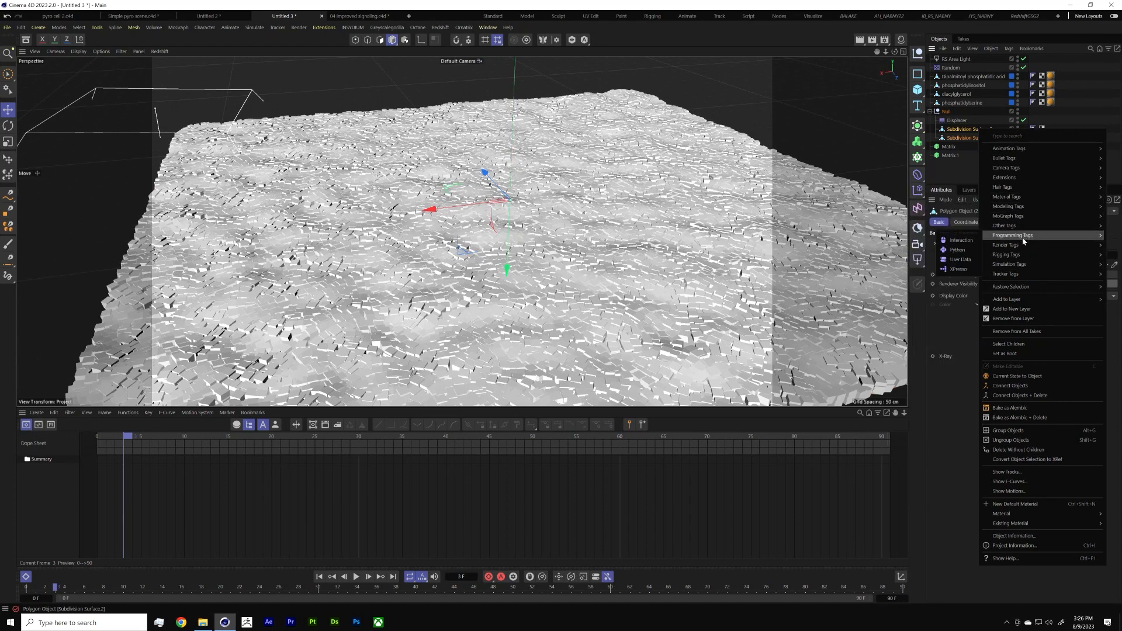
mouse_move(997, 261)
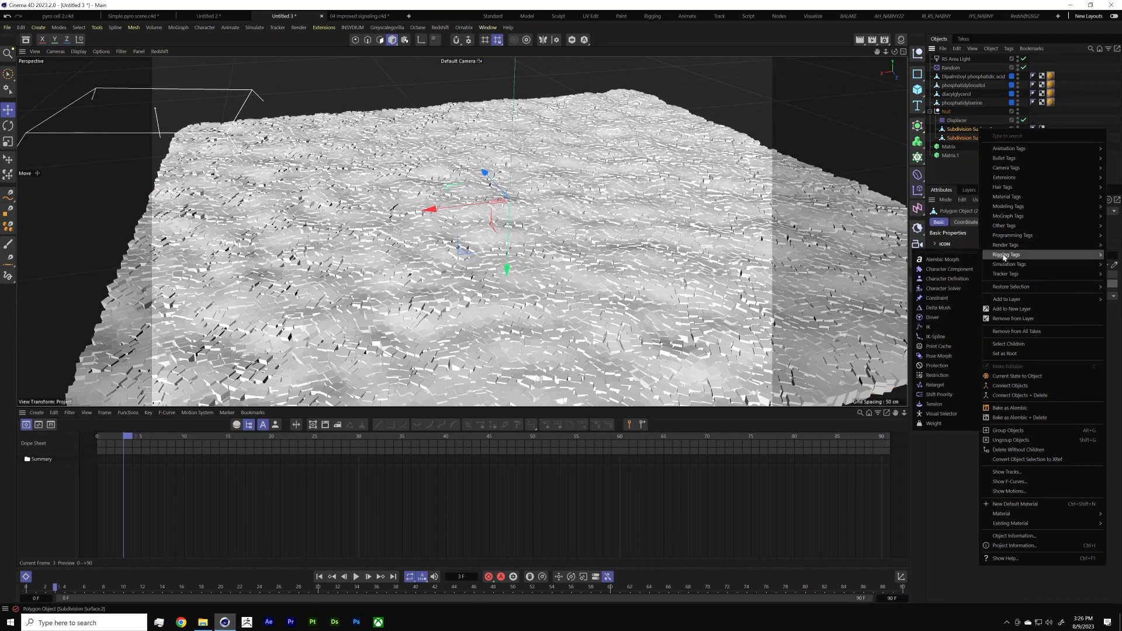
click(939, 356)
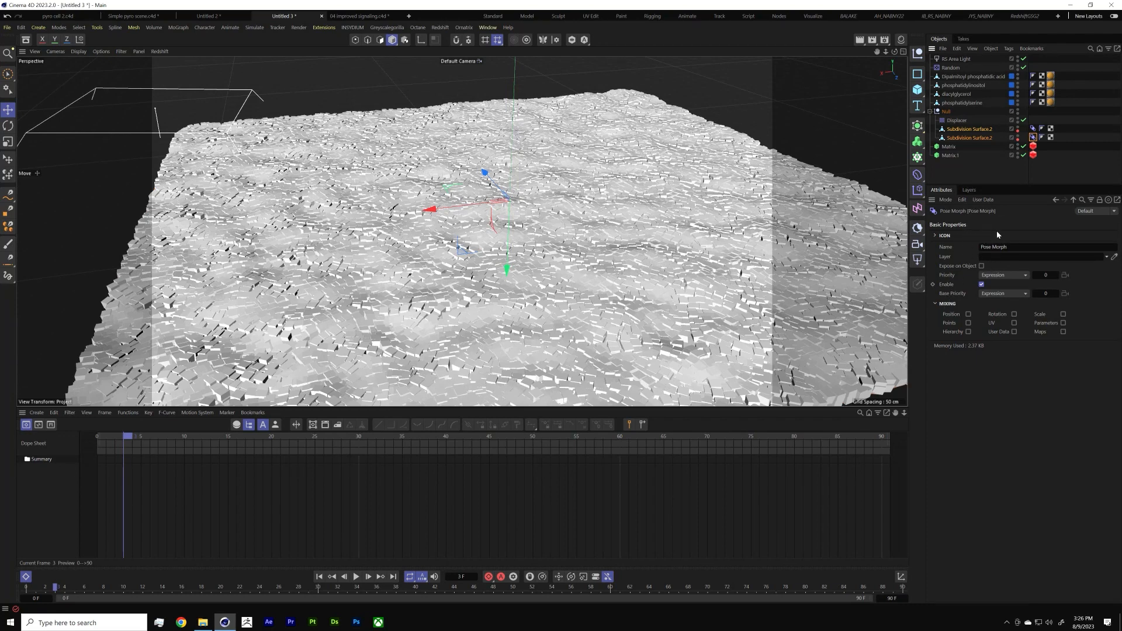
Step: Enable Points mixing in the second Subdivision Surface.2's Pose Morph tag and switch to polygon editing
click(982, 139)
click(1035, 138)
click(968, 322)
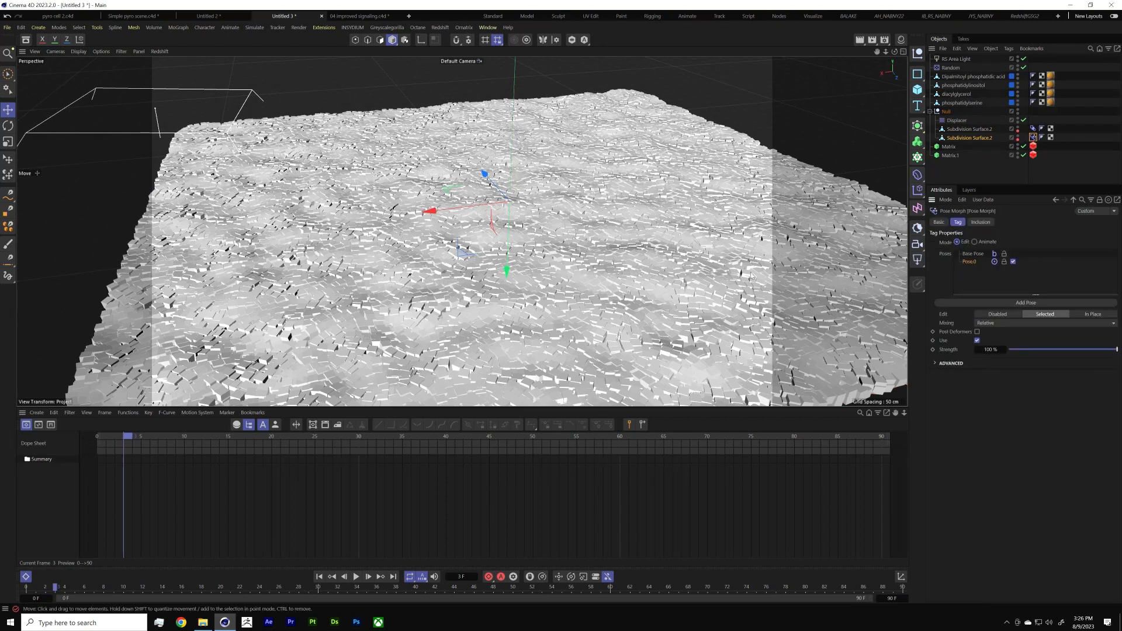
alt+drag(479, 252, 529, 159)
key(ctrl+shift+z)
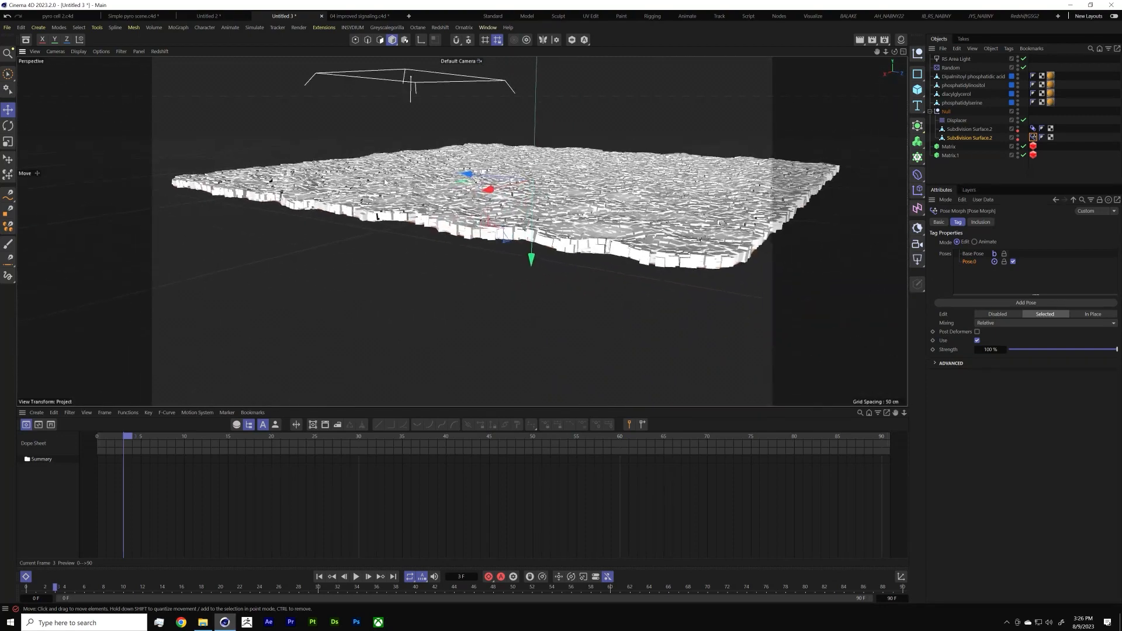
click(374, 41)
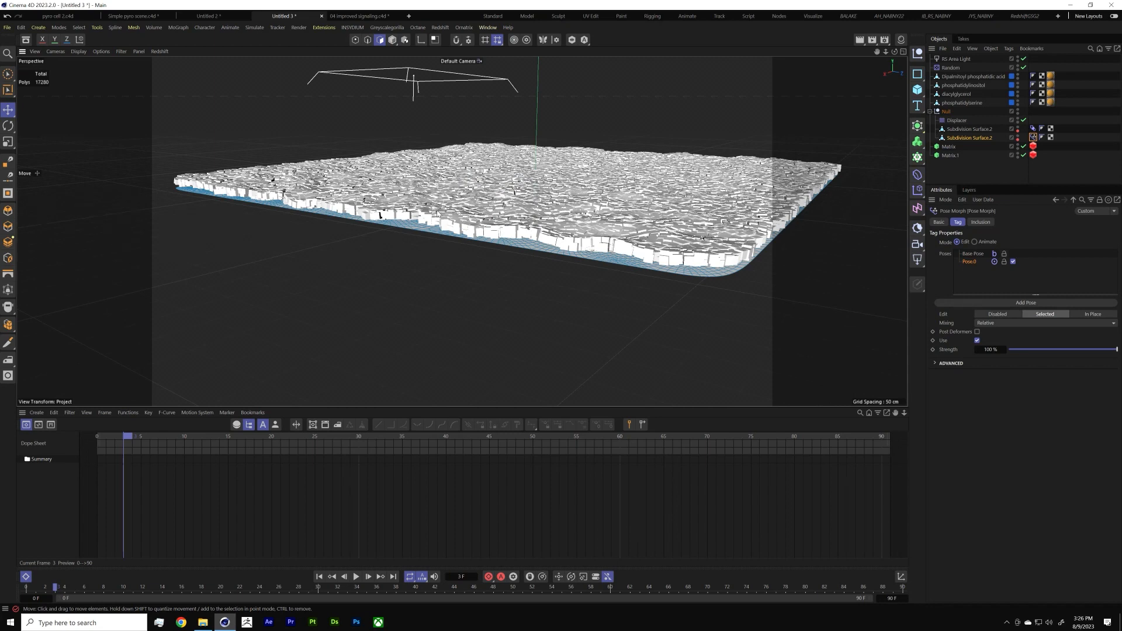
Step: Set the Magnet tool's radius to about 92 cm and try a pull on the second Subdivision Surface.2 plane, undoing the deformation
key(m)
key(i)
click(394, 40)
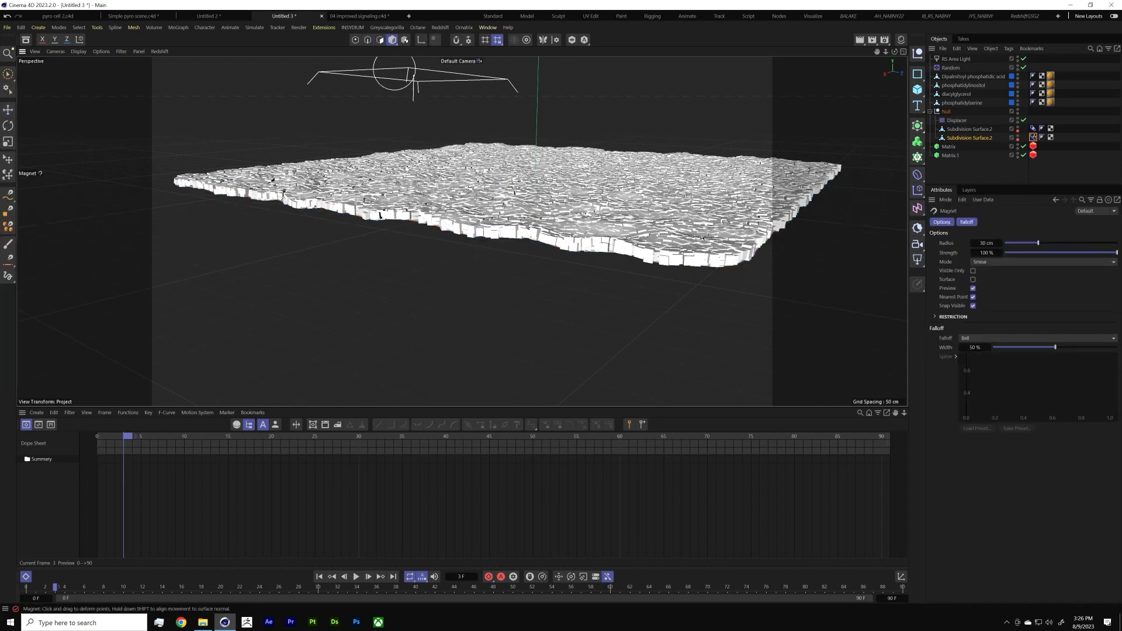
middle_drag(433, 234, 426, 236)
mouse_move(426, 236)
mouse_down()
mouse_move(420, 282)
mouse_move(414, 240)
mouse_move(392, 226)
mouse_move(391, 247)
mouse_move(358, 253)
mouse_move(638, 216)
mouse_up()
key(ctrl+z)
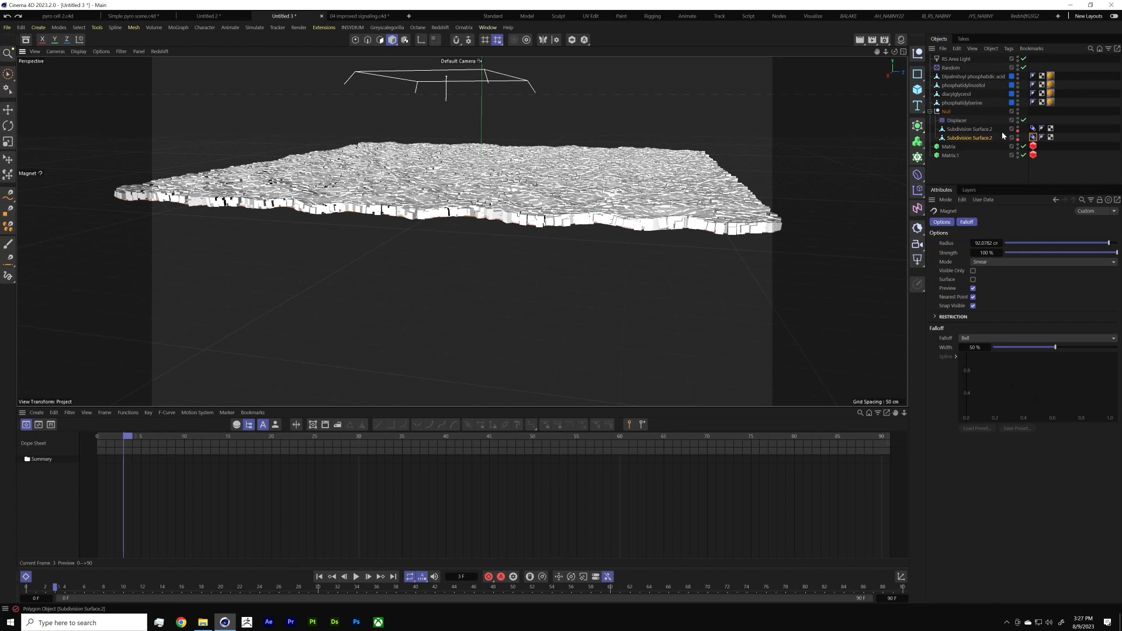
Step: Enable Points mixing in the first Subdivision Surface.2's Pose Morph tag and select both Subdivision Surface.2 planes
click(1033, 129)
click(968, 323)
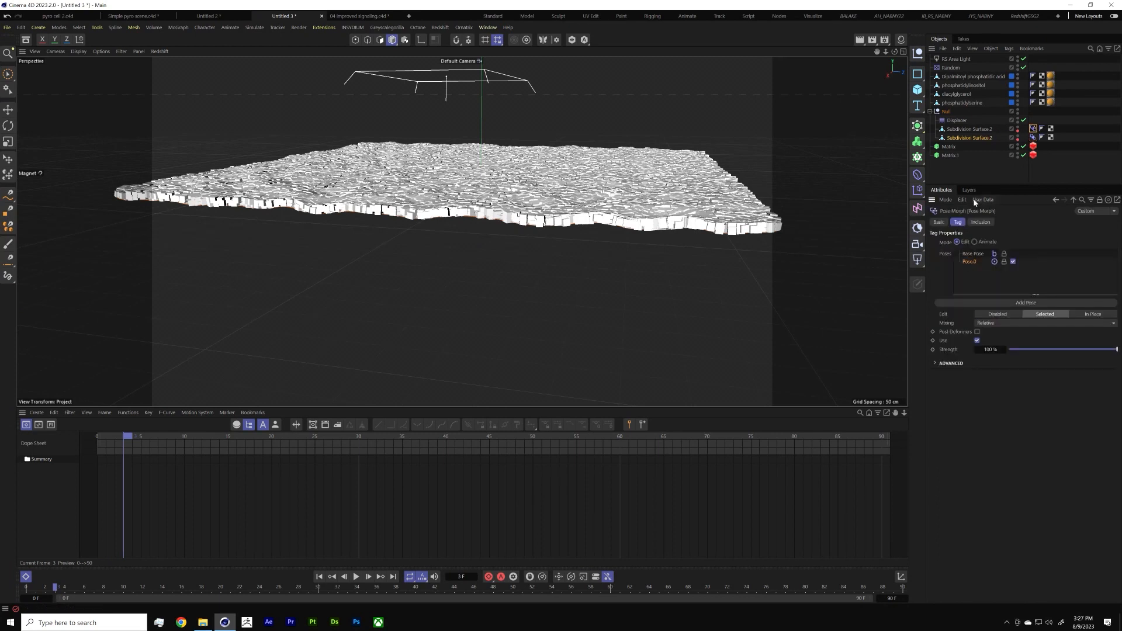
click(967, 130)
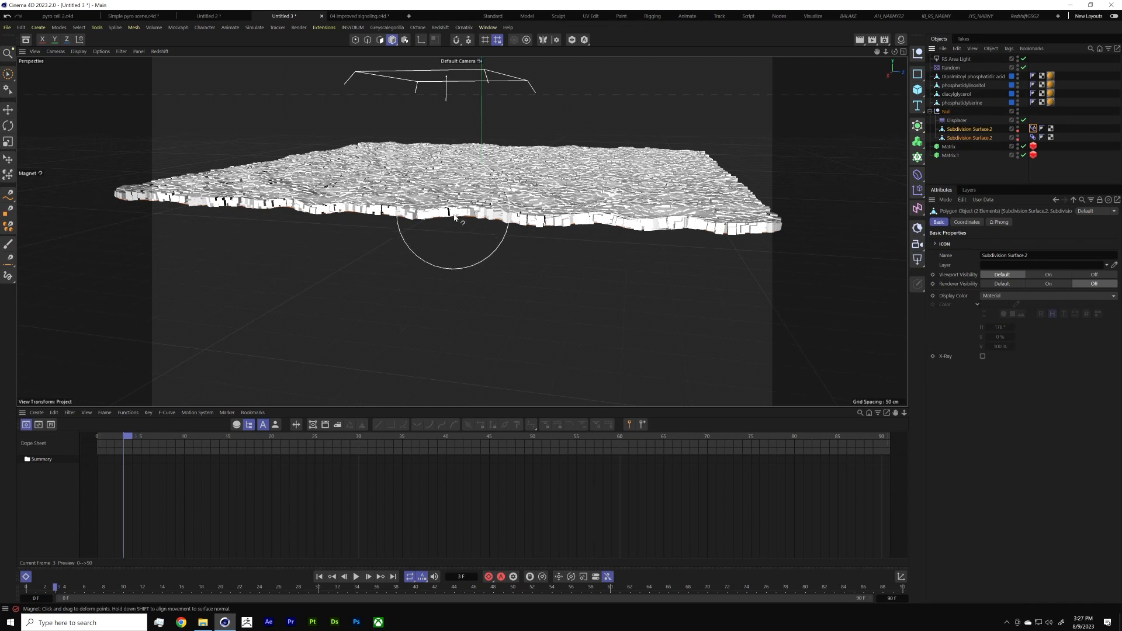
Step: Try a downward Magnet pull at the middle of the membrane's front edge, compare both Pose Morph tags, and undo the pull
drag(451, 227, 453, 253)
click(987, 132)
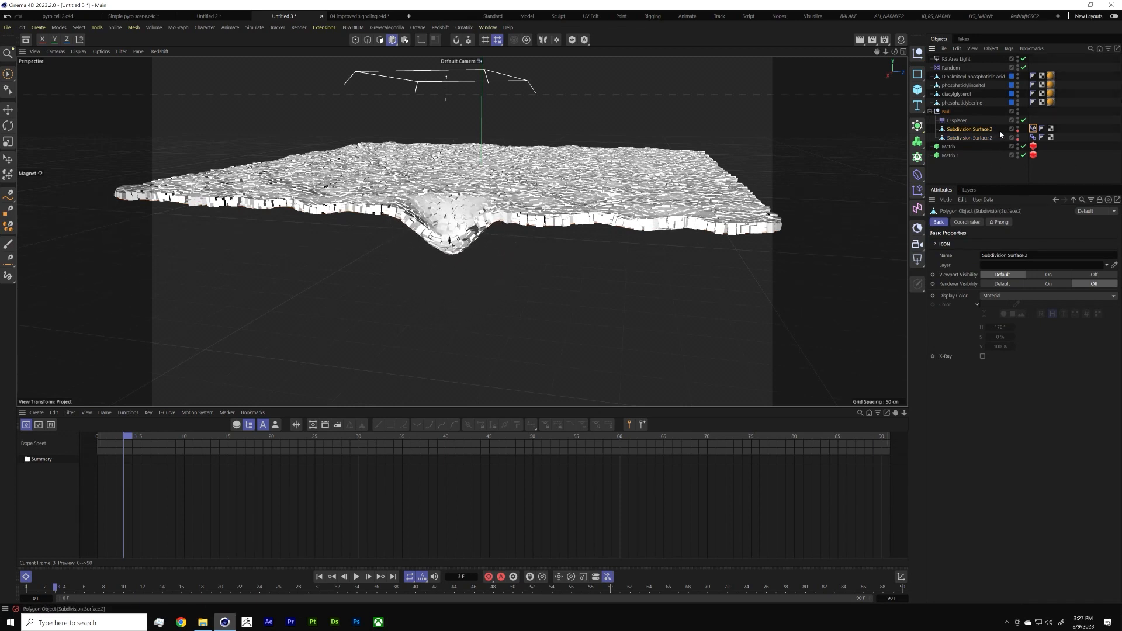
click(1034, 137)
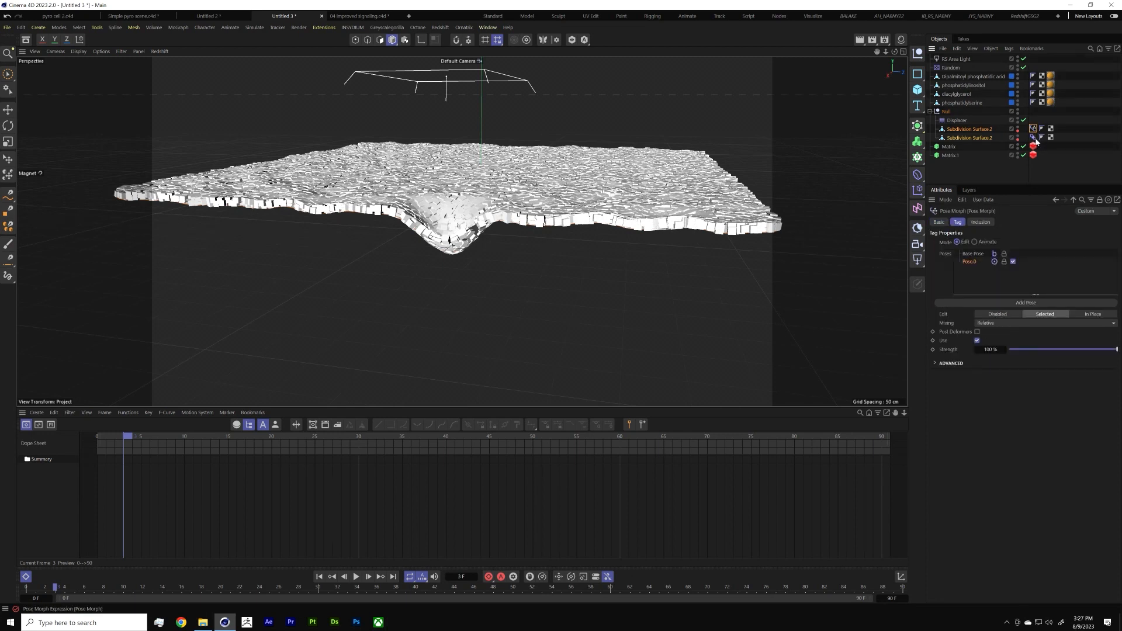
click(1034, 138)
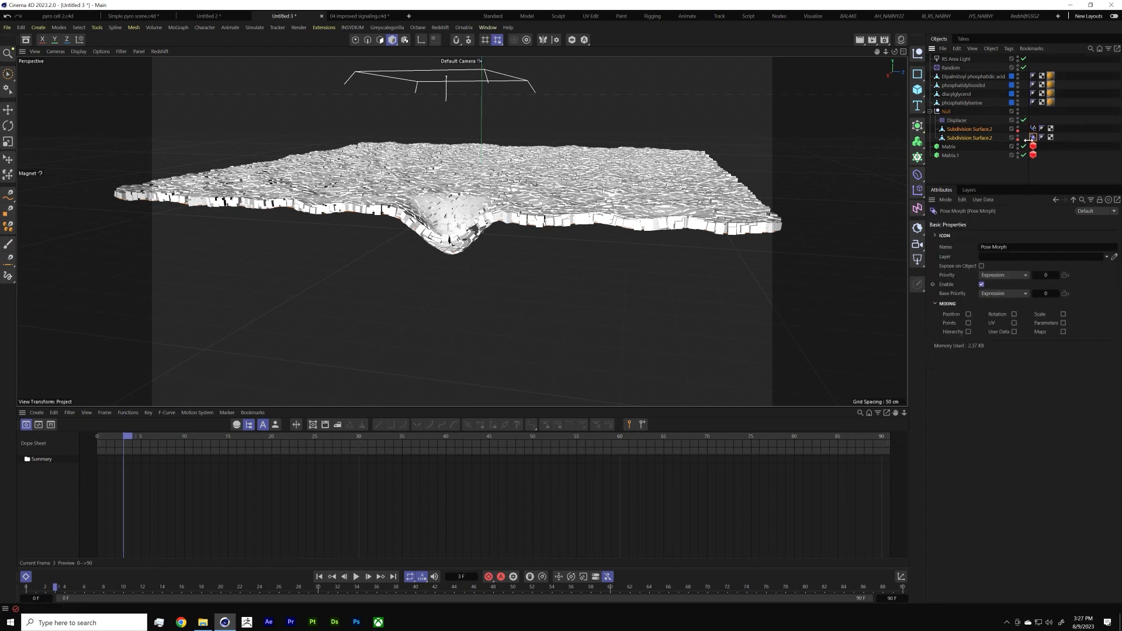
click(1033, 129)
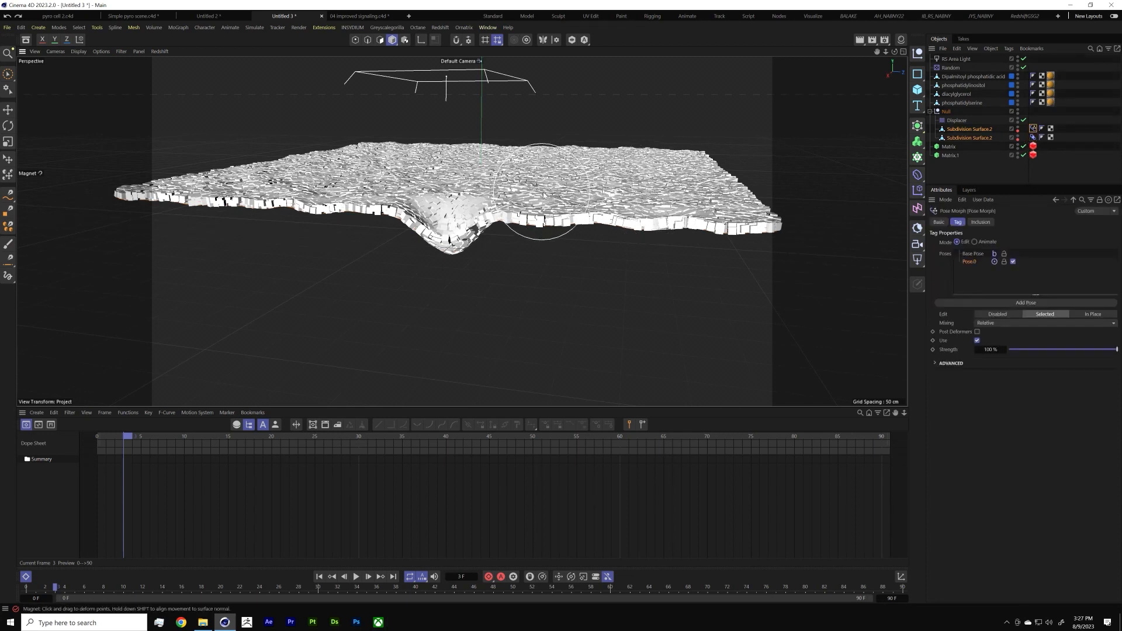
key(ctrl+z)
Step: Enable Points mixing in the second plane's Pose Morph tag and pull both planes down with Magnet into a pocket at the front edge
click(1033, 138)
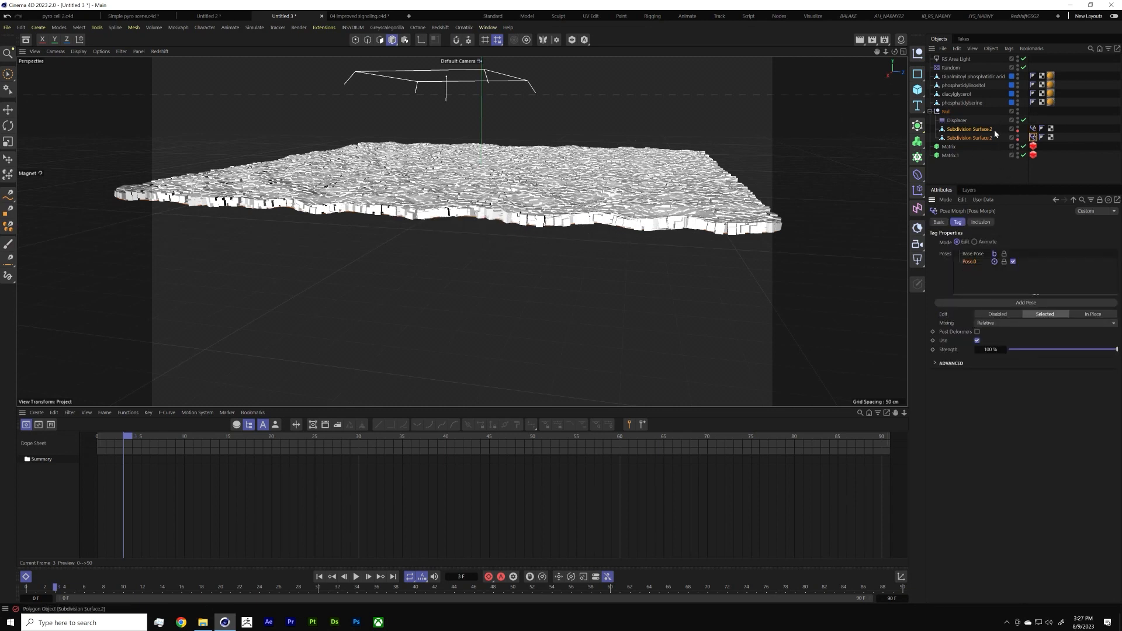
mouse_move(440, 211)
mouse_down()
mouse_move(443, 268)
mouse_move(469, 251)
mouse_up()
key(e)
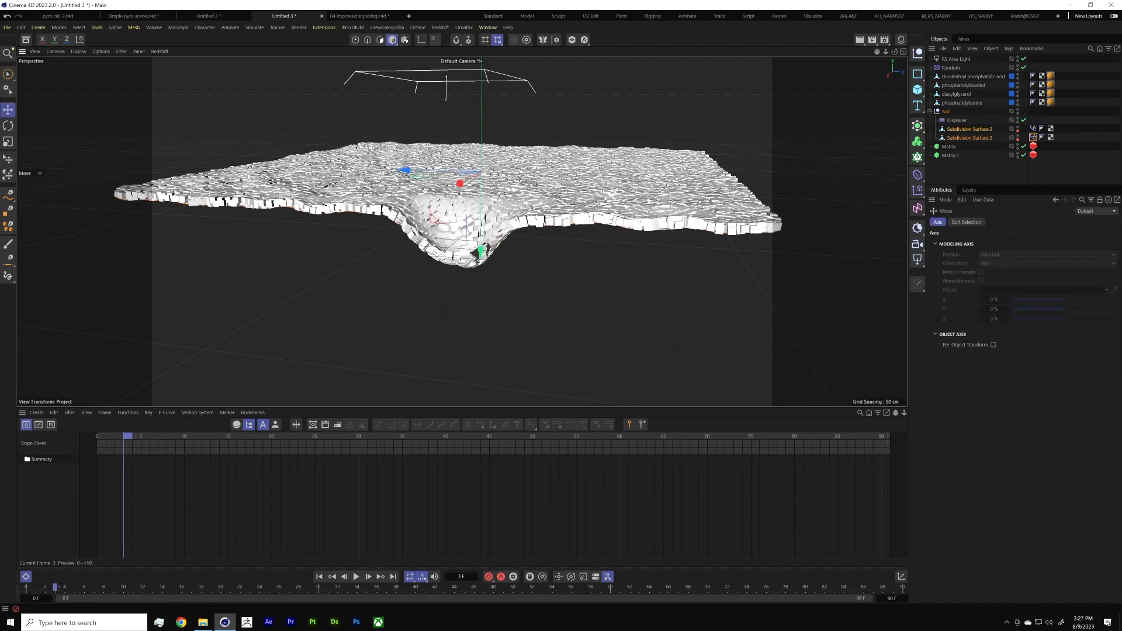
click(1037, 173)
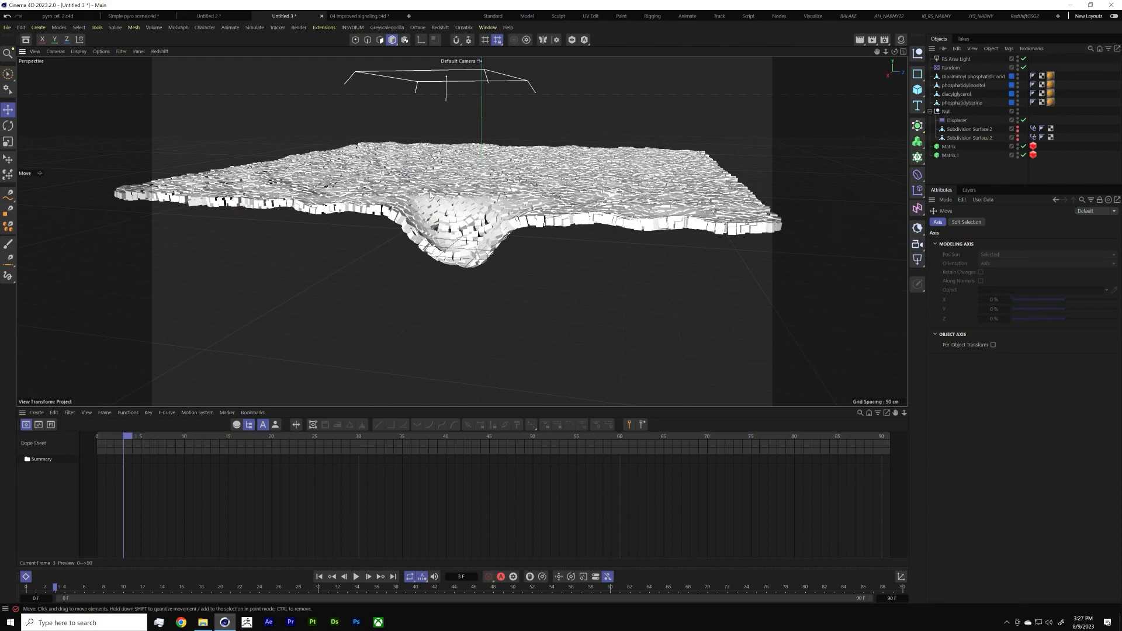
alt+drag(429, 192, 643, 218)
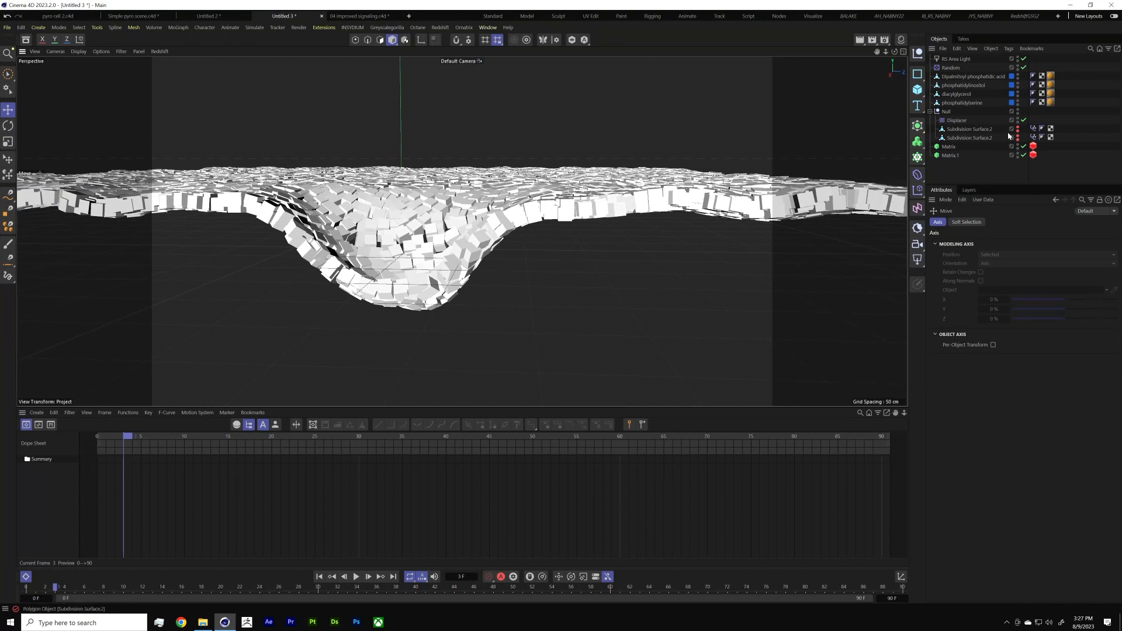